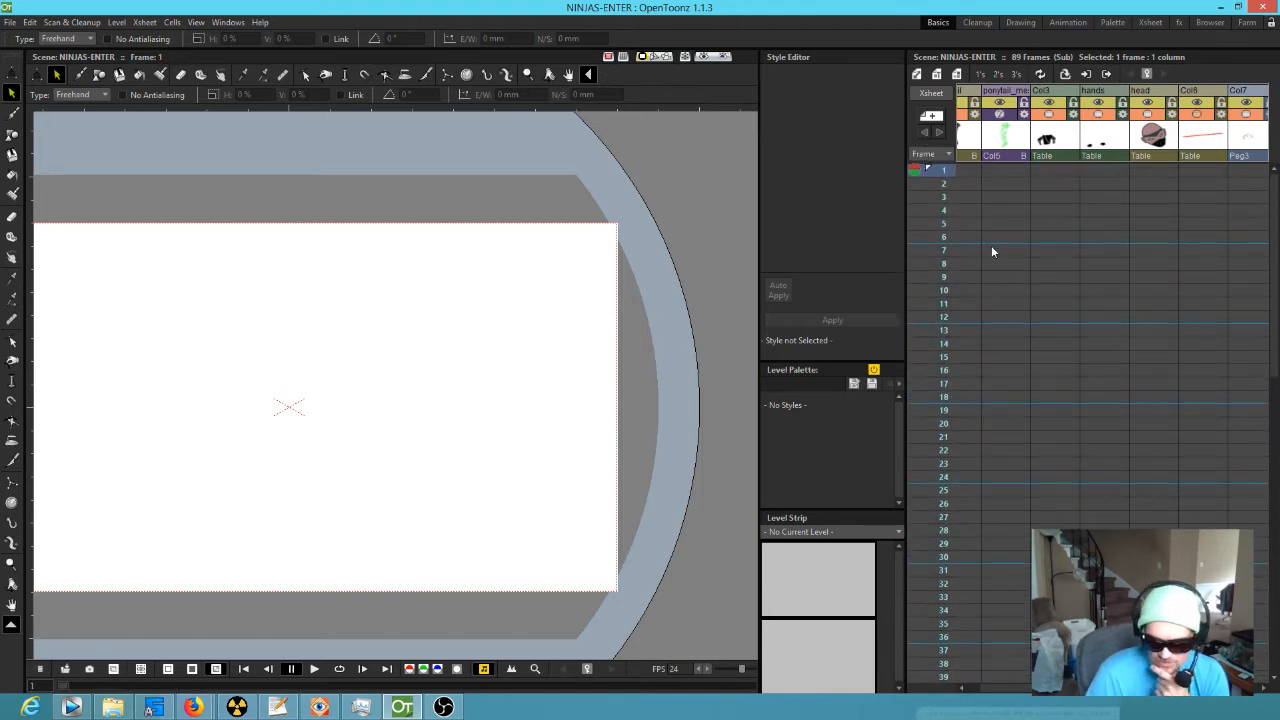
scroll(992, 248, left, 1)
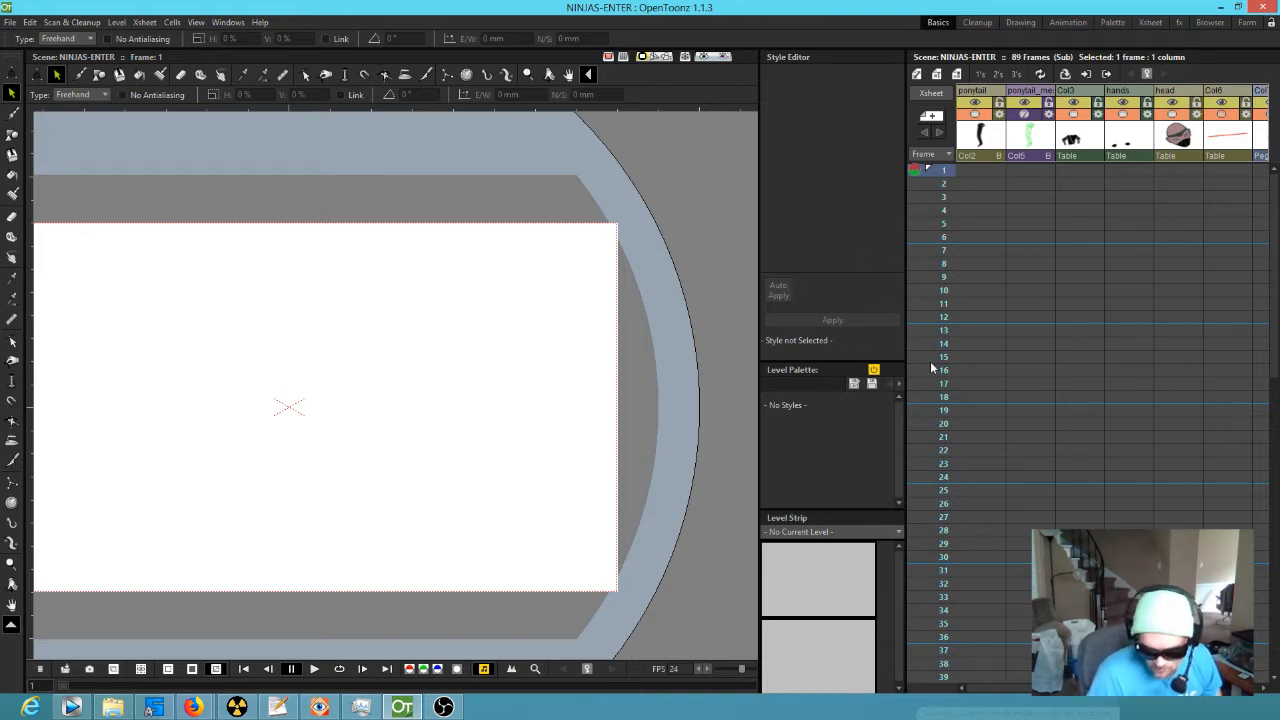
drag(466, 343, 578, 297)
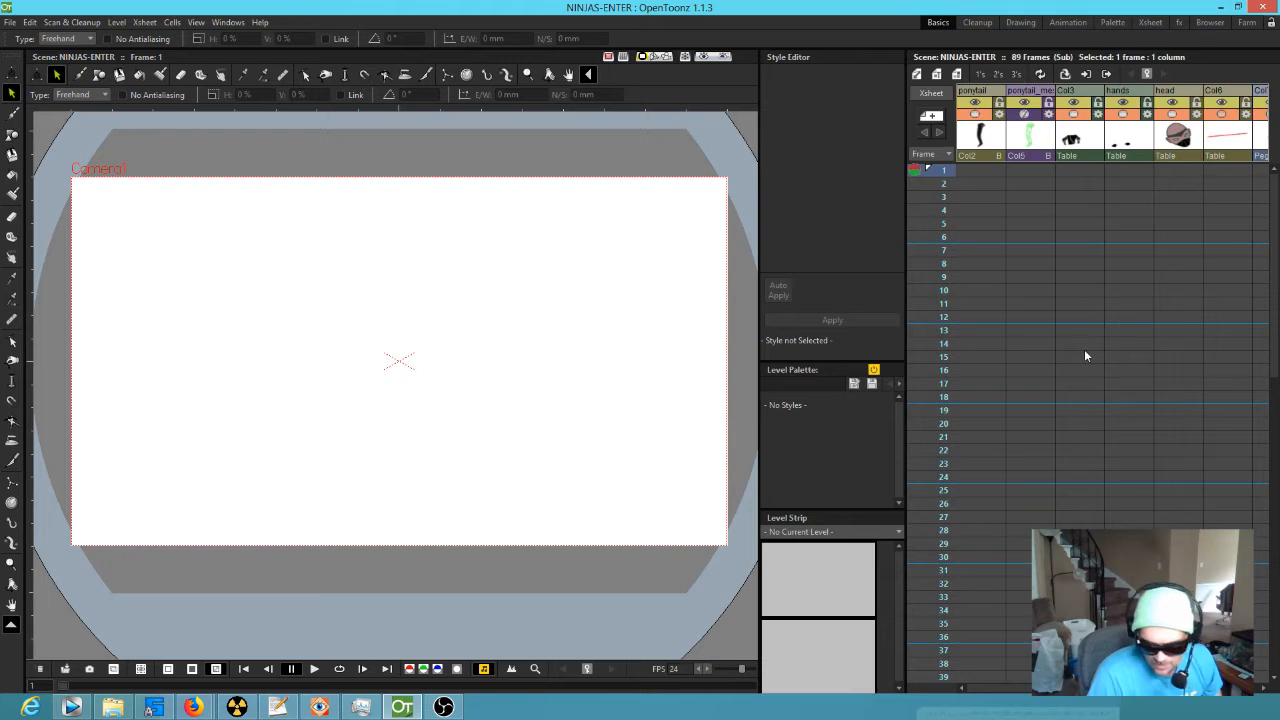
scroll(522, 300, down, 1)
scroll(527, 300, up, 1)
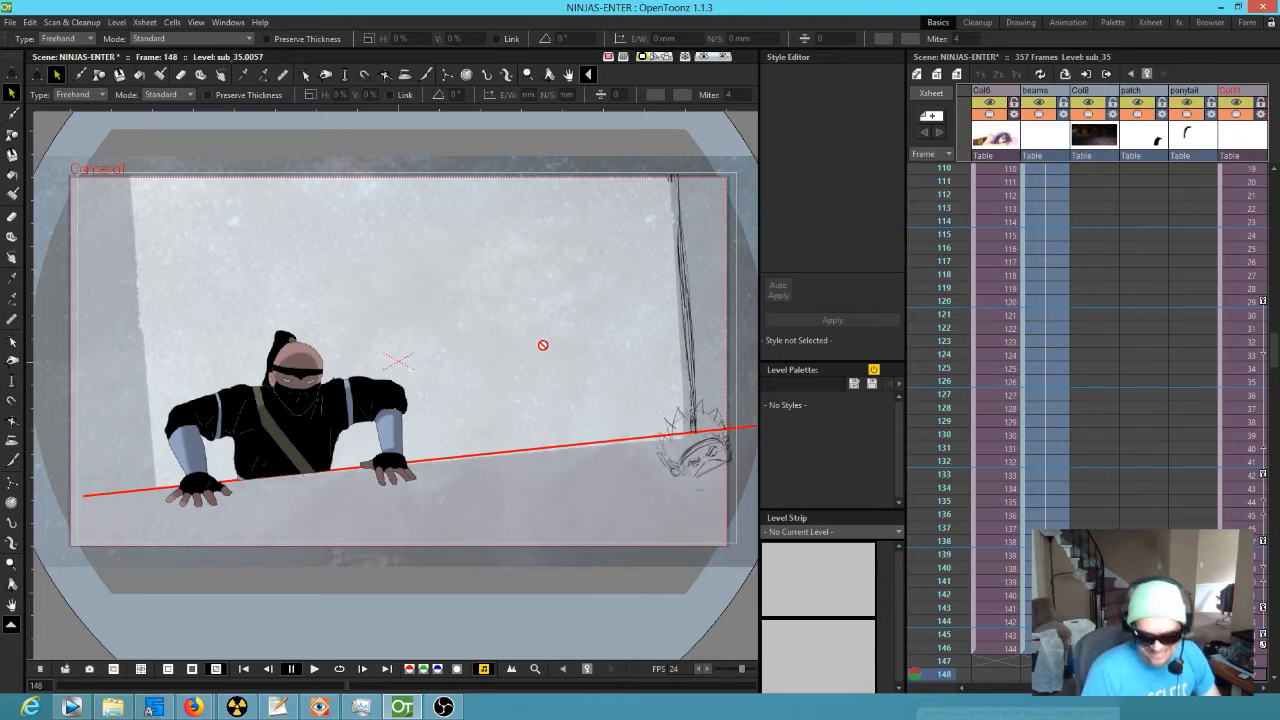
Step: Review the main scene's bedroom shot by scrubbing the xsheet from frame 1 to frame 123
drag(940, 305, 958, 168)
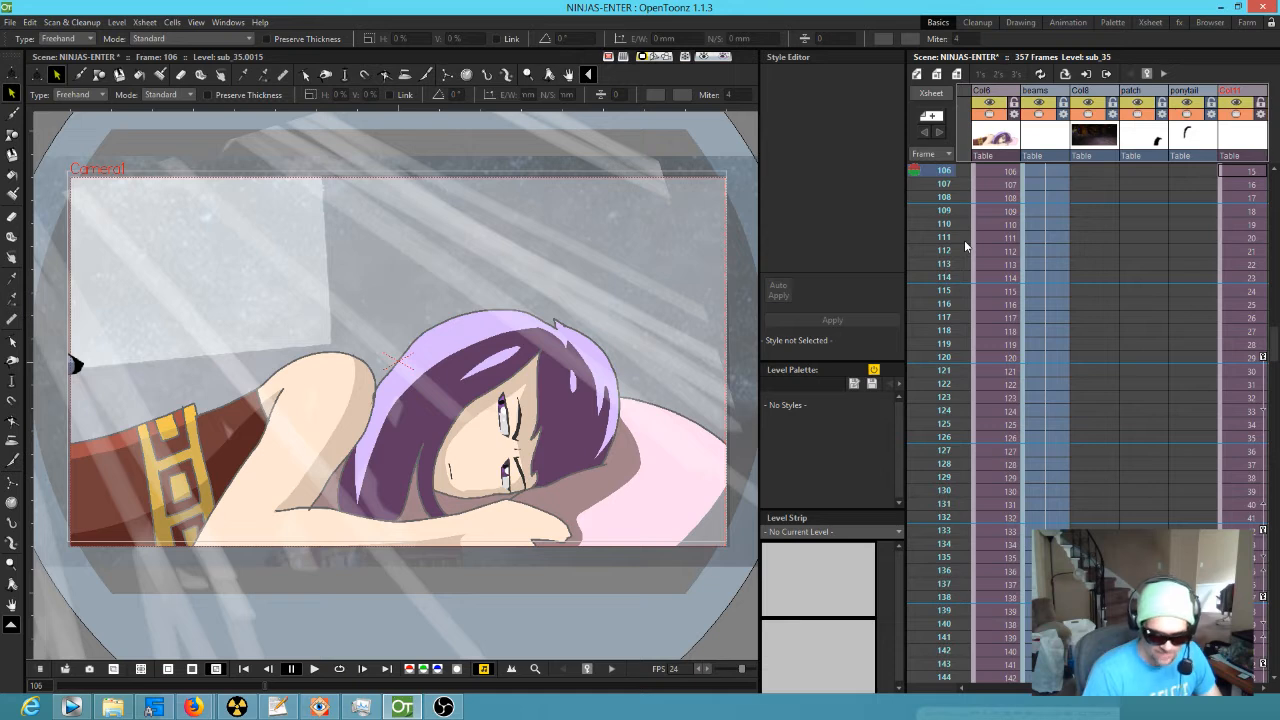
scroll(1130, 300, up, 2)
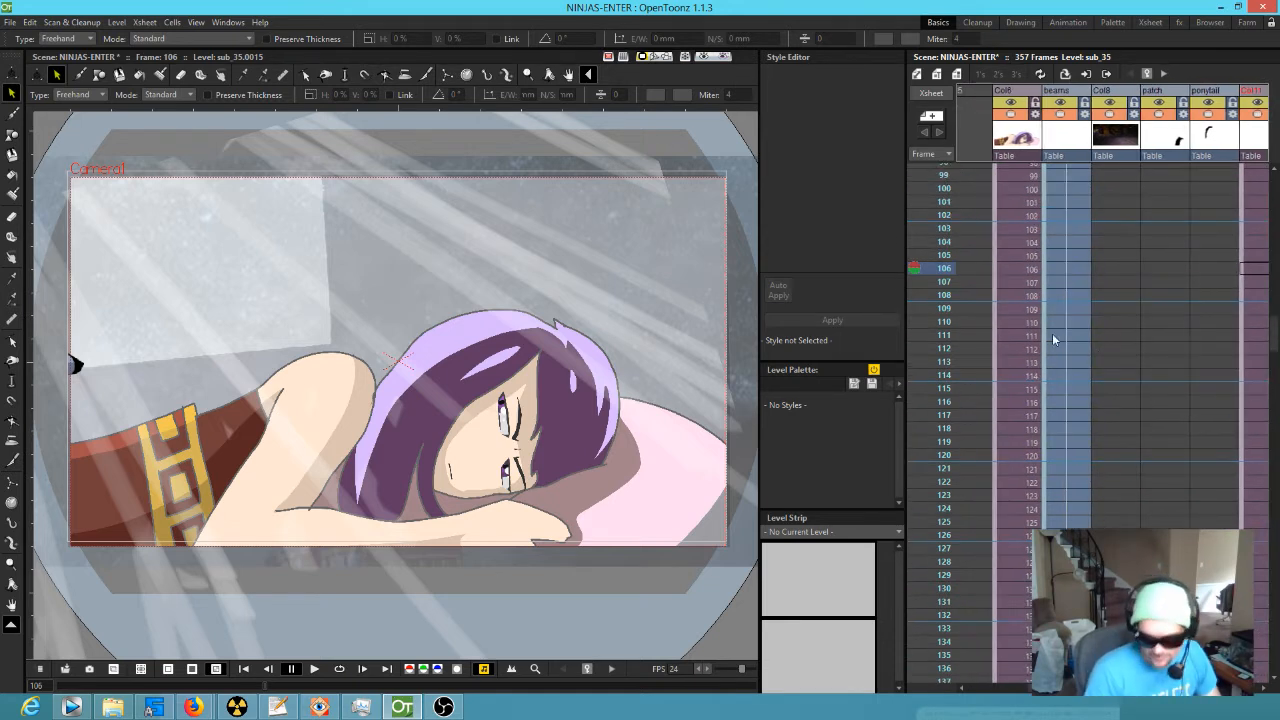
scroll(1130, 302, left, 5)
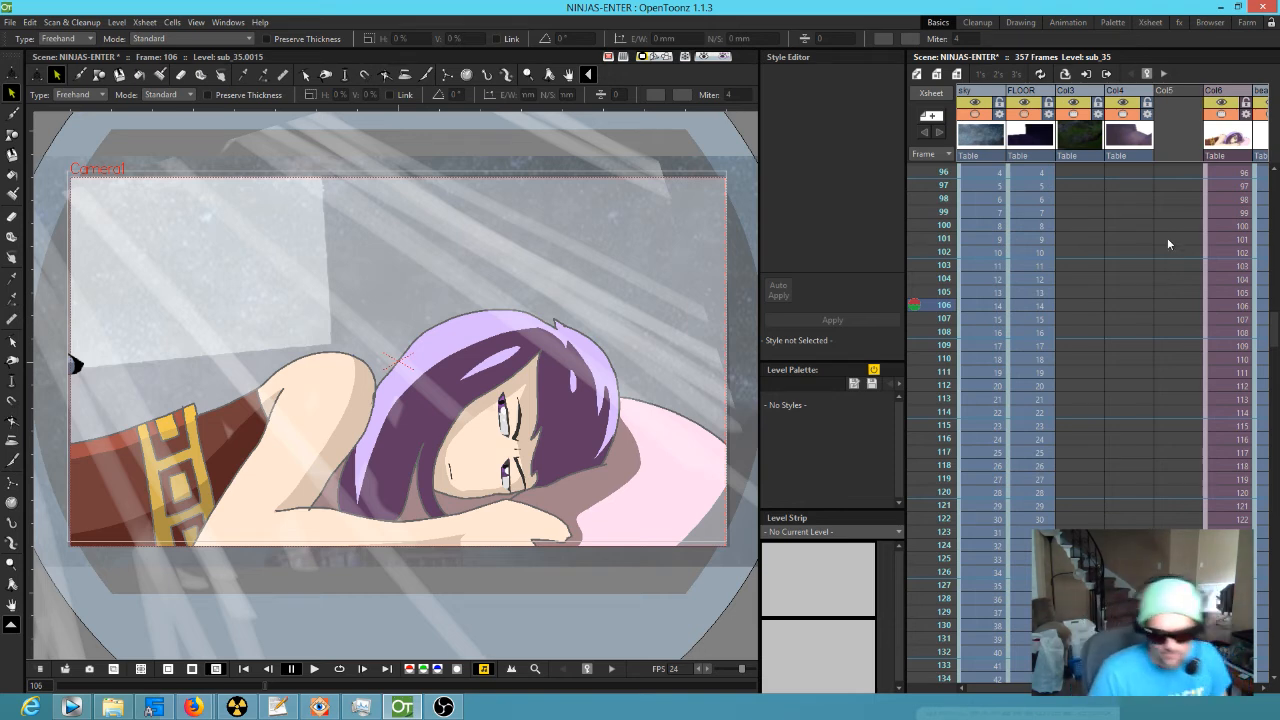
scroll(1153, 228, up, 3)
scroll(1152, 226, up, 6)
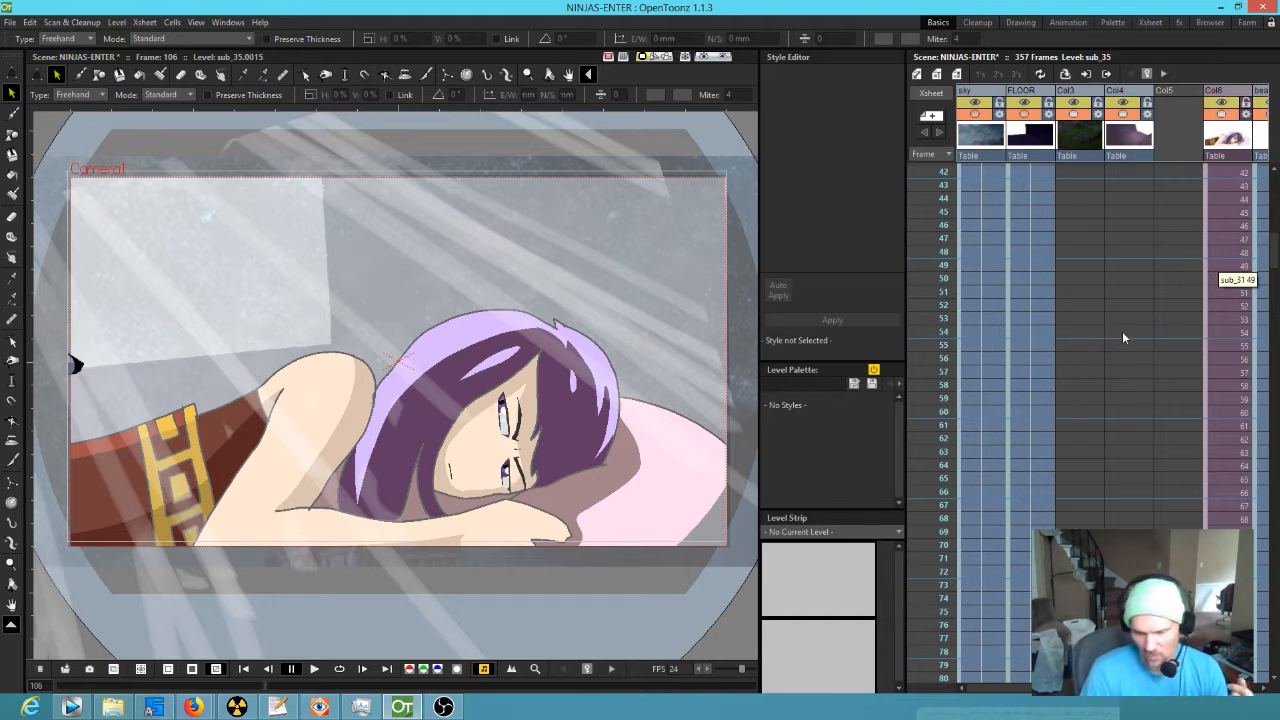
scroll(1127, 335, up, 10)
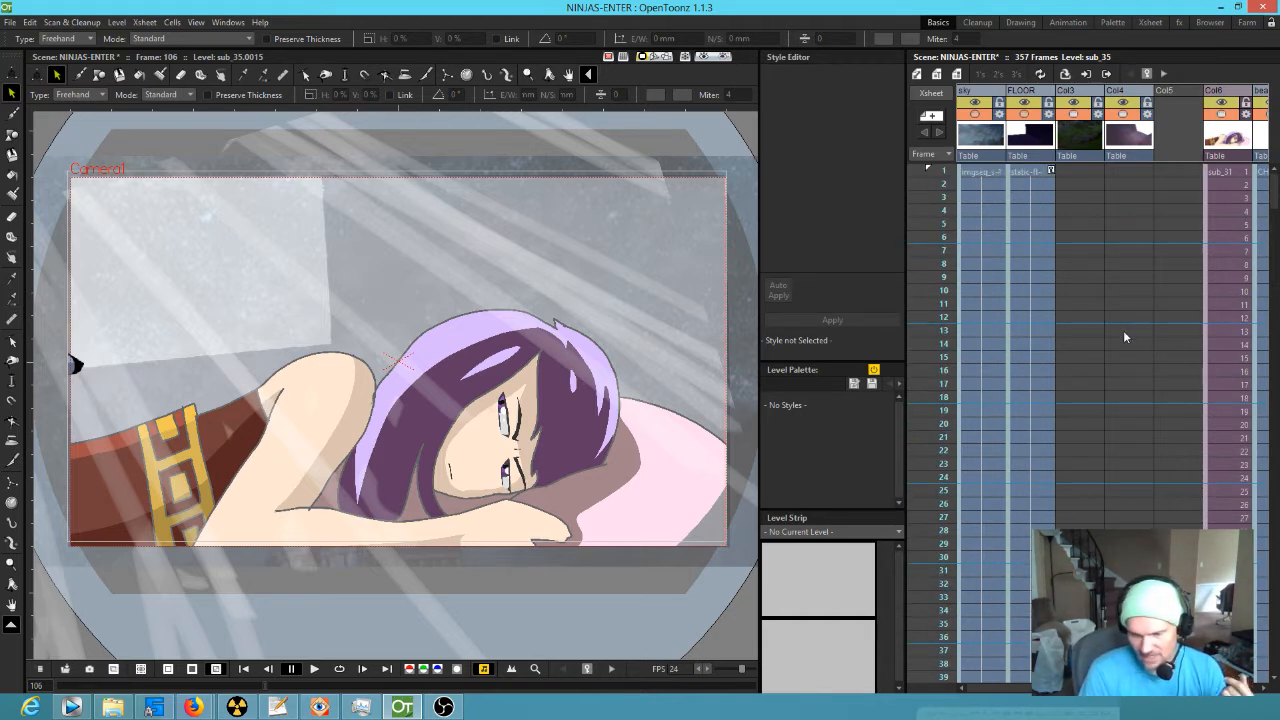
mouse_move(938, 177)
mouse_down()
mouse_move(943, 374)
mouse_move(941, 248)
mouse_move(940, 304)
mouse_move(914, 172)
mouse_up()
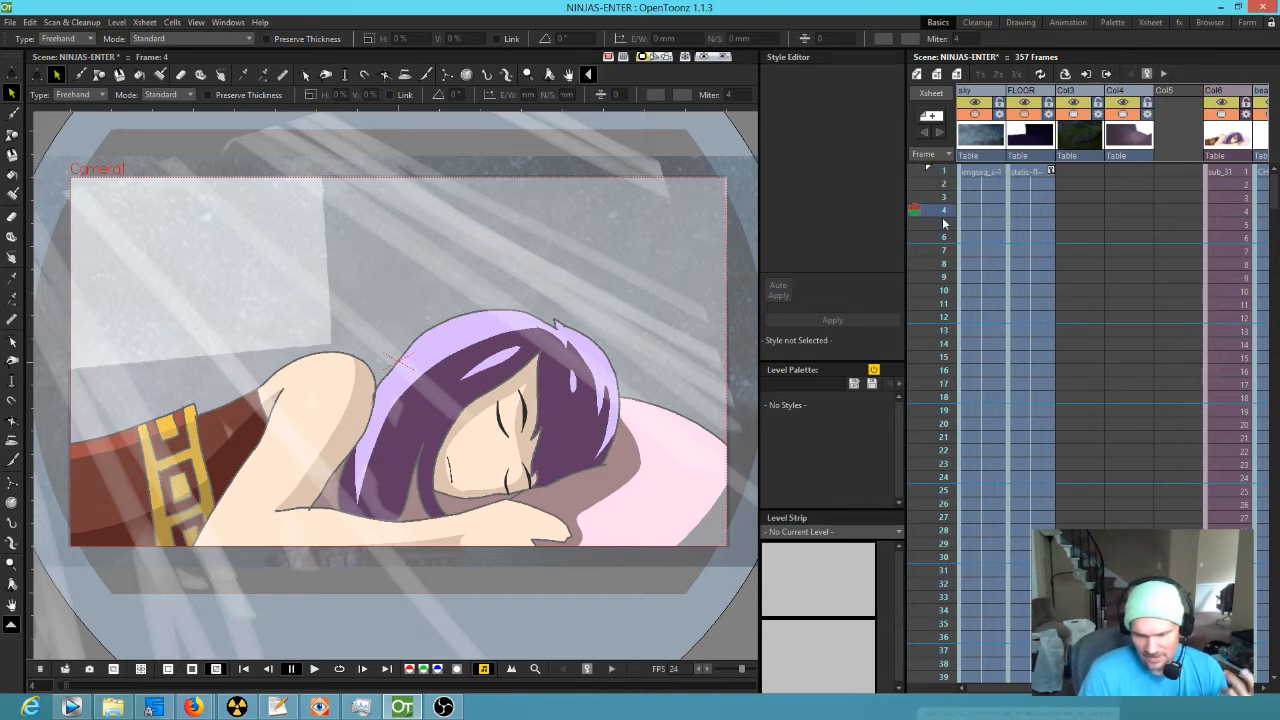
mouse_move(945, 180)
mouse_down()
mouse_move(922, 682)
mouse_move(948, 566)
mouse_move(944, 652)
mouse_move(912, 718)
mouse_move(913, 393)
mouse_up()
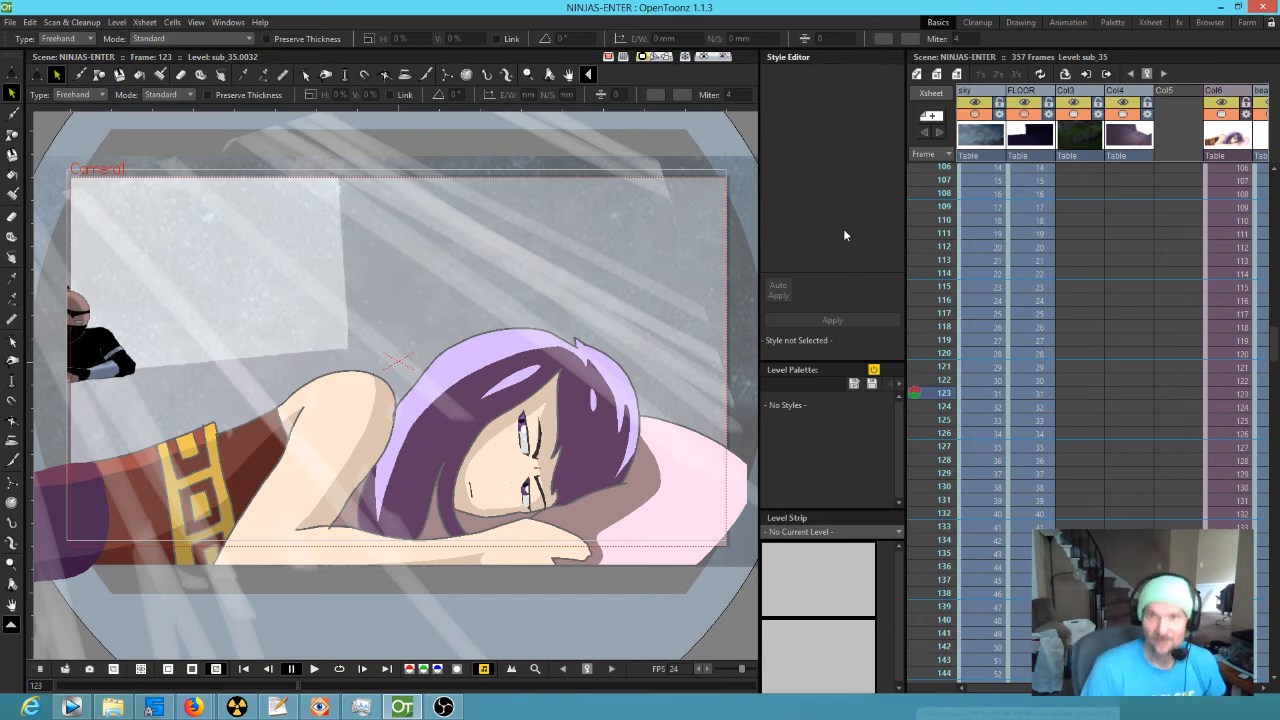
Step: Set the display opacity of the sky and FLOOR columns to 100%
scroll(950, 210, up, 10)
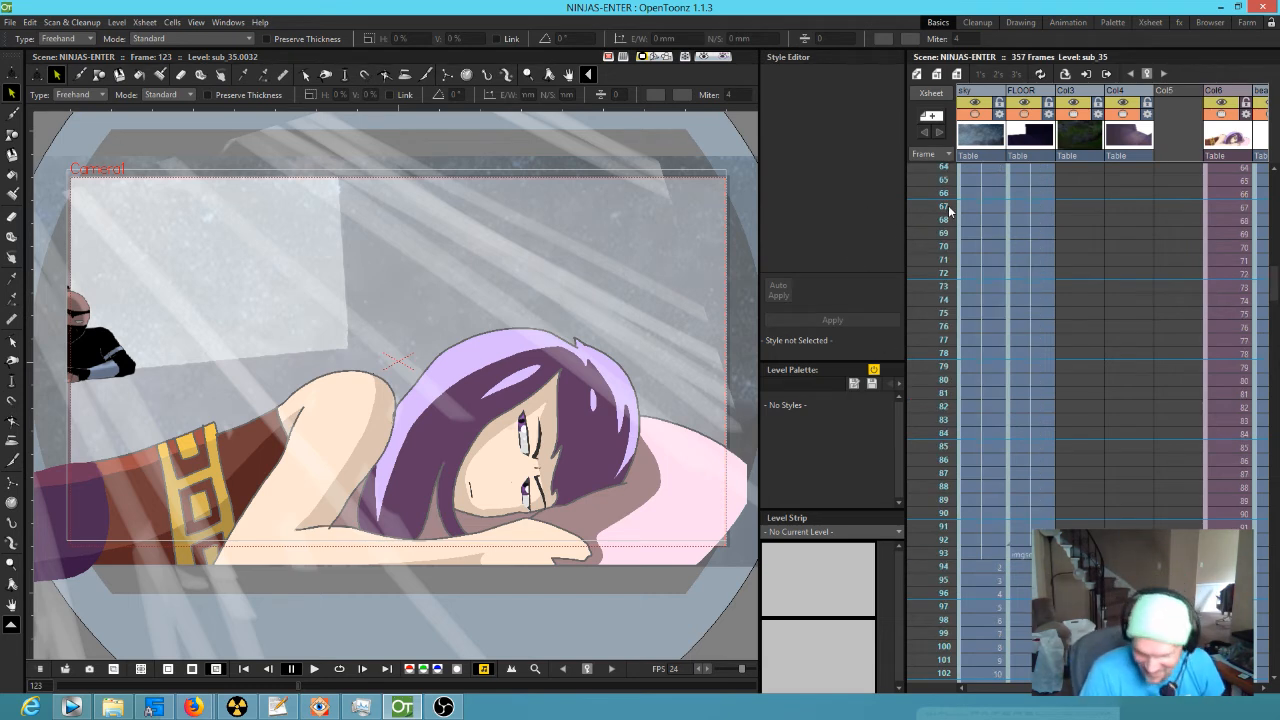
scroll(948, 210, up, 5)
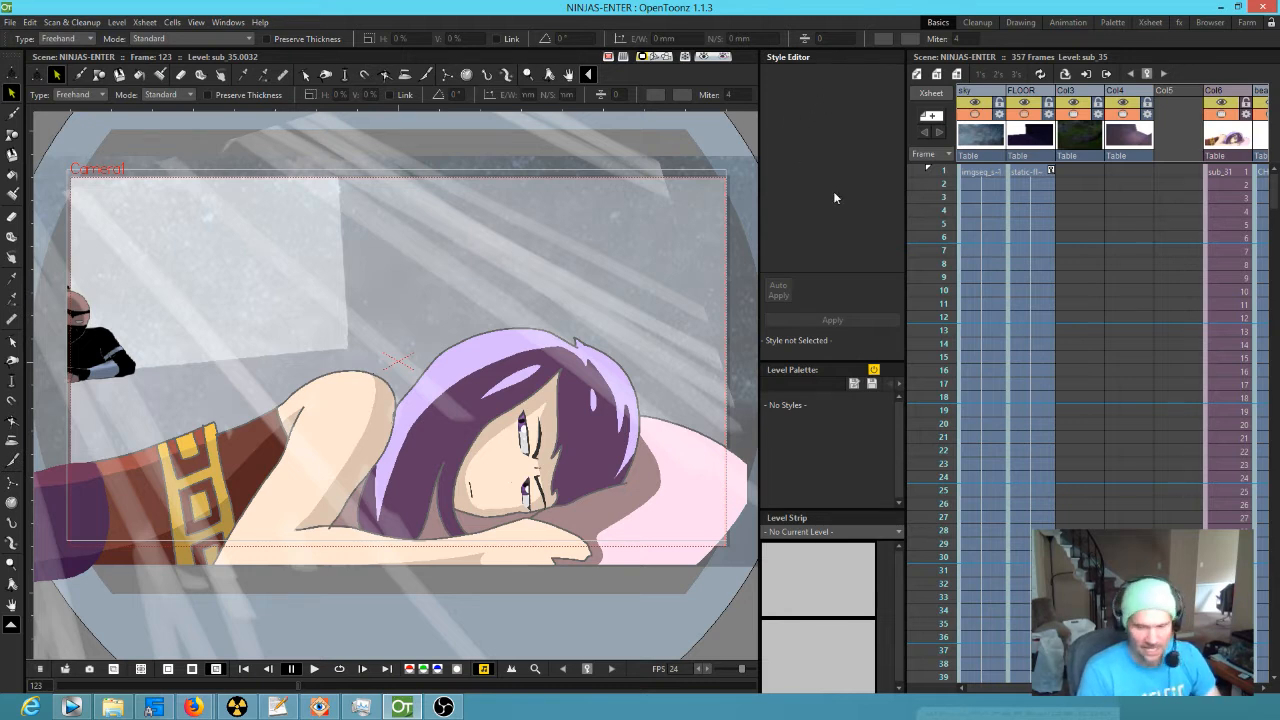
click(1001, 116)
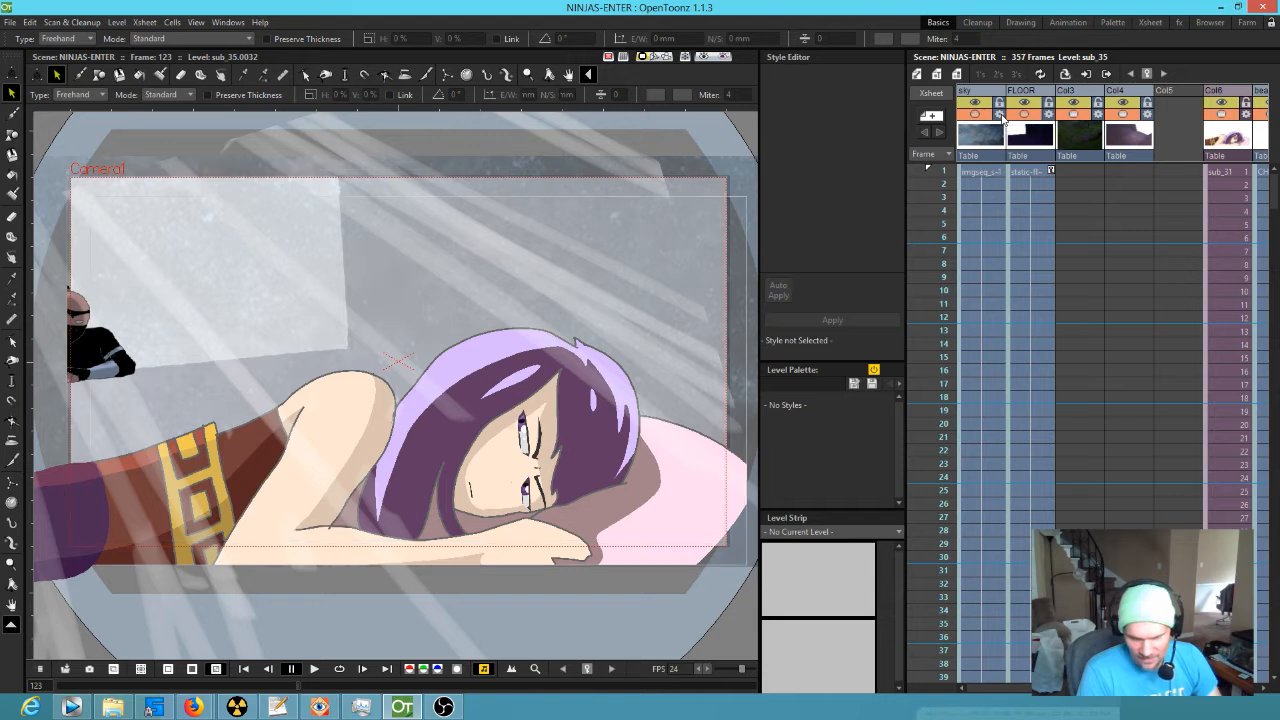
drag(1030, 118, 1074, 117)
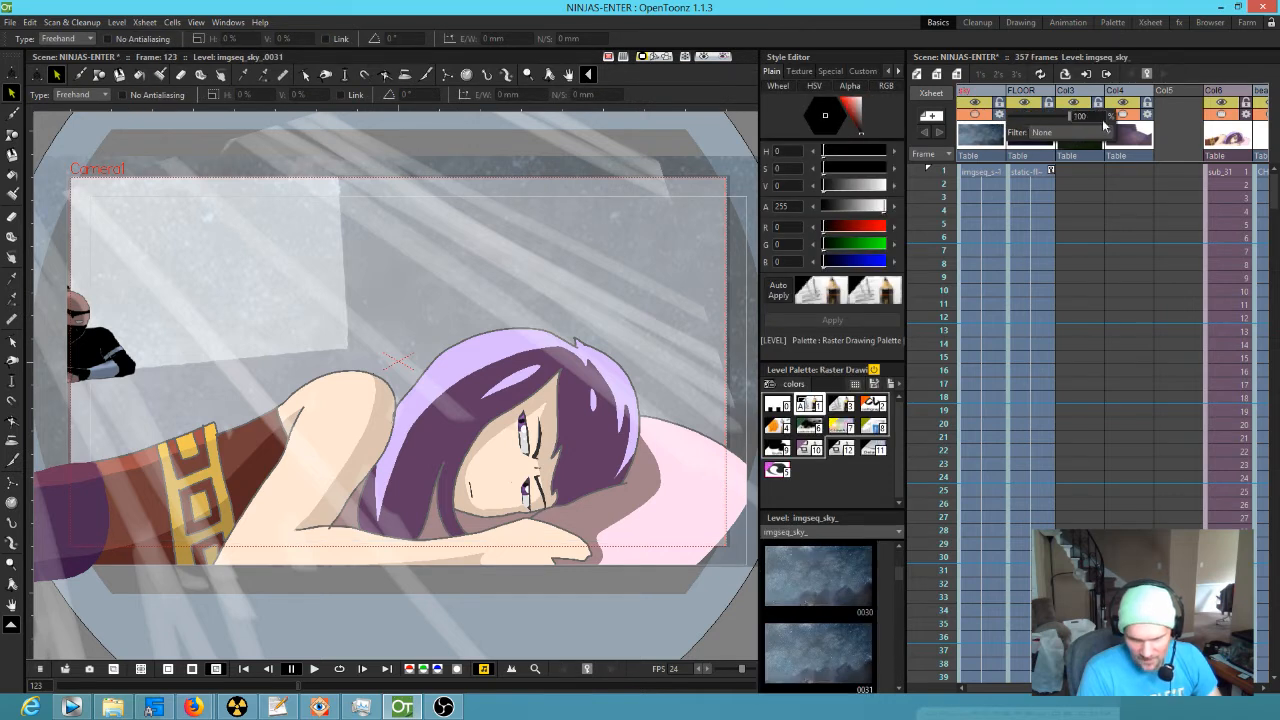
click(1032, 92)
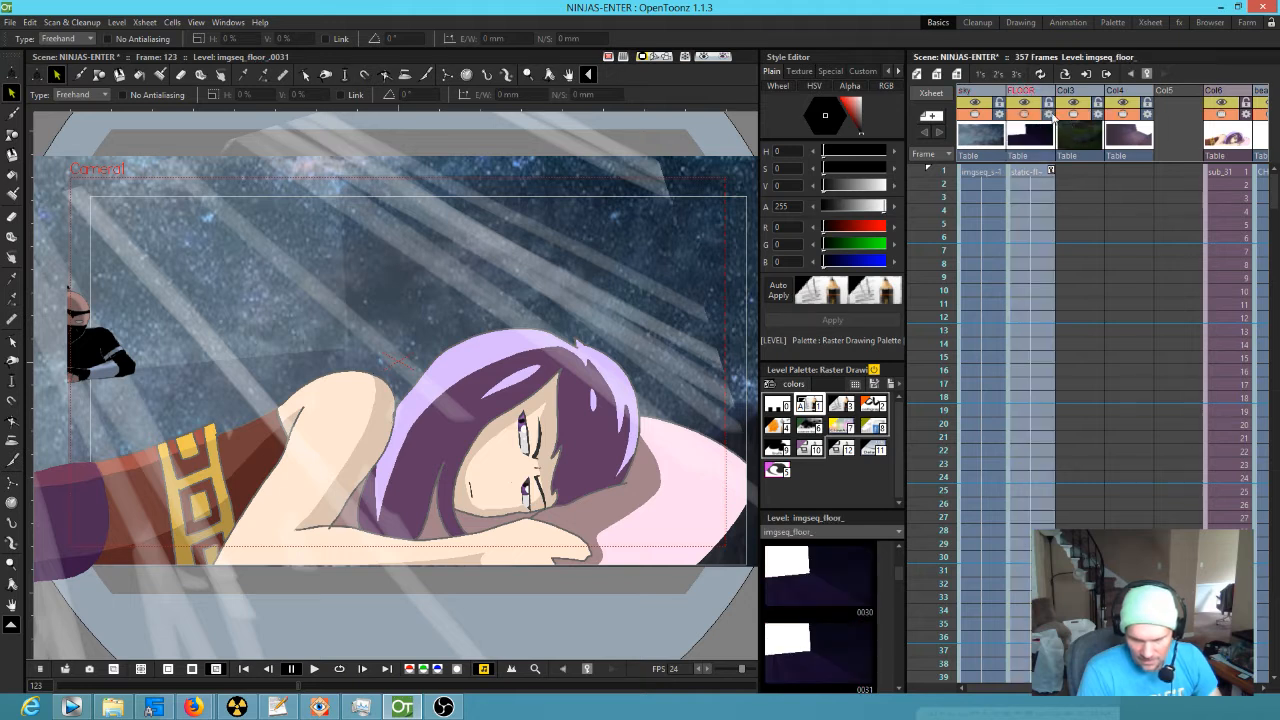
click(1048, 116)
drag(1075, 115, 1127, 117)
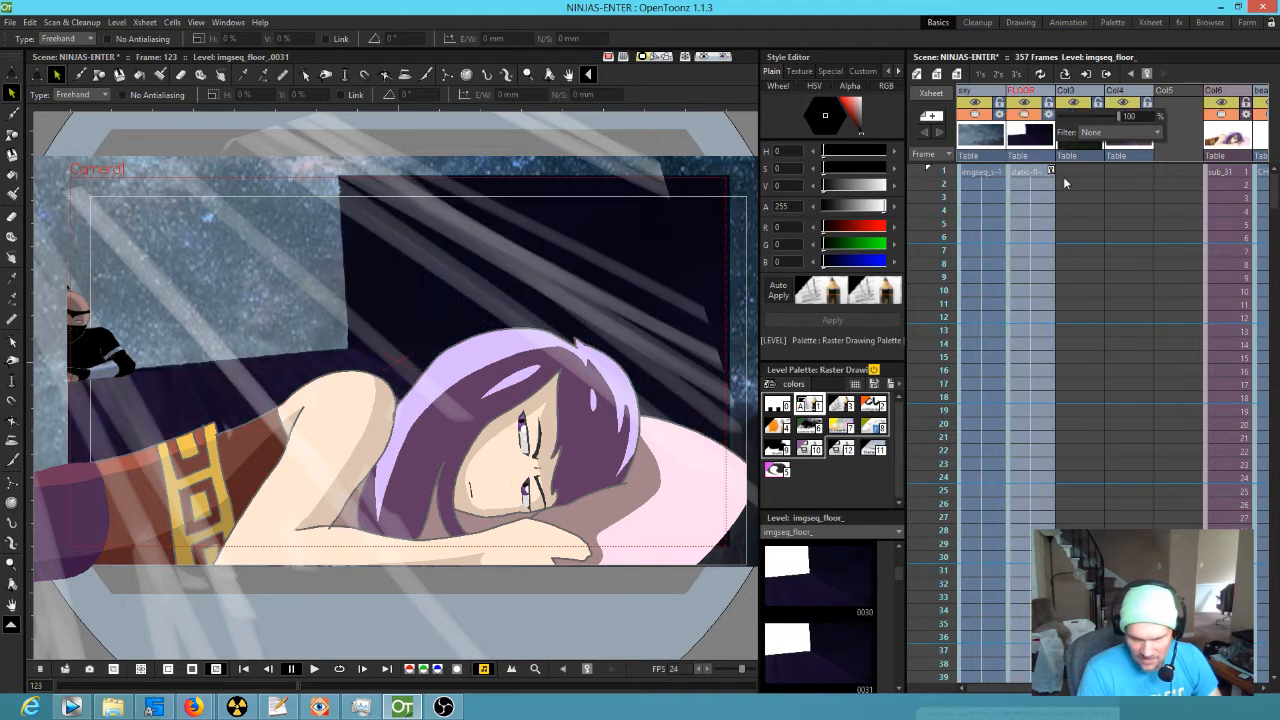
Step: Scrub through the shot up to frame 127 to check the ninja's entrance against the opaque sky and floor
click(942, 197)
mouse_move(942, 197)
mouse_down()
mouse_move(913, 480)
mouse_move(882, 662)
mouse_move(857, 707)
mouse_move(899, 680)
mouse_move(892, 450)
mouse_move(904, 693)
mouse_move(915, 542)
mouse_move(922, 609)
mouse_up()
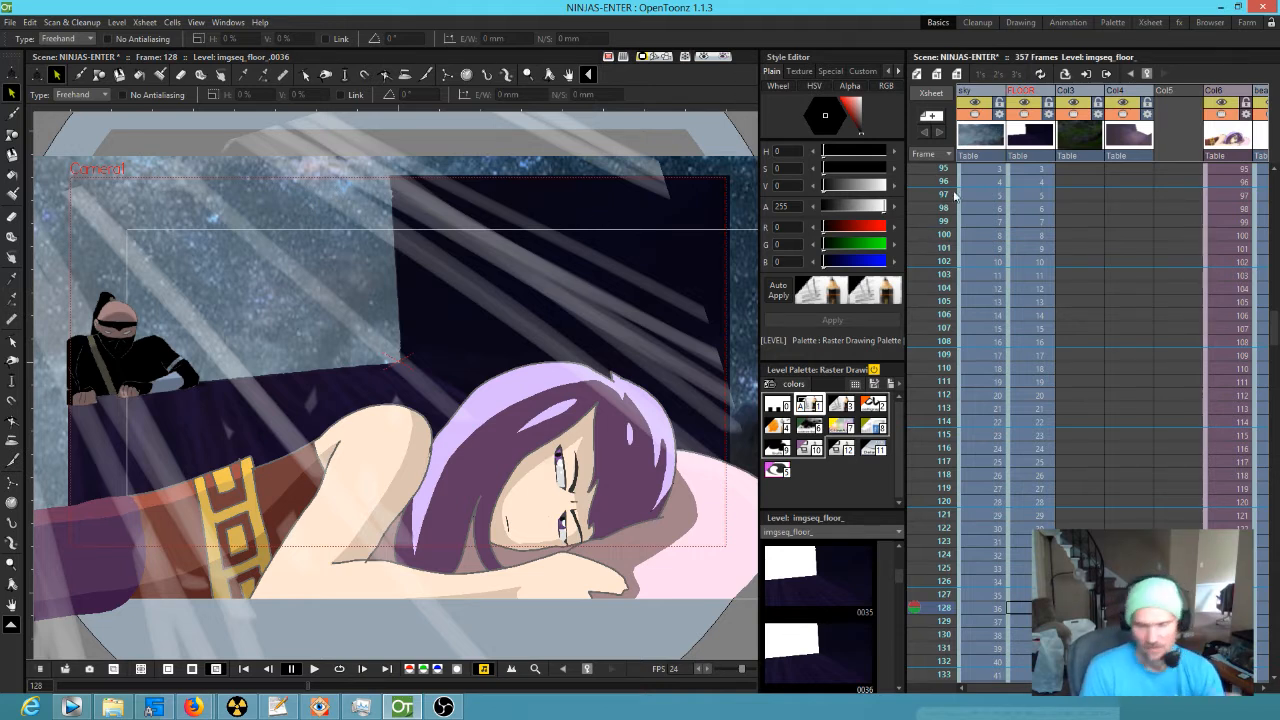
mouse_move(944, 176)
mouse_down()
mouse_move(915, 676)
mouse_move(916, 600)
mouse_up()
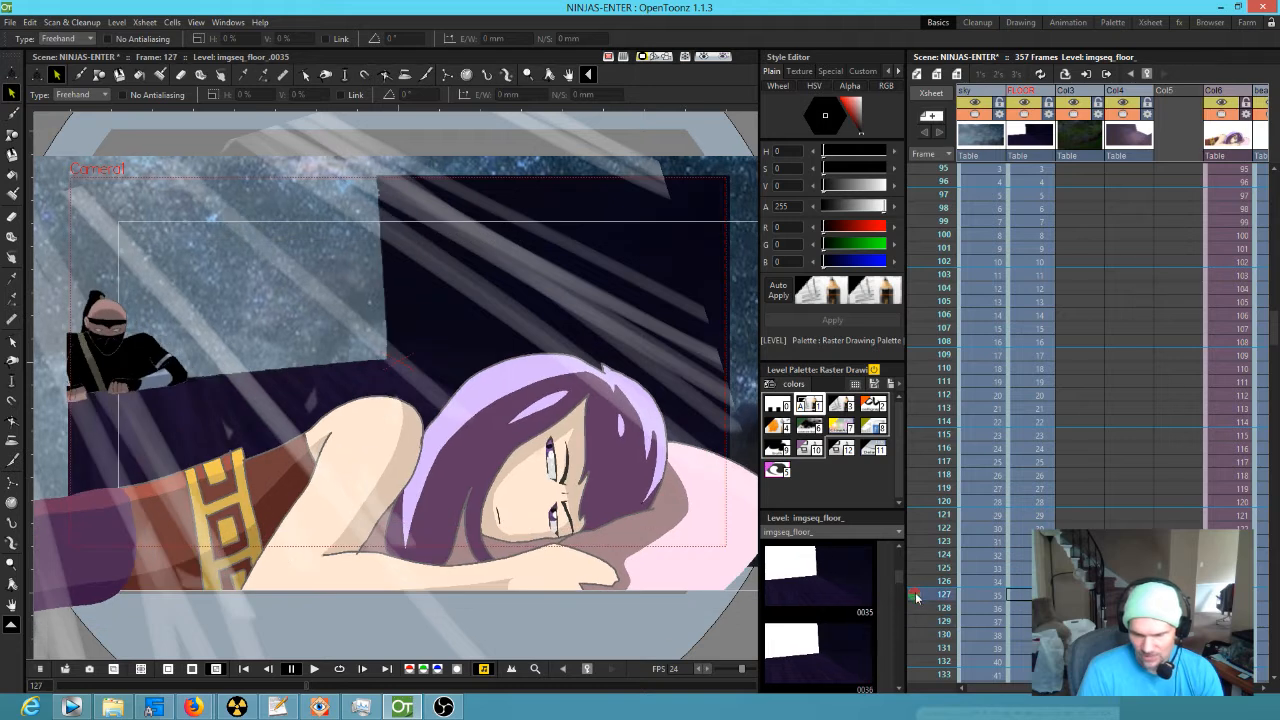
Step: Locate the ninja's column Col11 in the xsheet and scrub its movement from frame 128 to frame 138
scroll(1082, 340, down, 3)
scroll(1136, 367, right, 2)
scroll(1136, 367, down, 12)
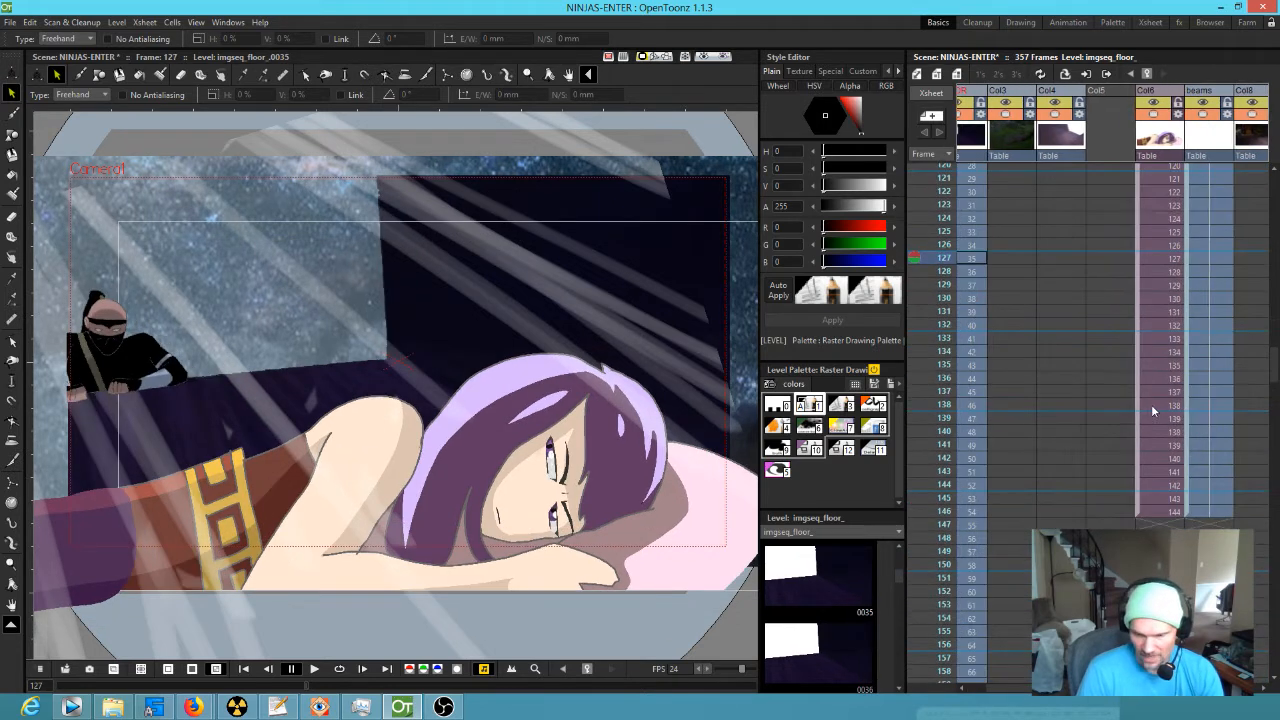
scroll(1229, 422, right, 1)
scroll(1113, 339, right, 4)
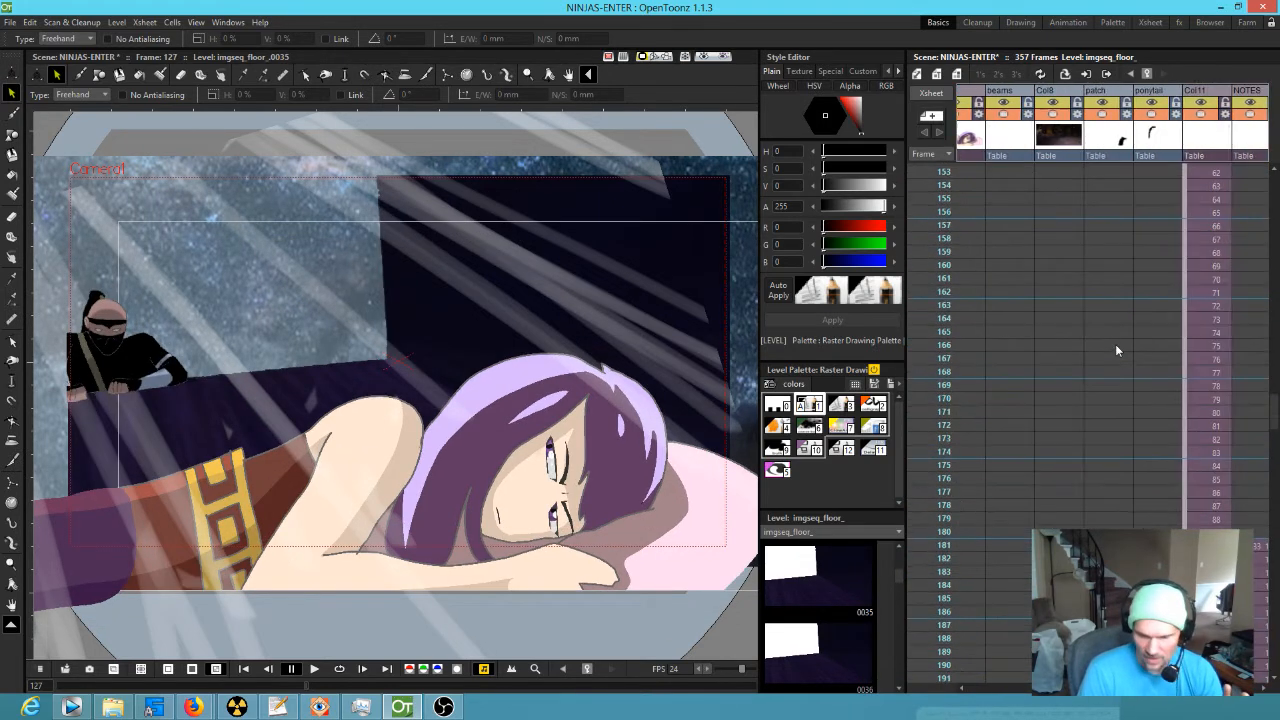
scroll(1084, 516, up, 4)
scroll(1080, 424, up, 4)
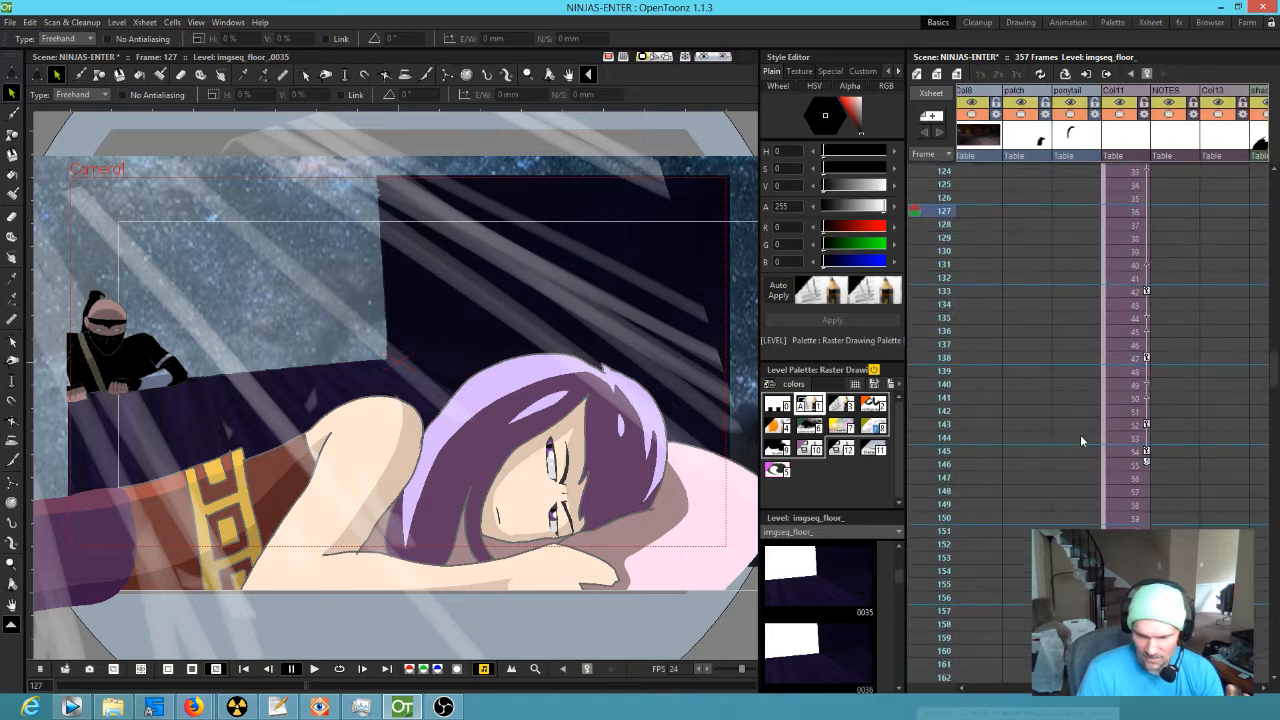
click(943, 222)
drag(943, 230, 946, 366)
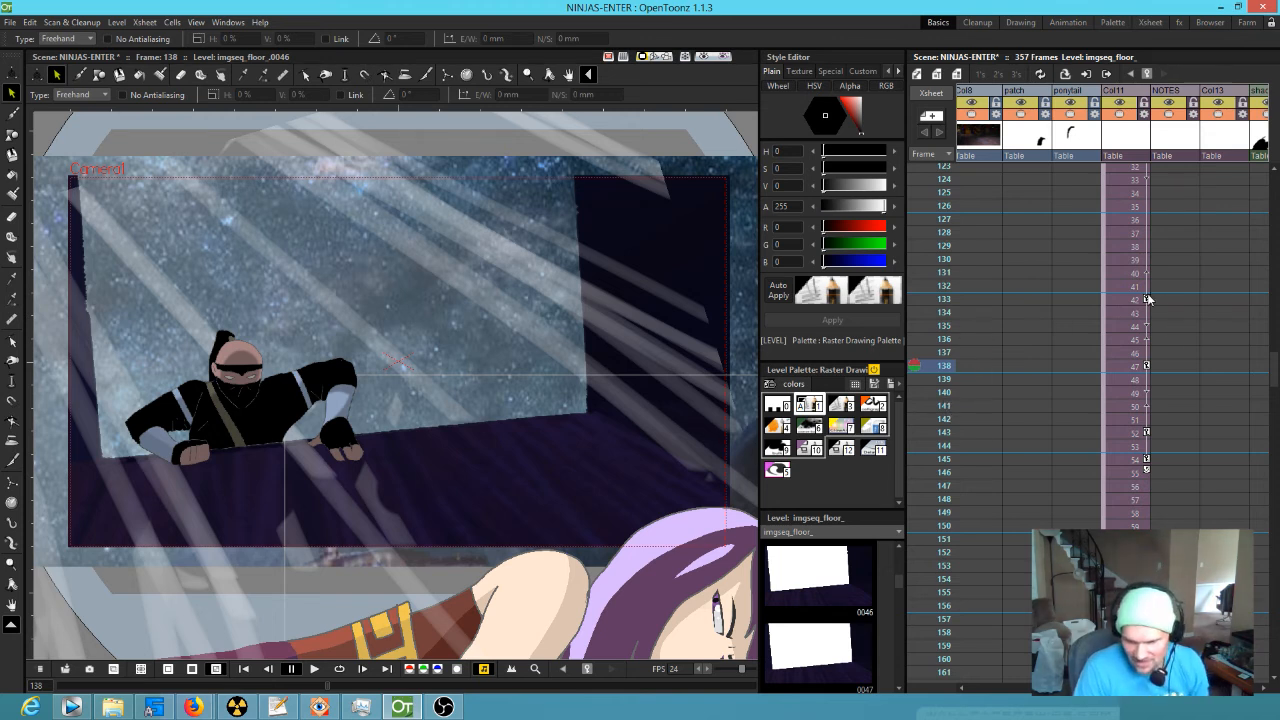
Step: Check the ninja's poses at frames 133 and 137, and preview frame 137 as rendered
click(944, 286)
click(944, 299)
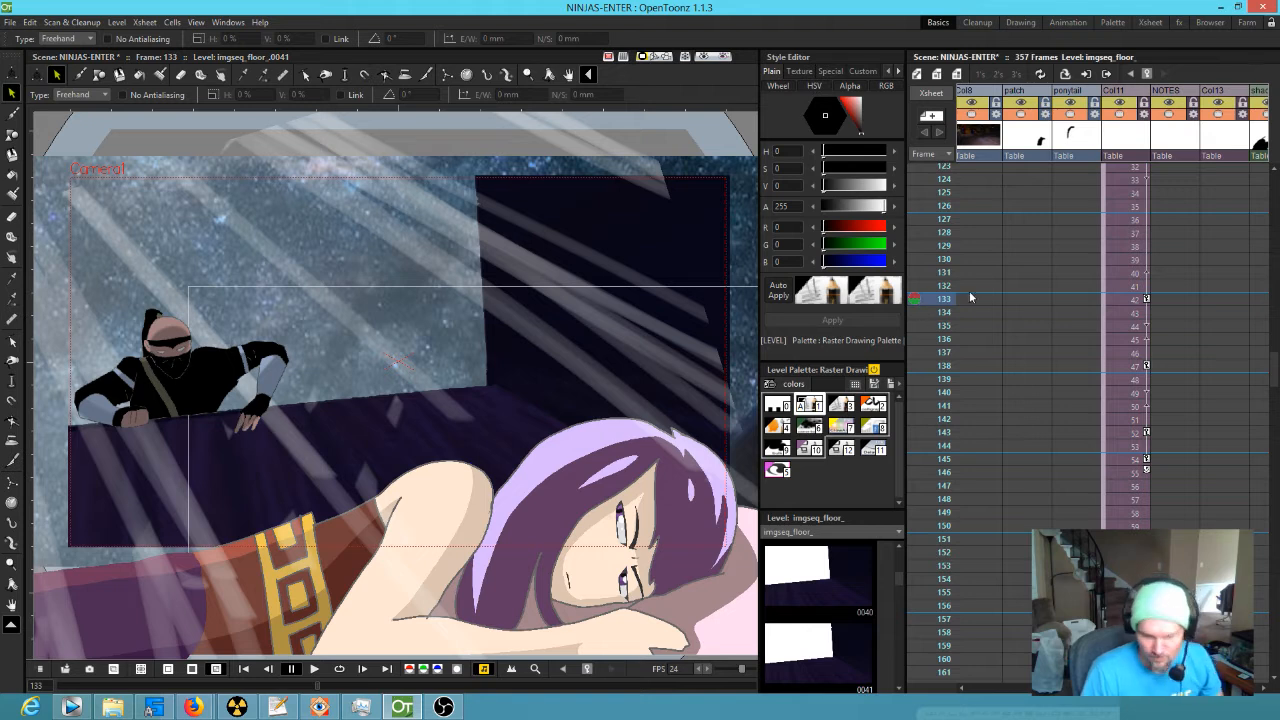
click(935, 340)
mouse_move(935, 343)
mouse_down()
mouse_move(943, 426)
mouse_move(940, 352)
mouse_up()
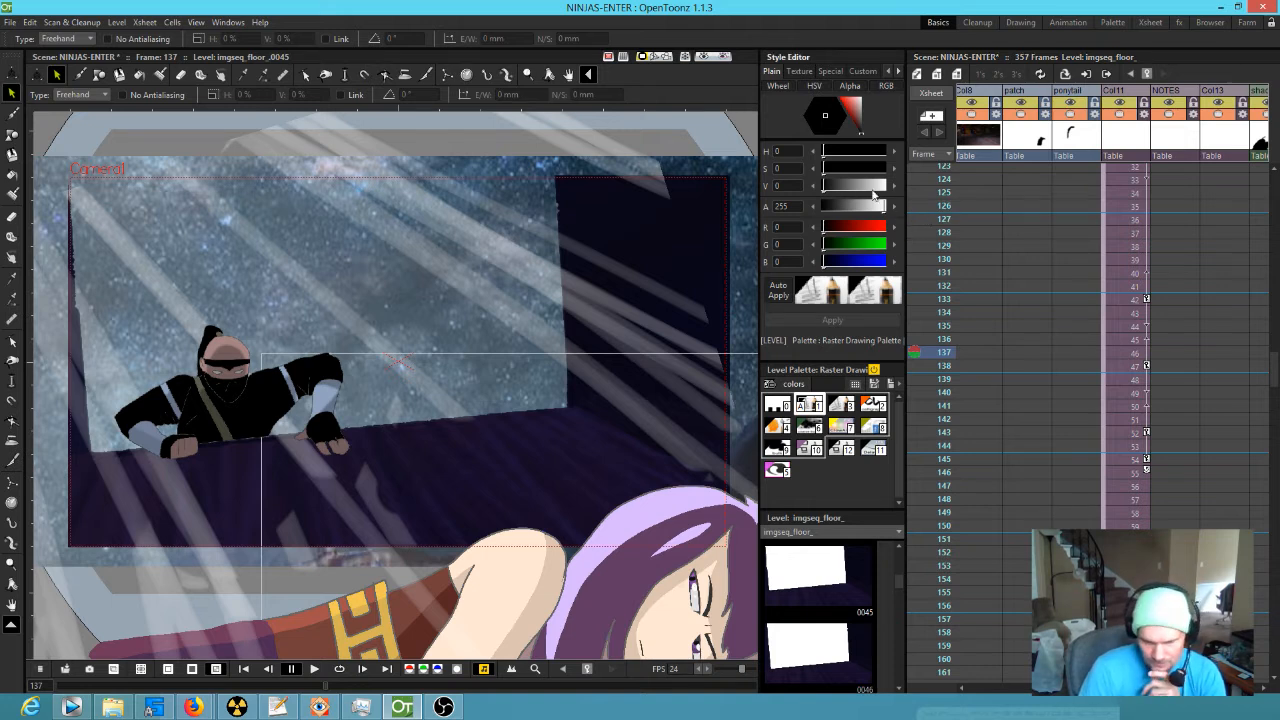
click(702, 57)
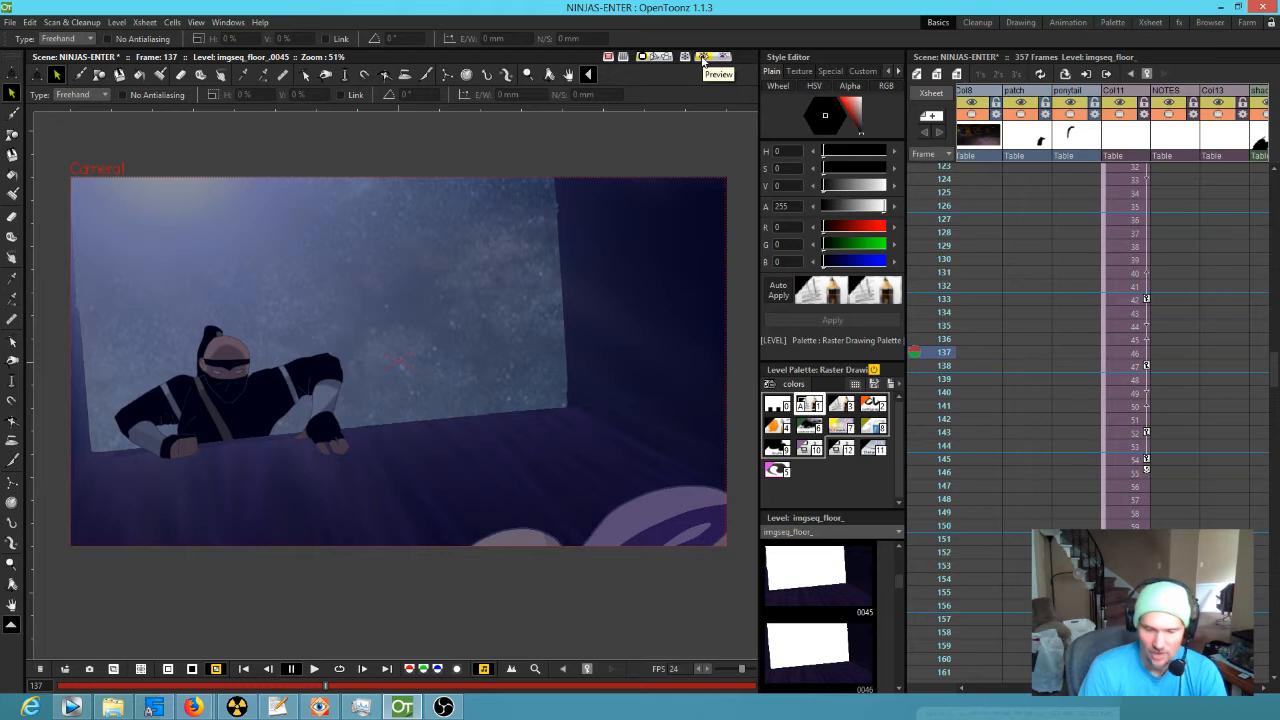
click(701, 56)
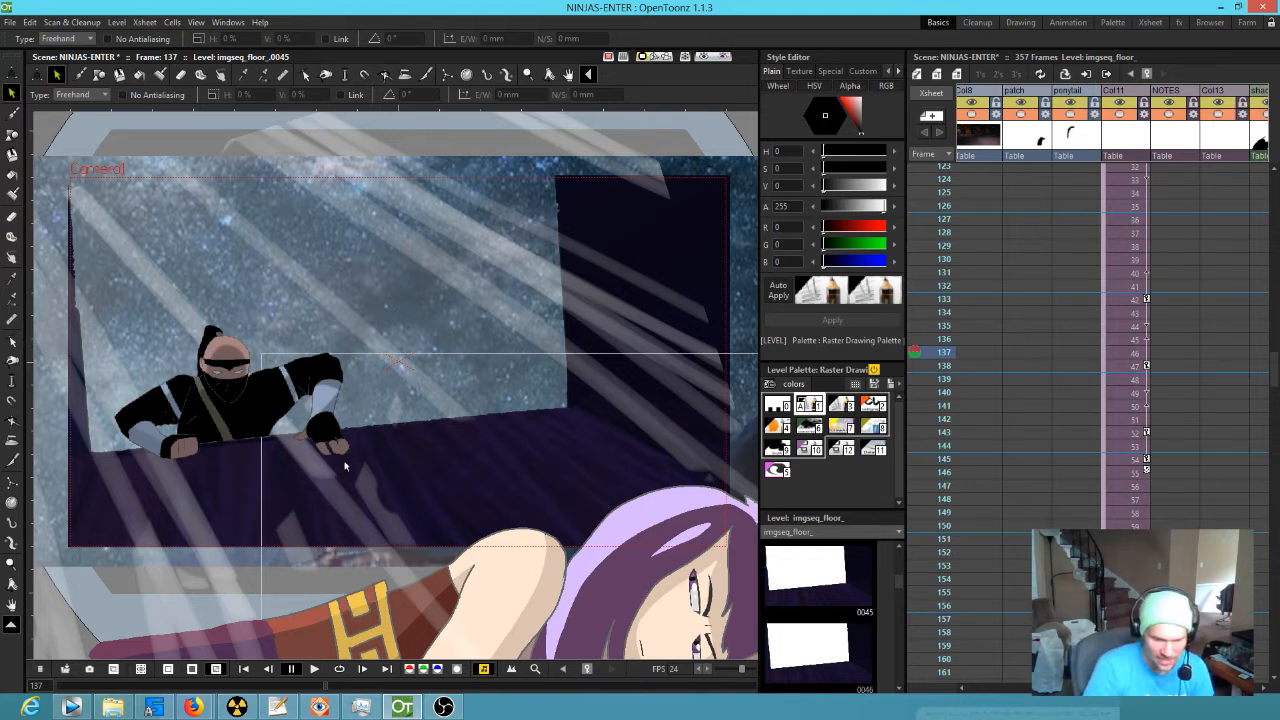
Step: Examine the ninja up close at frame 134 of Col11, briefly hiding and reshowing that column in the viewer
scroll(262, 426, up, 3)
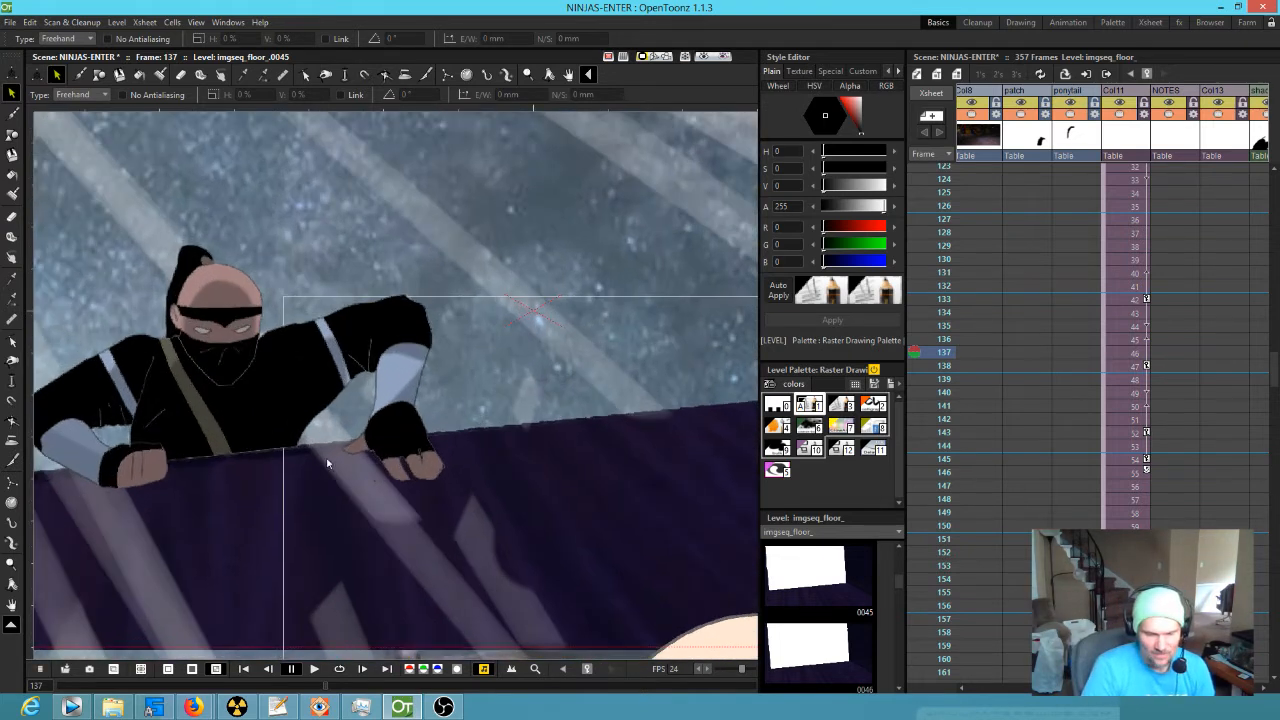
drag(327, 463, 501, 449)
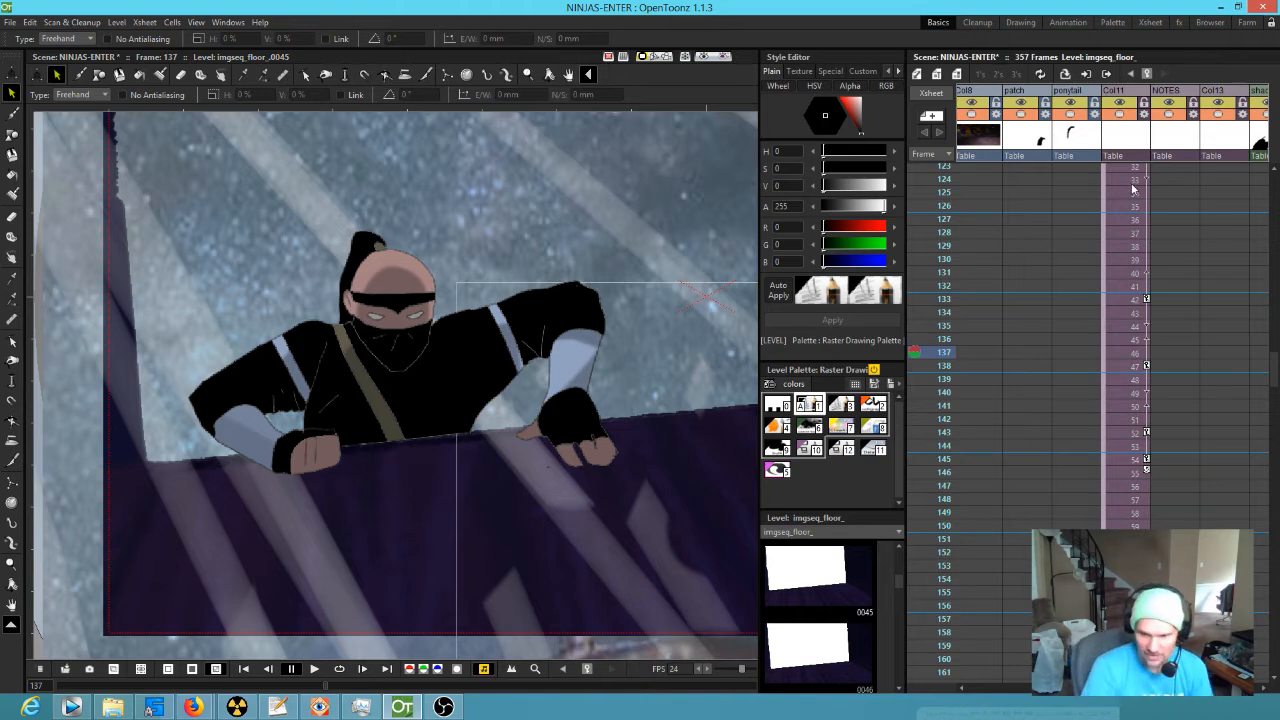
click(1117, 313)
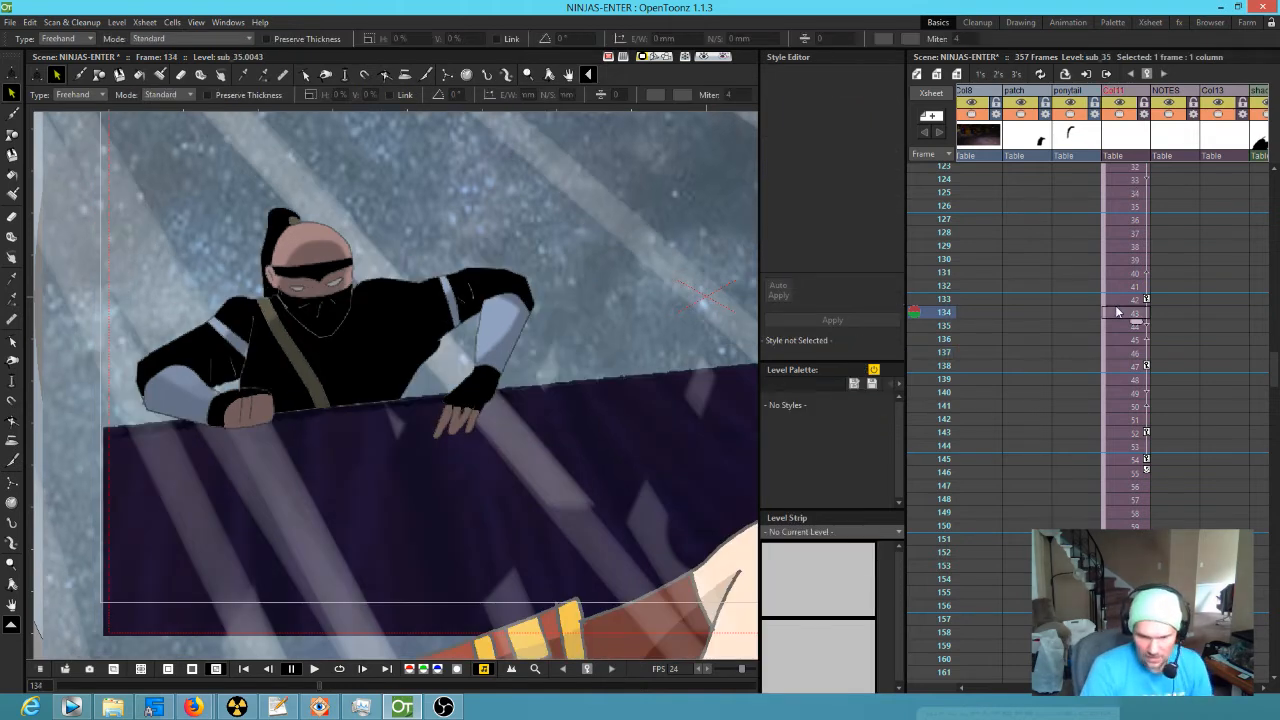
click(1118, 116)
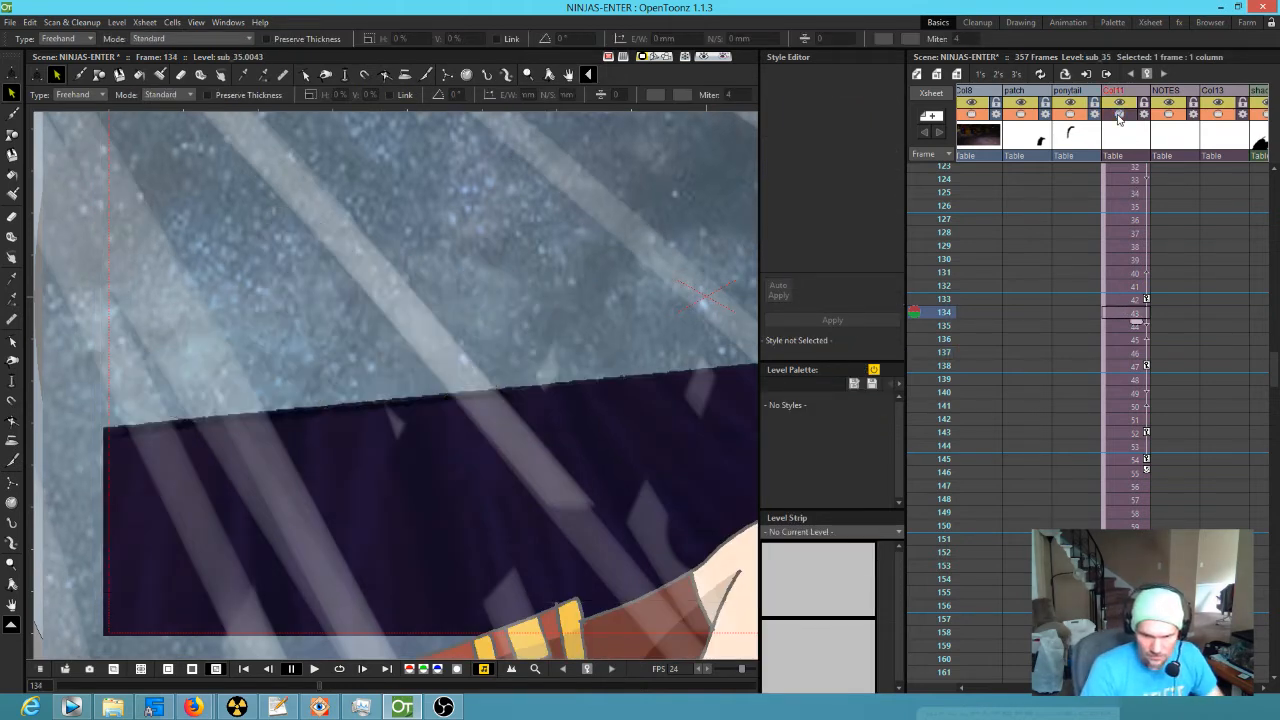
click(1118, 116)
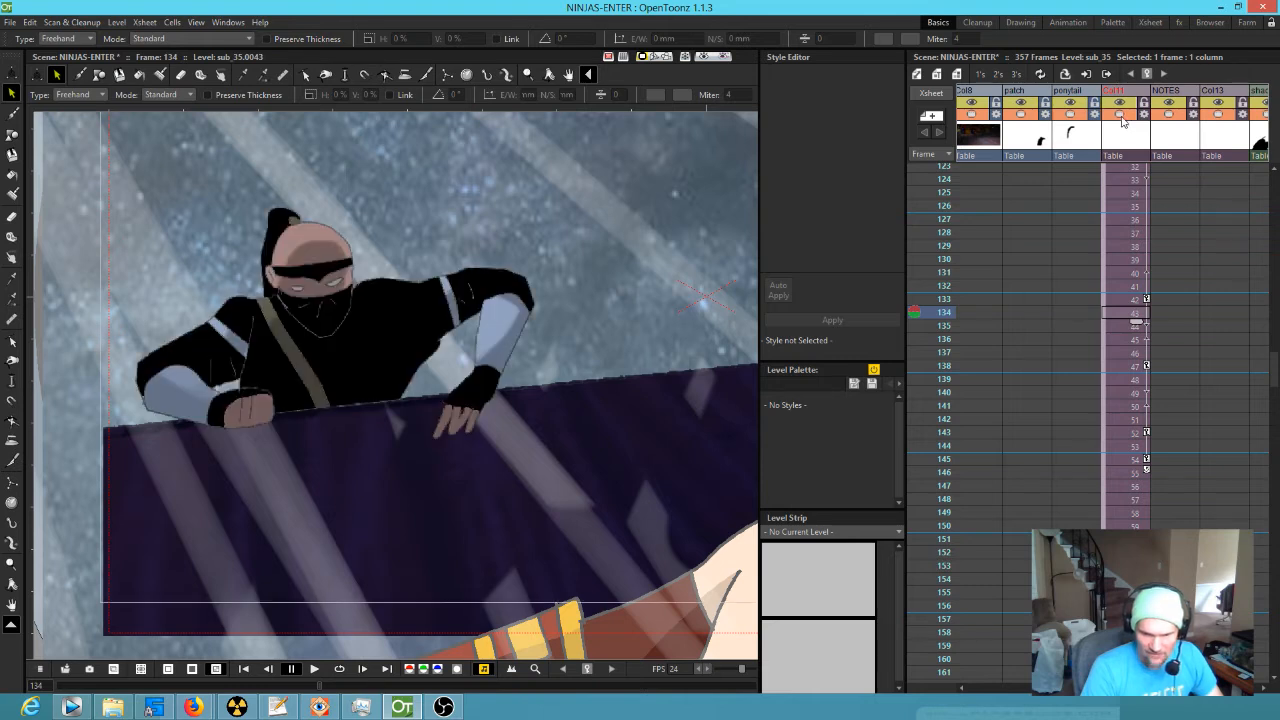
Step: Open the ninja's sub-xsheet from the frame 134 cell of Col11 and go to frame 58 there
click(1128, 313)
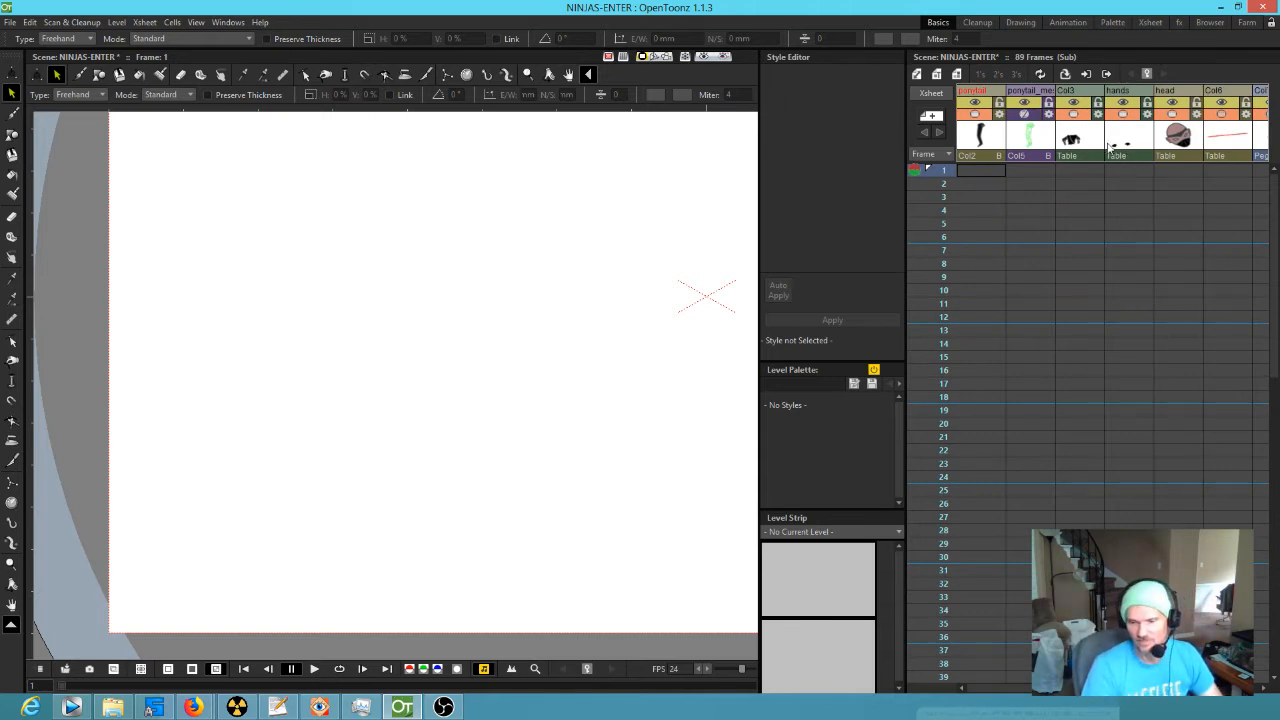
scroll(1220, 210, right, 5)
scroll(1009, 244, right, 1)
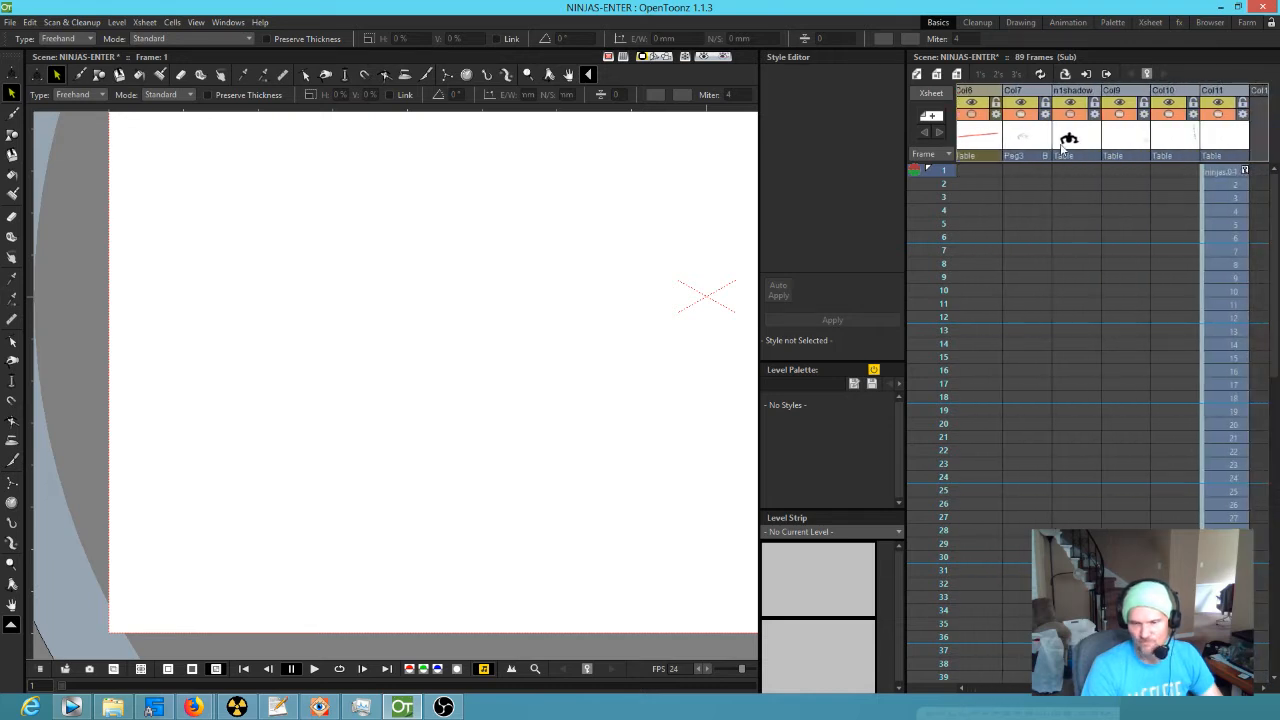
scroll(1126, 266, down, 10)
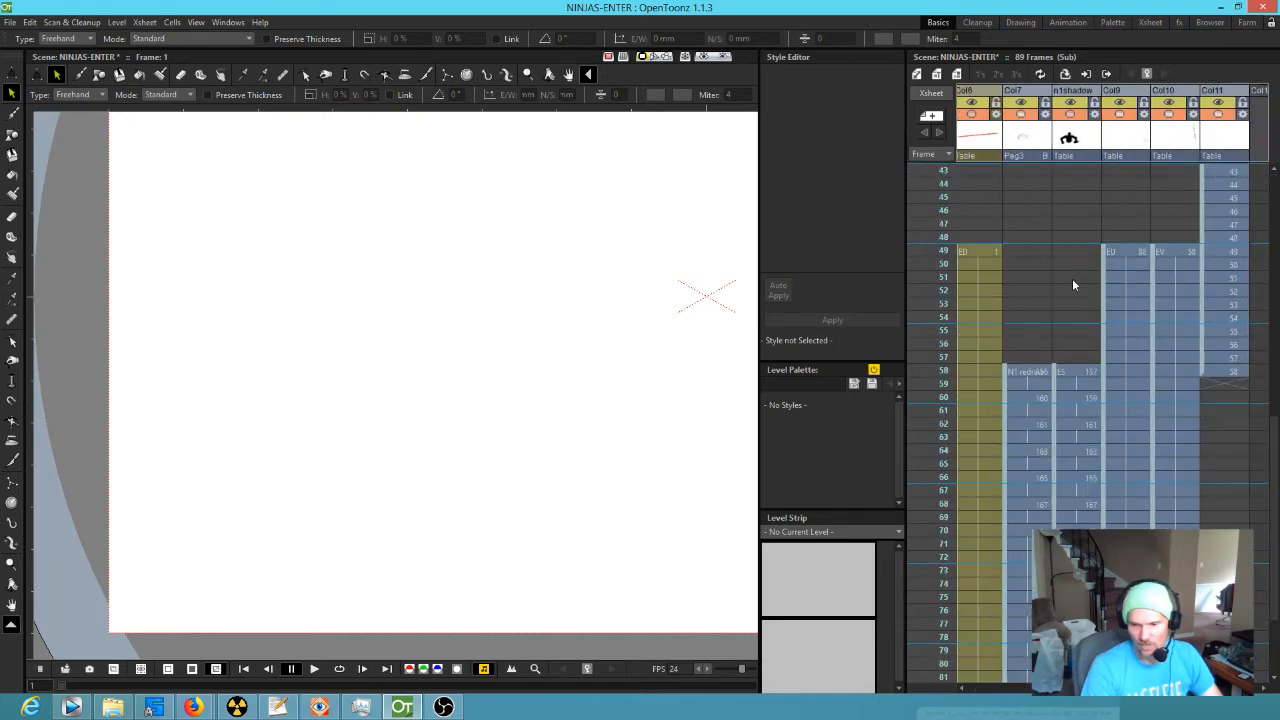
mouse_move(930, 295)
mouse_down()
mouse_move(932, 520)
mouse_move(887, 291)
mouse_move(889, 491)
mouse_move(890, 370)
mouse_up()
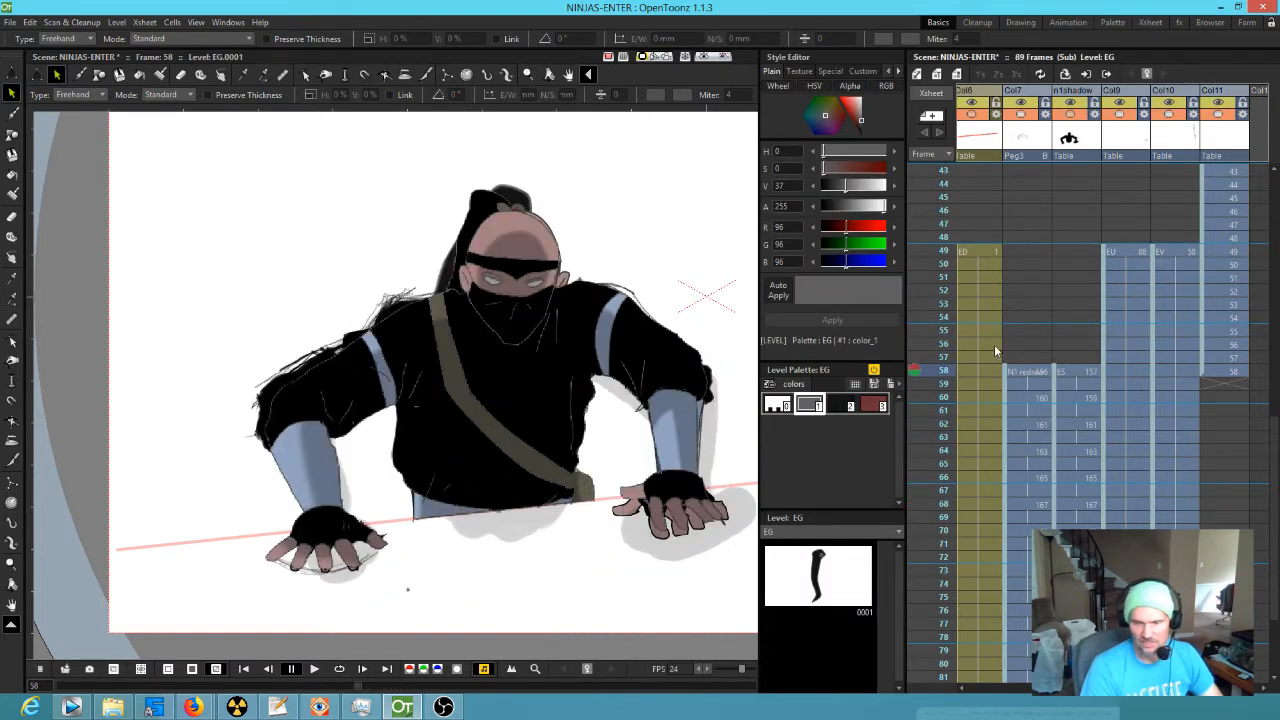
Step: Return from the sub-xsheet to the main xsheet and check the ninja at frame 120 of Col11
scroll(1125, 350, left, 3)
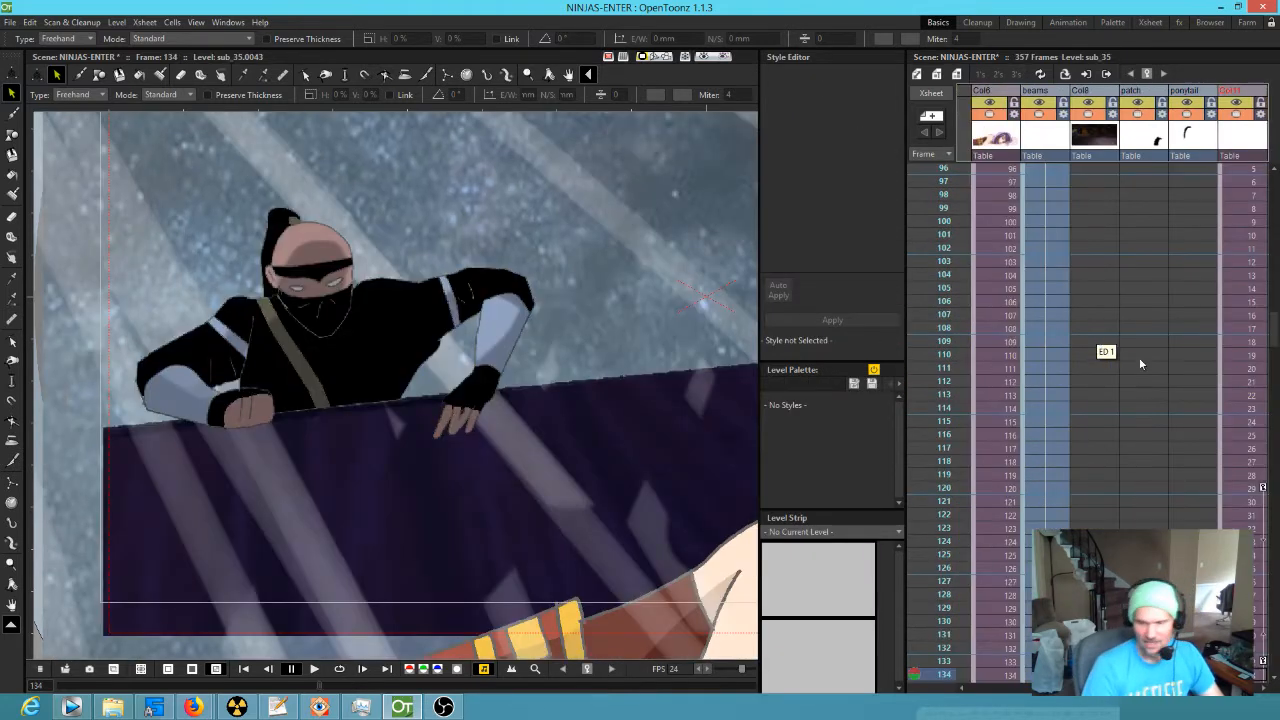
scroll(1125, 400, right, 3)
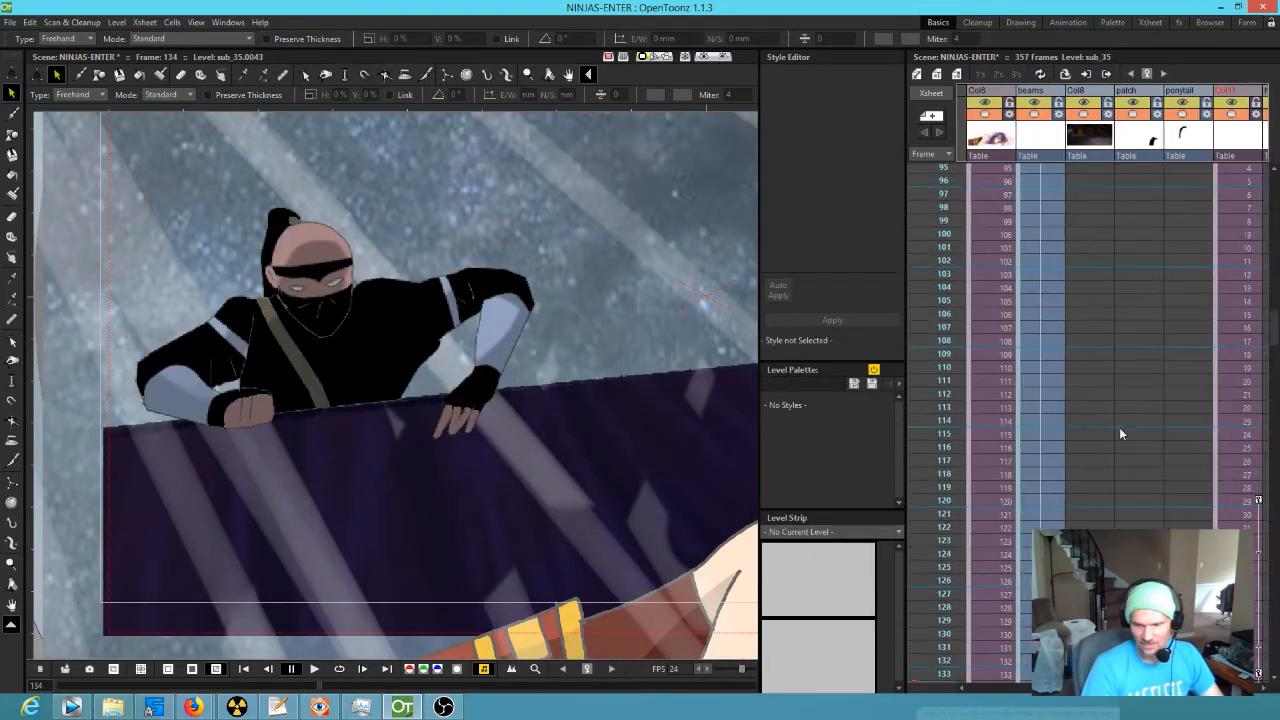
scroll(1060, 400, down, 5)
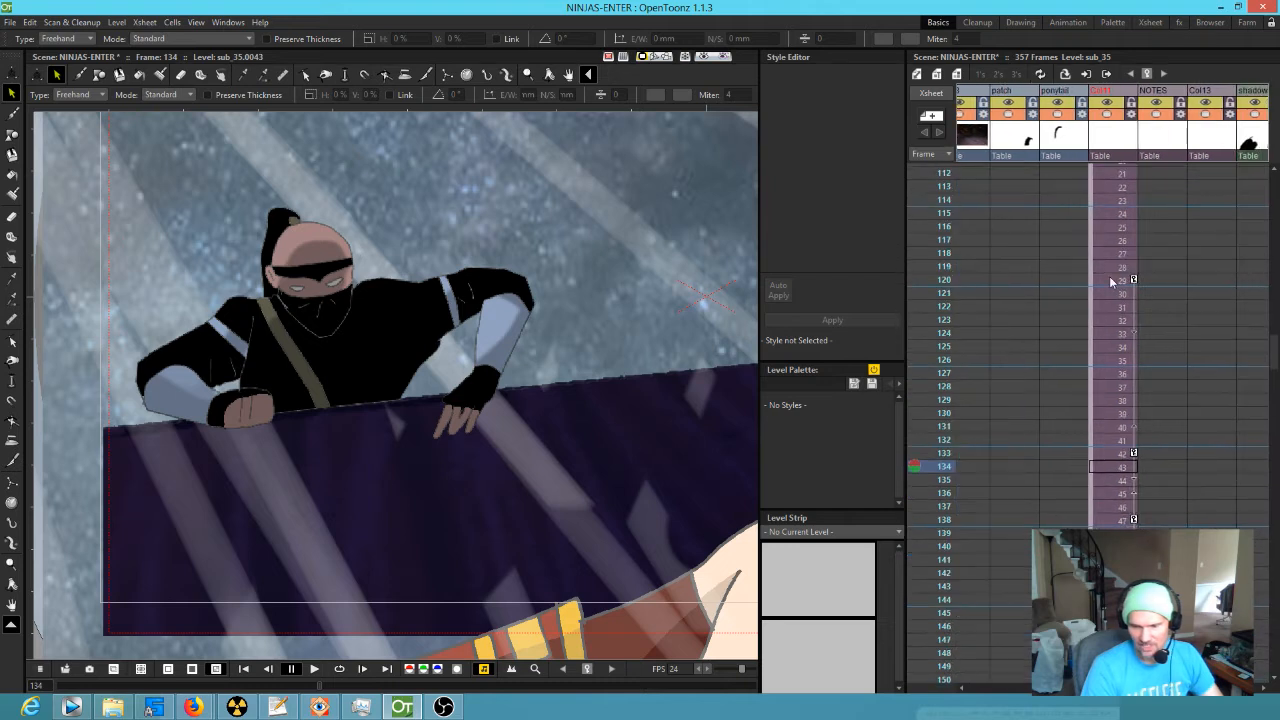
click(1109, 279)
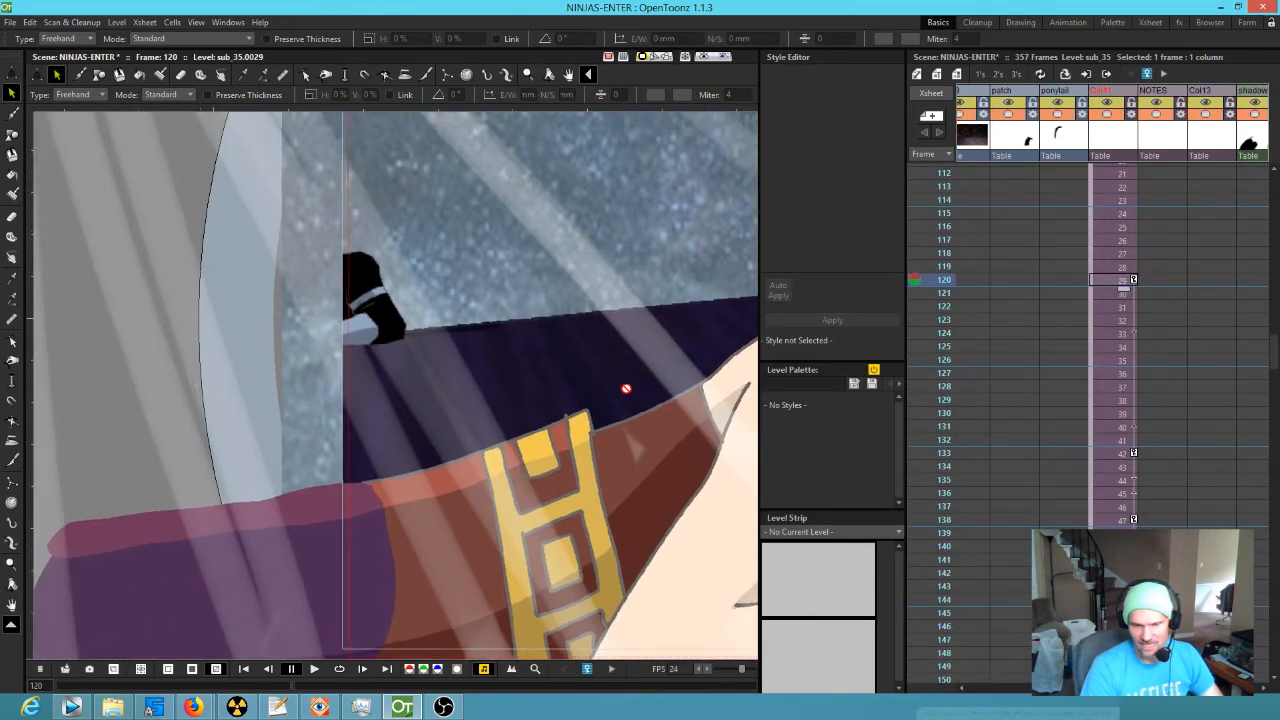
key(p)
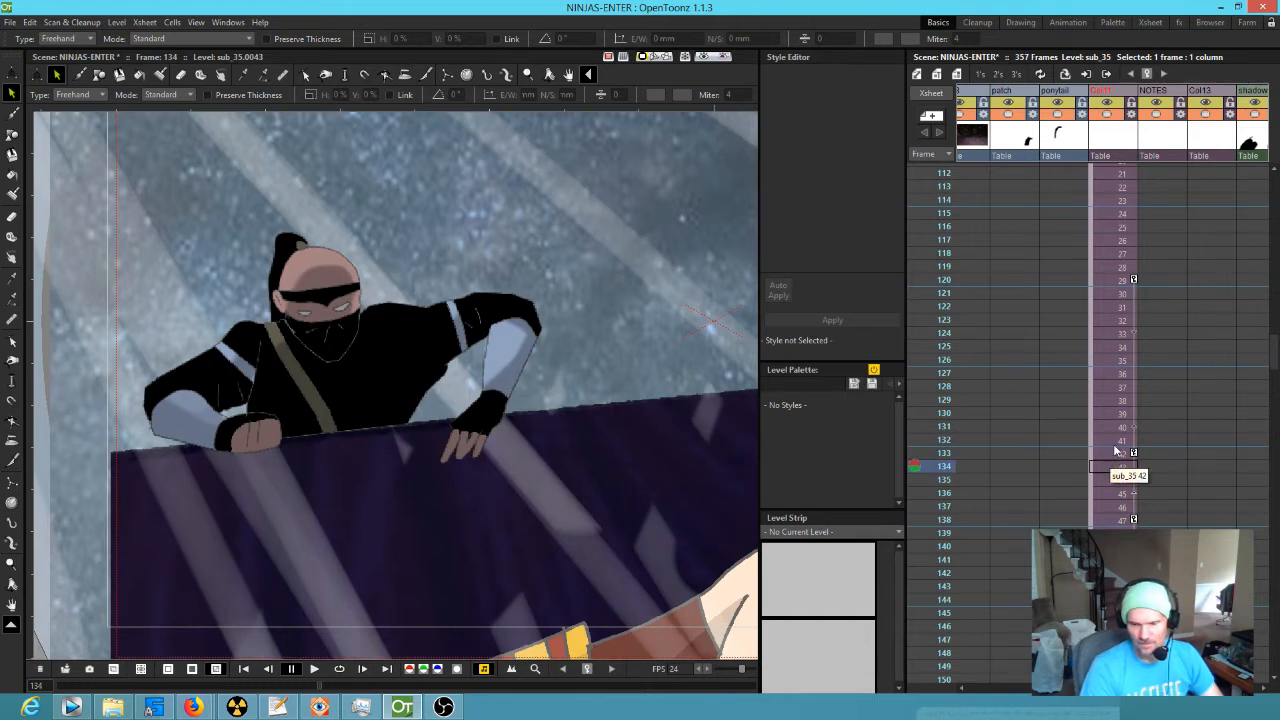
Step: Bring the whole shot into view and scrub it from frame 123 to frame 135
scroll(1118, 470, down, 3)
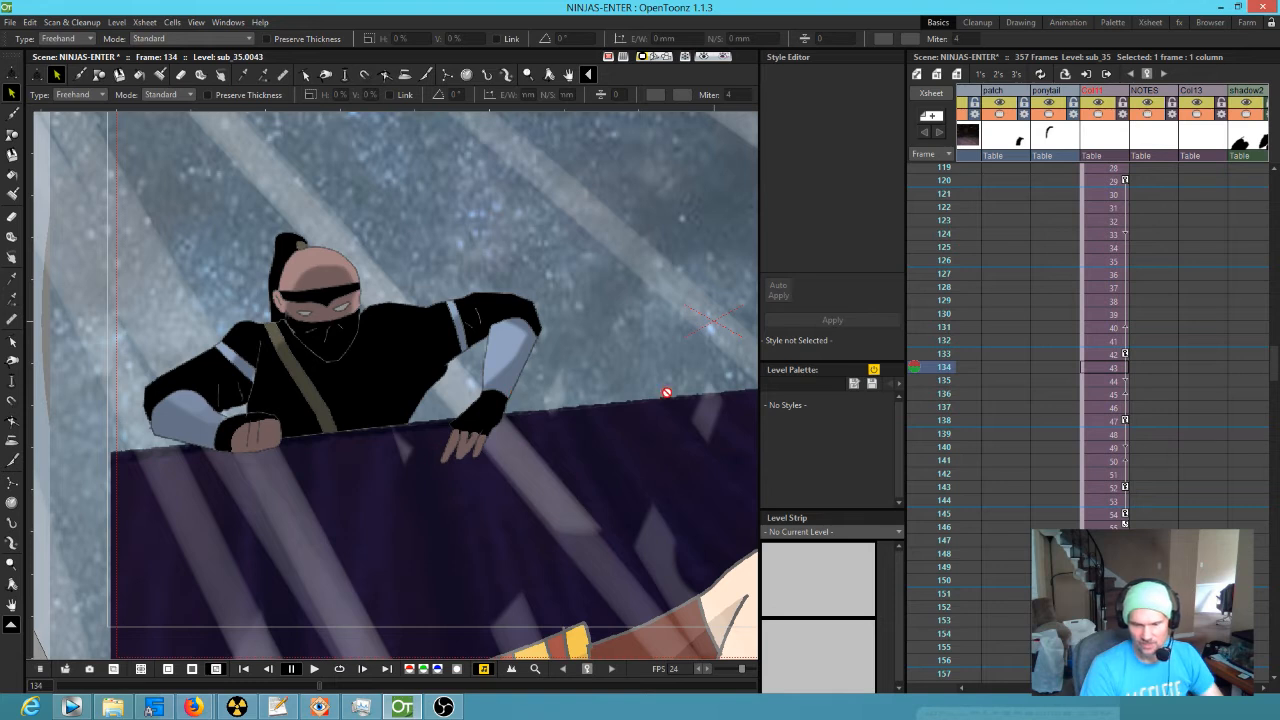
scroll(604, 399, down, 2)
drag(603, 399, 341, 394)
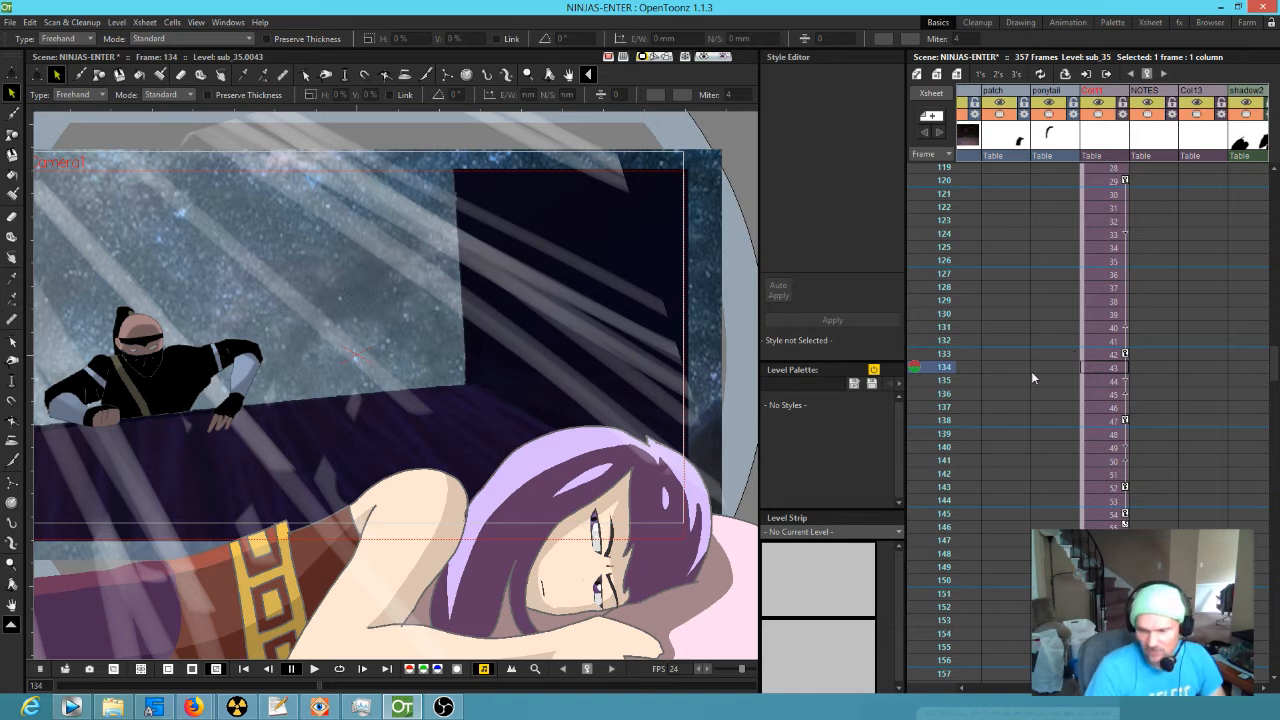
scroll(1047, 371, left, 3)
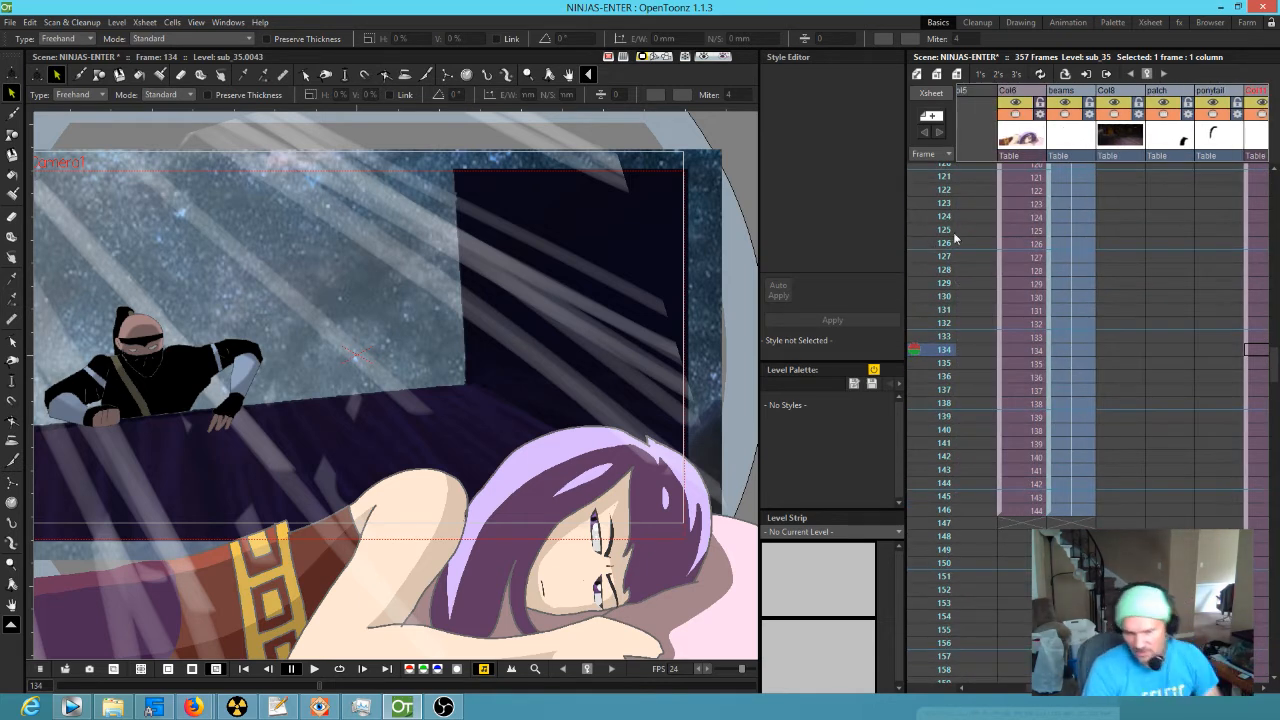
drag(944, 203, 955, 364)
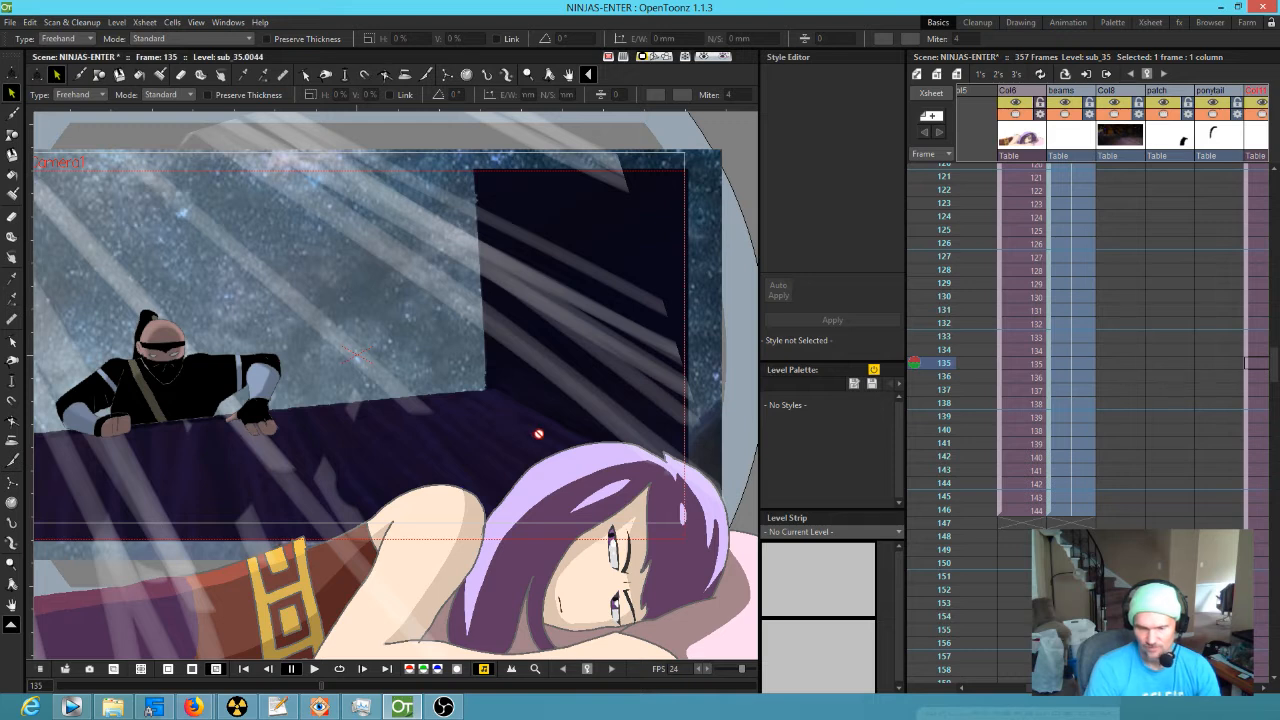
Step: Locate the keyframes of Col11 and scrub the shot backward from frame 145 to frame 113
scroll(1130, 438, down, 3)
scroll(1130, 438, right, 3)
scroll(1108, 416, down, 2)
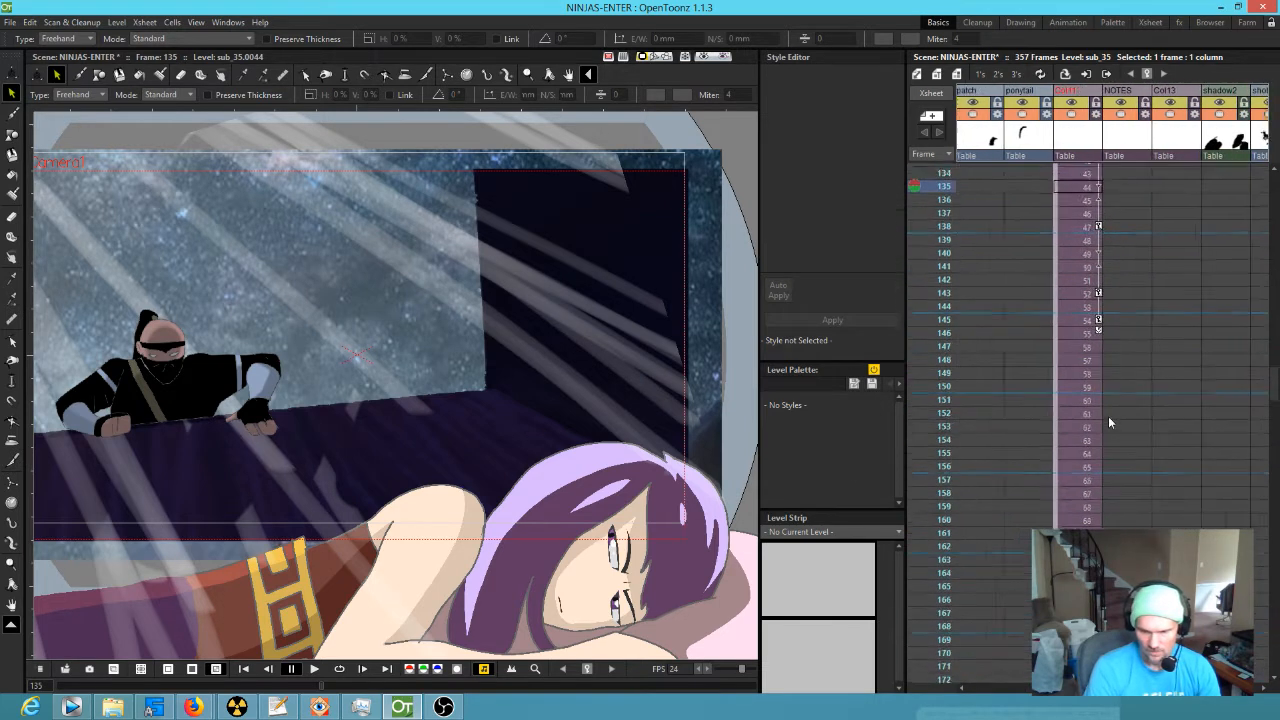
scroll(1108, 416, right, 1)
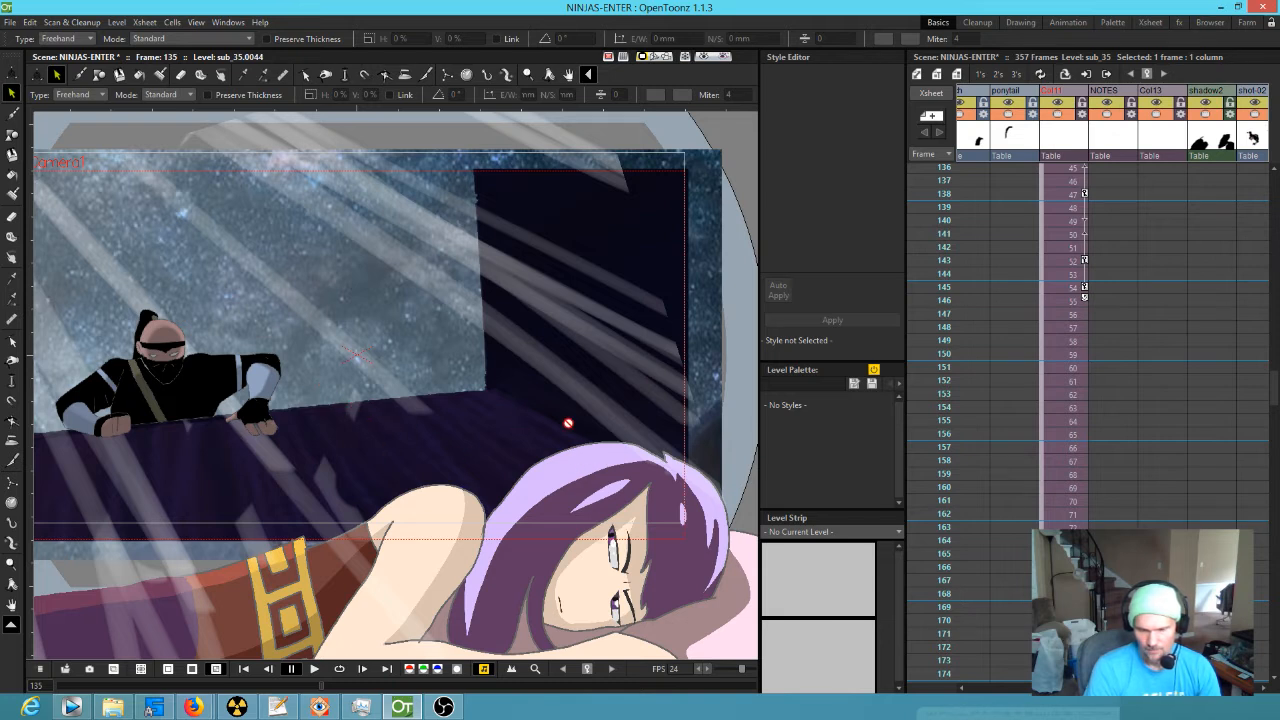
click(935, 287)
drag(933, 287, 855, 150)
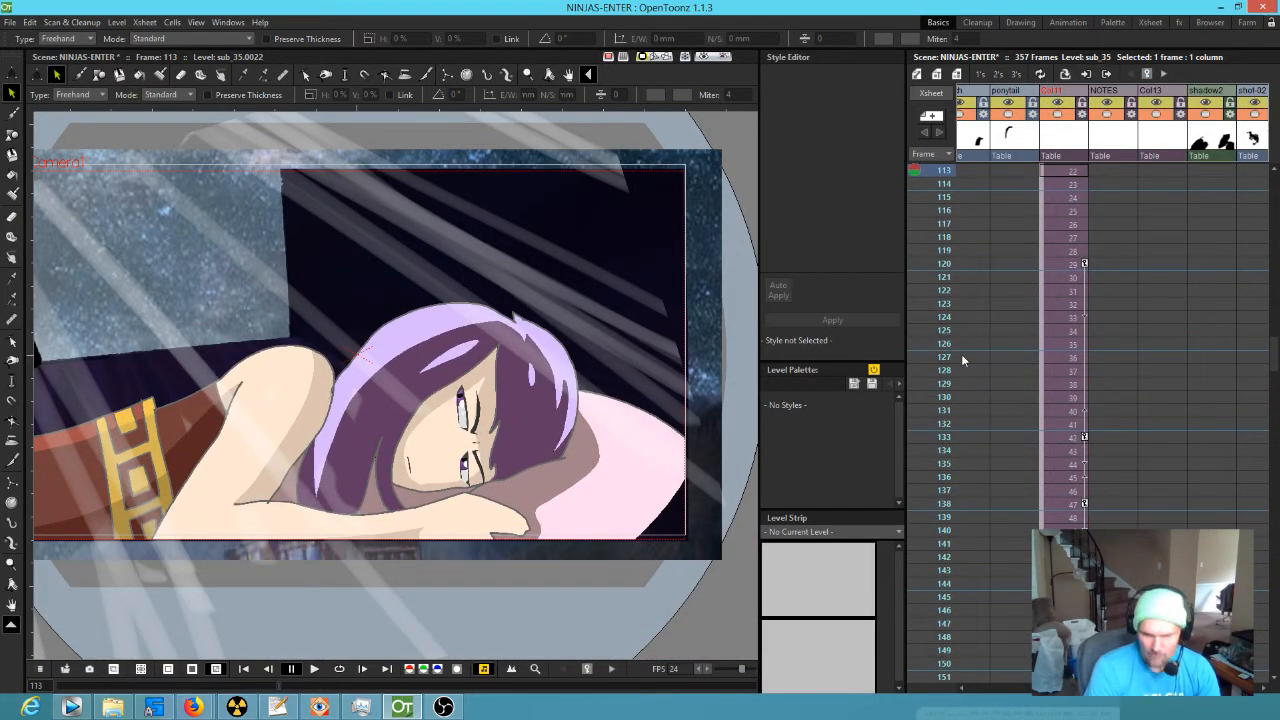
Step: Select the frame 114 cell of the sleeping woman's column Col6 and look over the neighbouring background columns
scroll(1221, 380, left, 5)
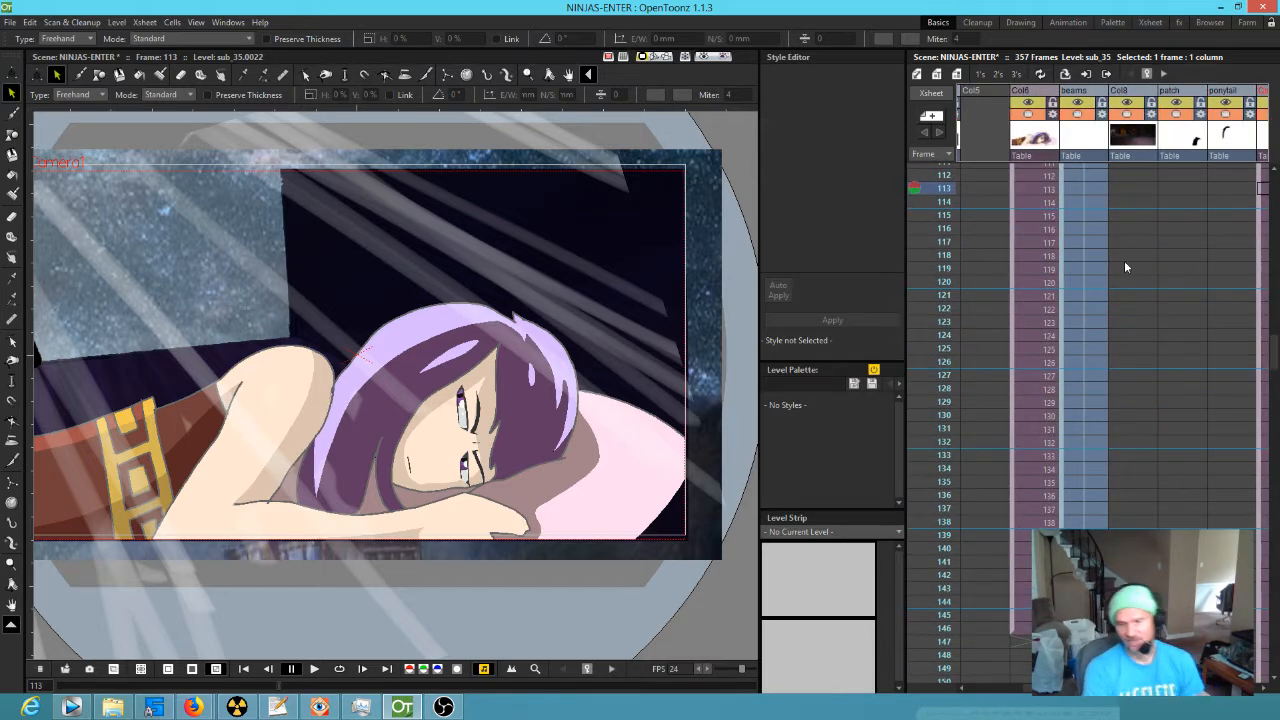
click(1034, 202)
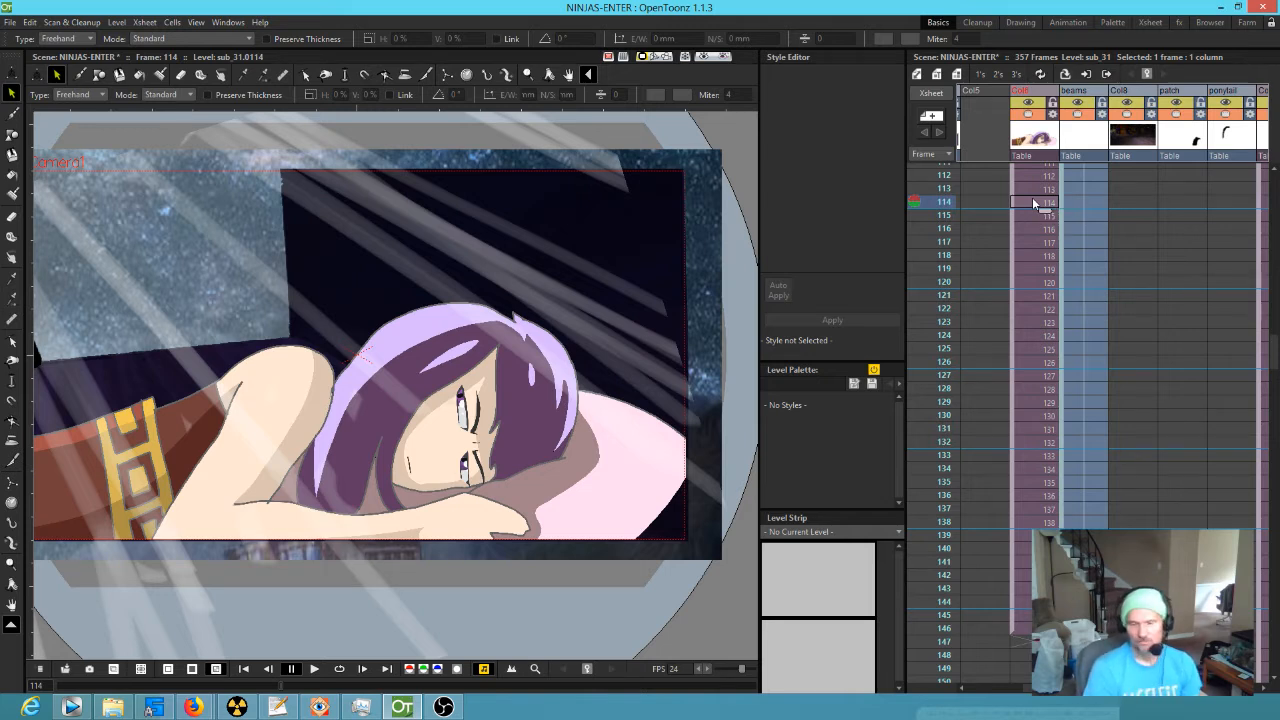
drag(1050, 224, 1278, 235)
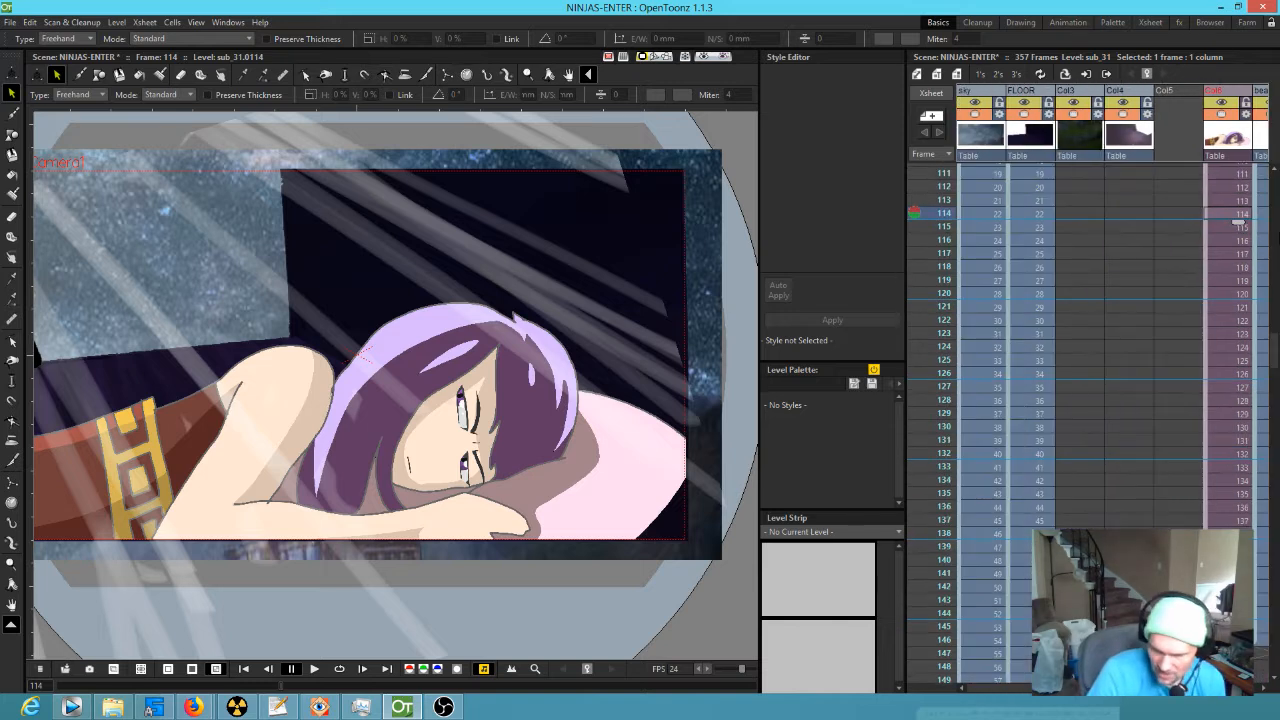
scroll(1090, 350, up, 1)
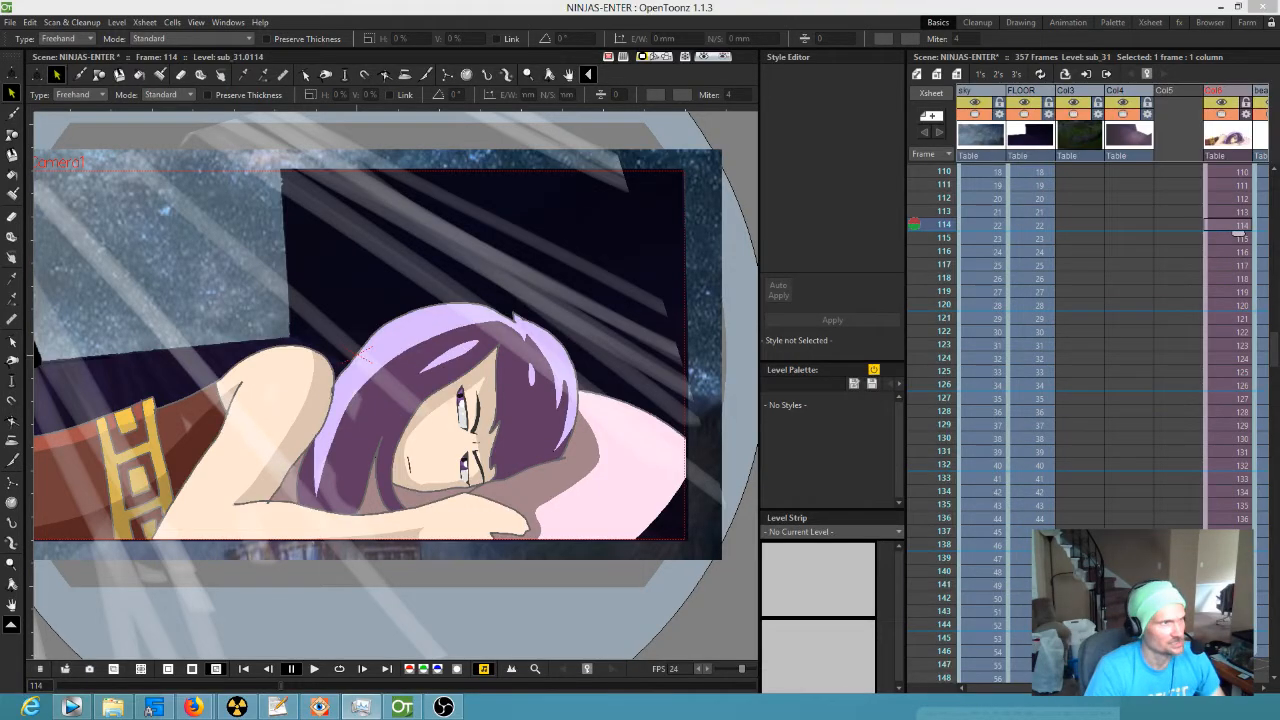
Step: Check OpenToonz's memory use in Task Manager, then close Task Manager
key(ctrl+shift+Escape)
drag(603, 17, 703, 107)
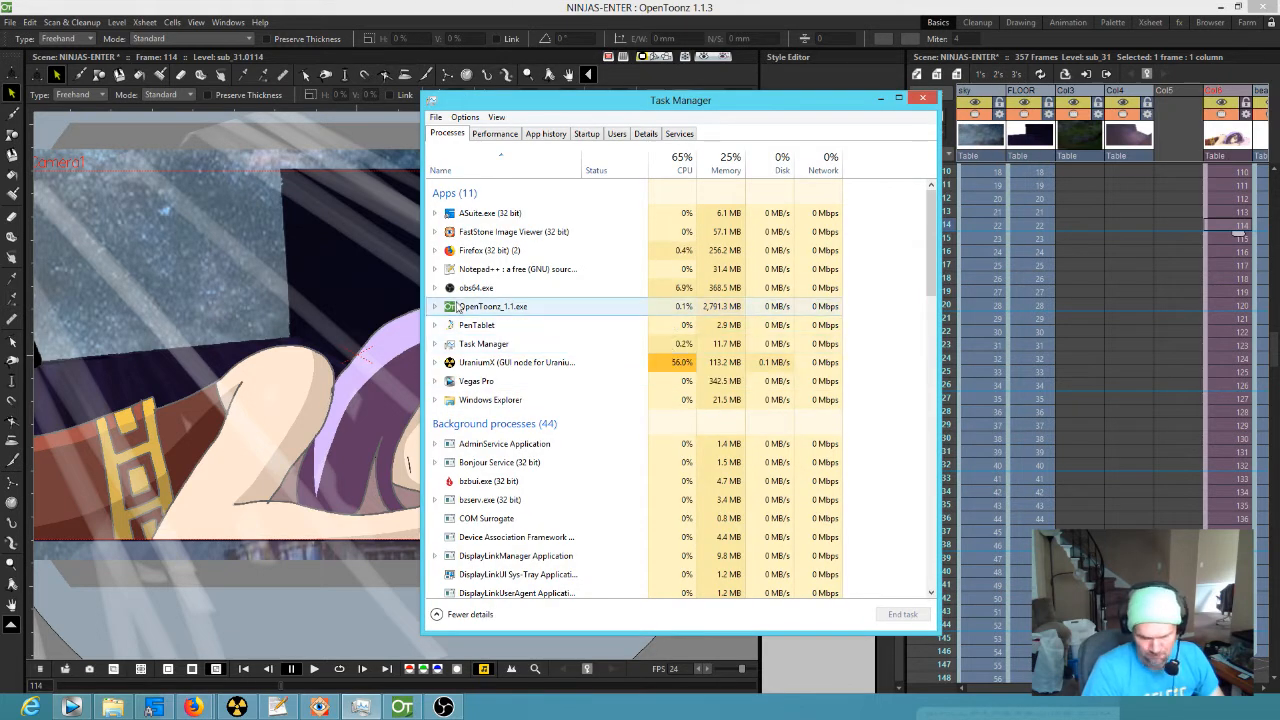
click(712, 308)
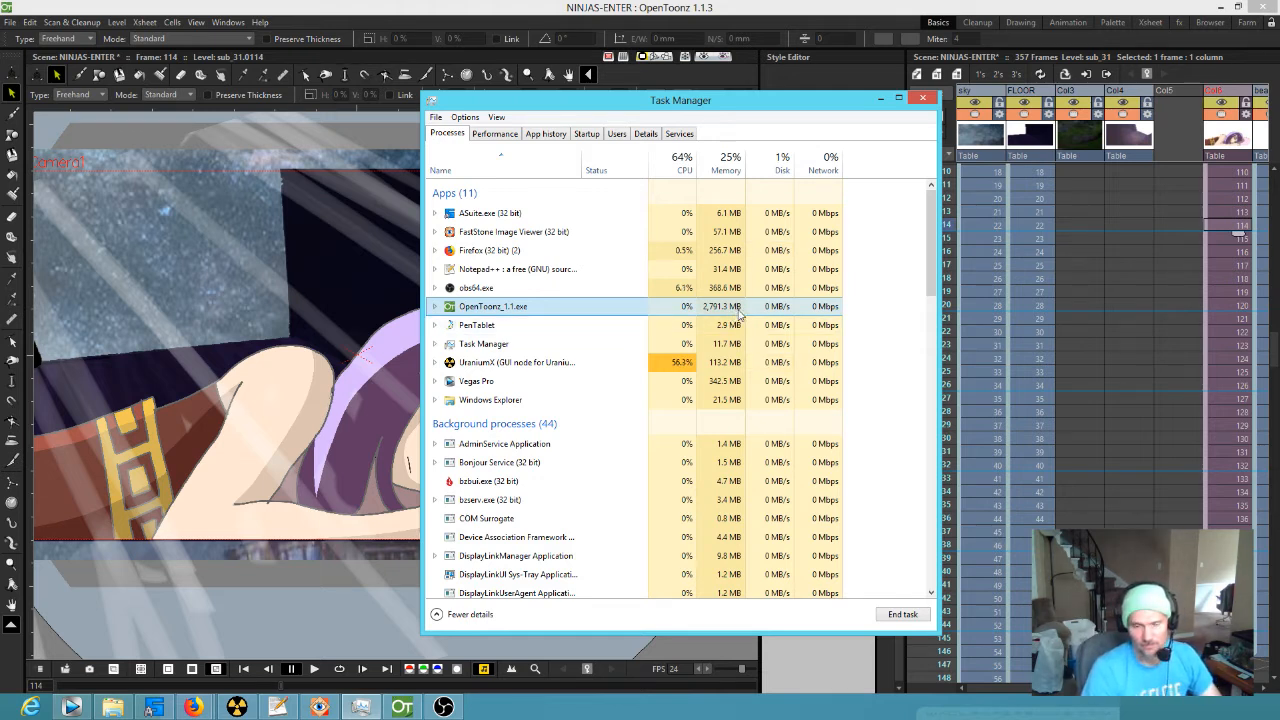
drag(771, 105, 733, 112)
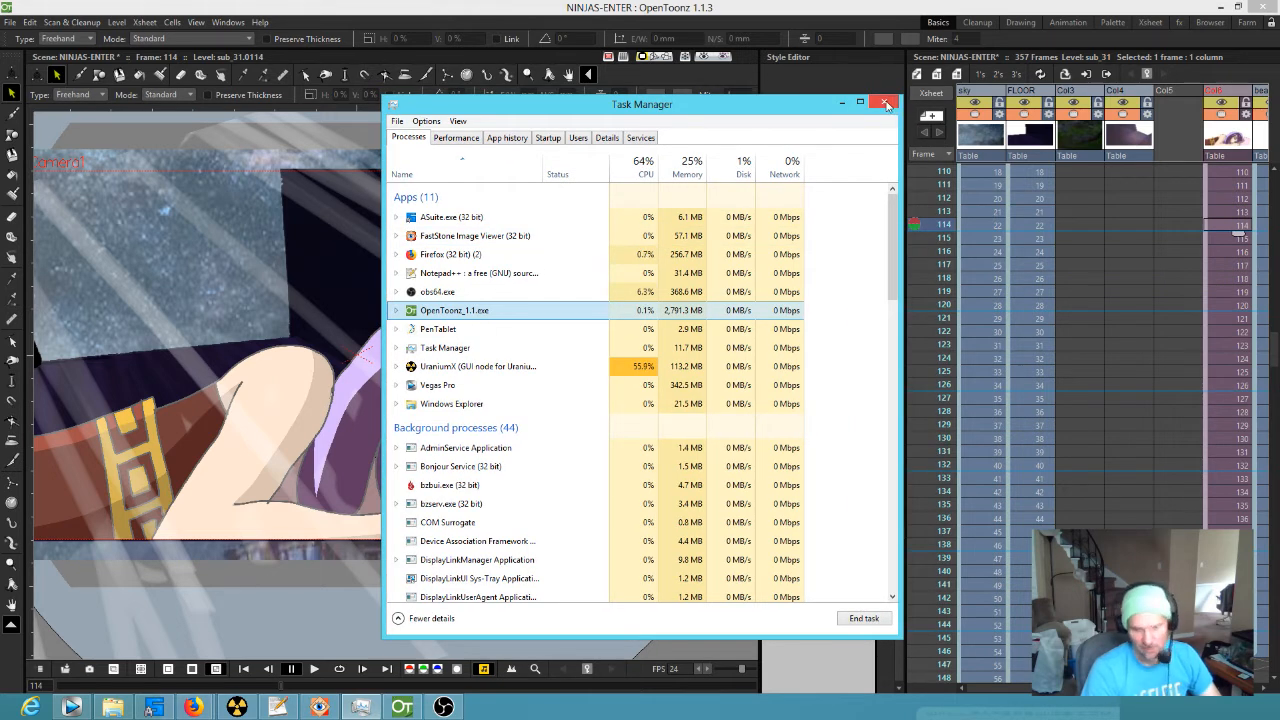
click(886, 104)
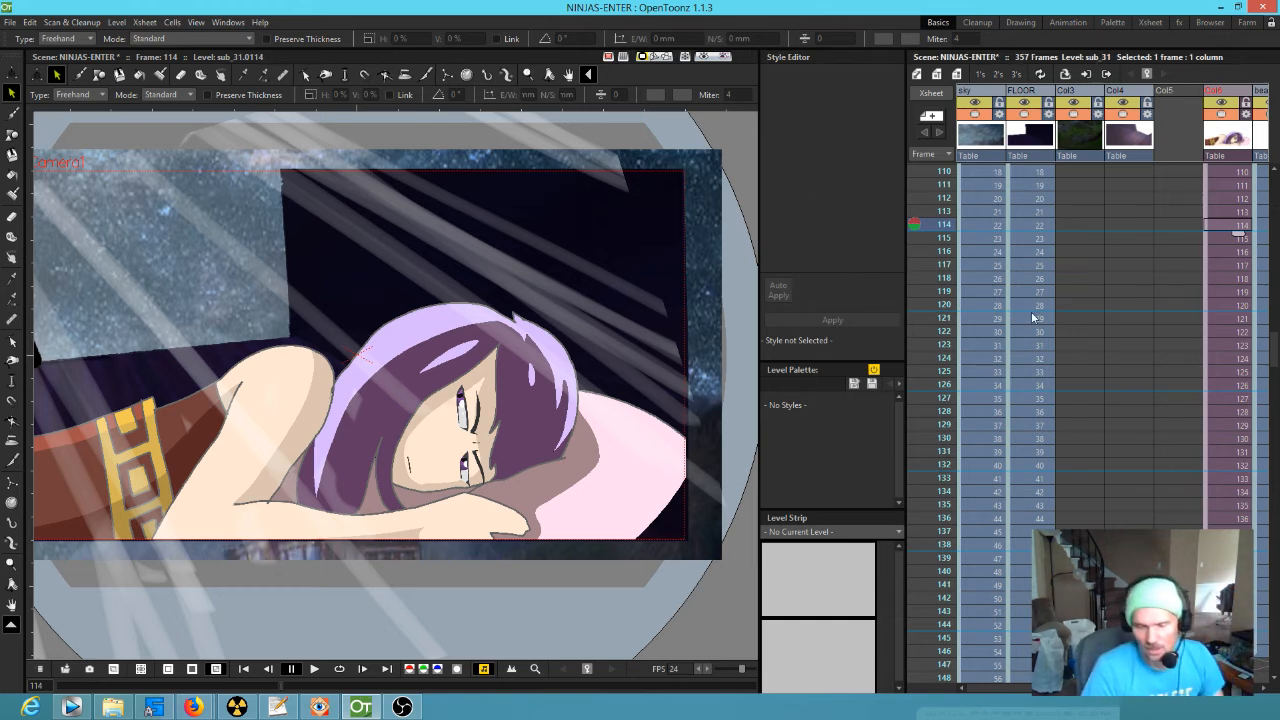
Step: Review the ninja's entrance at frame 137 and at frame 119, and scrub from frame 120 to frame 130
scroll(967, 336, right, 6)
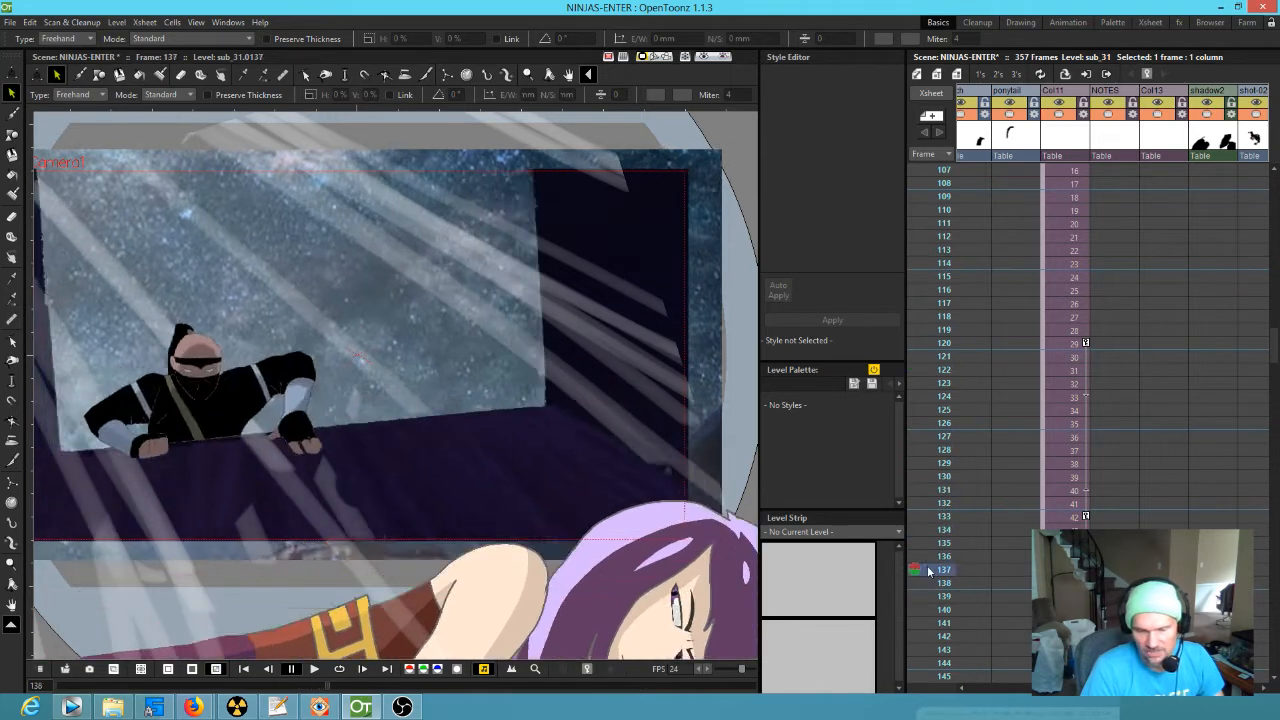
click(914, 330)
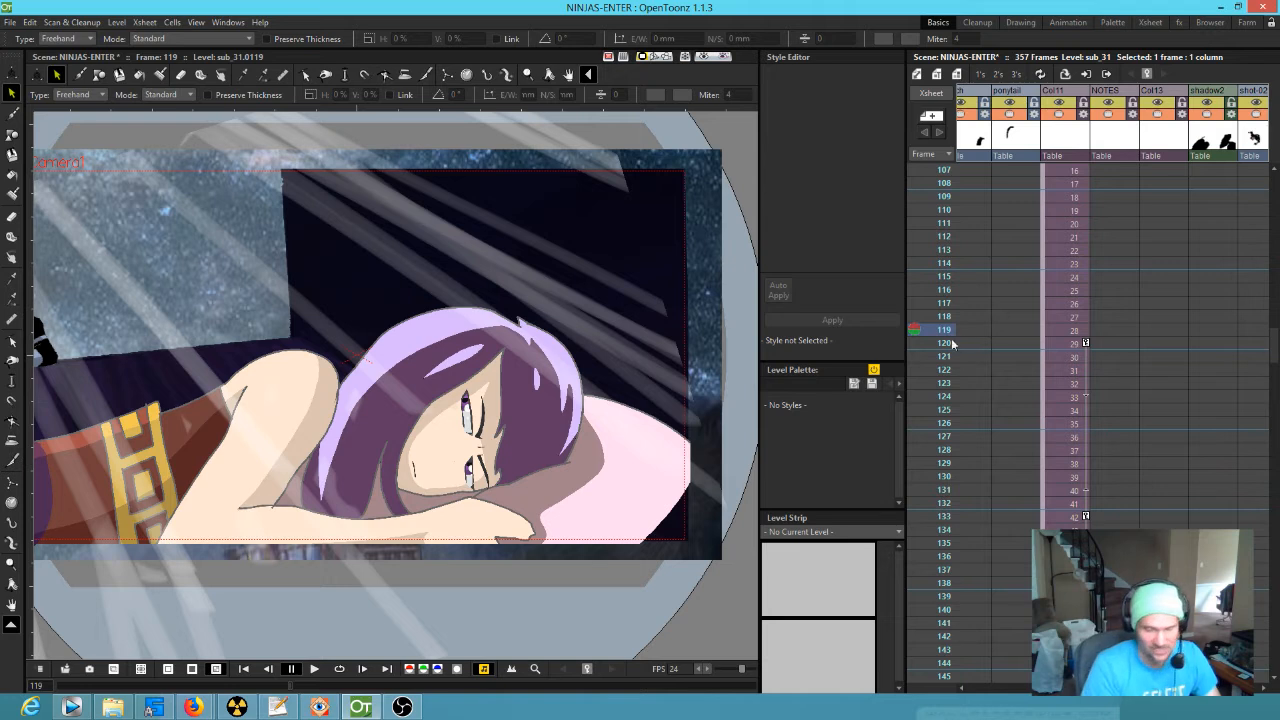
drag(982, 343, 957, 476)
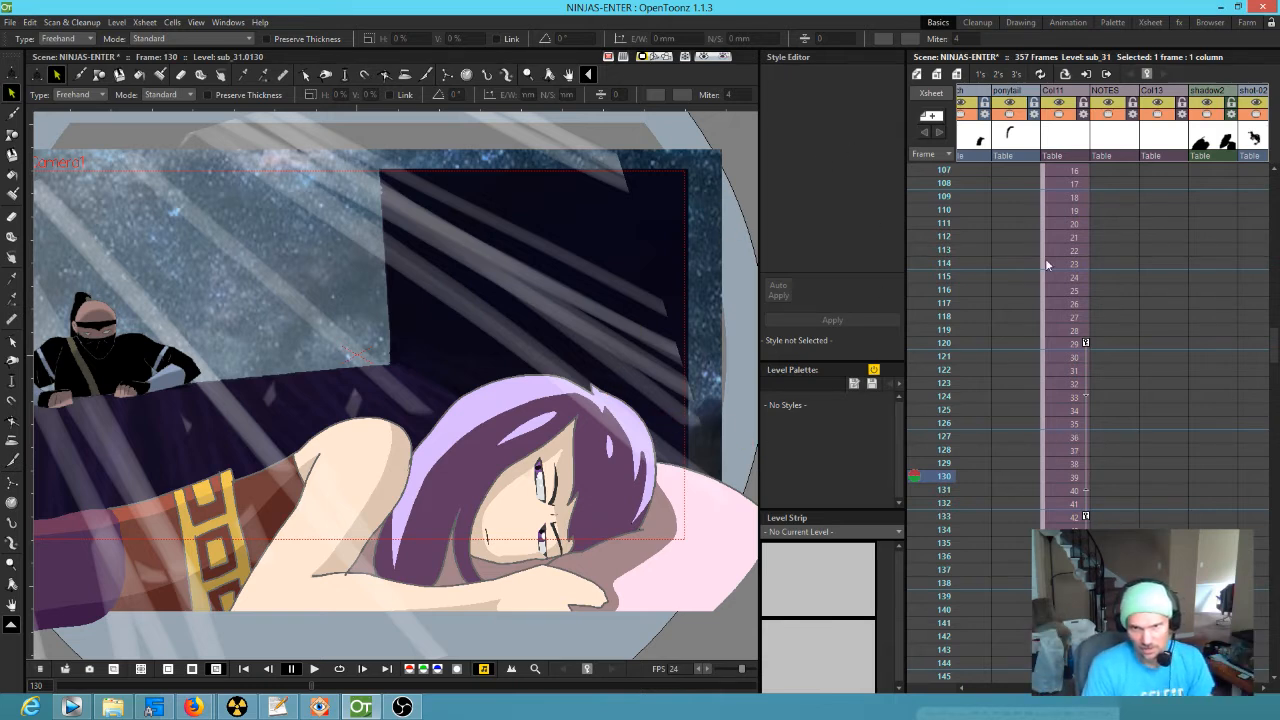
Step: Examine the scene's nodes in the Stage Schematic and the FX Schematic, including the ponytail node's effect chain
click(1260, 92)
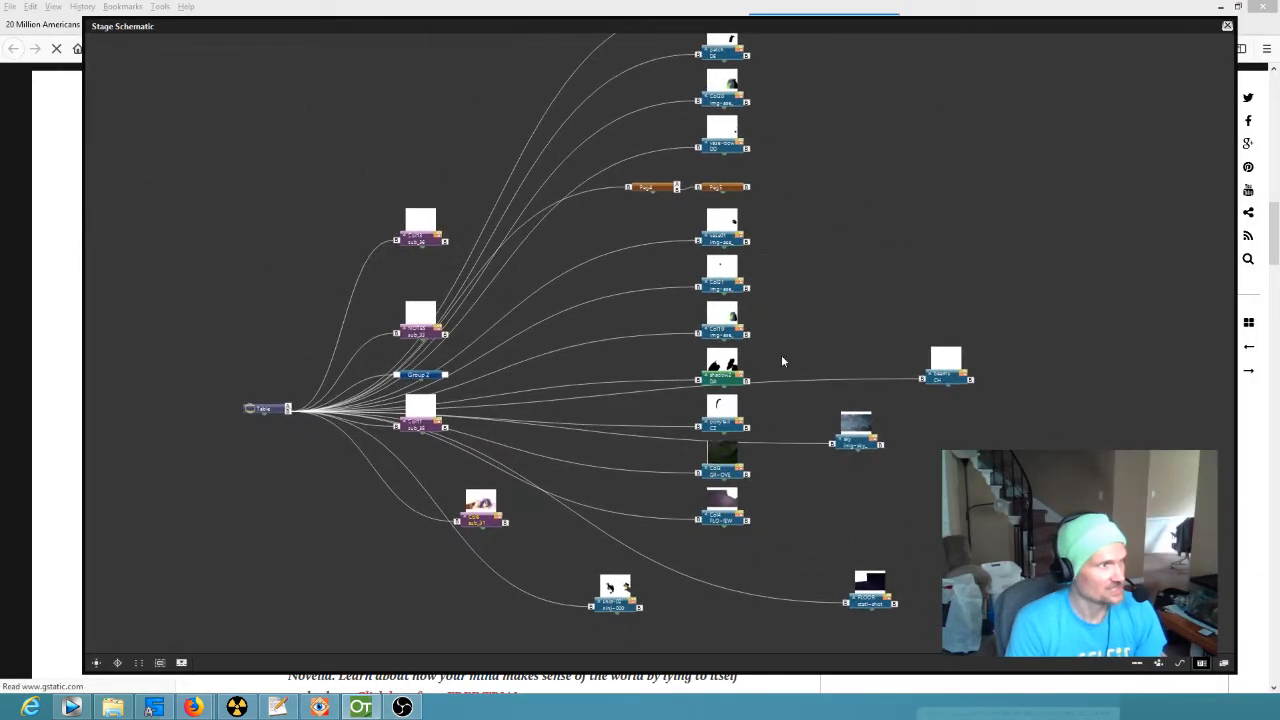
drag(667, 135, 681, 190)
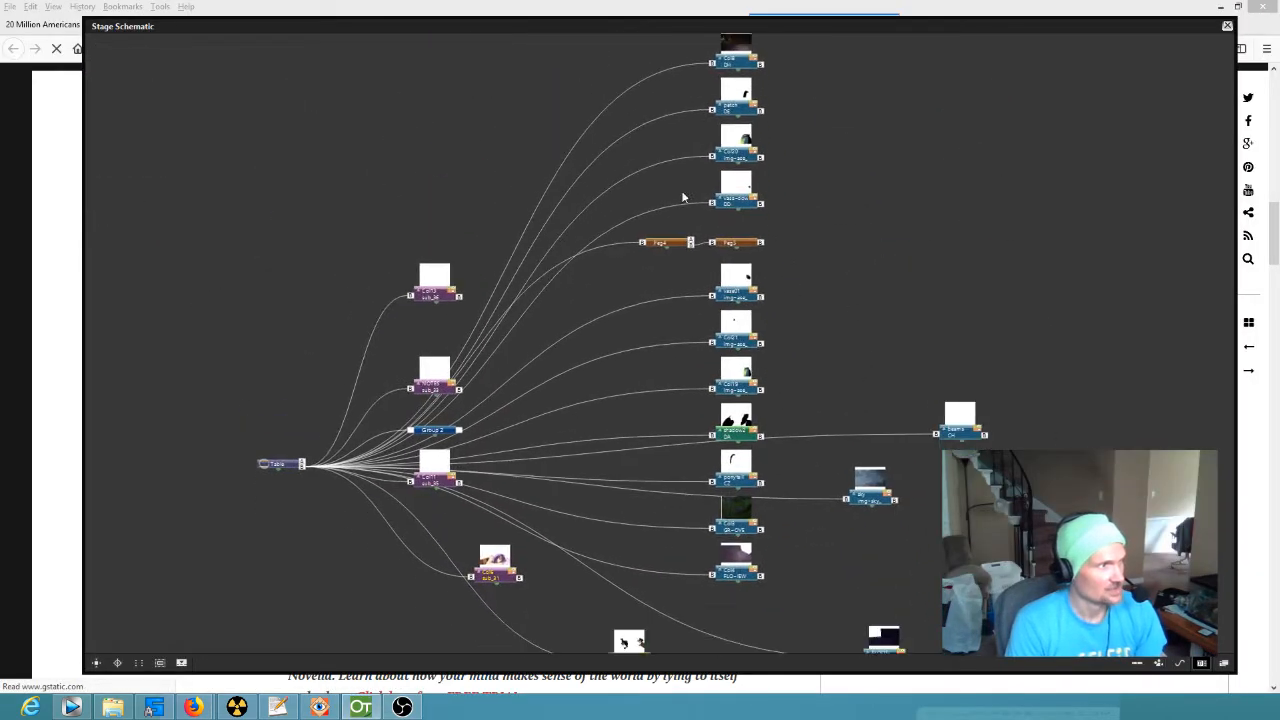
click(1202, 663)
drag(515, 232, 482, 242)
scroll(713, 378, down, 2)
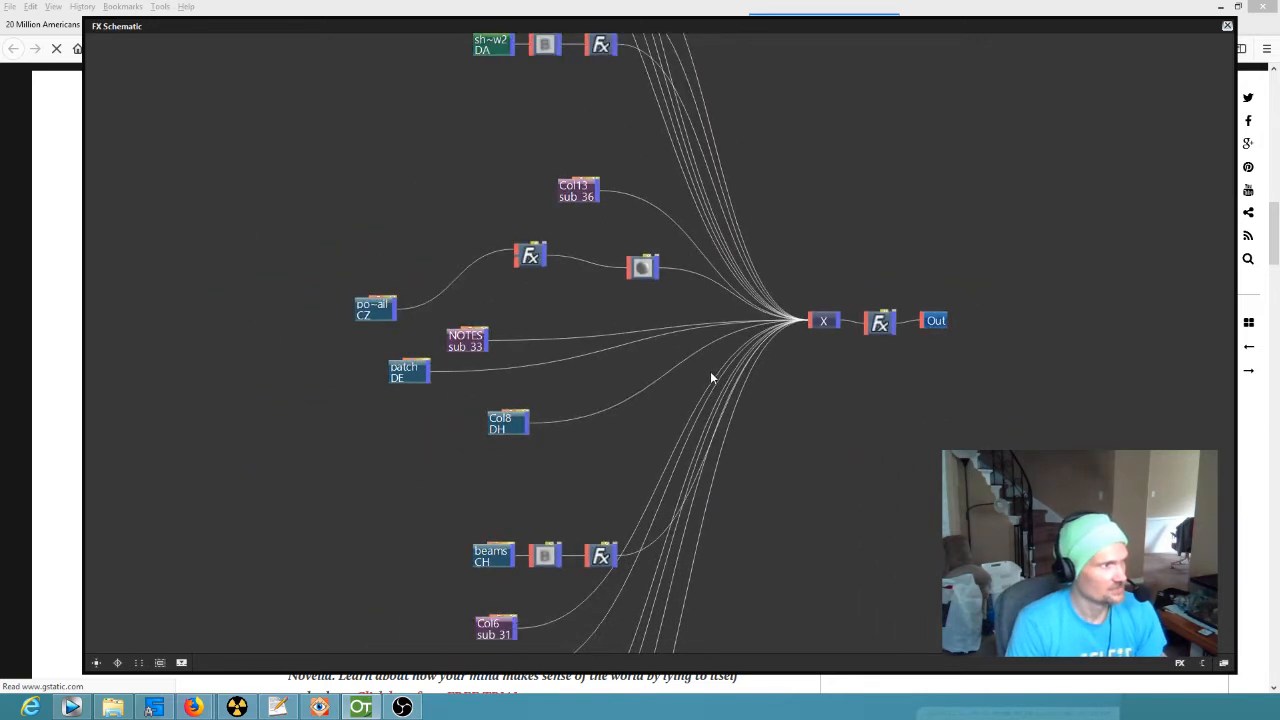
scroll(623, 414, up, 2)
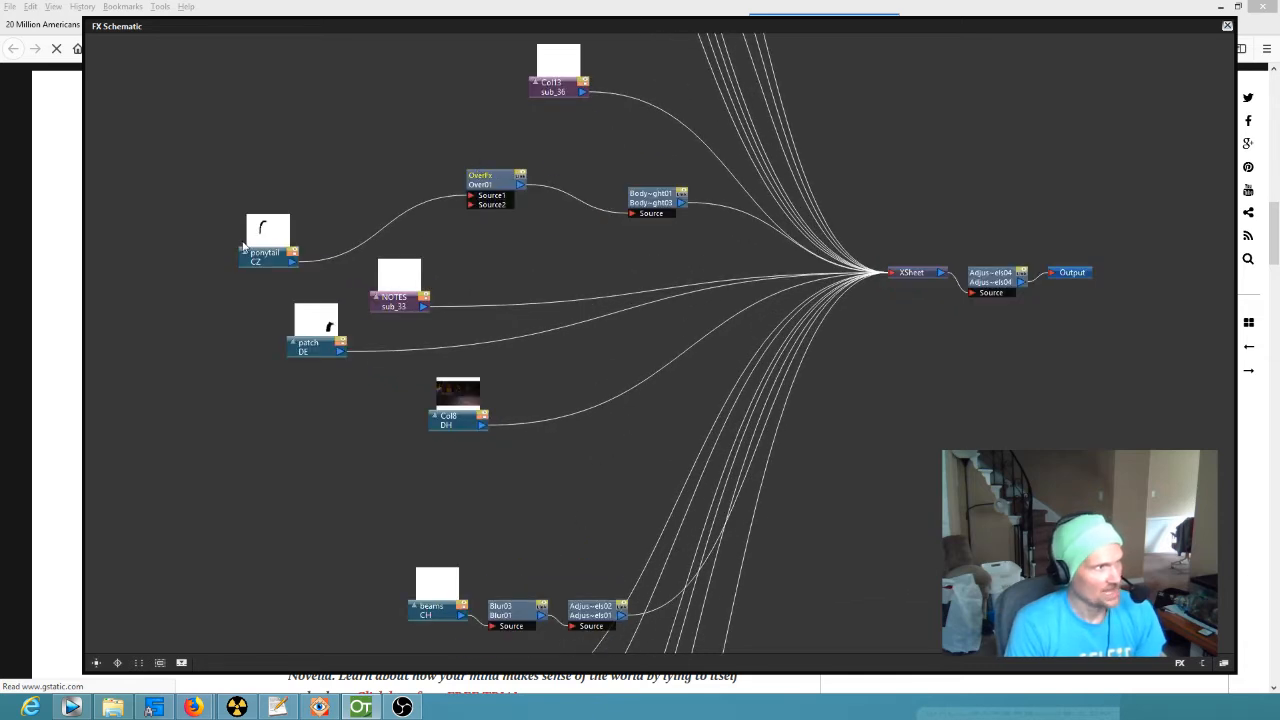
drag(268, 257, 256, 231)
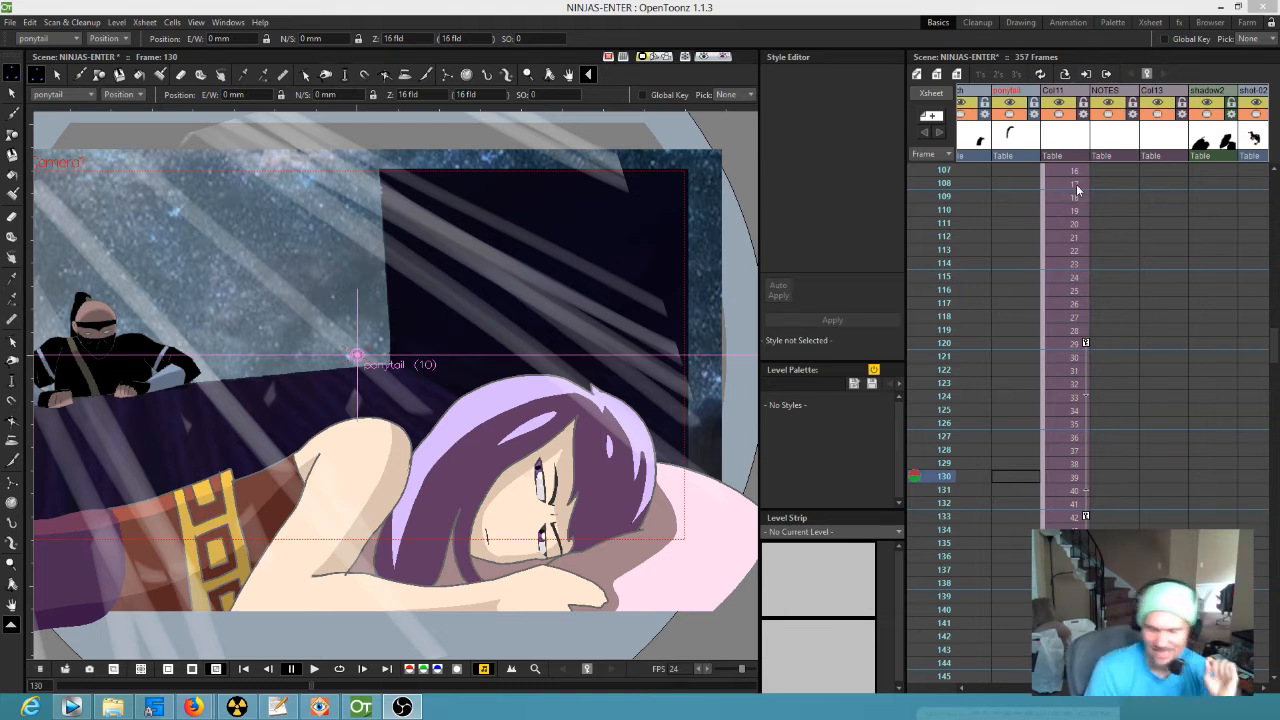
Step: Select the ninja's column Col11 and save the scene together with all its levels
click(1067, 142)
click(9, 22)
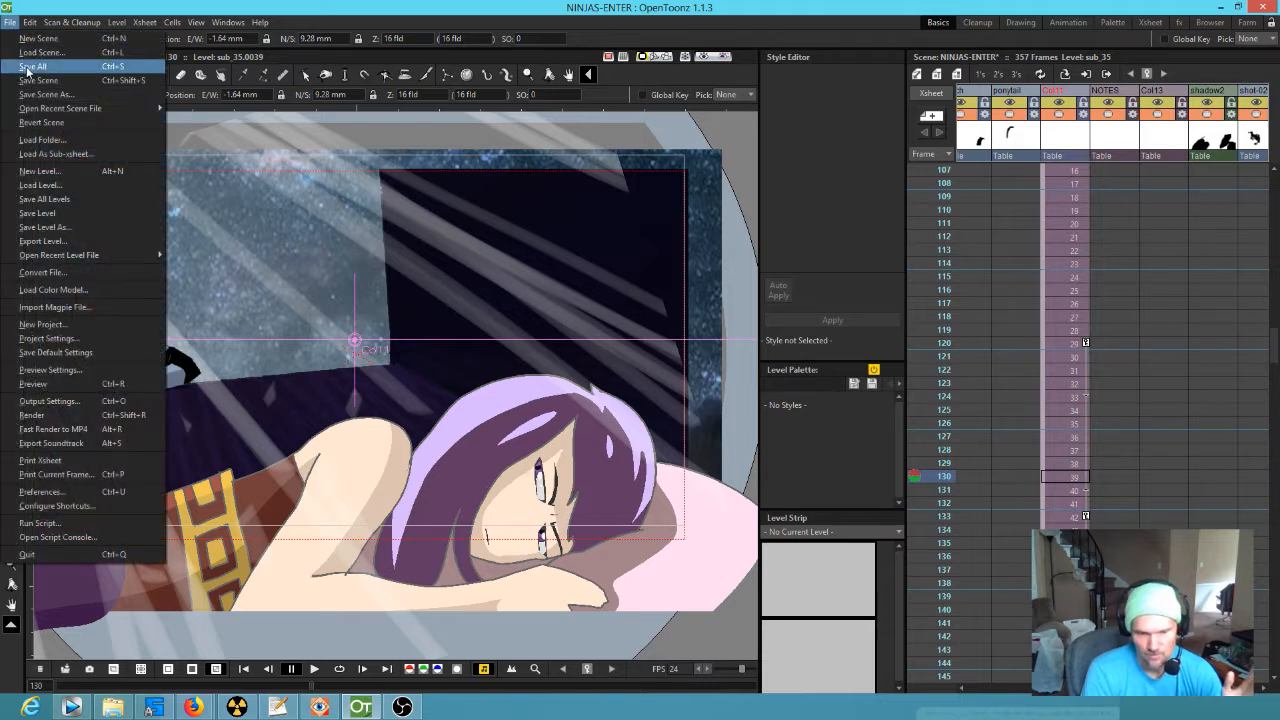
click(30, 66)
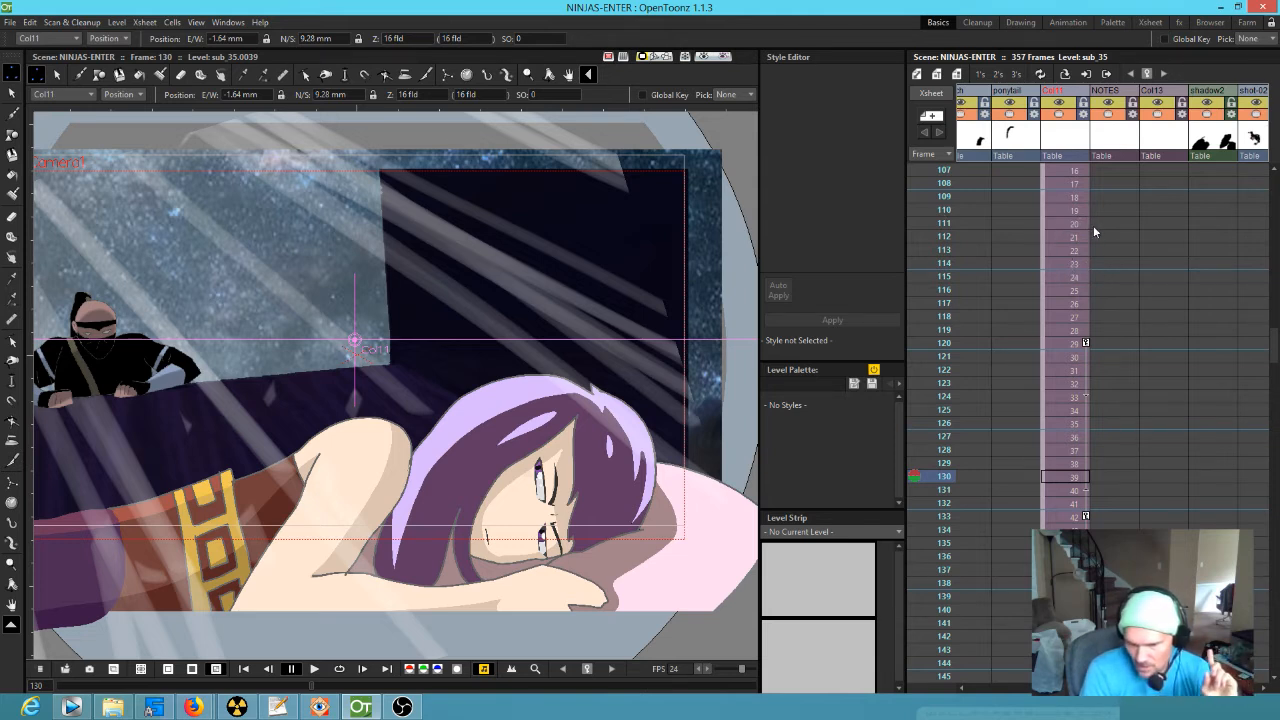
Step: Check frame 103 and scrub the opening of the shot from frame 1 to frame 19
scroll(1054, 226, left, 5)
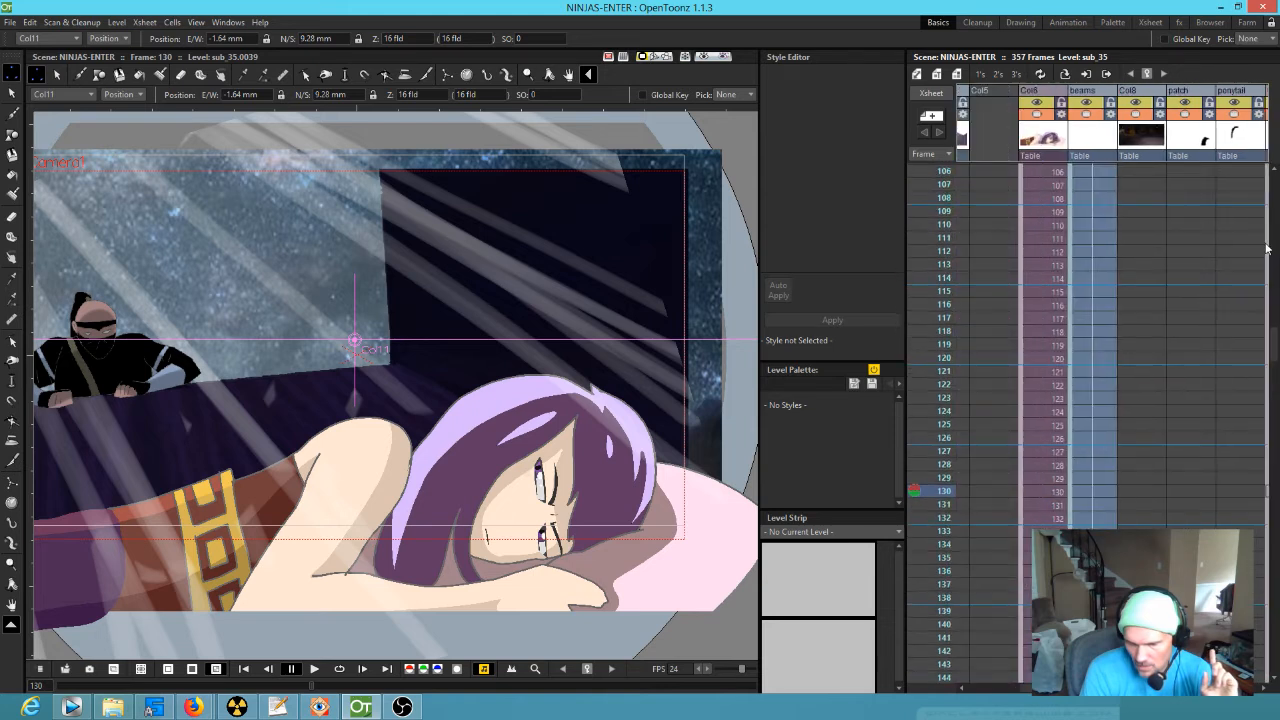
scroll(1208, 249, left, 4)
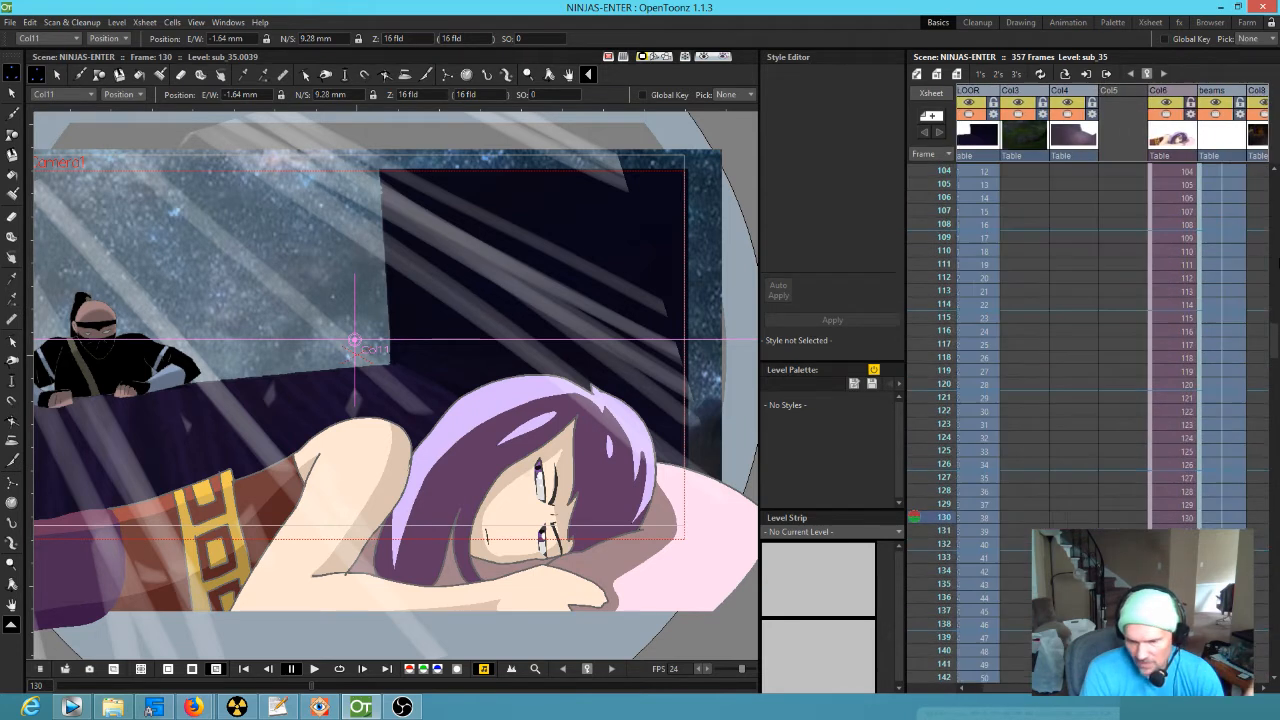
scroll(1012, 236, left, 1)
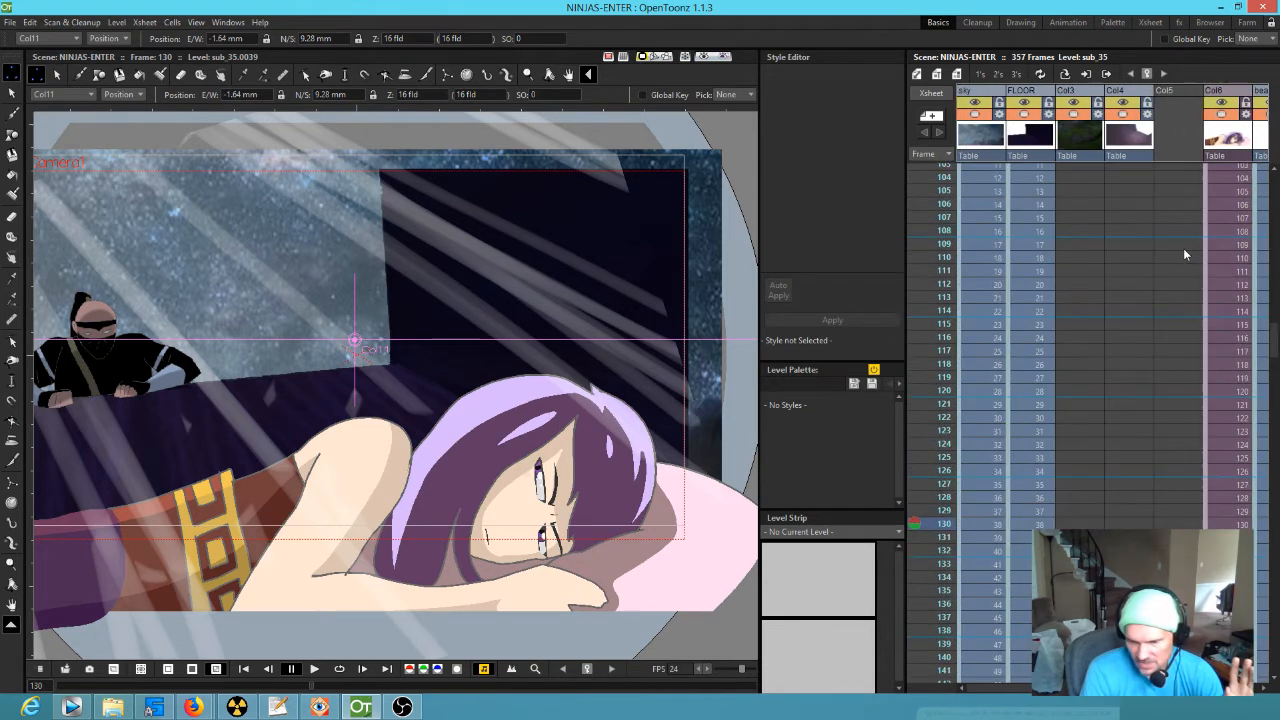
click(946, 172)
scroll(943, 188, up, 10)
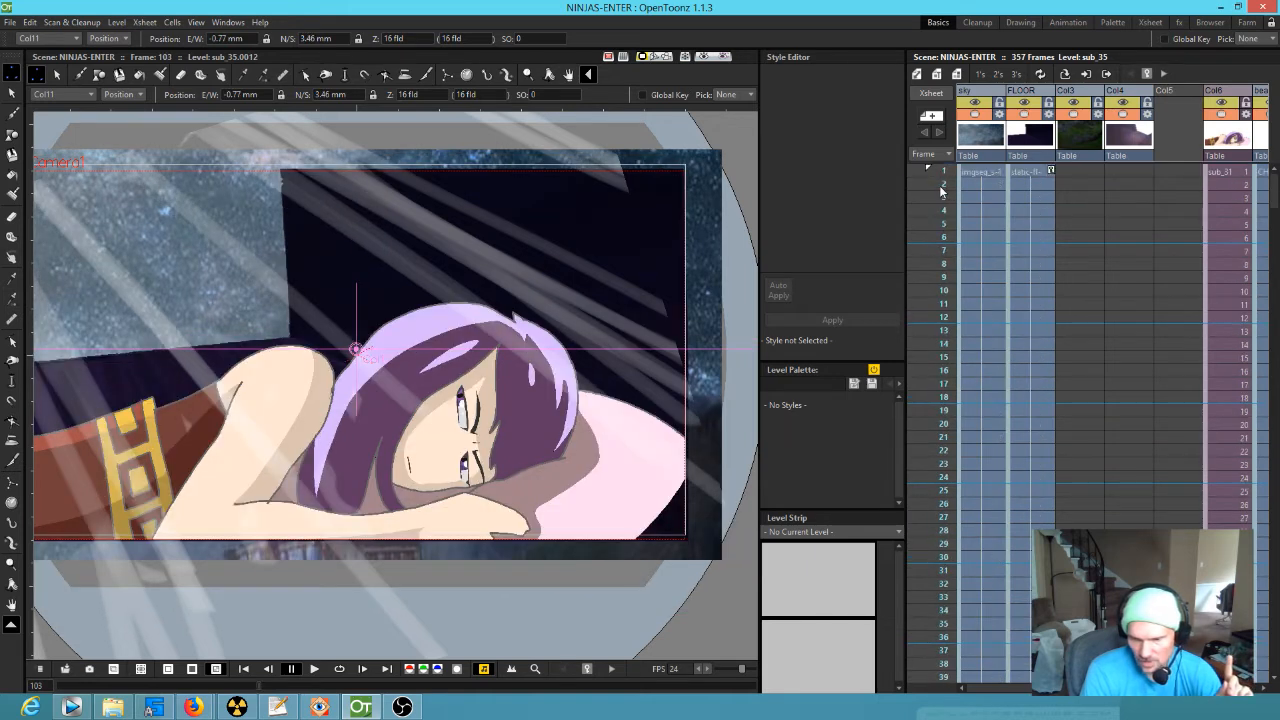
drag(945, 174, 940, 412)
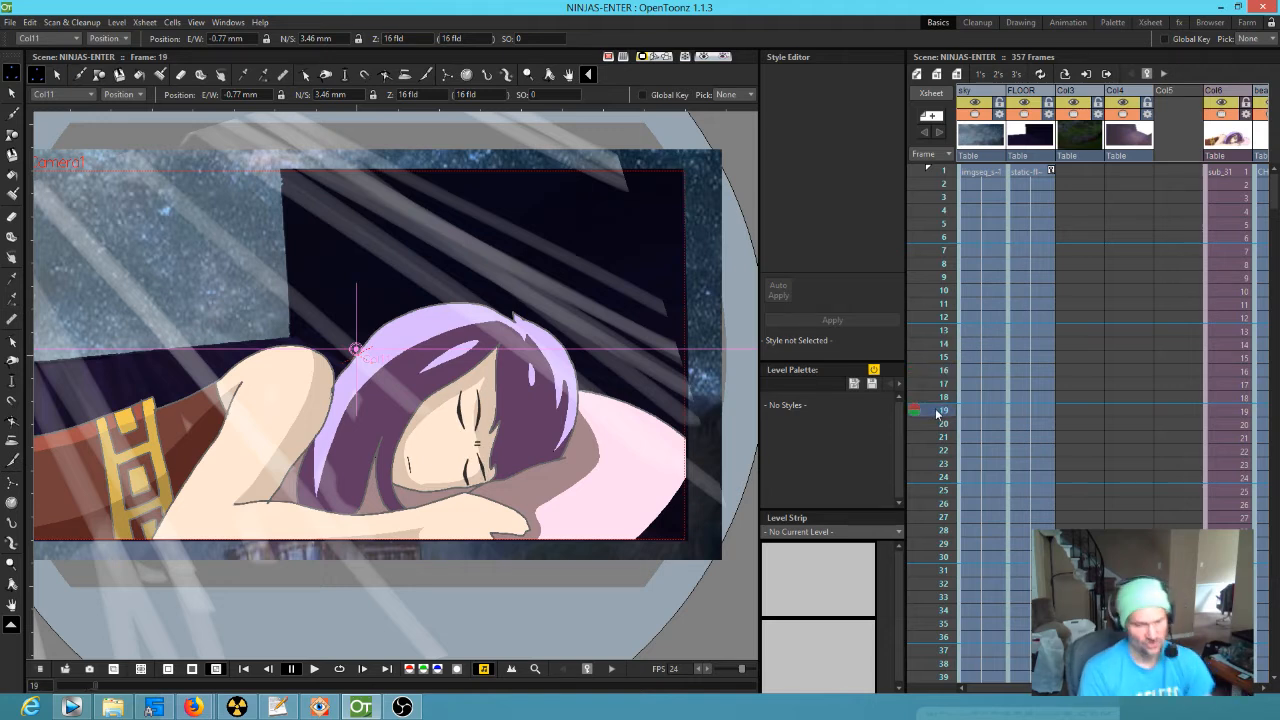
Step: Inspect the layer arrangement of frame 20 in the 3D view and return to the camera stand view
mouse_move(940, 418)
mouse_down()
mouse_move(937, 492)
mouse_move(937, 424)
mouse_up()
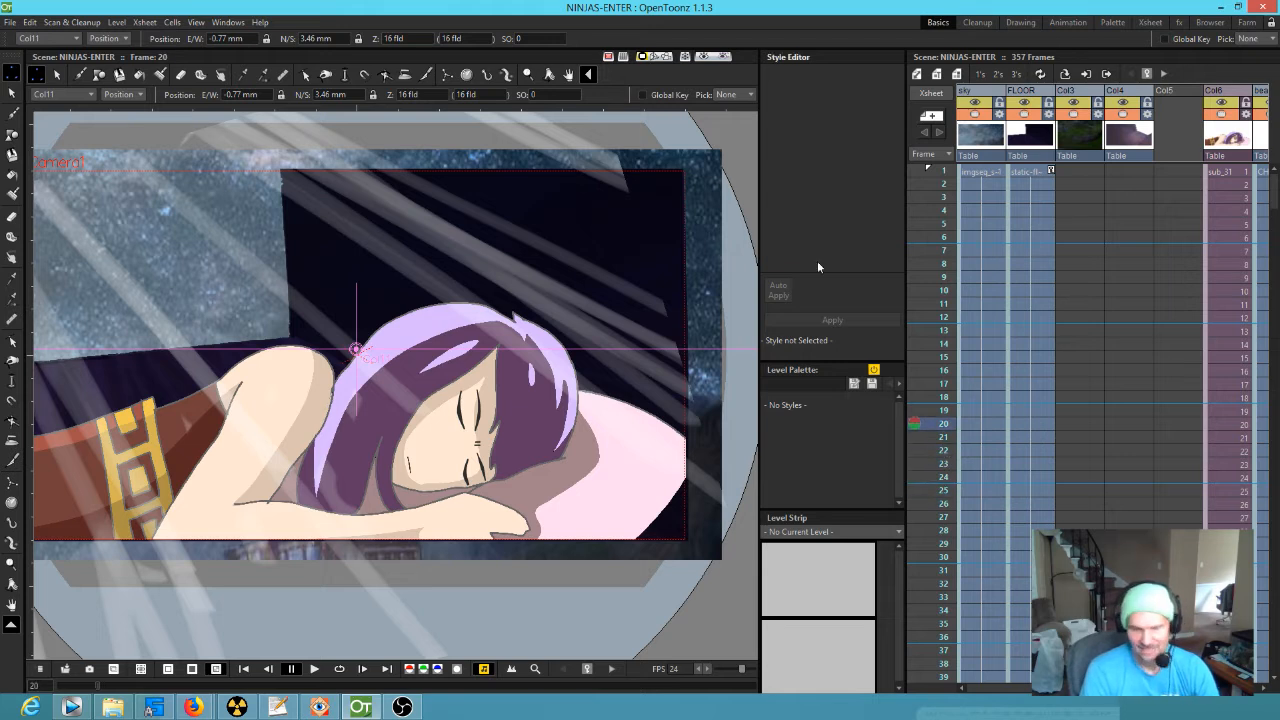
click(655, 57)
scroll(460, 462, up, 2)
scroll(456, 462, up, 3)
scroll(420, 377, down, 2)
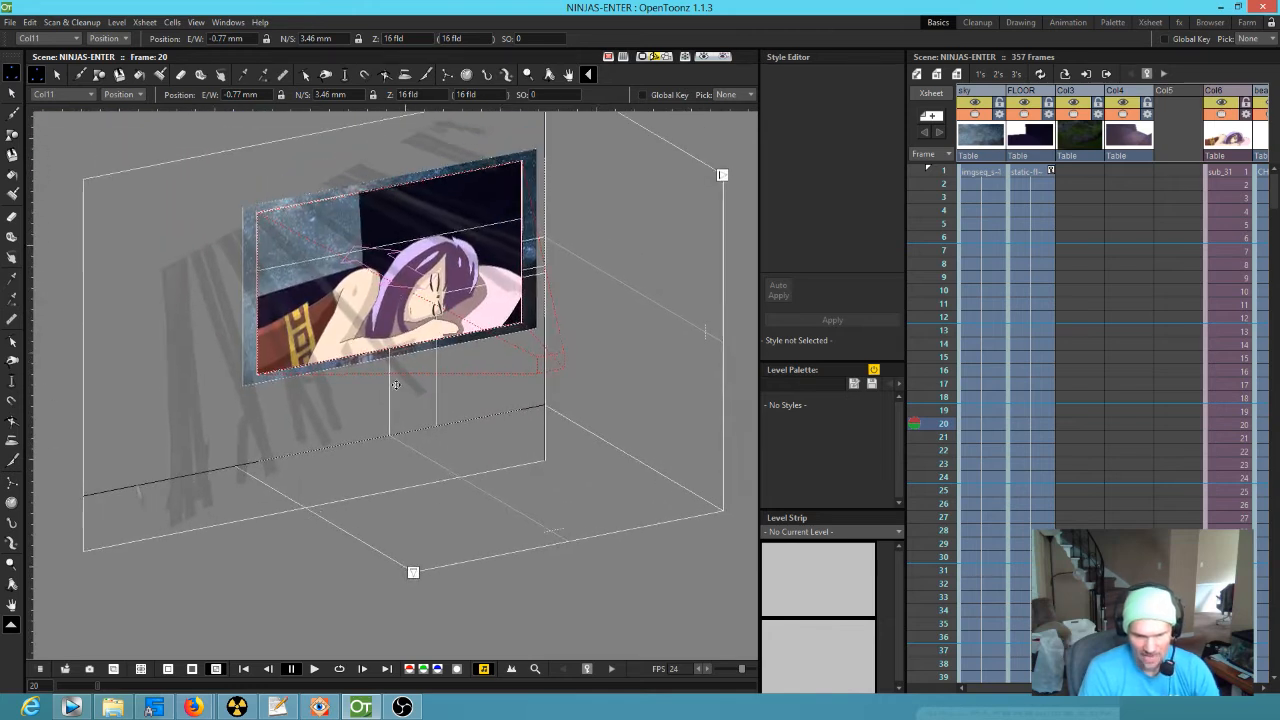
drag(395, 385, 341, 447)
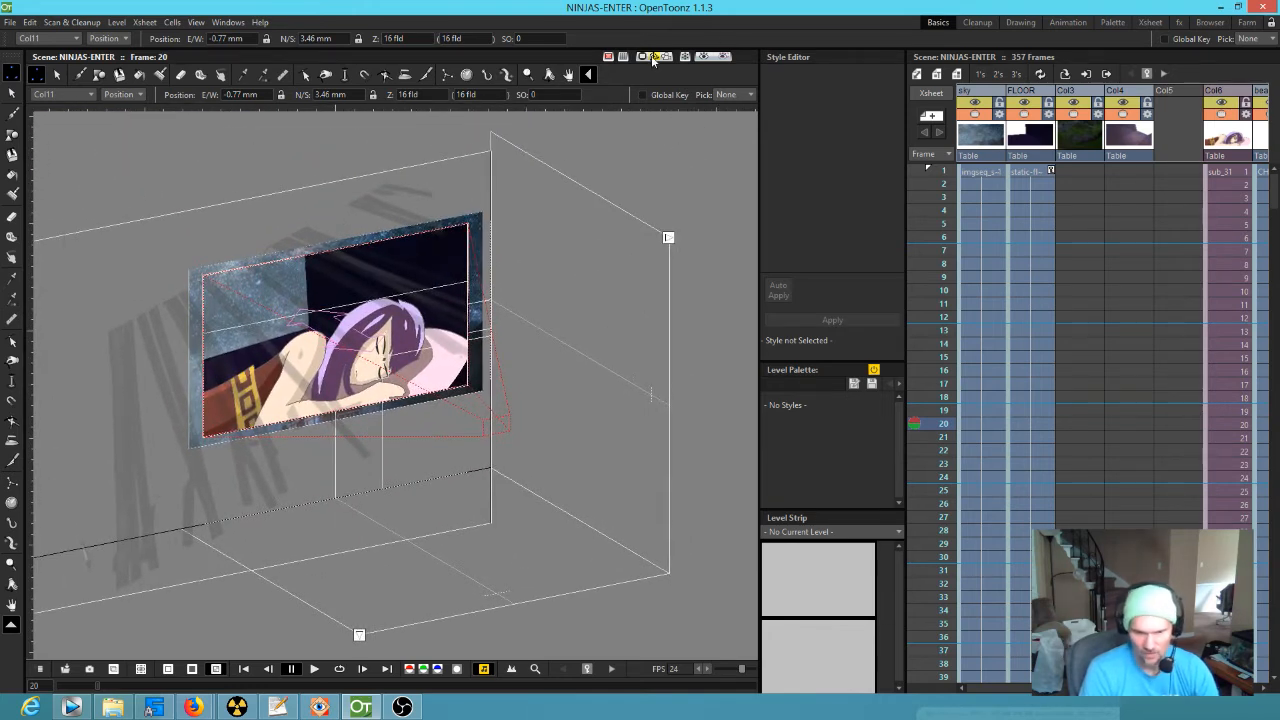
click(642, 57)
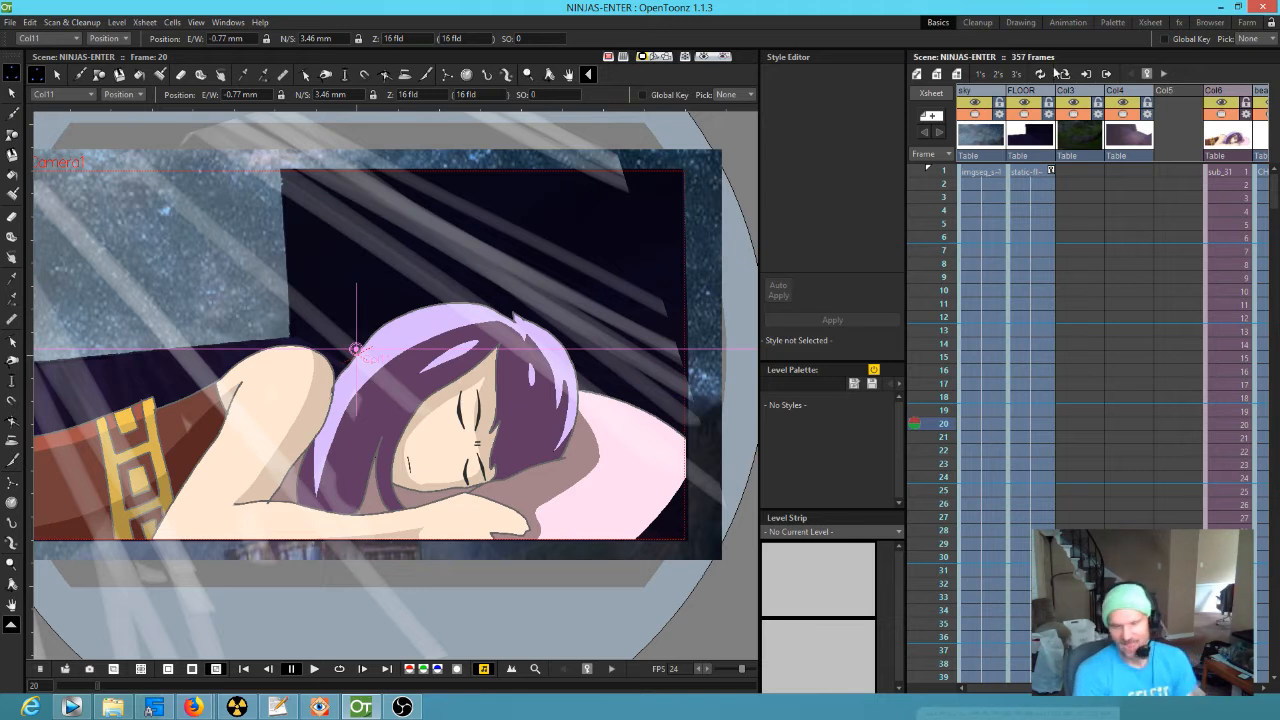
Step: Go back to frame 1 and select column Col6, which holds the sleeping girl's sub-scene
click(940, 175)
mouse_move(940, 175)
mouse_down()
mouse_move(938, 465)
mouse_move(914, 662)
mouse_move(930, 160)
mouse_up()
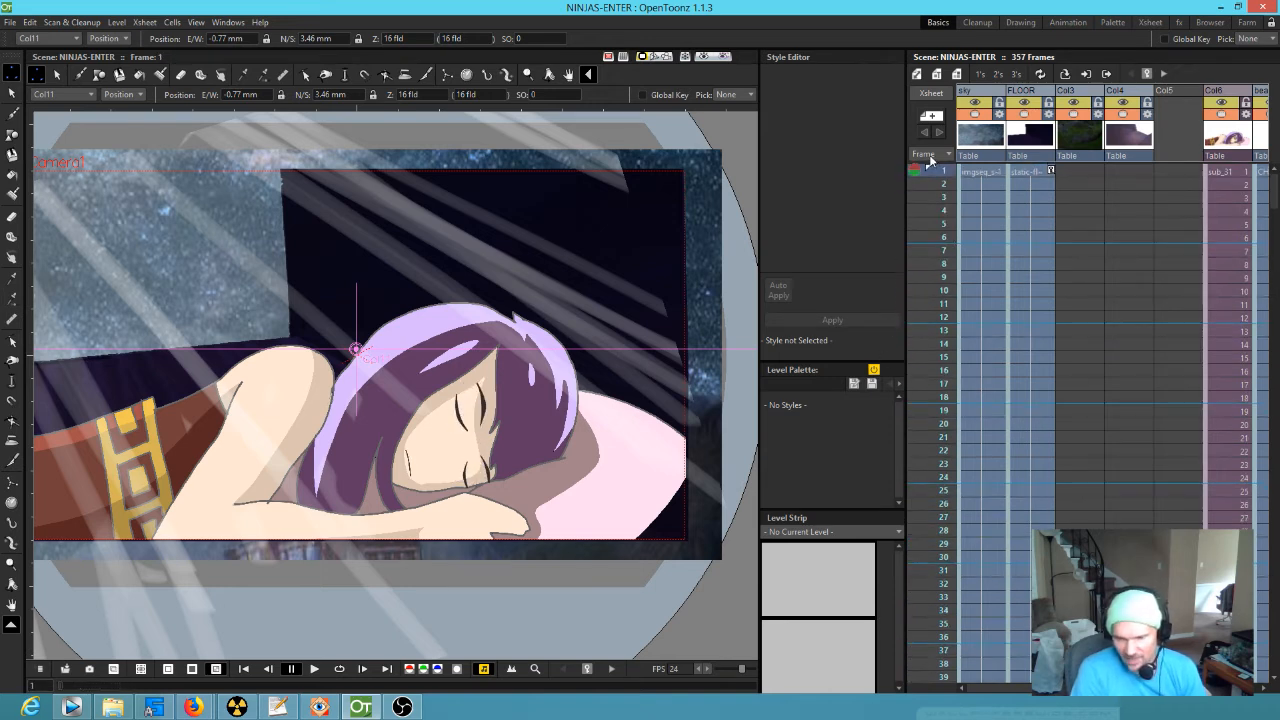
scroll(1219, 222, right, 2)
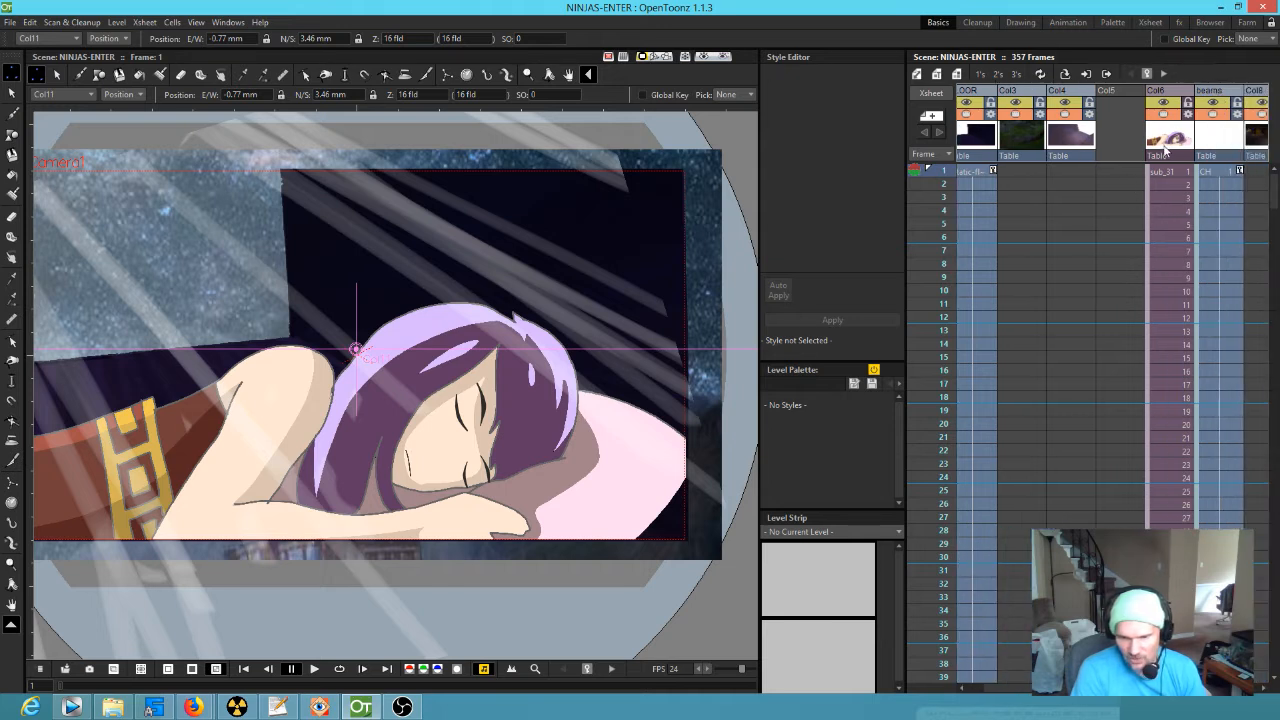
click(1165, 146)
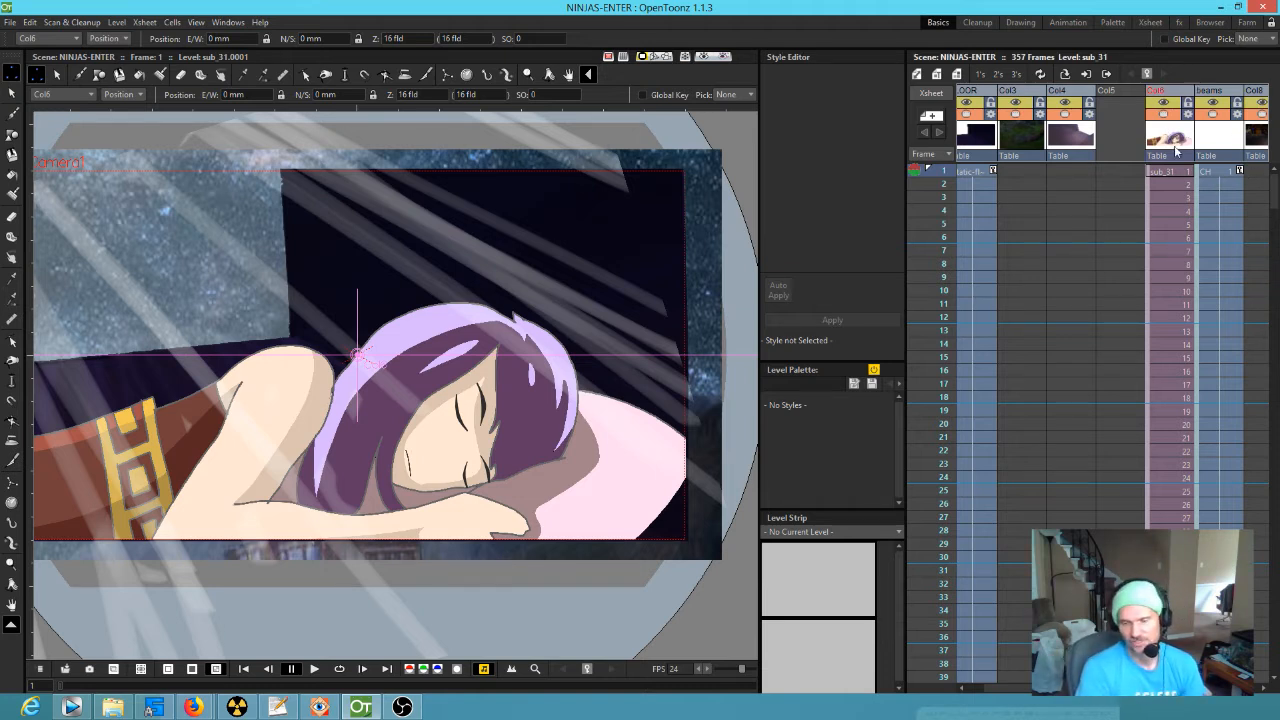
Step: Examine the scene's columns at frame 1, from Col4 across to Col21
scroll(1165, 195, right, 5)
scroll(1150, 205, right, 6)
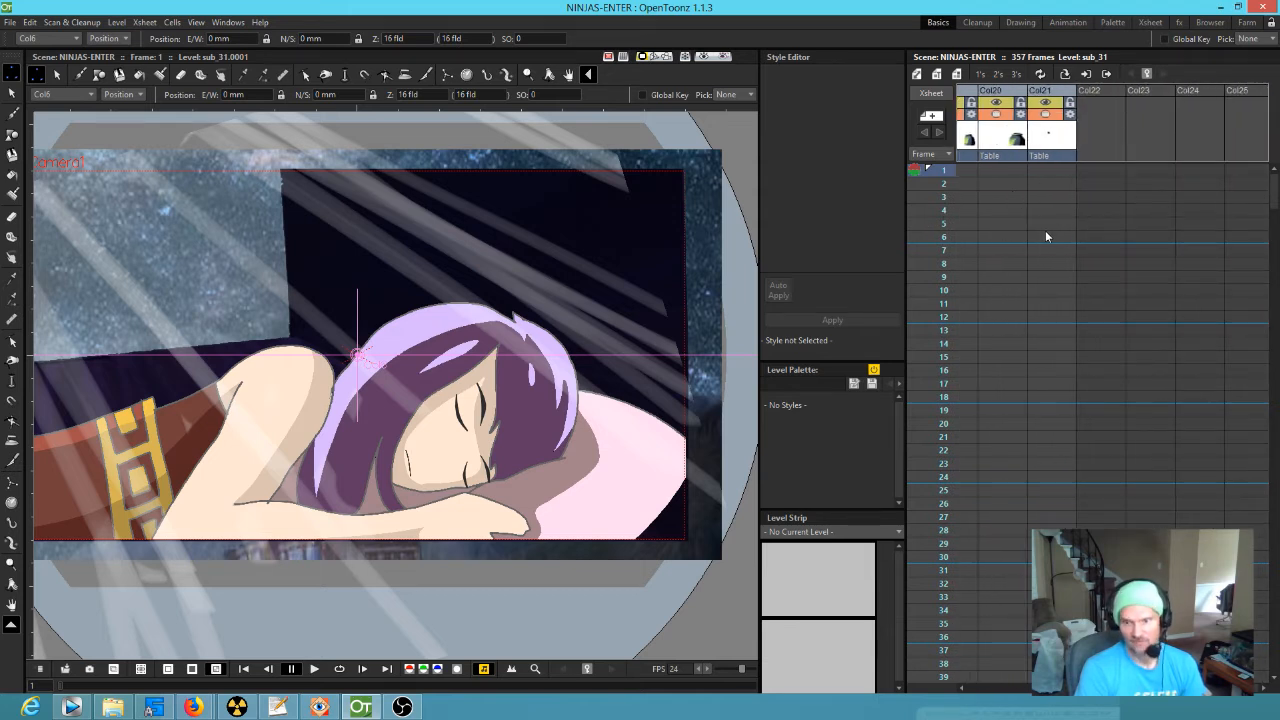
scroll(1046, 237, left, 11)
scroll(1160, 259, left, 2)
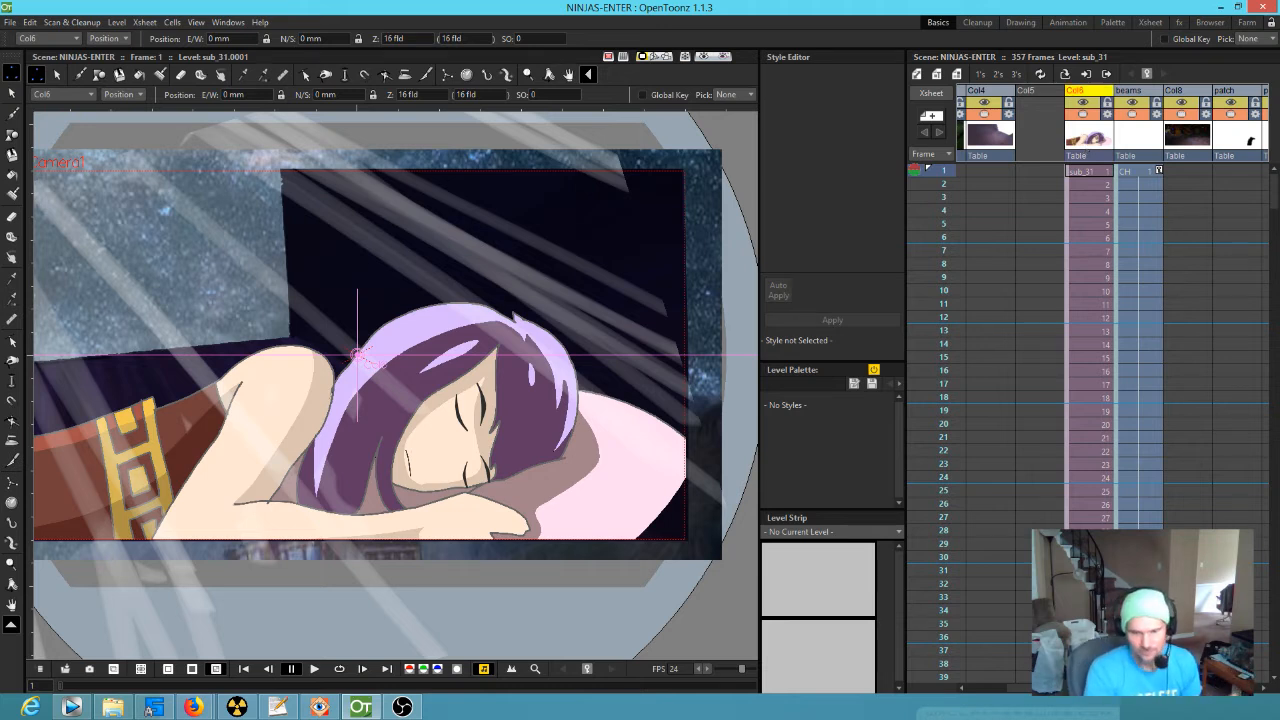
scroll(1075, 252, right, 3)
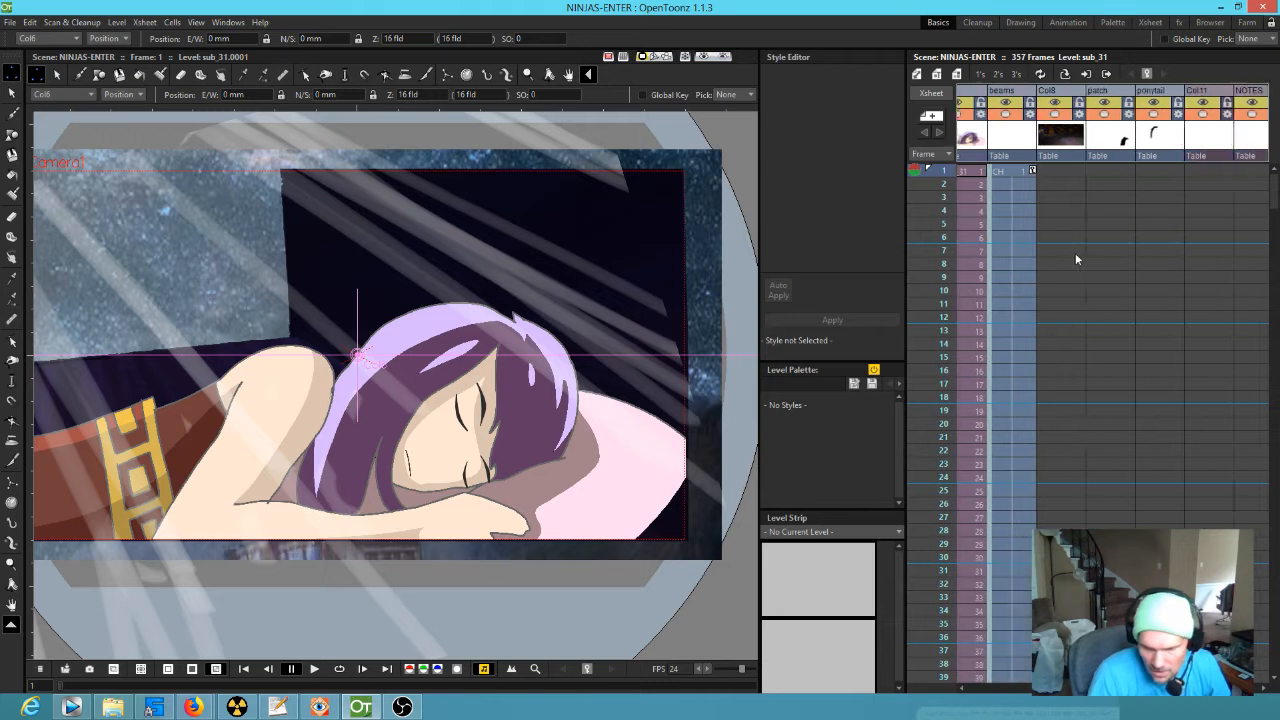
scroll(1131, 262, right, 5)
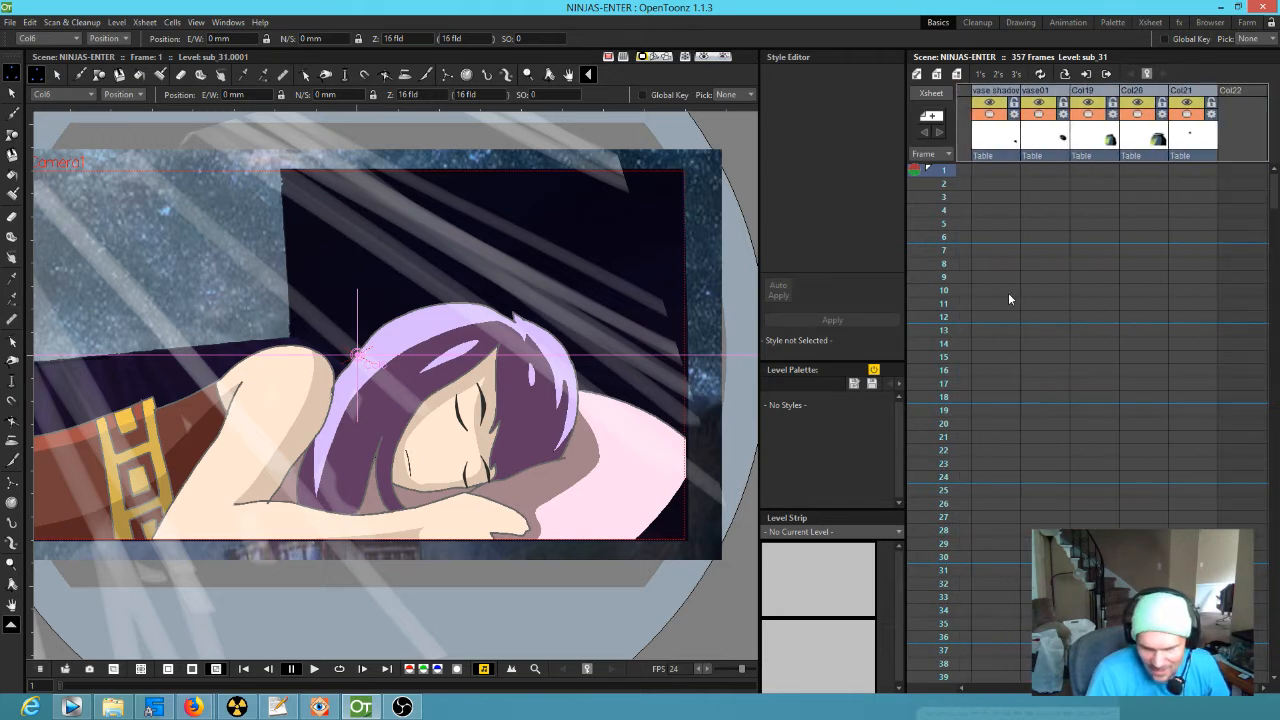
scroll(1036, 285, left, 2)
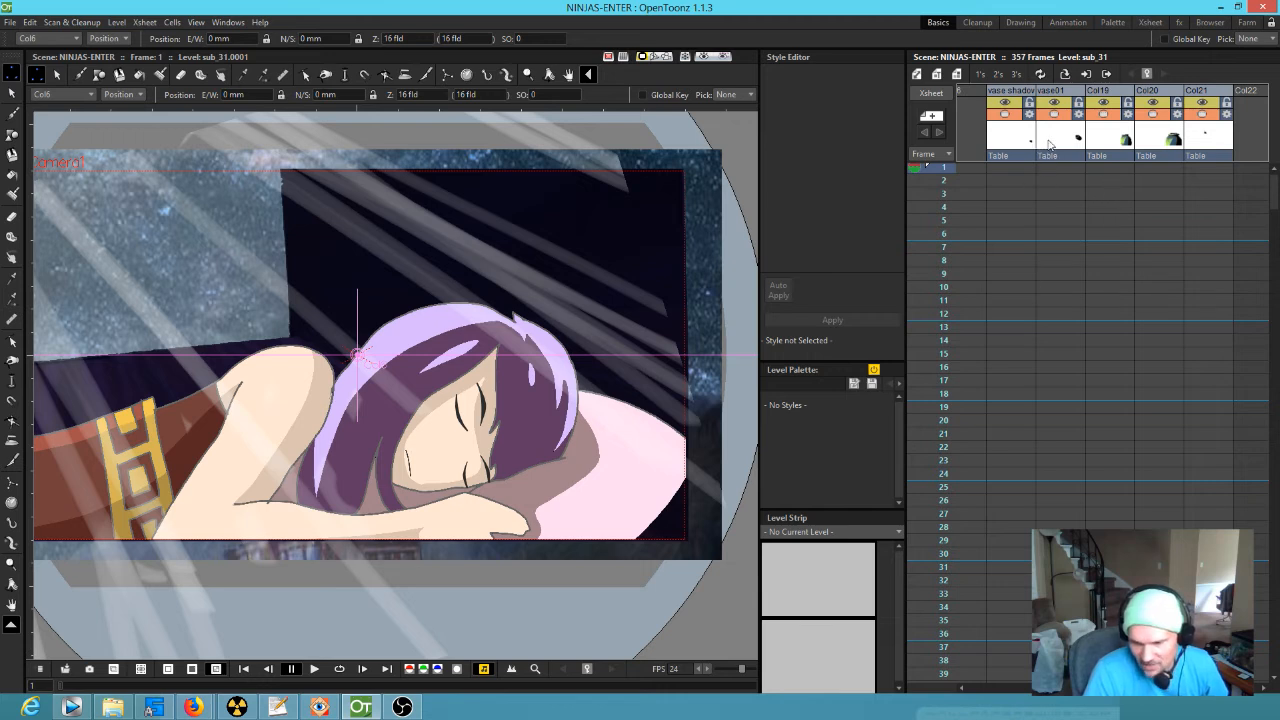
Step: Select column Col20 and examine the vase columns' cells and keyframes toward the end of the shot
click(1158, 141)
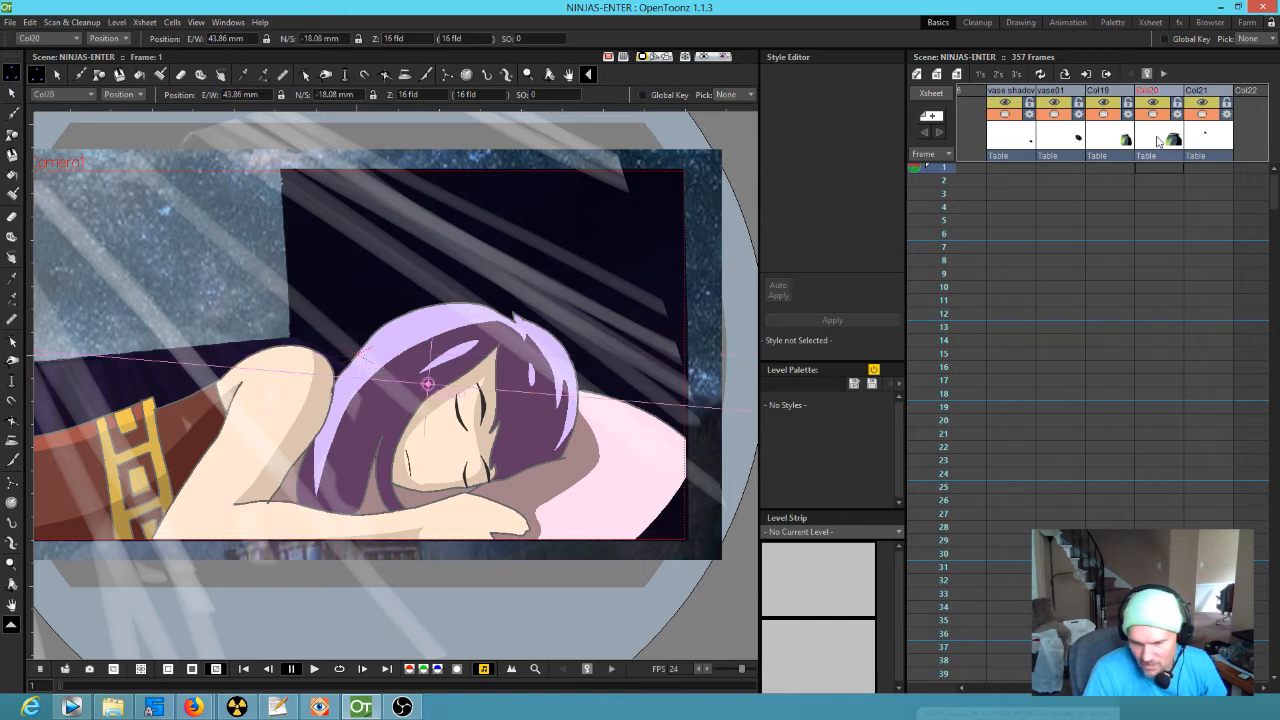
scroll(1131, 303, down, 5)
scroll(1135, 303, down, 15)
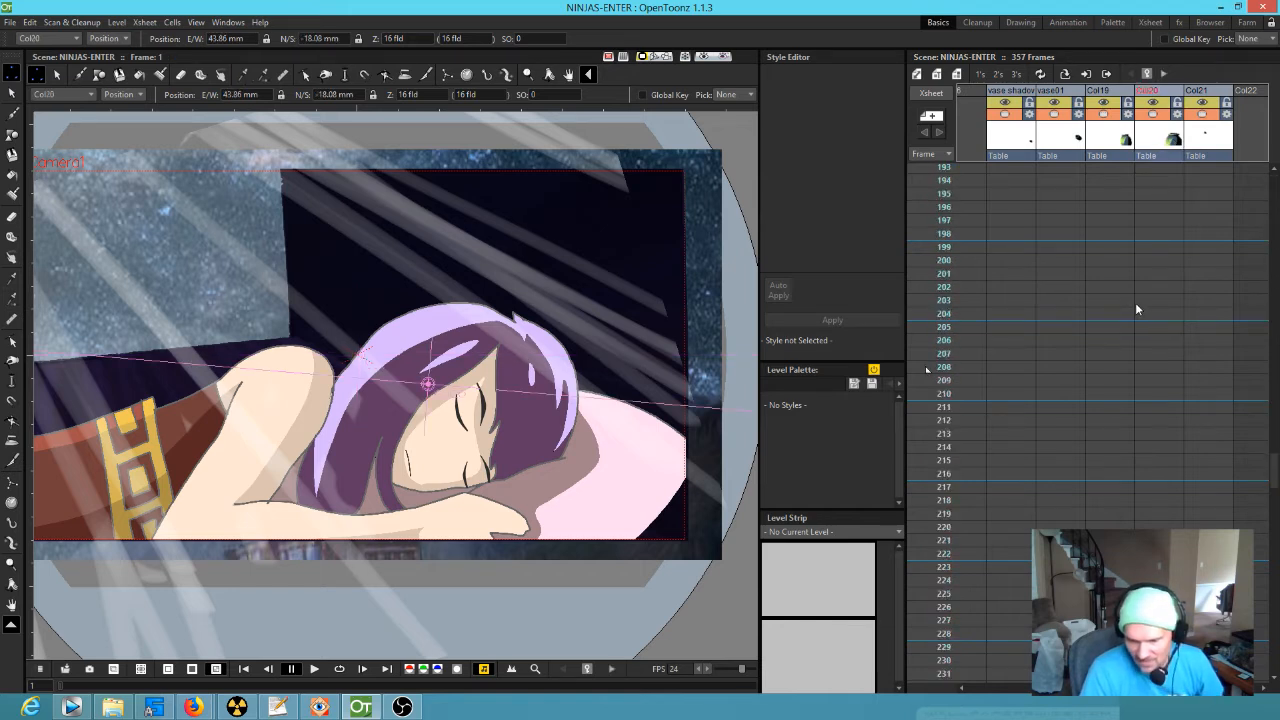
scroll(1145, 312, down, 4)
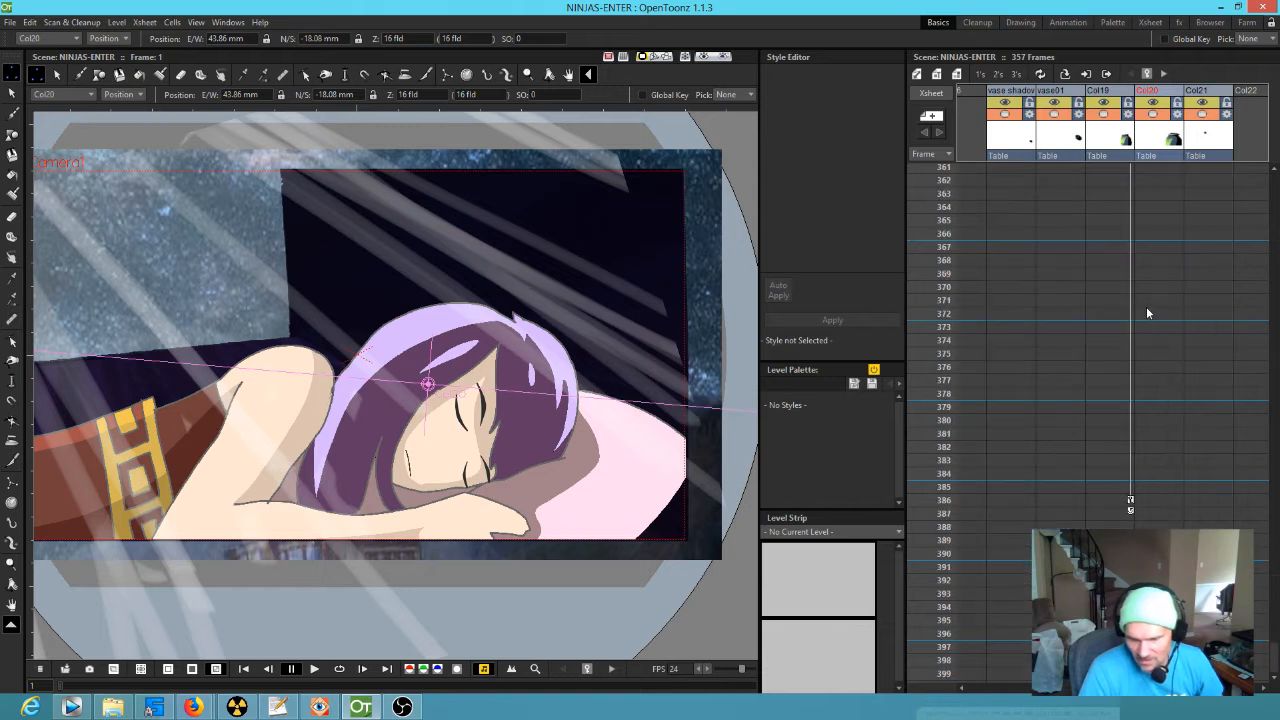
scroll(1183, 341, down, 3)
scroll(1181, 338, up, 2)
scroll(1180, 334, up, 8)
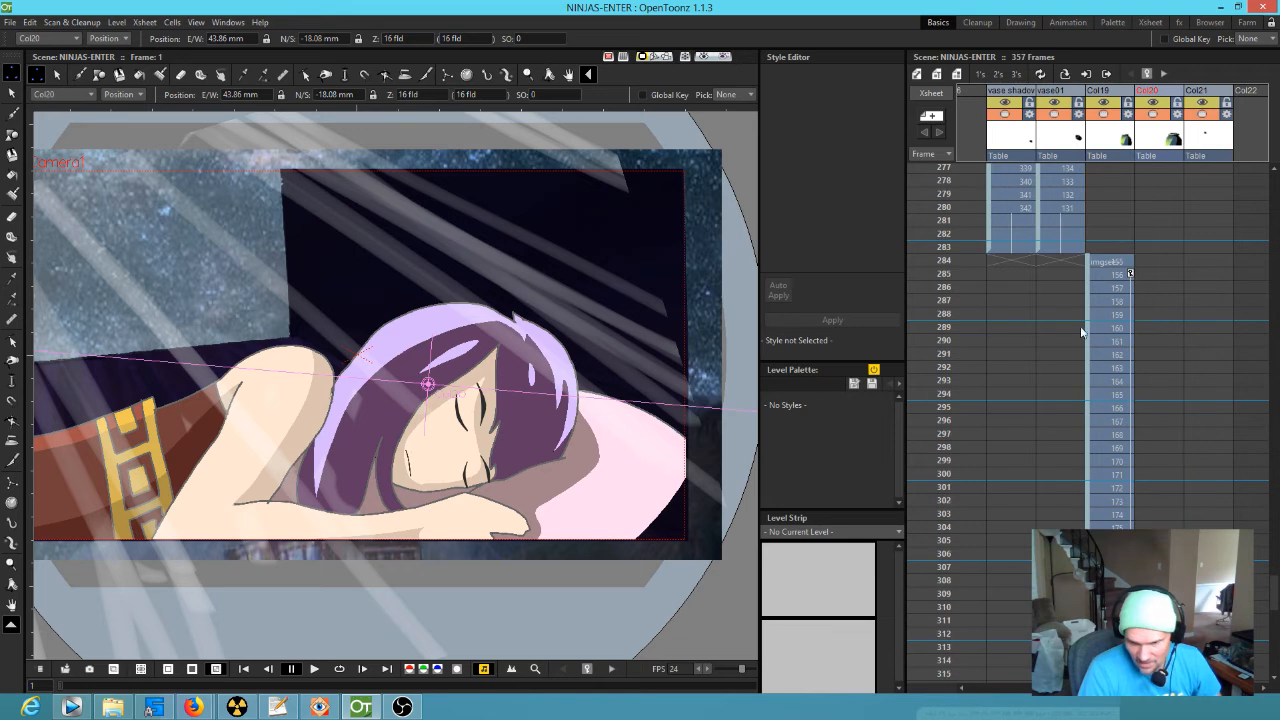
Step: Scrub the falling vase between frames 284 and 299, preview frame 298, and go back to frame 283
drag(935, 246, 959, 325)
scroll(1085, 390, left, 3)
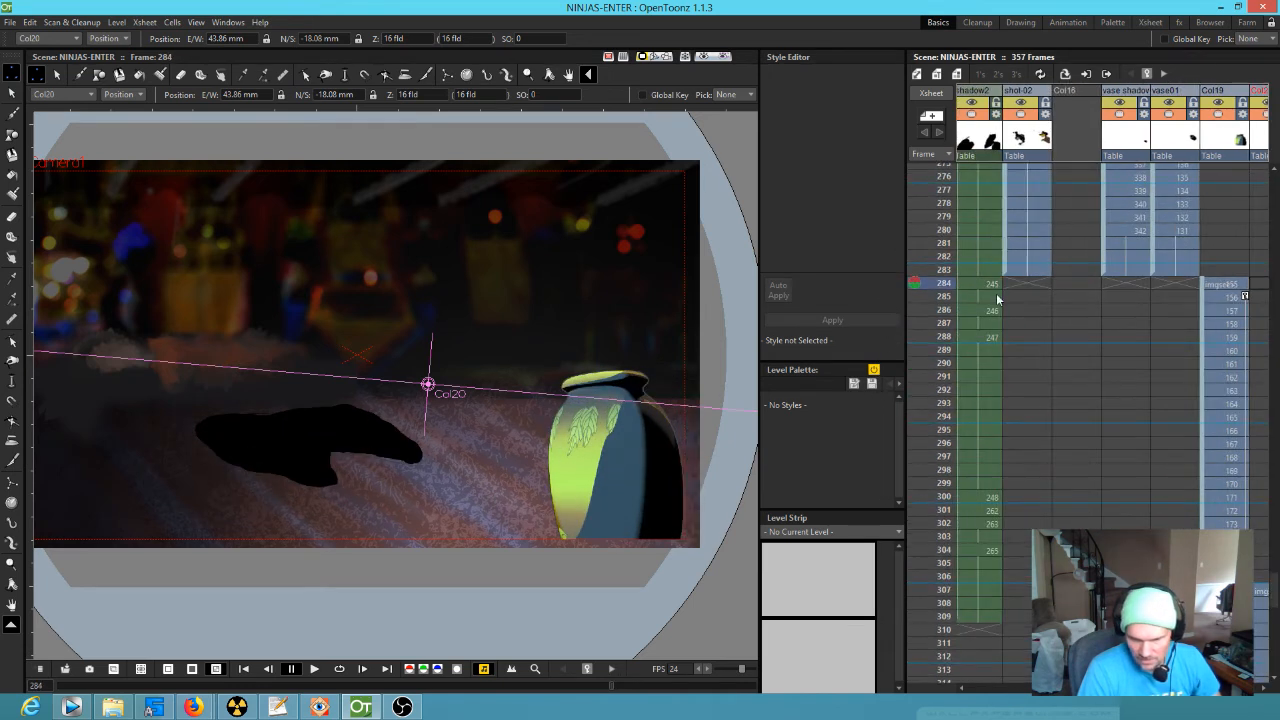
mouse_move(936, 292)
mouse_down()
mouse_move(924, 520)
mouse_move(924, 470)
mouse_up()
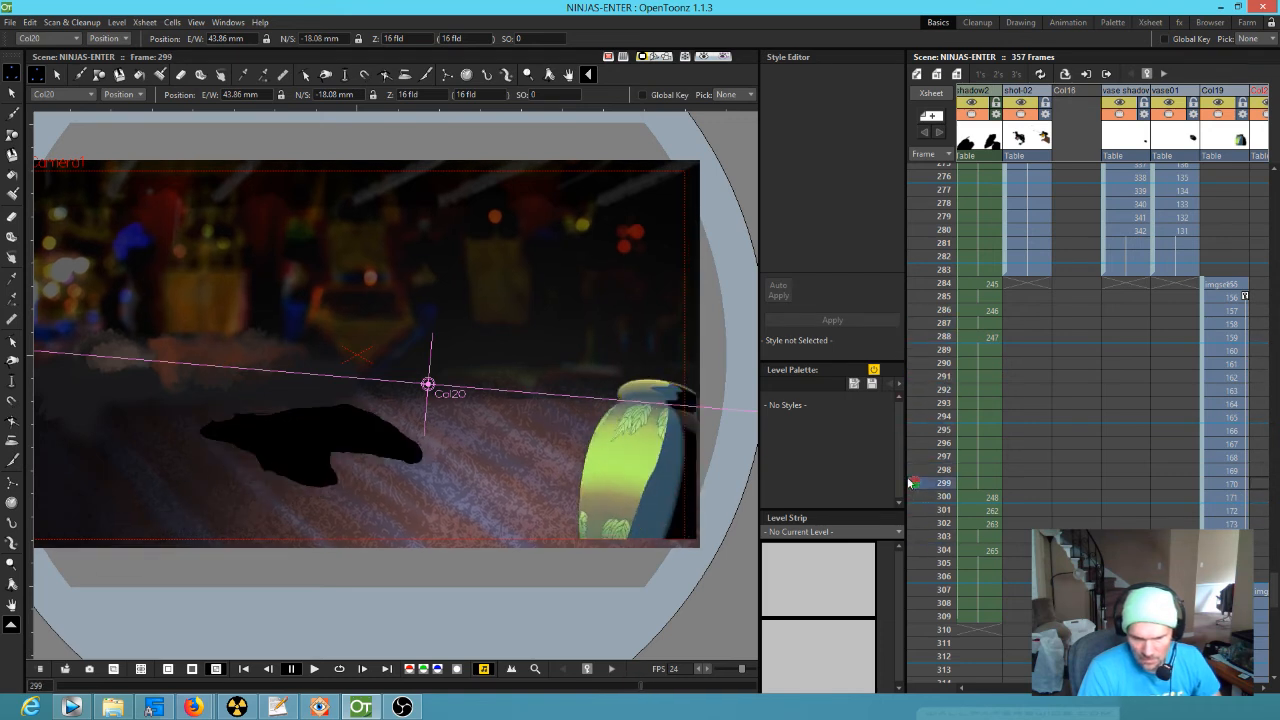
click(705, 59)
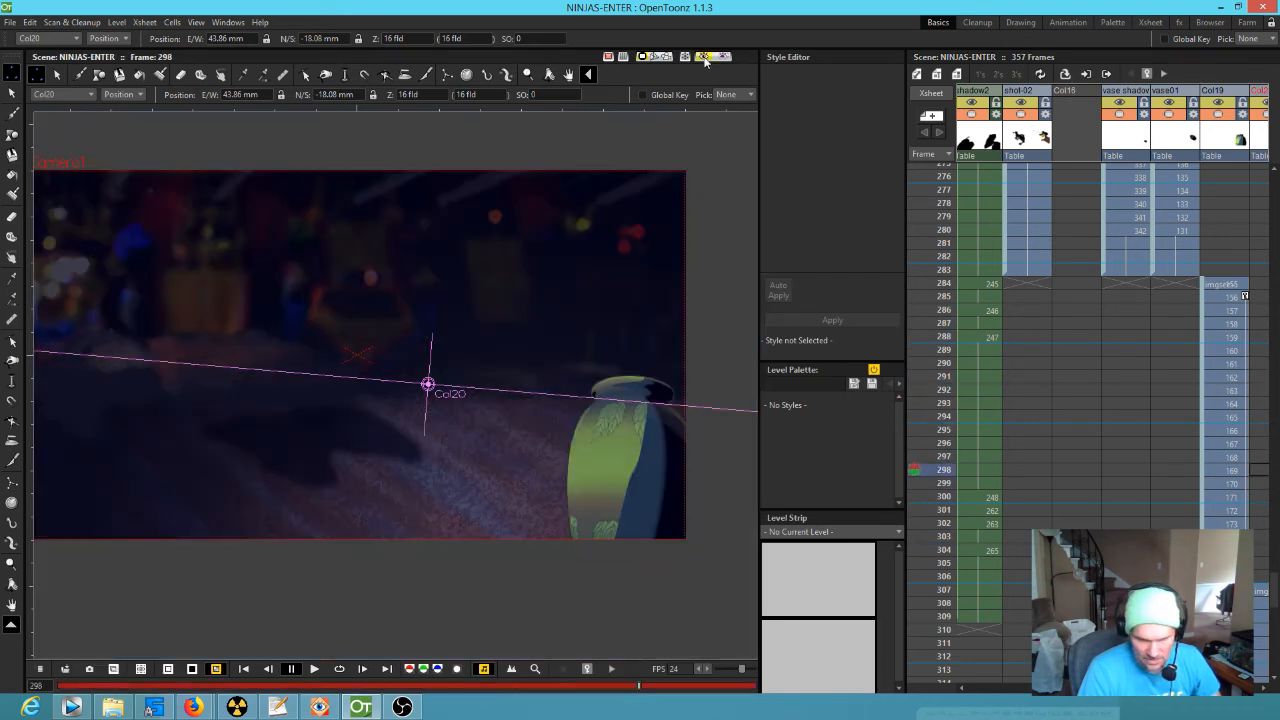
mouse_move(936, 470)
mouse_down()
mouse_move(926, 188)
mouse_move(899, 444)
mouse_move(925, 593)
mouse_move(937, 405)
mouse_up()
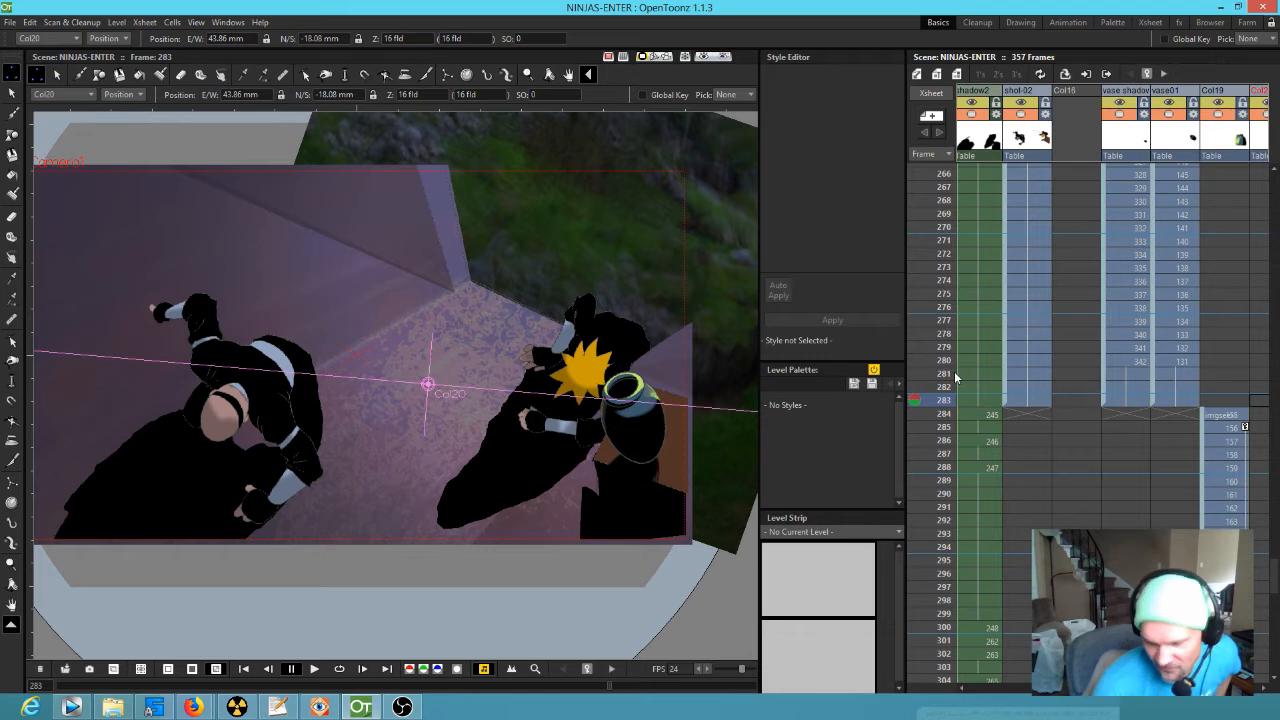
Step: Examine which columns are exposed before and after the cut at frame 283, from the FLOOR column across to Col21
scroll(1068, 353, right, 3)
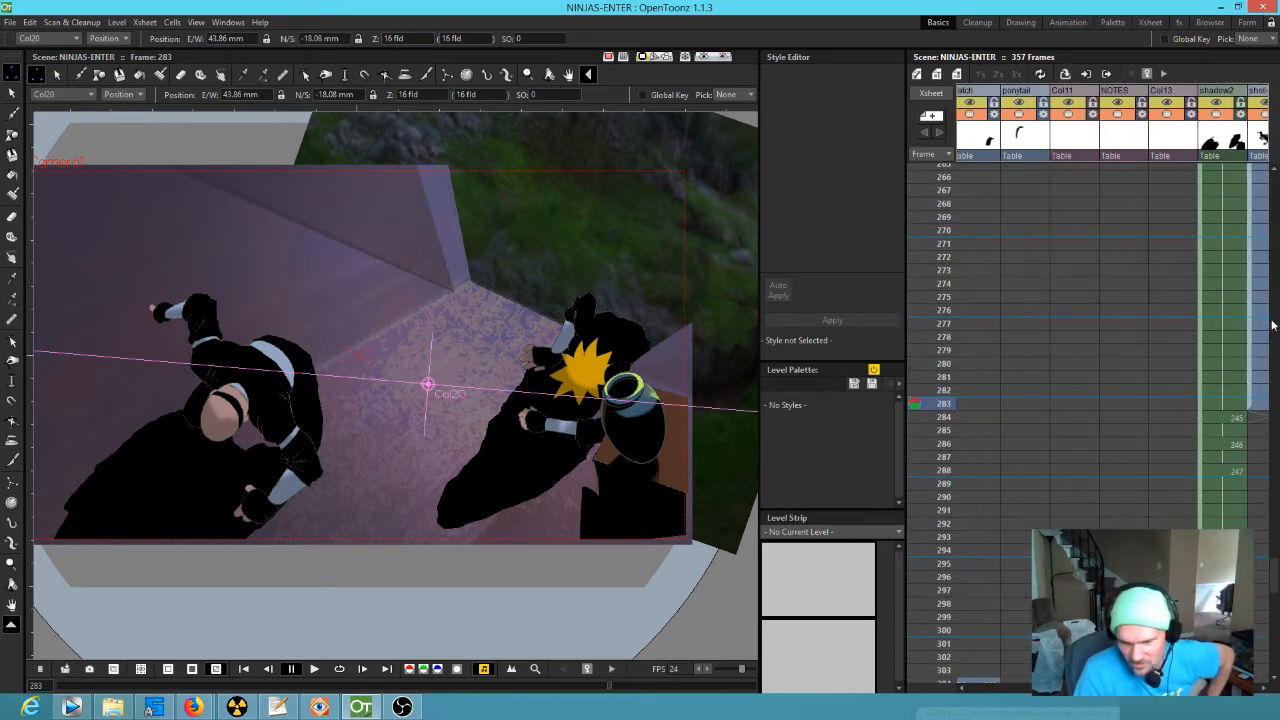
scroll(1187, 431, right, 3)
scroll(1187, 431, left, 3)
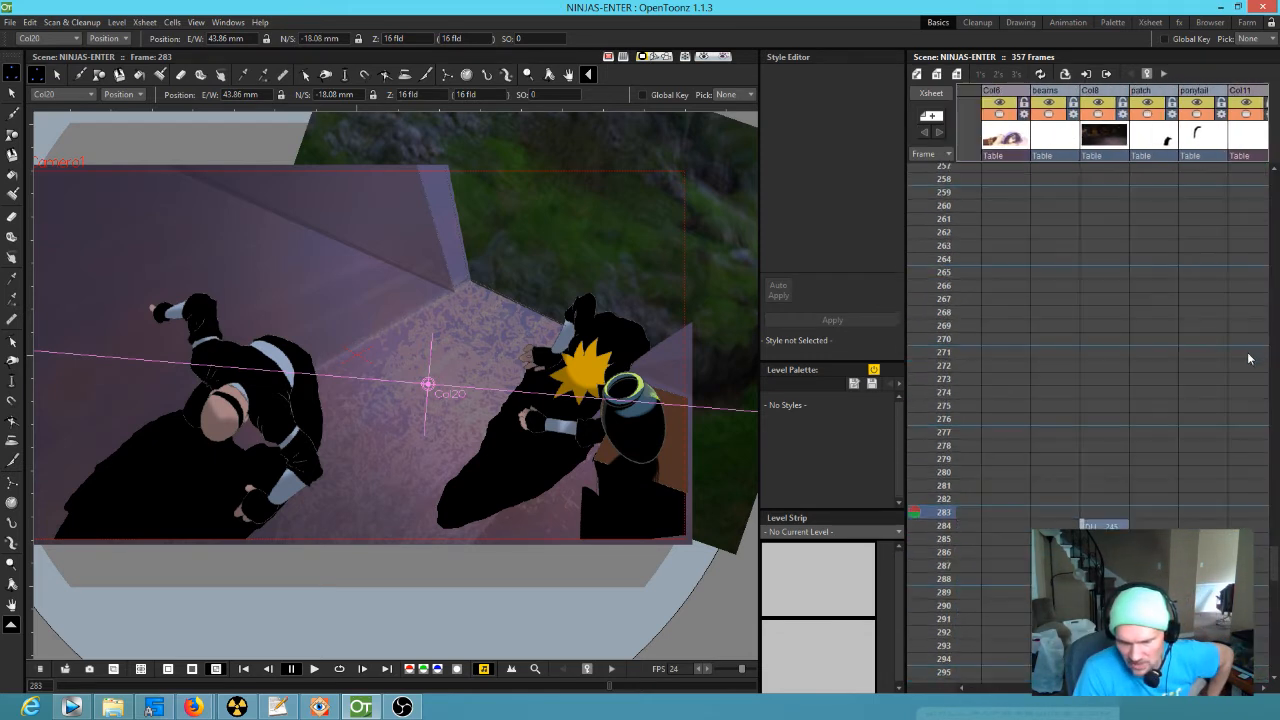
scroll(1176, 379, down, 3)
scroll(1214, 365, left, 2)
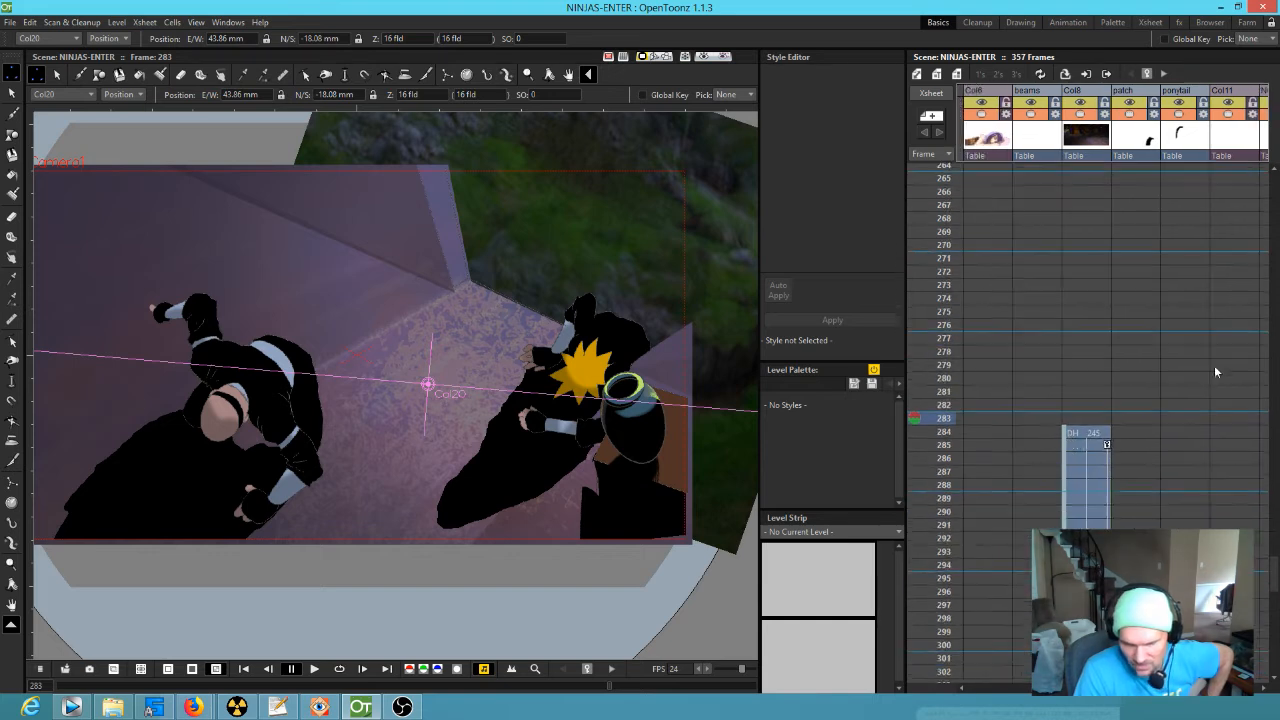
scroll(1120, 366, up, 5)
scroll(1199, 393, left, 4)
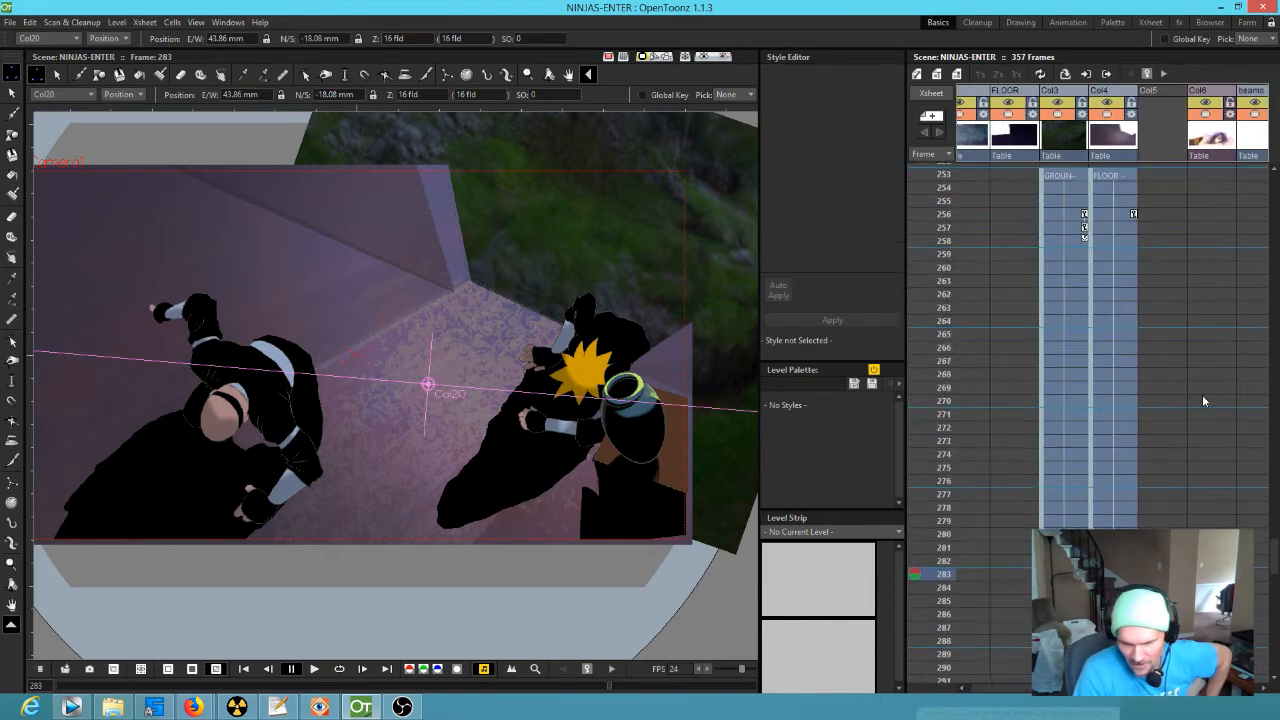
scroll(1249, 425, down, 2)
scroll(1049, 306, right, 4)
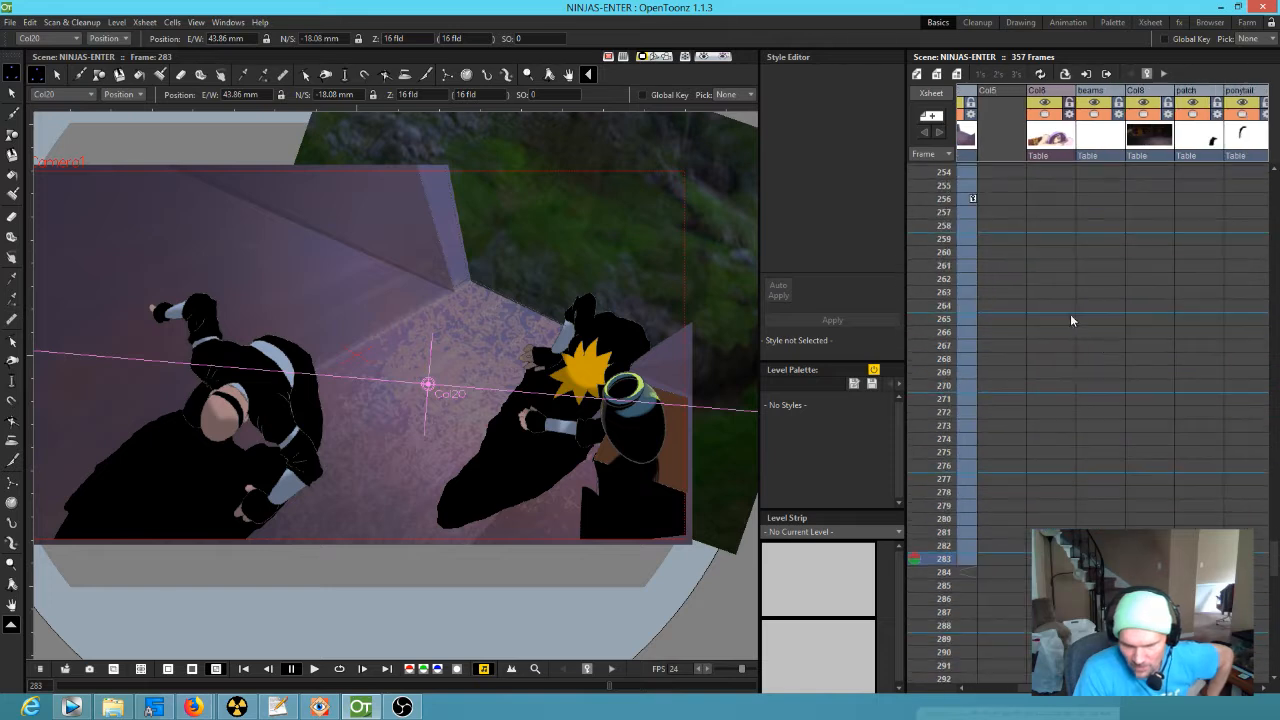
scroll(1197, 401, down, 3)
scroll(1149, 374, right, 3)
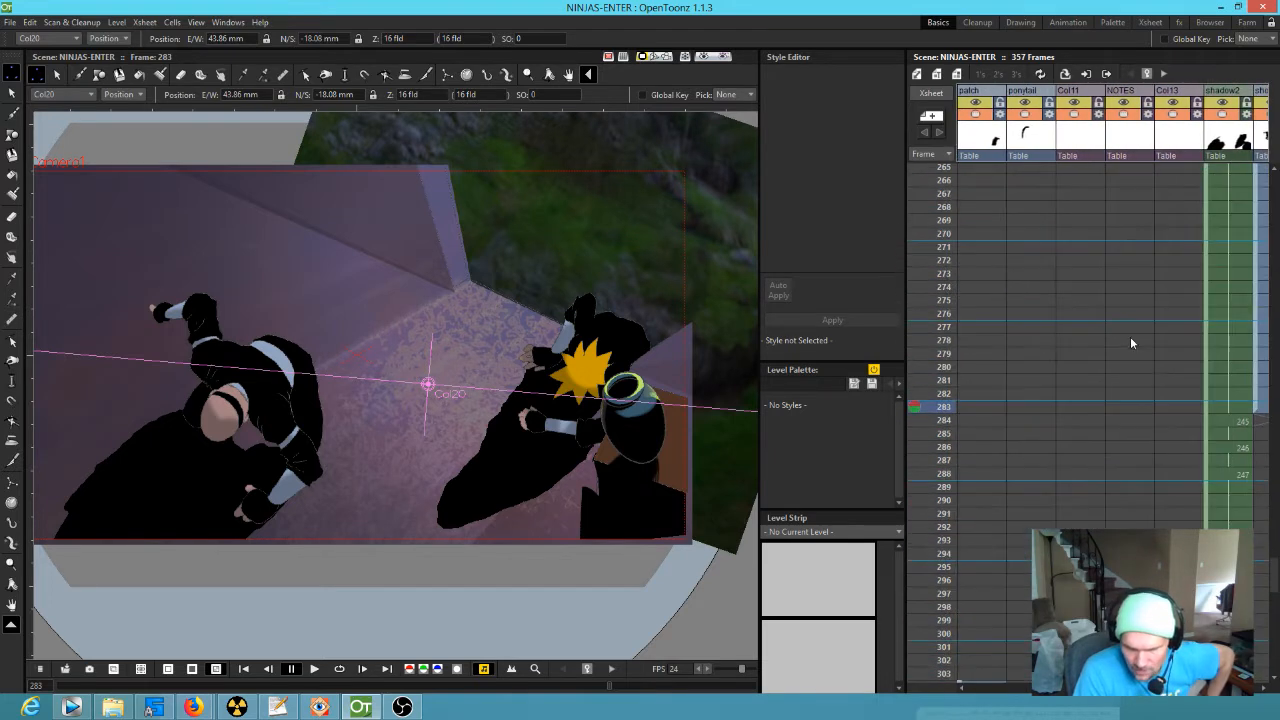
scroll(1136, 360, down, 1)
scroll(1163, 302, left, 1)
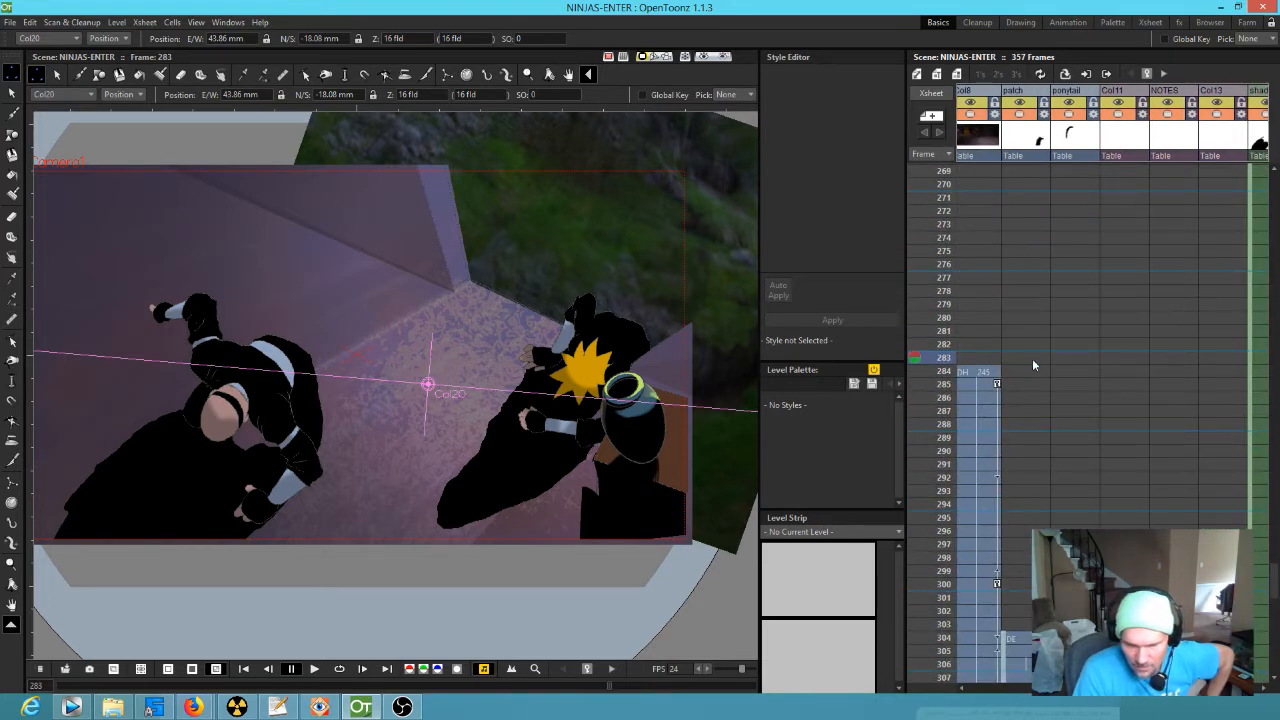
scroll(1100, 374, right, 4)
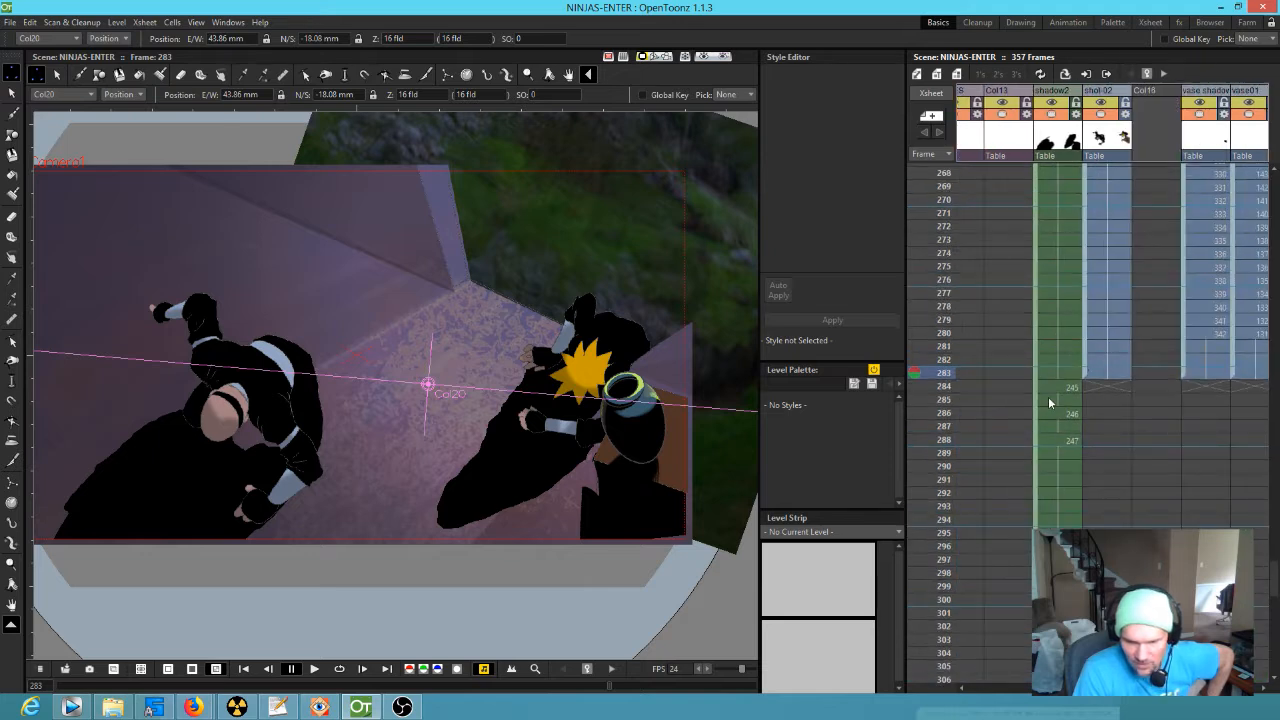
scroll(928, 391, down, 3)
scroll(1093, 413, right, 6)
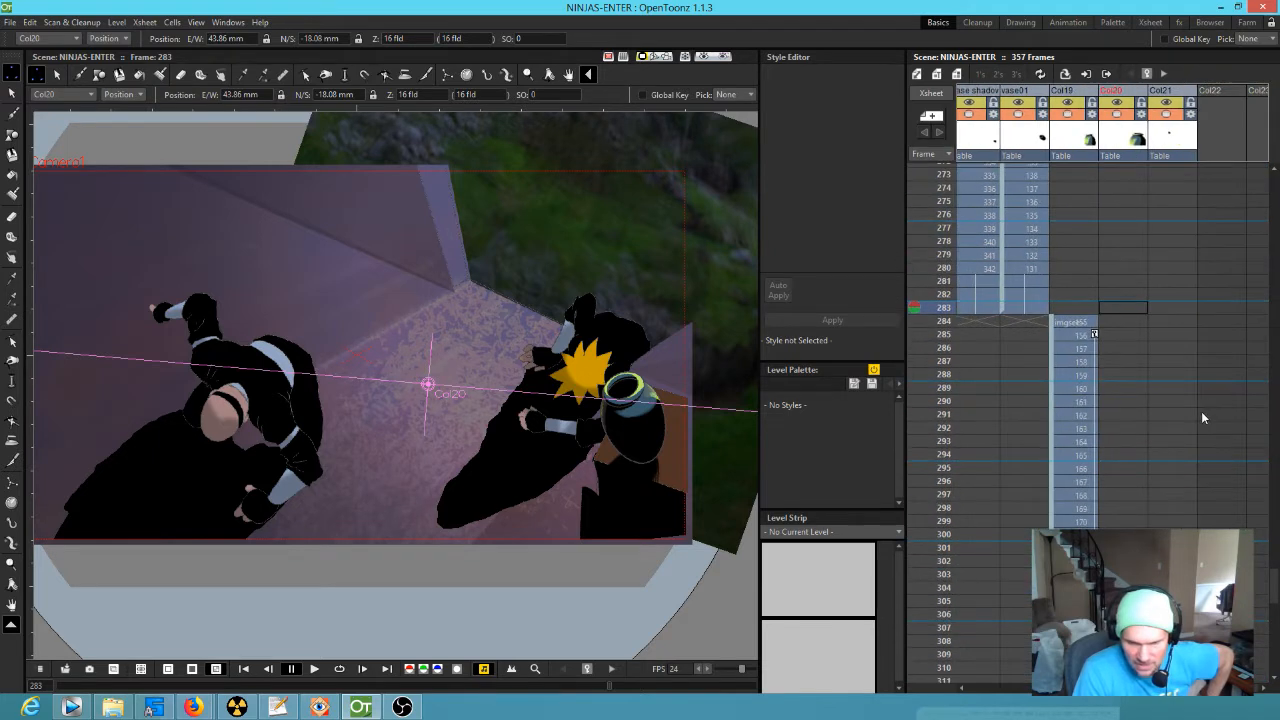
scroll(1078, 406, down, 8)
scroll(1209, 337, left, 3)
scroll(1040, 480, down, 2)
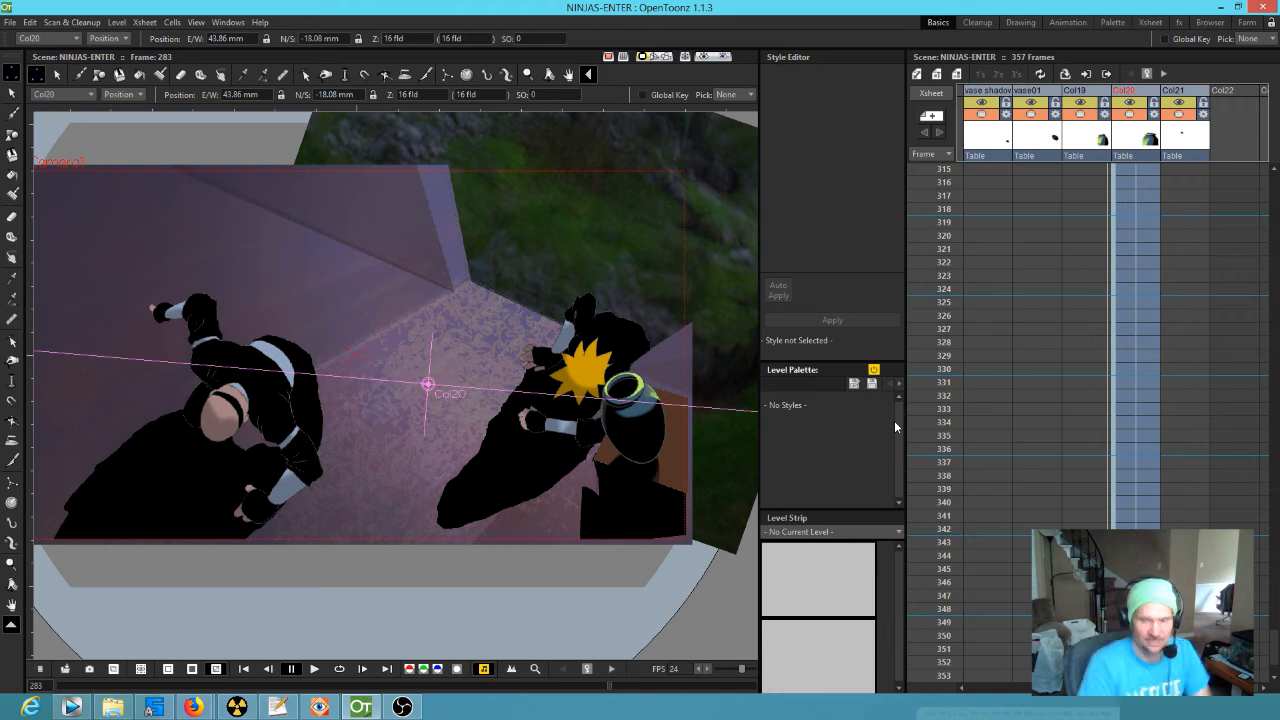
Step: Locate the start of sub_35 in Col11, scrub from frame 92 to frame 111, and select the column
drag(1046, 294, 1247, 304)
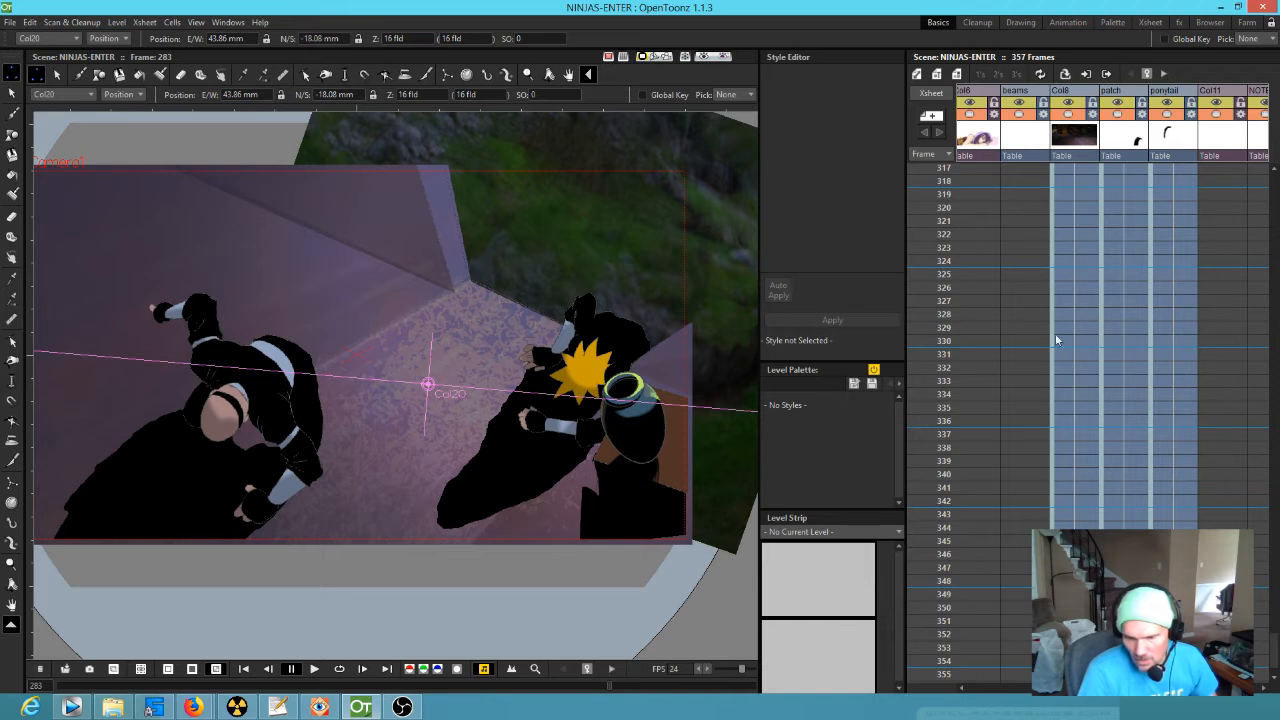
scroll(1100, 297, up, 10)
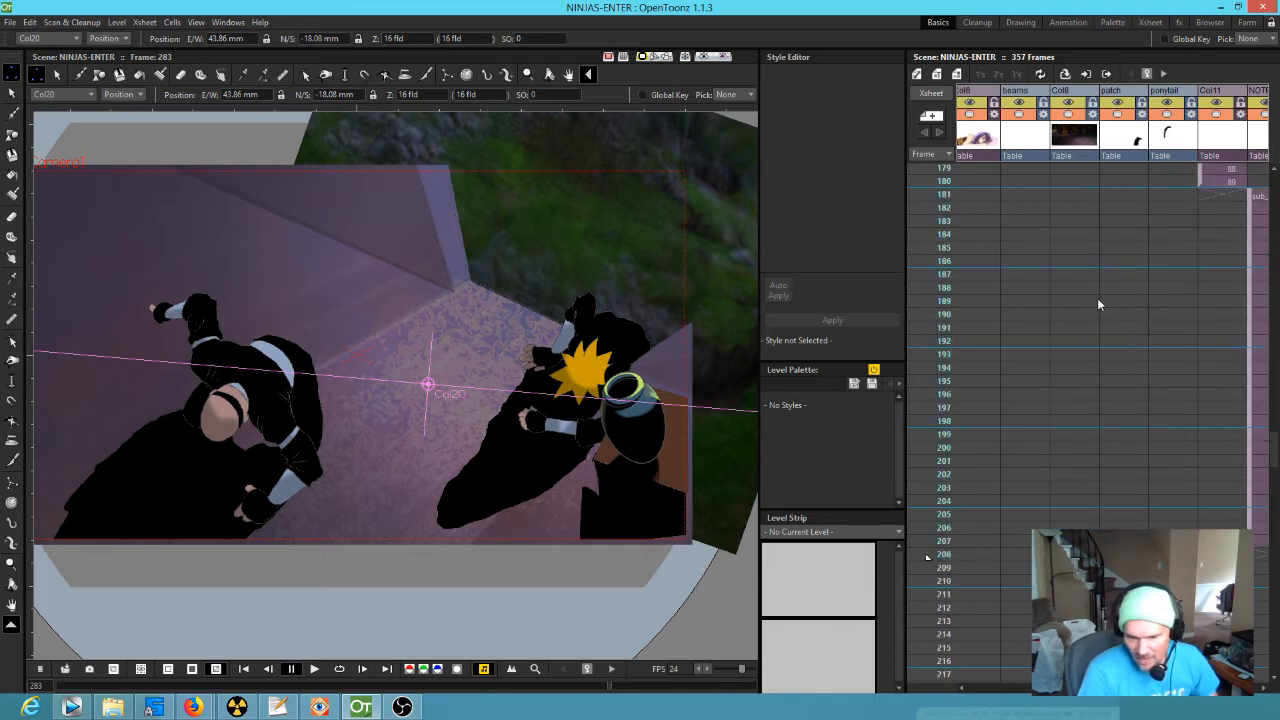
scroll(1122, 425, up, 8)
scroll(1122, 425, right, 1)
scroll(1111, 345, up, 5)
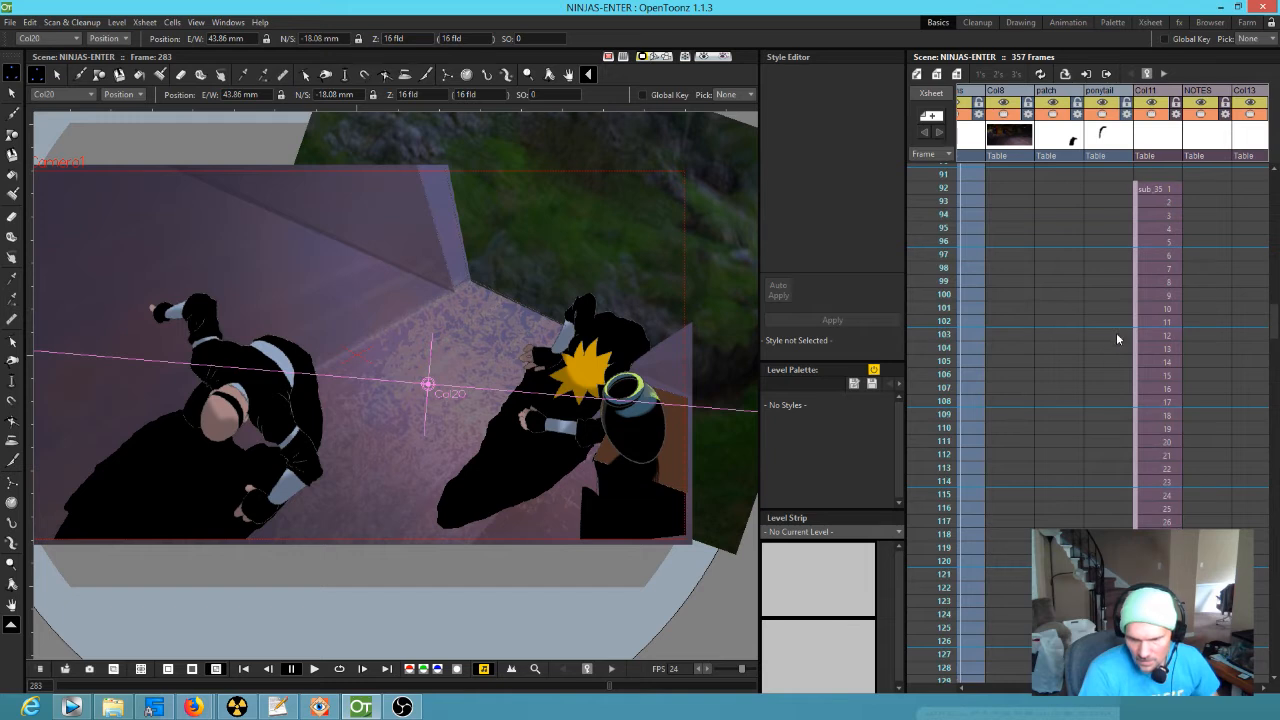
scroll(1116, 332, up, 1)
scroll(1116, 332, right, 1)
mouse_move(940, 212)
mouse_down()
mouse_move(940, 400)
mouse_move(891, 633)
mouse_move(943, 467)
mouse_up()
click(1097, 117)
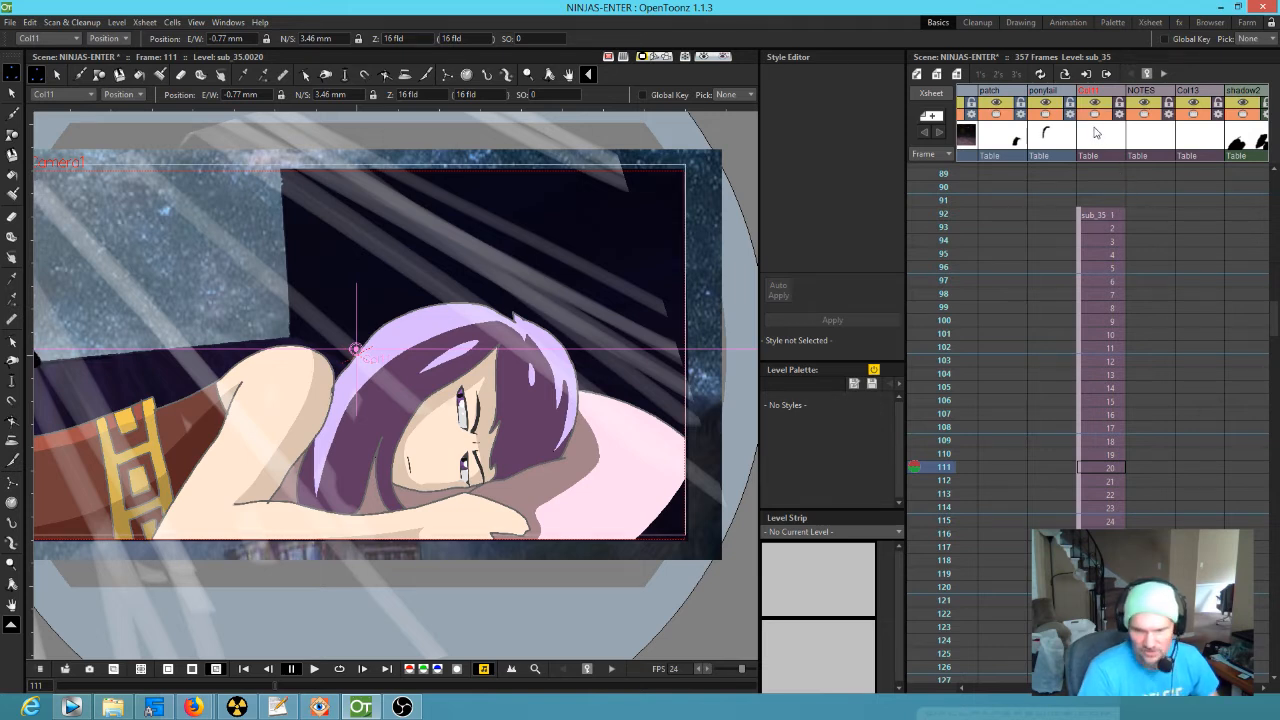
click(1095, 132)
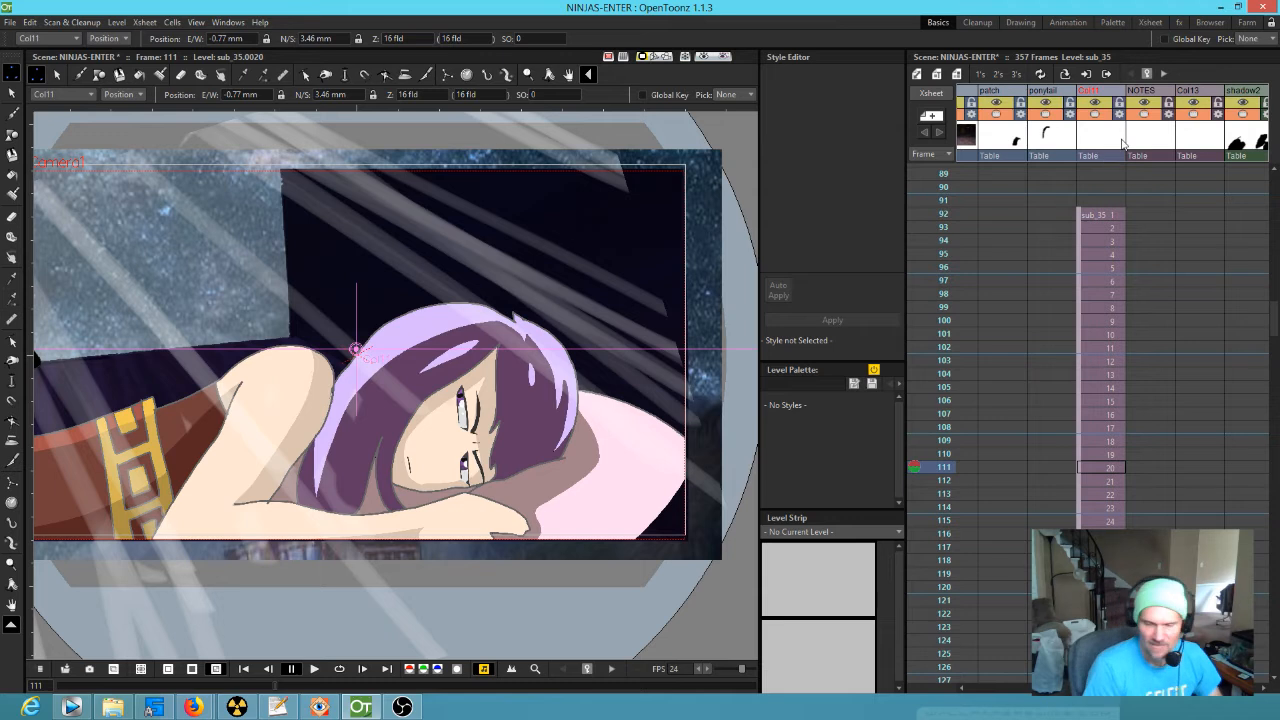
scroll(1100, 242, down, 3)
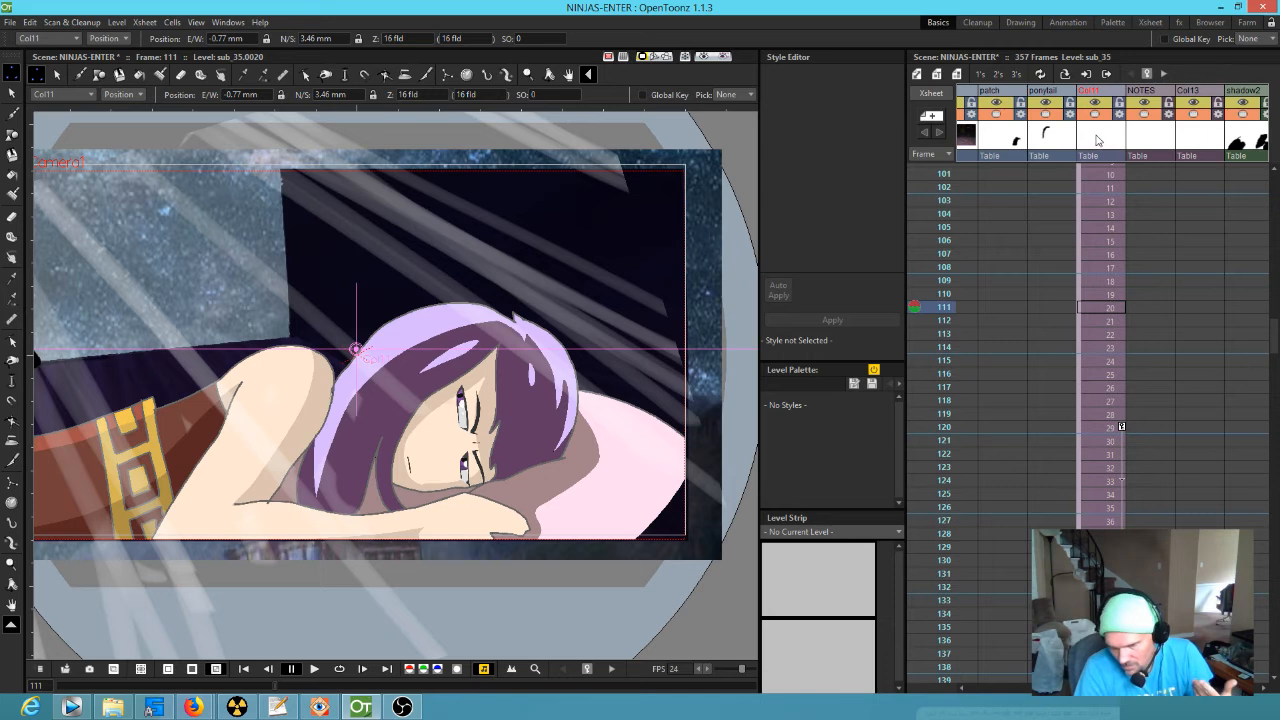
scroll(1113, 205, up, 5)
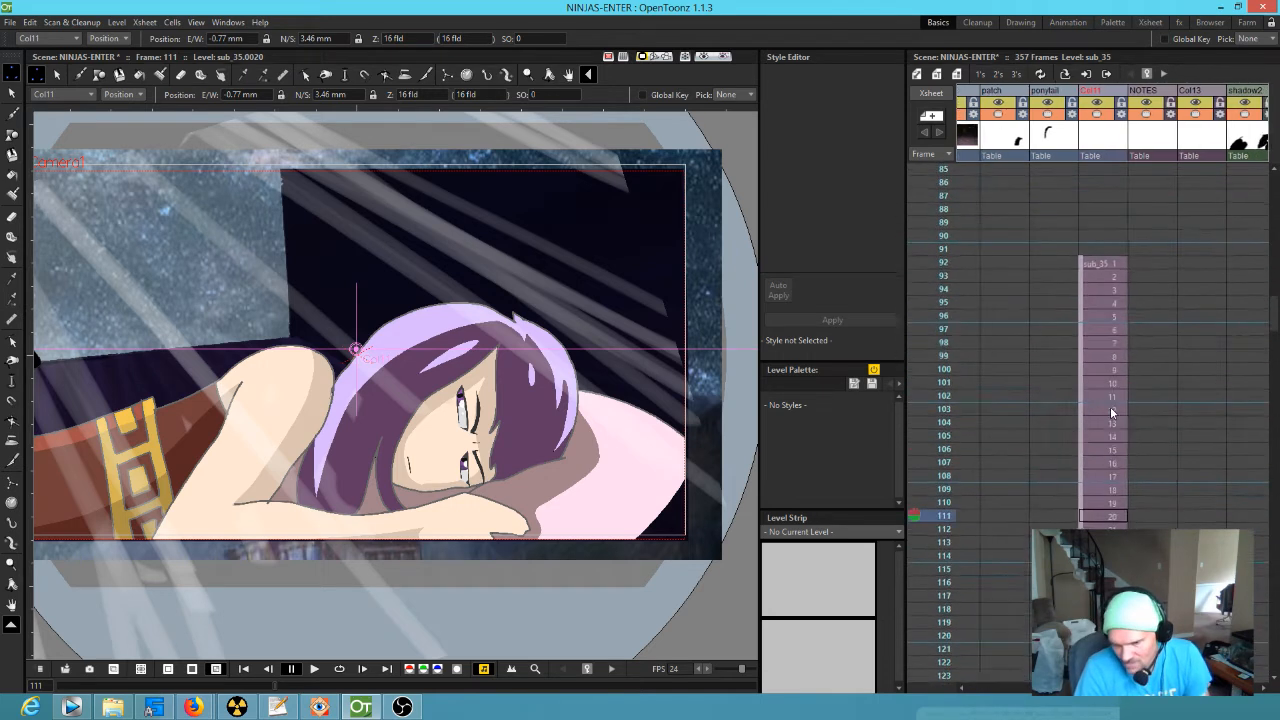
scroll(1100, 380, down, 1)
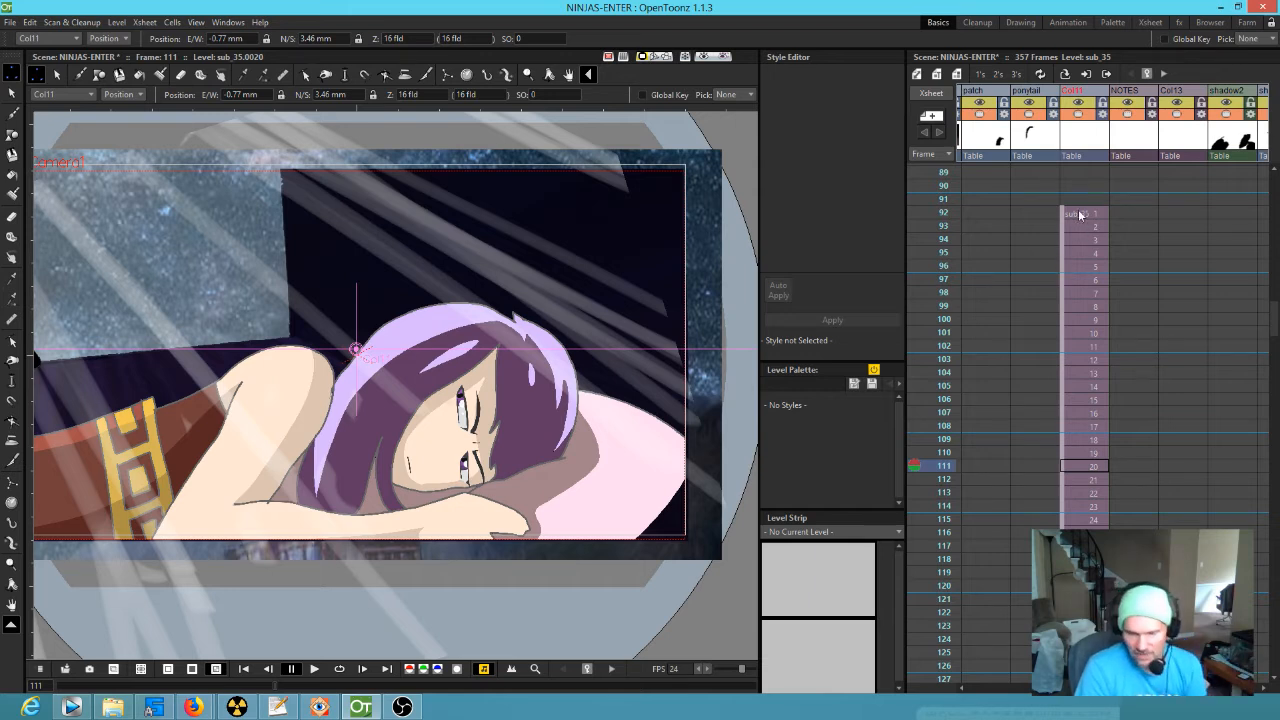
right_click(1081, 131)
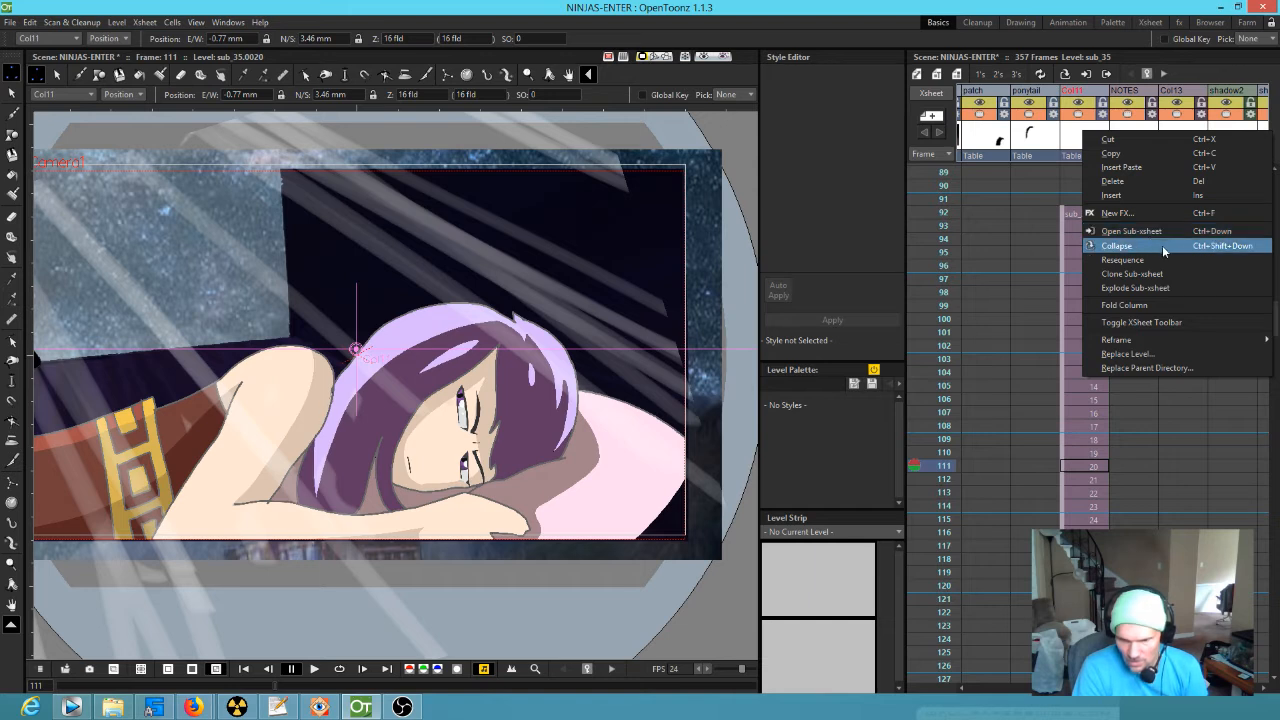
click(1148, 288)
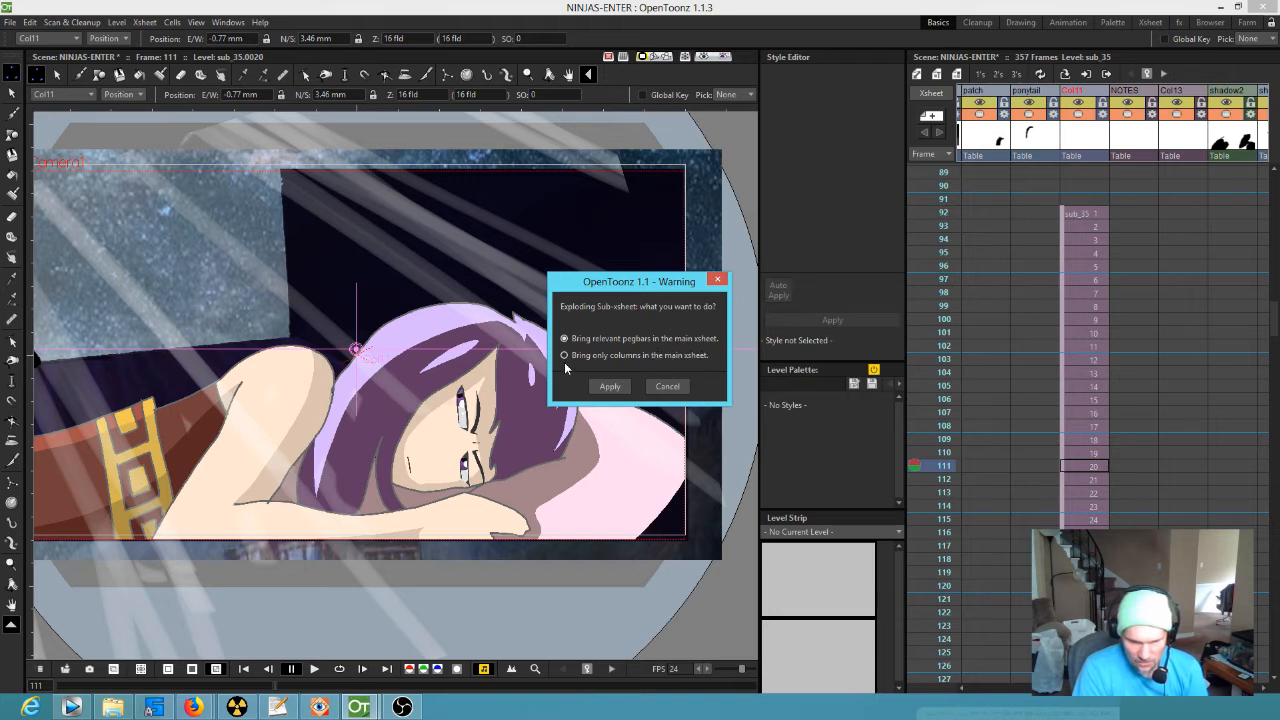
click(668, 386)
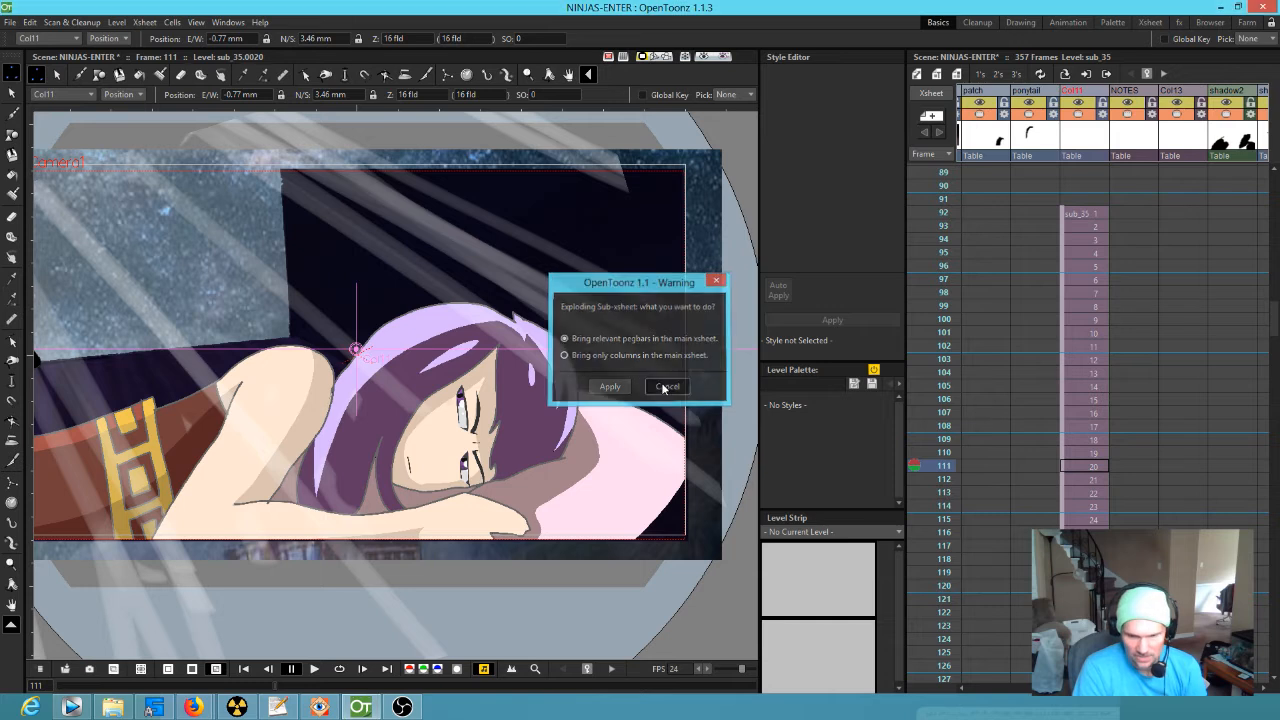
Step: Open the sub_35 sub-xsheet at frame 92 and inspect its columns and Peg3 in the stage schematic
click(1068, 214)
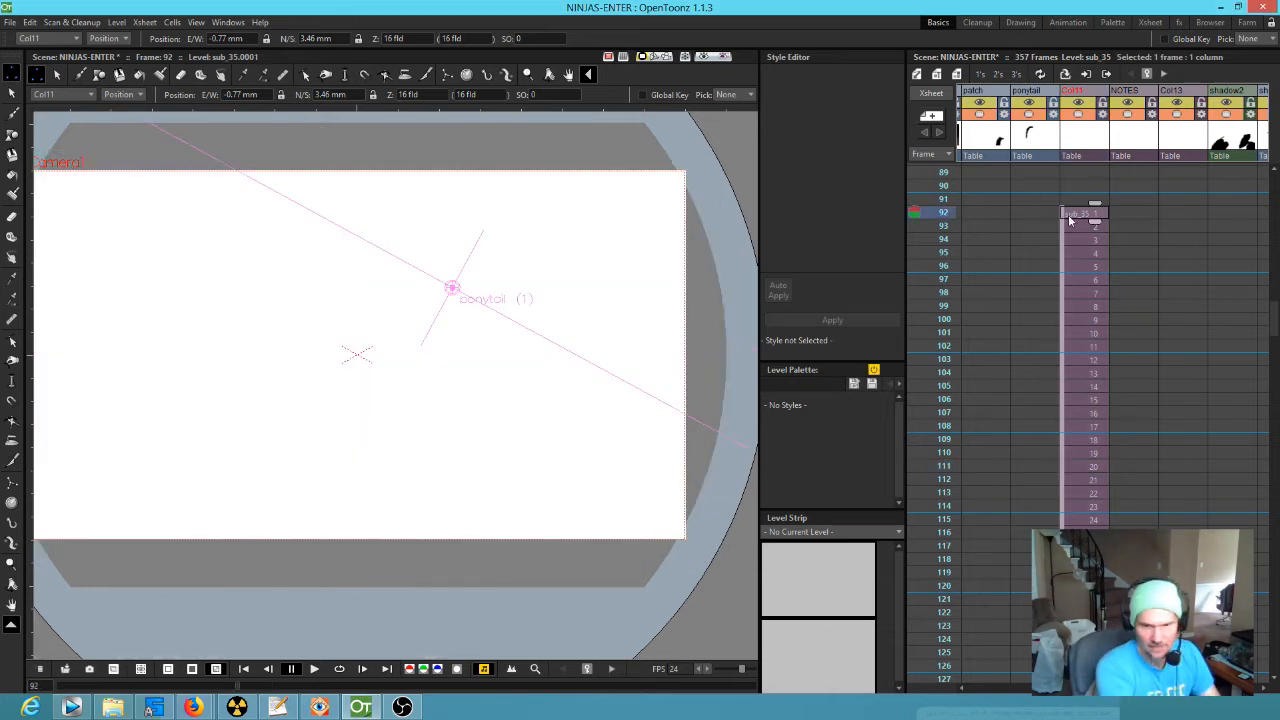
double_click(1068, 214)
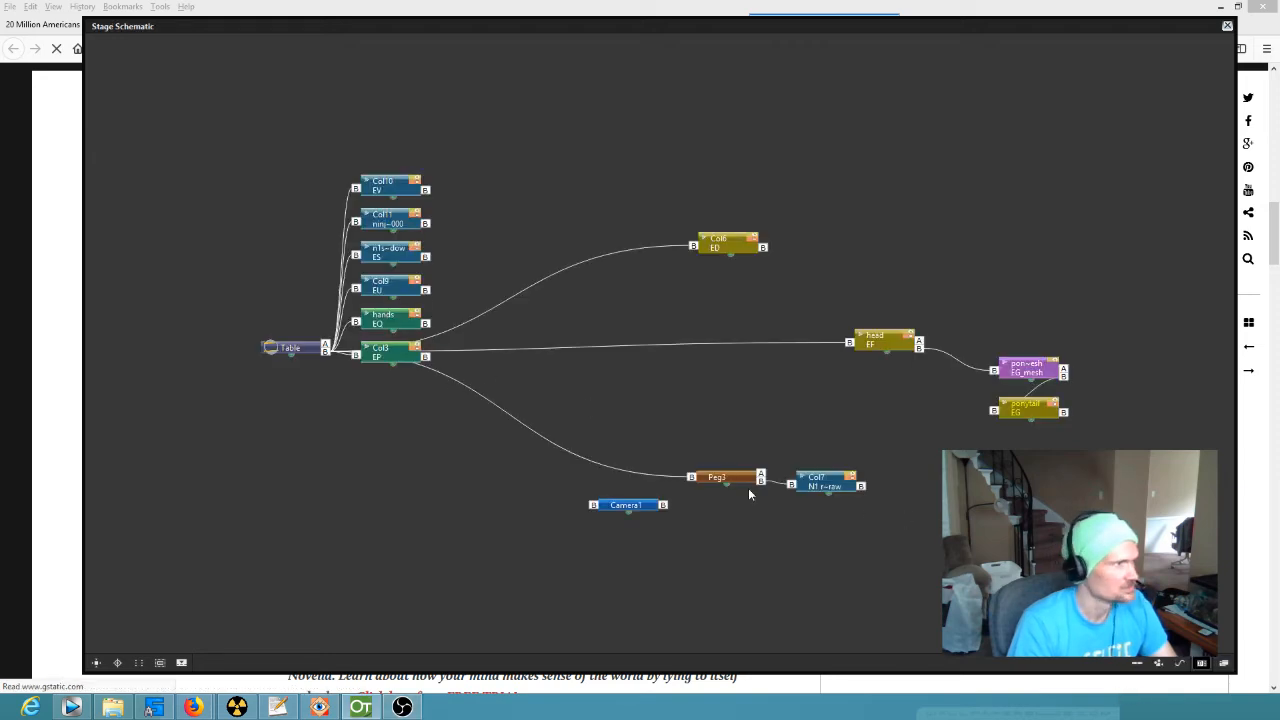
drag(726, 481, 593, 431)
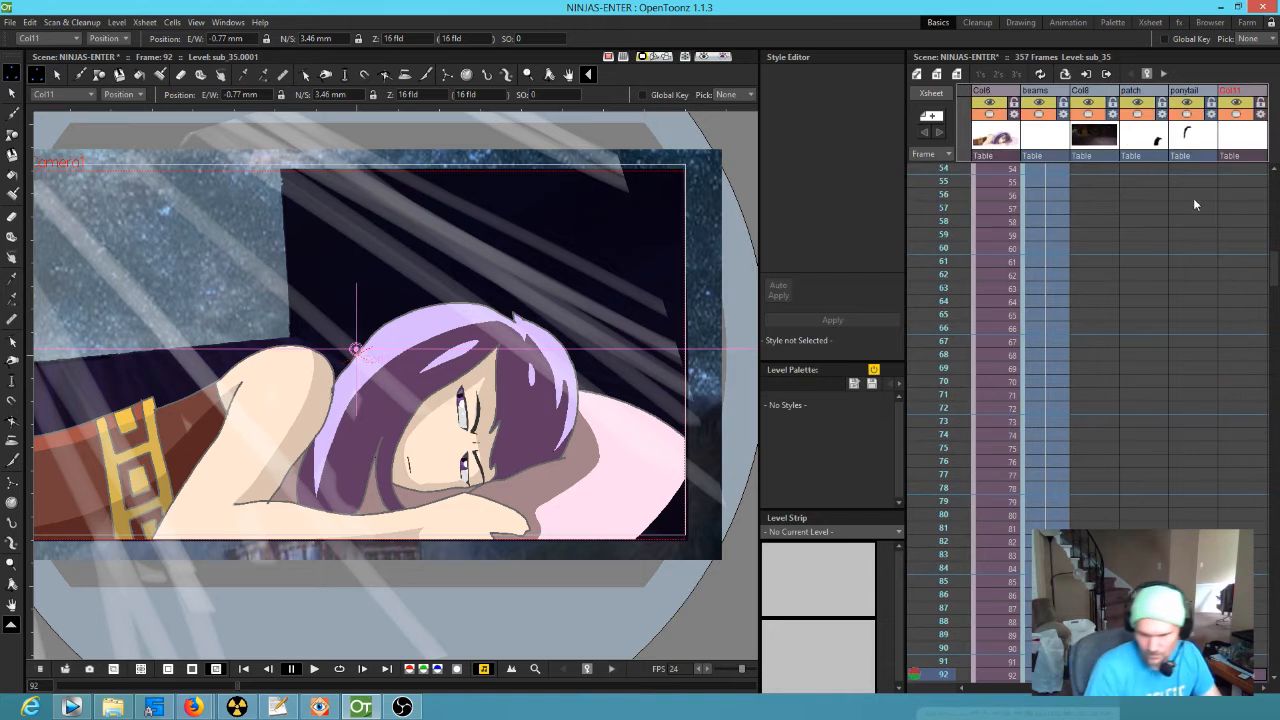
Step: Return to sub_35 in Col11, scrub from frame 92 to 126, and toggle the column's camera visibility off and on
scroll(1205, 350, right, 3)
scroll(1050, 370, down, 3)
scroll(1148, 382, left, 1)
scroll(1095, 402, down, 3)
scroll(1095, 402, right, 2)
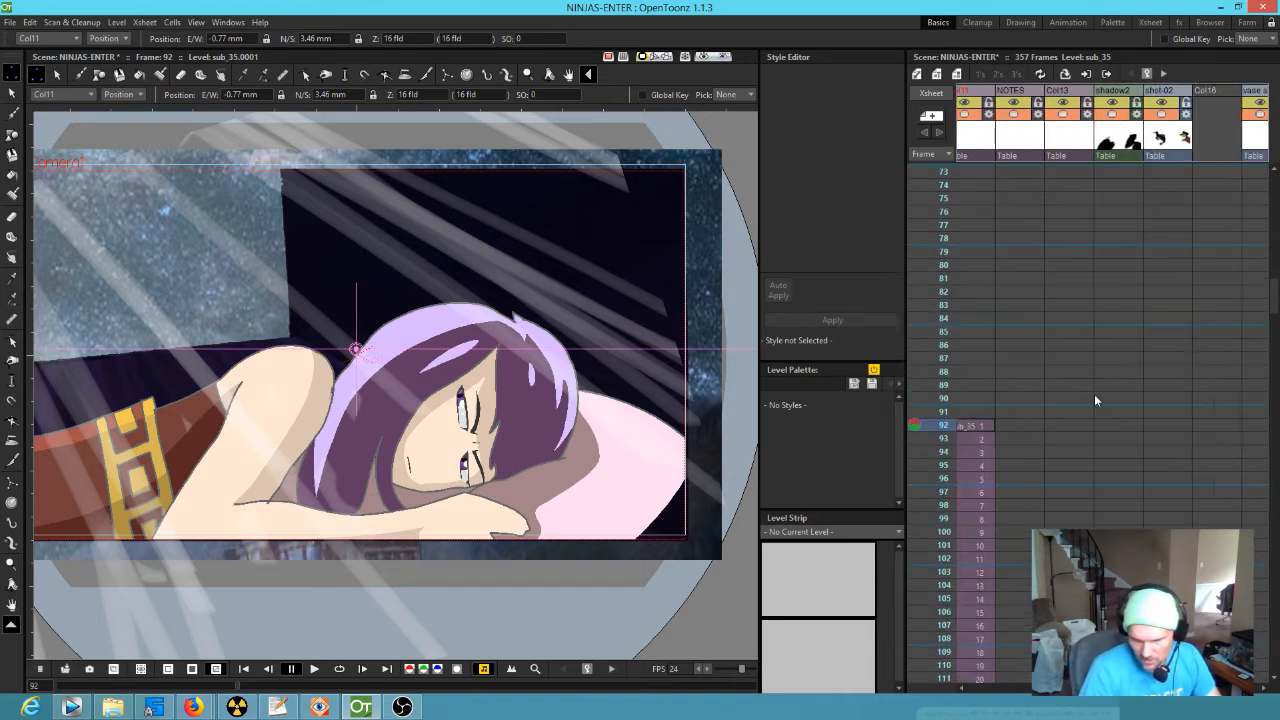
scroll(1035, 499, left, 2)
click(1105, 390)
click(1105, 390)
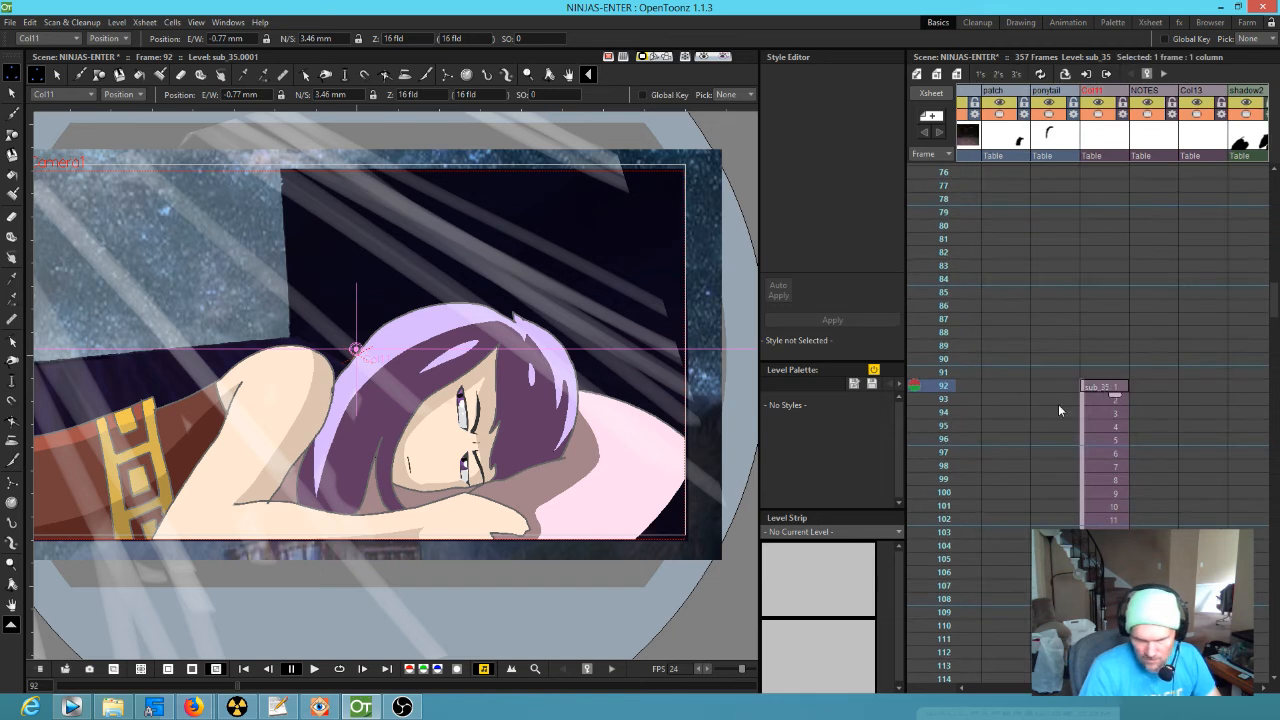
drag(930, 385, 927, 517)
click(1098, 115)
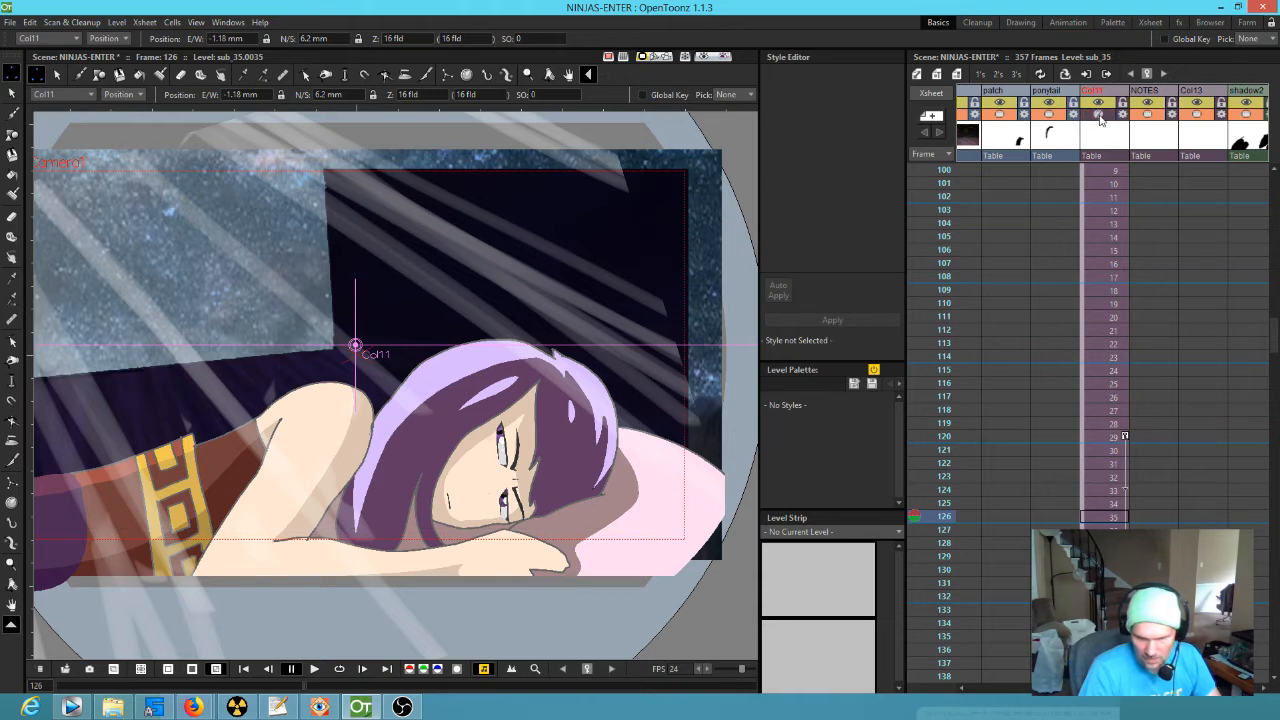
click(1099, 115)
Step: Explode the Col11 sub-xsheet, bringing its relevant pegbars into the main xsheet
right_click(1096, 142)
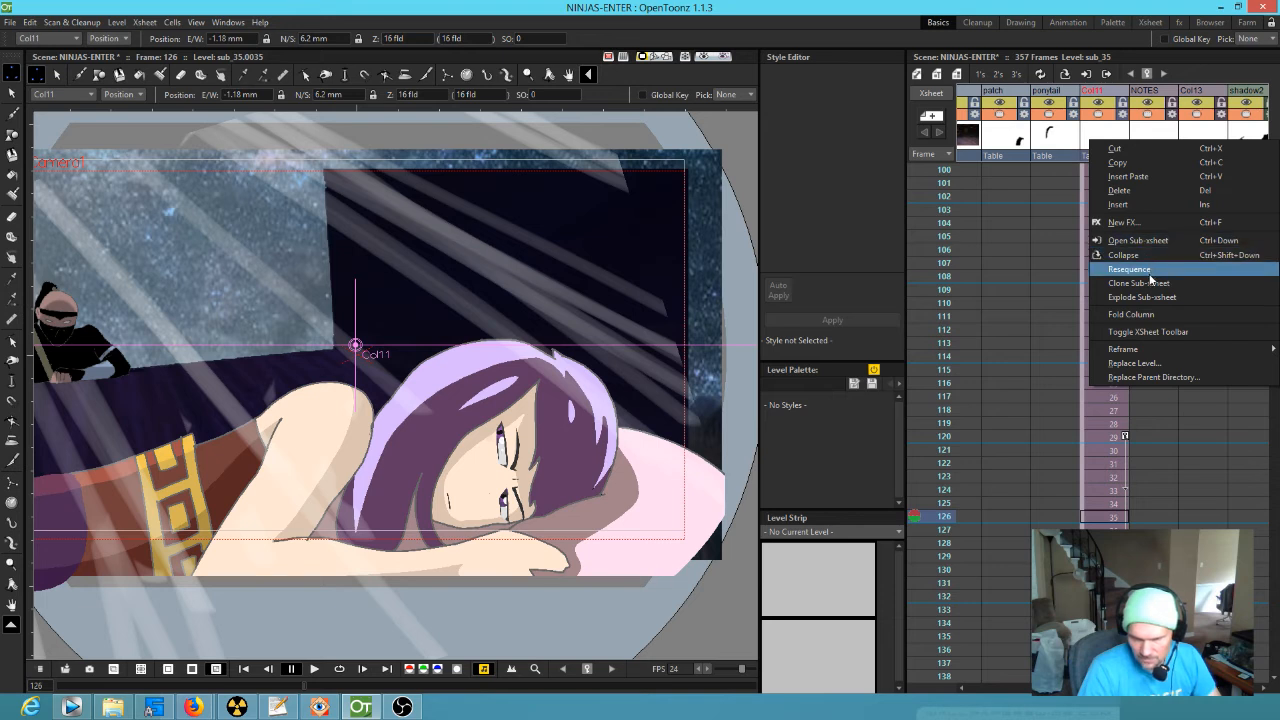
click(1146, 298)
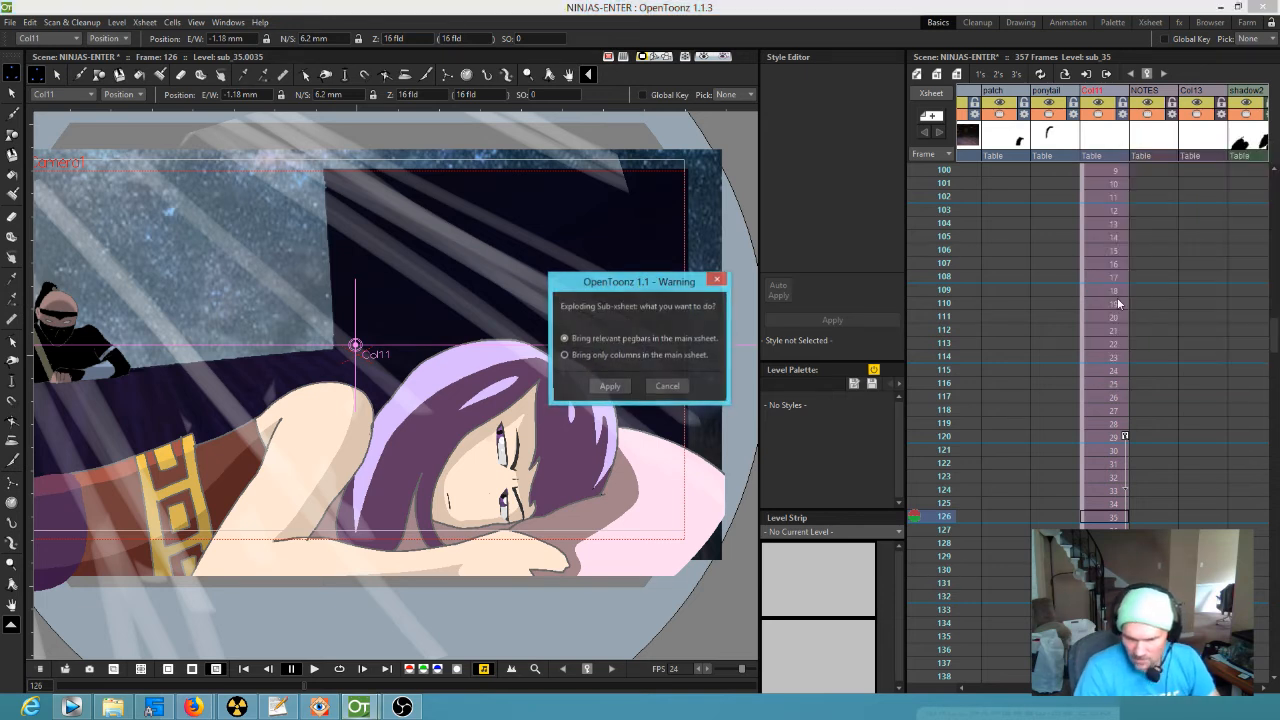
click(612, 387)
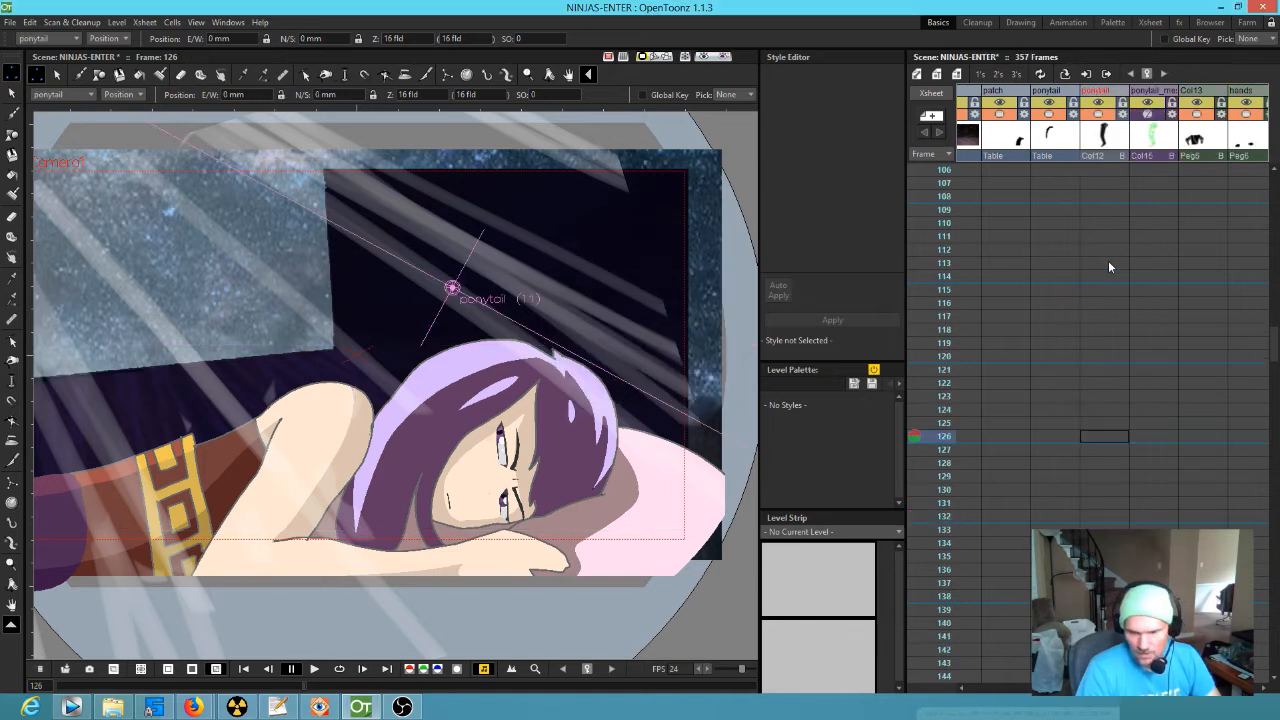
Step: Examine the exploded ninja columns and where their cells start, from the ponytail column across to Col21
scroll(1106, 259, up, 6)
scroll(1090, 289, up, 15)
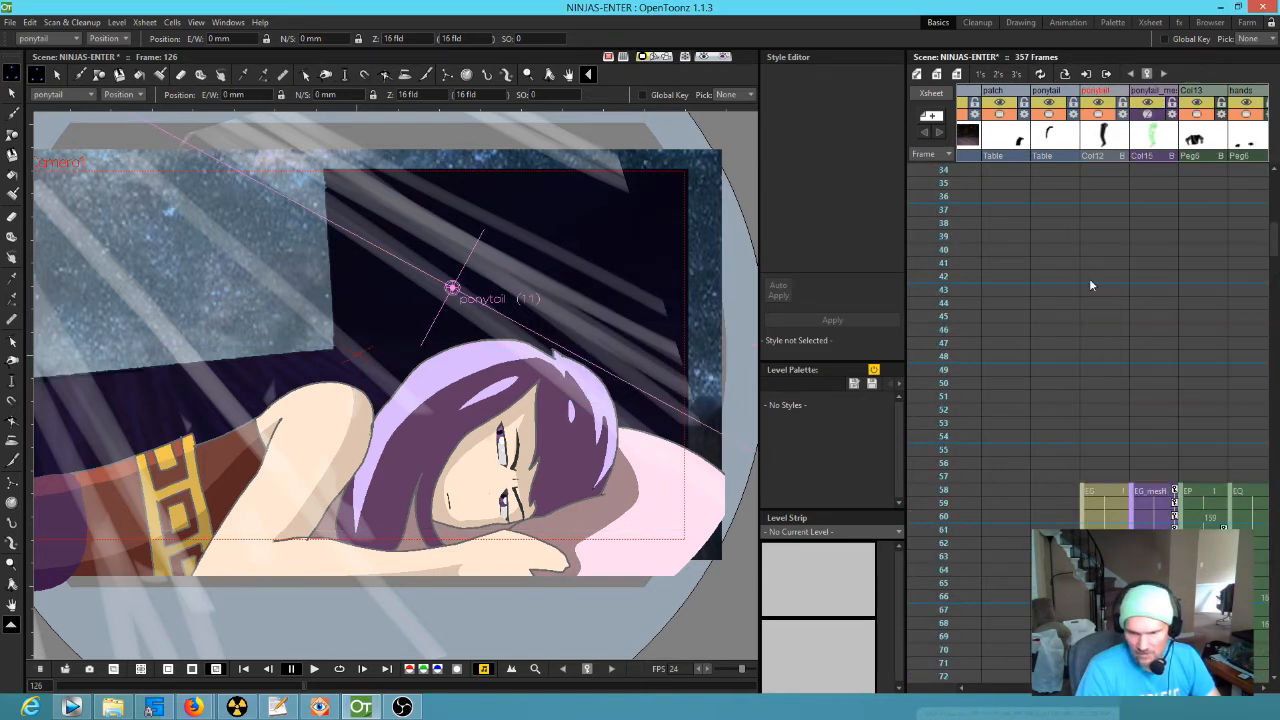
scroll(1091, 283, up, 11)
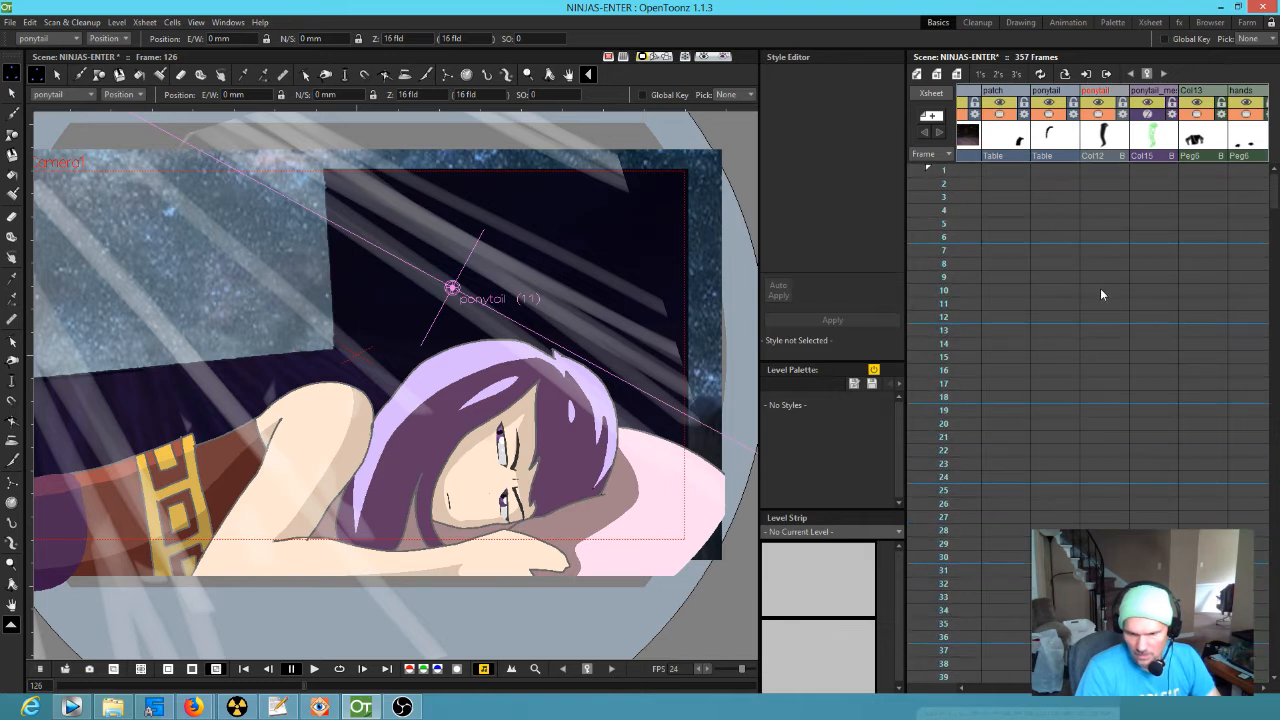
scroll(1130, 300, right, 6)
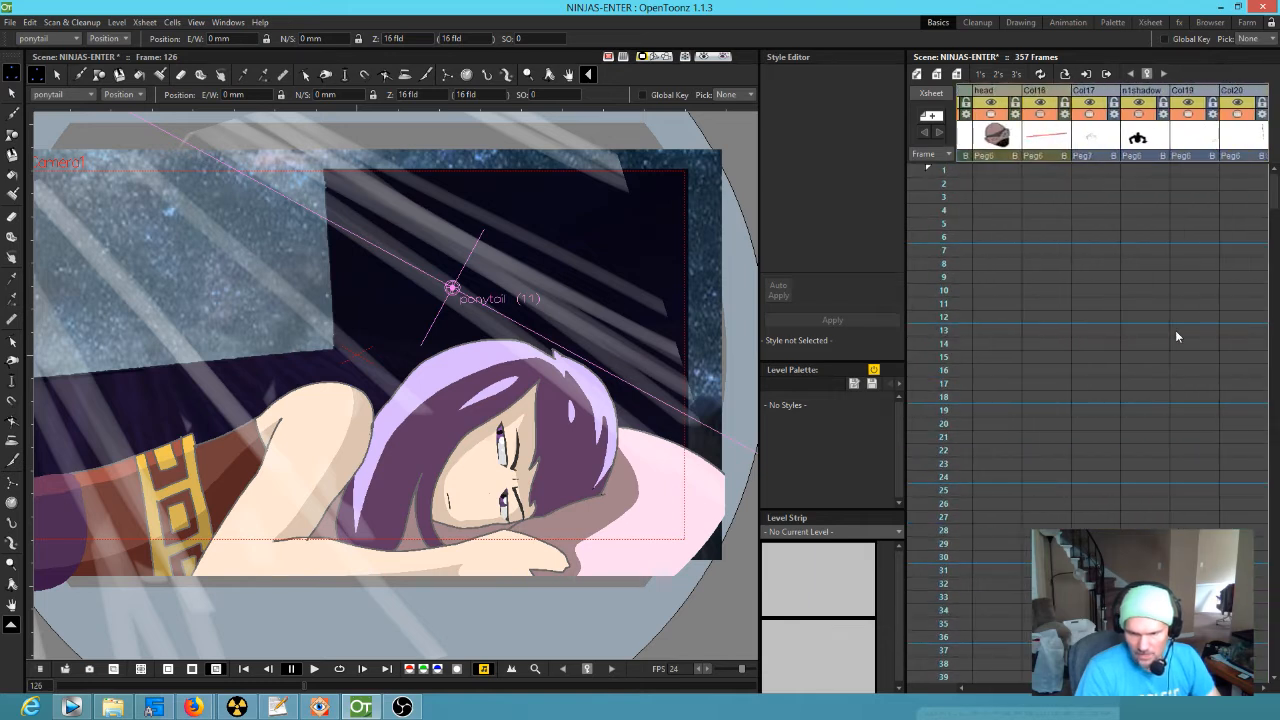
scroll(1177, 337, right, 10)
scroll(1112, 383, left, 8)
scroll(1105, 363, down, 1)
scroll(1160, 419, up, 1)
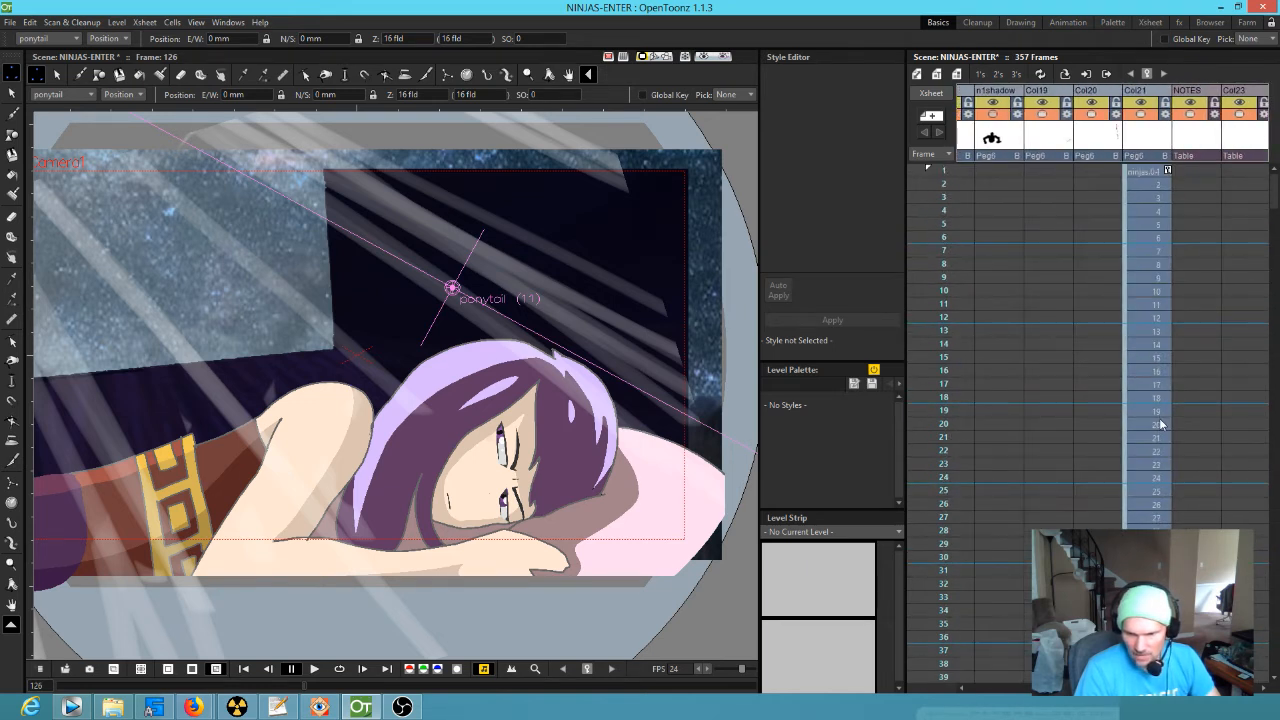
scroll(1160, 425, down, 8)
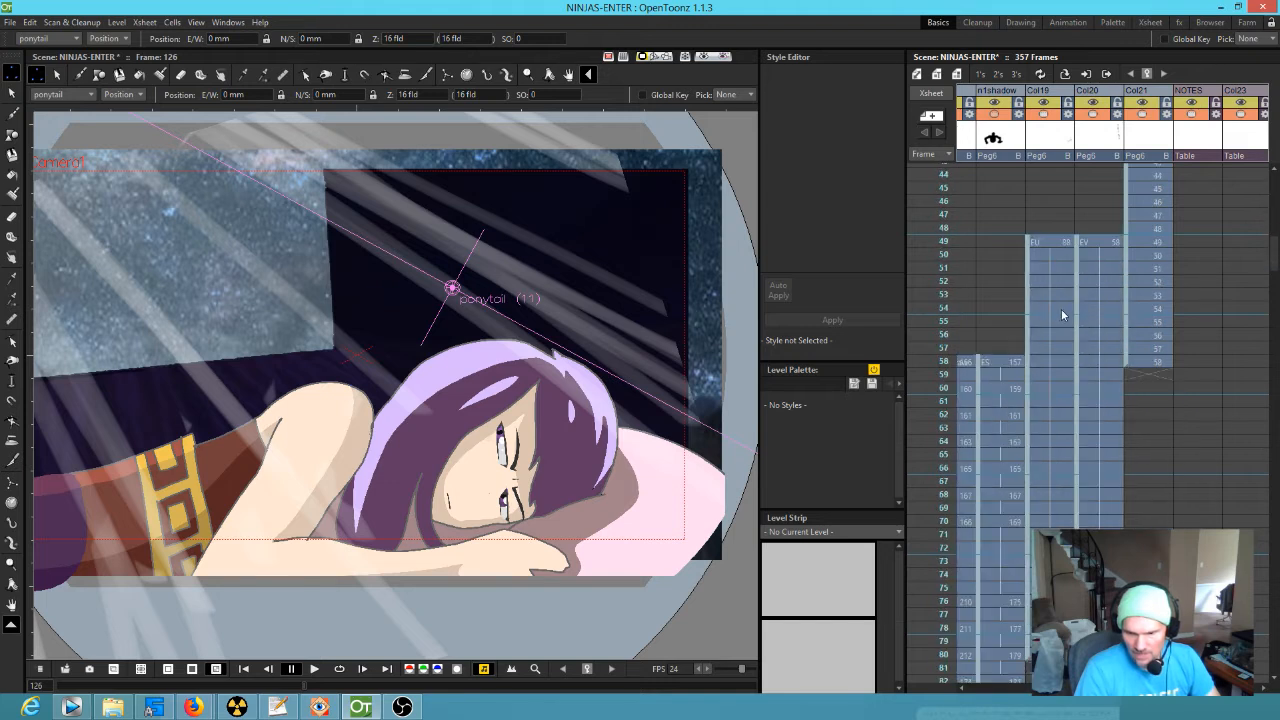
Step: Scrub back to frame 48 and delete column Col16 with the red line drawing
scroll(1061, 309, left, 4)
click(941, 265)
drag(940, 275, 890, 262)
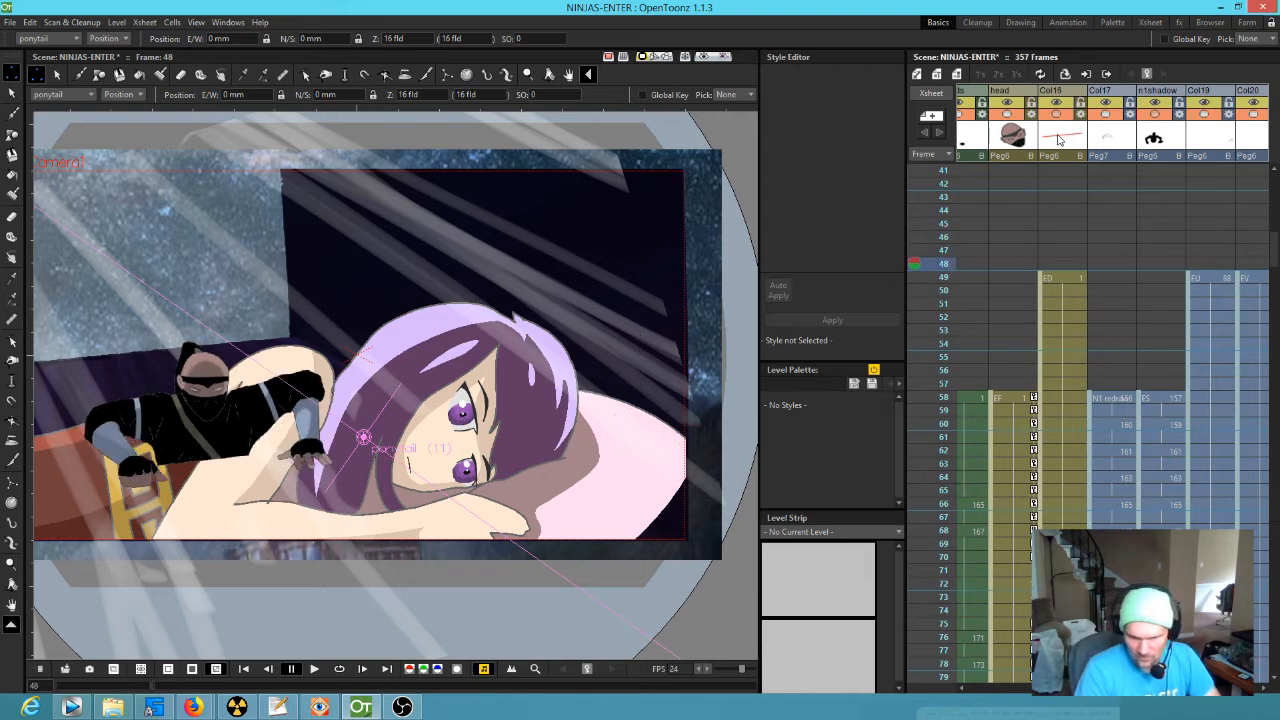
click(1062, 138)
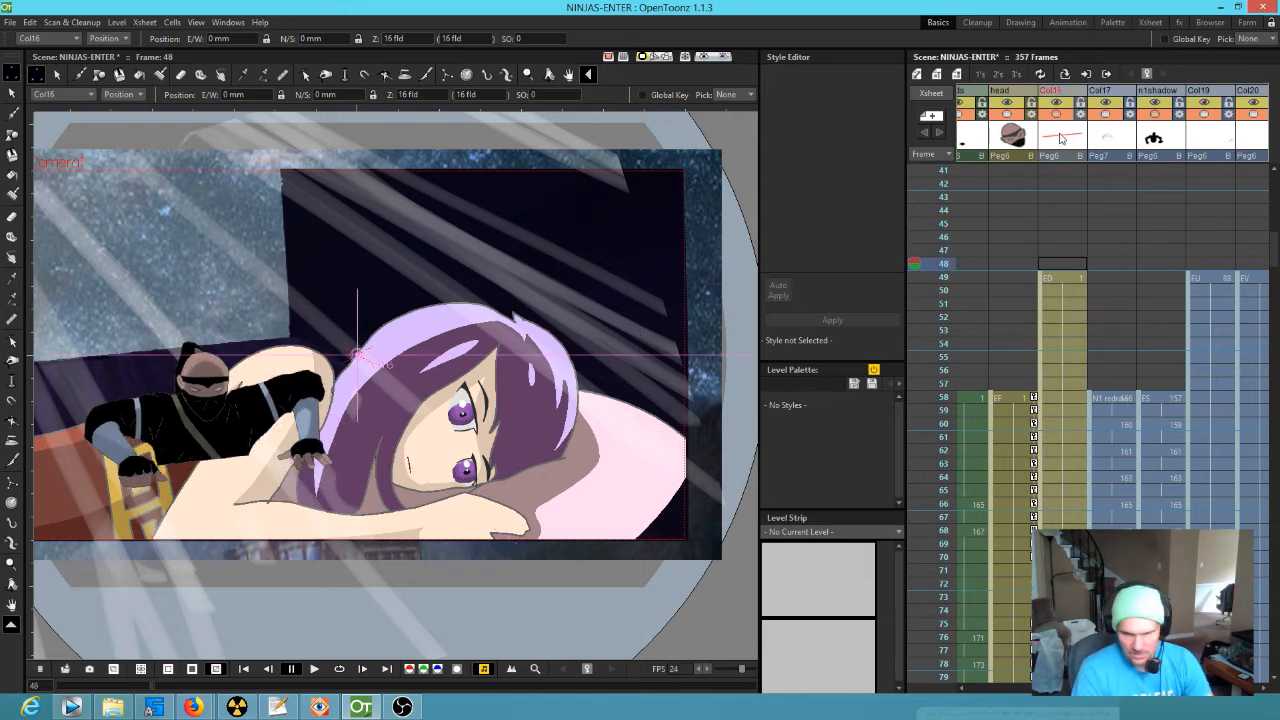
key(Delete)
Step: Scrub the ninja's entrance from the start of the scene through frame 57
drag(1053, 321, 1165, 330)
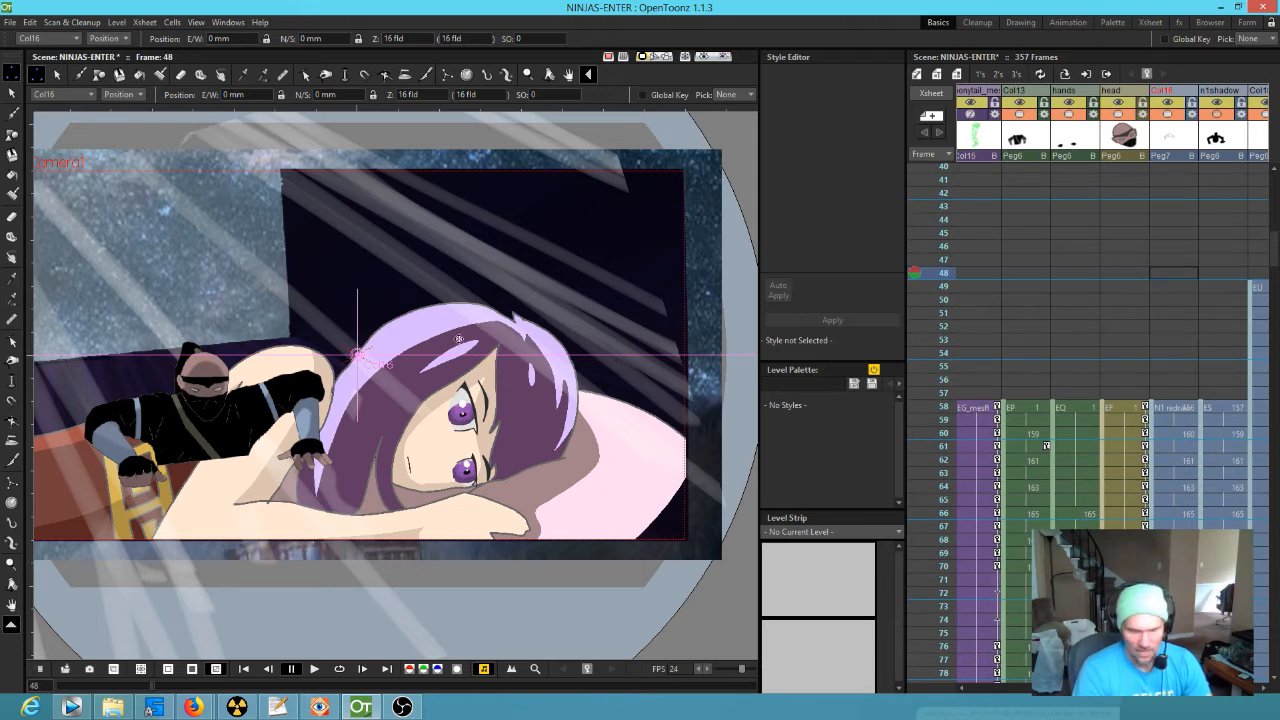
drag(1143, 363, 1263, 372)
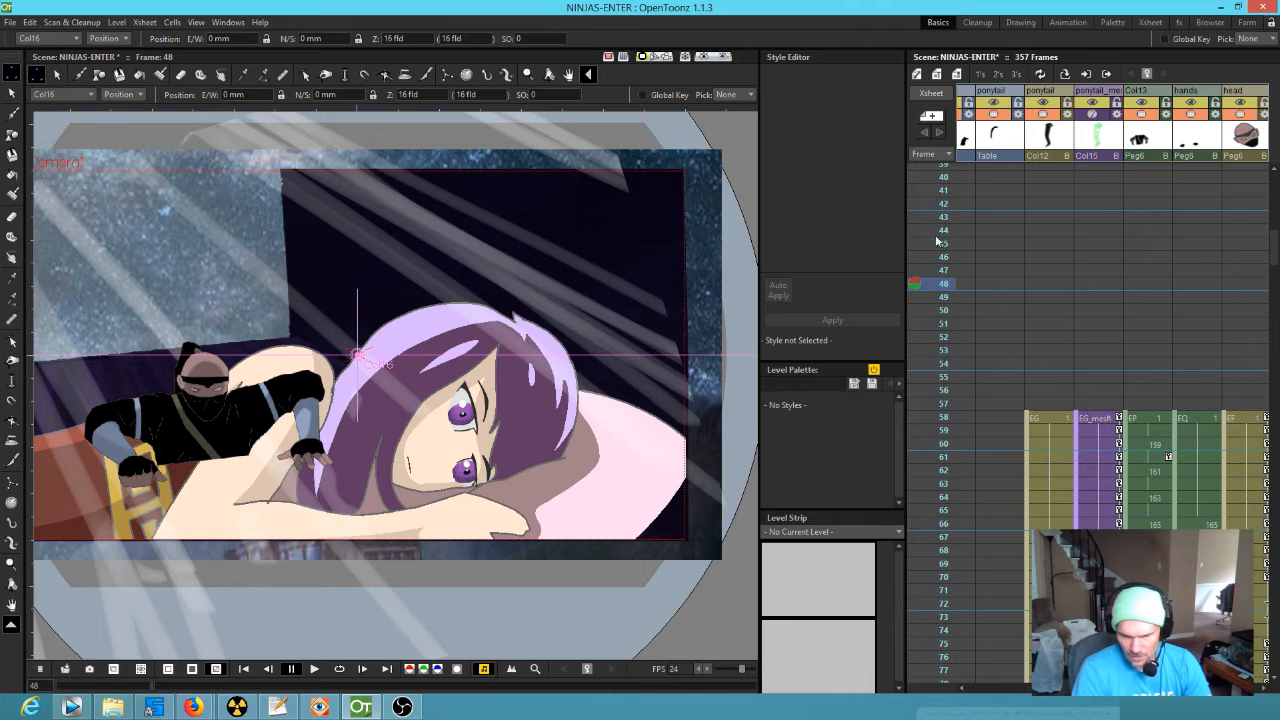
drag(942, 180, 944, 410)
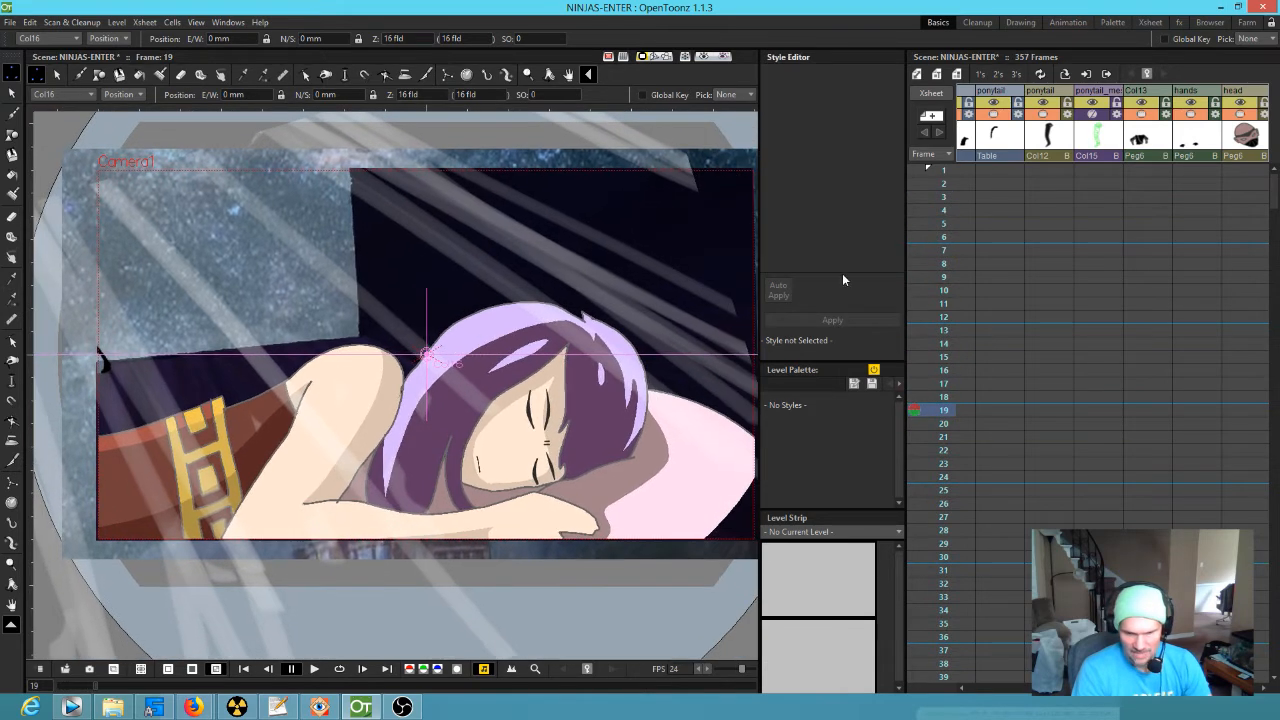
drag(942, 183, 962, 510)
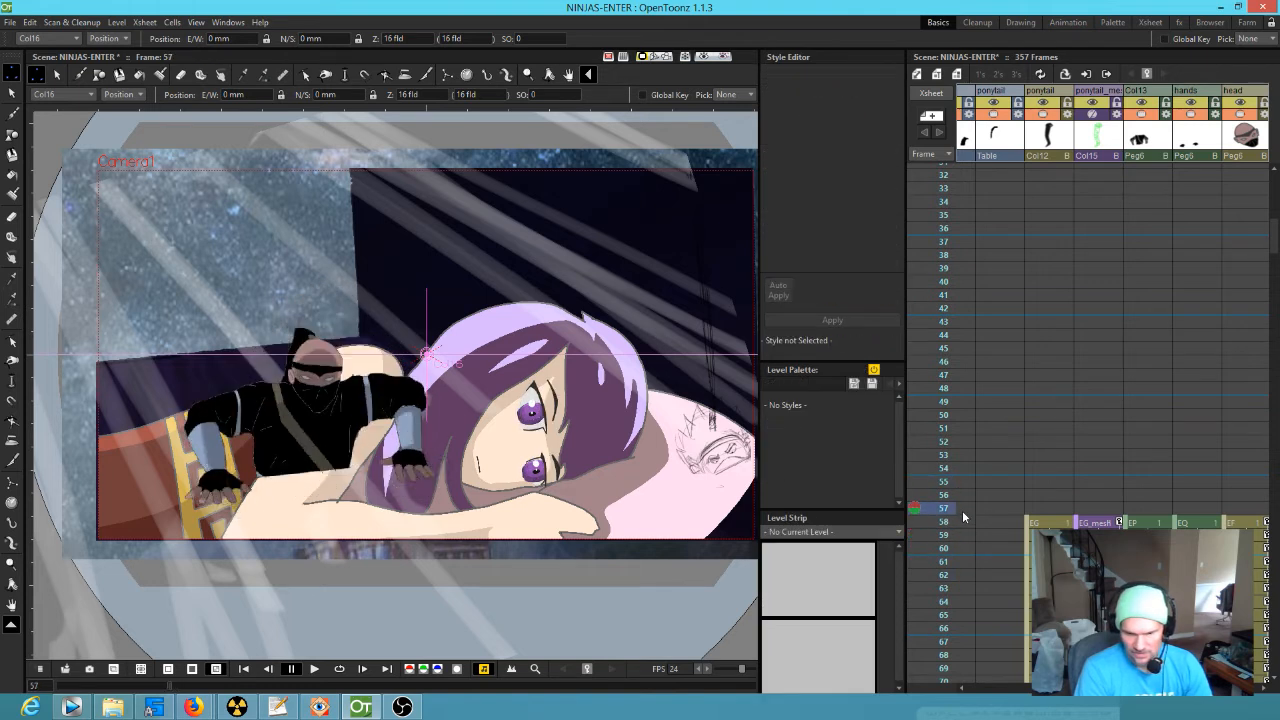
Step: Examine the background columns back to sky and FLOOR, and scrub back to frame 31
scroll(1067, 458, left, 1)
scroll(1069, 466, left, 5)
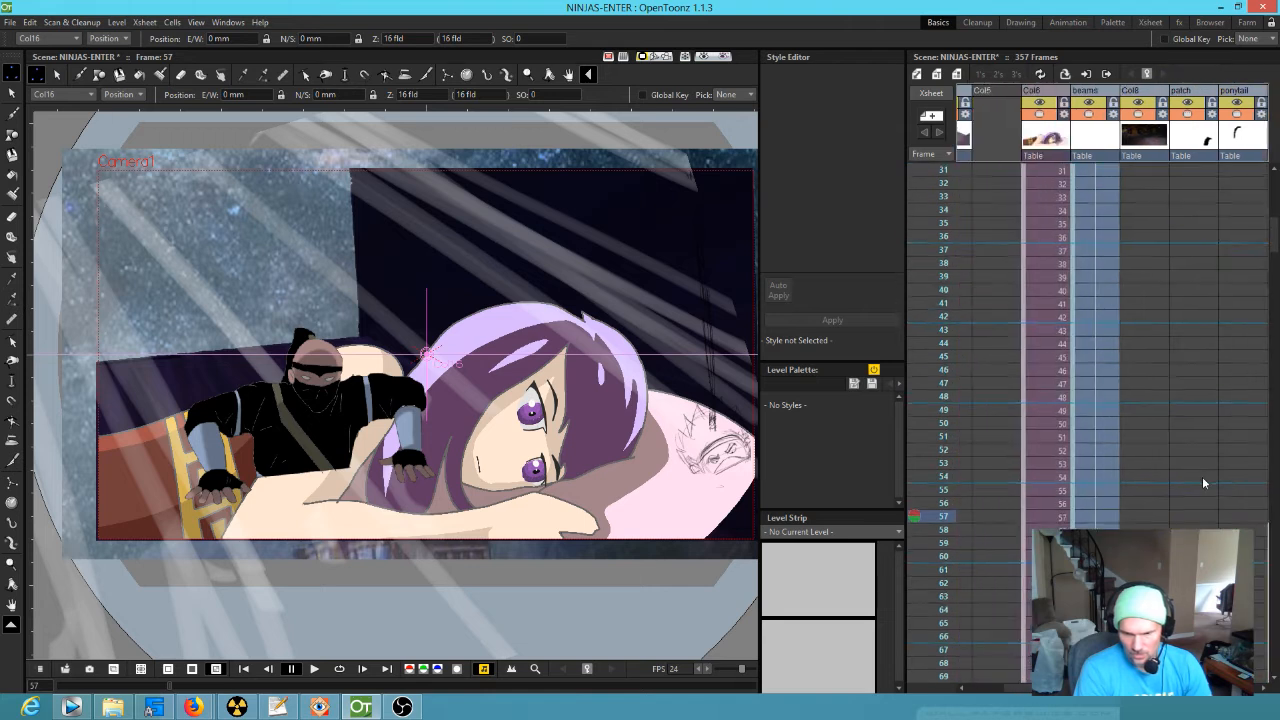
scroll(1060, 490, up, 3)
scroll(1053, 510, left, 3)
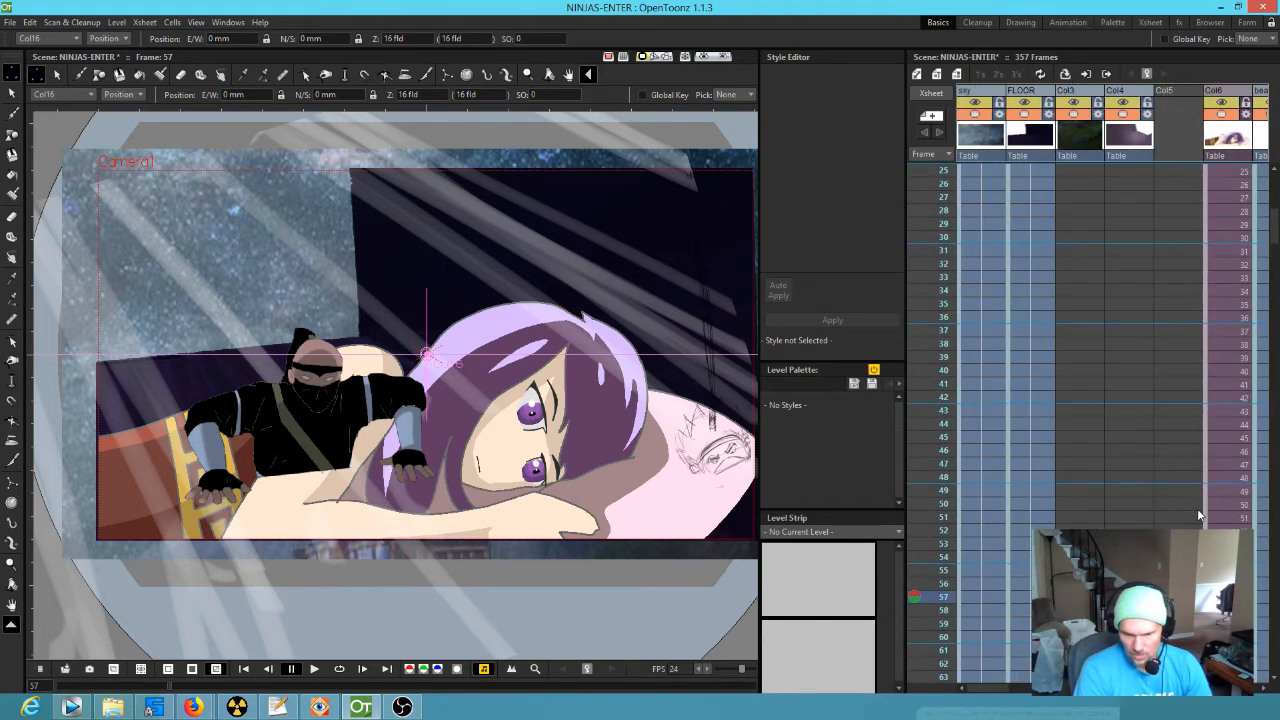
scroll(1109, 493, up, 1)
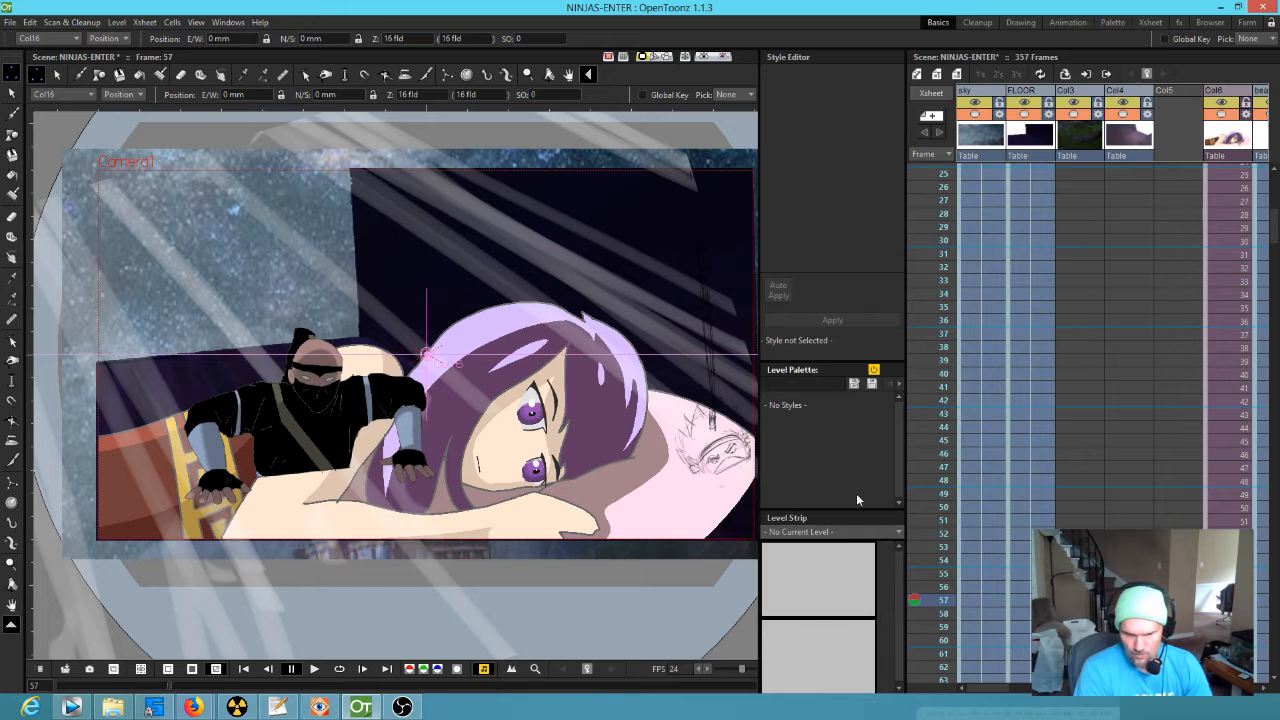
drag(946, 467, 946, 254)
Step: Locate the ninjas level in Col20 and toggle its camera visibility off and on to identify the entering ninja
scroll(1131, 380, right, 6)
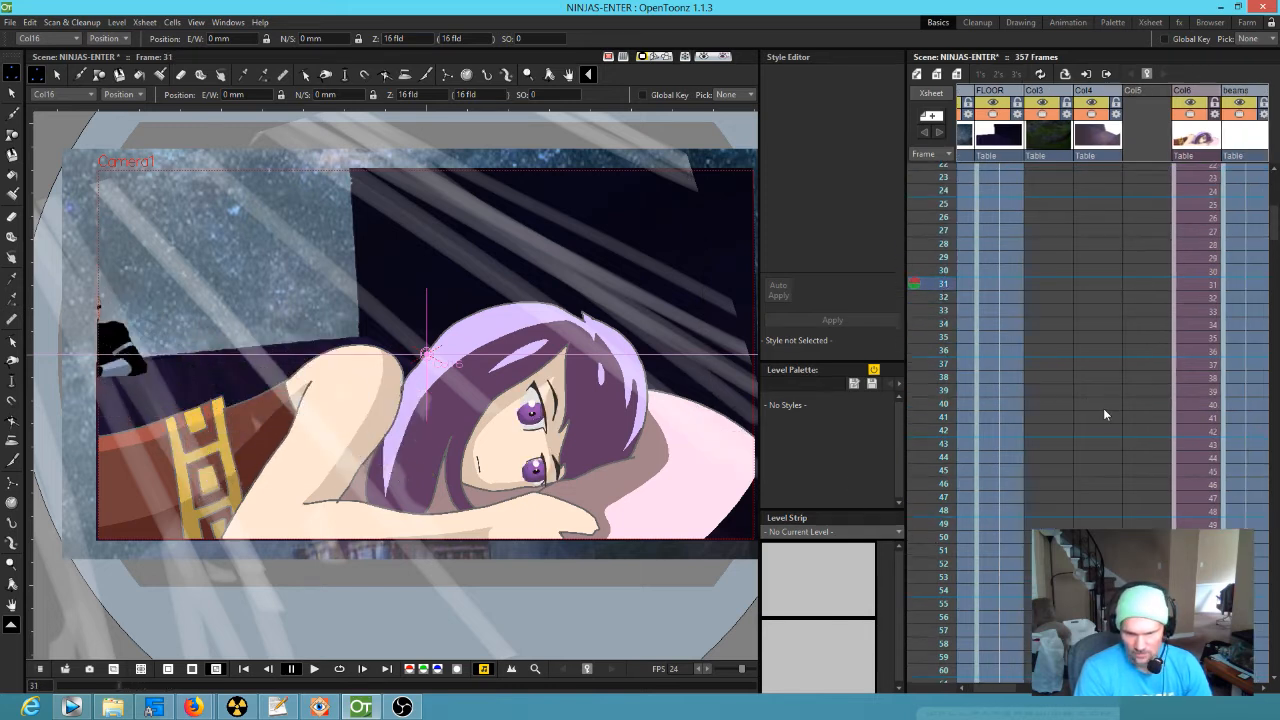
scroll(1211, 463, up, 1)
scroll(1211, 463, right, 5)
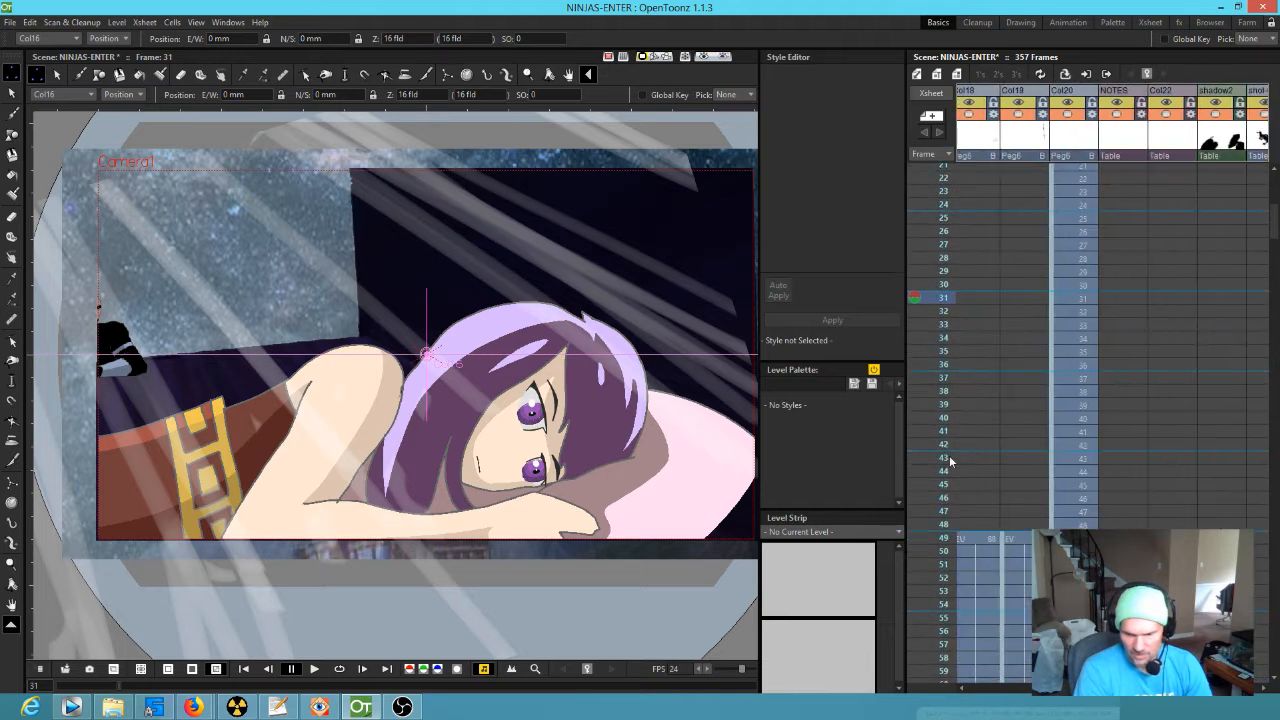
scroll(1136, 392, up, 3)
click(1085, 117)
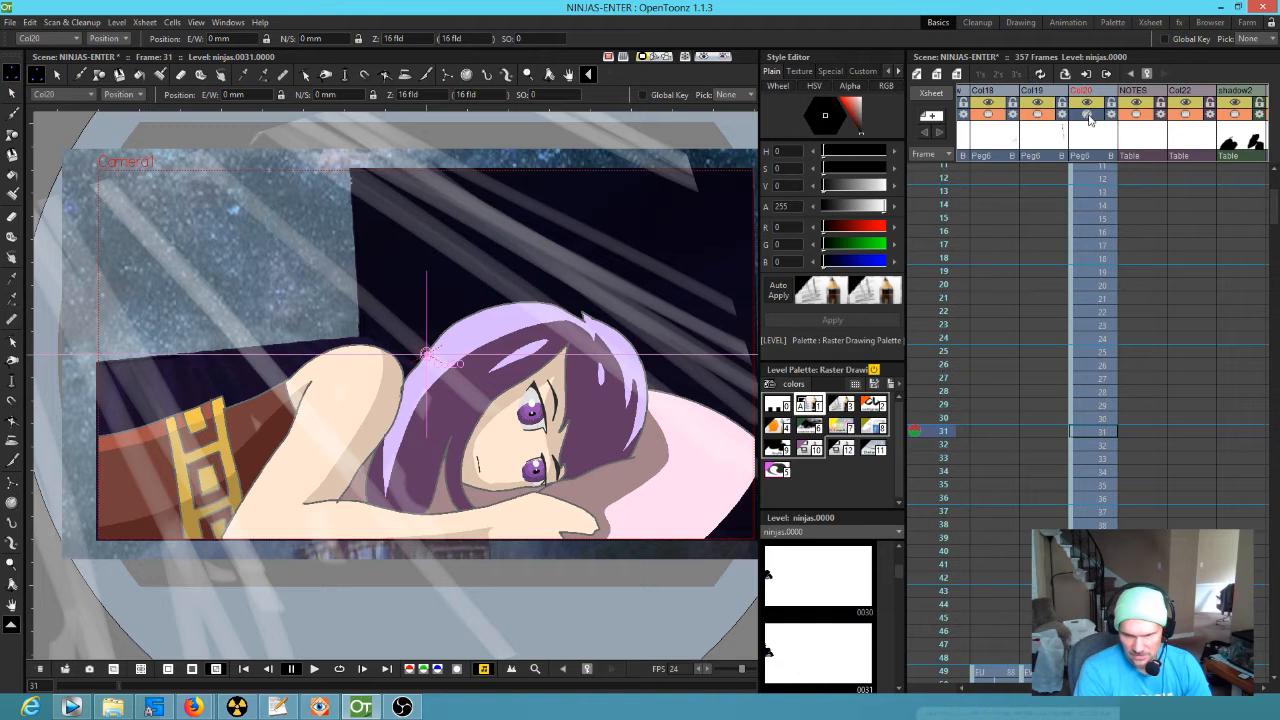
scroll(1147, 296, up, 4)
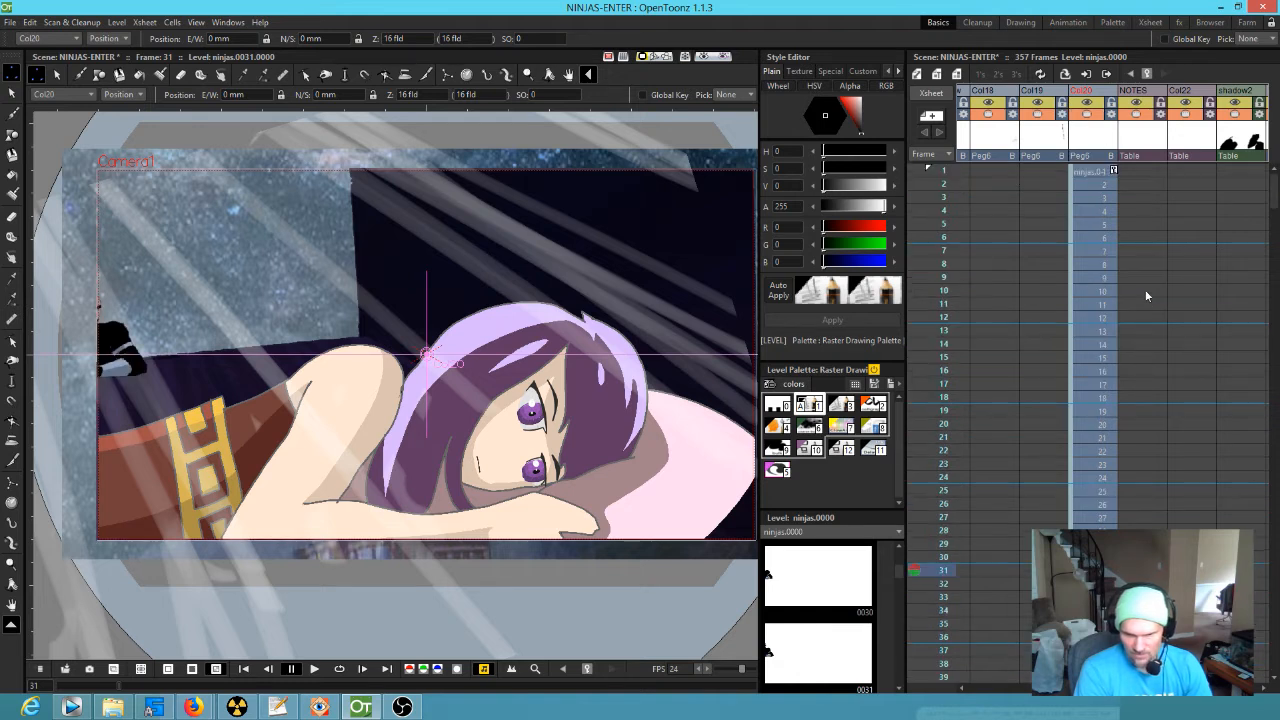
Step: Select the first ninjas cell in Col20 and the empty Col16 cell at frame 95 to check the ninja's cells
click(1072, 174)
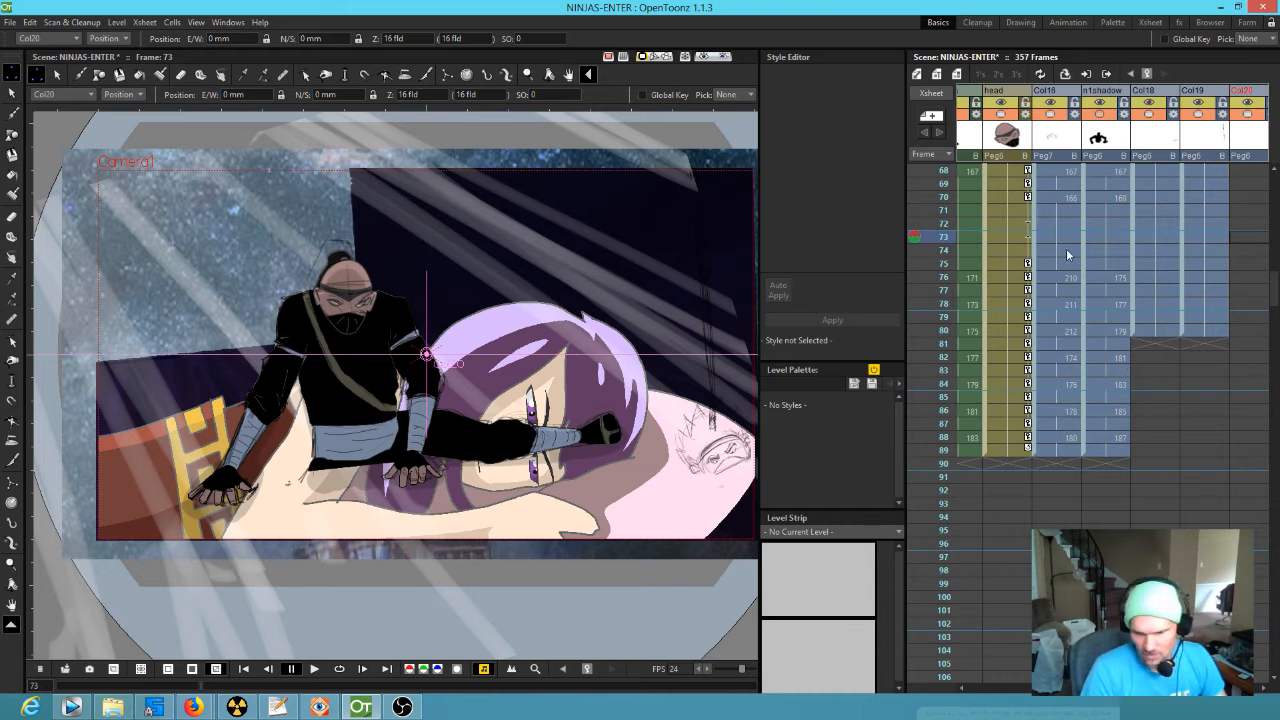
click(1065, 529)
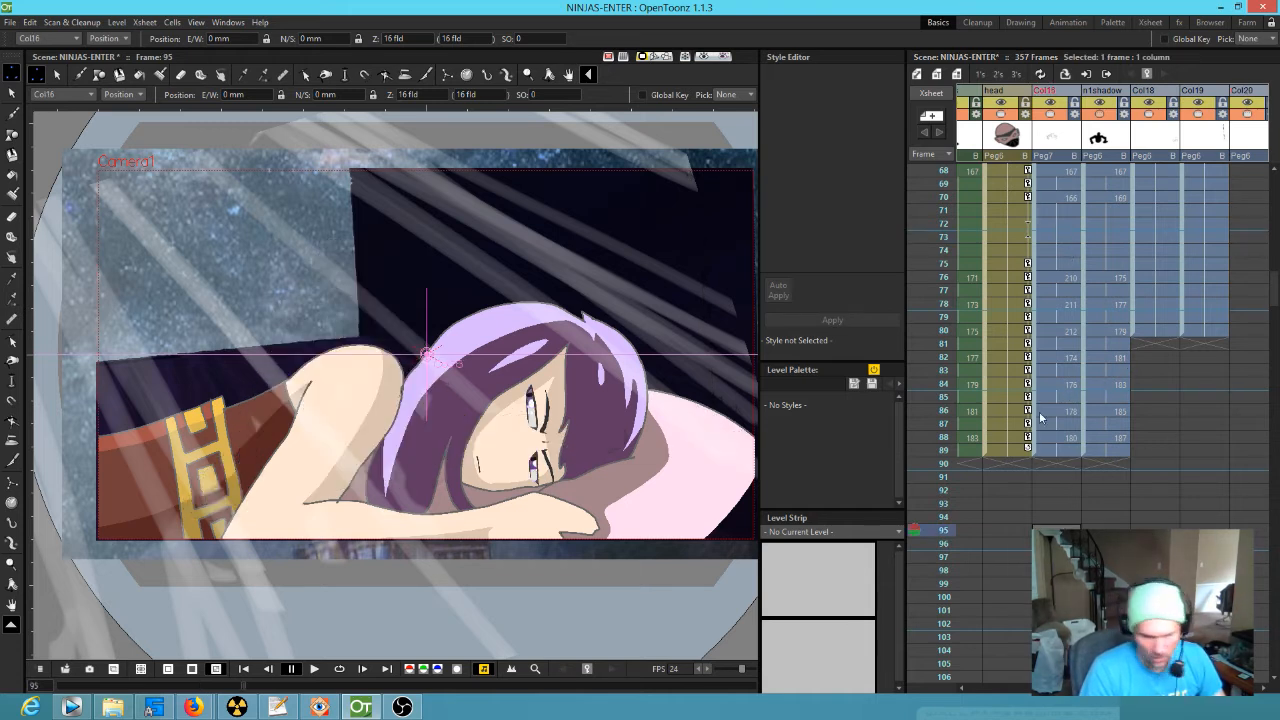
Step: Undo the removal of the red line column and the explosion of the ninja's sub-xsheet
click(1054, 332)
key(ctrl+z)
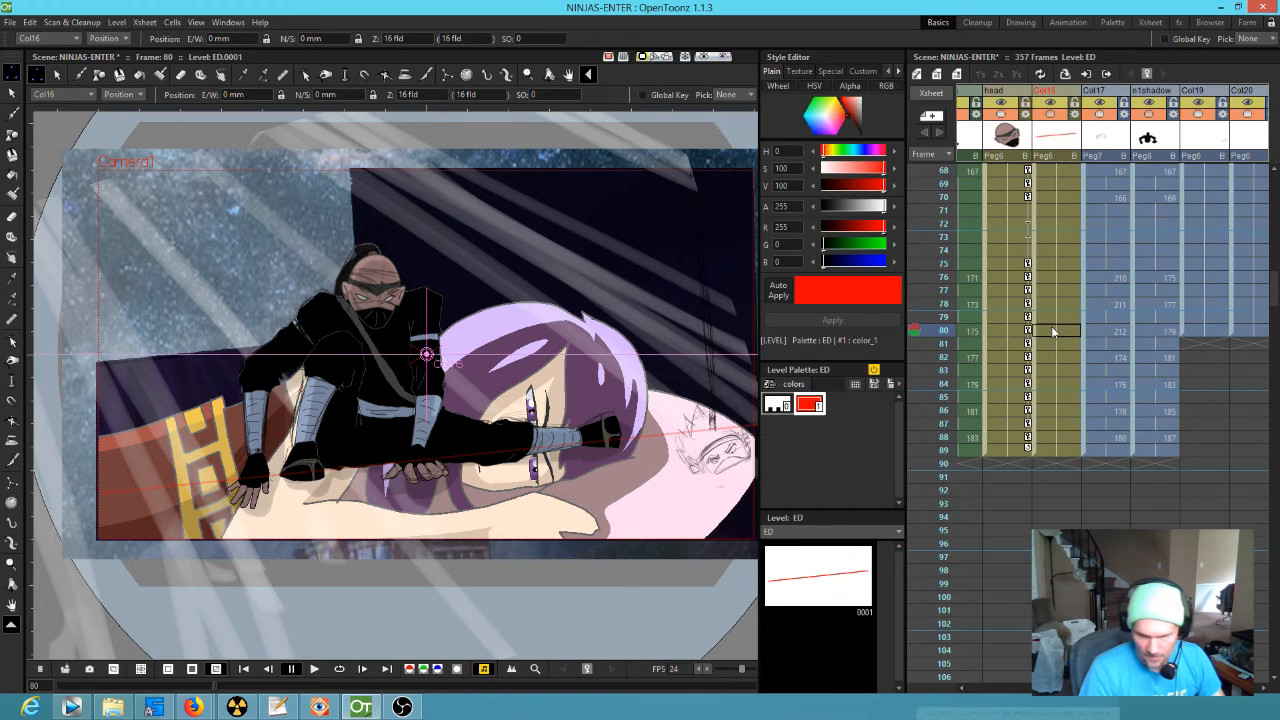
scroll(1060, 330, up, 7)
scroll(1050, 380, left, 2)
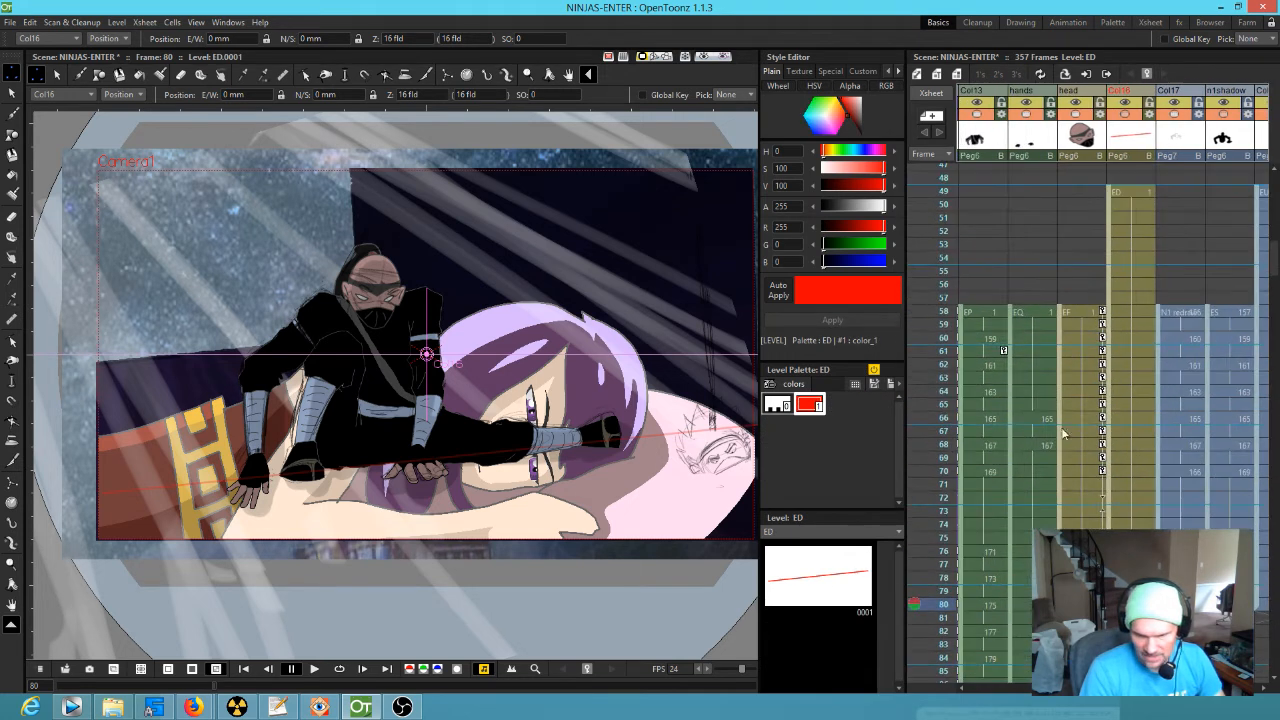
key(ctrl+z)
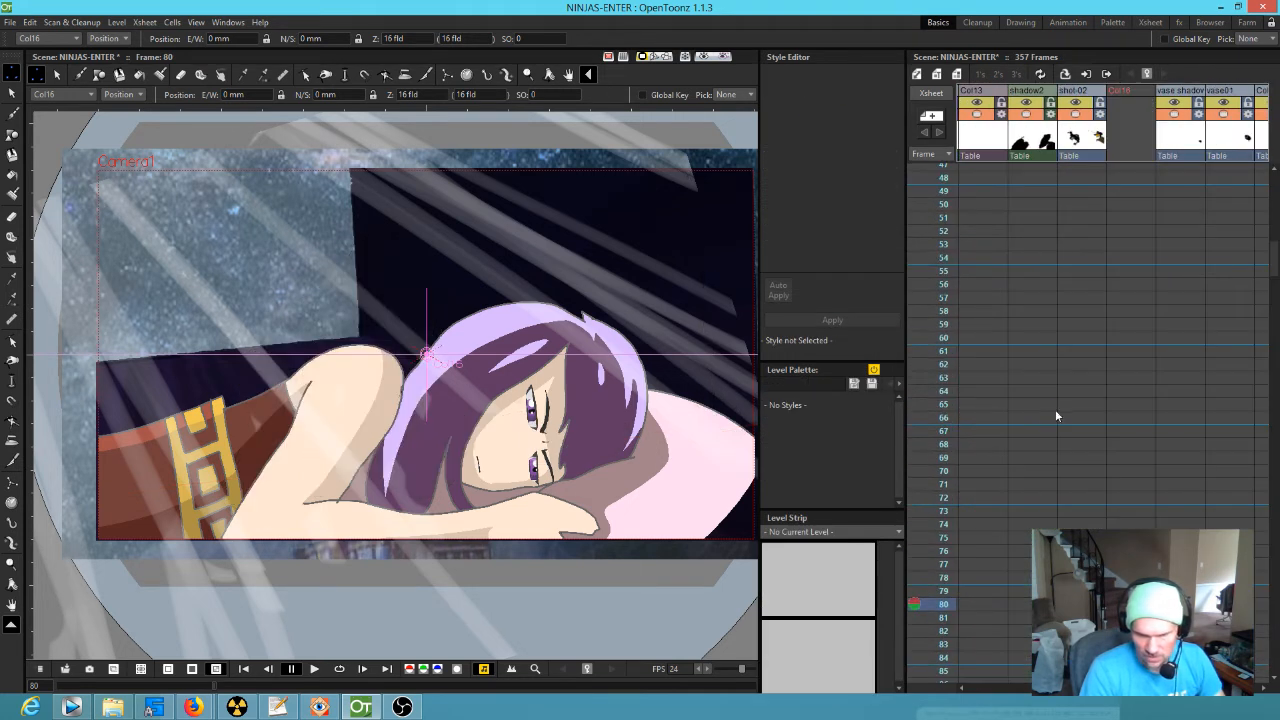
Step: Look through the main xsheet's columns and scrub the scene between frames 71 and 124, ending at frame 119
scroll(1098, 385, down, 14)
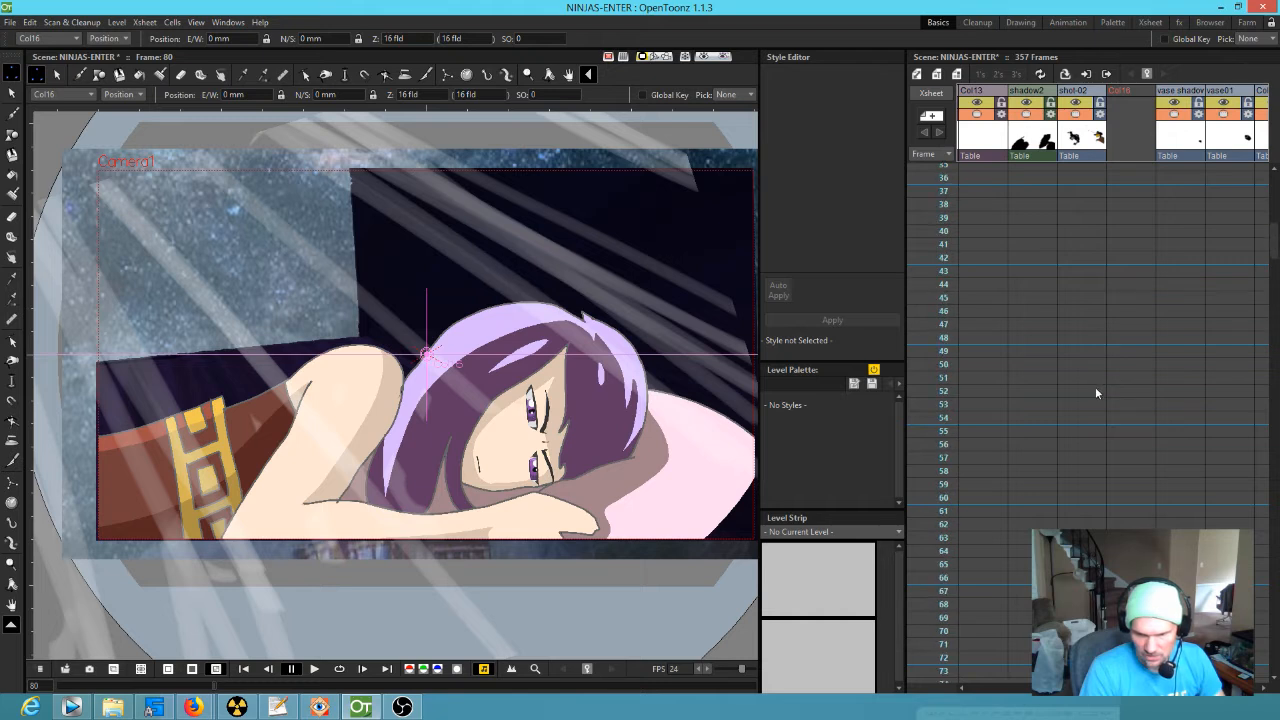
scroll(1097, 404, down, 20)
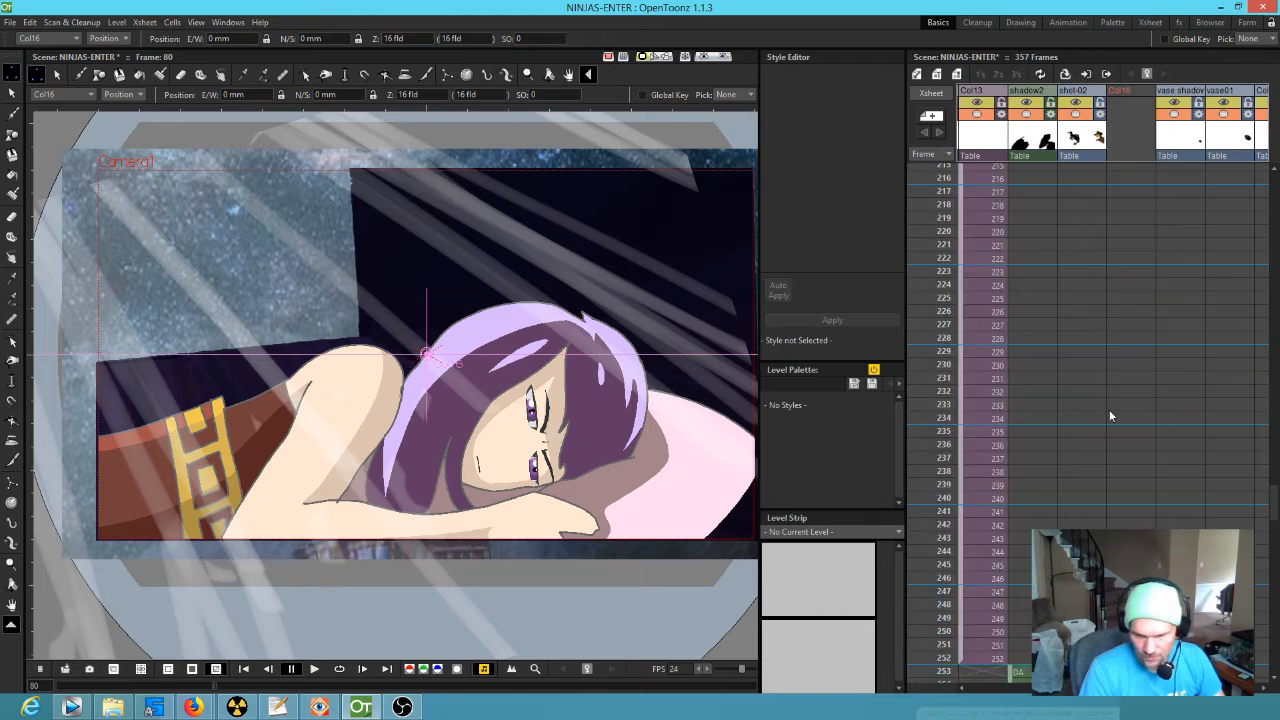
drag(928, 338, 893, 267)
scroll(971, 368, right, 3)
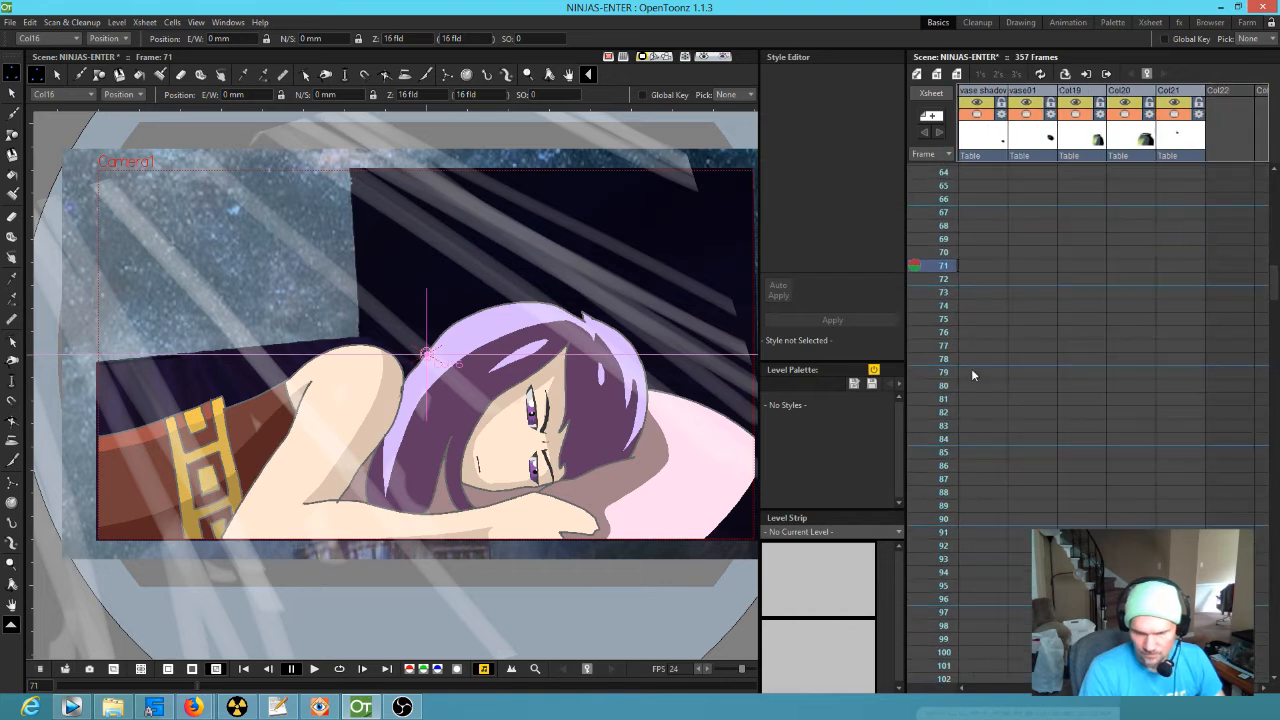
scroll(1200, 385, left, 10)
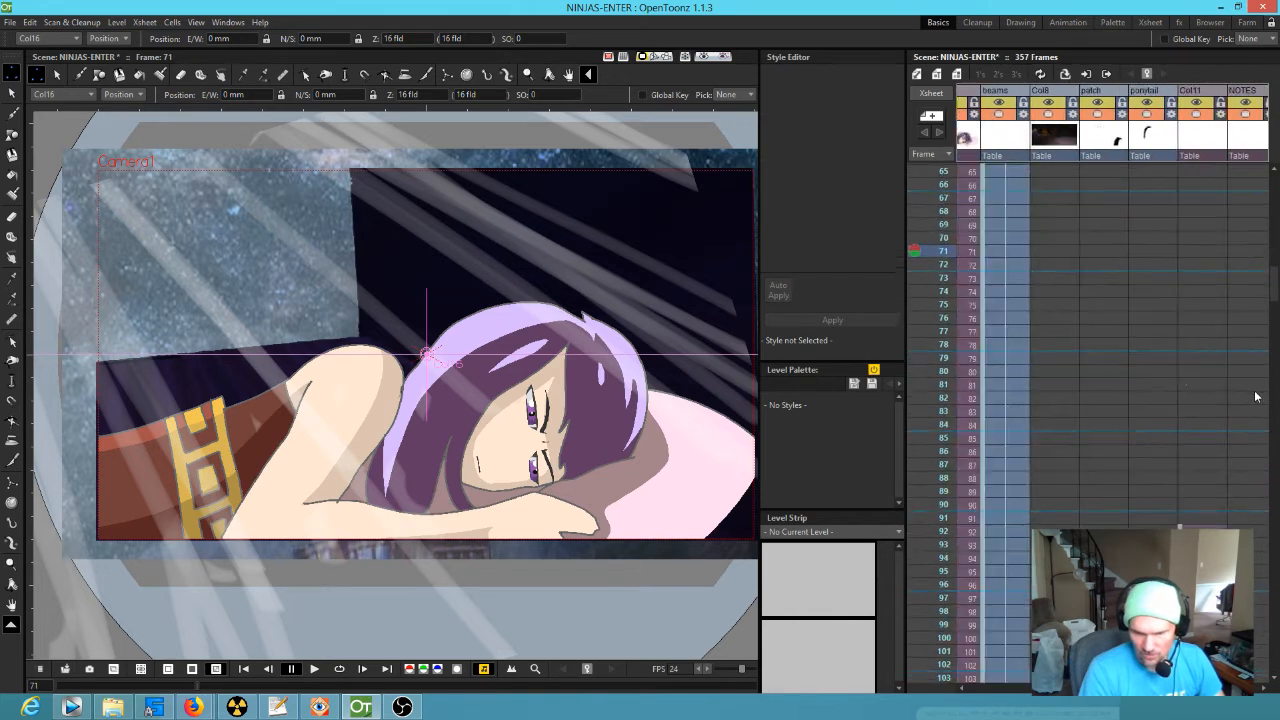
scroll(1100, 310, left, 2)
scroll(1025, 248, up, 1)
mouse_move(938, 182)
mouse_down()
mouse_move(910, 660)
mouse_move(888, 620)
mouse_move(918, 380)
mouse_move(971, 518)
mouse_move(935, 405)
mouse_move(931, 327)
mouse_up()
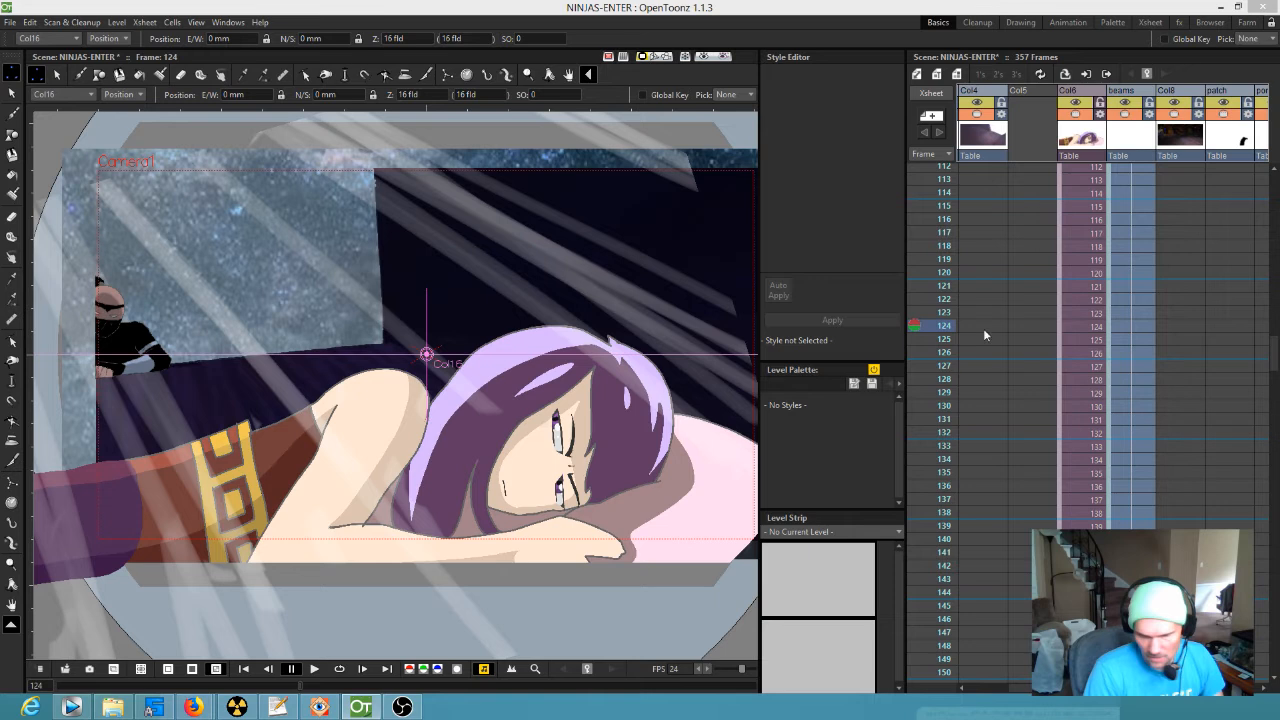
drag(950, 330, 913, 265)
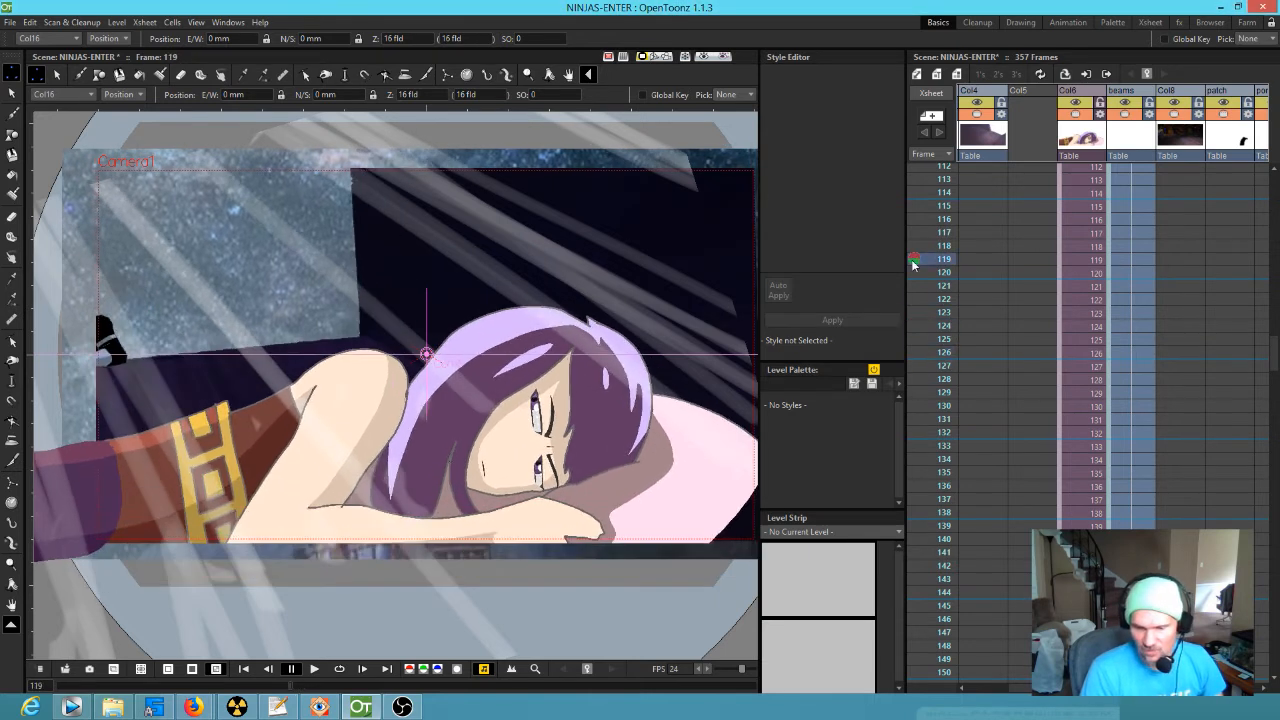
Step: Locate the sub_35 sub-xsheet in Col11 and select its first cell at frame 92
scroll(1041, 348, up, 10)
scroll(1025, 465, right, 5)
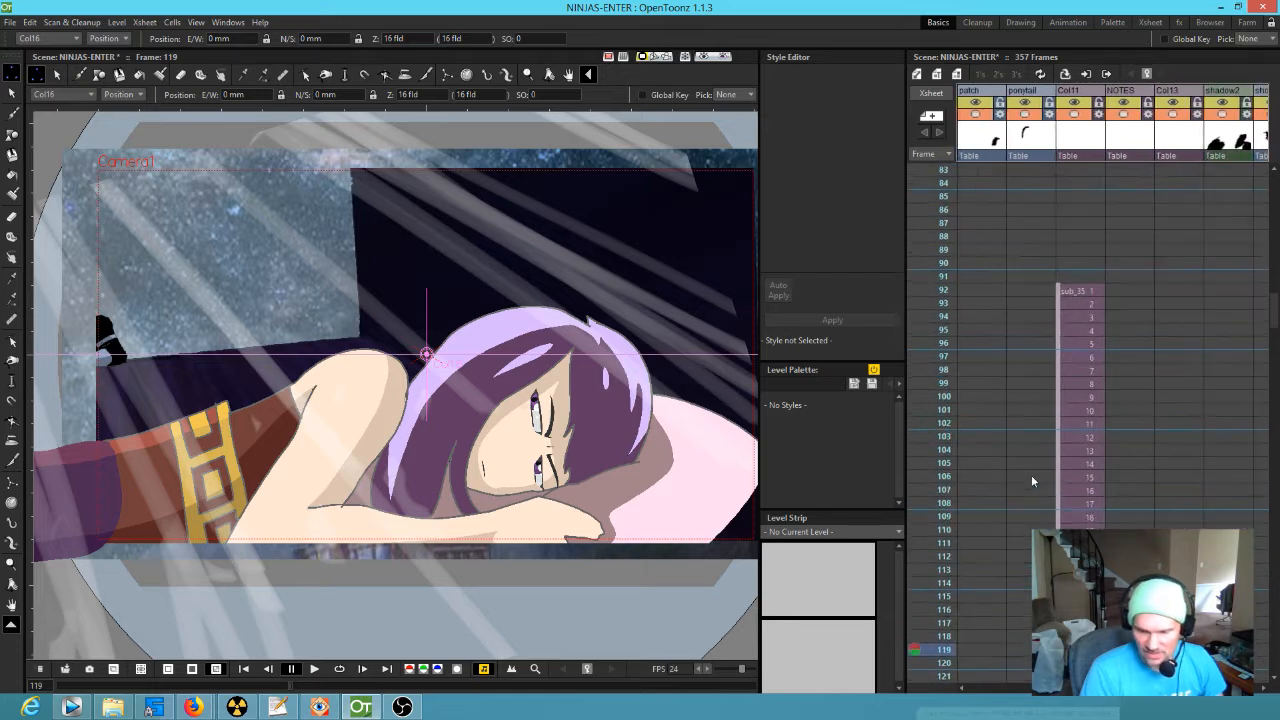
click(1080, 292)
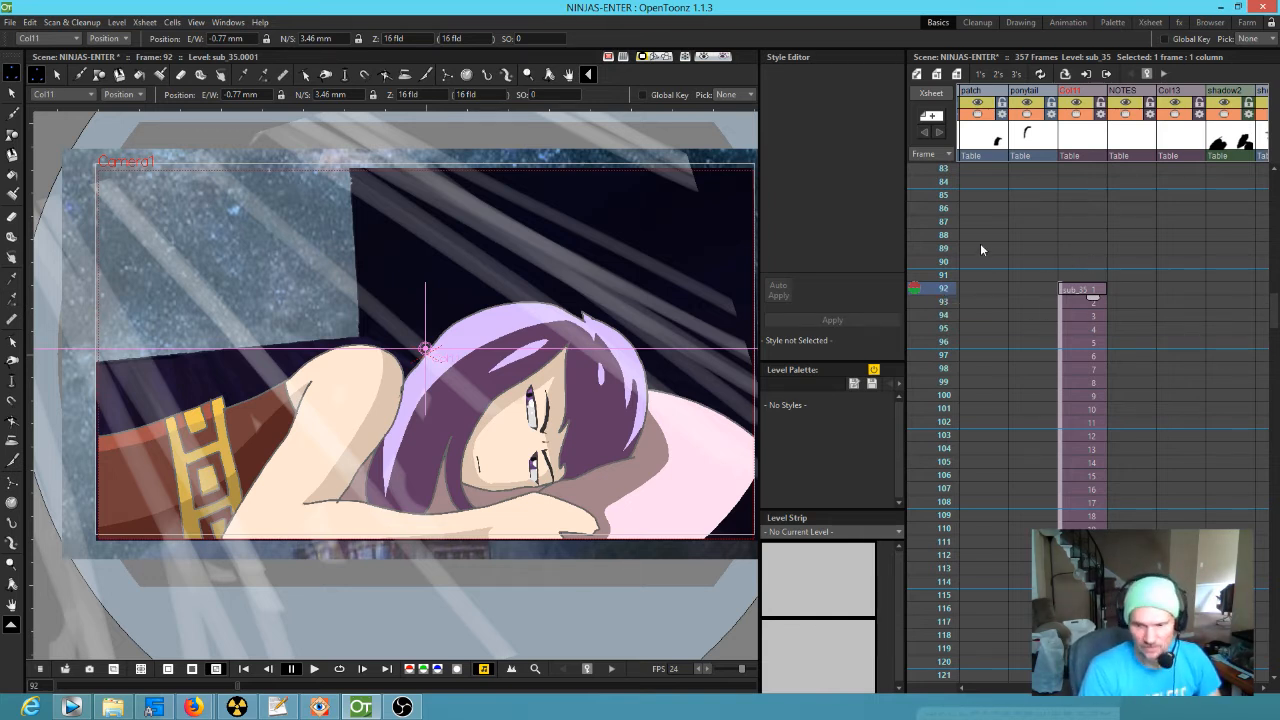
click(947, 289)
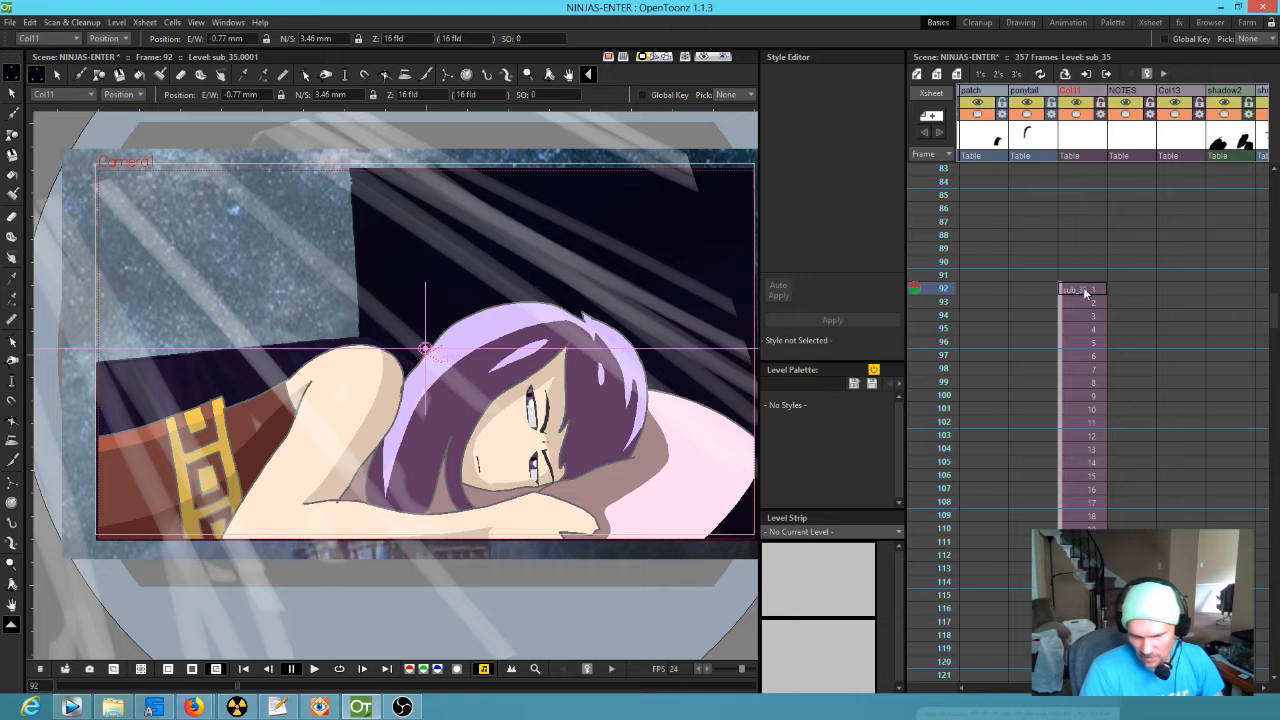
click(1080, 341)
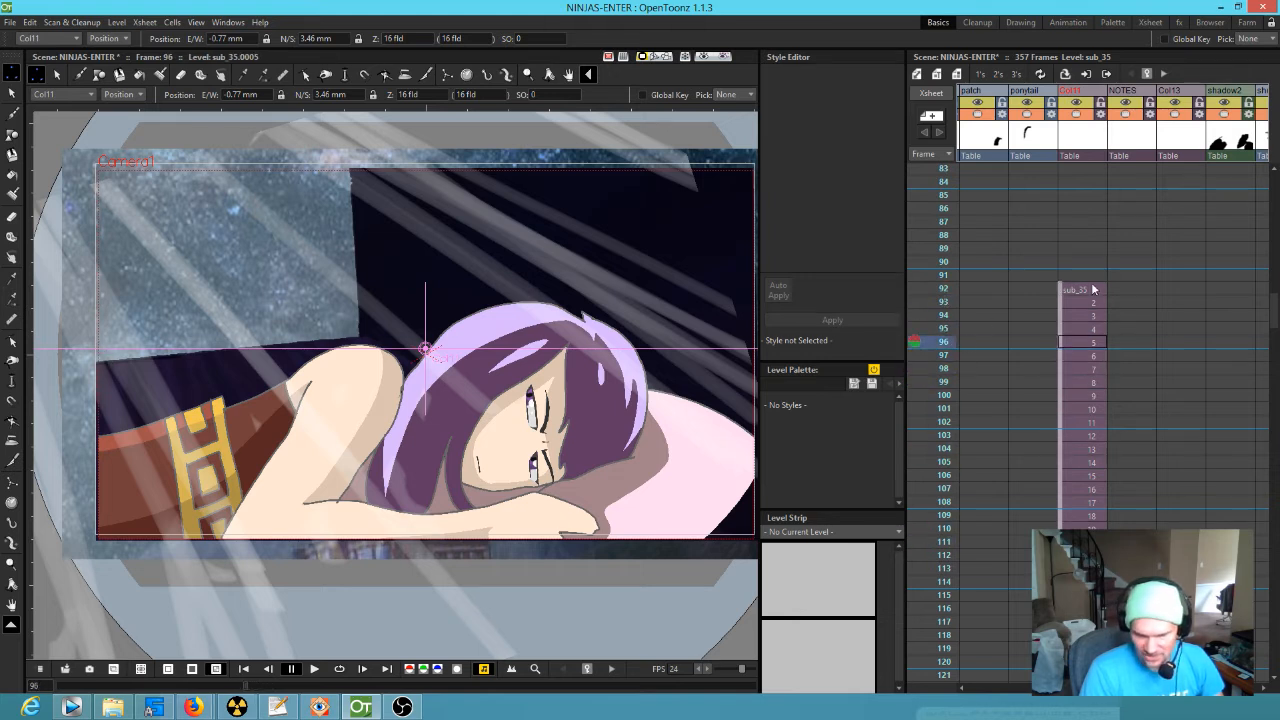
click(1090, 290)
right_click(1084, 131)
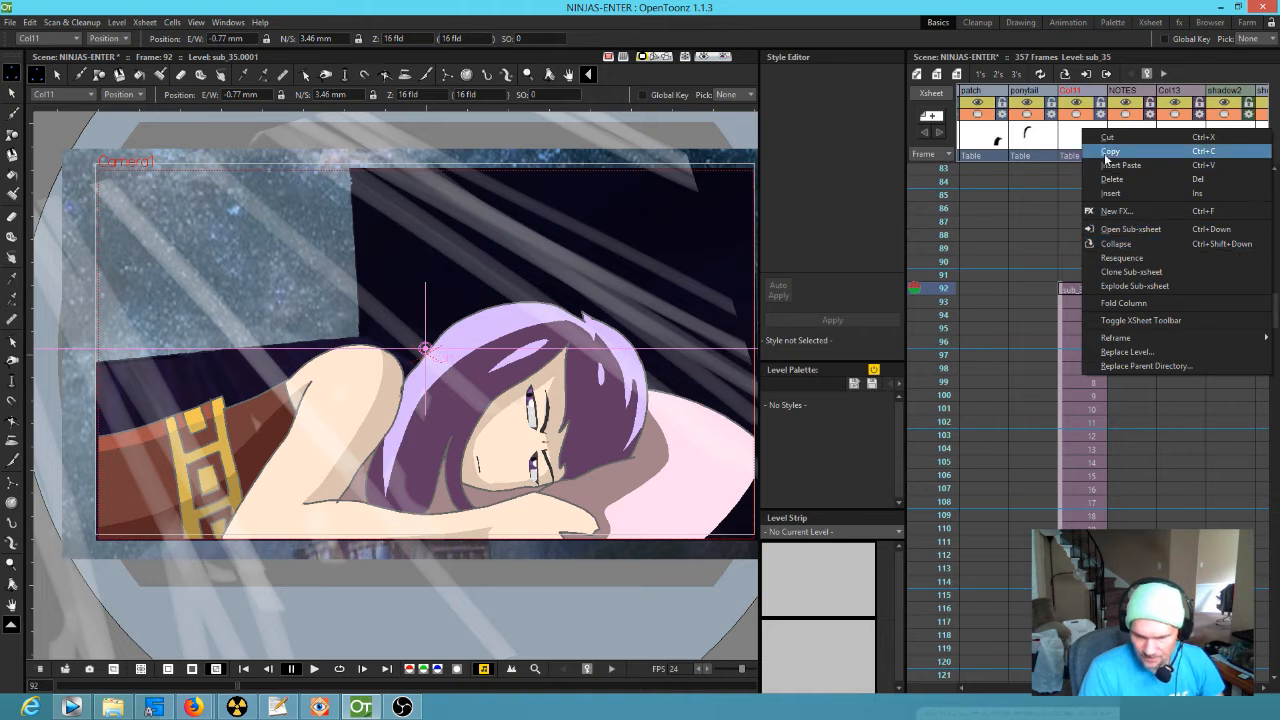
key(Escape)
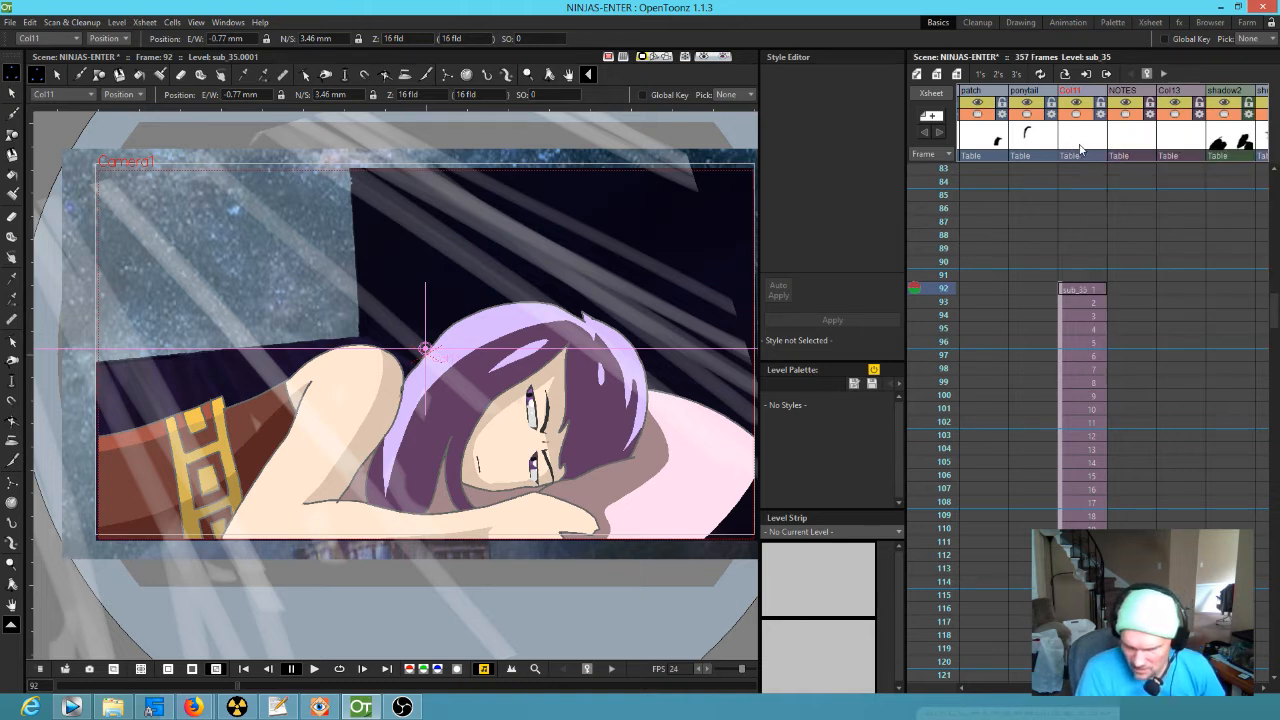
Step: Explode the sub-xsheet in Col11, bringing the relevant pegbars into the main xsheet
scroll(1258, 163, left, 3)
scroll(1258, 163, right, 3)
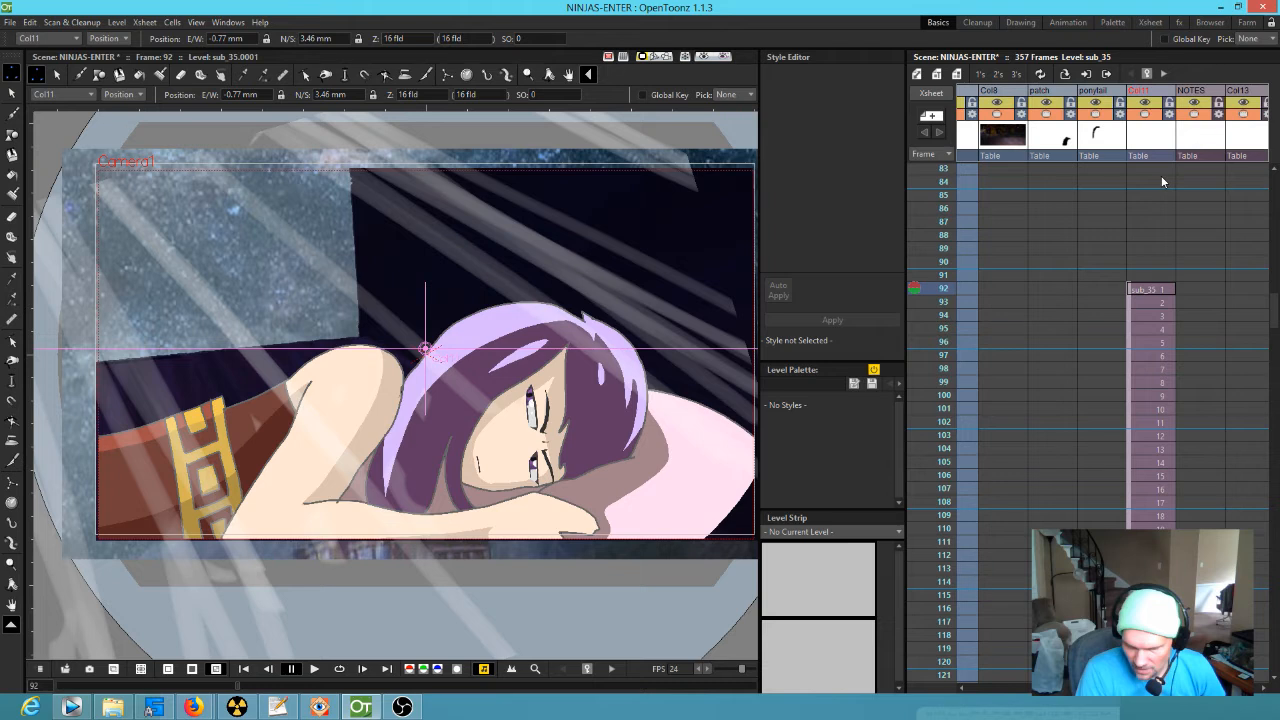
scroll(1161, 181, right, 2)
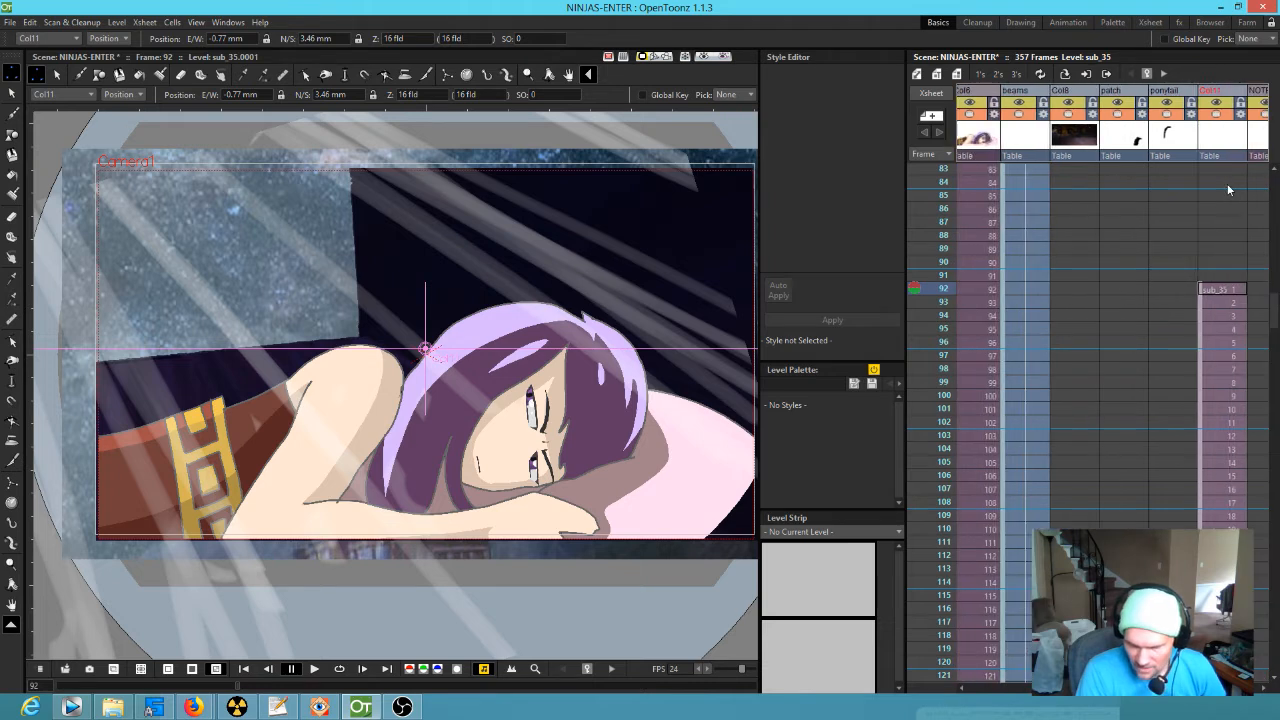
scroll(1146, 187, right, 1)
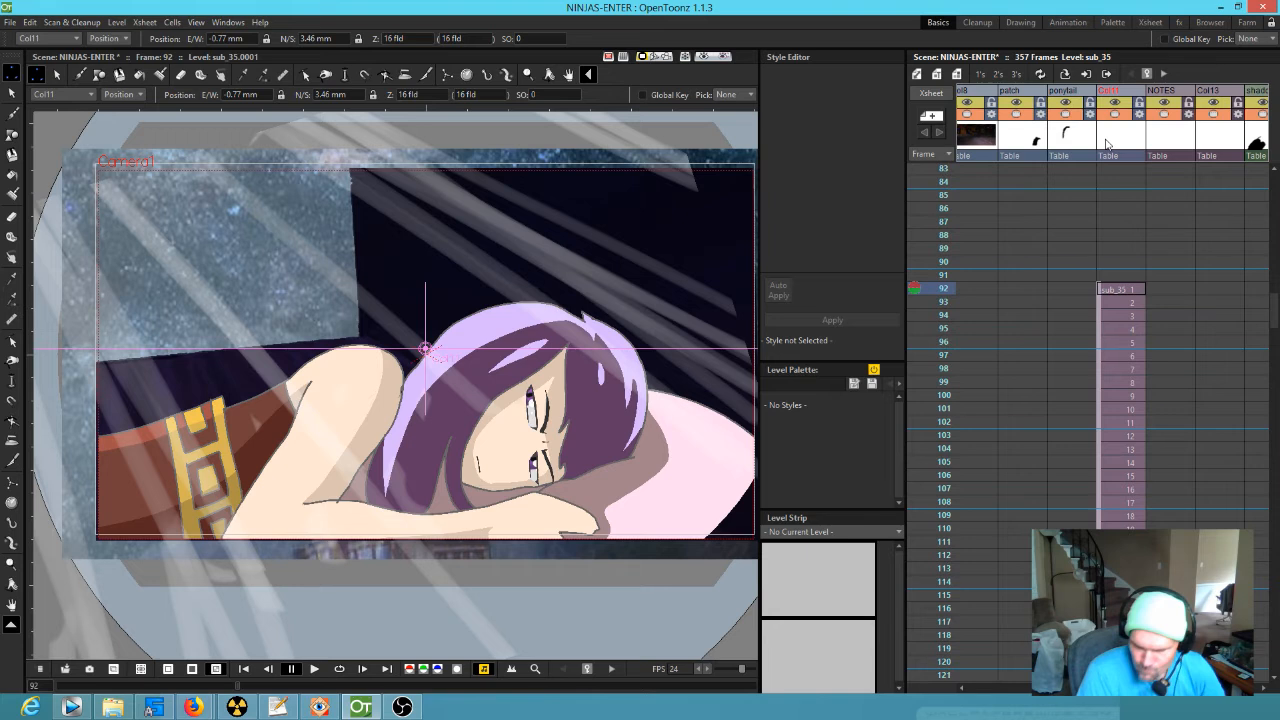
right_click(1114, 142)
click(1115, 138)
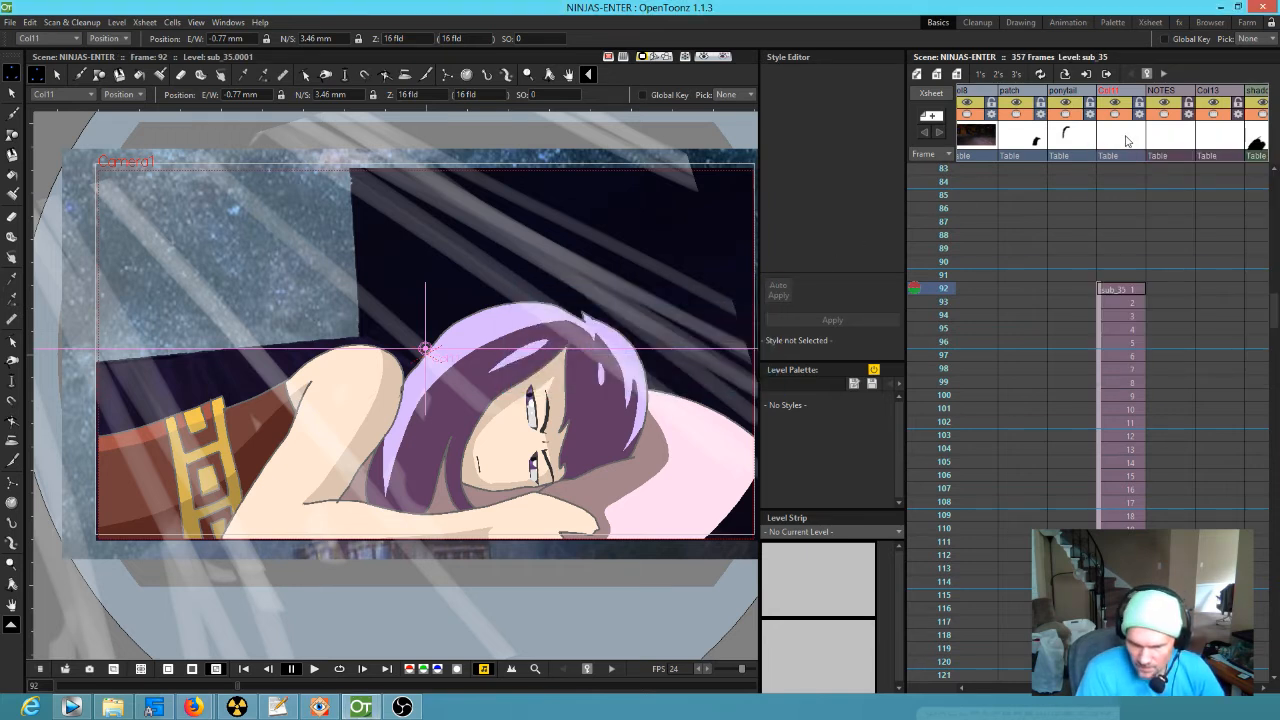
right_click(1127, 141)
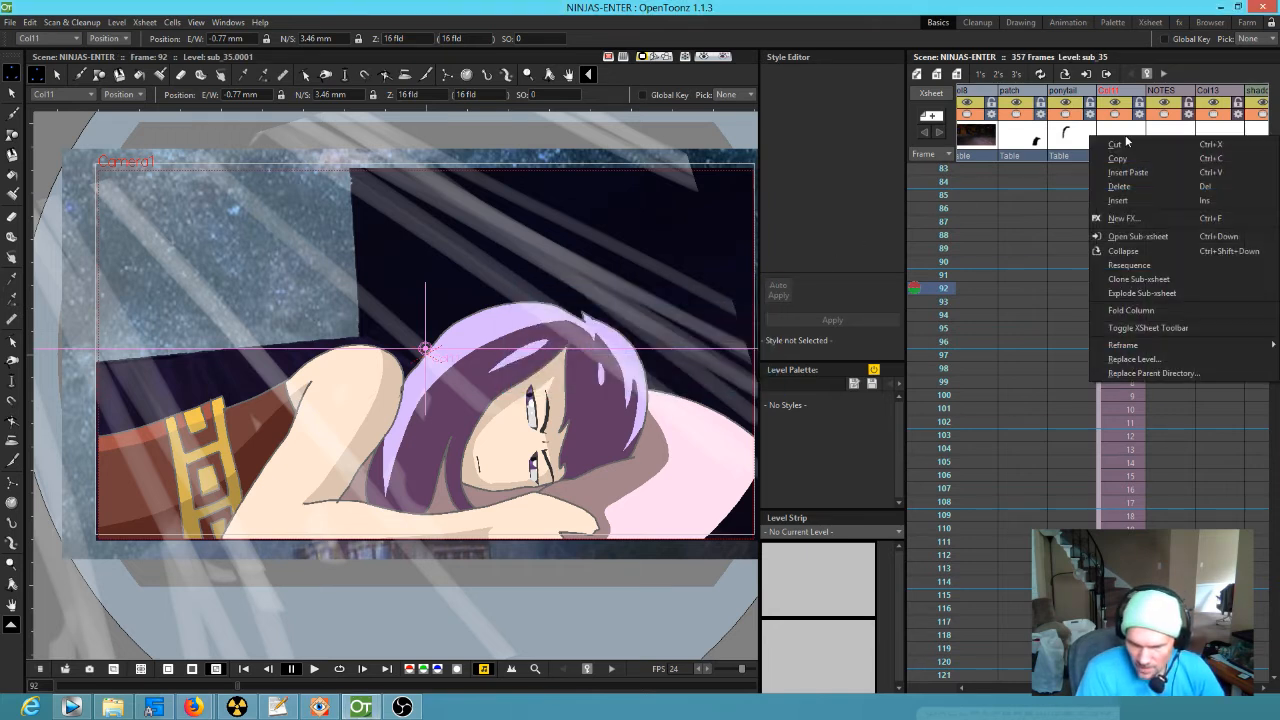
click(1127, 293)
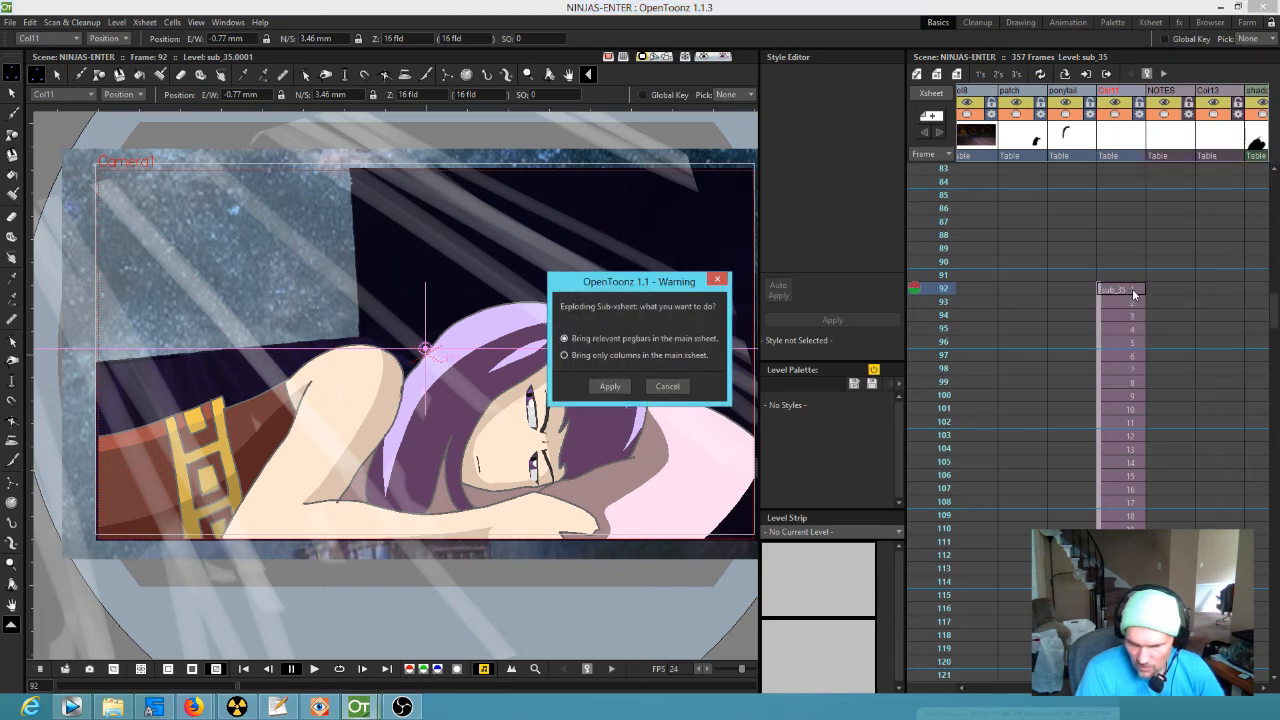
click(610, 387)
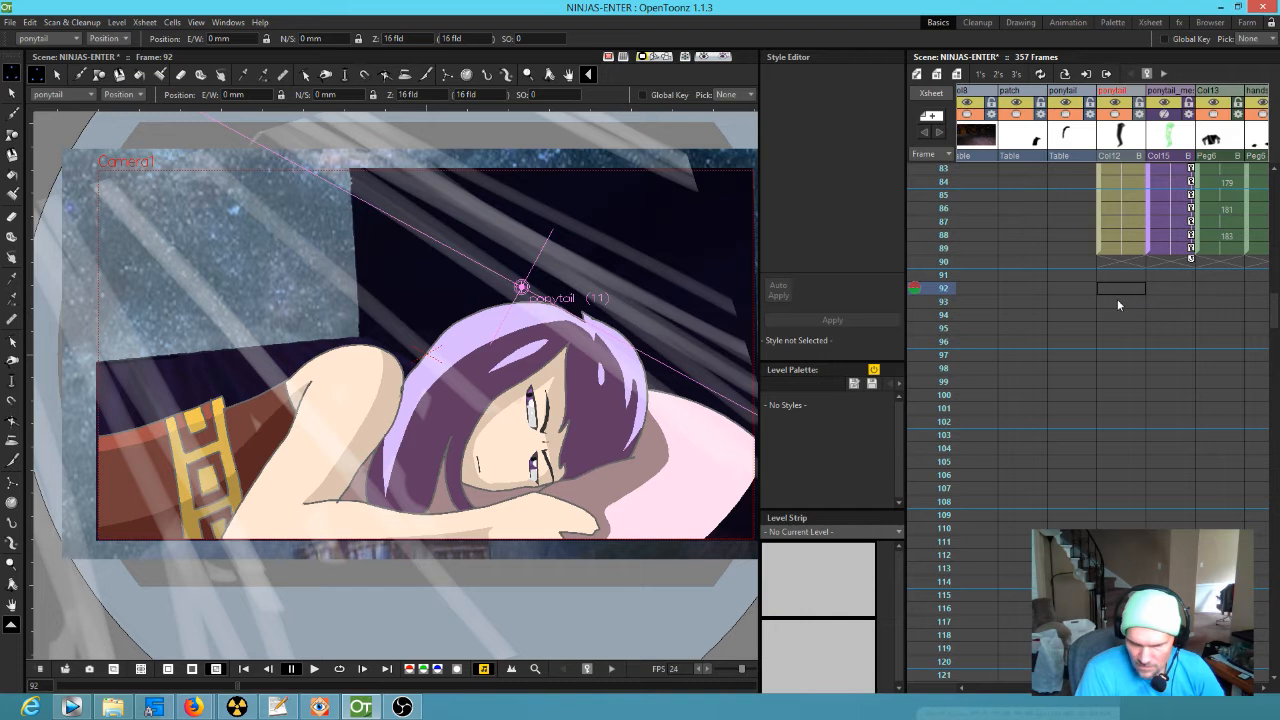
Step: Examine where the exploded columns start and scrub the scene from frame 1 to 16
scroll(1118, 297, up, 5)
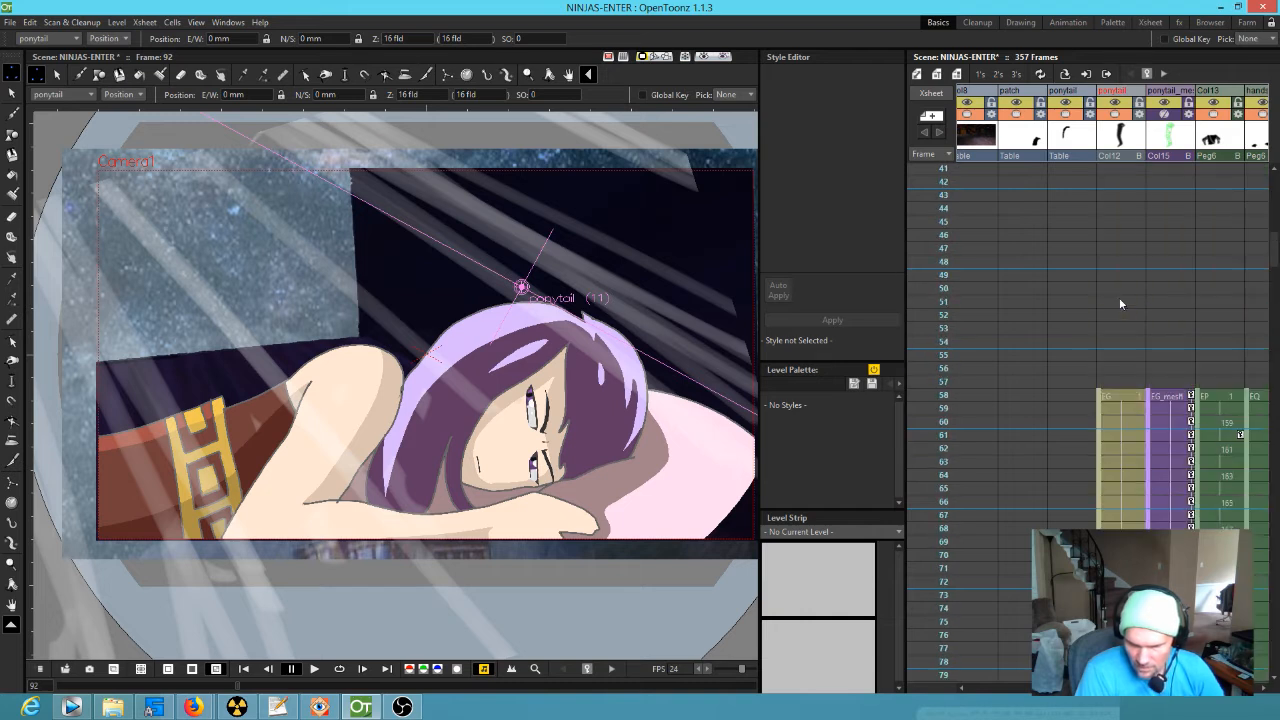
scroll(1119, 303, up, 1)
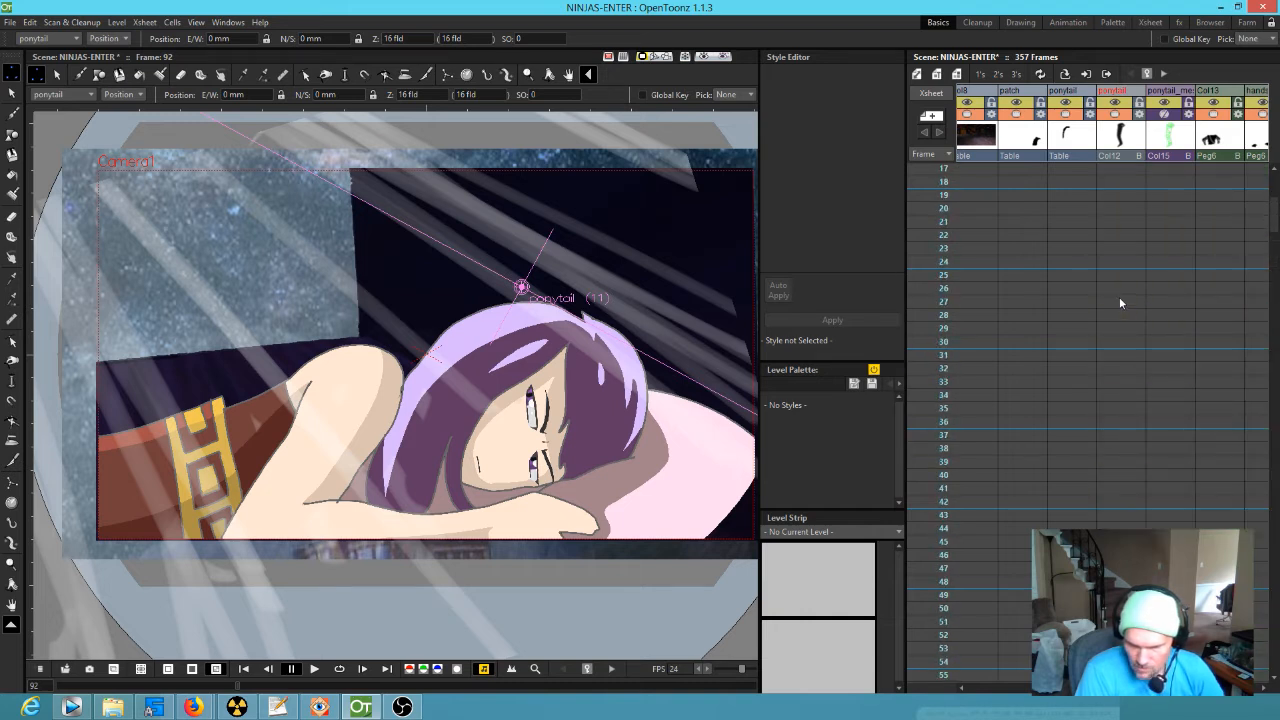
scroll(1120, 303, up, 5)
scroll(1119, 297, right, 5)
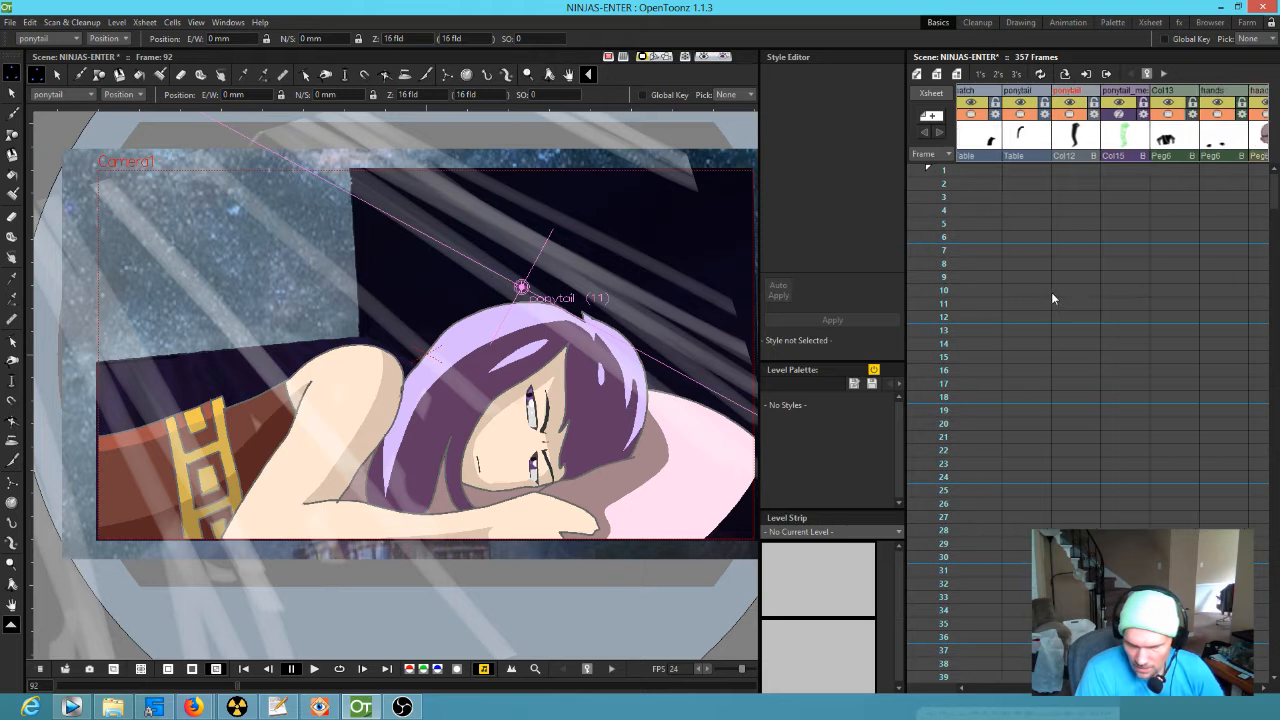
scroll(1129, 305, right, 3)
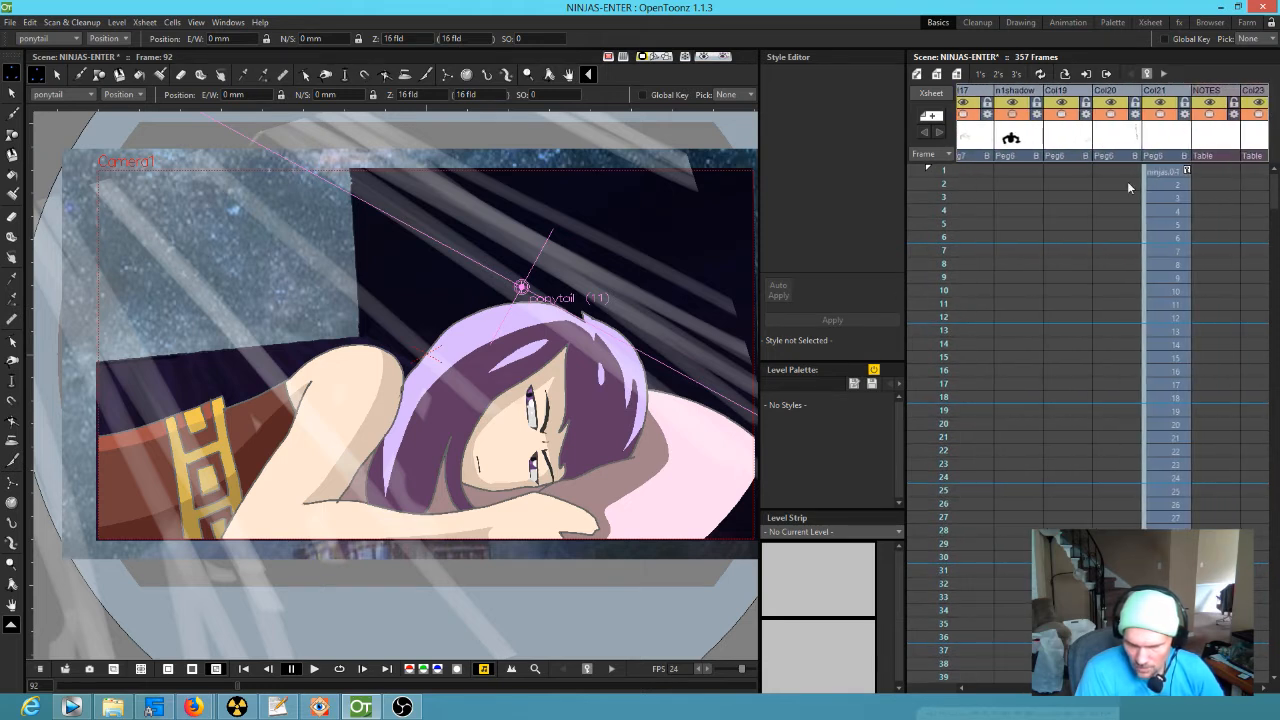
drag(940, 170, 935, 370)
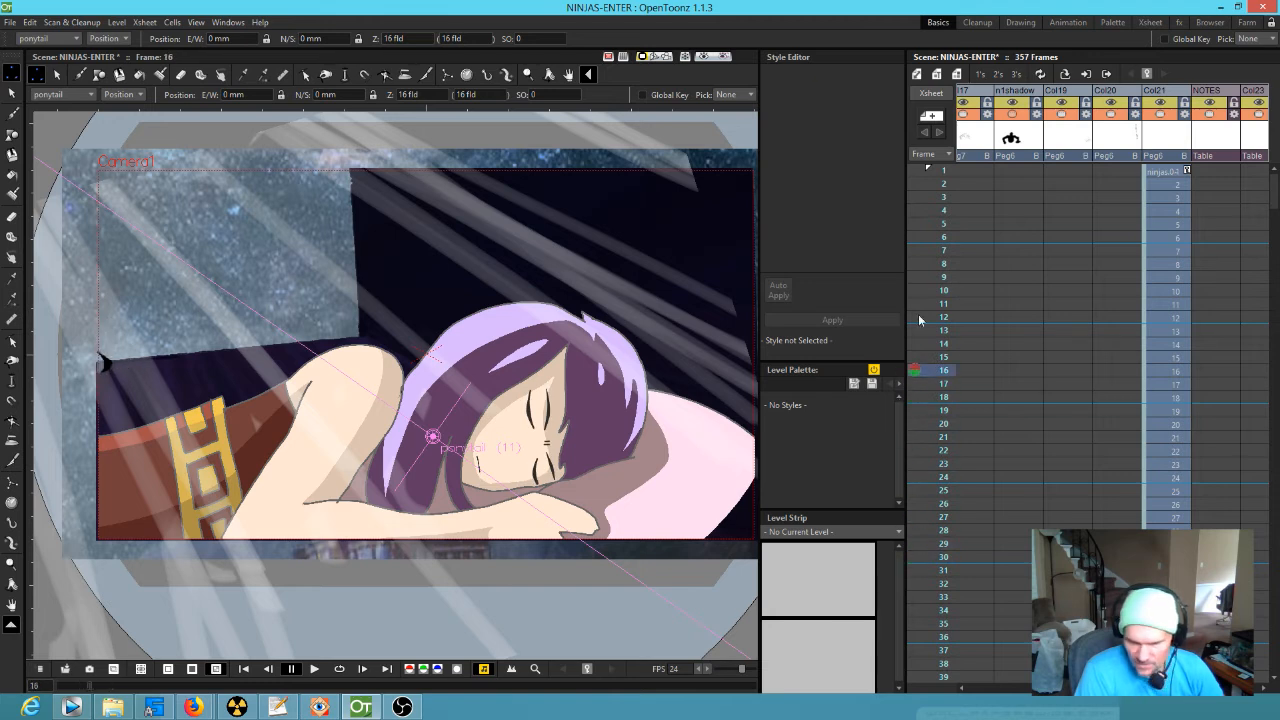
Step: Select the first ninjas cell in Col21 and check the columns on either side of it
click(1163, 175)
scroll(1222, 225, right, 1)
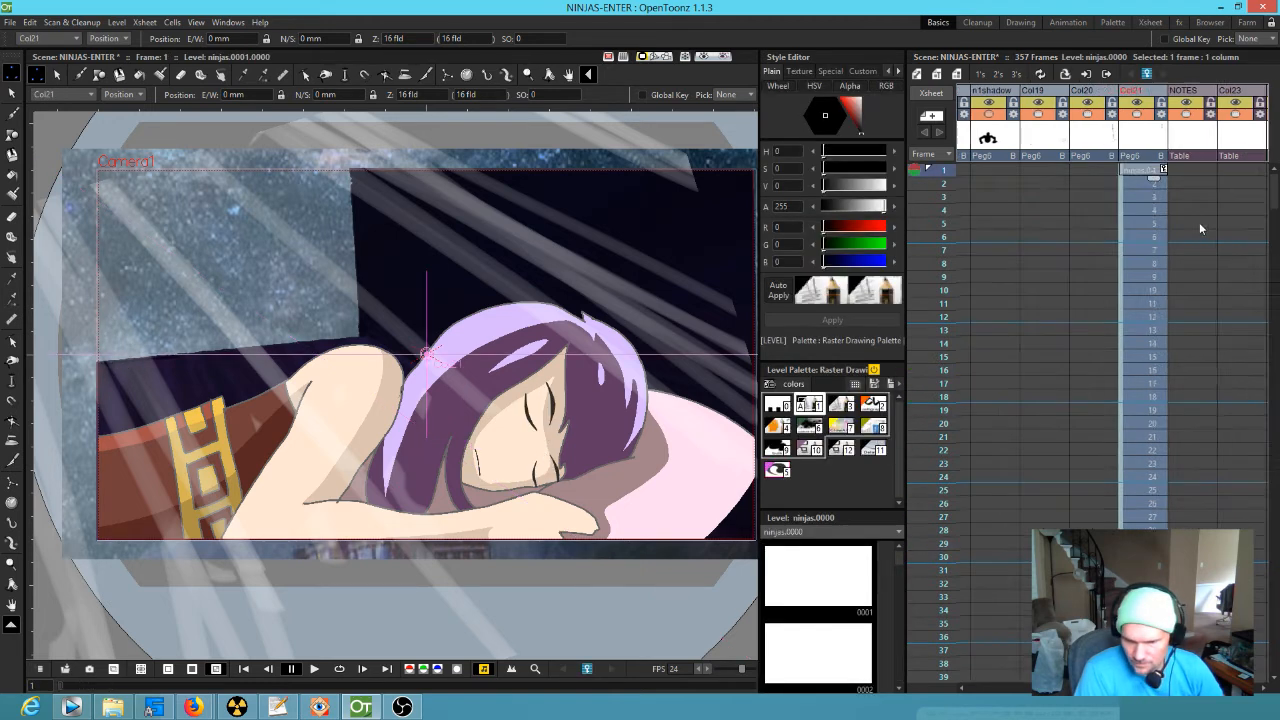
scroll(1169, 285, left, 1)
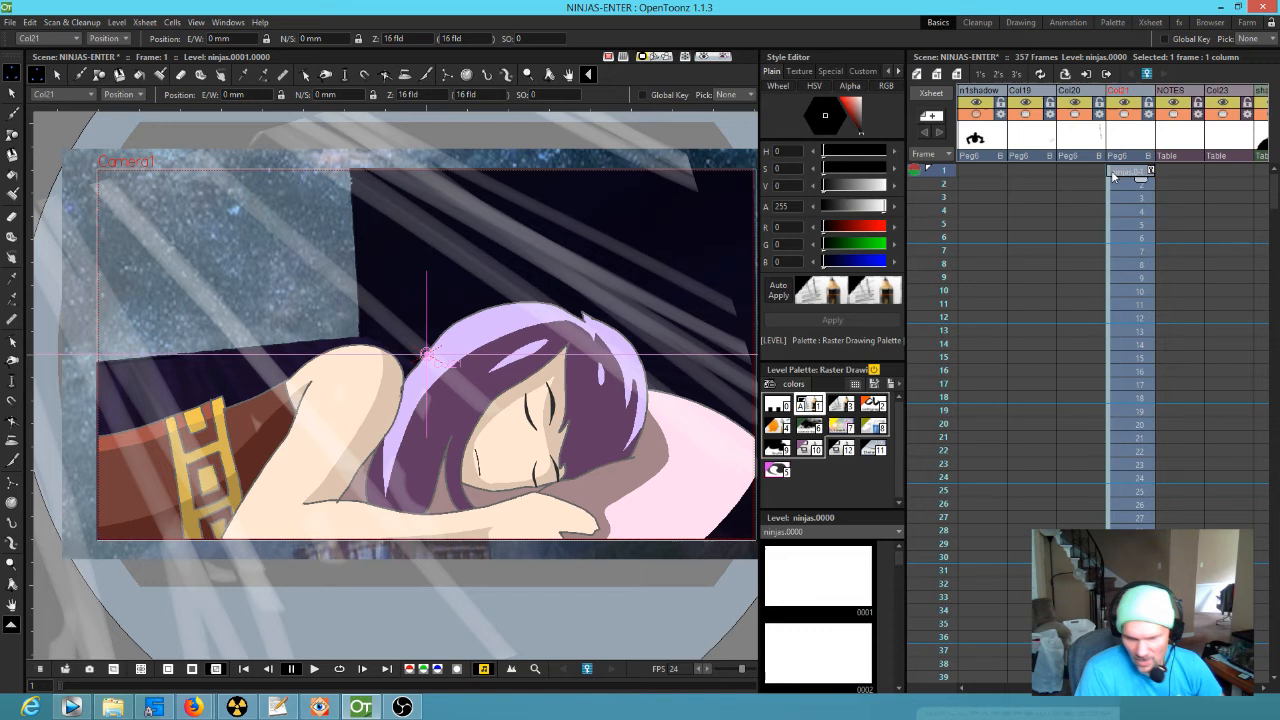
scroll(1139, 240, down, 1)
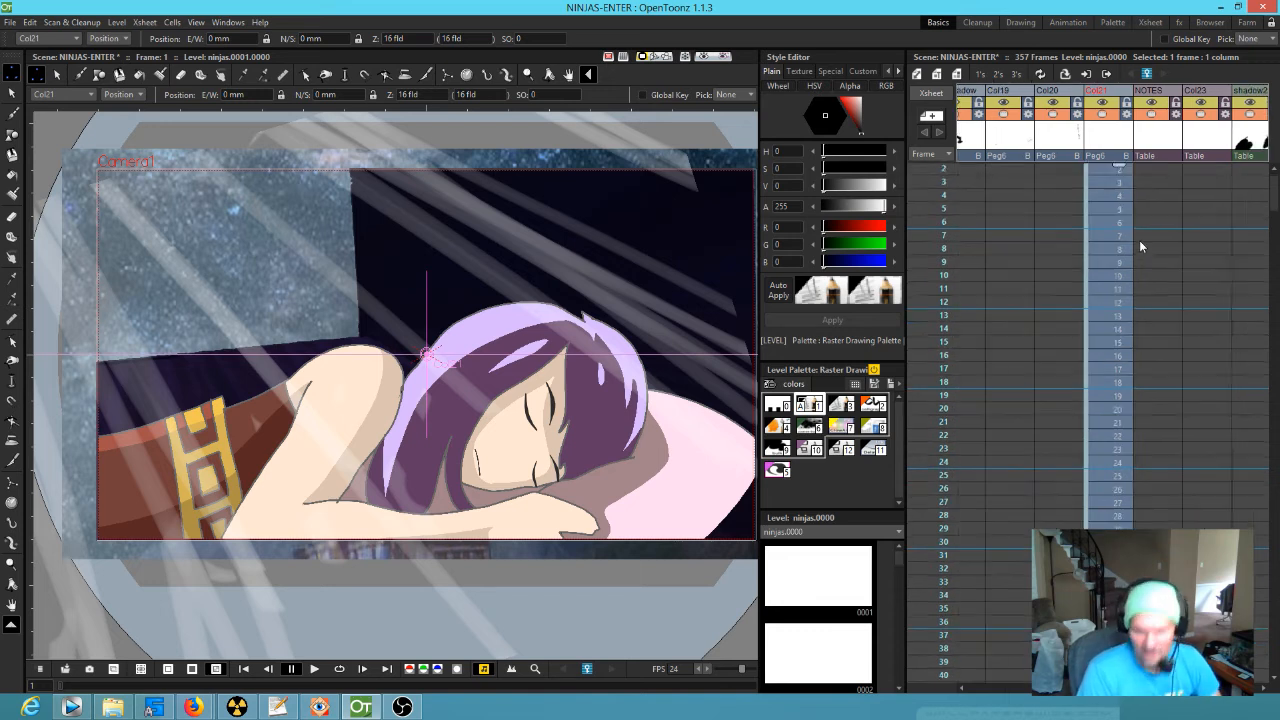
scroll(990, 342, right, 4)
scroll(1127, 318, left, 2)
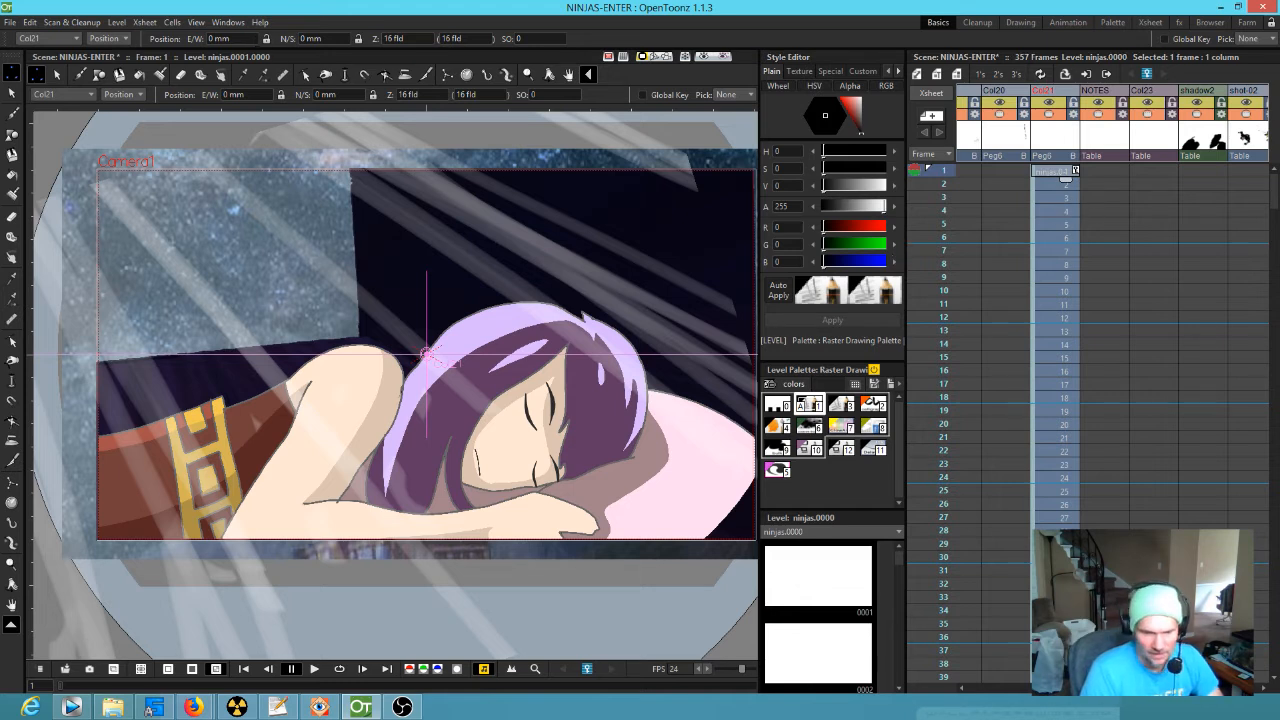
Step: Open a separate floating Xsheet window, move it to the other monitor, and enlarge it to fill most of that screen
click(234, 22)
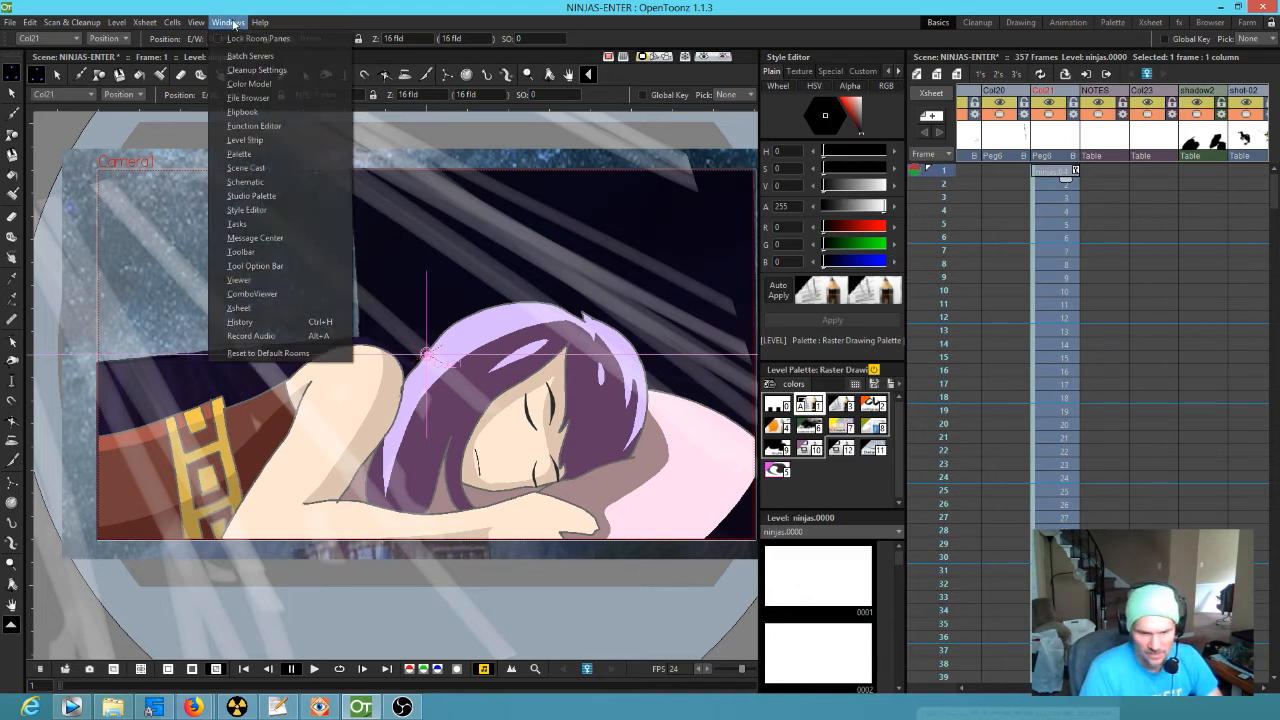
click(263, 307)
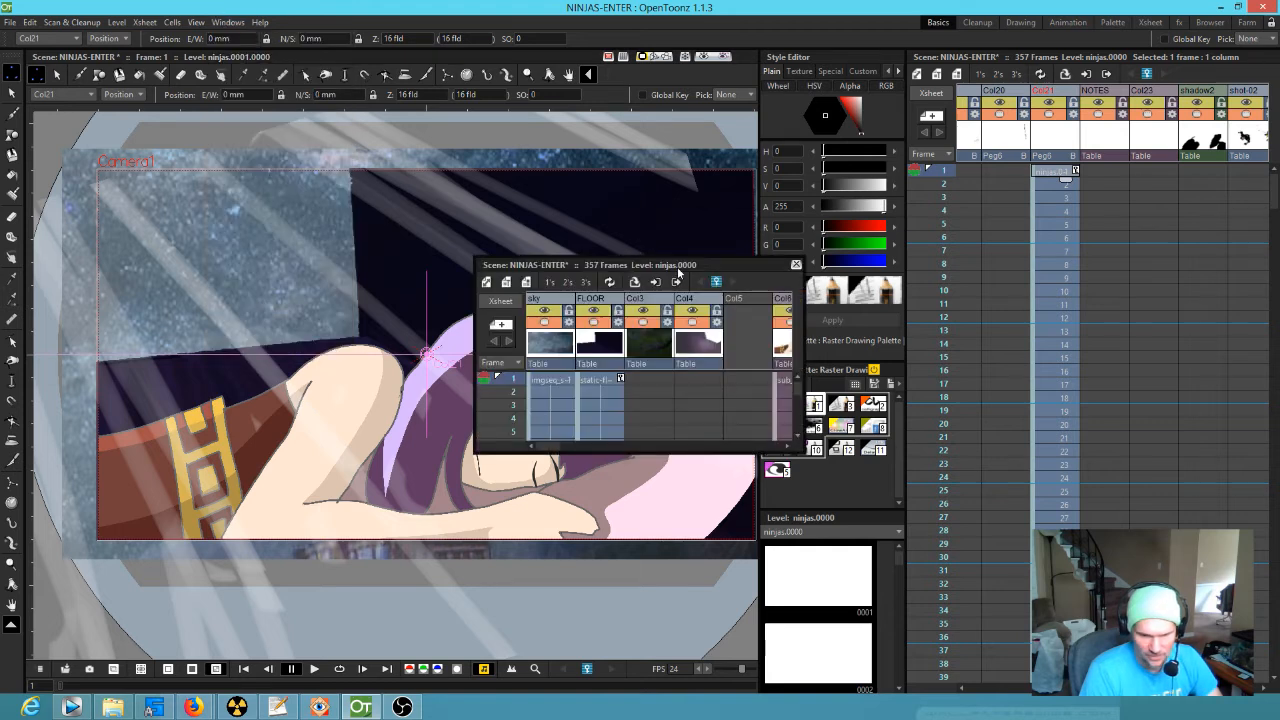
drag(683, 264, 140, 17)
click(256, 12)
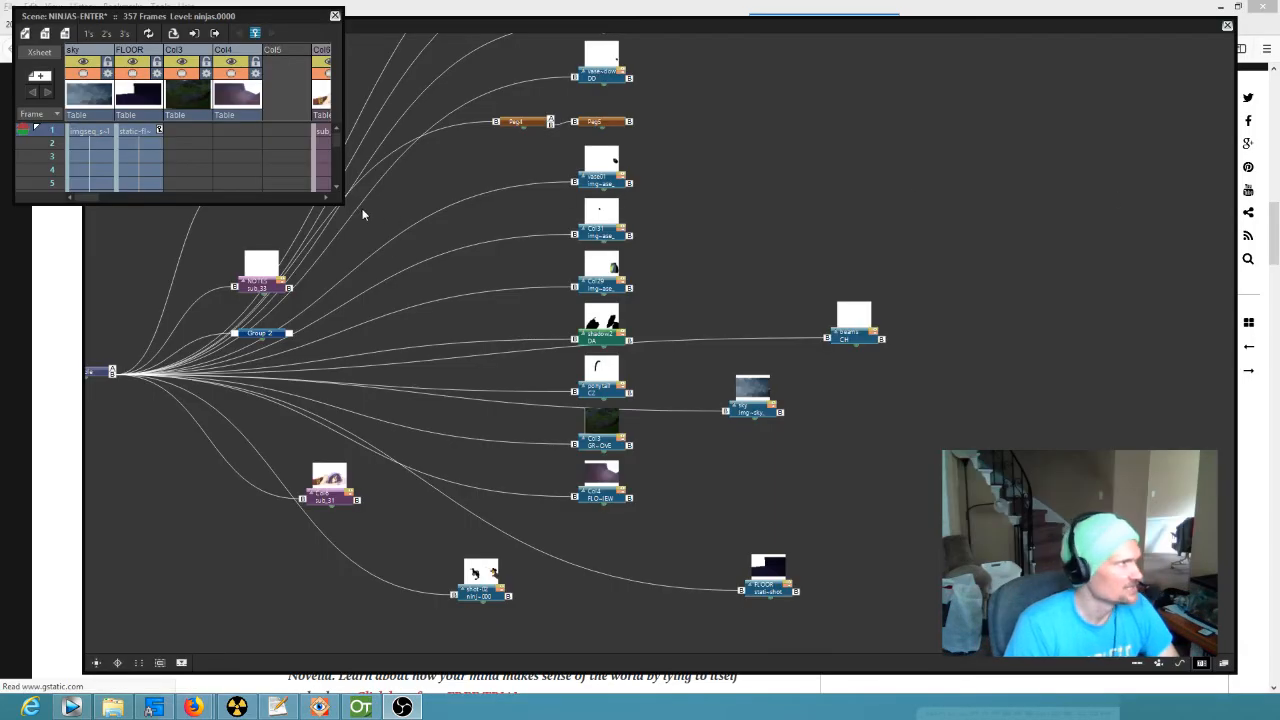
drag(342, 200, 1215, 690)
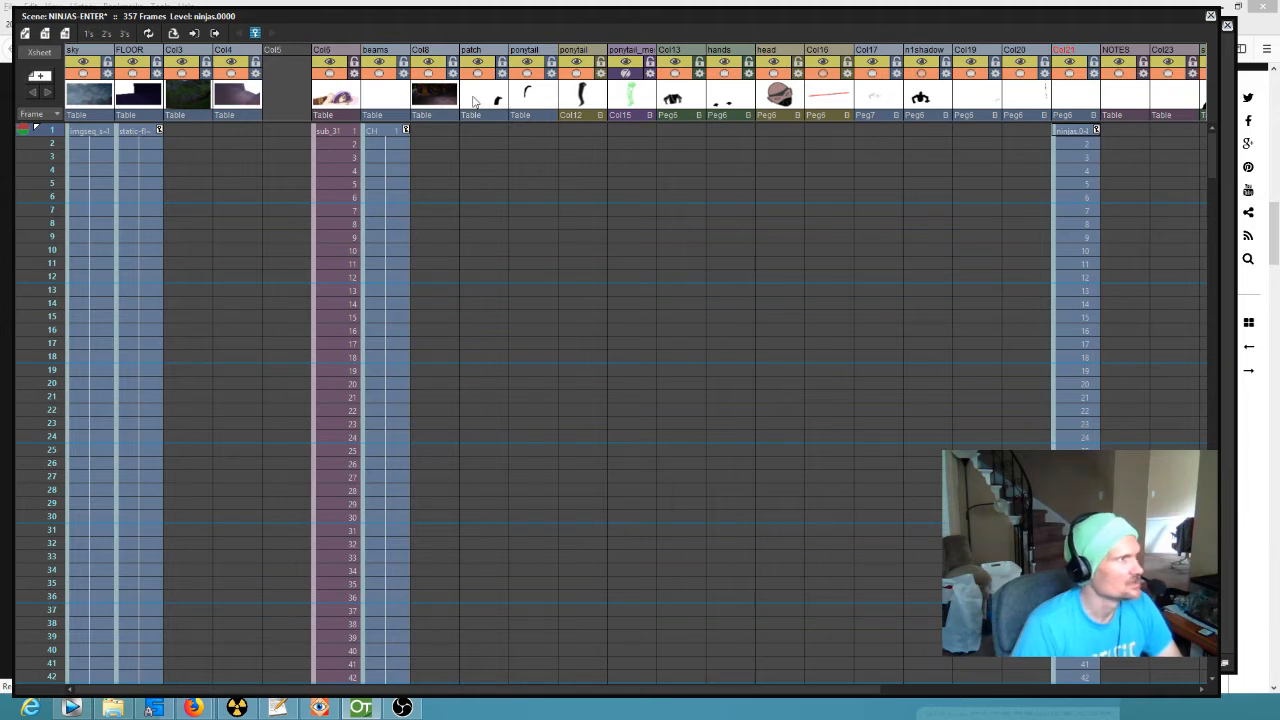
Step: Examine the exploded columns from ponytail through Col21 and the columns beyond them down the frame range
click(583, 97)
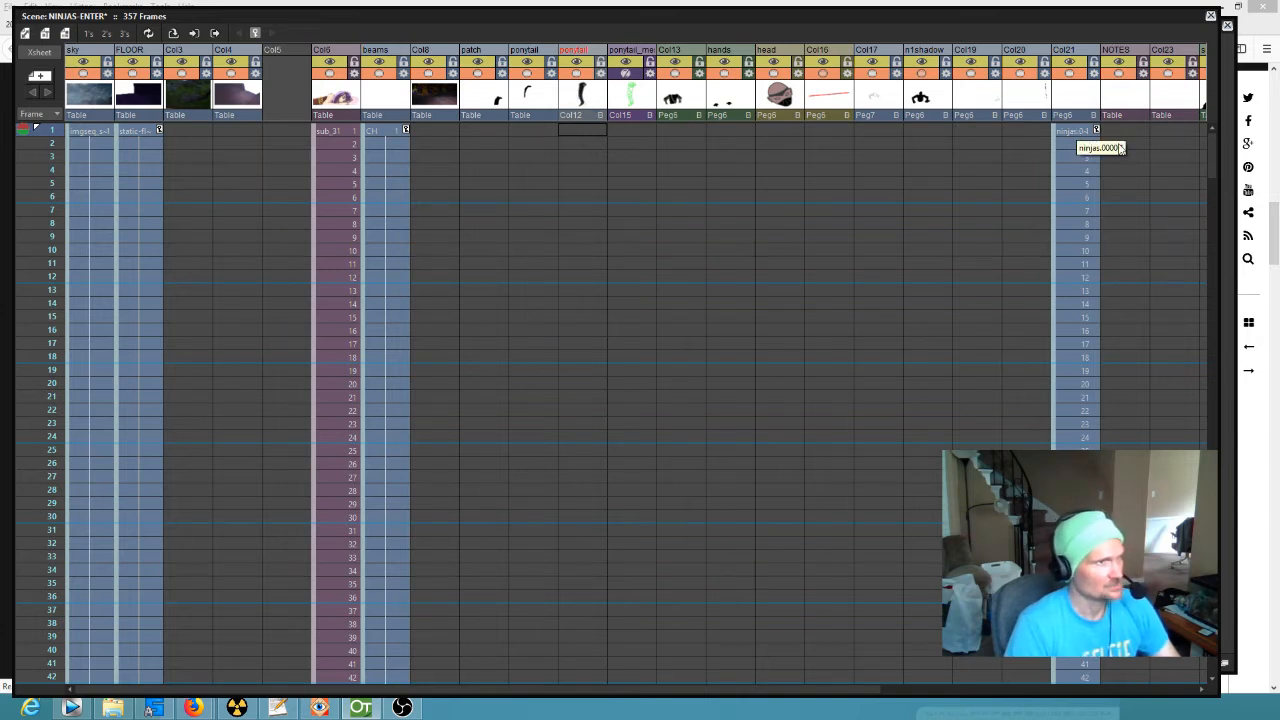
scroll(971, 179, right, 4)
scroll(934, 179, down, 6)
scroll(905, 188, down, 5)
scroll(906, 187, up, 10)
Step: Select frames 1 to 89 from the ponytail column through Col21 and move the block of cells to start at frame 92
click(872, 133)
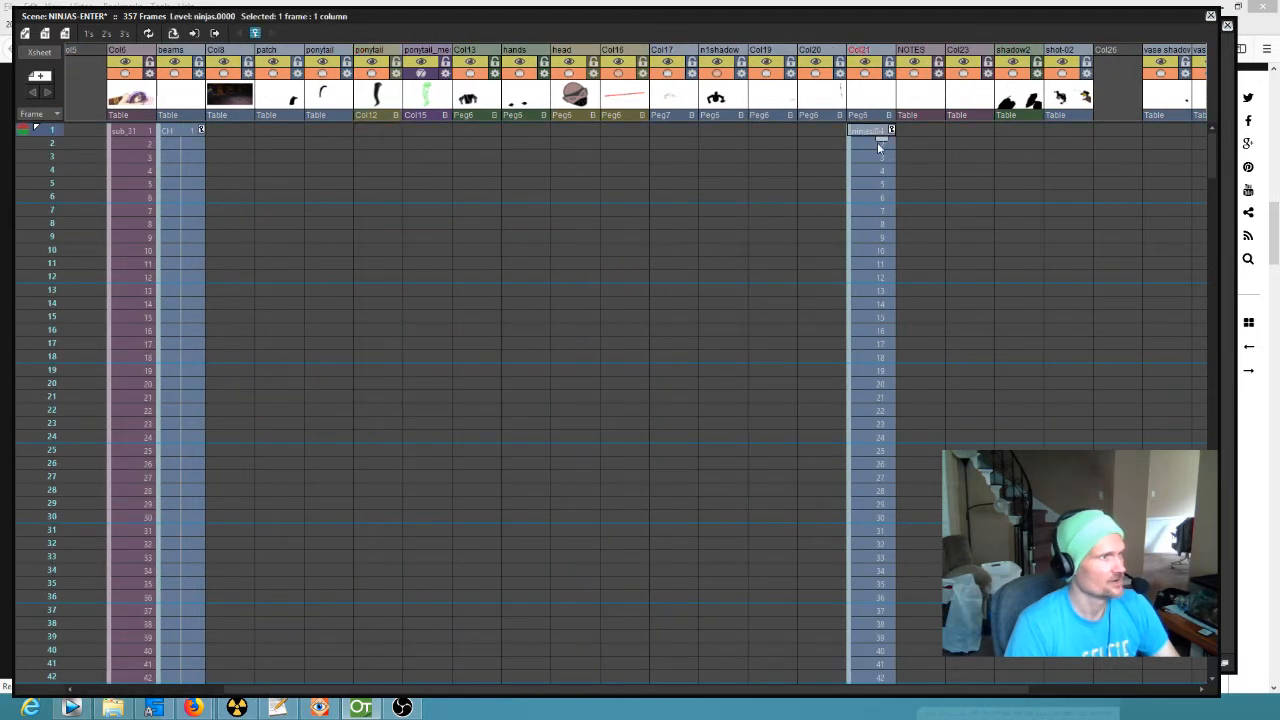
scroll(882, 162, left, 3)
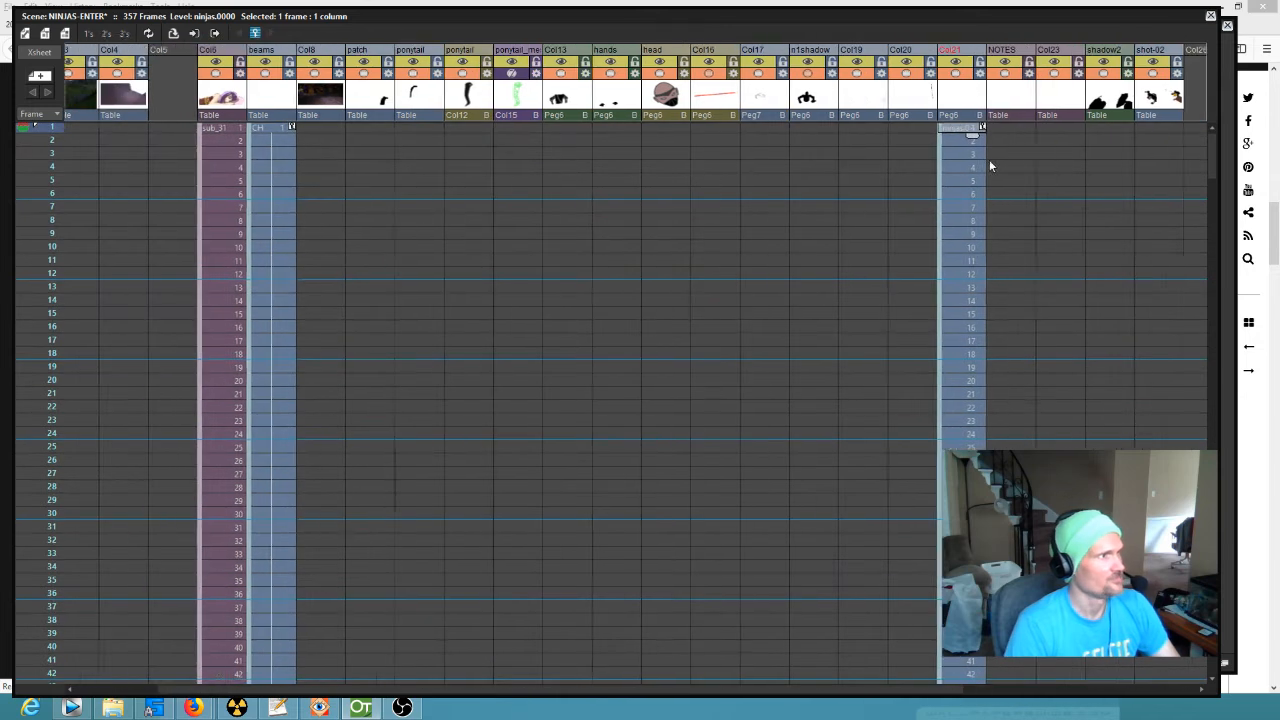
scroll(998, 200, down, 15)
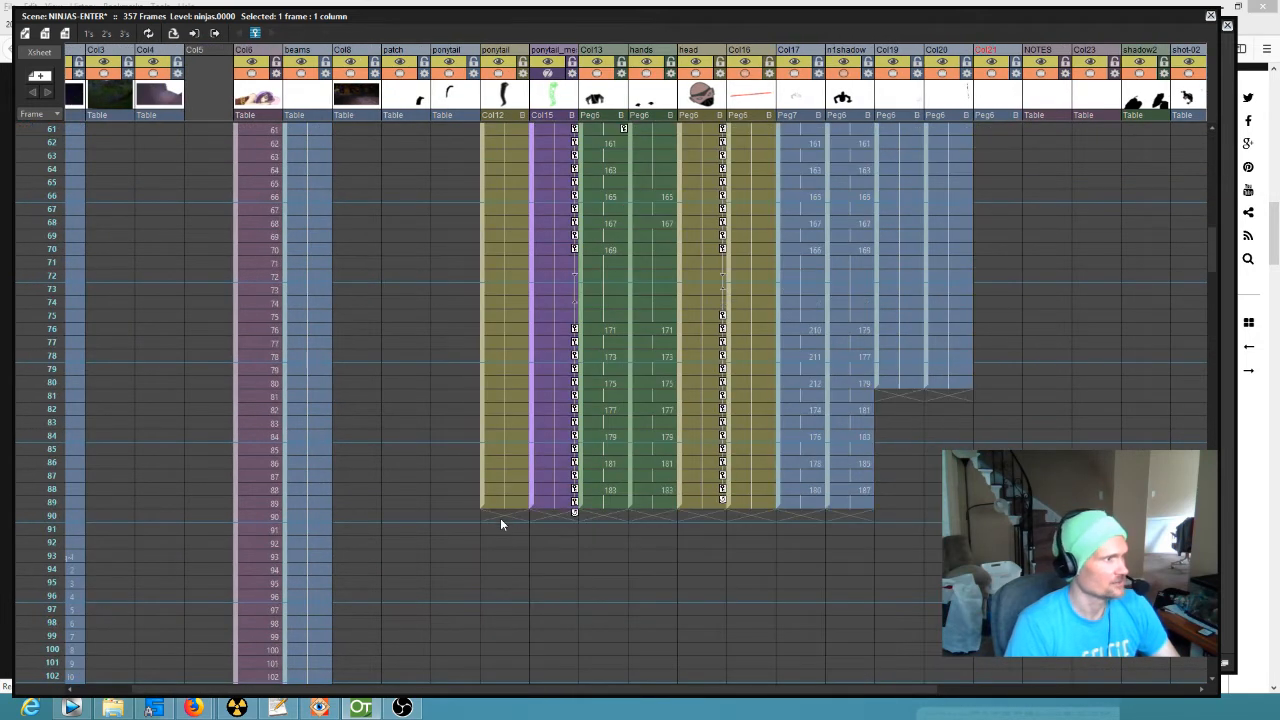
shift+click(494, 508)
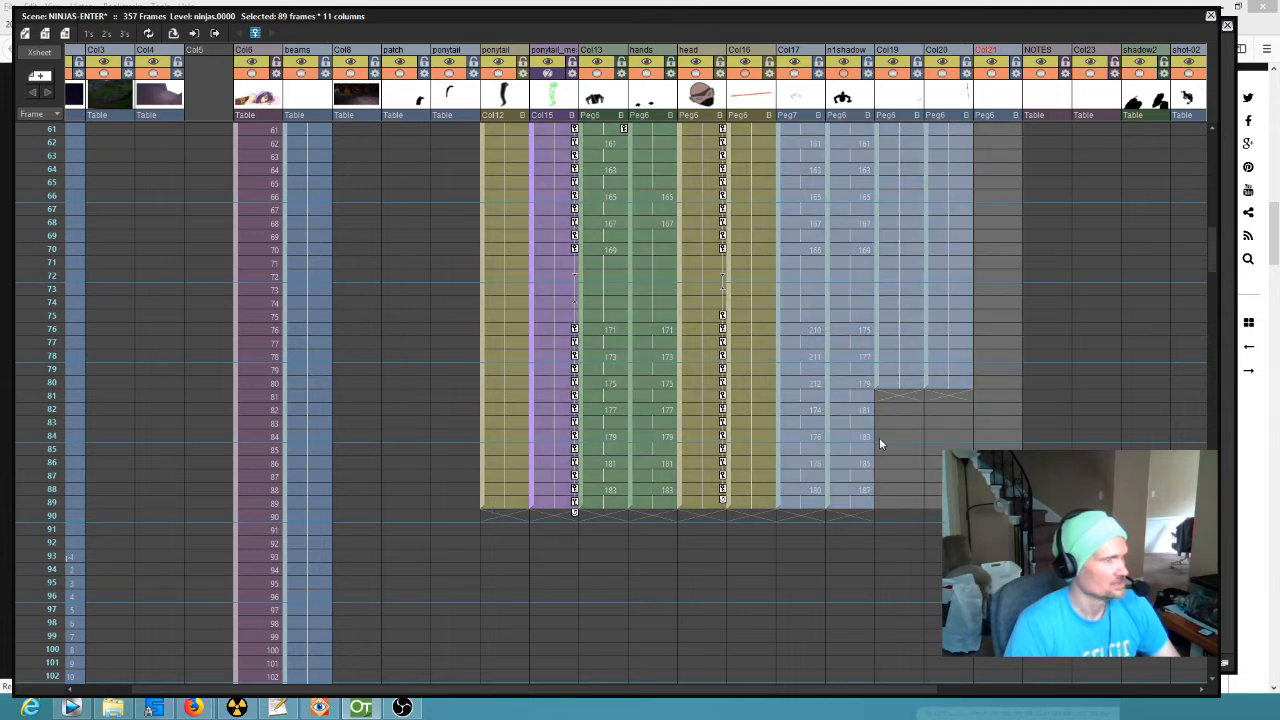
scroll(882, 420, up, 15)
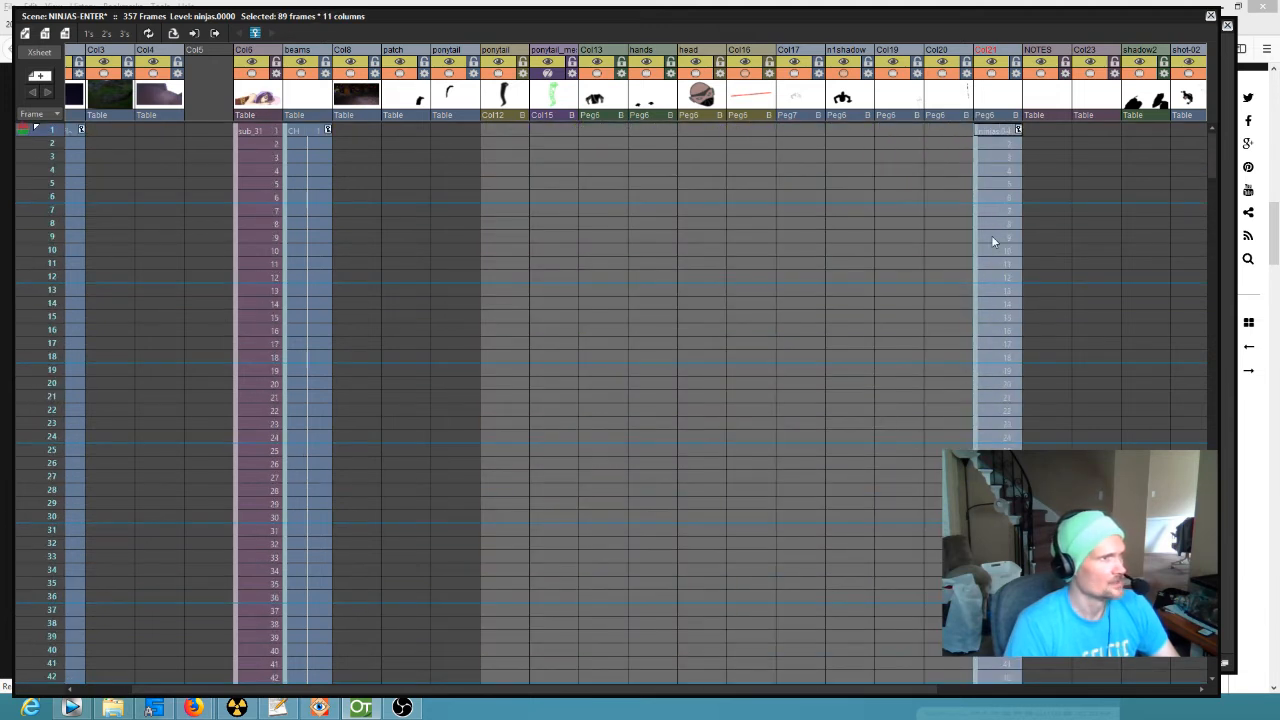
drag(978, 133, 996, 647)
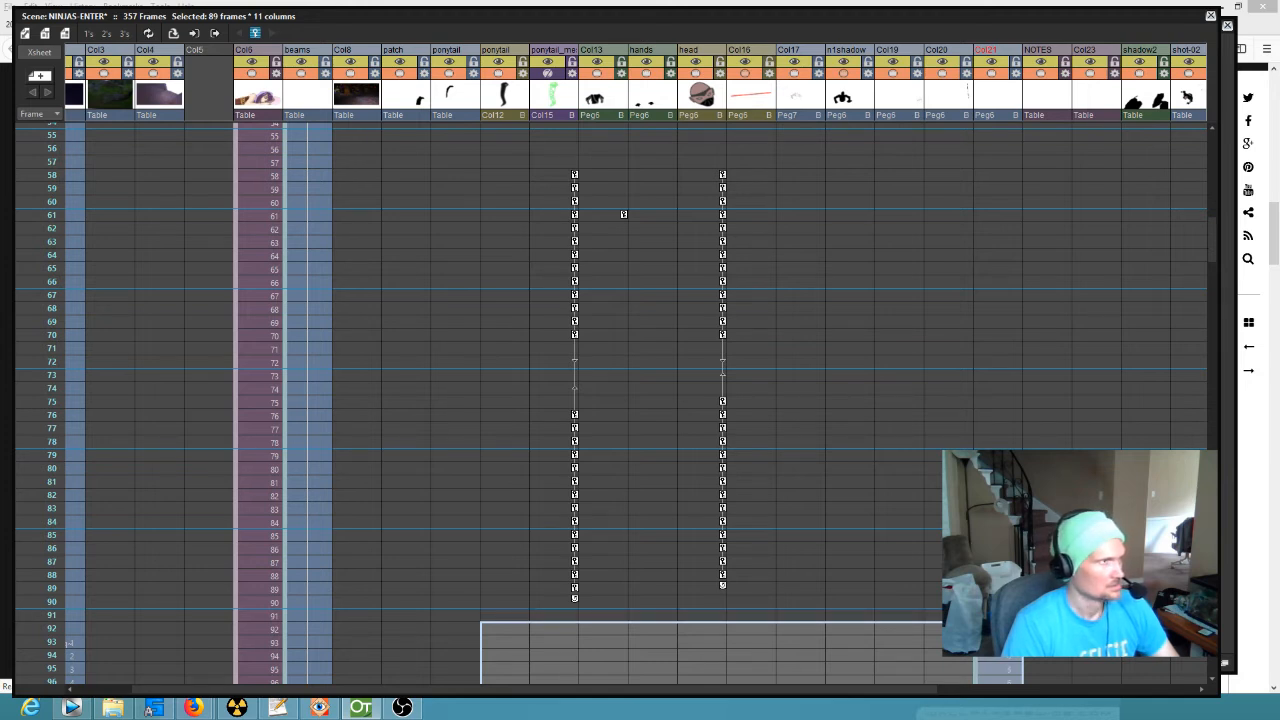
drag(996, 647, 996, 647)
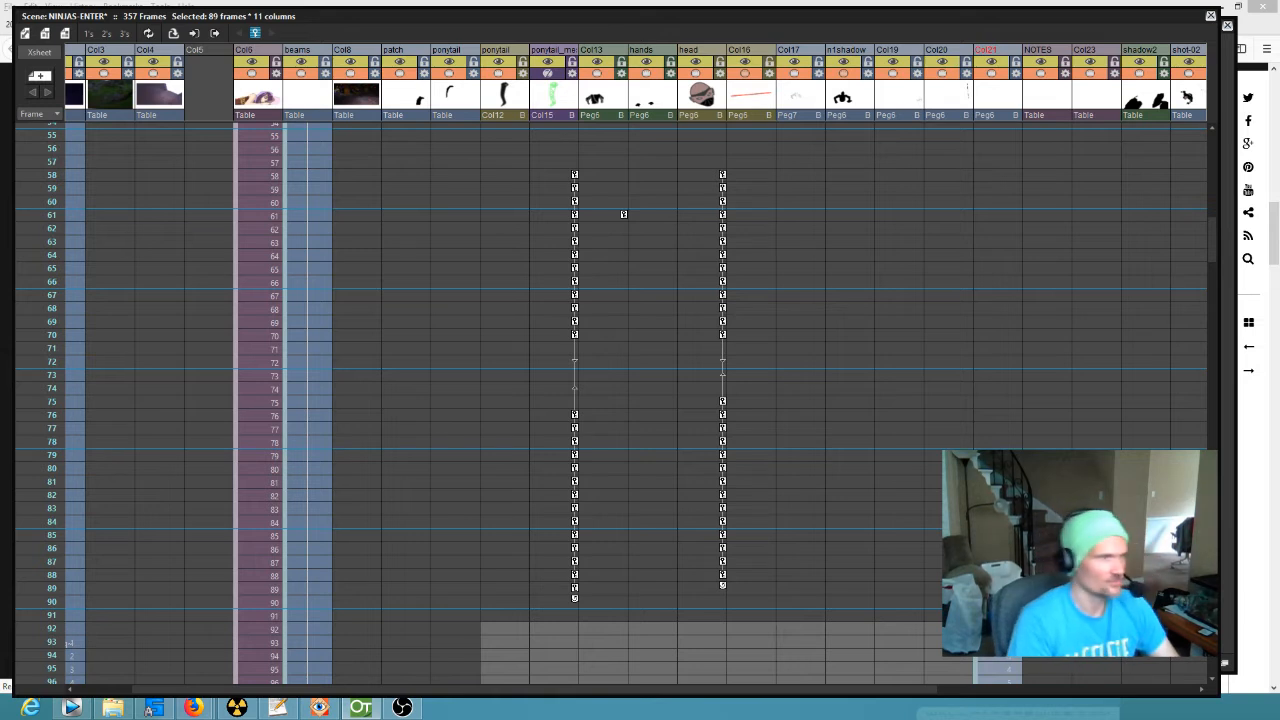
Step: Compare the moved block's start and end frames with the keyframes of the ponytail mesh and head columns
scroll(931, 540, down, 6)
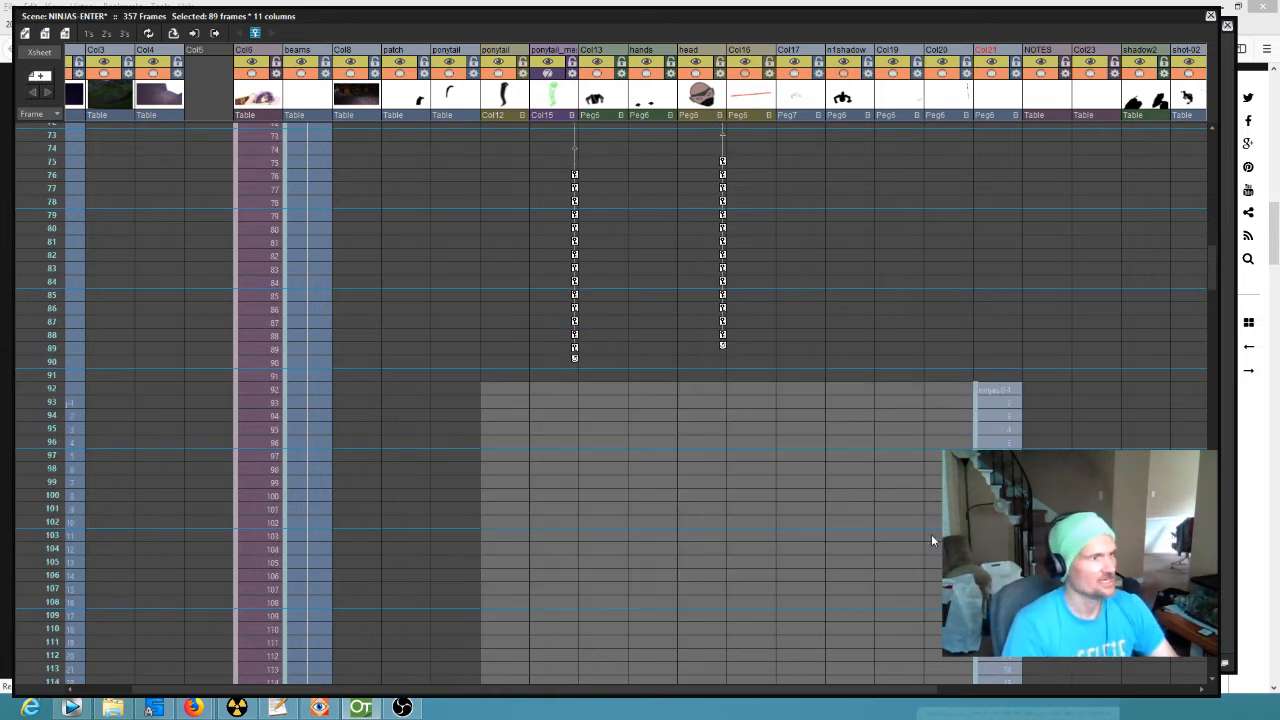
scroll(931, 534, down, 20)
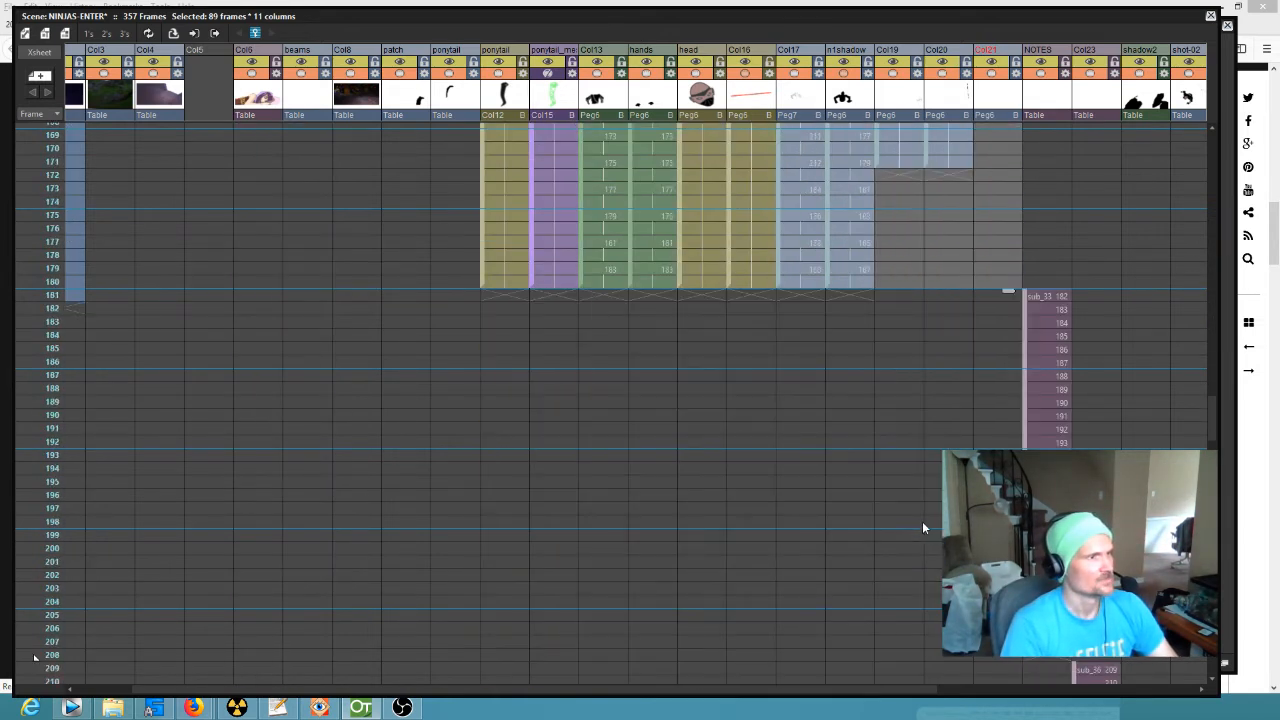
scroll(922, 521, down, 8)
scroll(923, 520, up, 20)
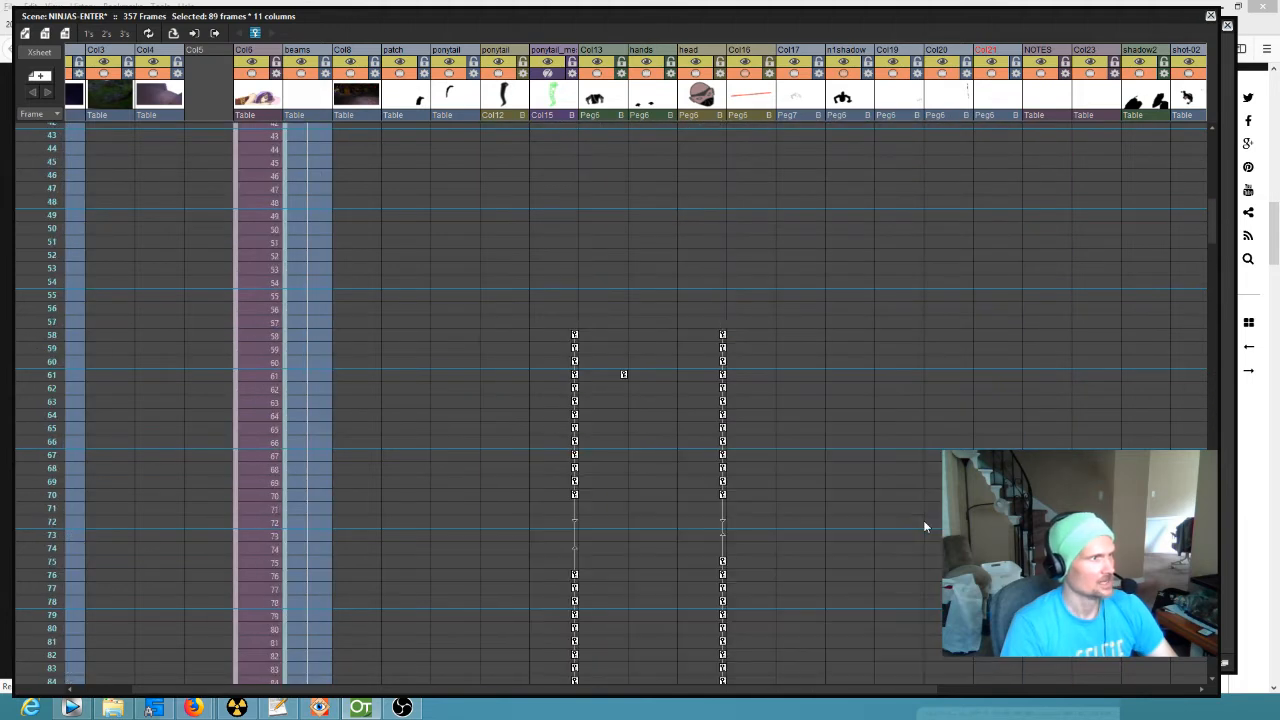
scroll(694, 583, down, 4)
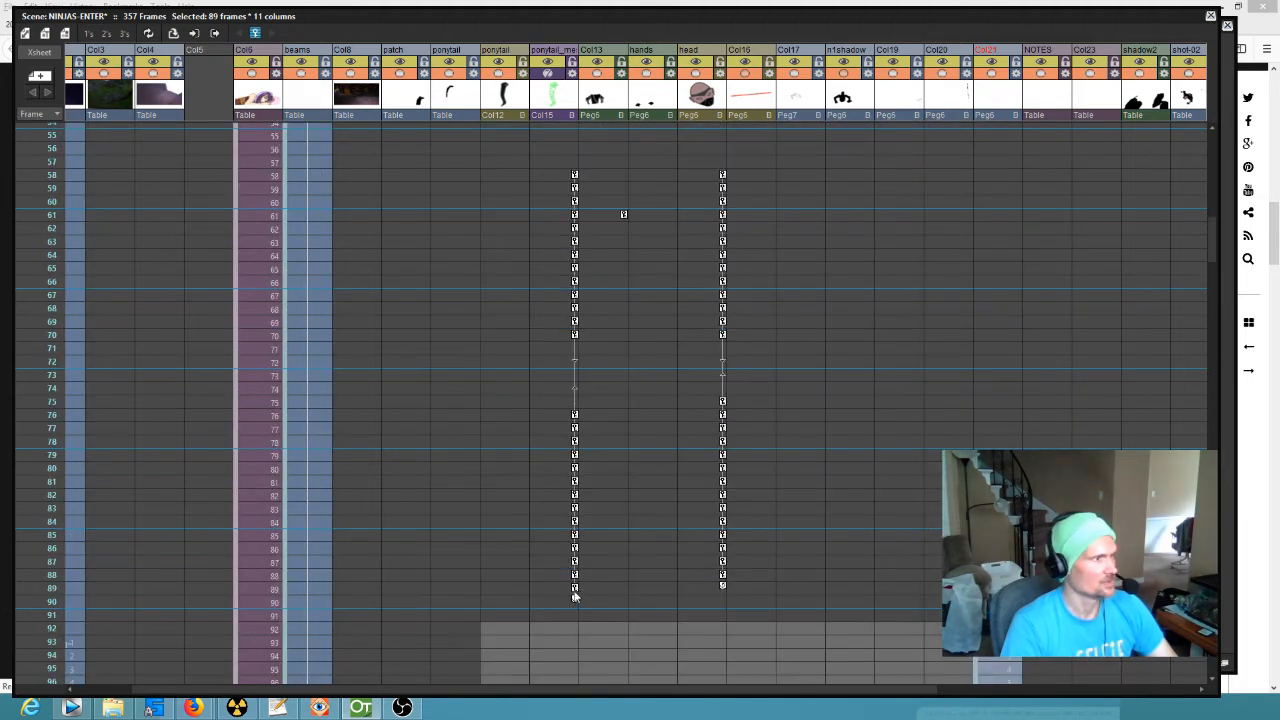
Step: Select the keyframes from the ponytail mesh column through Col21, back to frame 1, and cut them
click(574, 594)
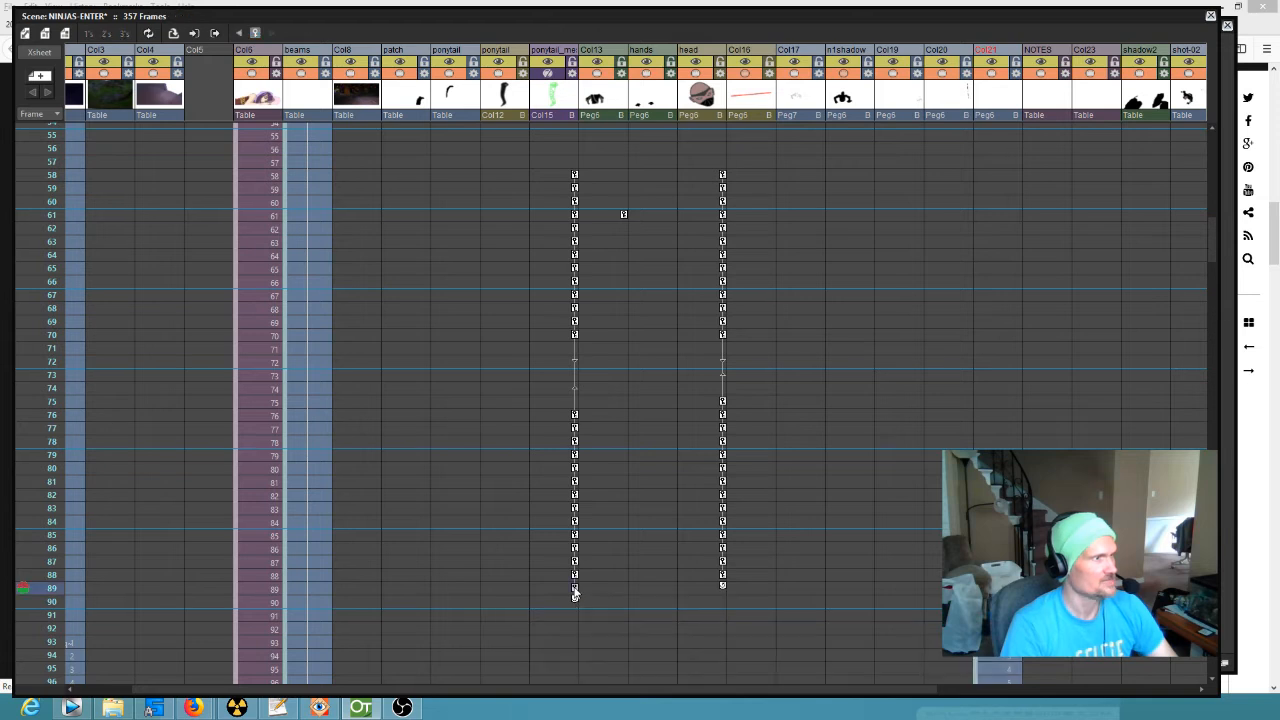
scroll(755, 488, up, 18)
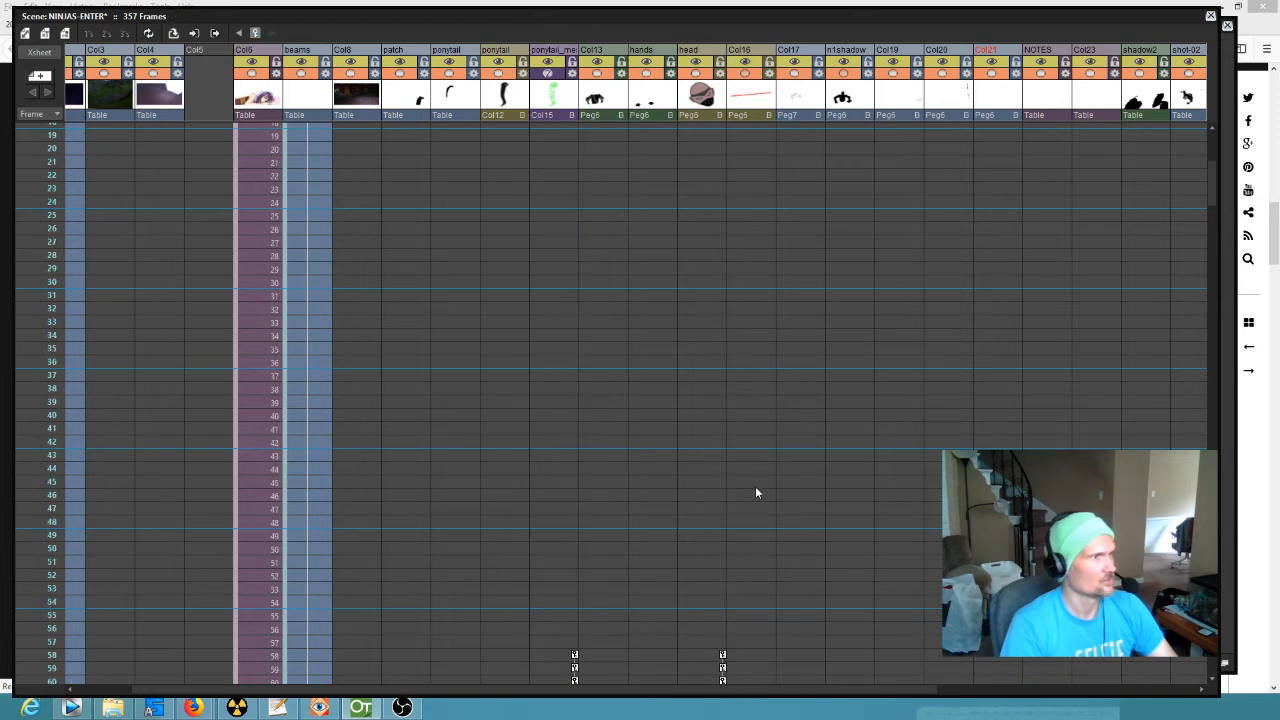
click(1018, 131)
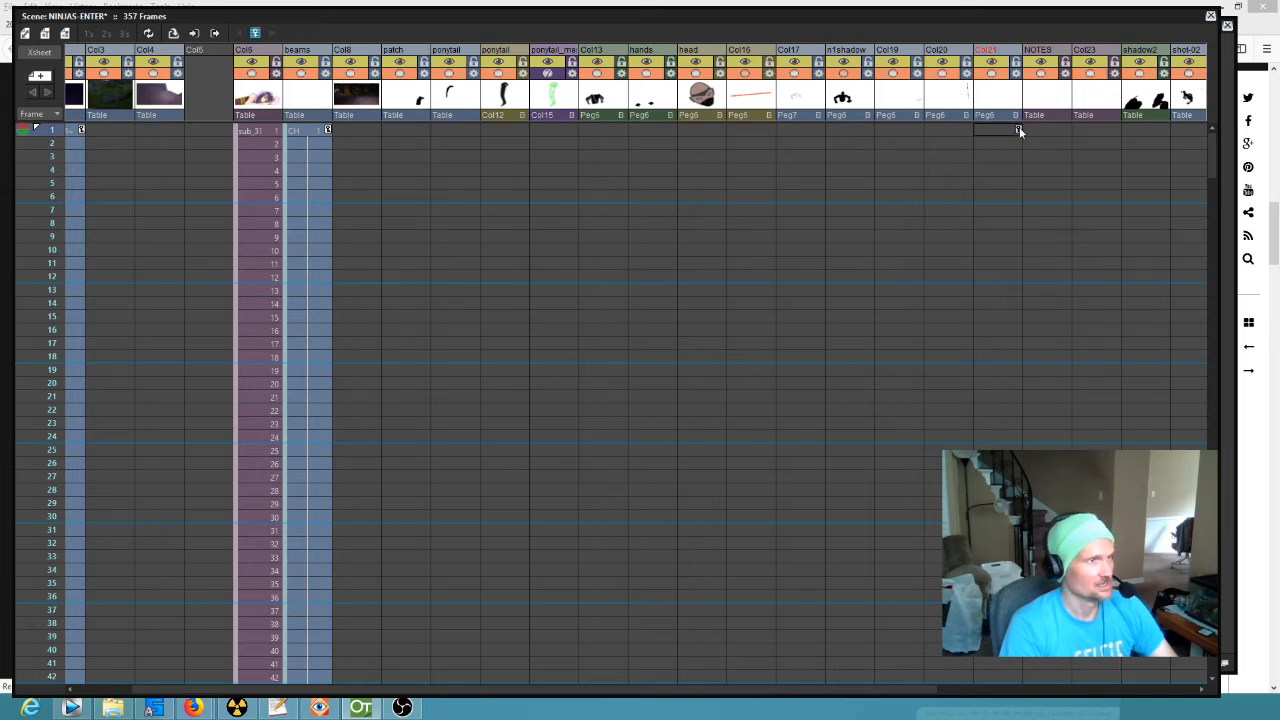
scroll(1004, 191, down, 16)
scroll(1012, 216, down, 10)
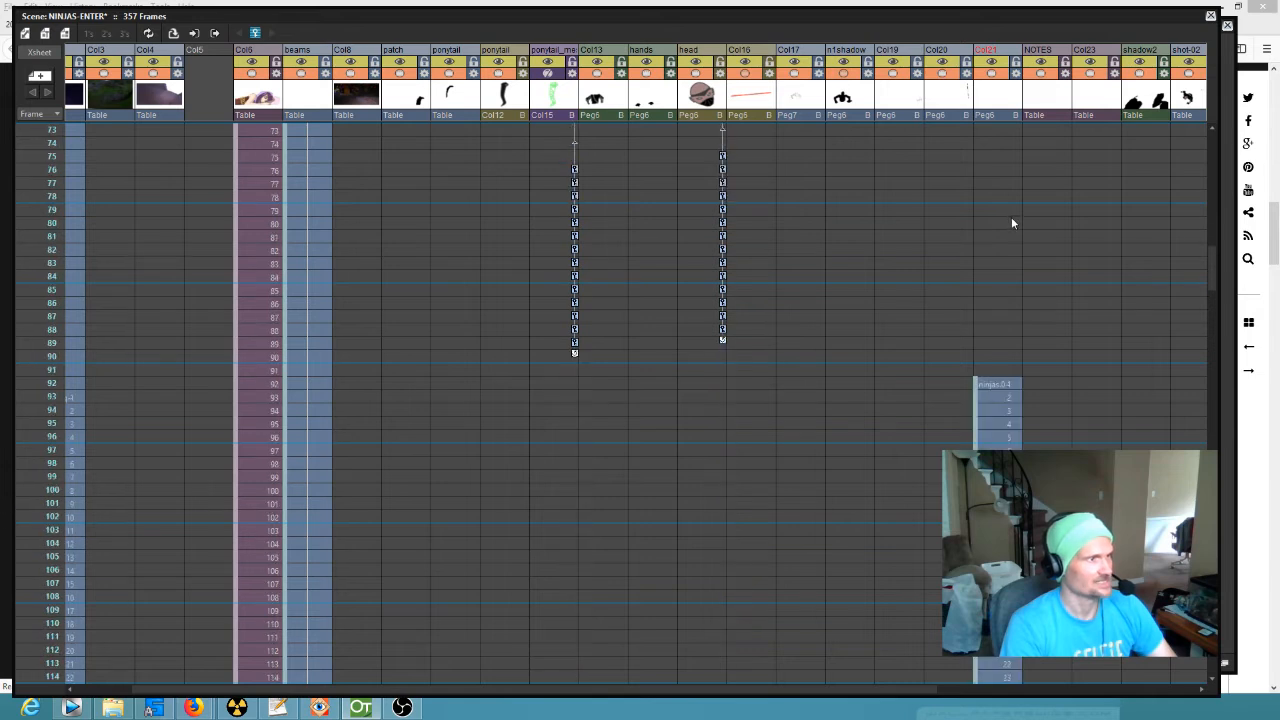
scroll(1010, 222, up, 20)
scroll(1010, 220, up, 4)
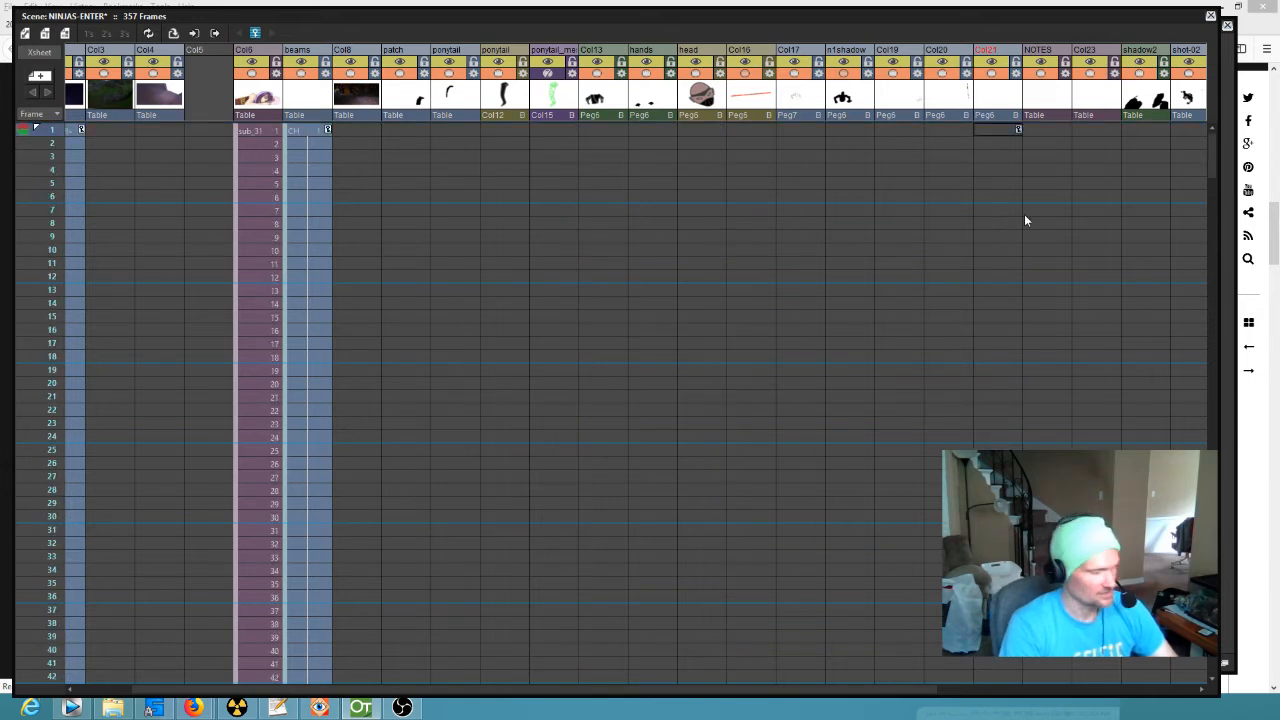
scroll(1010, 220, down, 16)
scroll(1010, 222, down, 4)
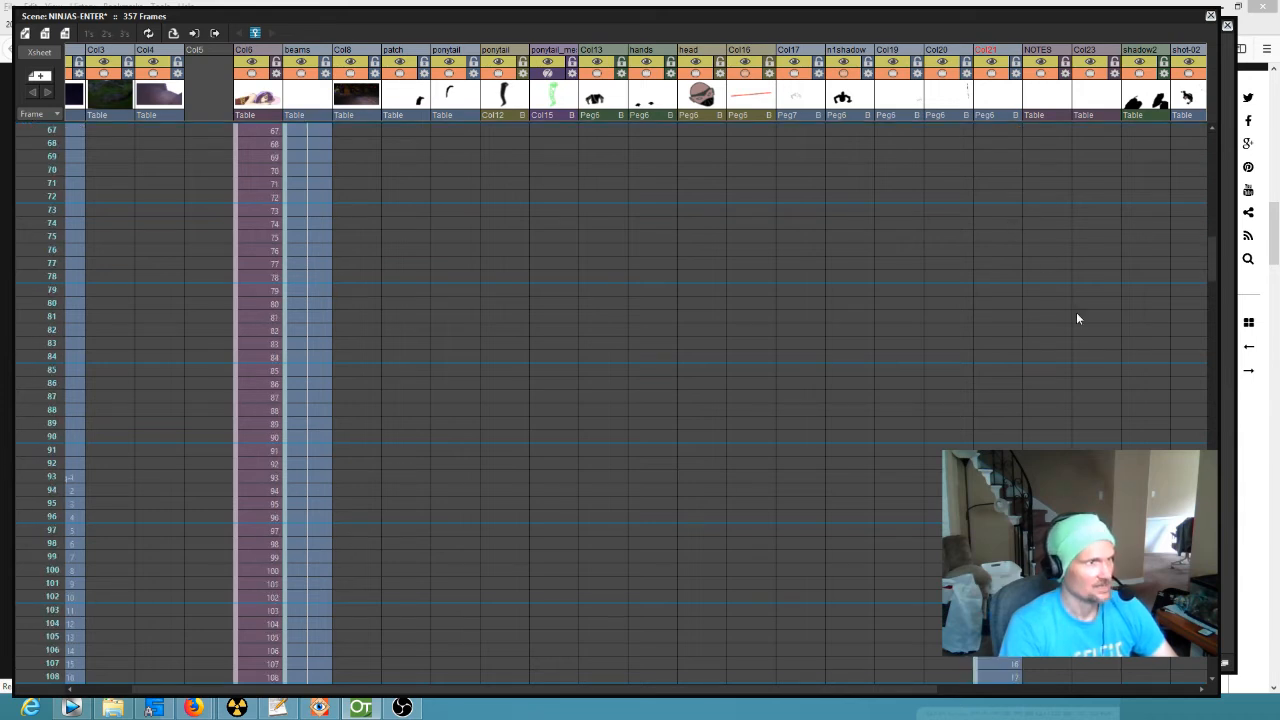
Step: Paste the cut keyframes at frame 92 of Col21 and check which columns and frames they land on
click(75, 463)
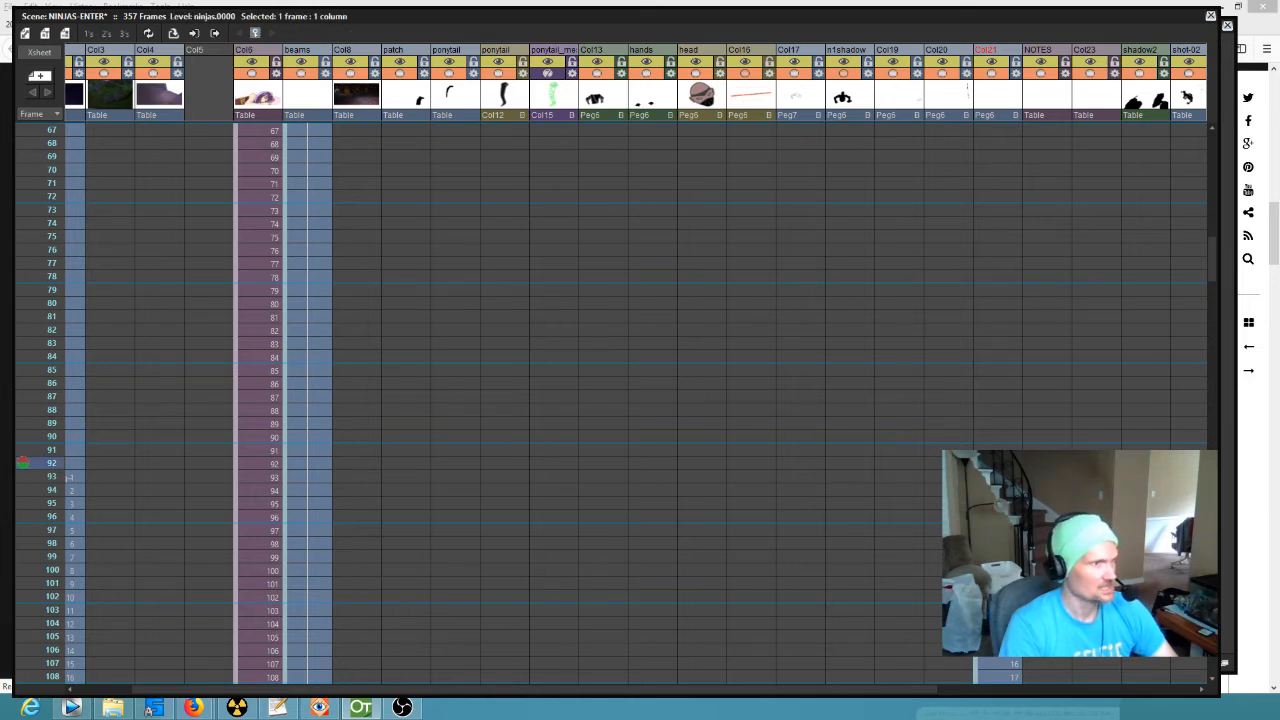
scroll(890, 440, down, 16)
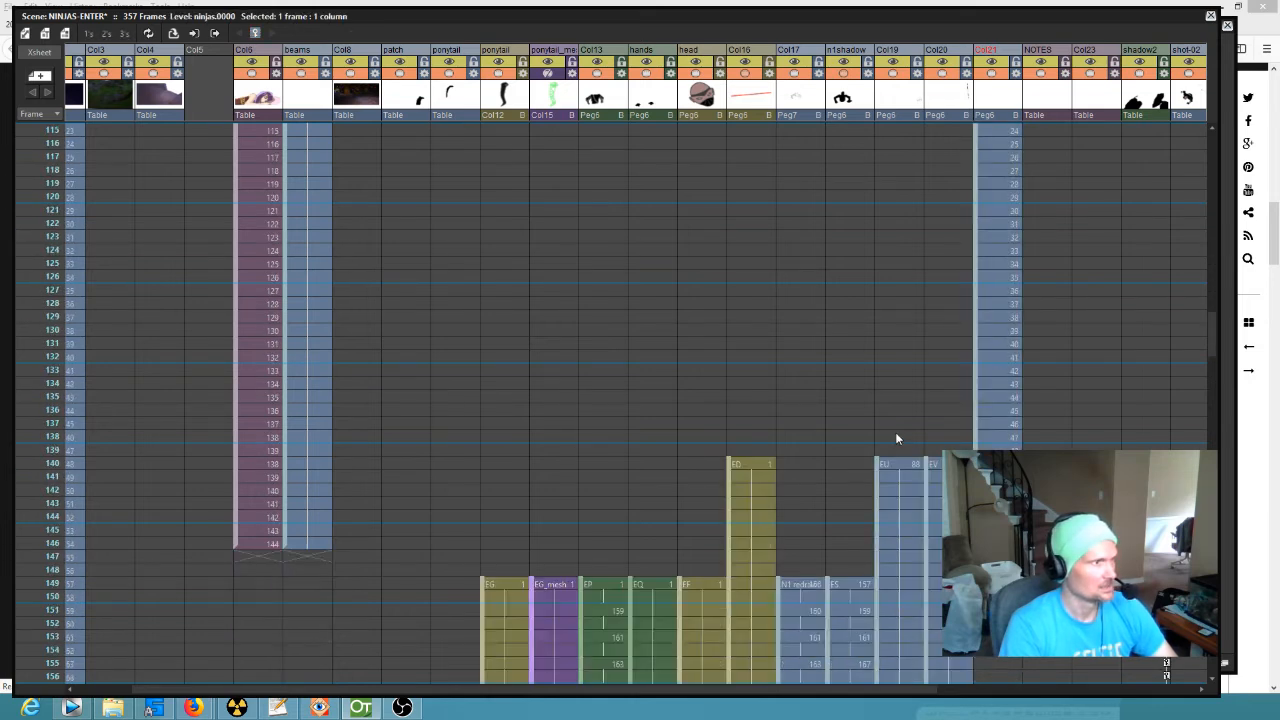
scroll(911, 430, down, 10)
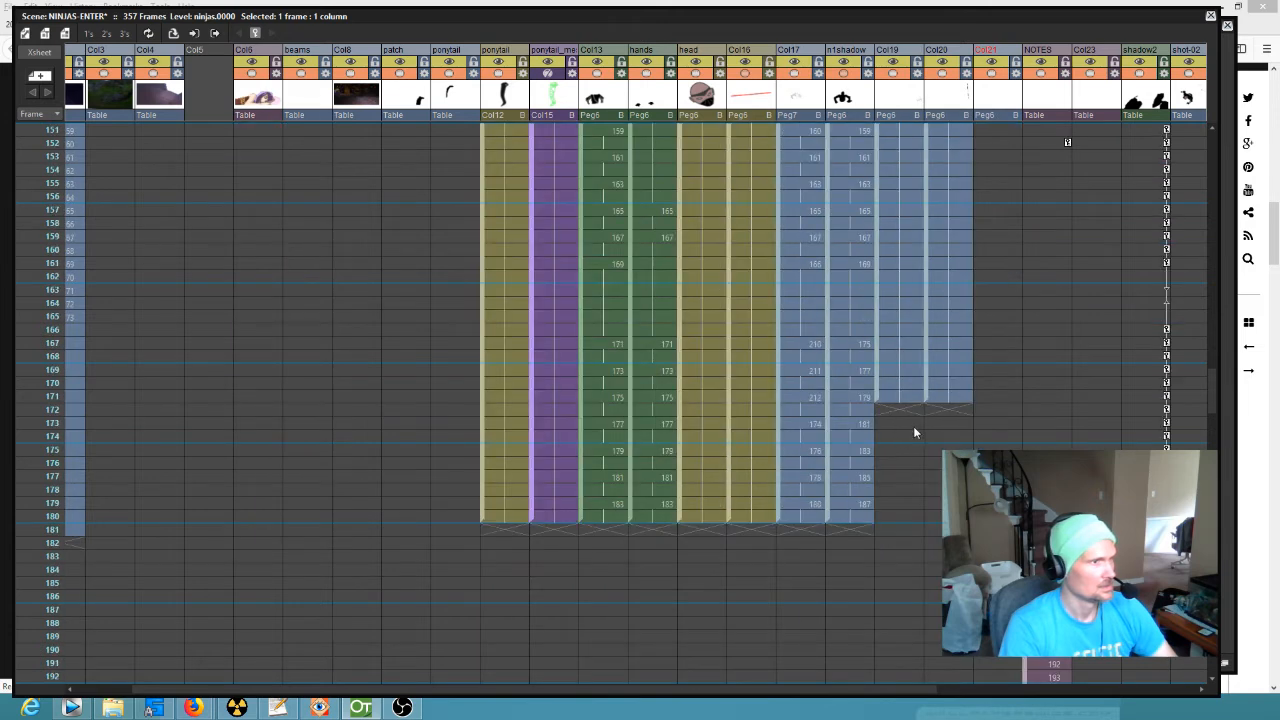
scroll(914, 428, up, 20)
scroll(965, 437, down, 10)
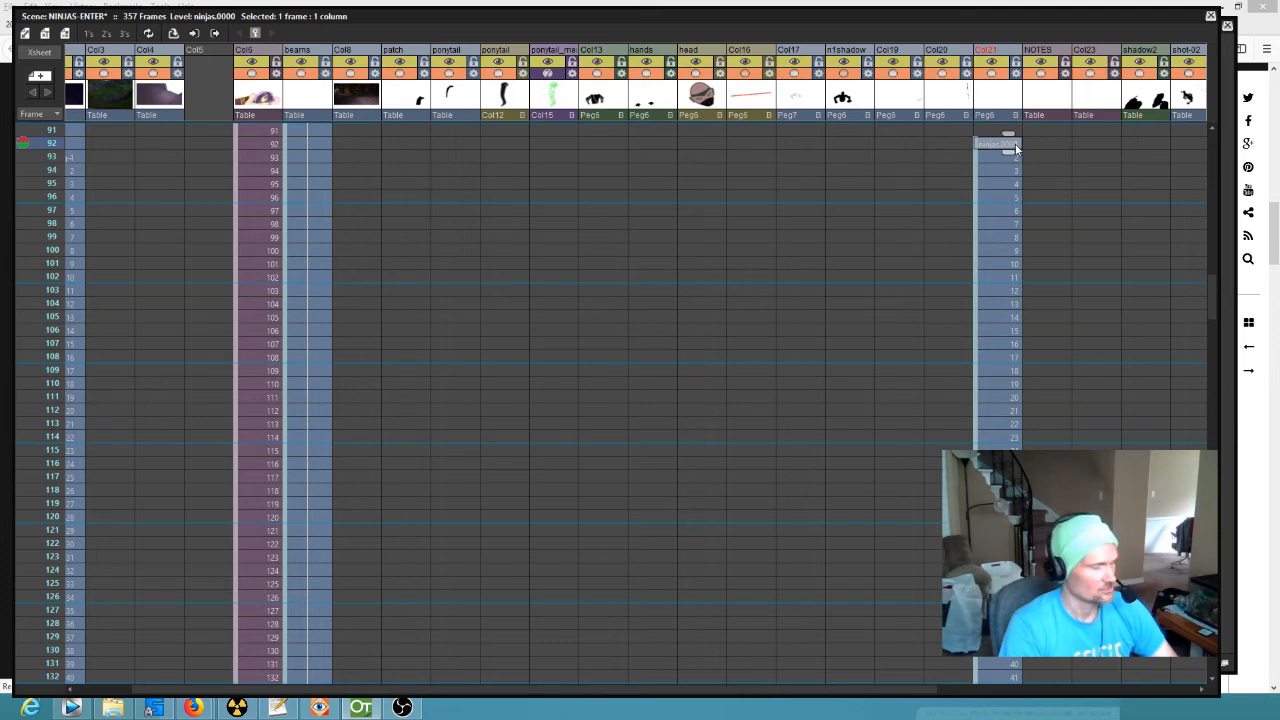
scroll(964, 206, up, 20)
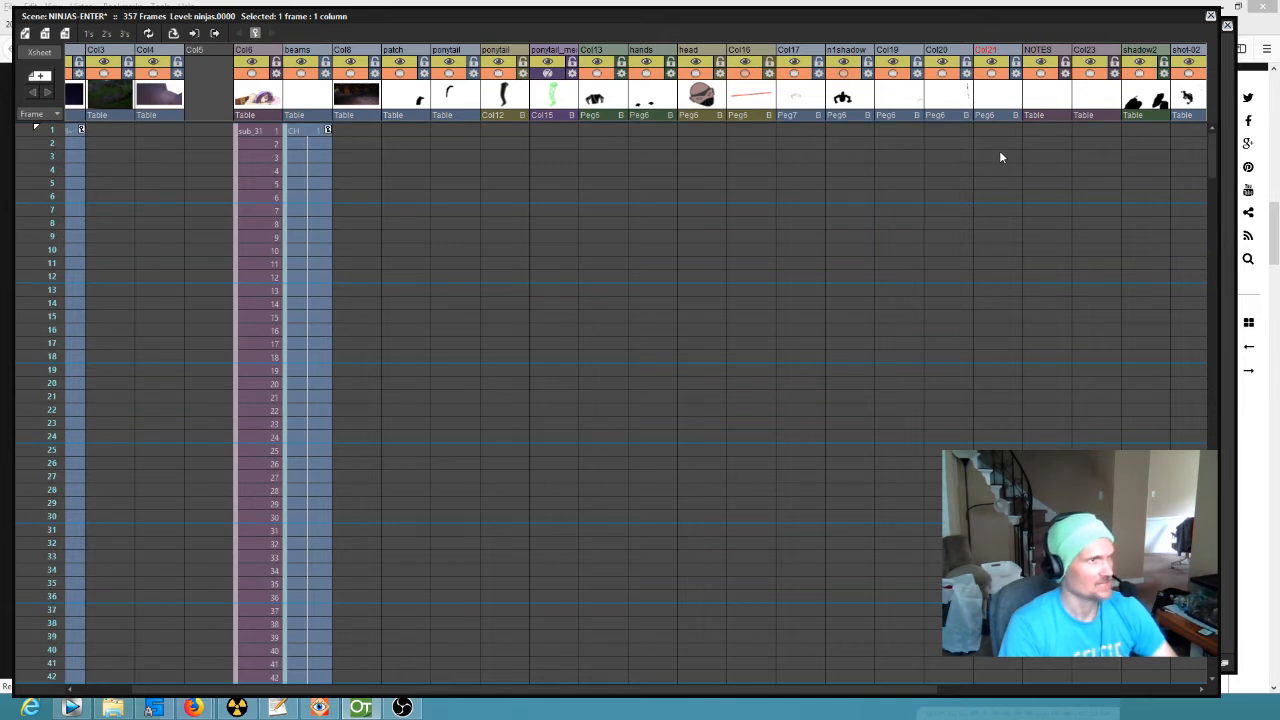
scroll(1015, 165, down, 18)
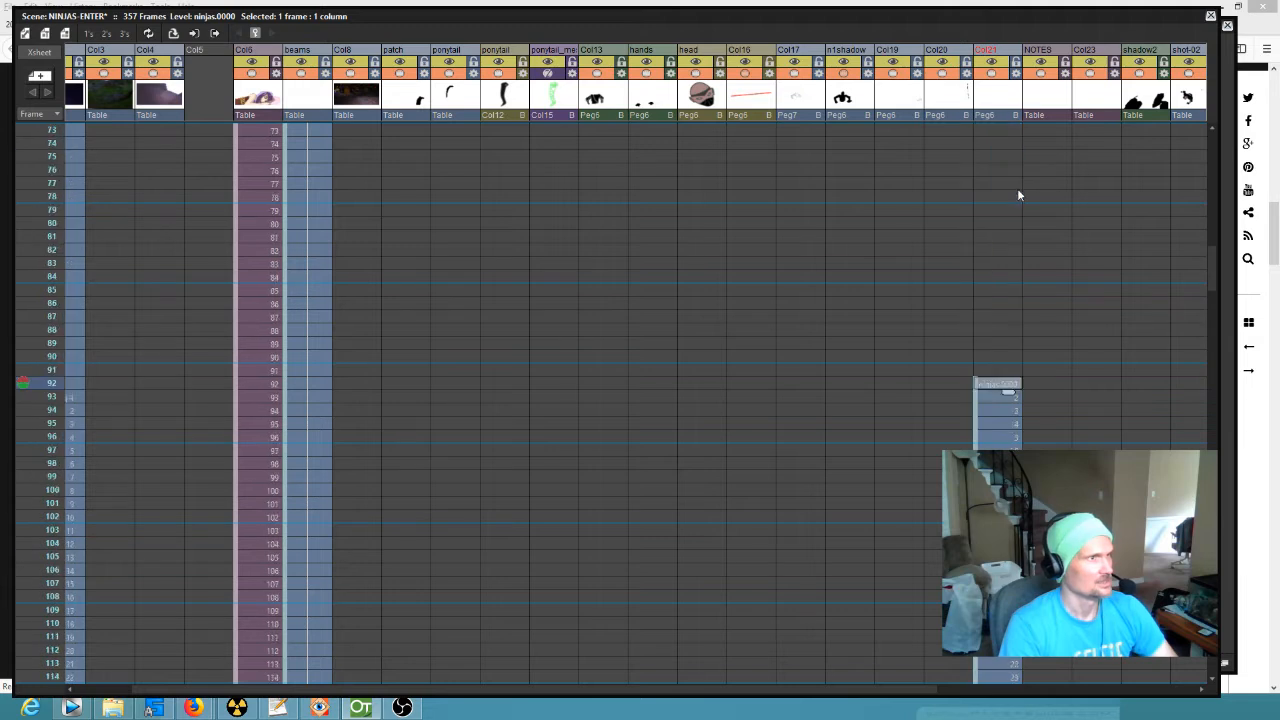
Step: Undo the keyframe and cell moves, then select Col21's keyframe at frame 1 and check the exploded columns
scroll(1009, 158, up, 14)
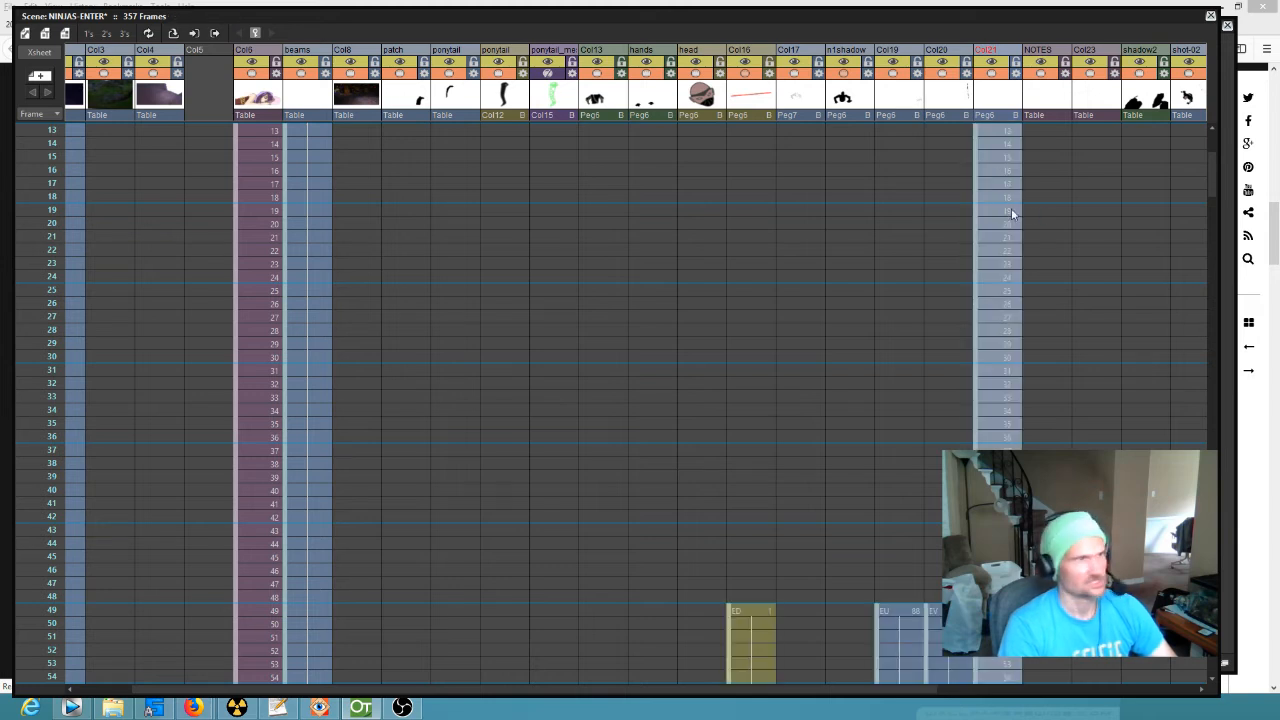
scroll(905, 280, up, 4)
scroll(1009, 231, left, 1)
scroll(1002, 278, right, 1)
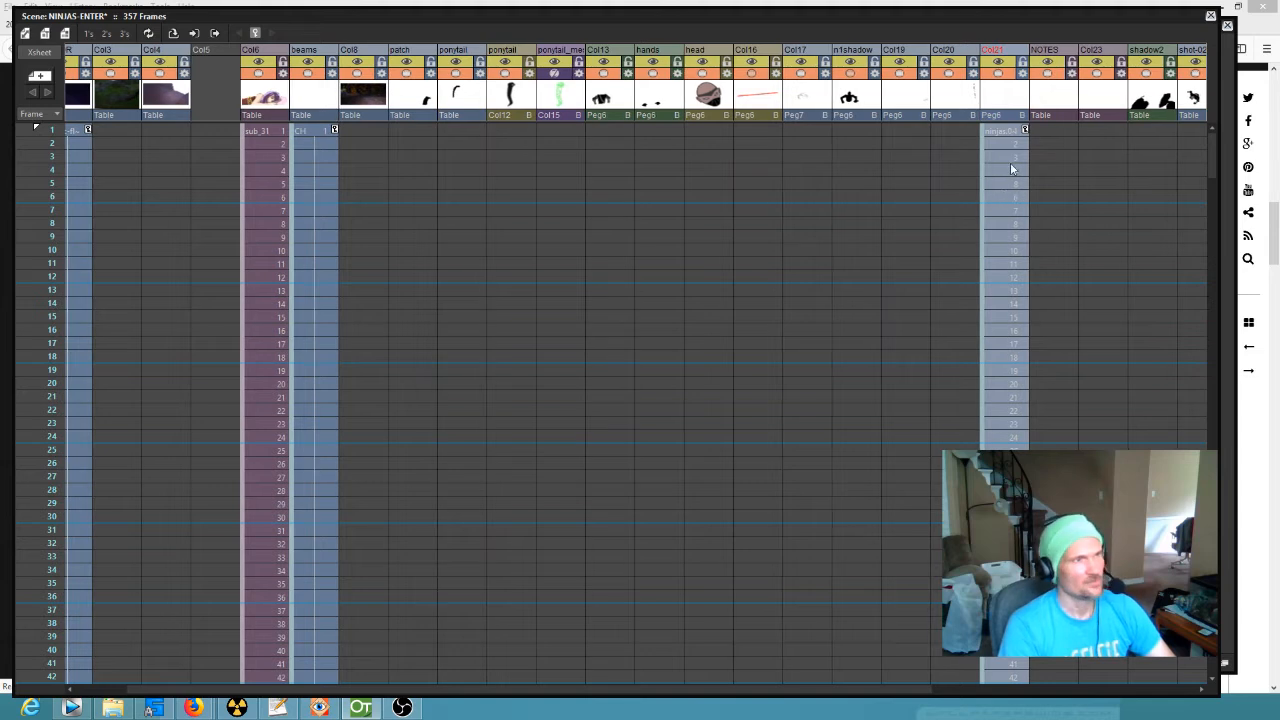
click(1024, 131)
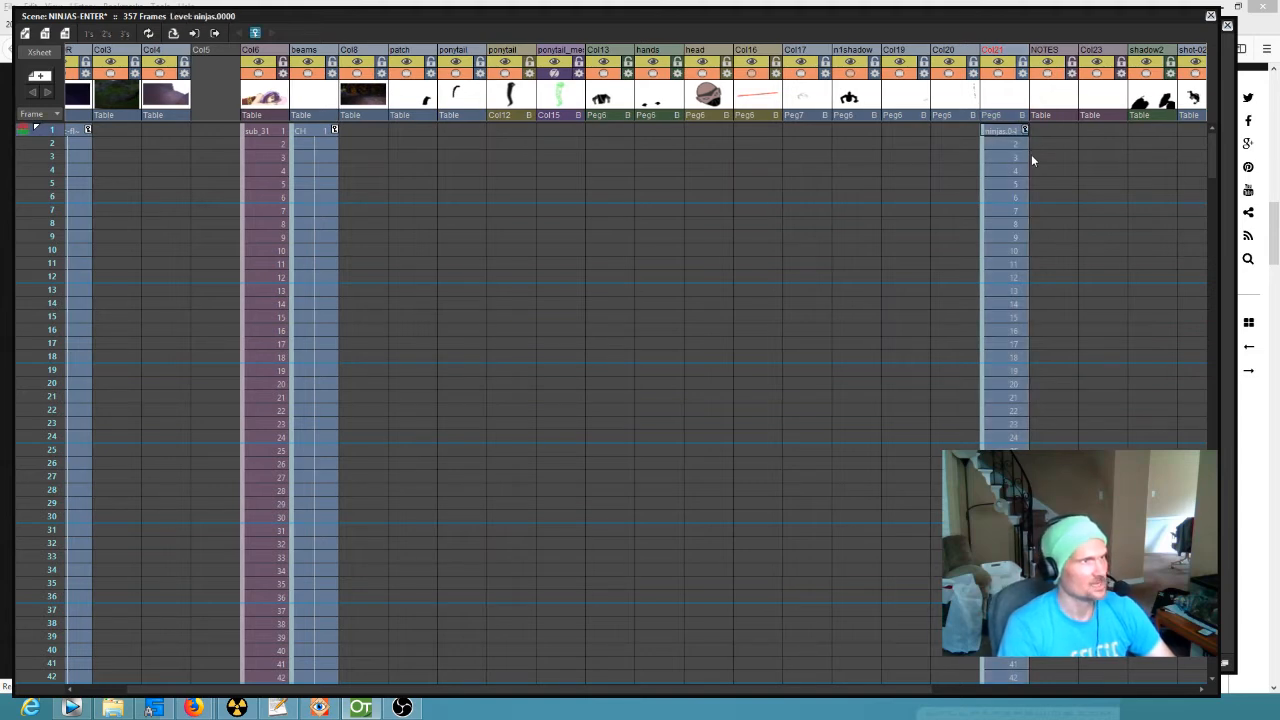
scroll(1004, 177, down, 10)
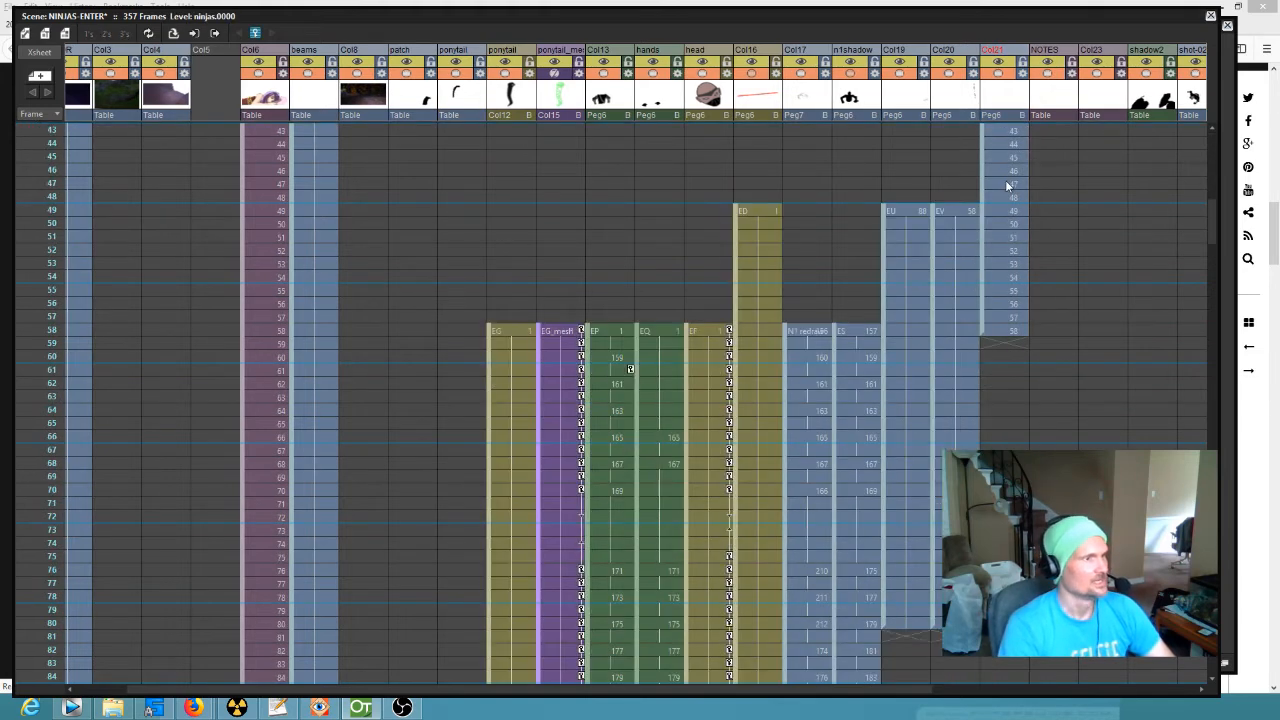
scroll(1008, 180, up, 10)
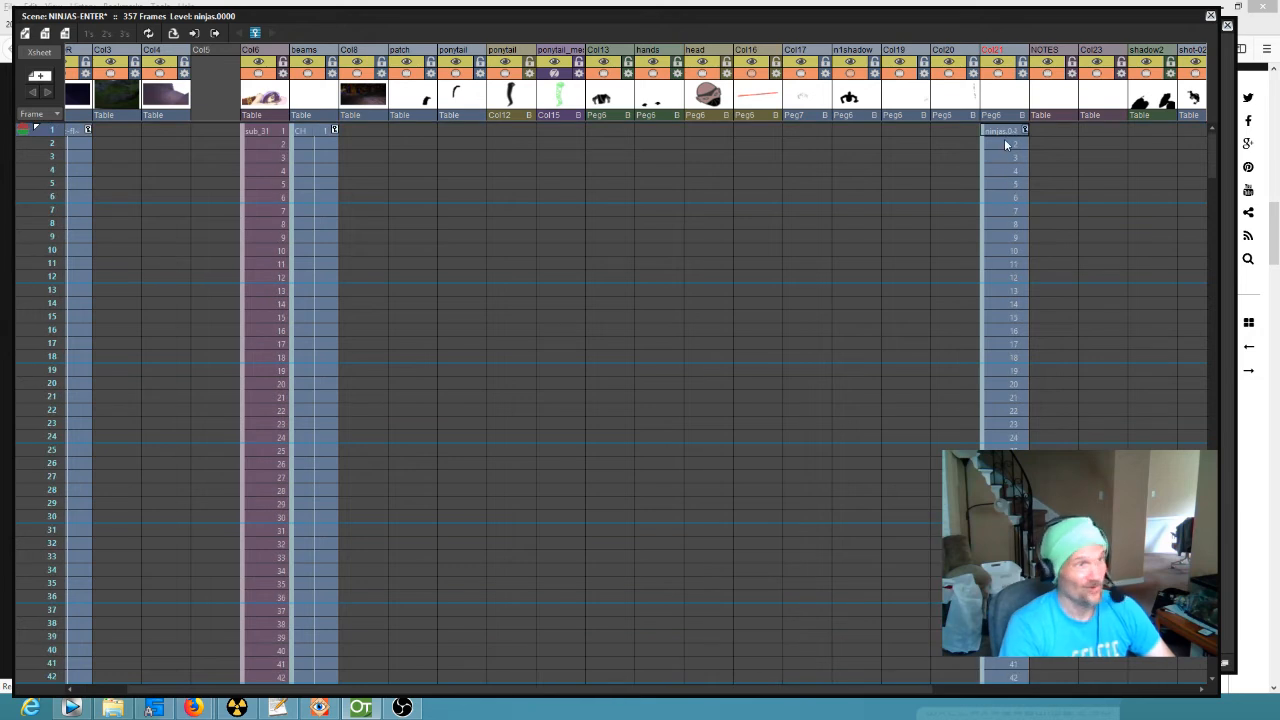
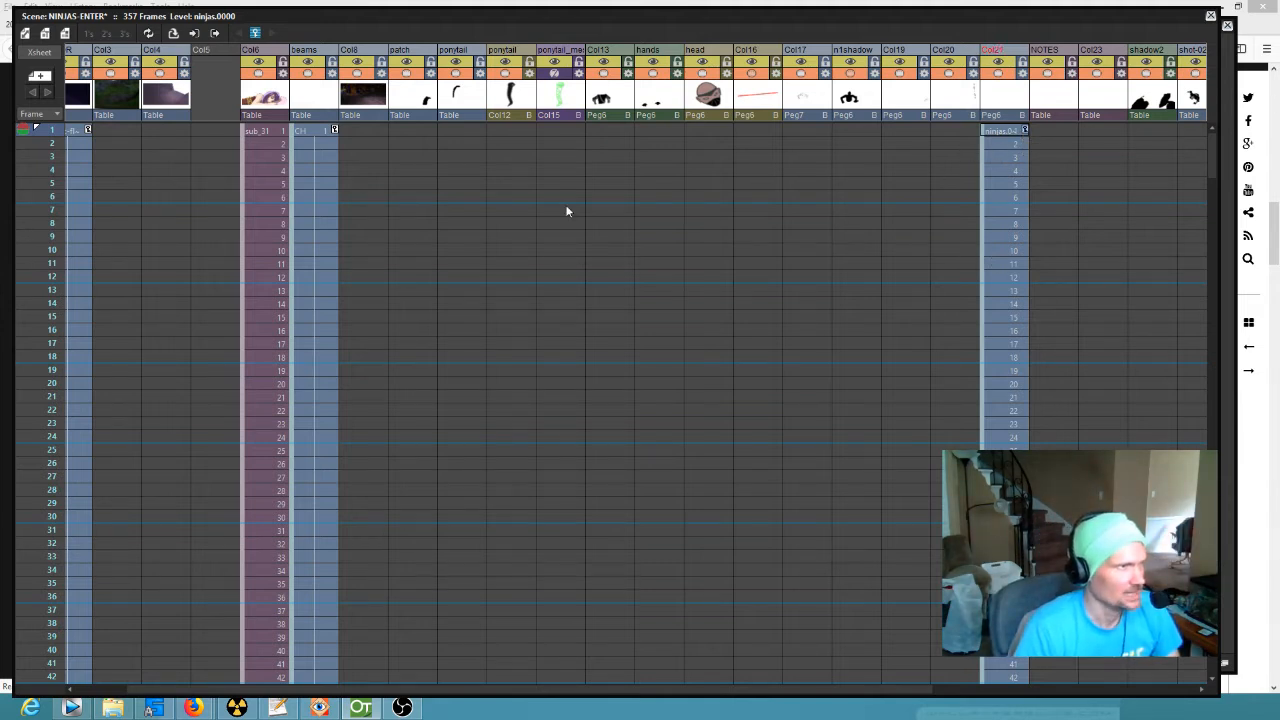
Step: Select the whole ninjas column Col21 and move it directly before the ponytail column that has the mesh
click(1013, 56)
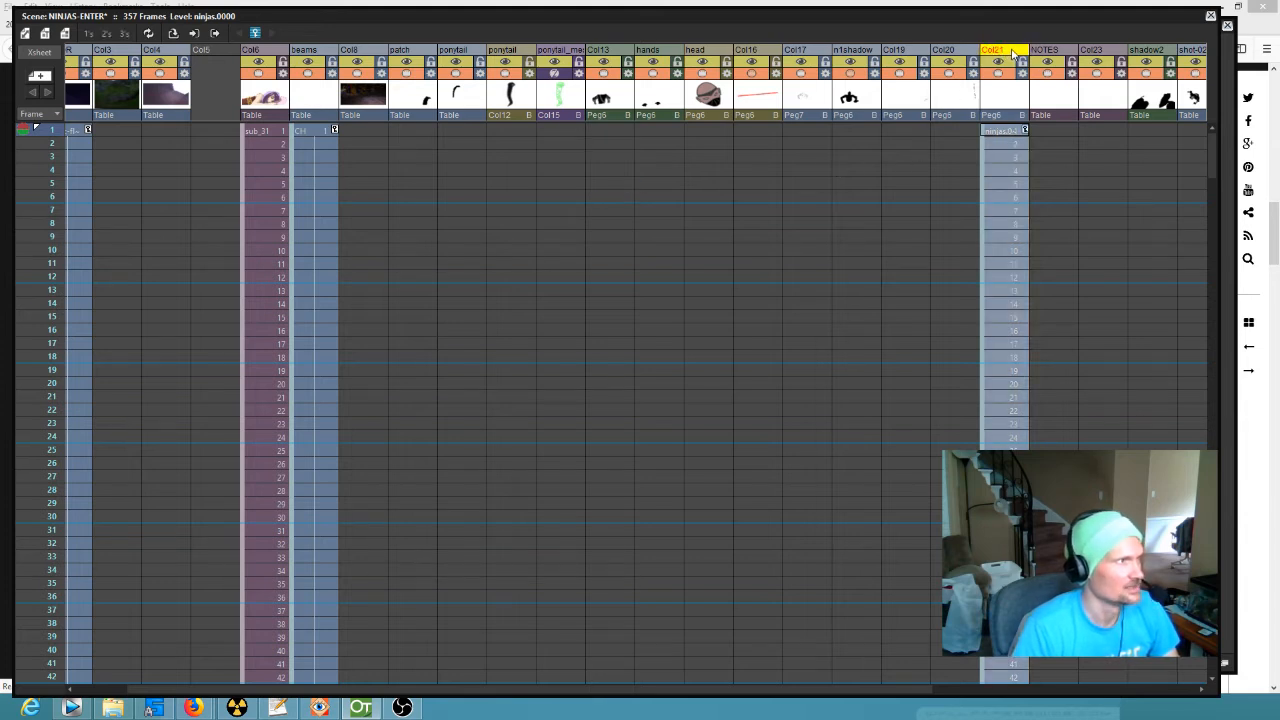
click(1011, 55)
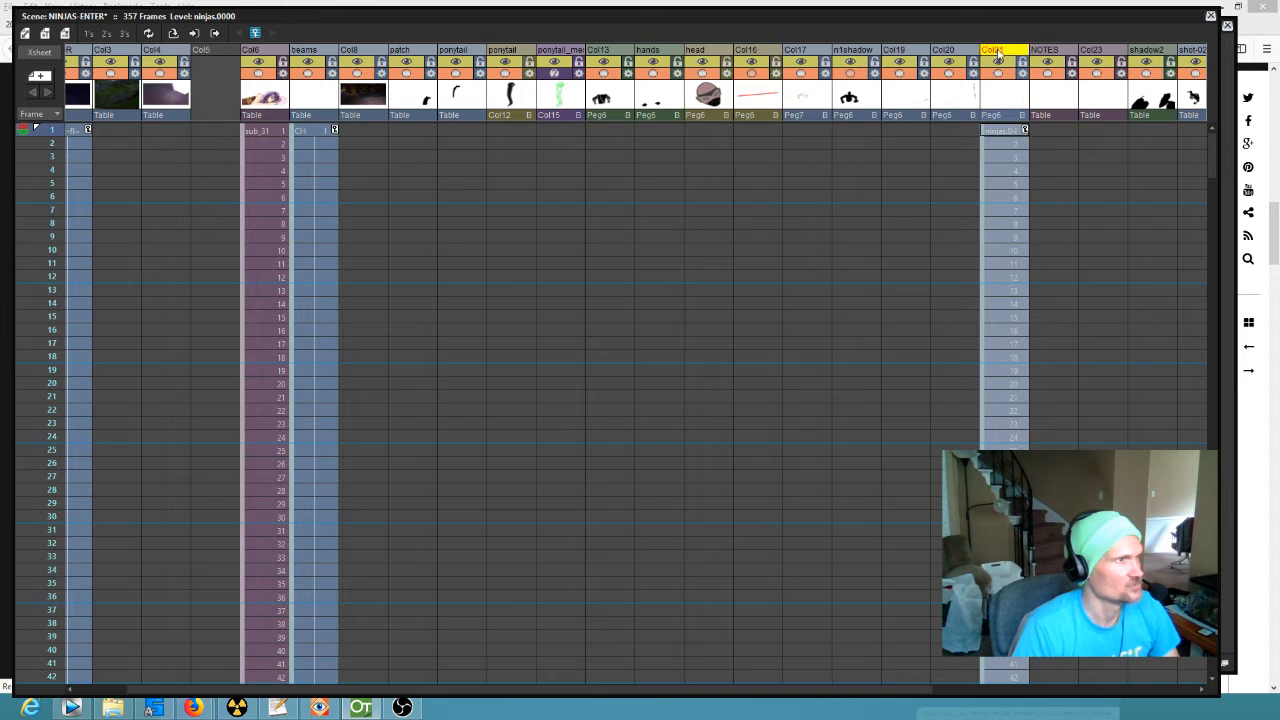
drag(998, 55, 515, 56)
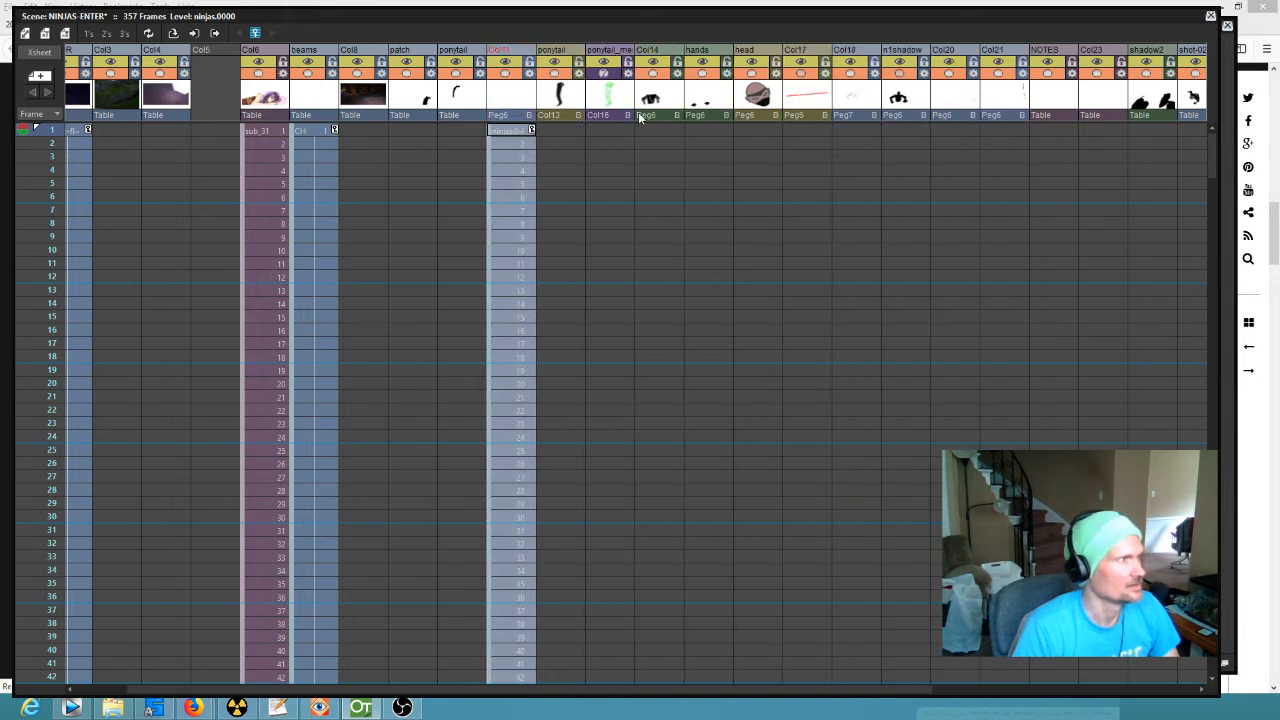
Step: Rename the ninjas column Col11 to "baked"
double_click(513, 50)
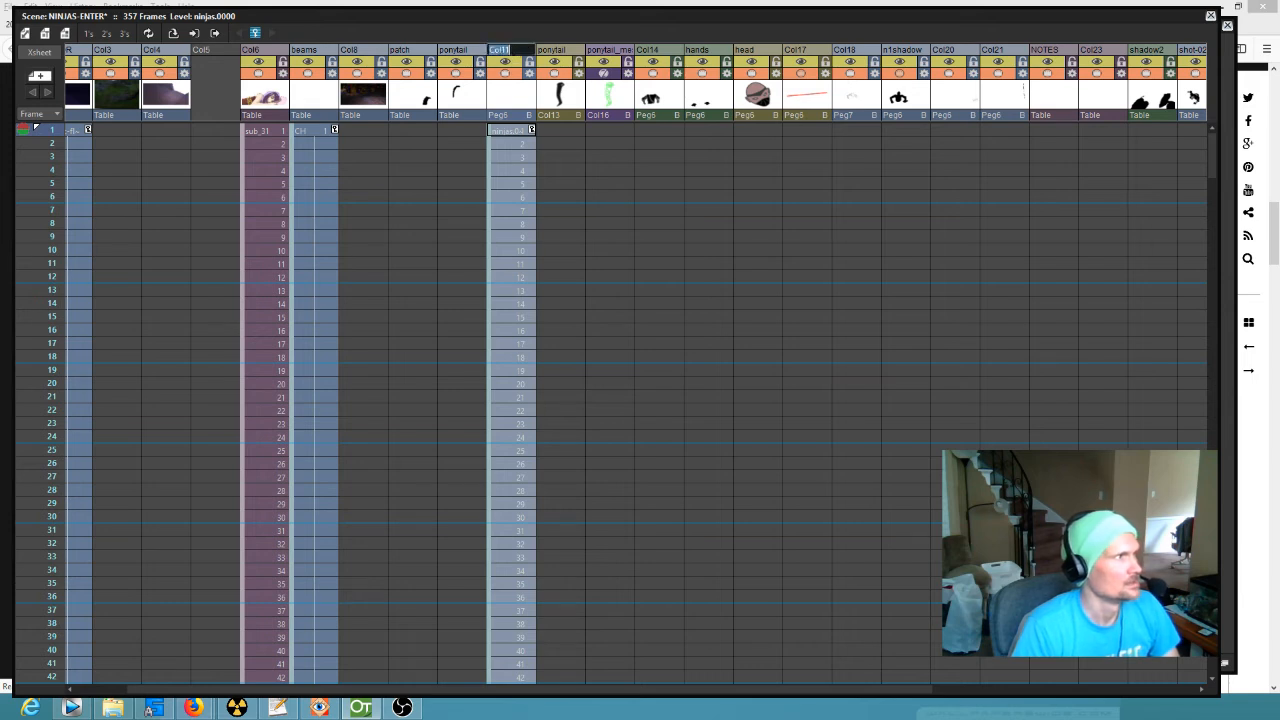
text(gaiyeo)
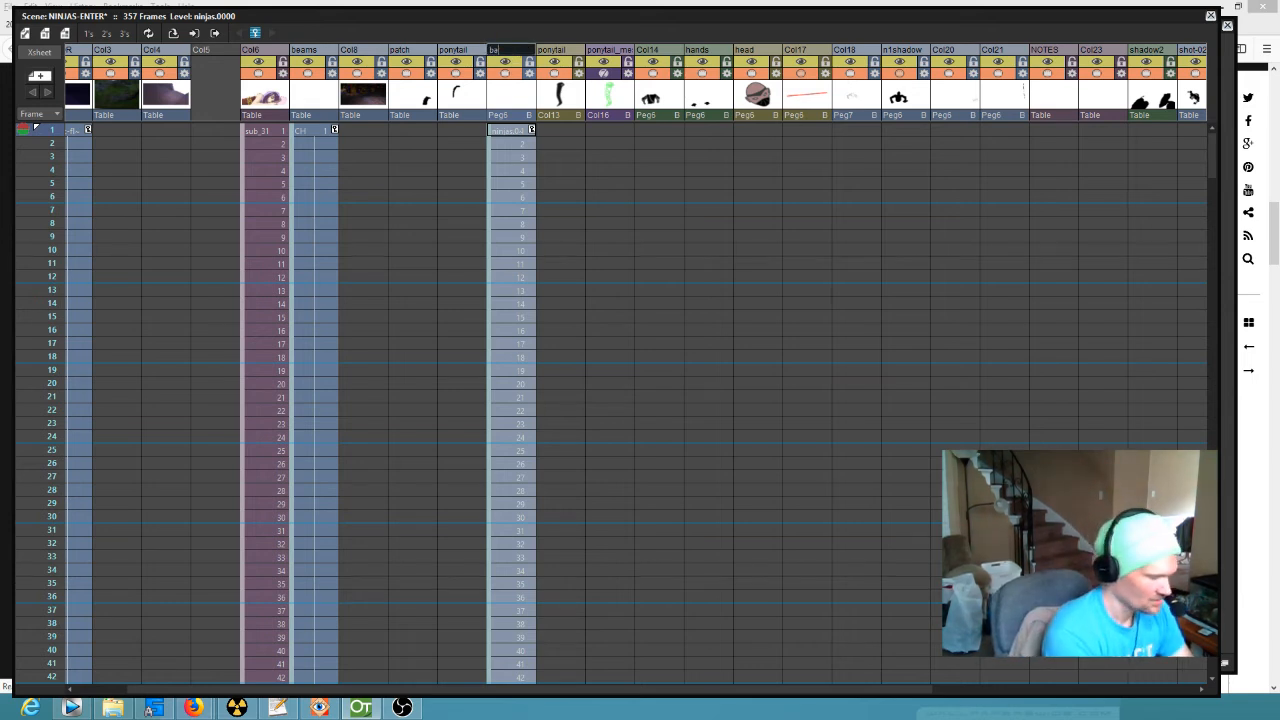
key(Return)
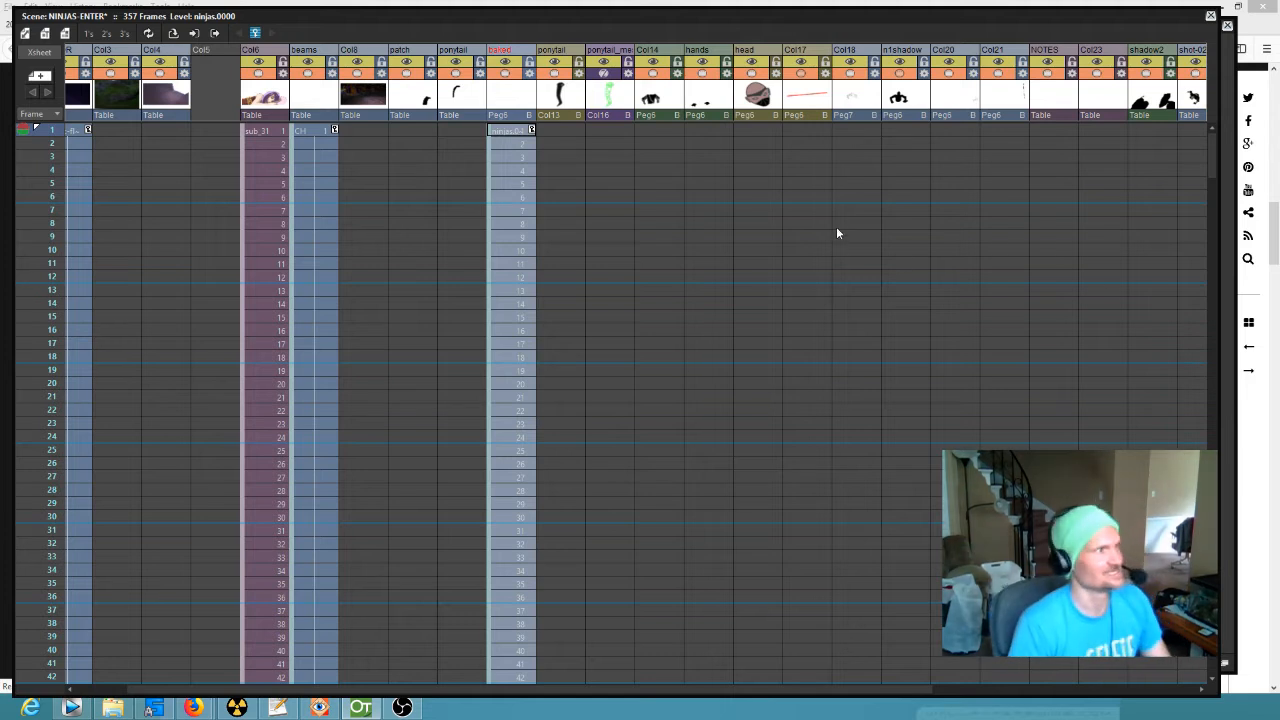
Step: Try to select the ninja columns' keyframes from frame 1 of the baked column to frame 89 and move them down
click(531, 130)
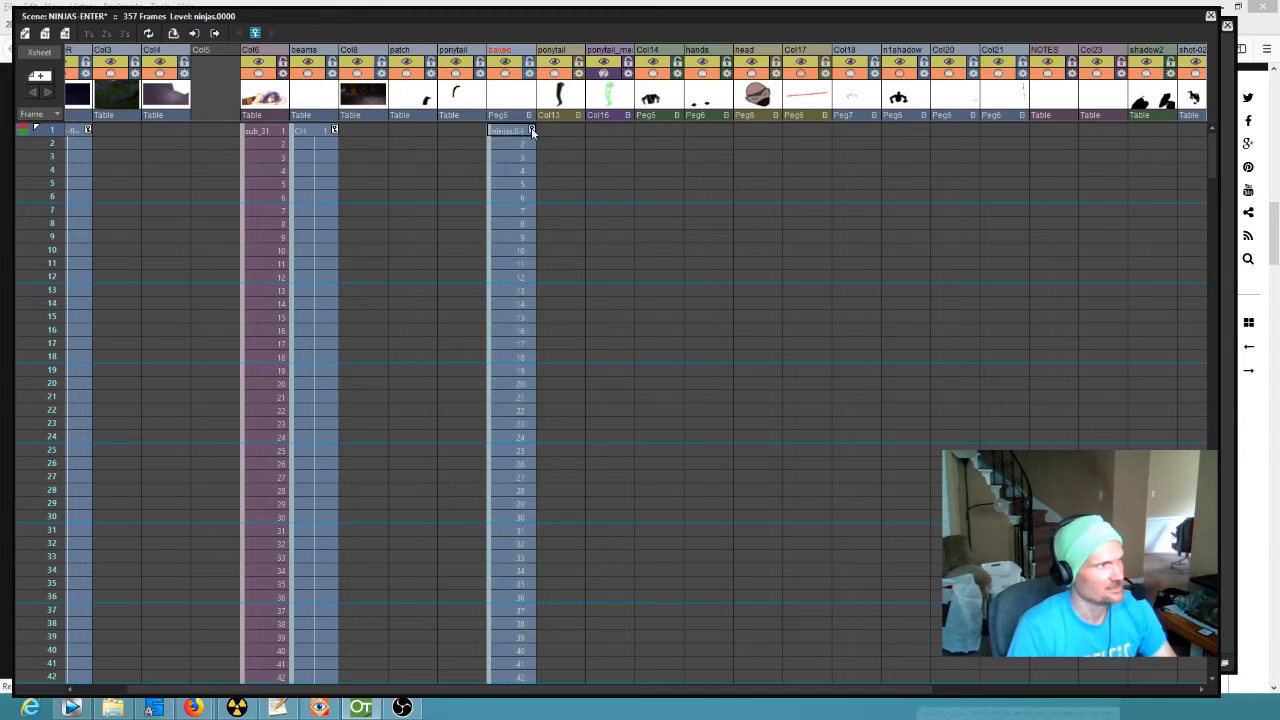
scroll(737, 238, down, 6)
scroll(846, 368, down, 18)
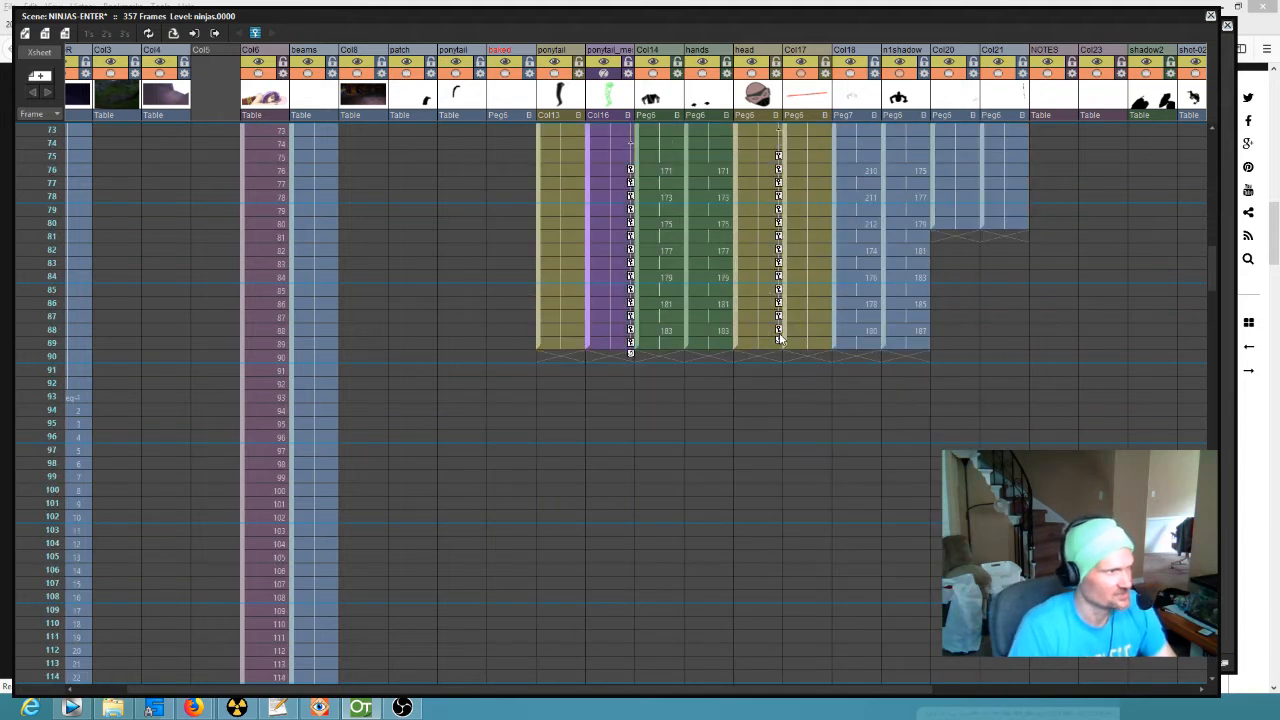
click(511, 330)
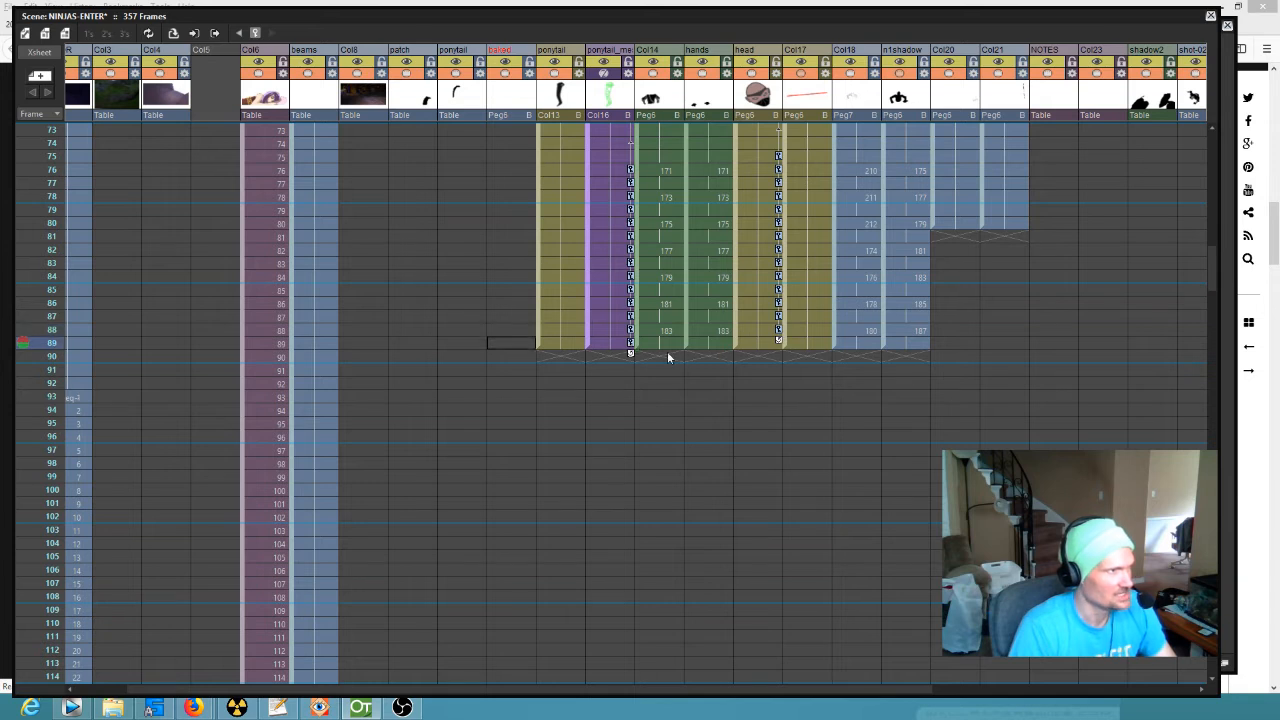
scroll(720, 315, up, 16)
scroll(720, 315, up, 8)
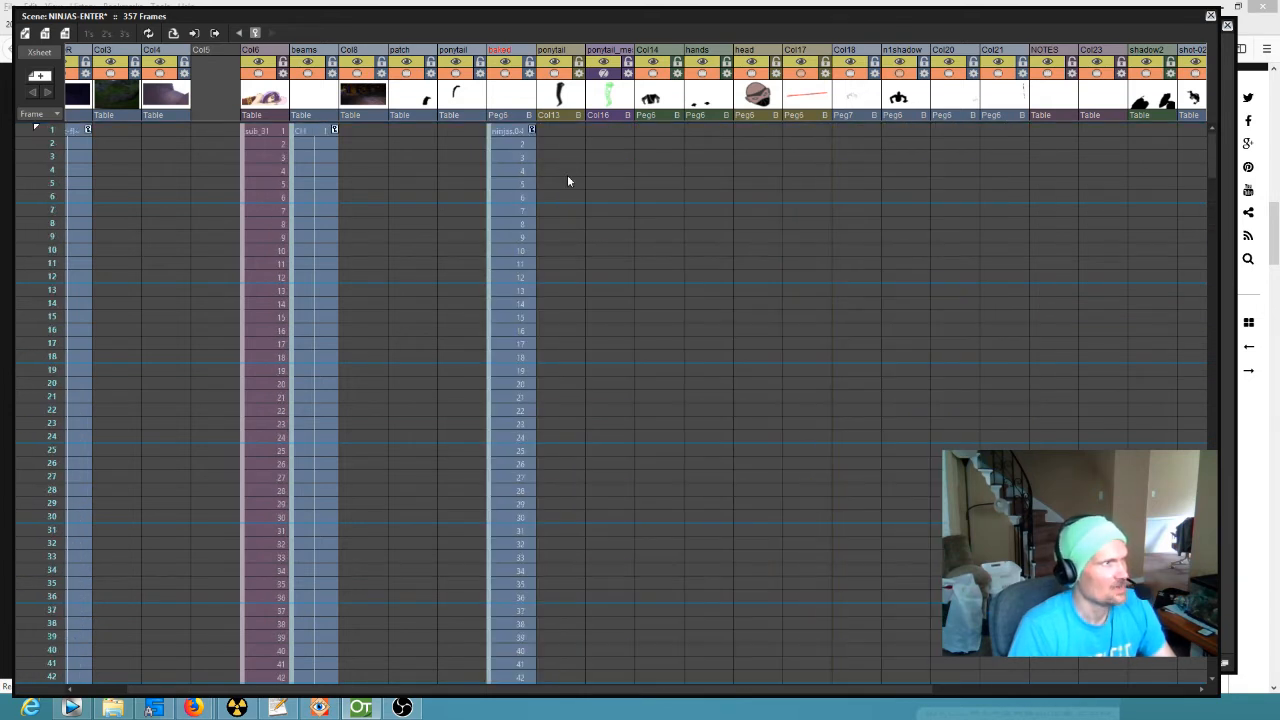
click(532, 130)
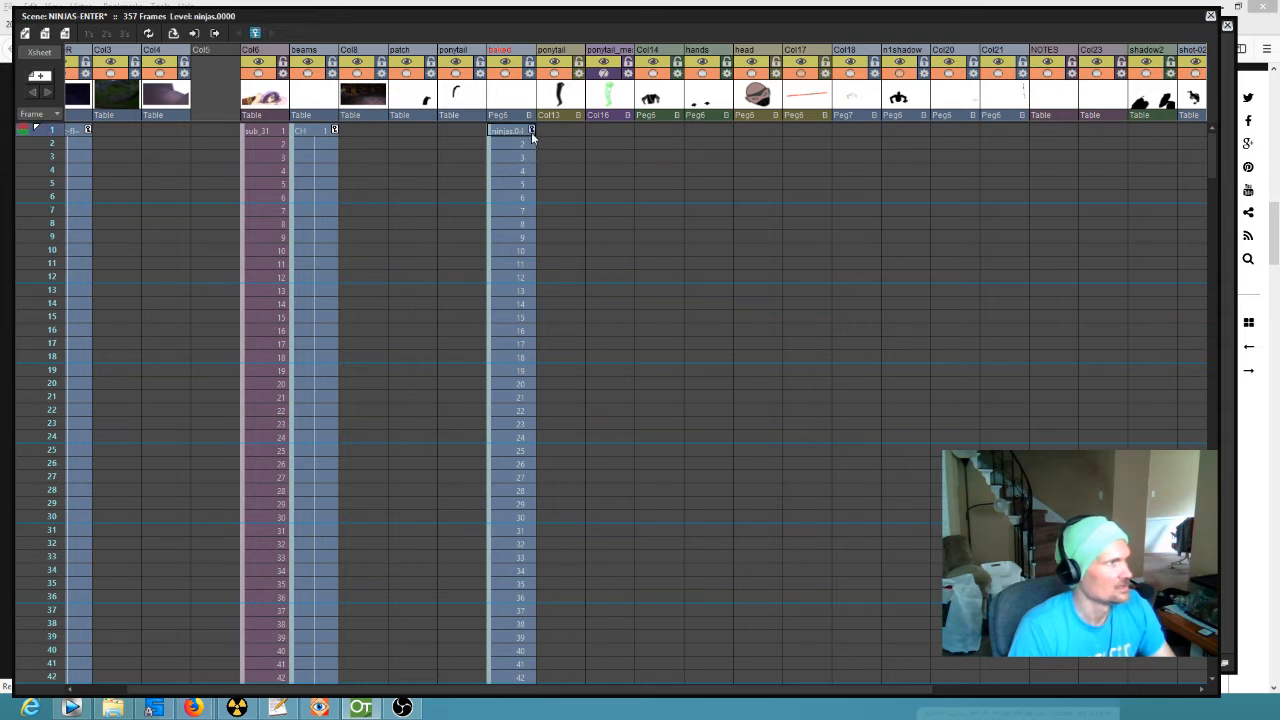
drag(532, 133, 551, 608)
drag(552, 528, 553, 530)
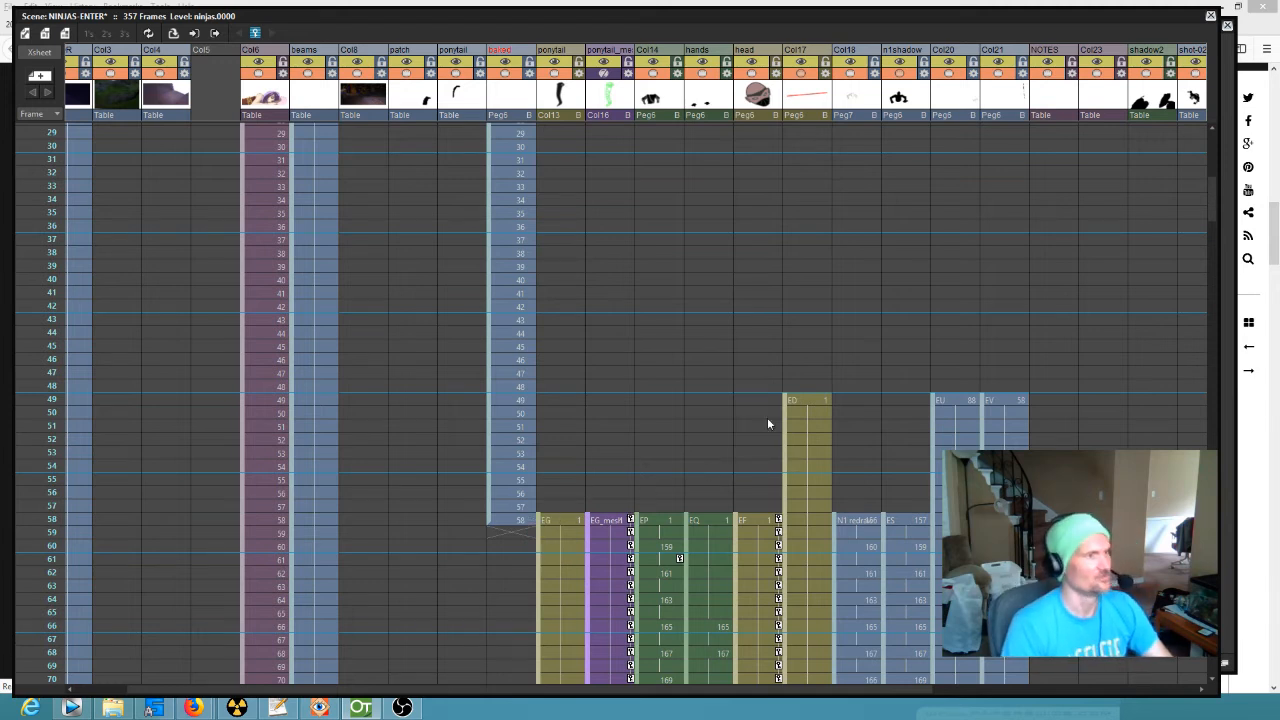
scroll(679, 259, up, 10)
Step: Select the ninja columns' keyframes from frame 1 of the baked column through frame 89 and cut them
click(543, 130)
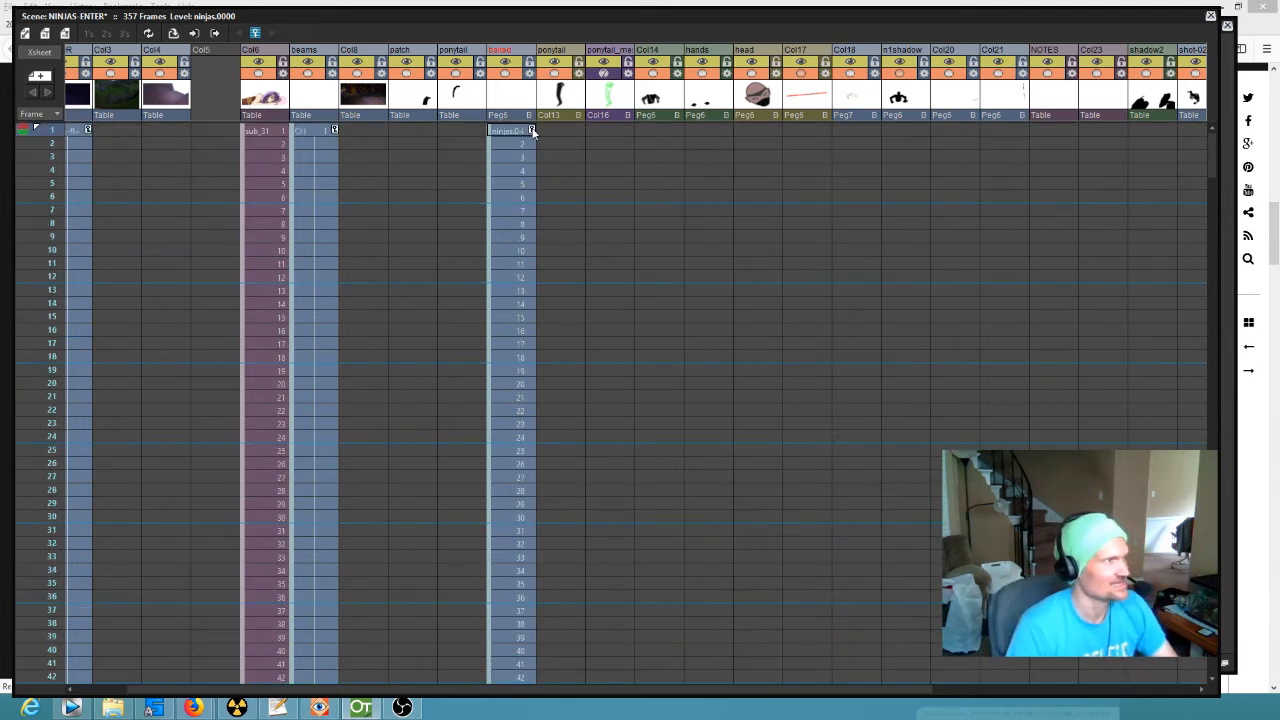
scroll(740, 232, down, 4)
scroll(745, 237, down, 16)
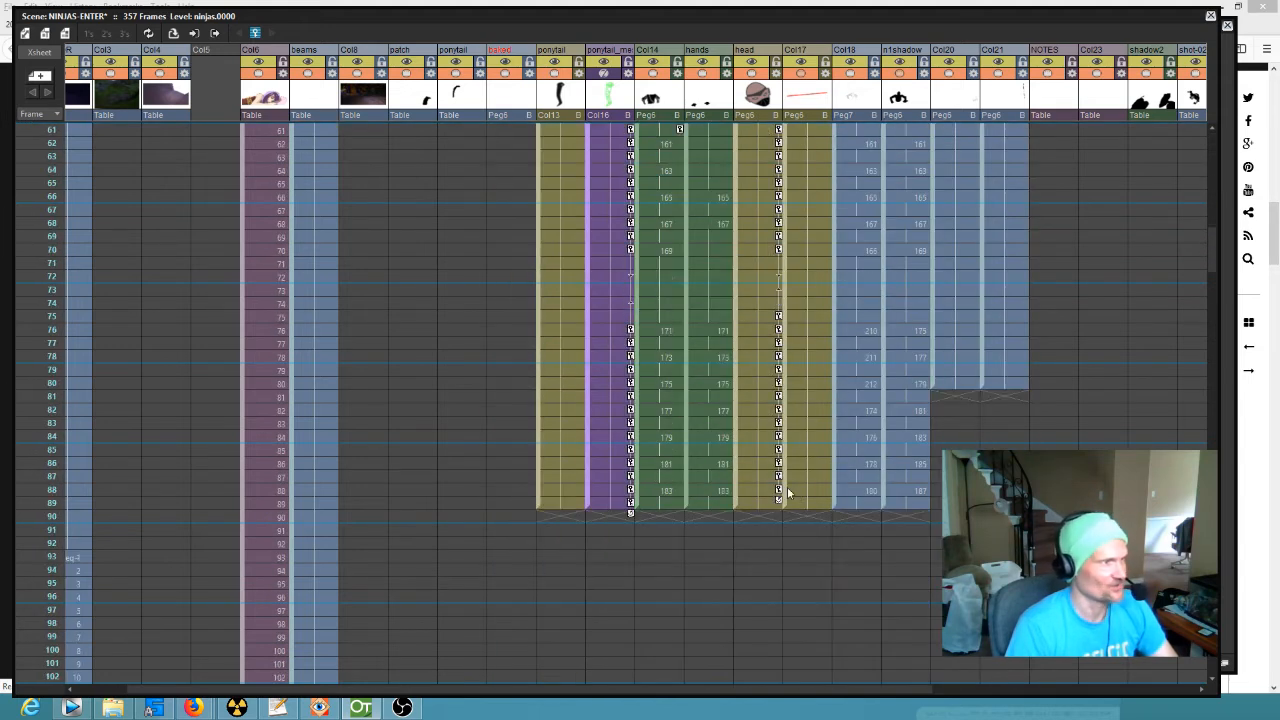
click(511, 489)
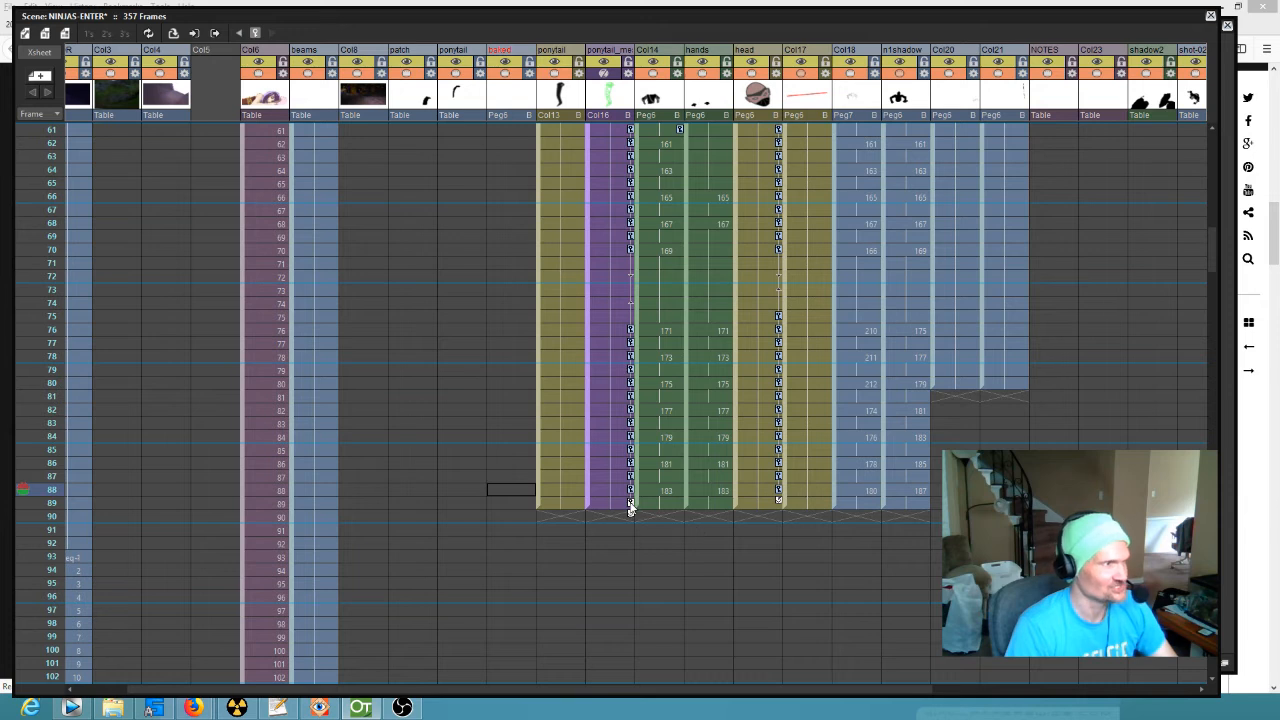
key(Down)
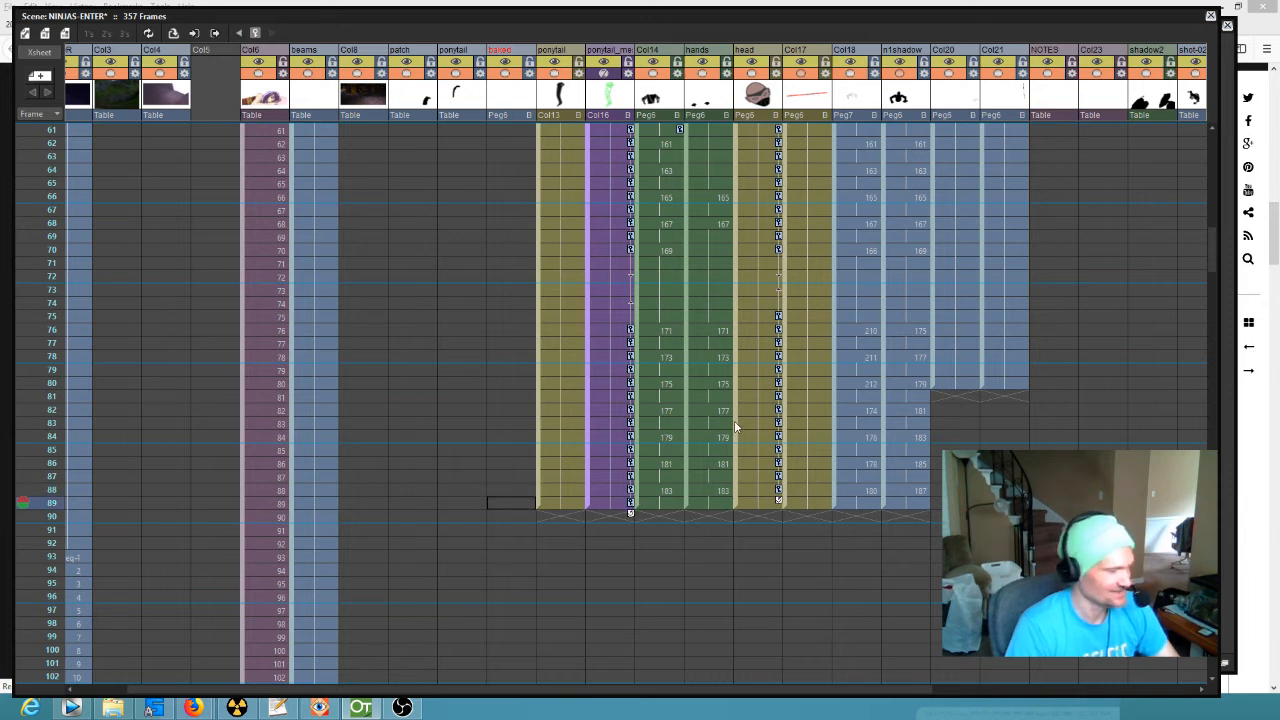
scroll(768, 392, up, 16)
scroll(772, 390, up, 4)
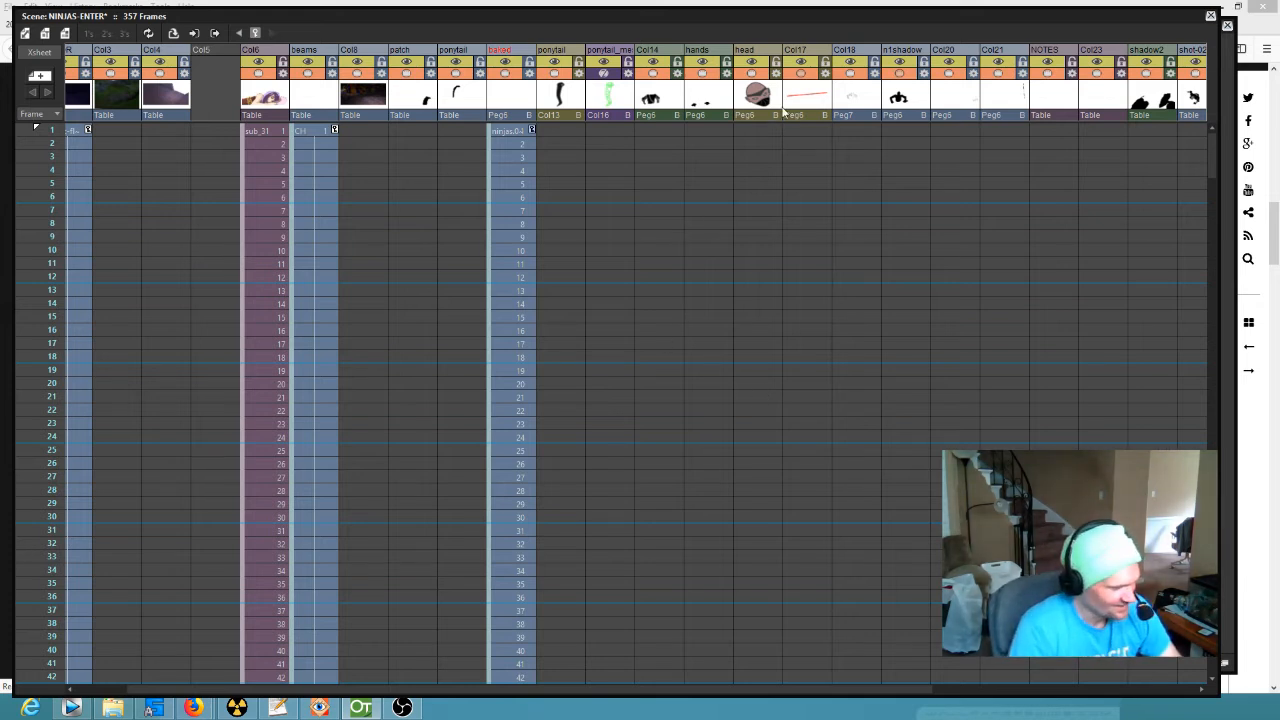
key(ctrl+z)
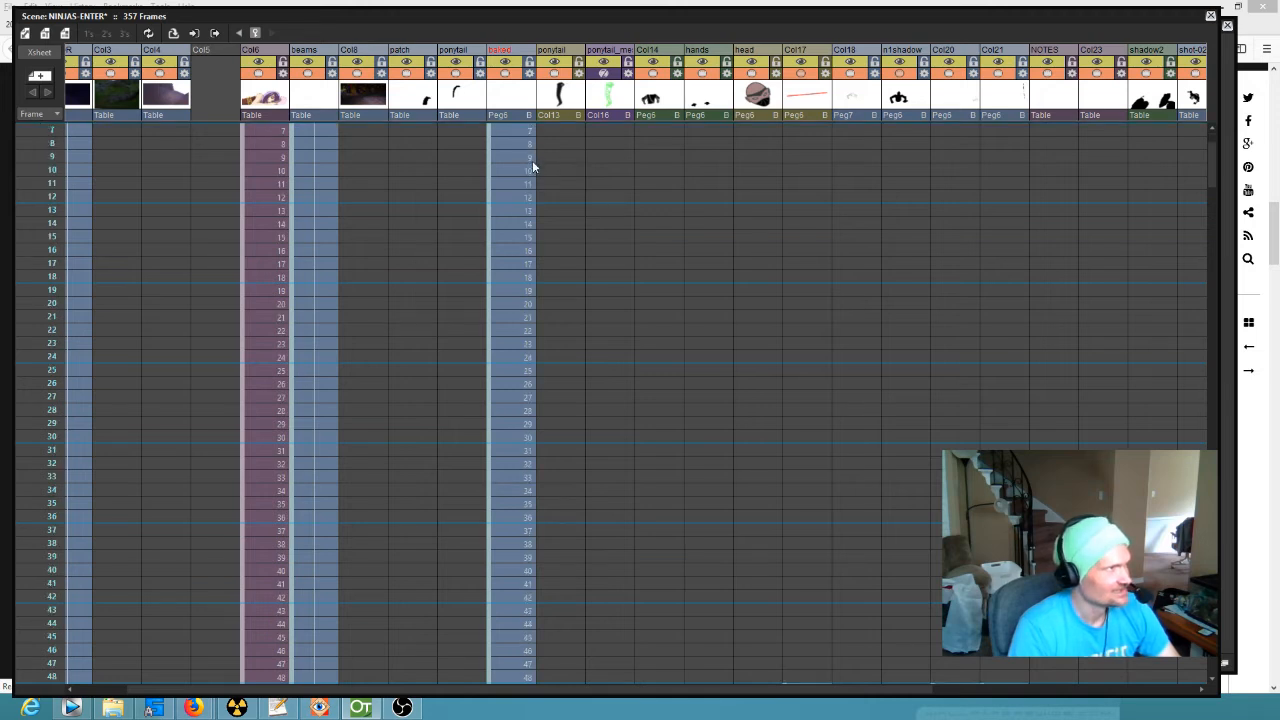
Step: Paste the cut keyframes at frame 92 of the baked column and check where they land in the other columns
scroll(535, 170, down, 5)
scroll(534, 254, down, 2)
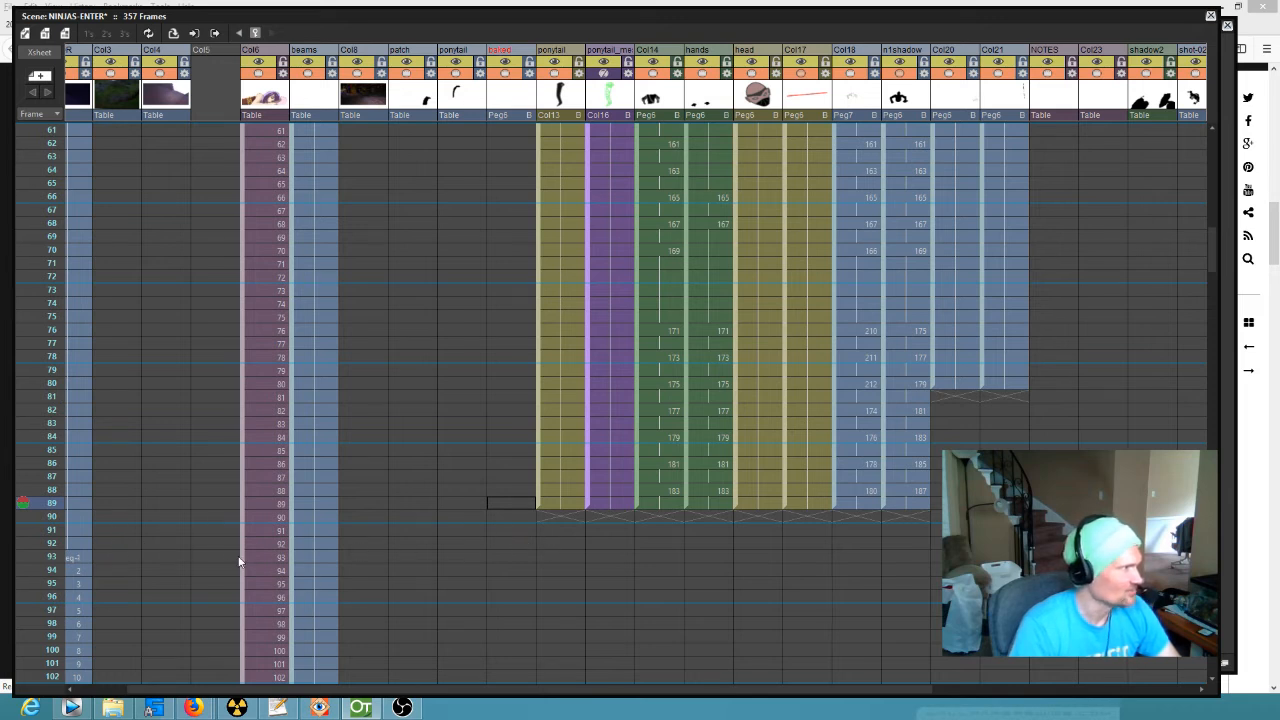
click(529, 544)
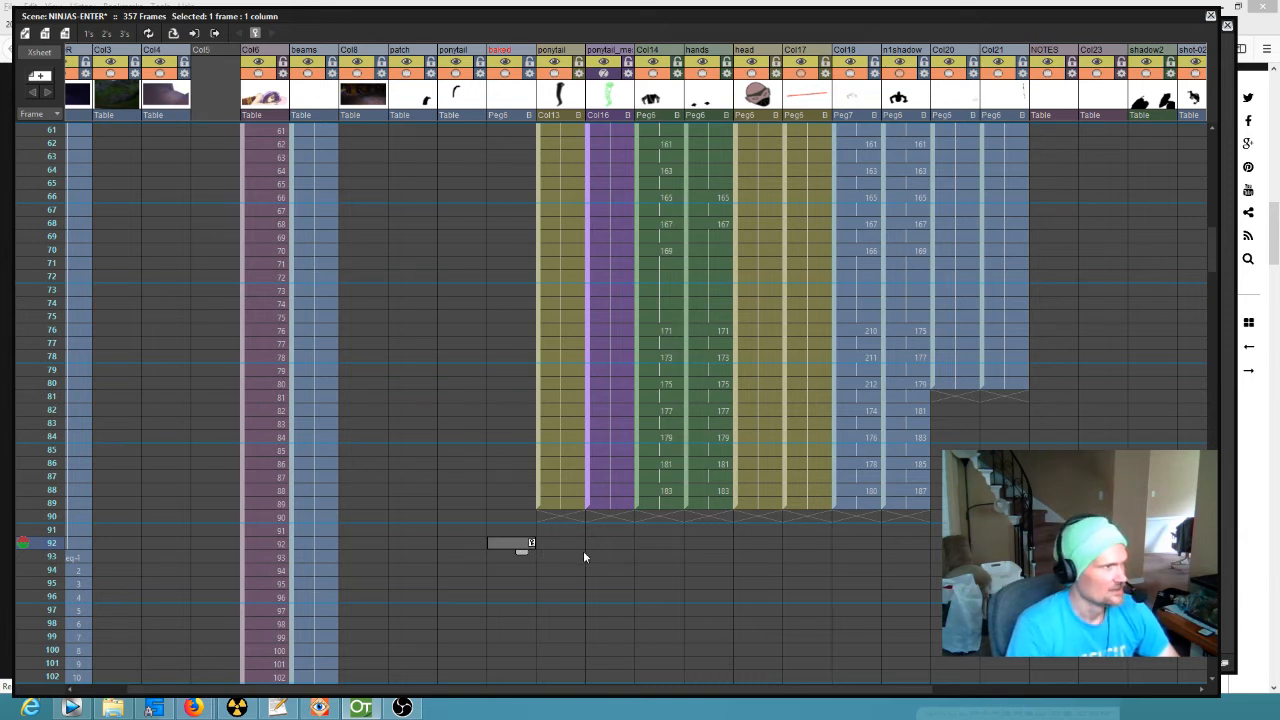
scroll(532, 542, down, 10)
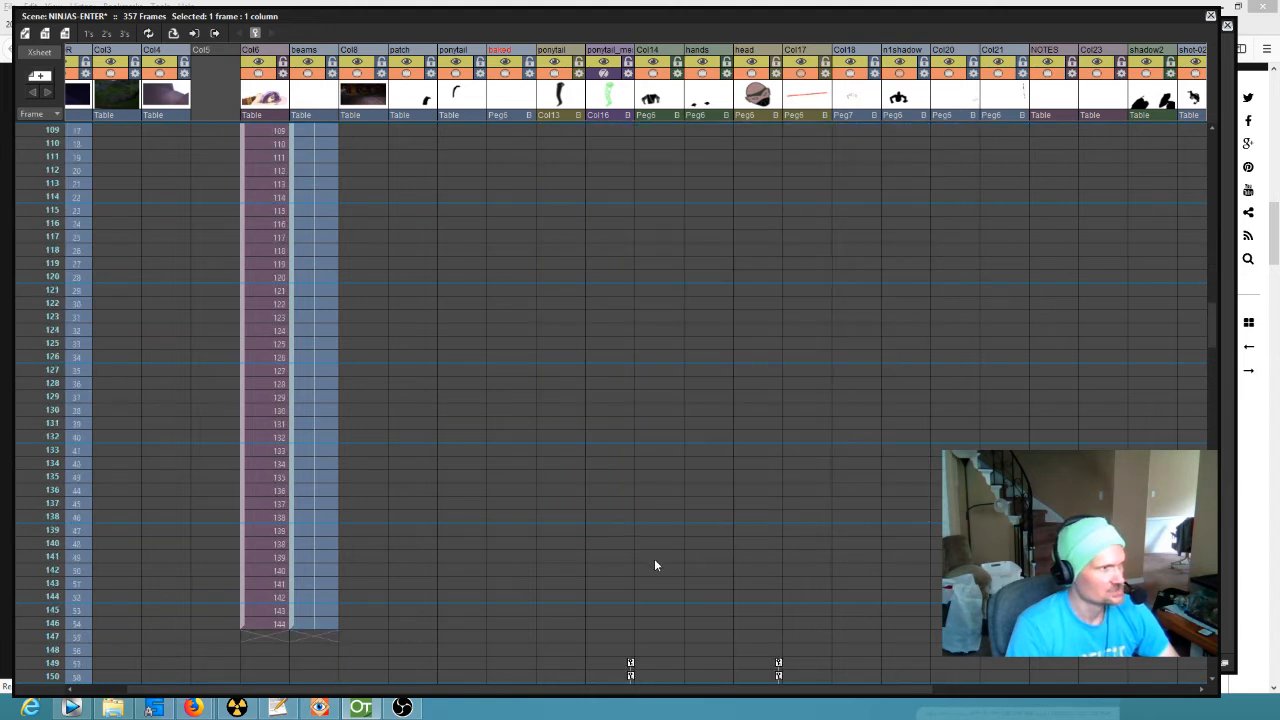
scroll(735, 405, up, 18)
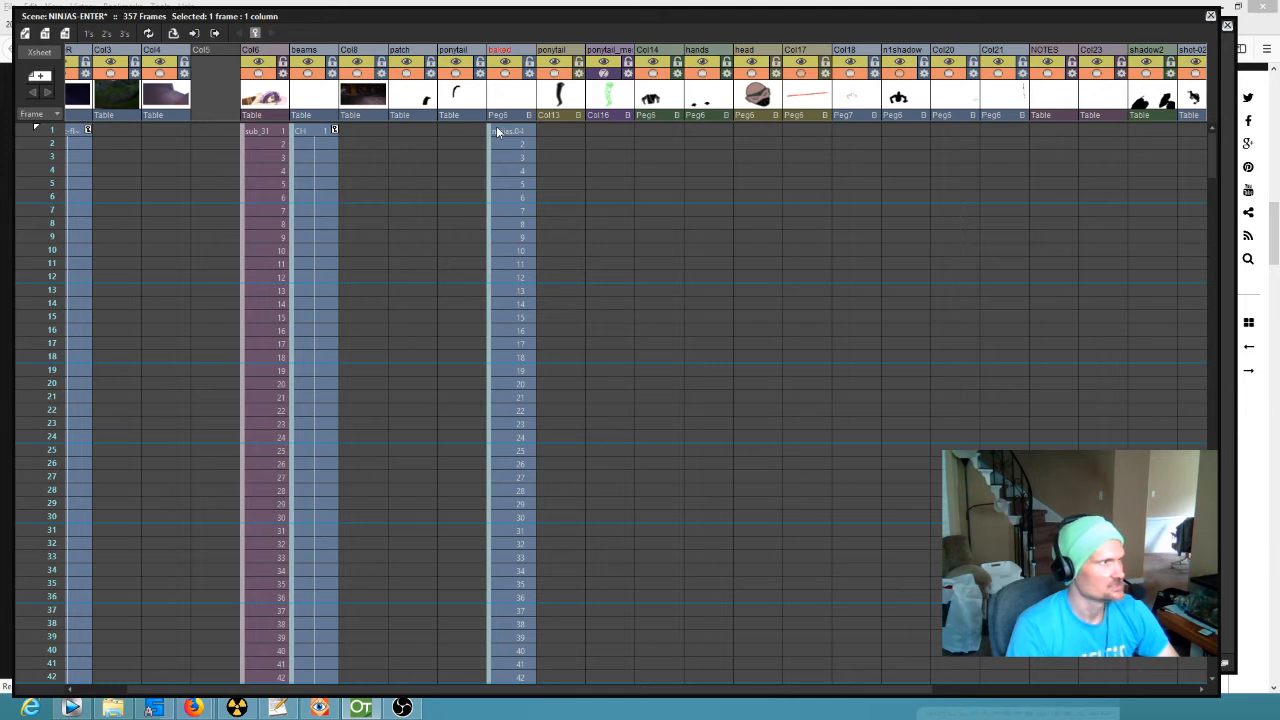
Step: Select the cells from the baked column through Col21, frames 1 to 89, and move the block to start at frame 92
click(495, 128)
scroll(826, 332, down, 8)
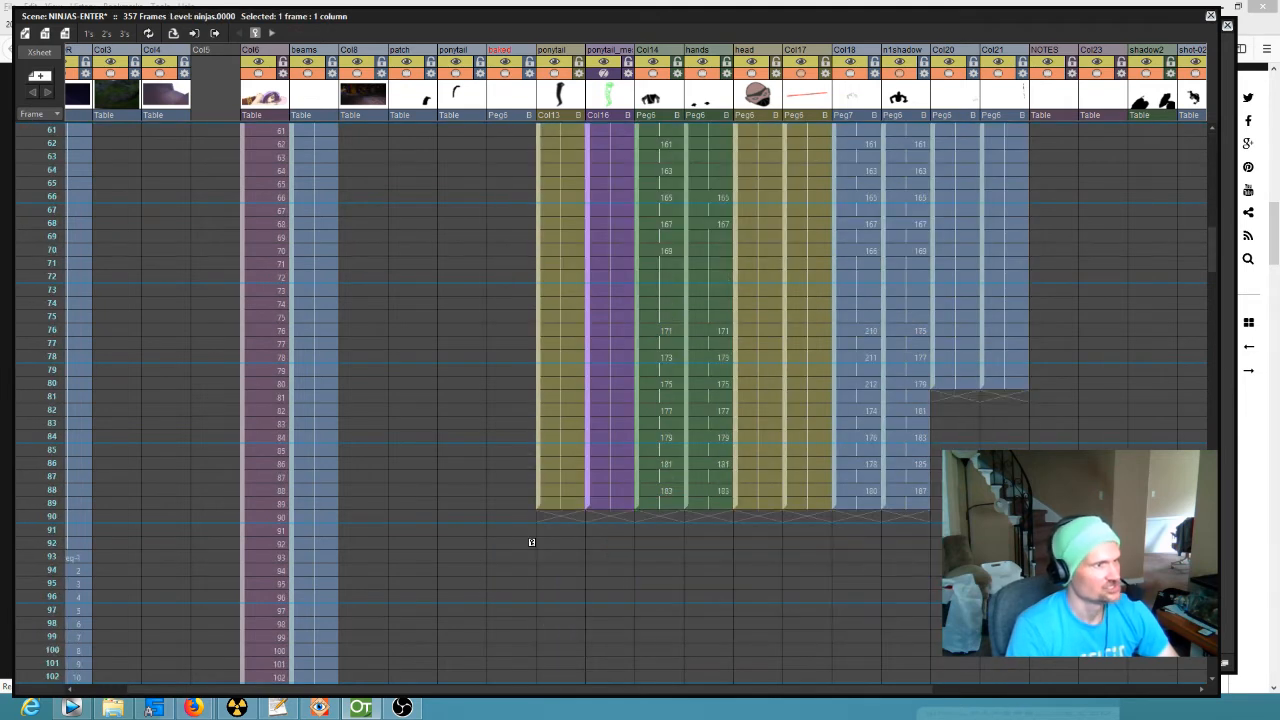
shift+click(1004, 504)
key(Delete)
scroll(848, 350, up, 8)
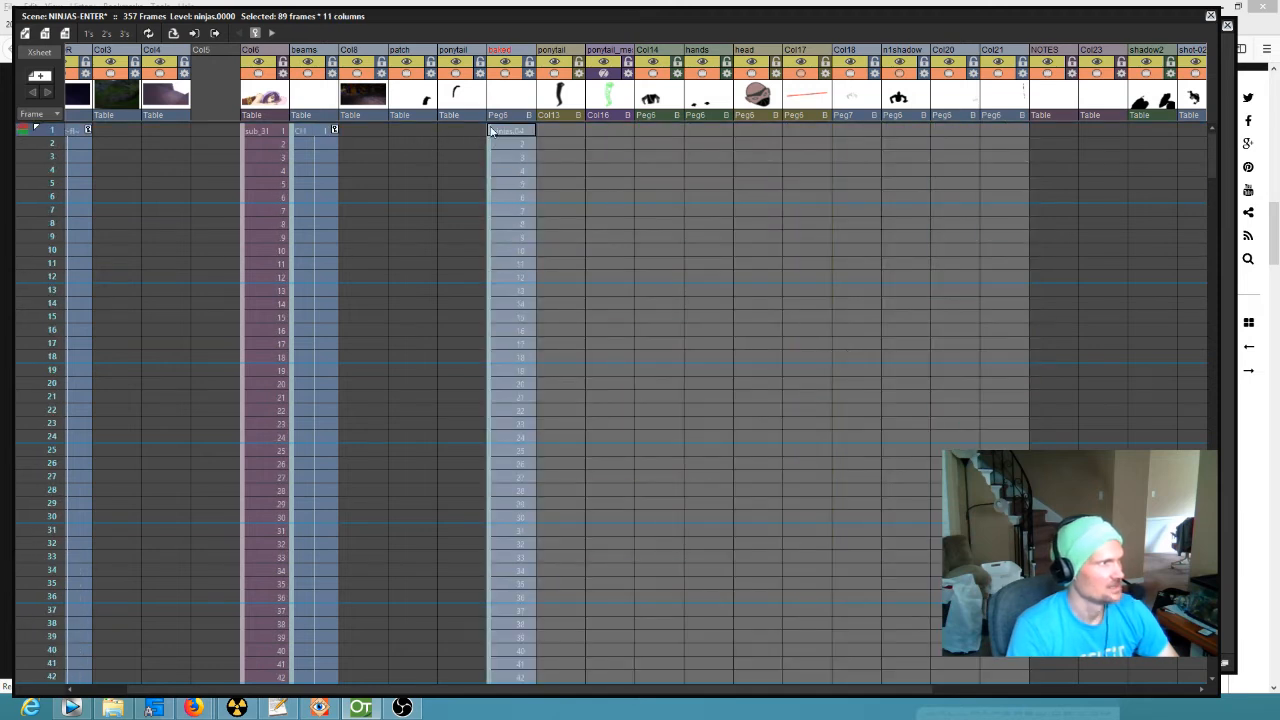
drag(490, 130, 531, 609)
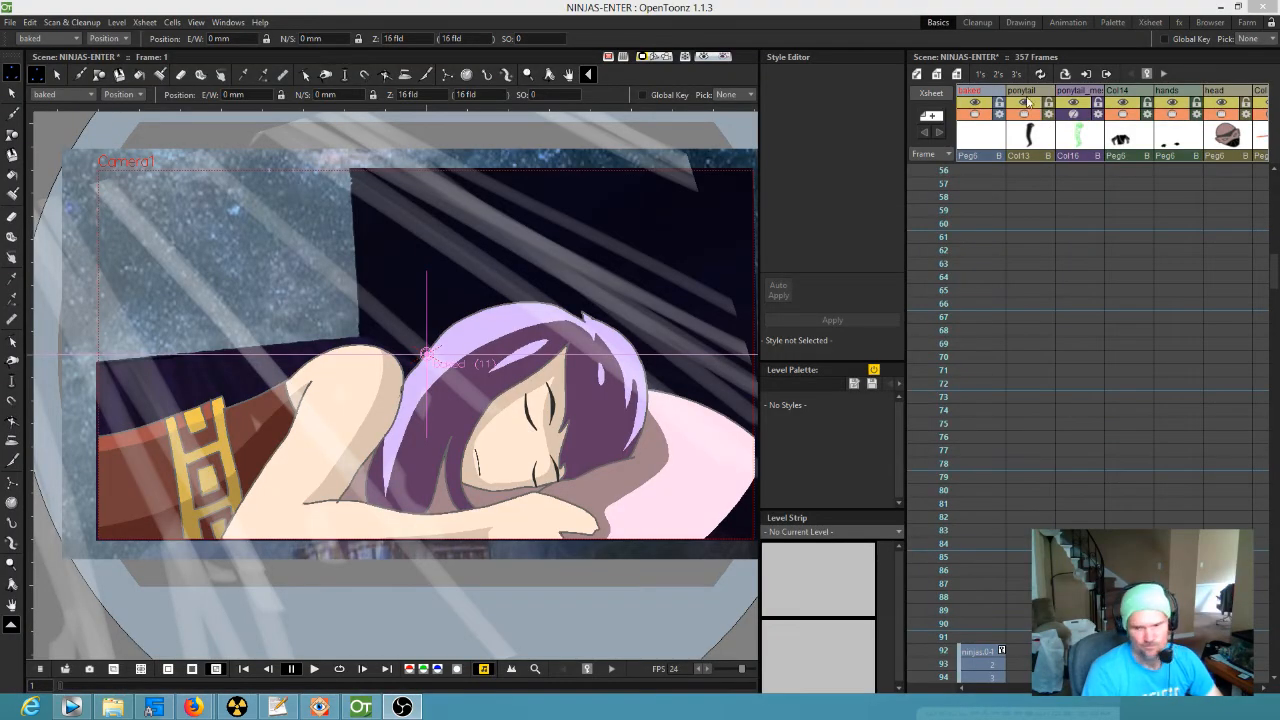
Step: Preview the ninja shot around frame 178 and check that the moved cells and keyframes line up in the main xsheet
mouse_move(937, 186)
mouse_down()
mouse_move(882, 706)
mouse_move(857, 333)
mouse_move(856, 650)
mouse_move(843, 668)
mouse_move(837, 383)
mouse_move(816, 338)
mouse_move(819, 386)
mouse_move(819, 363)
mouse_up()
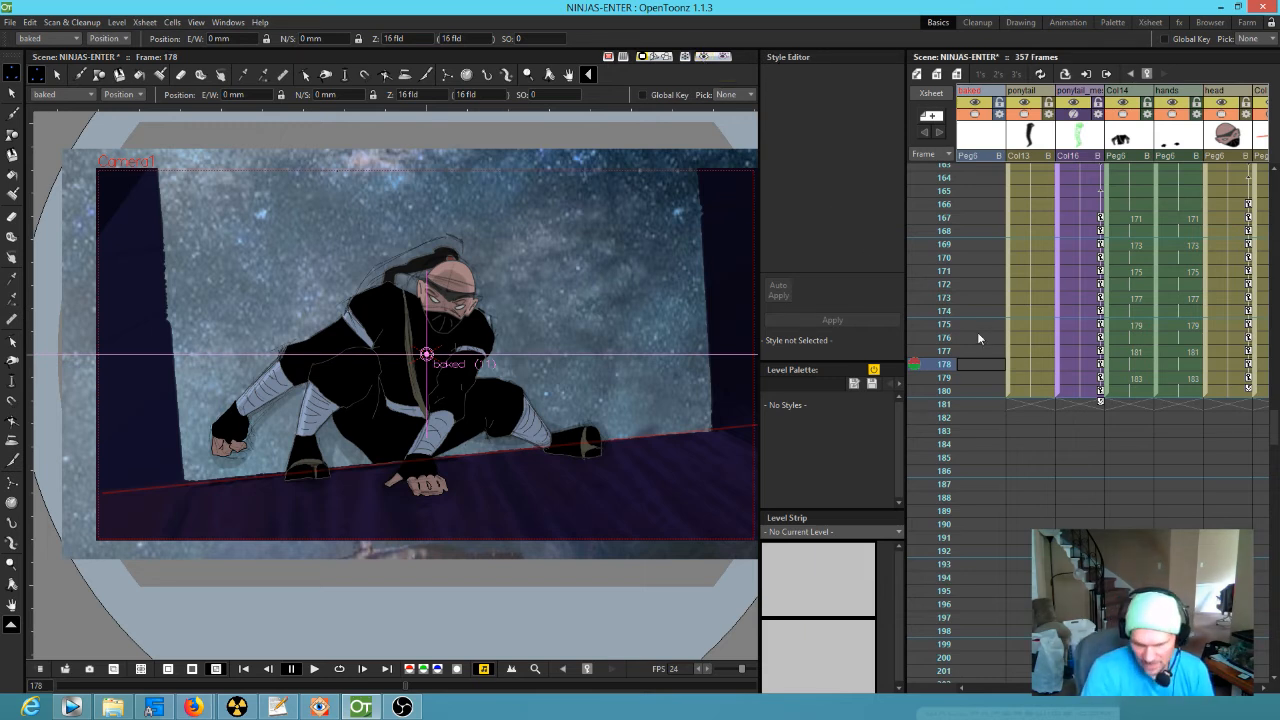
scroll(940, 330, up, 5)
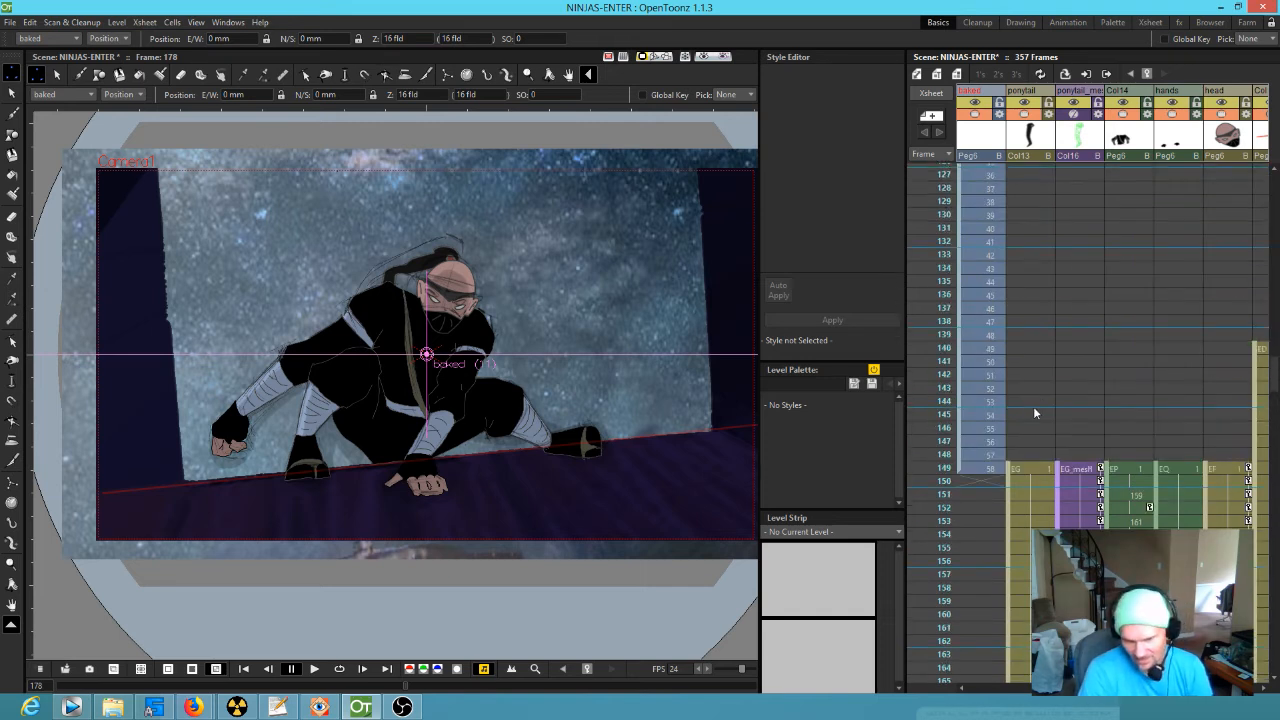
Step: Examine the Xsheet columns around the baked ninja animation and view the scene at frames 142 and 137
scroll(960, 410, right, 3)
scroll(1000, 390, left, 3)
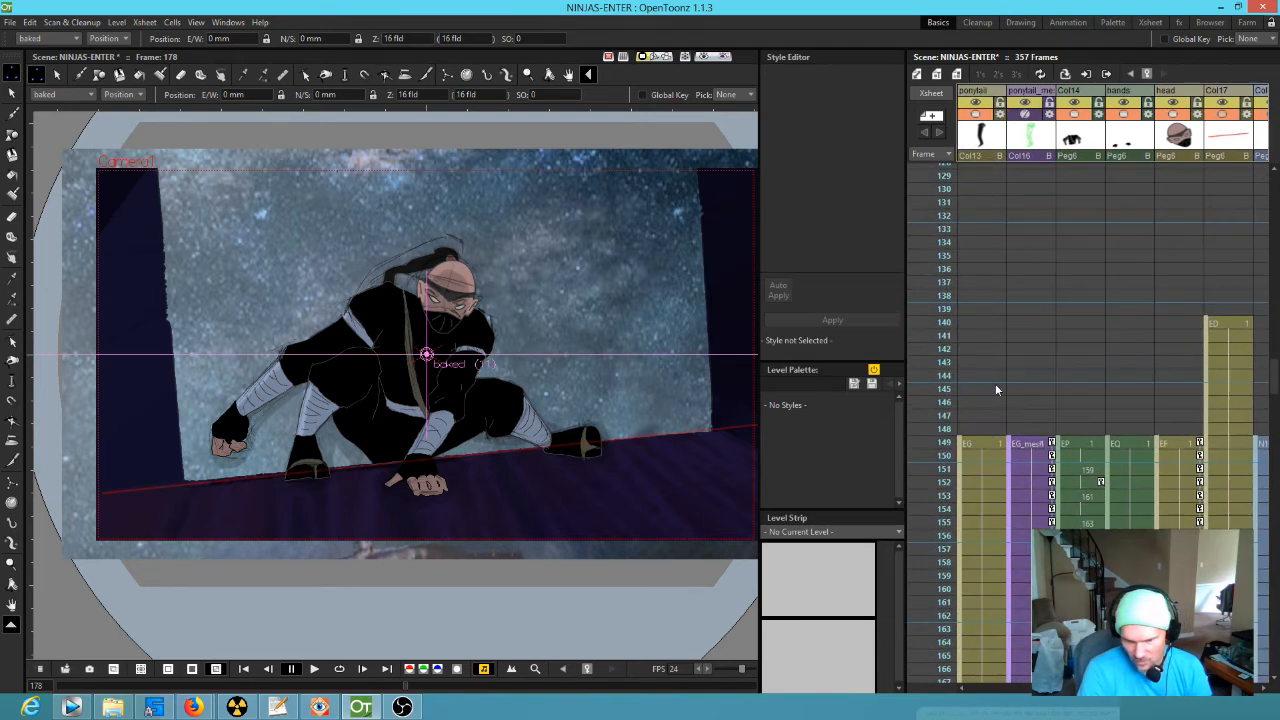
click(930, 269)
key(Down)
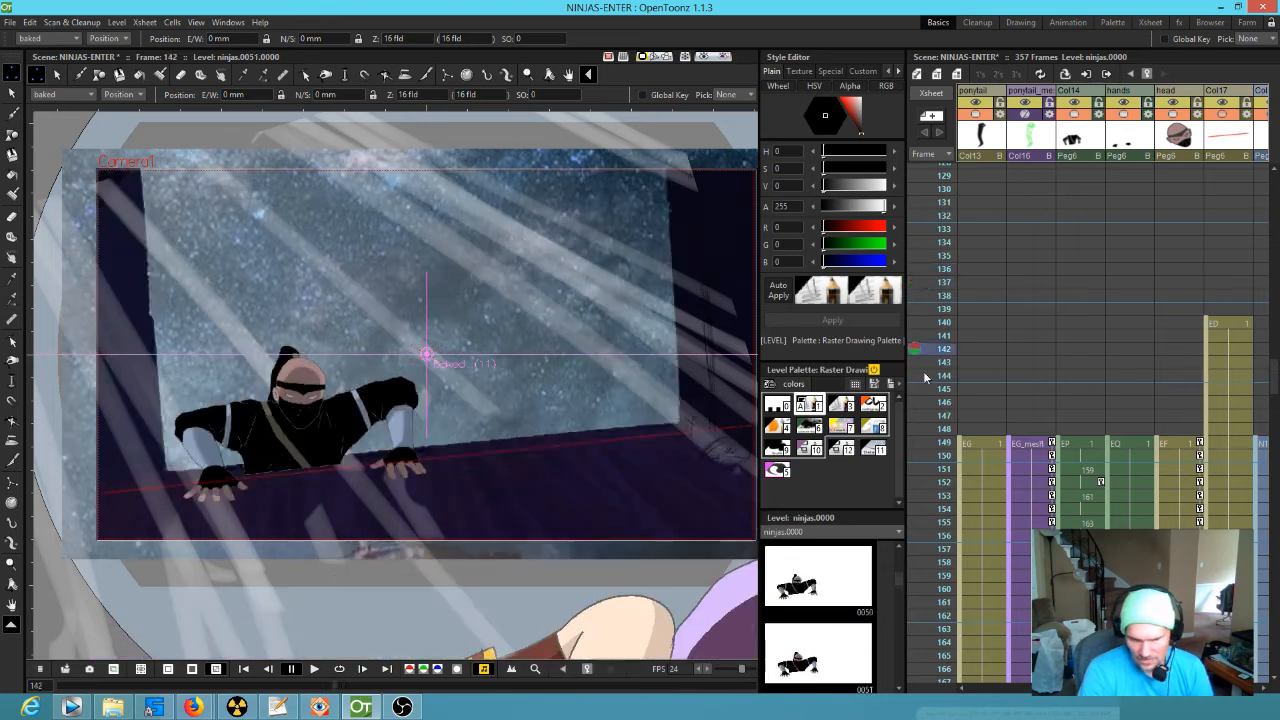
scroll(1070, 264, right, 4)
scroll(1070, 264, up, 1)
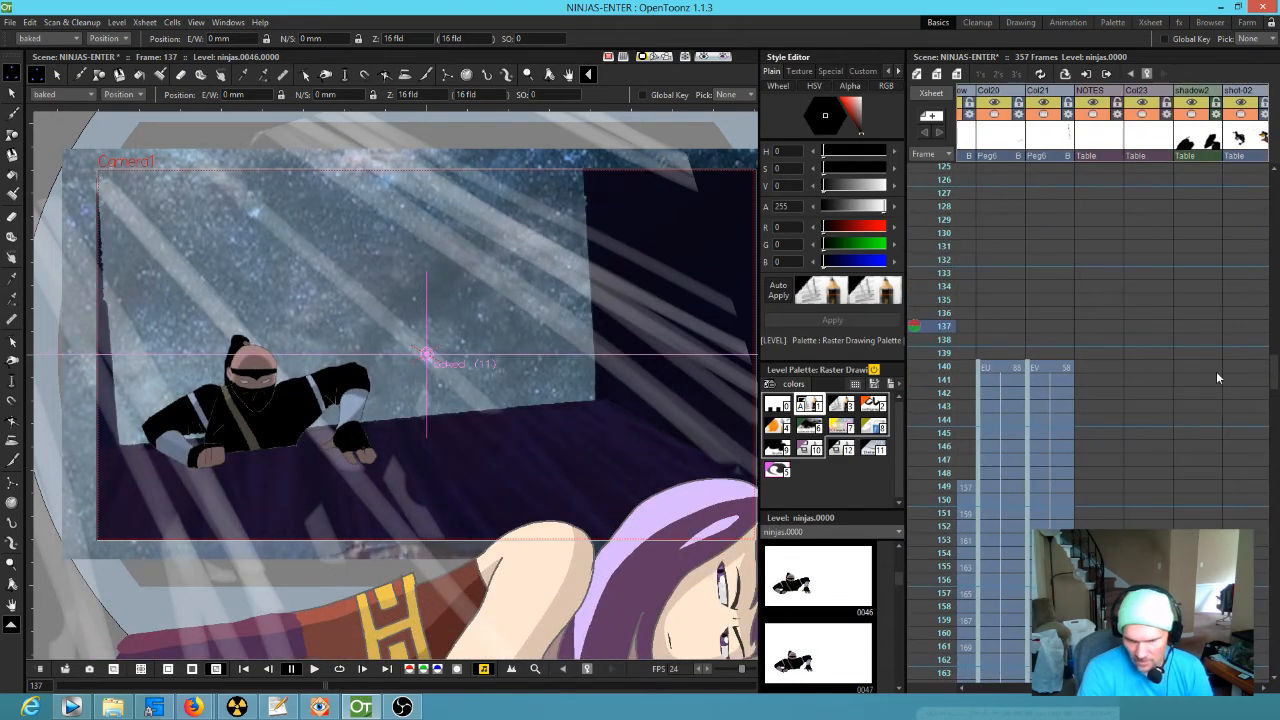
scroll(1130, 375, left, 4)
scroll(1158, 500, down, 1)
scroll(1050, 354, up, 15)
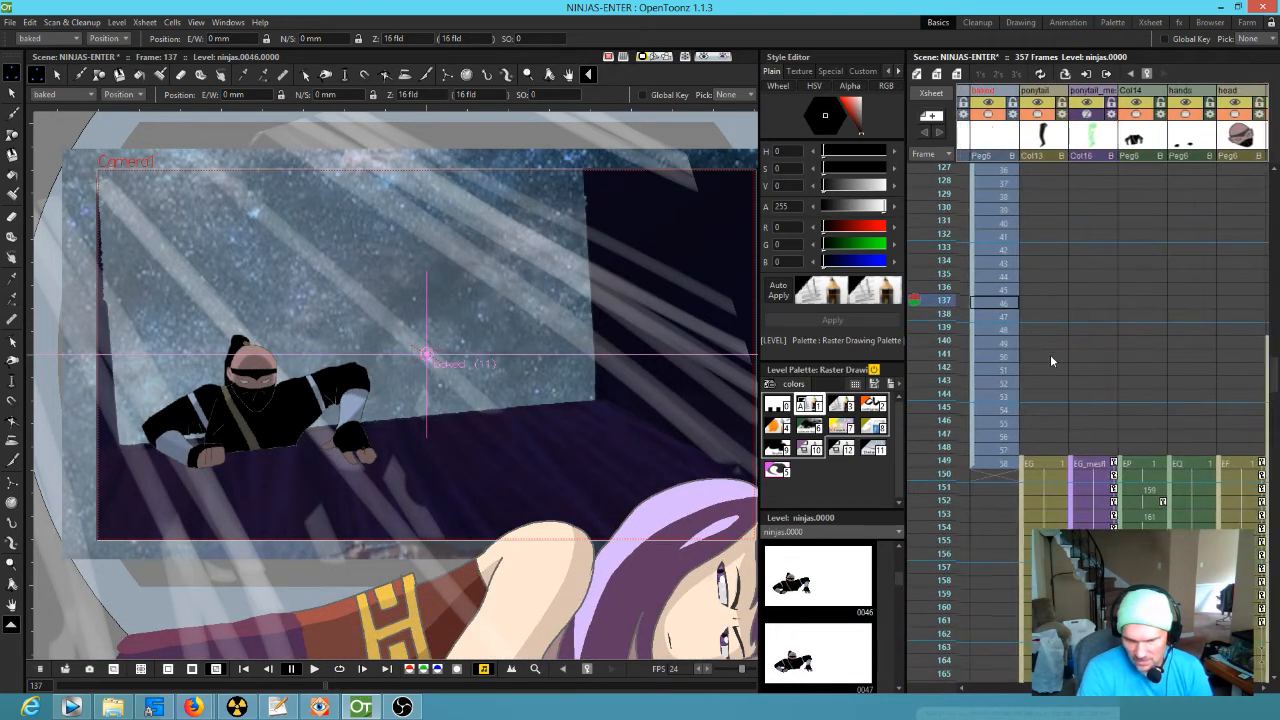
Step: Select the first cell of the baked column at frame 92 and show the whole camera frame
scroll(1050, 354, left, 1)
scroll(1040, 243, up, 3)
scroll(1043, 292, left, 1)
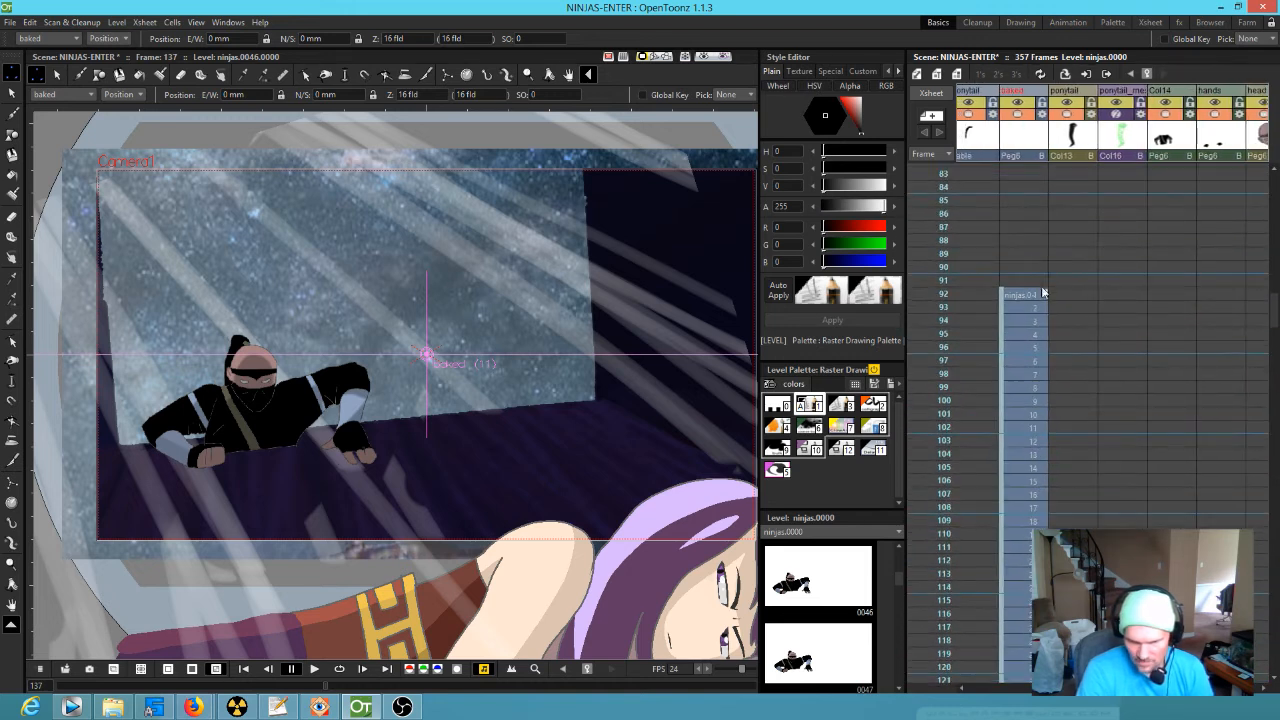
click(1034, 294)
scroll(620, 277, down, 3)
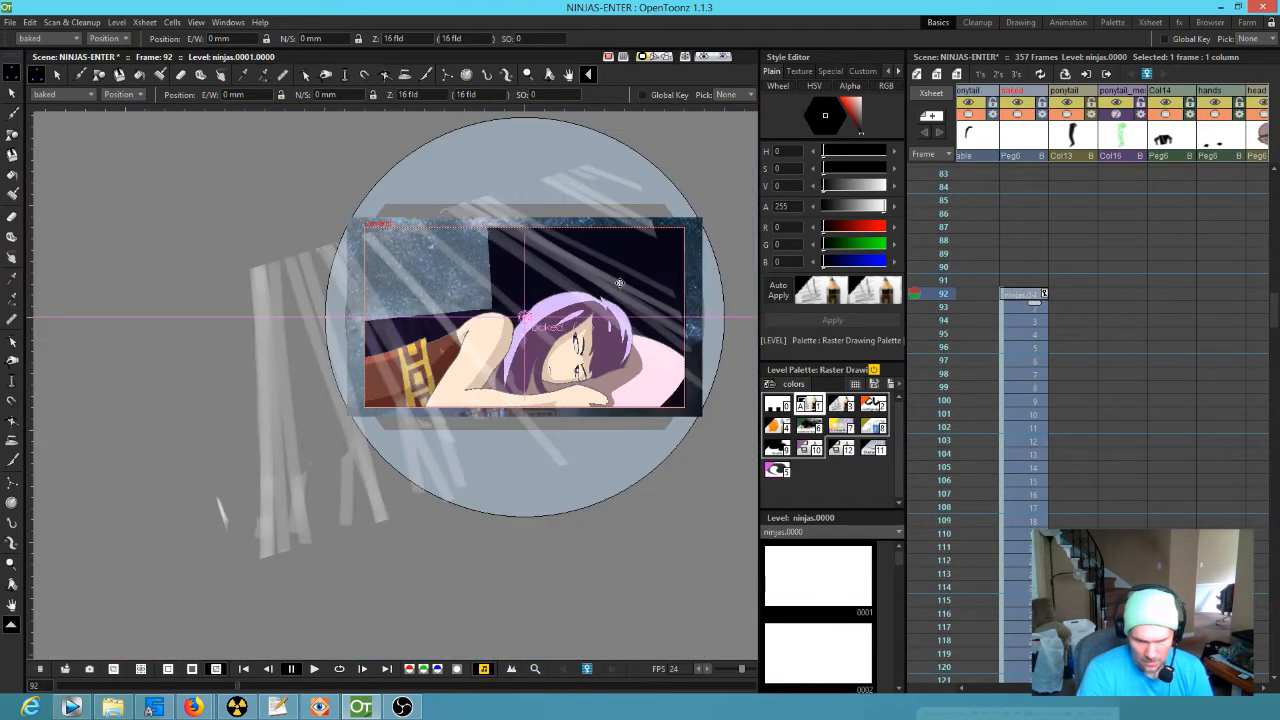
scroll(620, 277, up, 1)
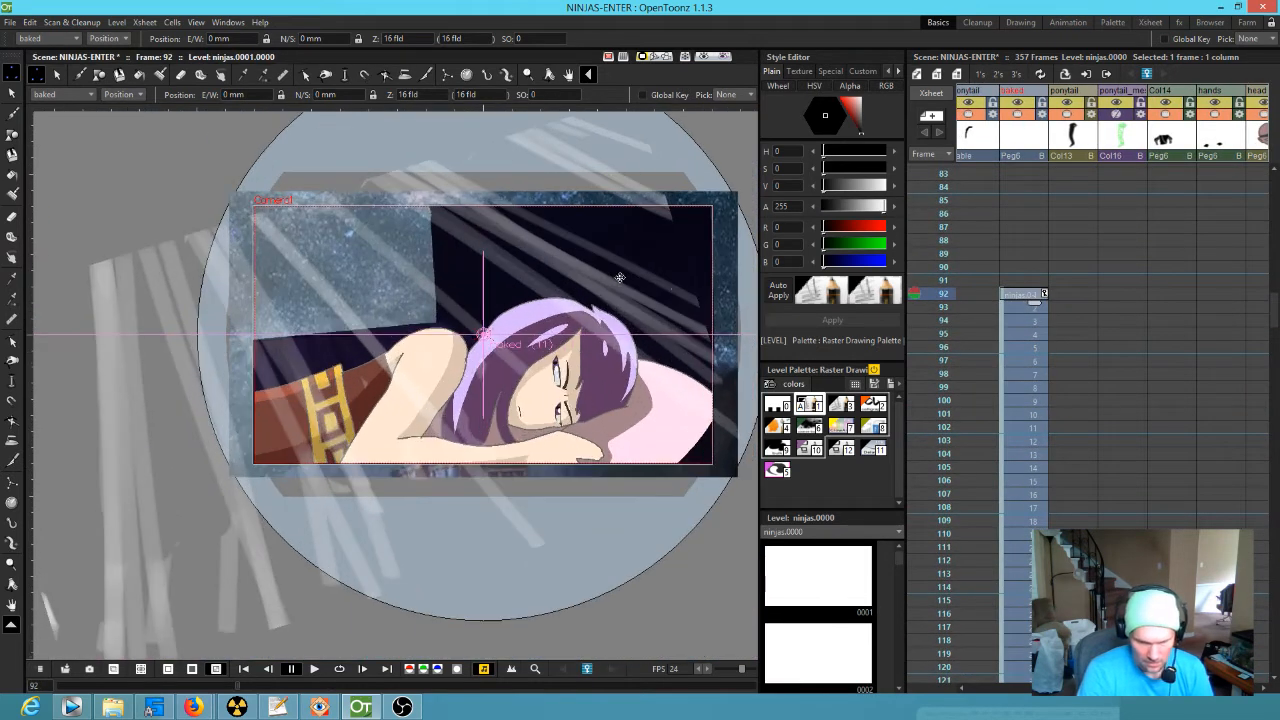
click(1030, 148)
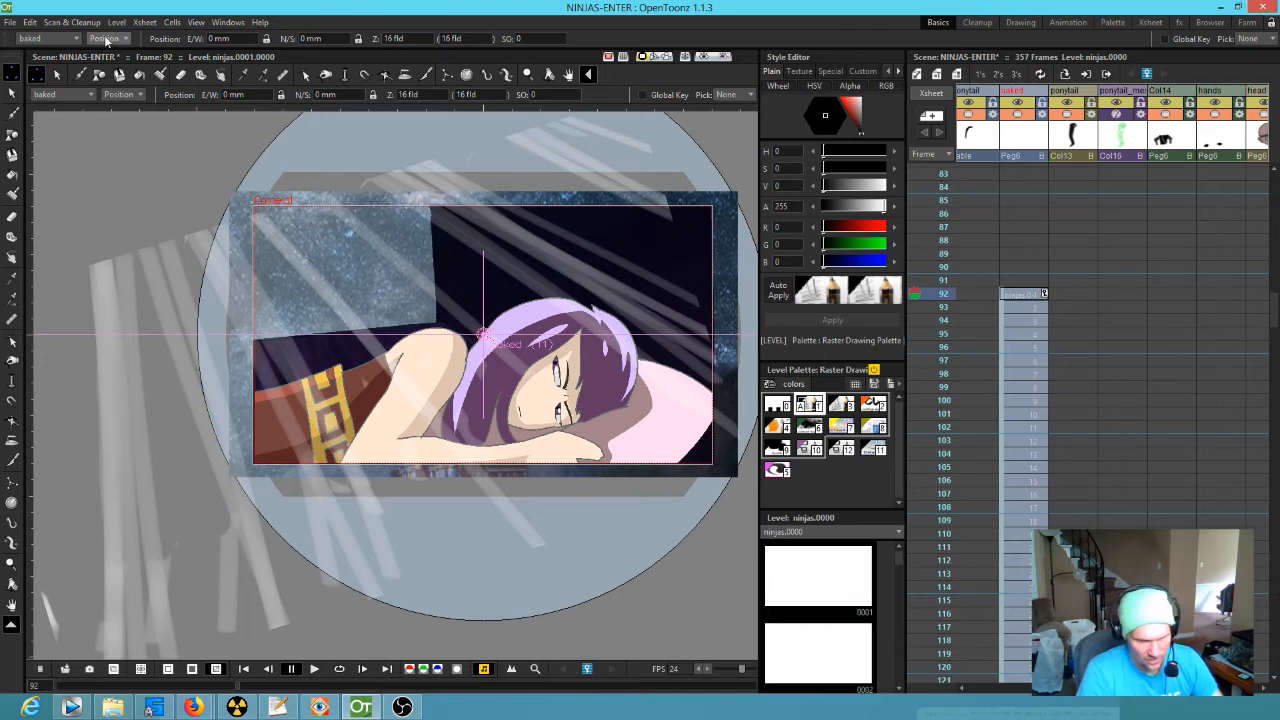
Step: Move the baked ninja to E/W -2.55 mm, N/S 8.68 mm at frame 138 and to E/W -3.58 mm, N/S 10.47 mm at frame 133
mouse_move(937, 299)
mouse_down()
mouse_move(917, 640)
mouse_move(912, 419)
mouse_move(913, 525)
mouse_up()
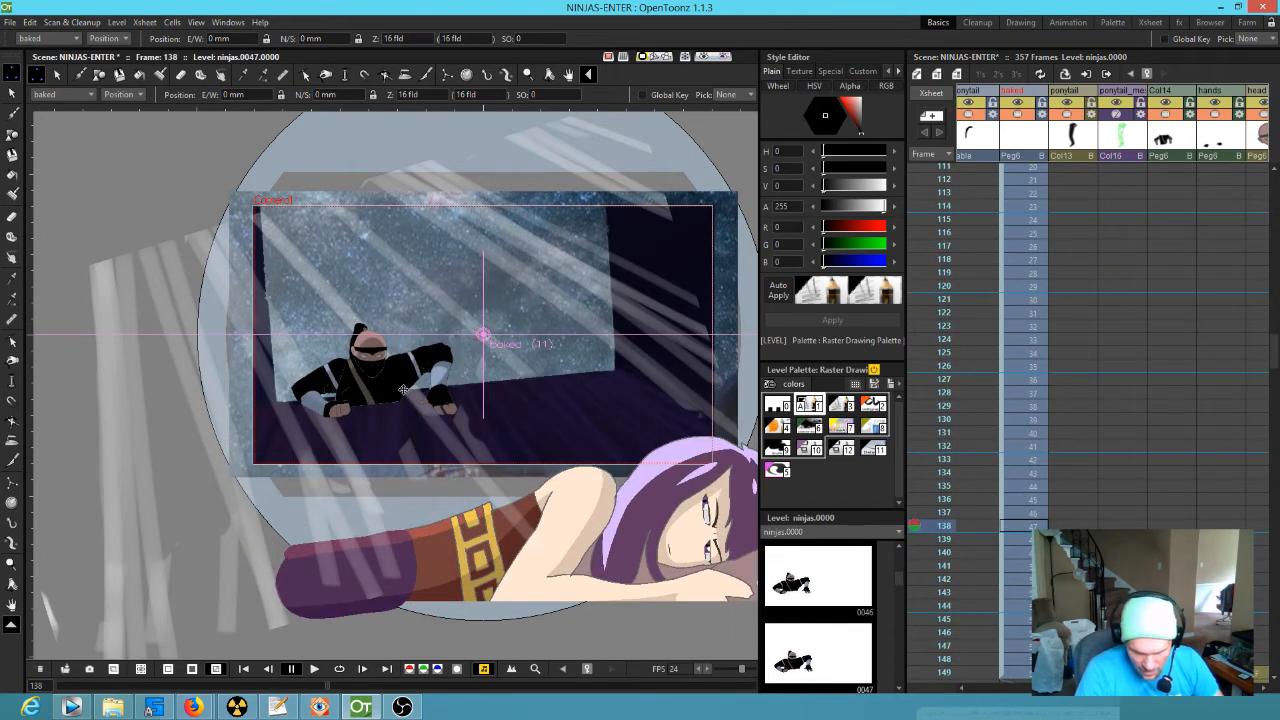
scroll(357, 395, up, 3)
drag(465, 399, 458, 378)
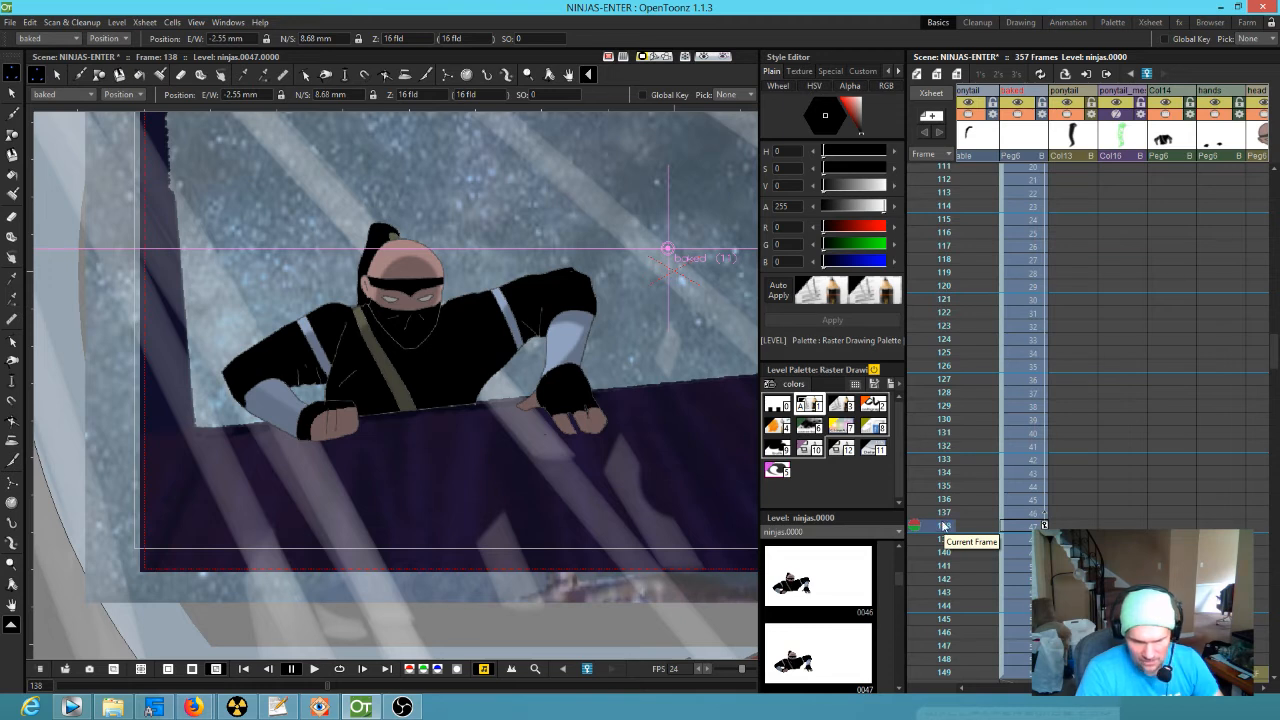
drag(942, 527, 938, 460)
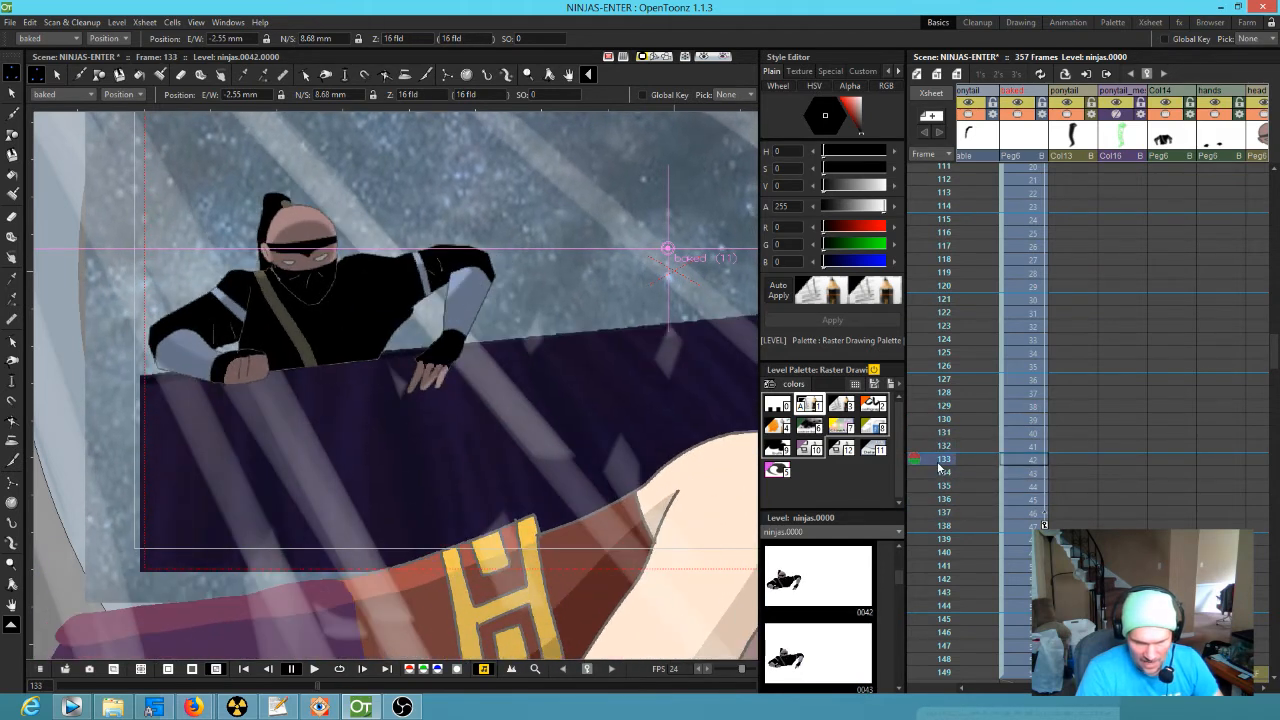
drag(362, 429, 361, 420)
Step: Shift the baked ninja slightly at frame 122, and move it to E/W -0.72 mm, N/S 2.83 mm at frame 144
drag(942, 453, 912, 312)
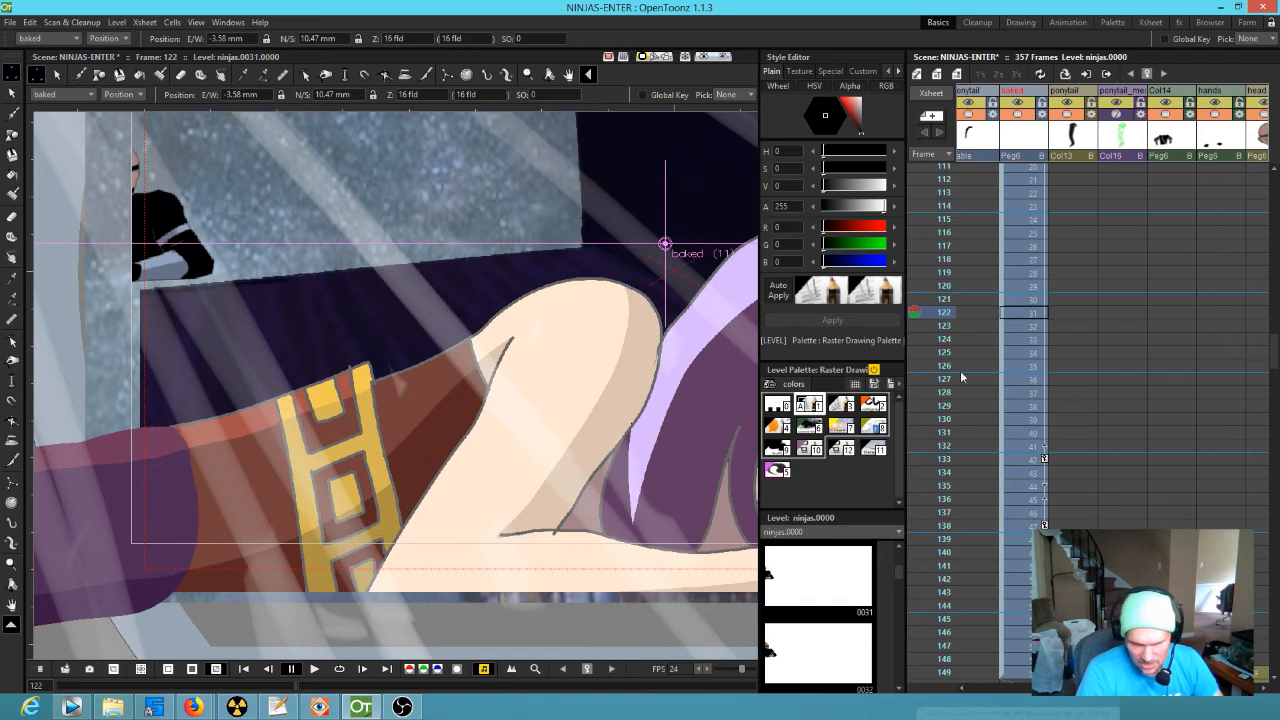
scroll(962, 376, left, 4)
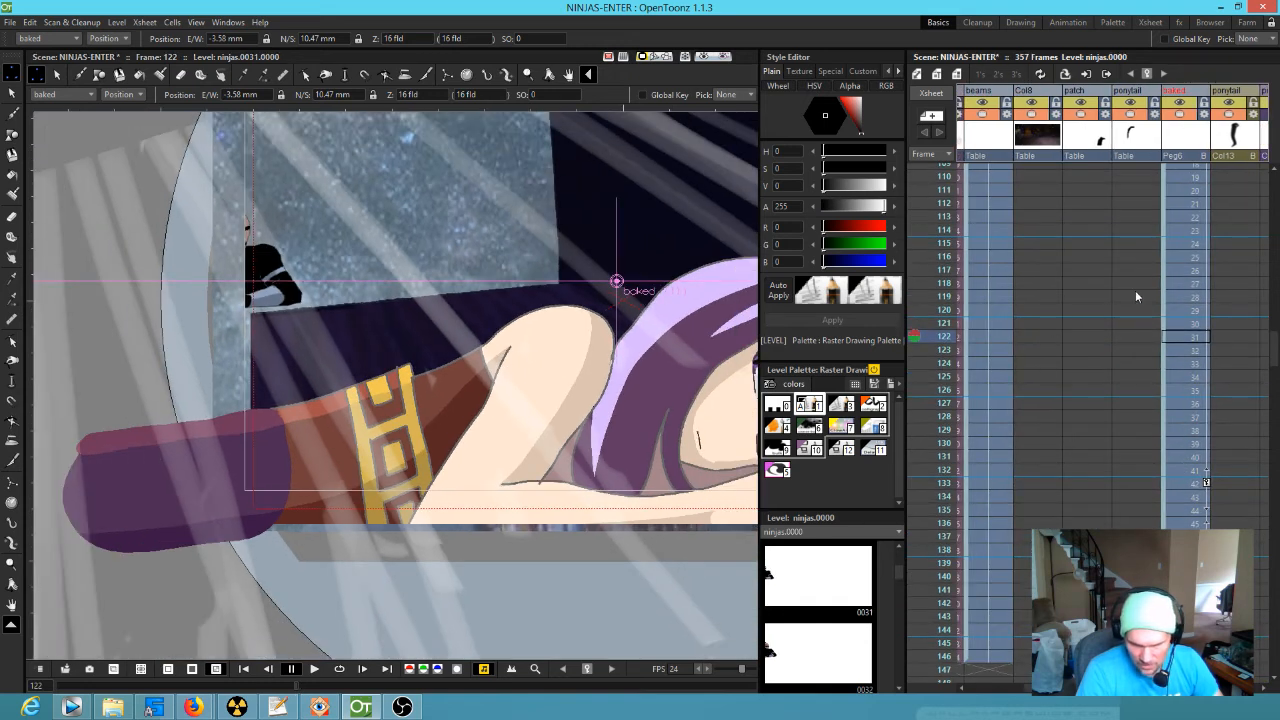
drag(398, 314, 403, 324)
drag(941, 337, 975, 630)
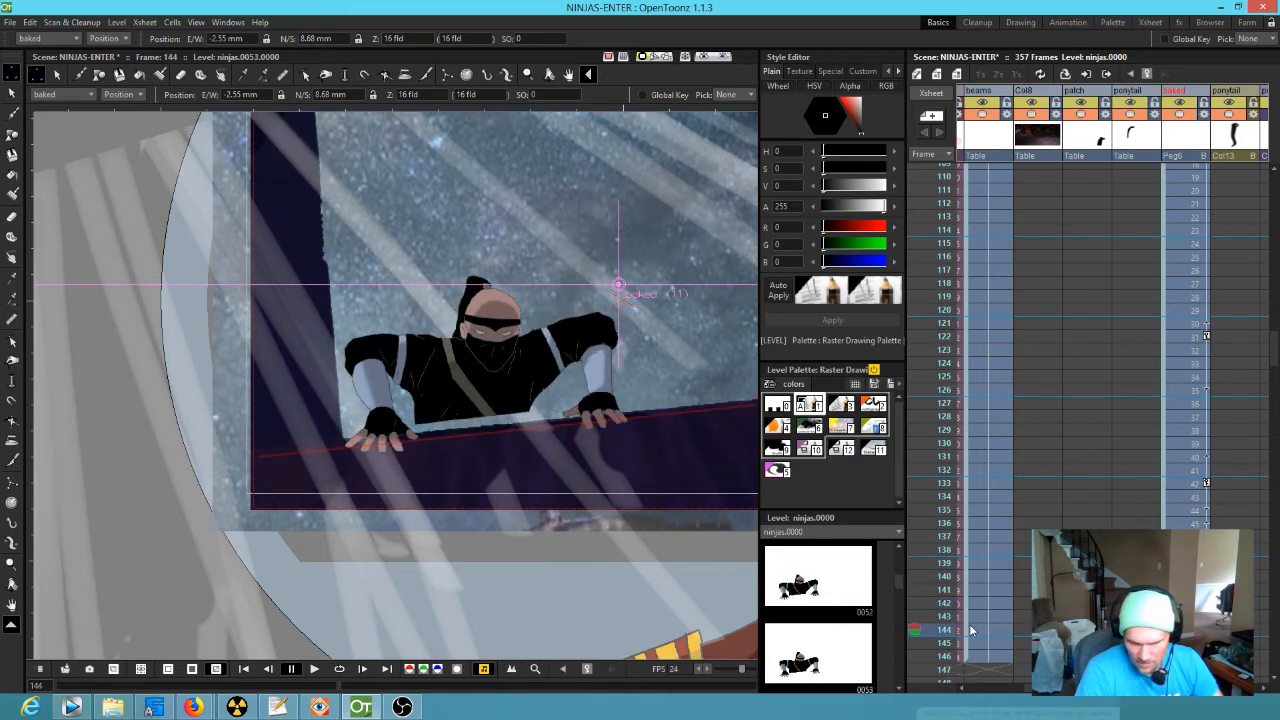
drag(545, 387, 547, 397)
Step: Review the motion up to frame 149 and move the baked ninja to E/W 0.01 mm, N/S 1 mm at frame 148
drag(940, 619, 917, 430)
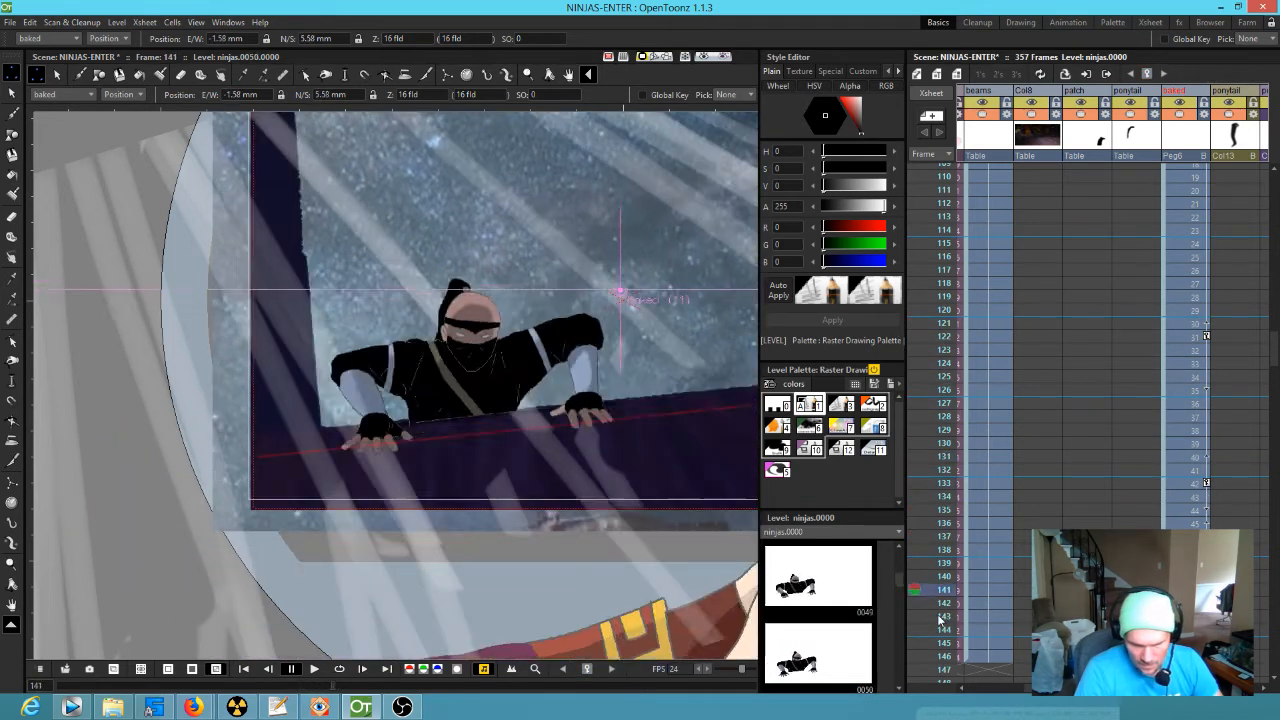
scroll(1102, 448, down, 5)
drag(942, 344, 942, 441)
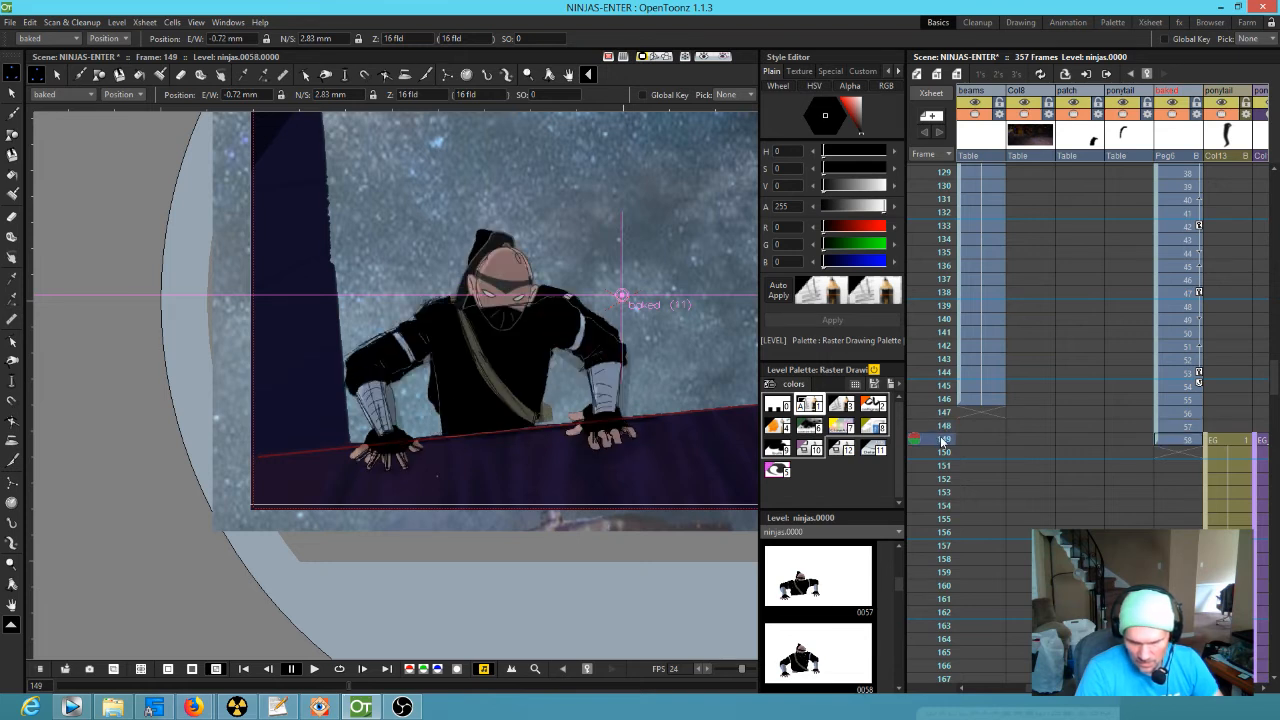
click(1178, 428)
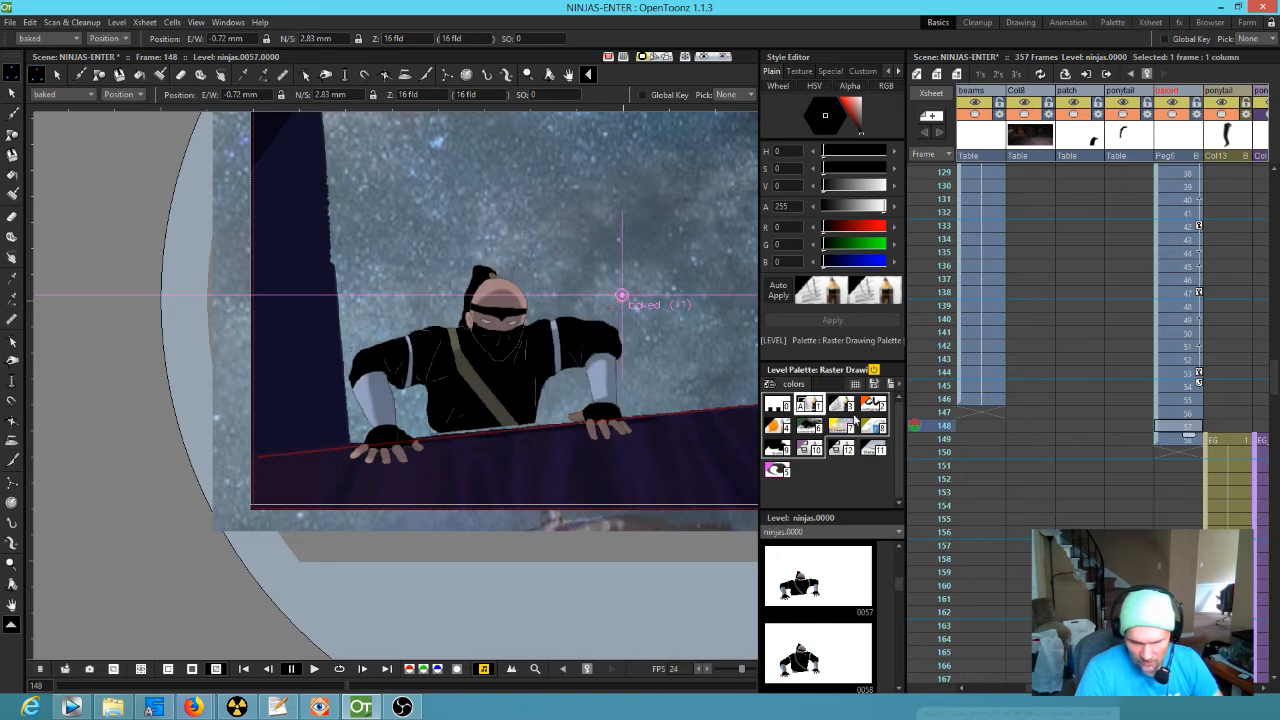
drag(582, 364, 584, 368)
Step: Delete column Col17, which holds the red guide line along the window ledge
scroll(1218, 347, right, 10)
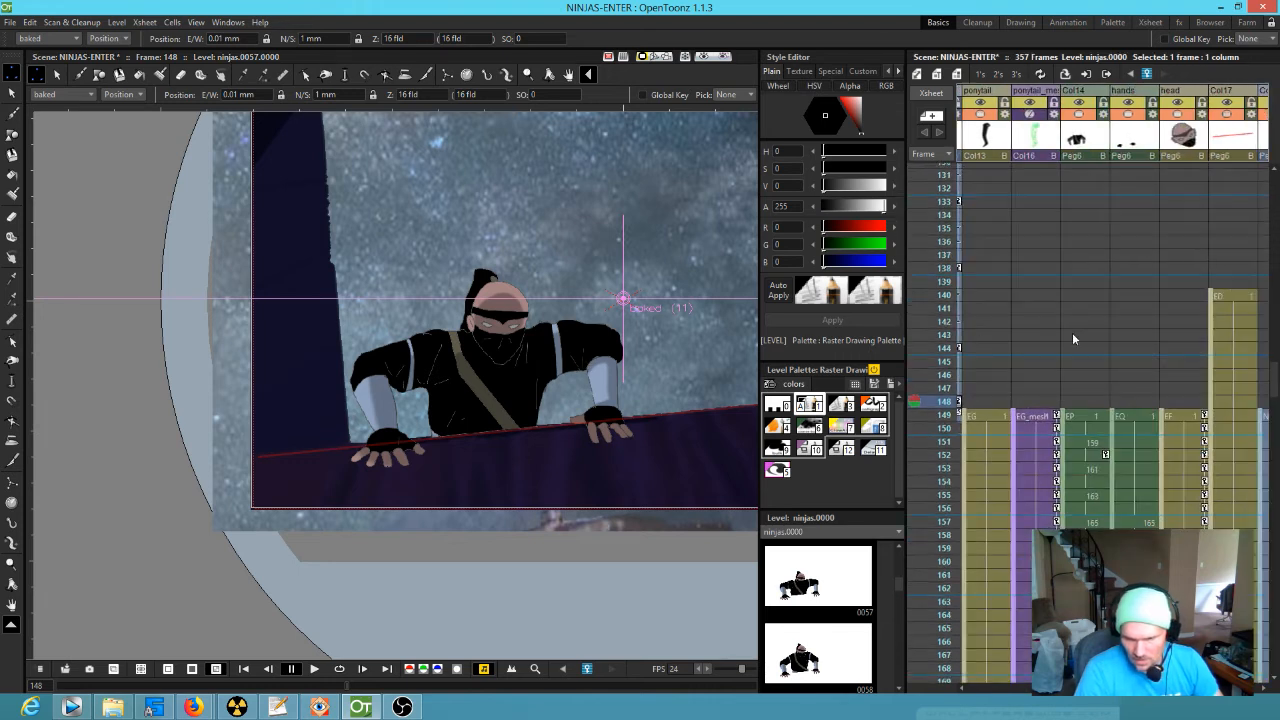
click(1163, 142)
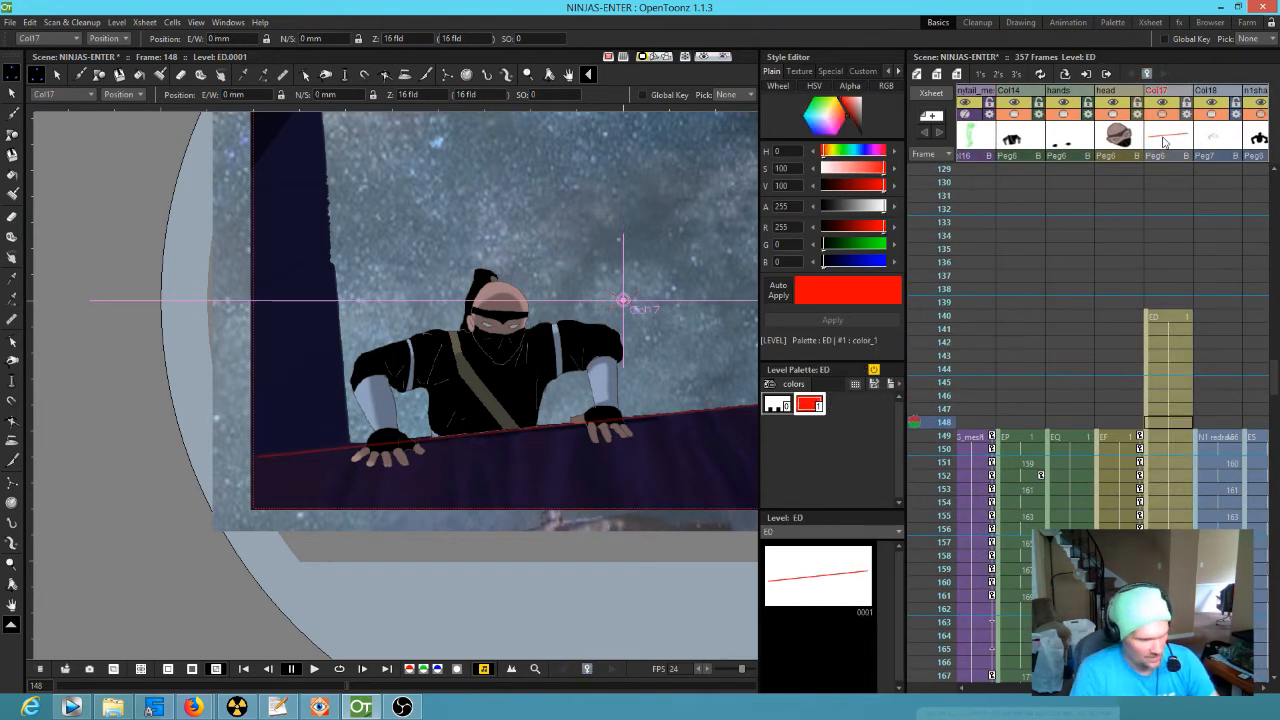
key(Delete)
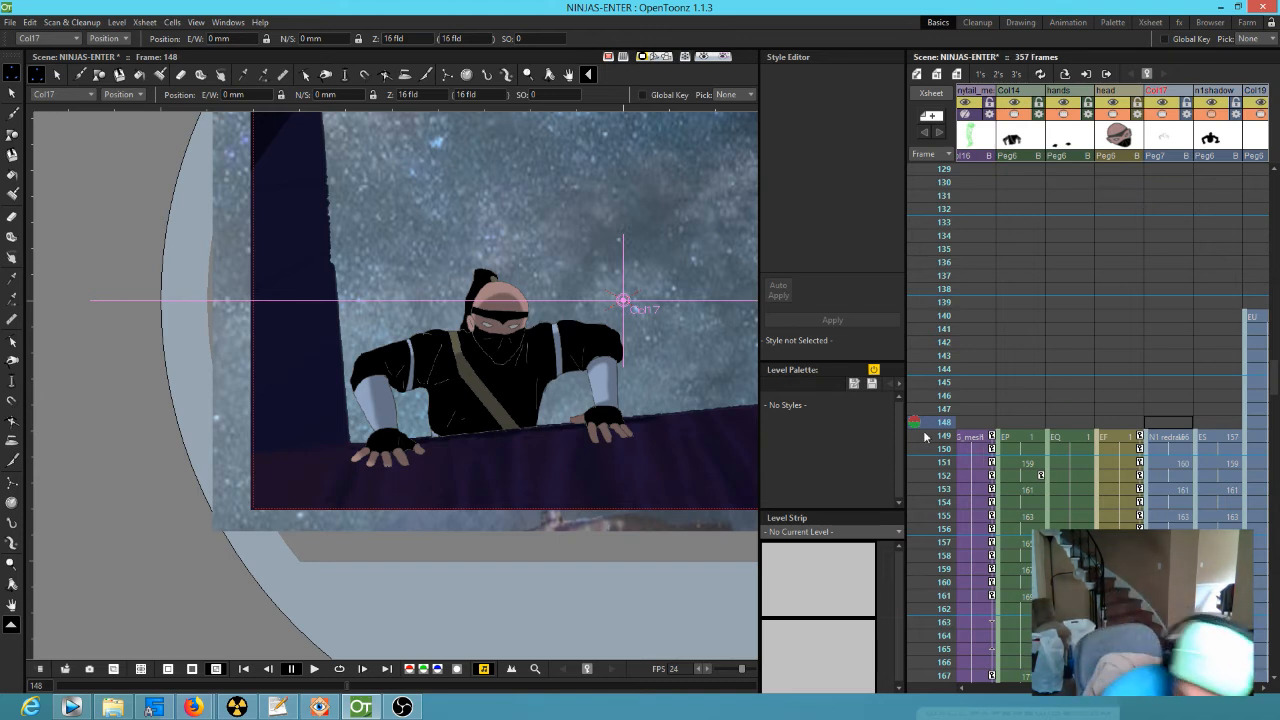
Step: Check the ninja's alignment with the ledge and the transition between drawings across frames 140 to 150
click(922, 314)
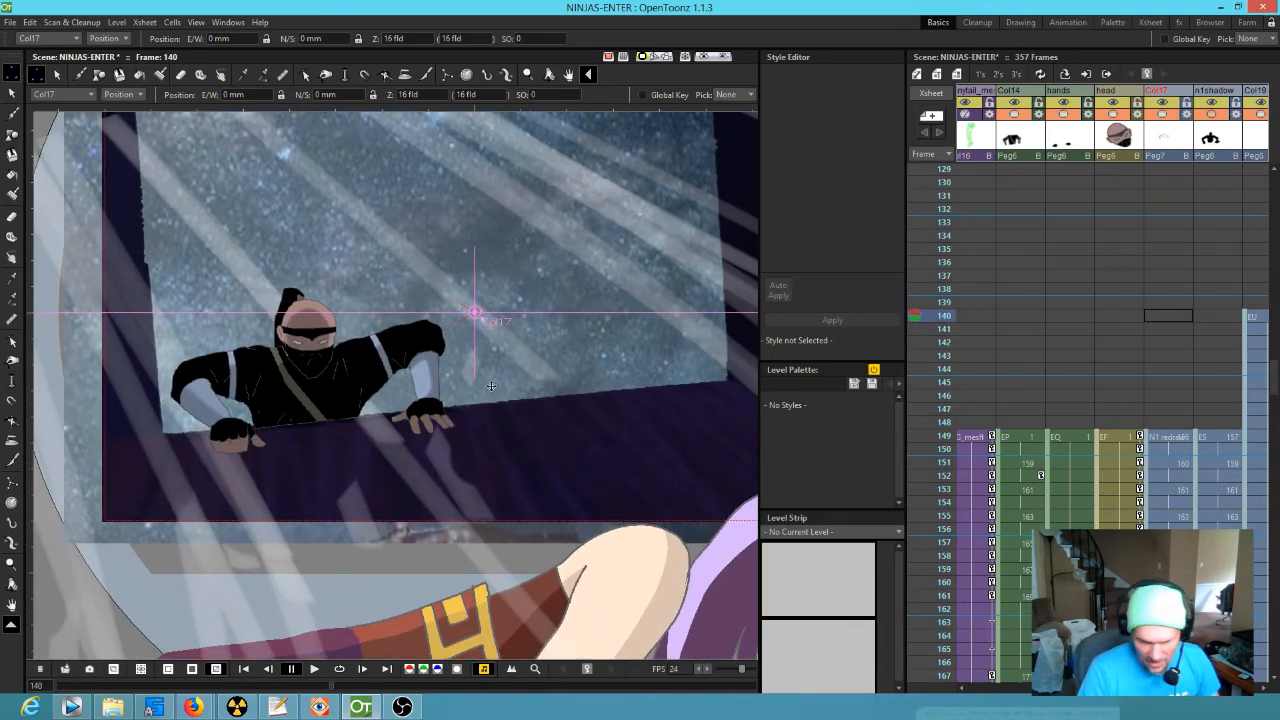
scroll(491, 386, down, 2)
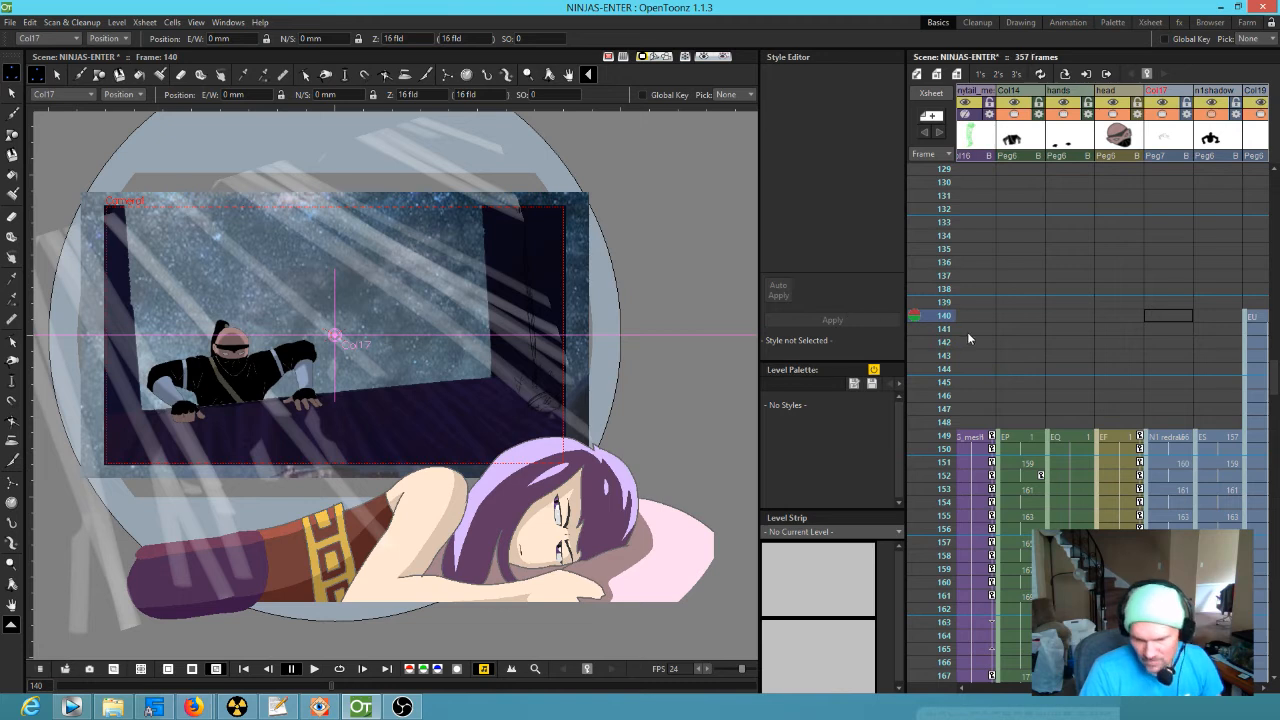
click(930, 421)
drag(930, 493, 922, 450)
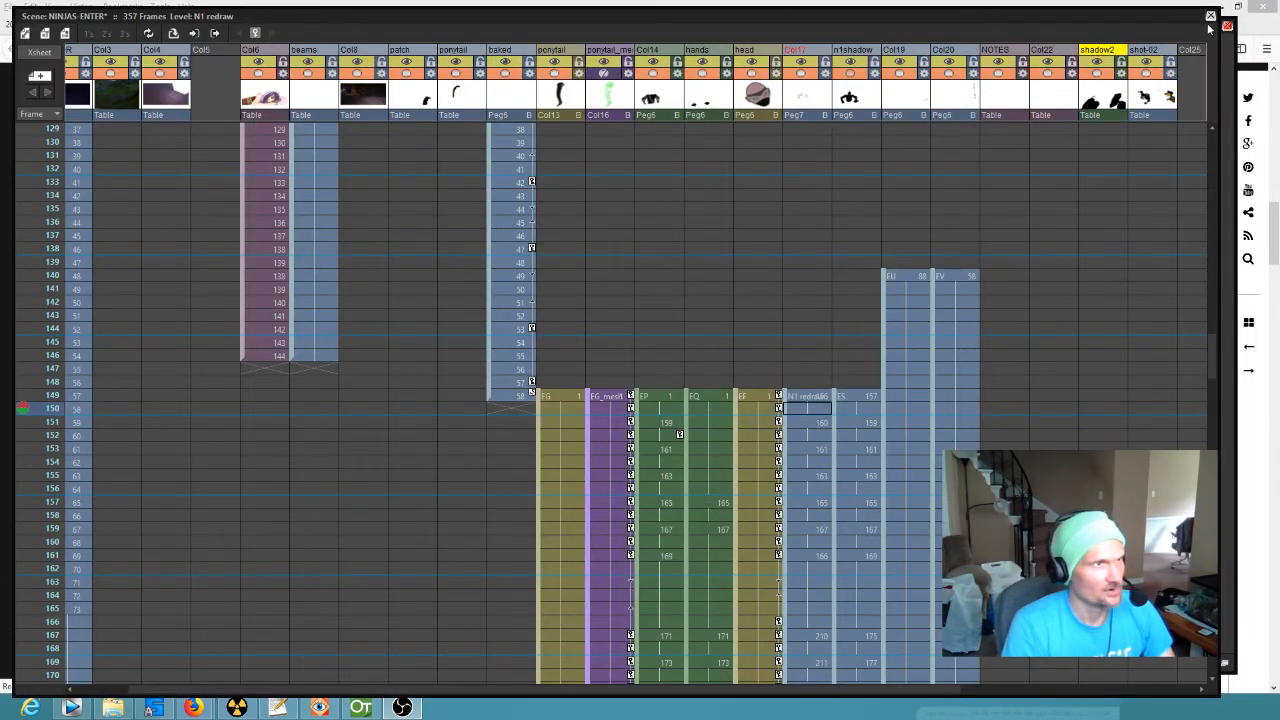
Step: Close the floating Xsheet and examine the ponytail's Over and Body Highlight effect nodes in the FX Schematic
click(1214, 22)
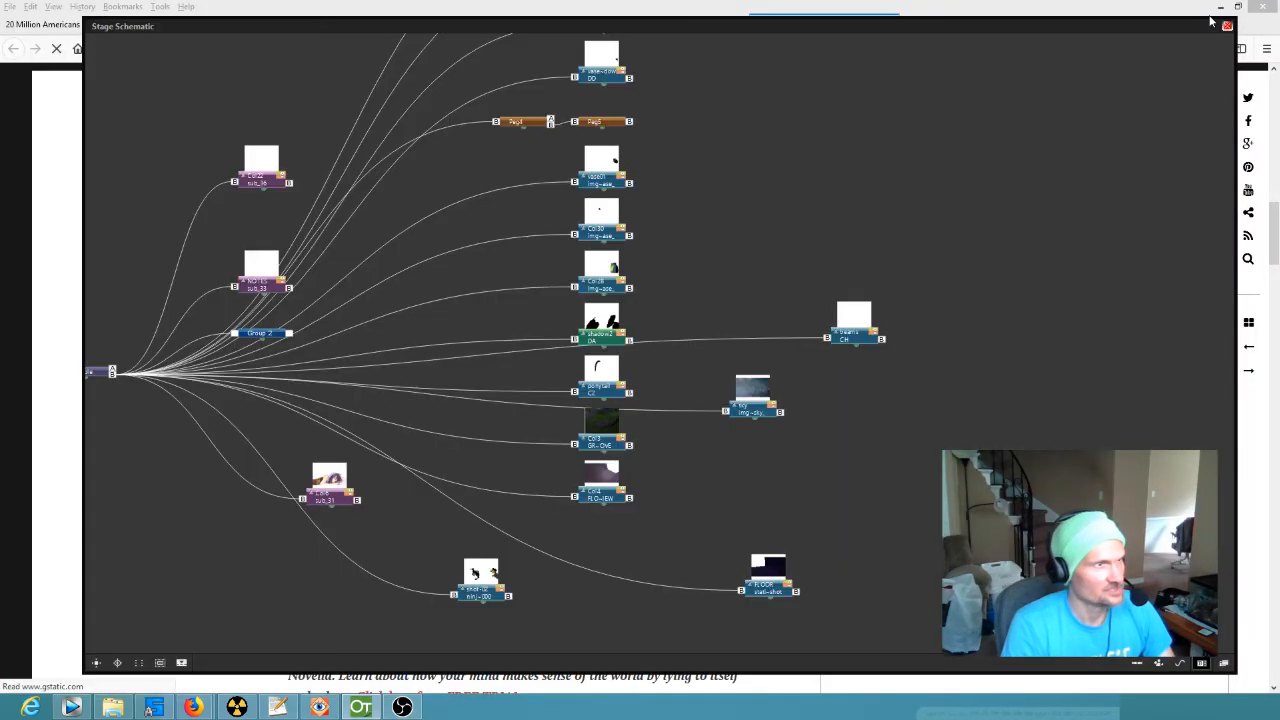
click(1223, 664)
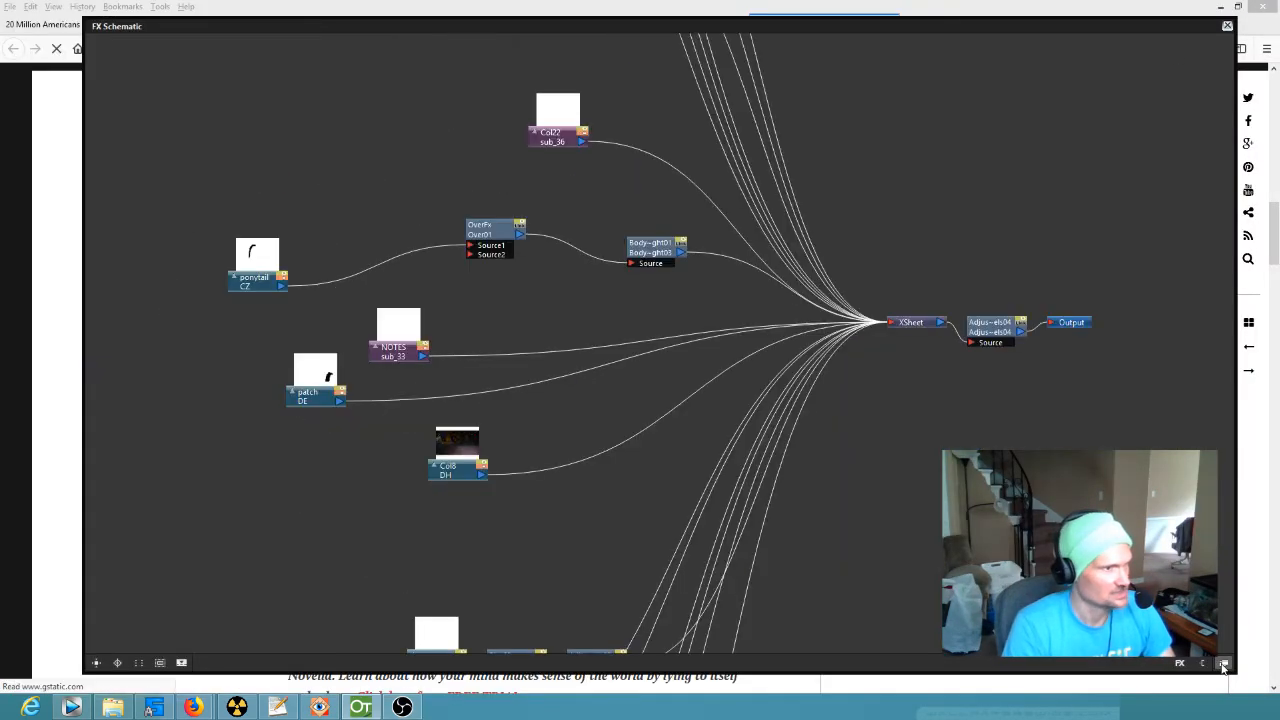
drag(658, 488, 868, 534)
scroll(818, 499, down, 3)
drag(810, 469, 765, 622)
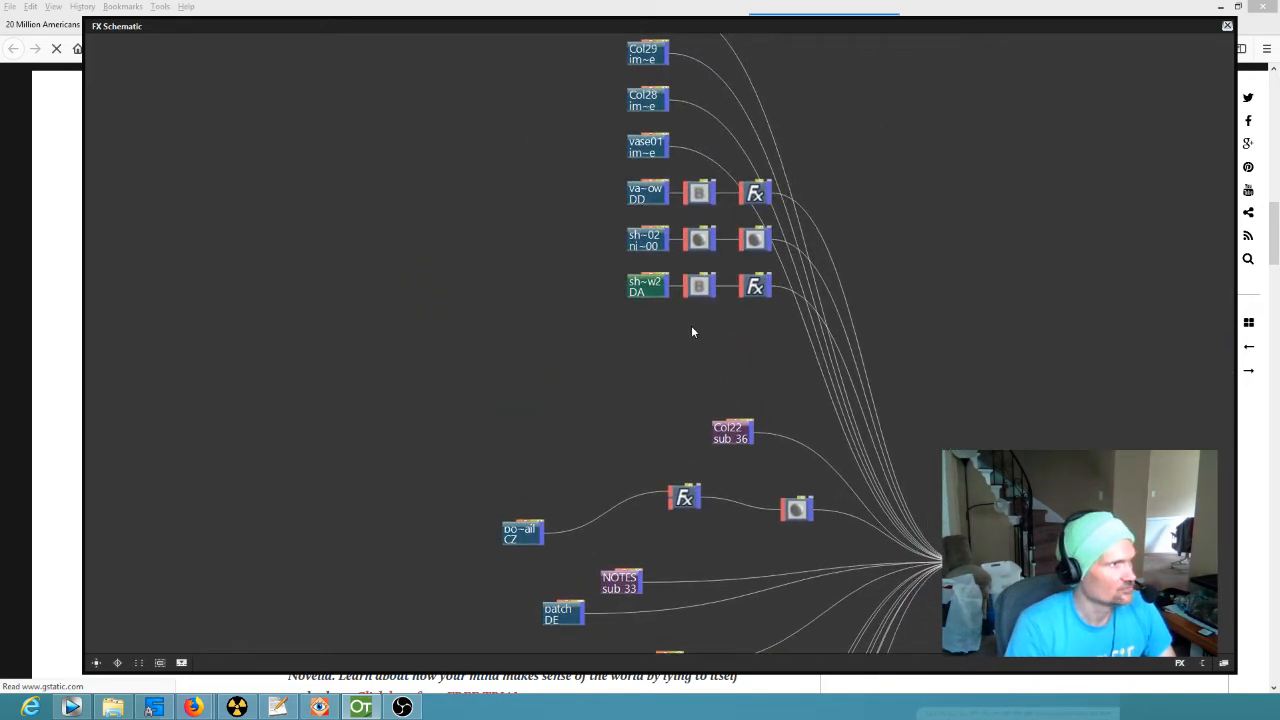
scroll(693, 336, up, 3)
drag(839, 345, 1019, 287)
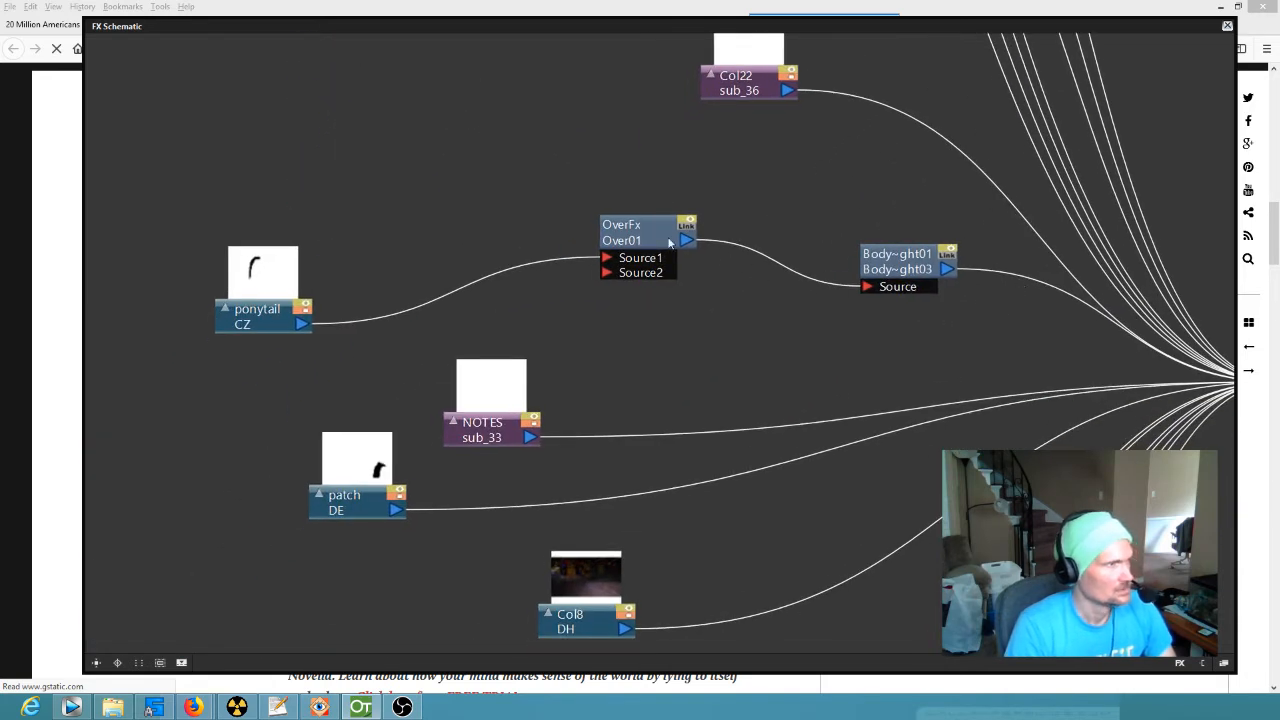
drag(930, 463, 907, 384)
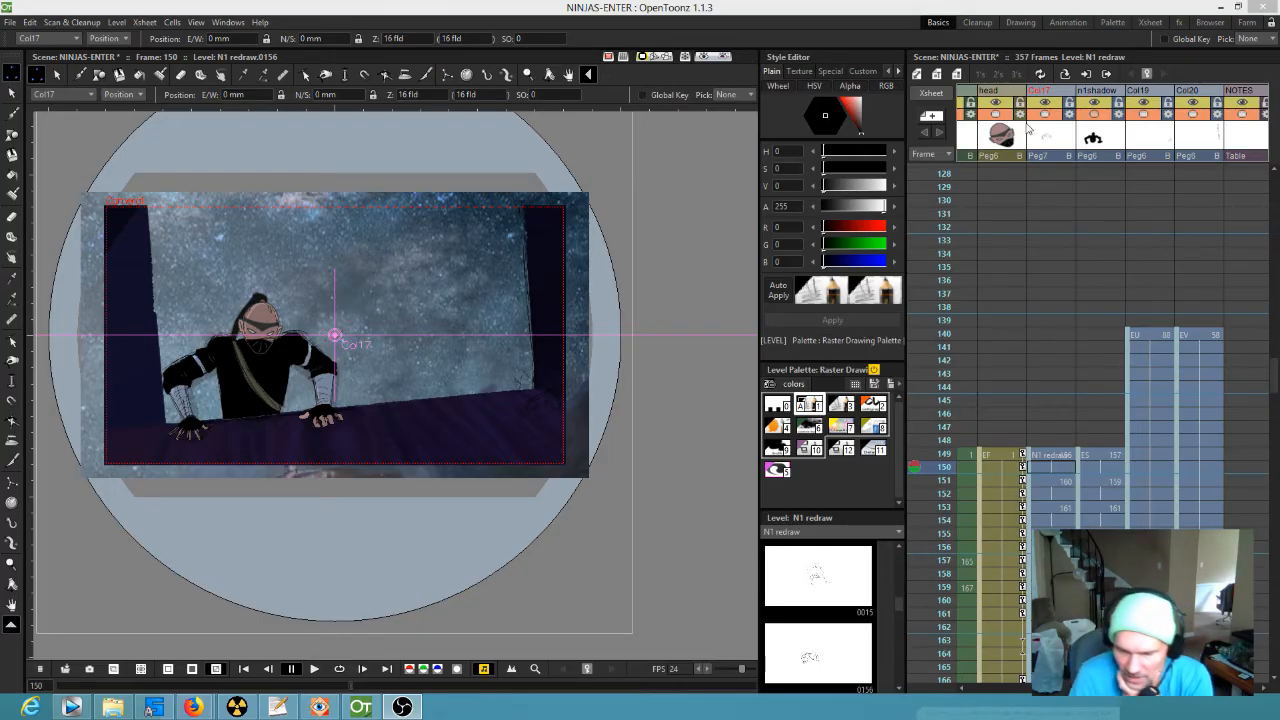
Step: Bring the whole FX Schematic graph into view and automatically reorder its nodes
click(1087, 125)
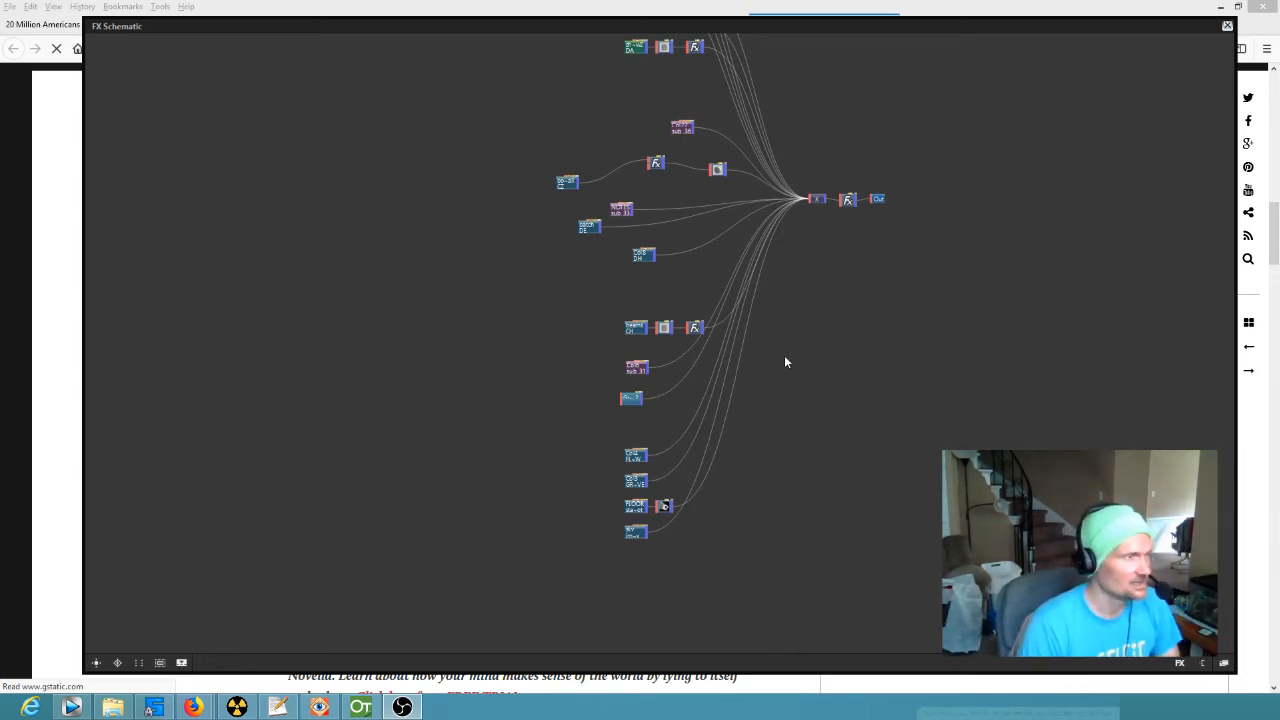
drag(815, 400, 938, 544)
drag(851, 324, 831, 449)
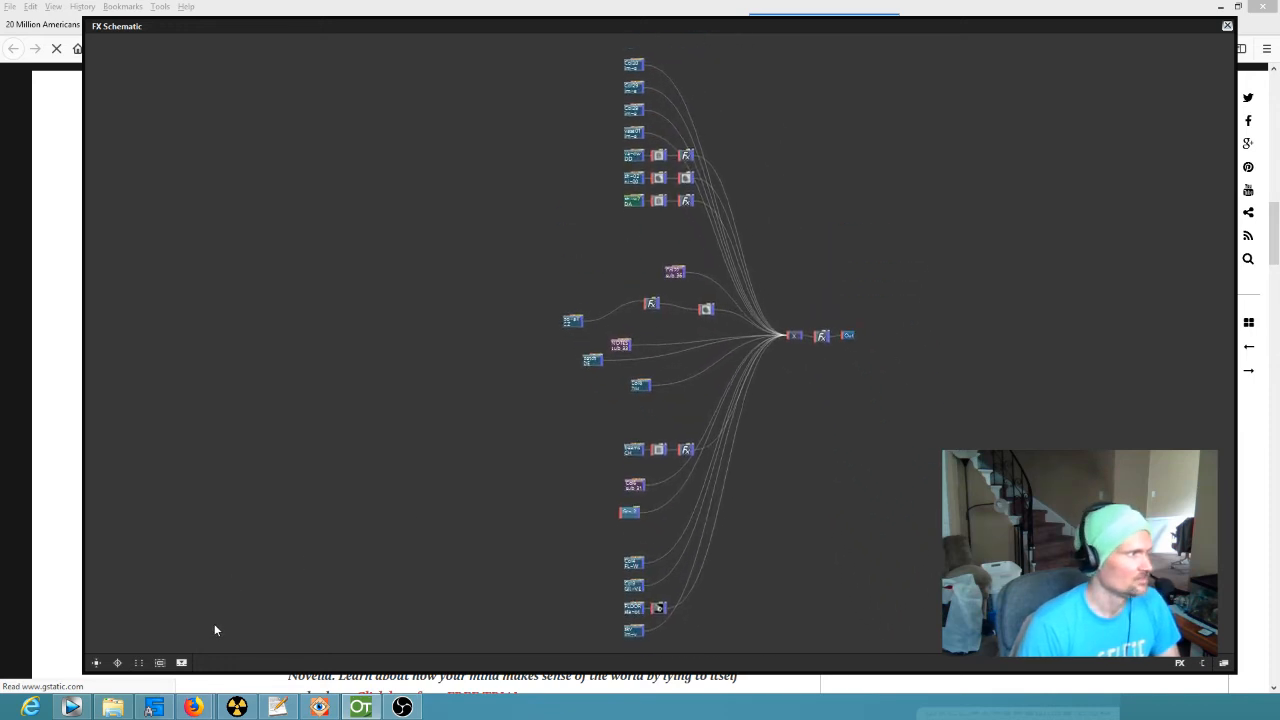
click(138, 662)
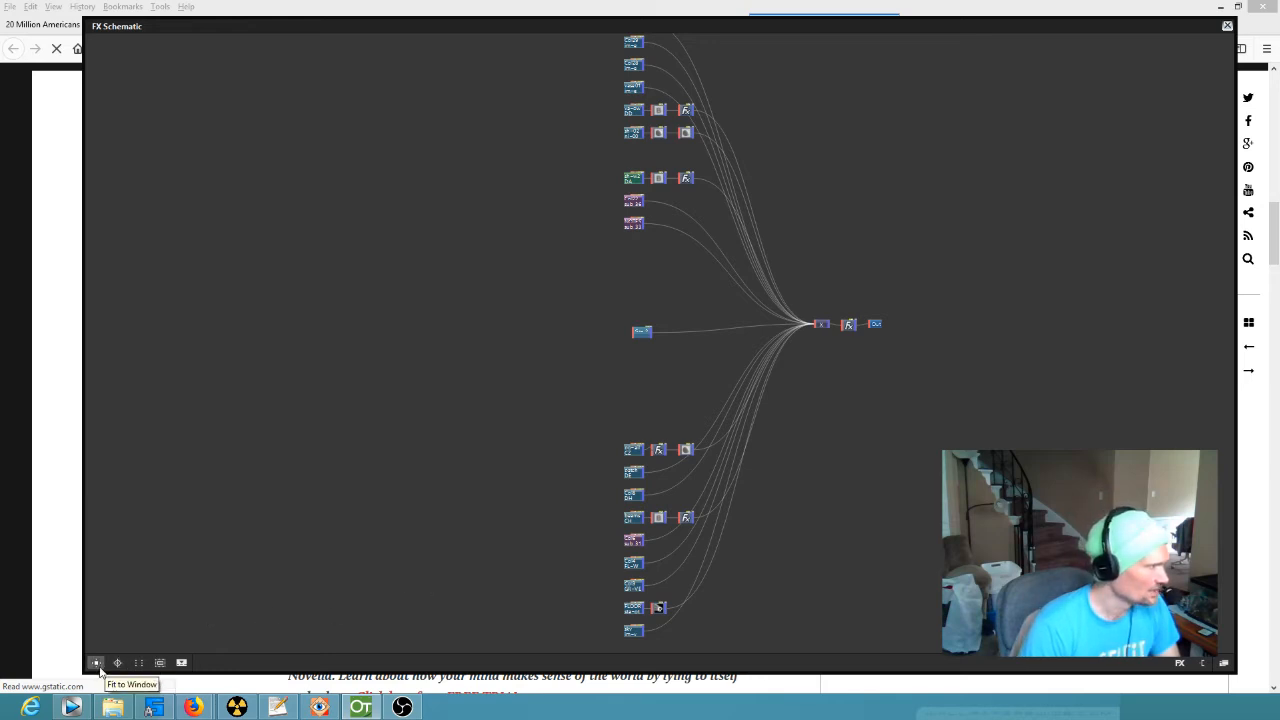
Step: Inspect the reordered FX node graph close up, fitted to the window and at normal size
scroll(757, 440, up, 5)
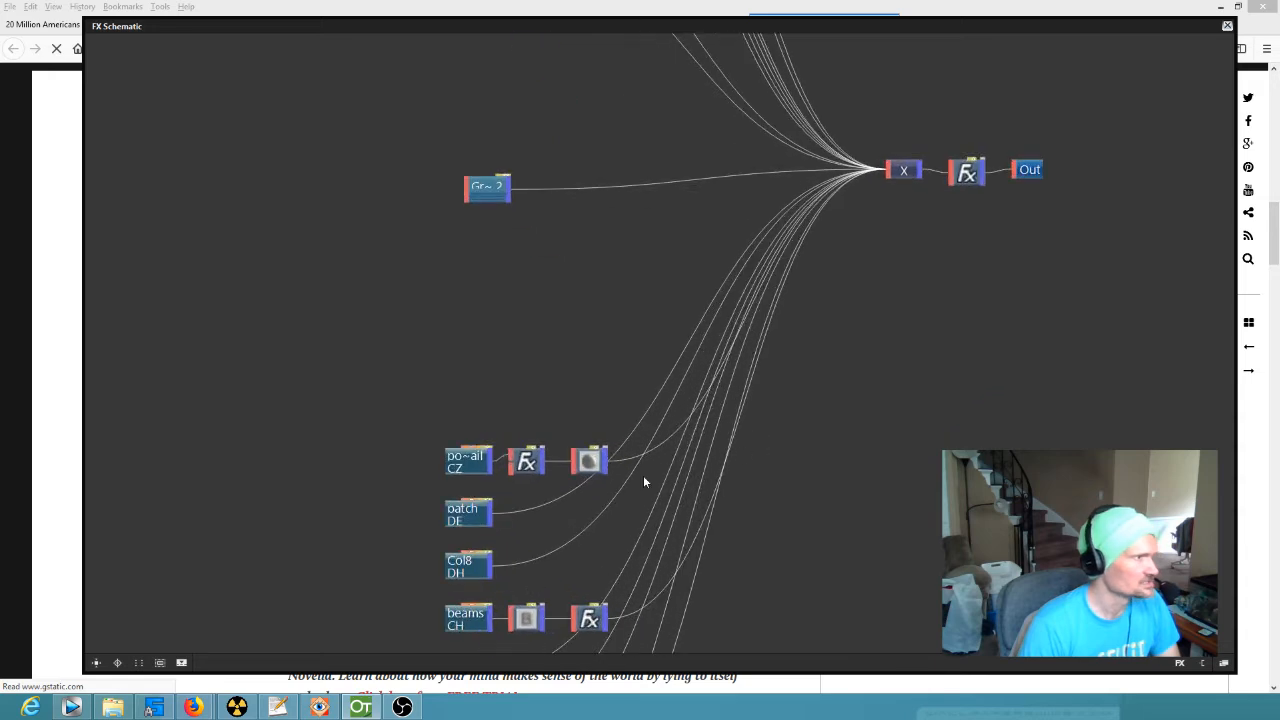
click(96, 663)
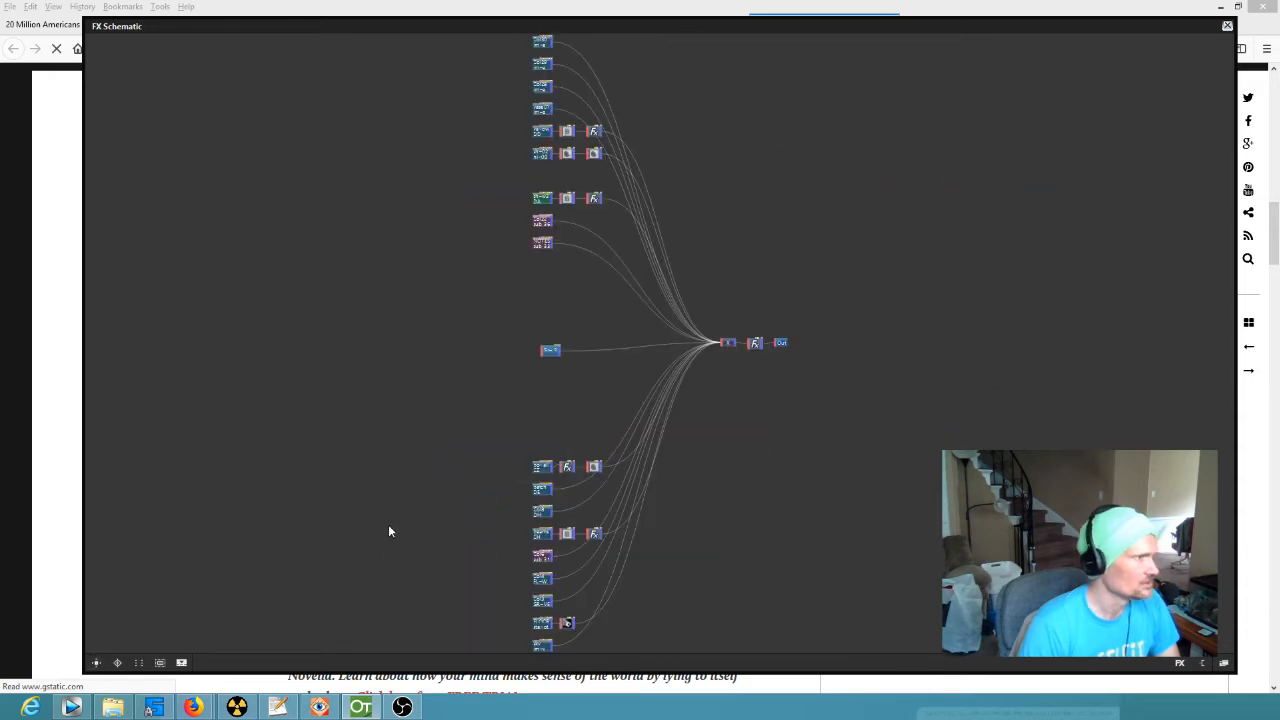
click(158, 664)
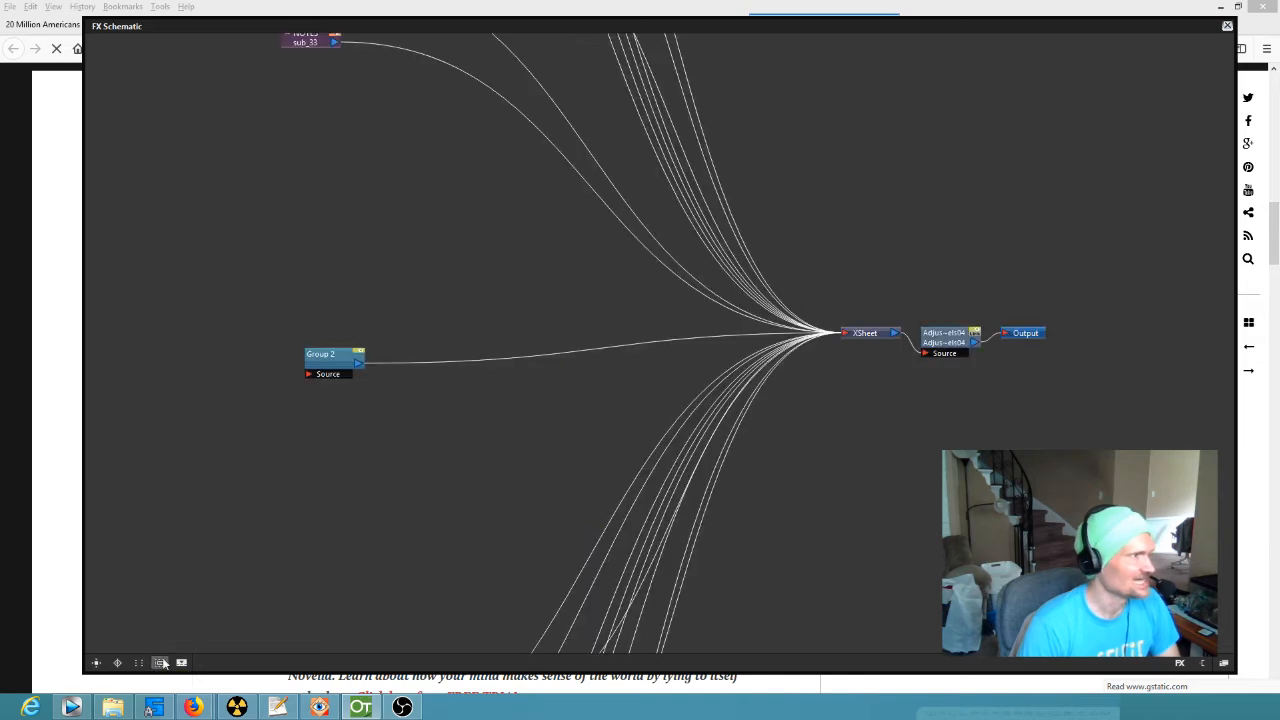
scroll(781, 502, down, 3)
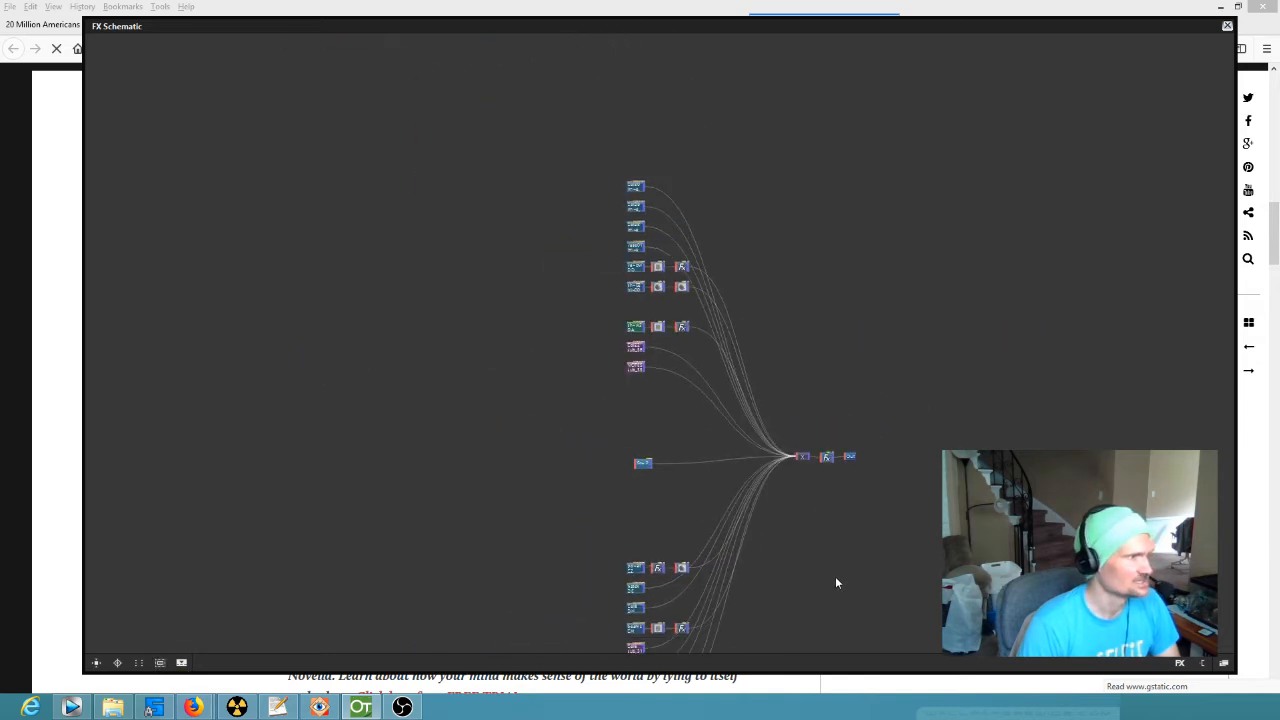
Step: Switch the FX Schematic nodes to their compact display and ungroup the Group 2 node
scroll(836, 582, up, 3)
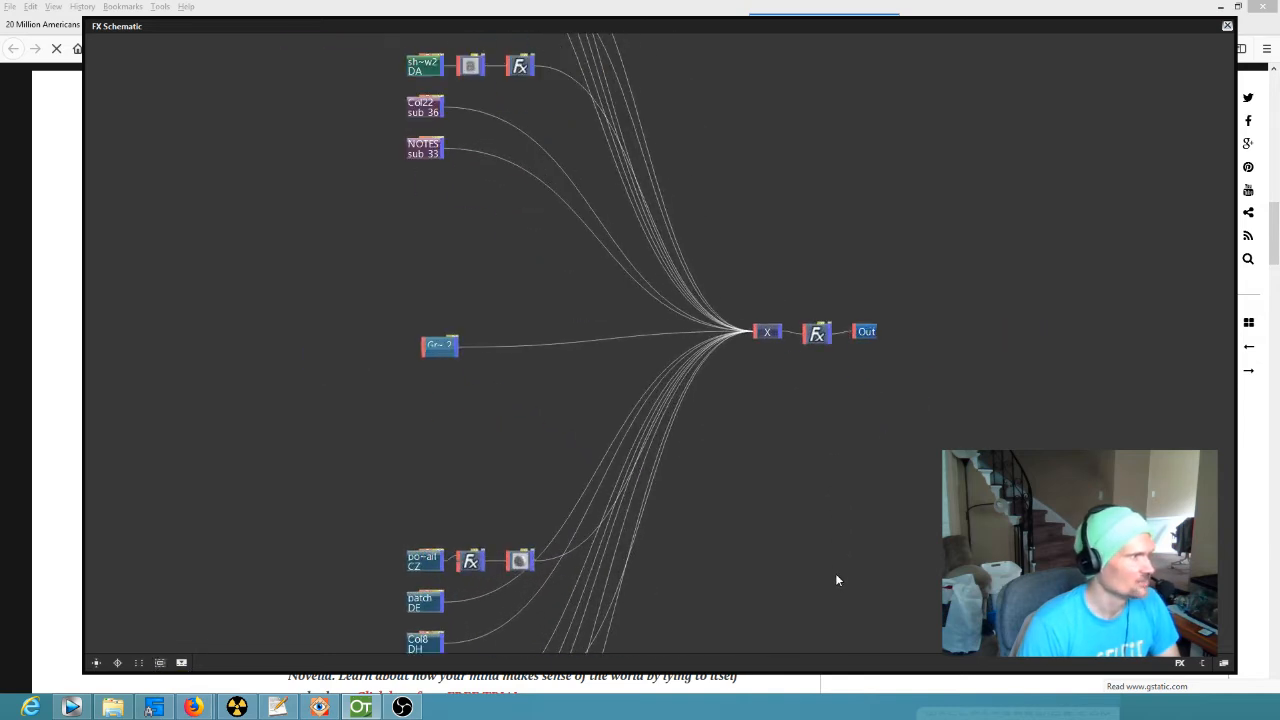
click(181, 663)
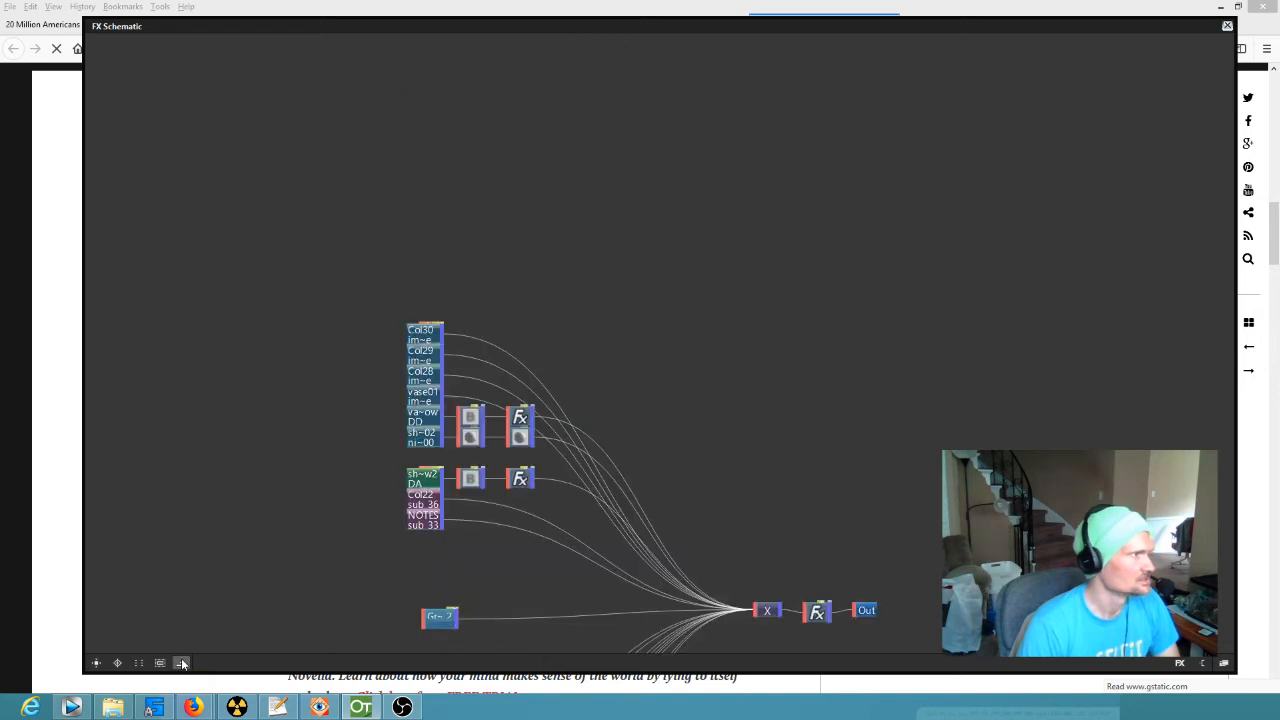
drag(746, 570, 830, 316)
scroll(518, 462, up, 3)
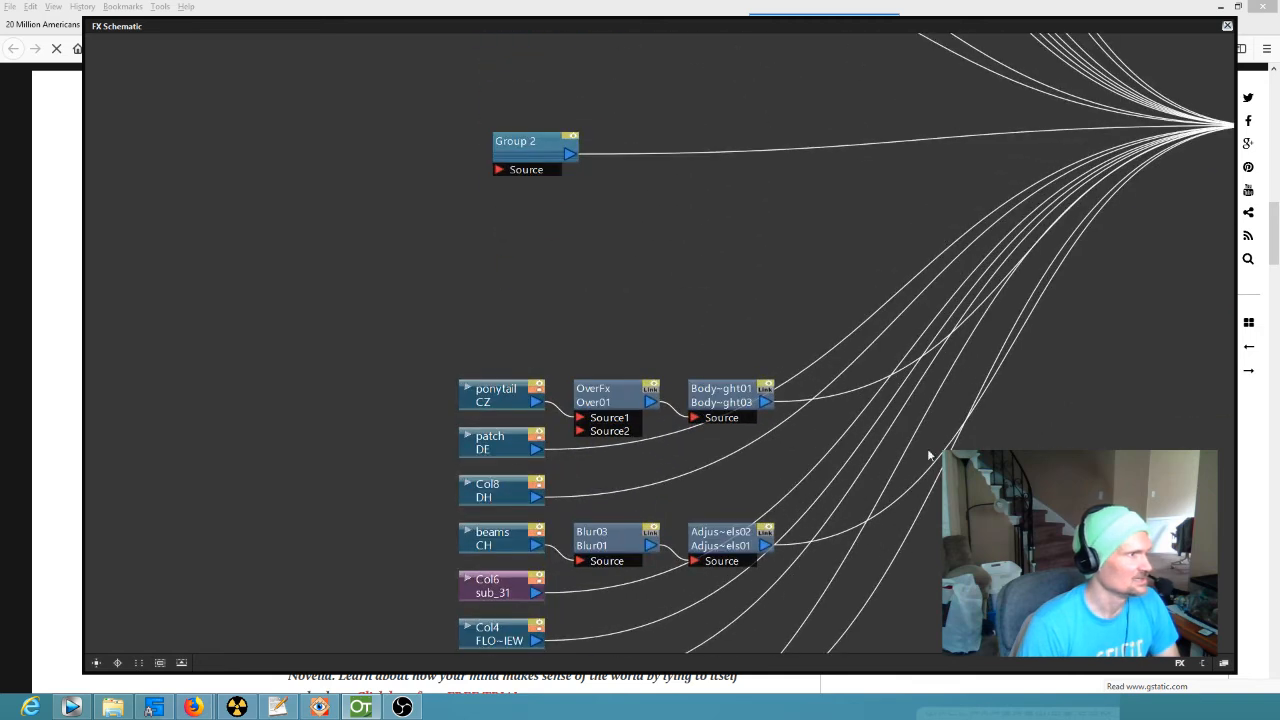
drag(1015, 560, 1016, 617)
click(535, 206)
right_click(535, 206)
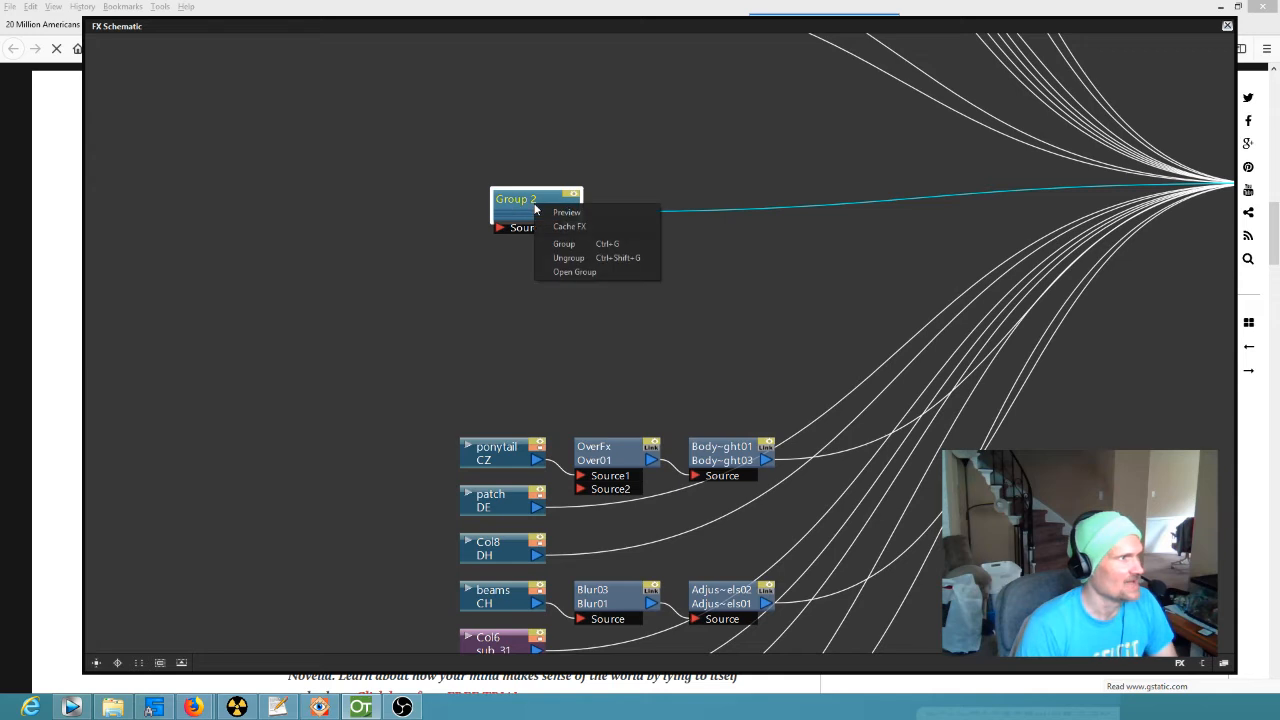
click(616, 259)
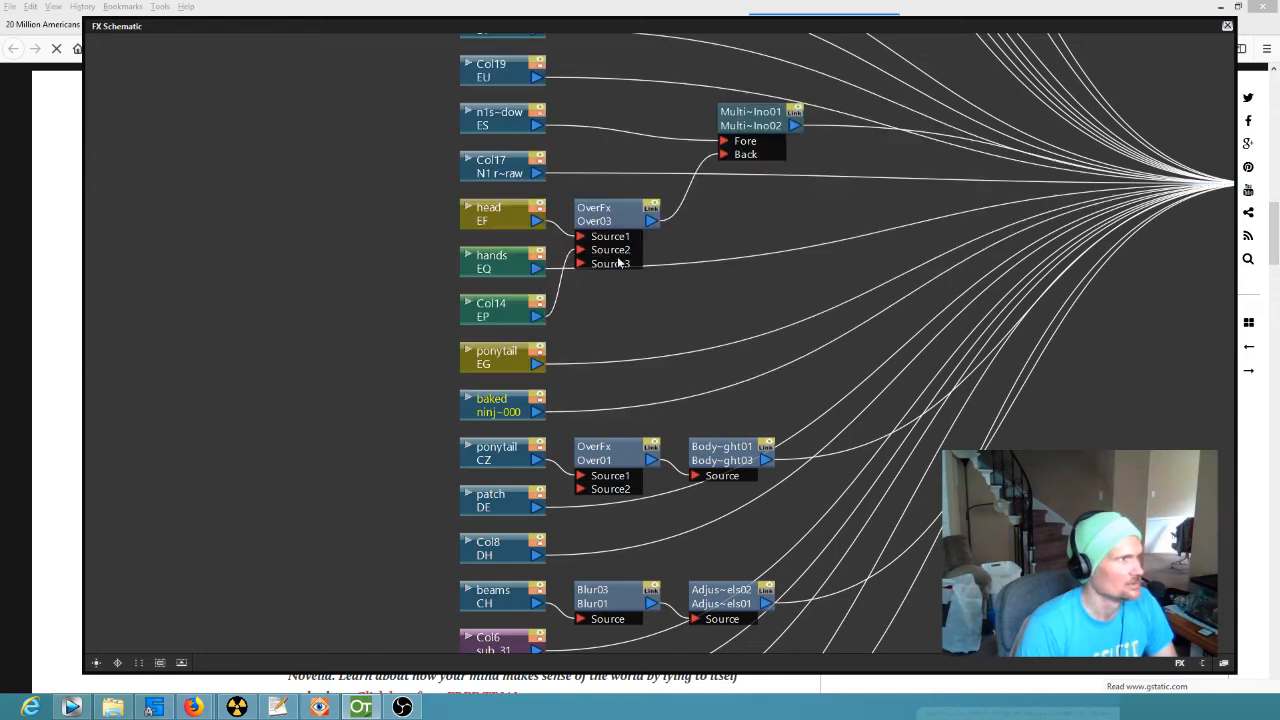
Step: Rearrange the head, Col14, OverFx, Multi-Ino01, n1shadow, Col17 and hands nodes in the FX Schematic
drag(743, 269, 746, 386)
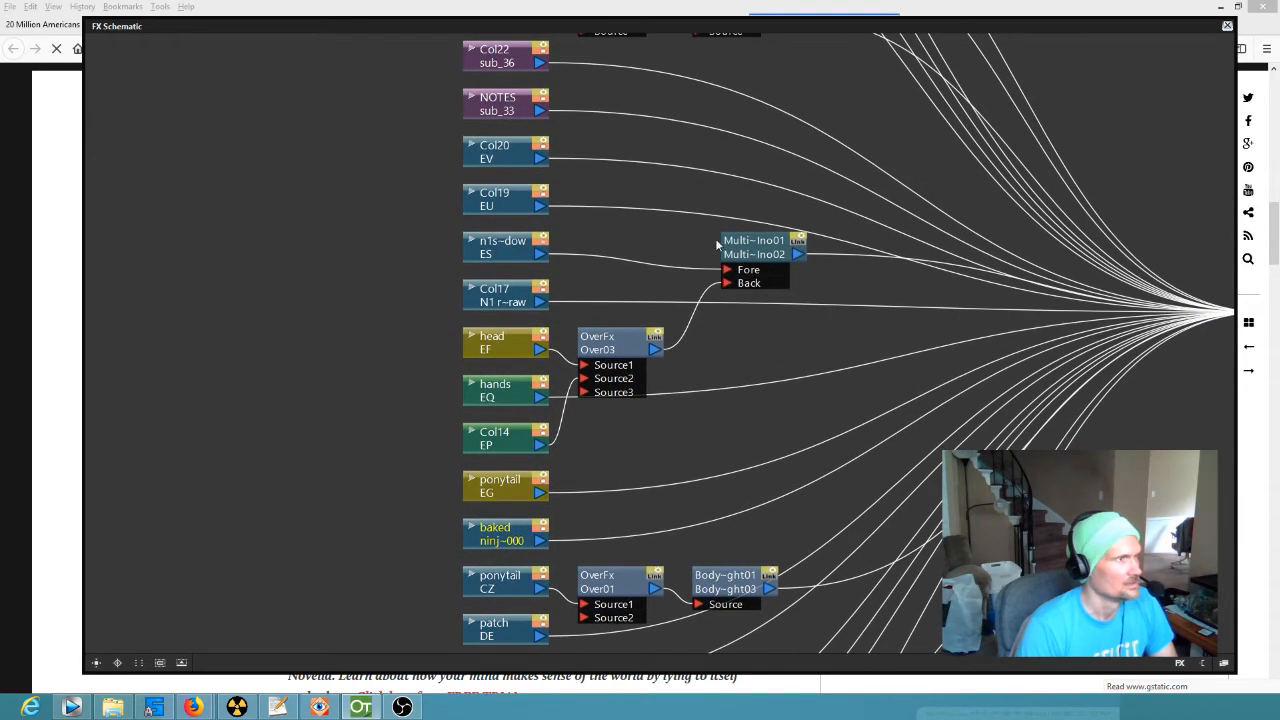
drag(752, 250, 762, 288)
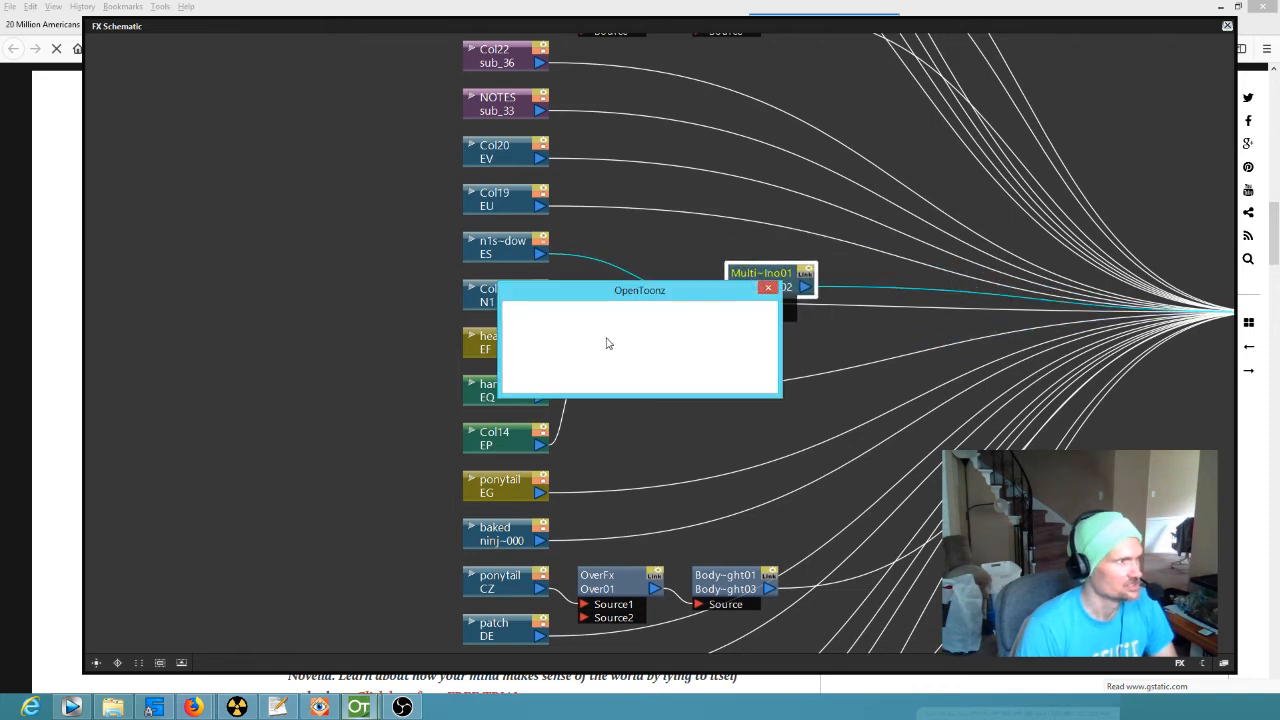
click(515, 345)
drag(512, 346, 323, 323)
drag(503, 444, 314, 370)
drag(615, 347, 416, 329)
drag(318, 328, 228, 284)
drag(282, 355, 192, 315)
drag(770, 284, 700, 341)
drag(482, 235, 270, 190)
drag(528, 297, 620, 249)
drag(530, 392, 528, 435)
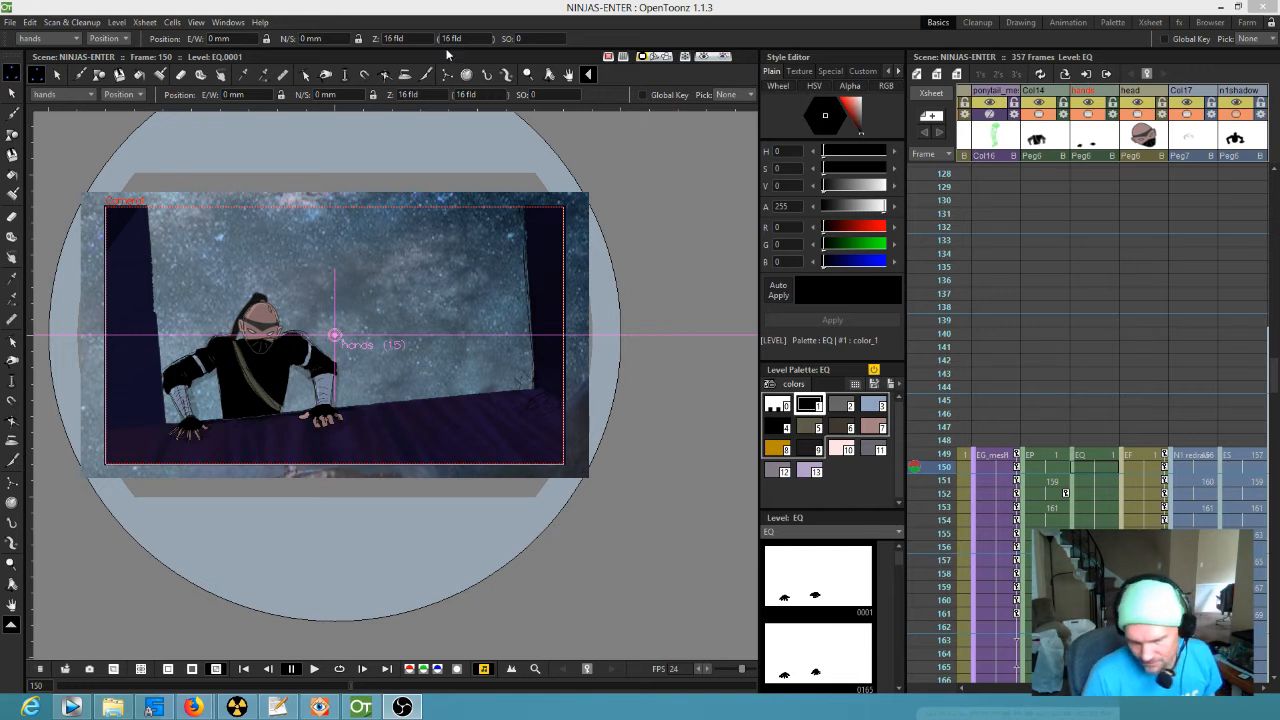
Step: Preview the rendered scene in the viewer and compare the ninja's transition across frames 148, 149 and 150
click(701, 58)
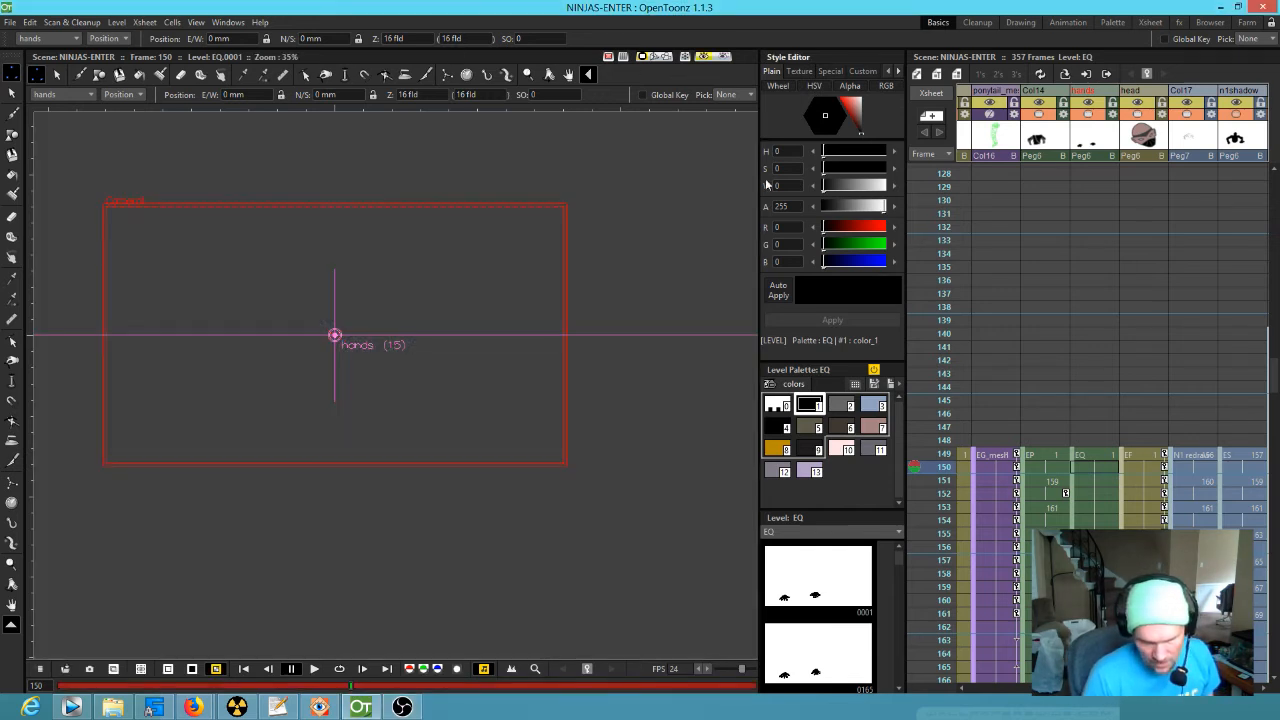
click(940, 429)
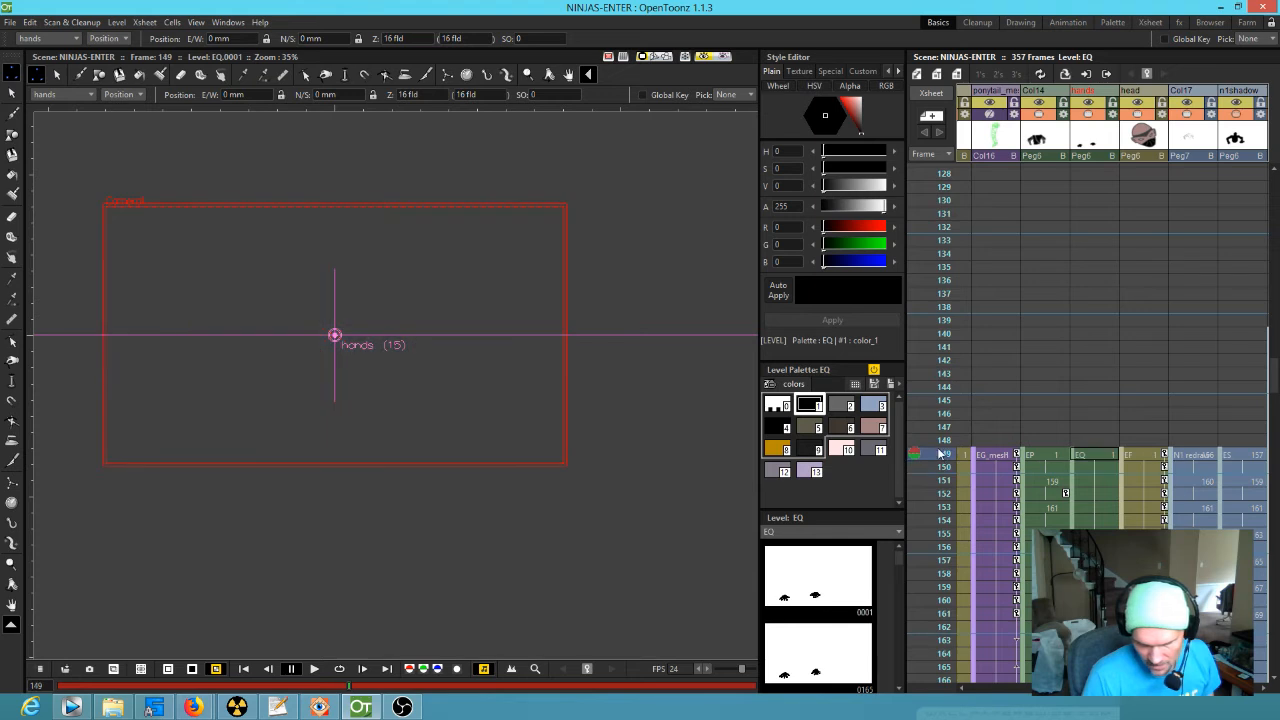
click(940, 440)
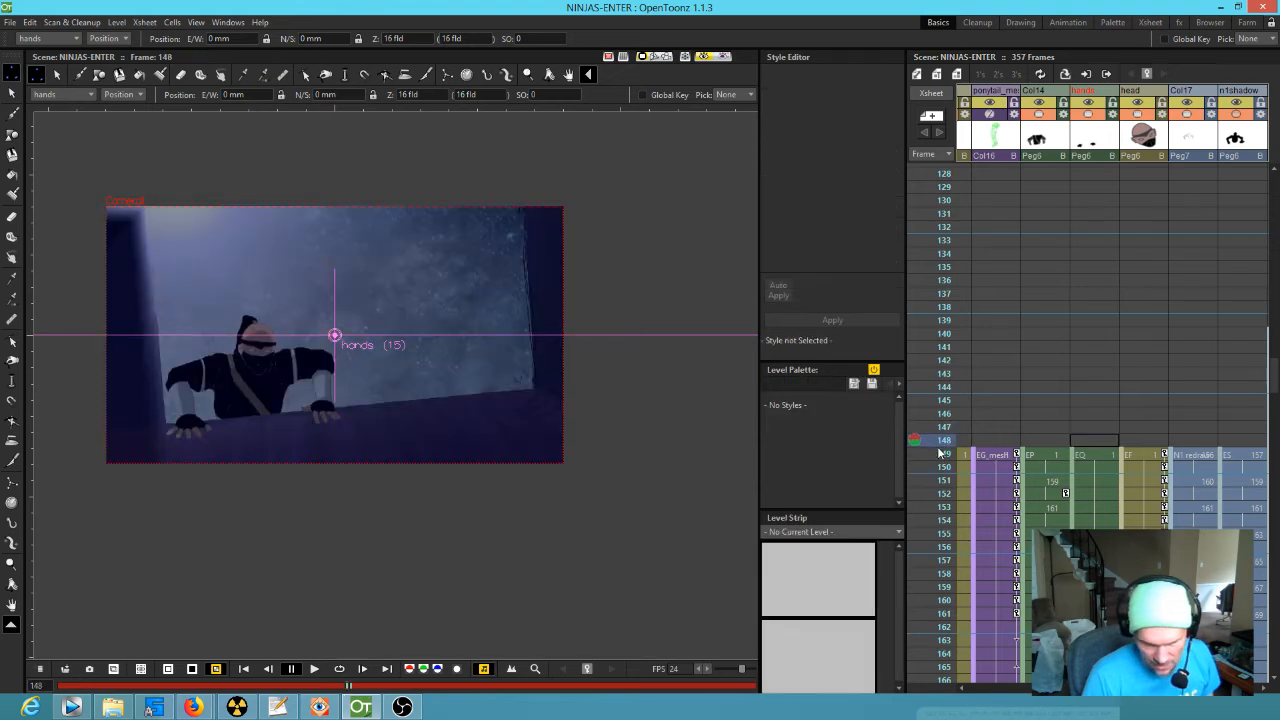
click(940, 466)
click(940, 440)
click(938, 453)
click(937, 467)
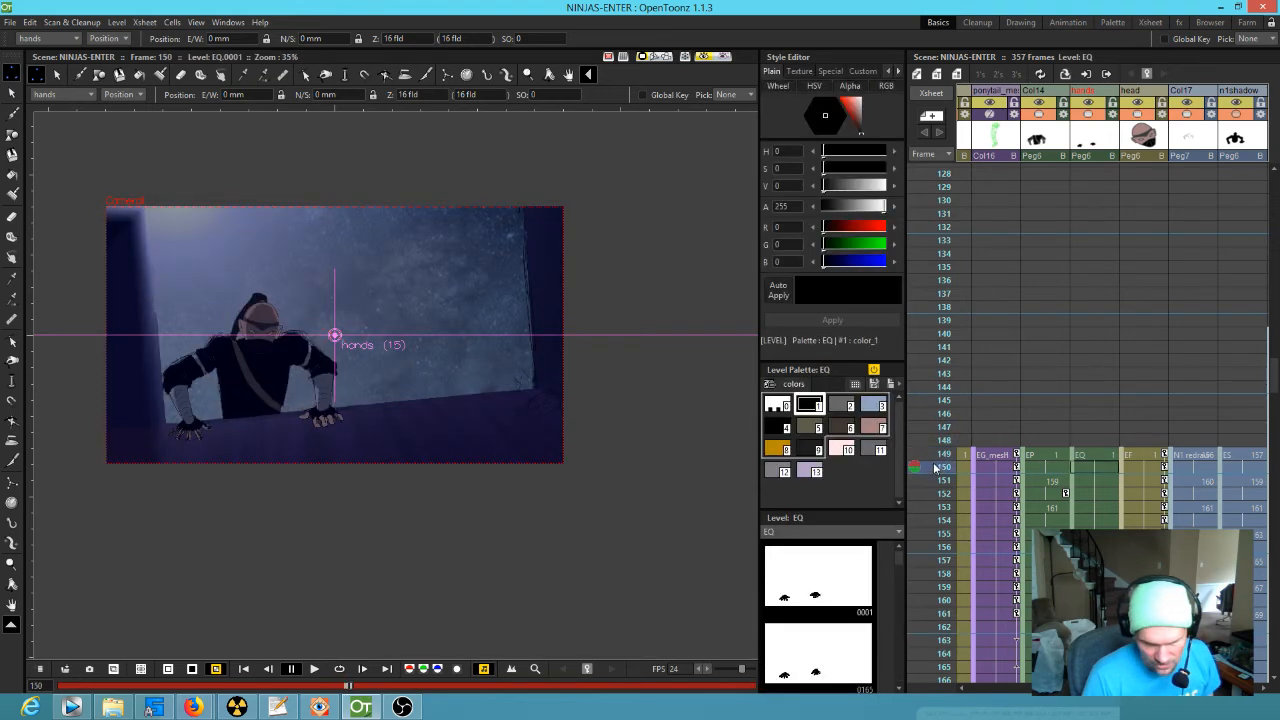
click(937, 453)
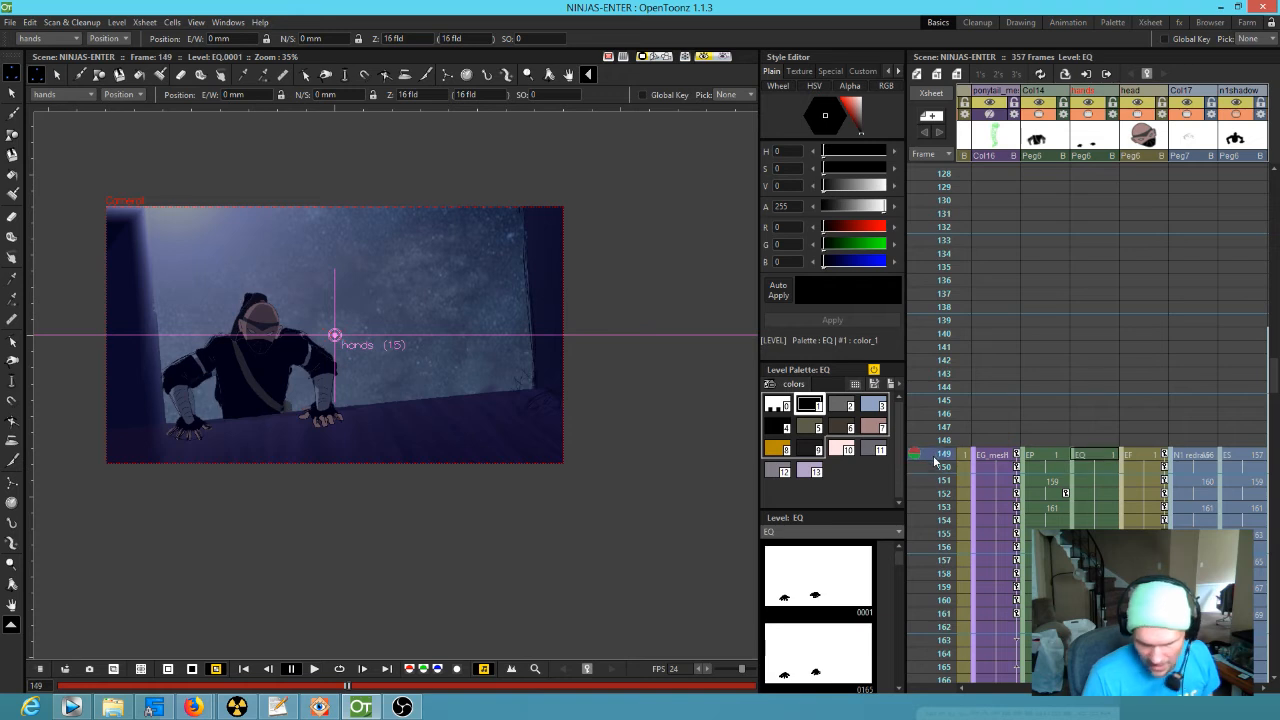
Step: Delete the baked column's drawing at frame 149 in the Xsheet
scroll(1120, 500, left, 3)
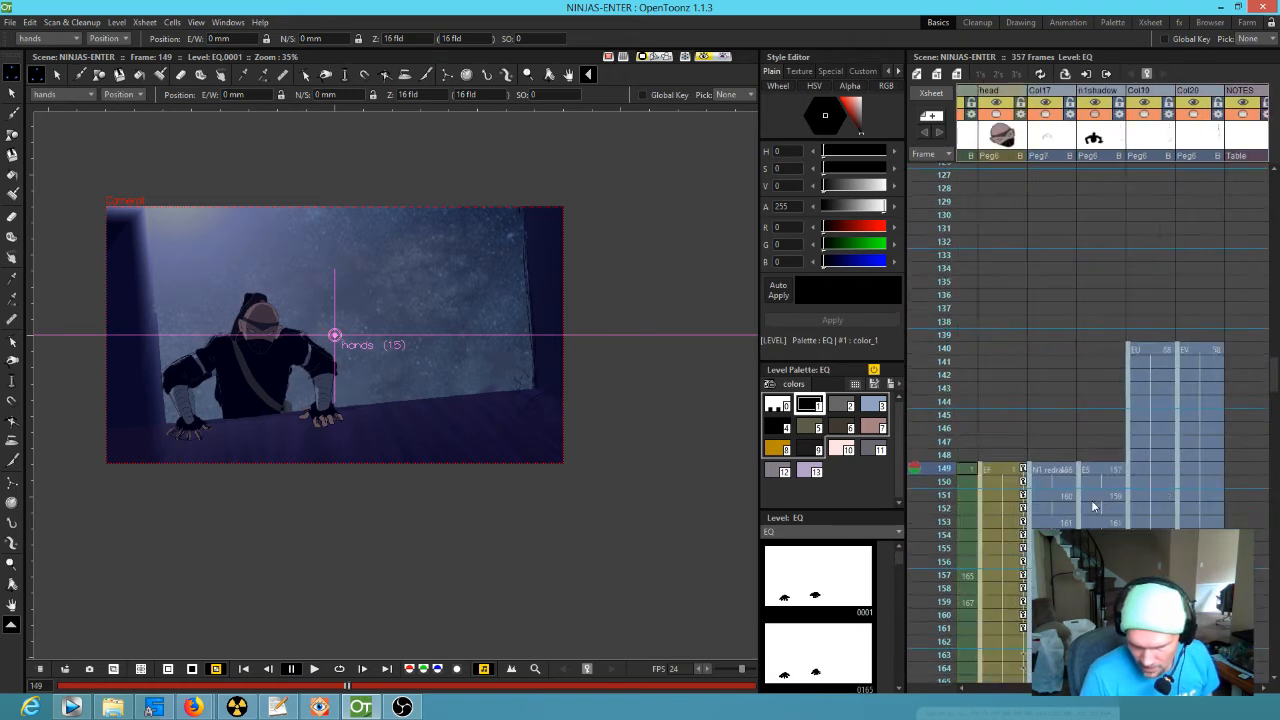
scroll(1043, 522, left, 3)
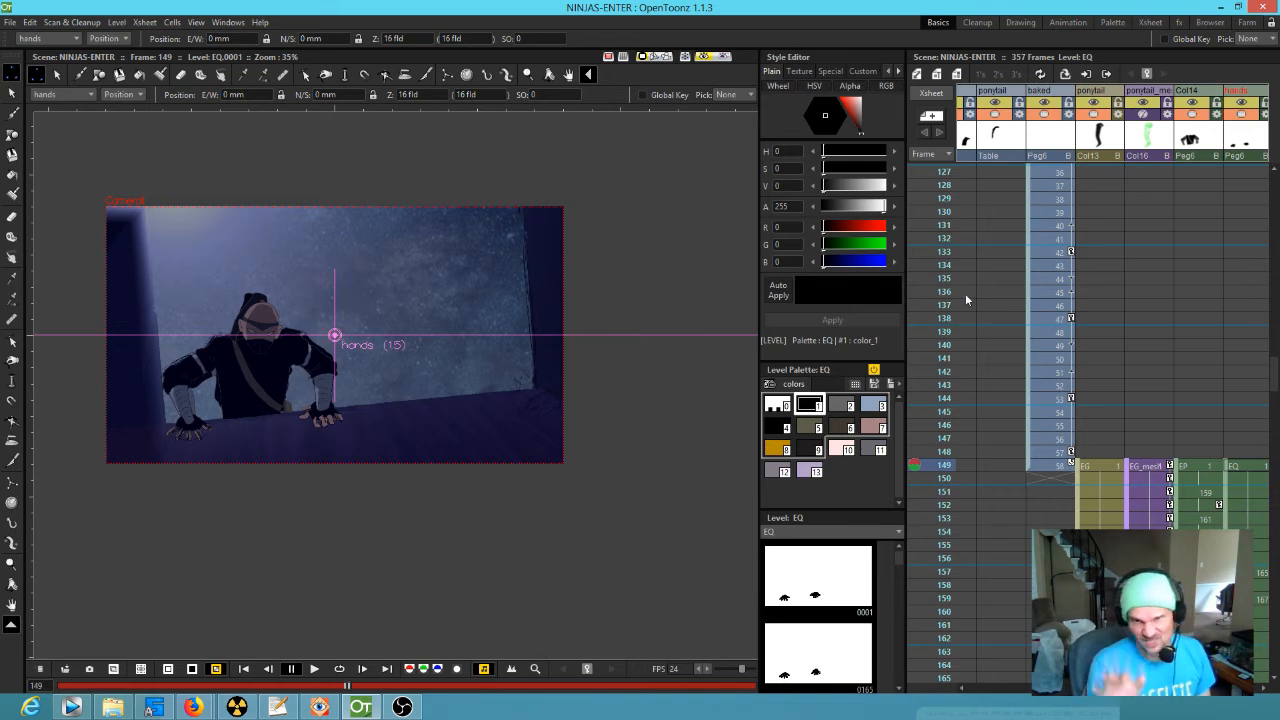
click(1046, 468)
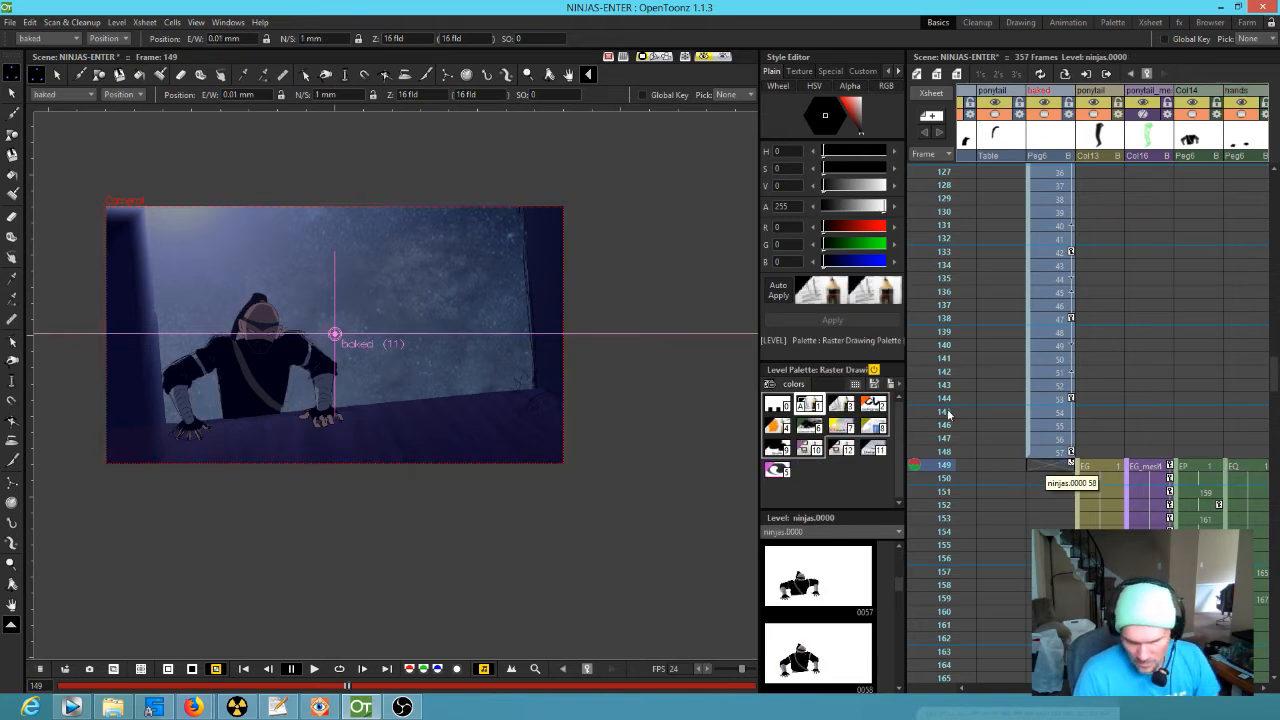
Step: Scrub between frames 139 and 149 with the preview on and off to check the ninja's transition
click(944, 388)
drag(944, 395, 916, 332)
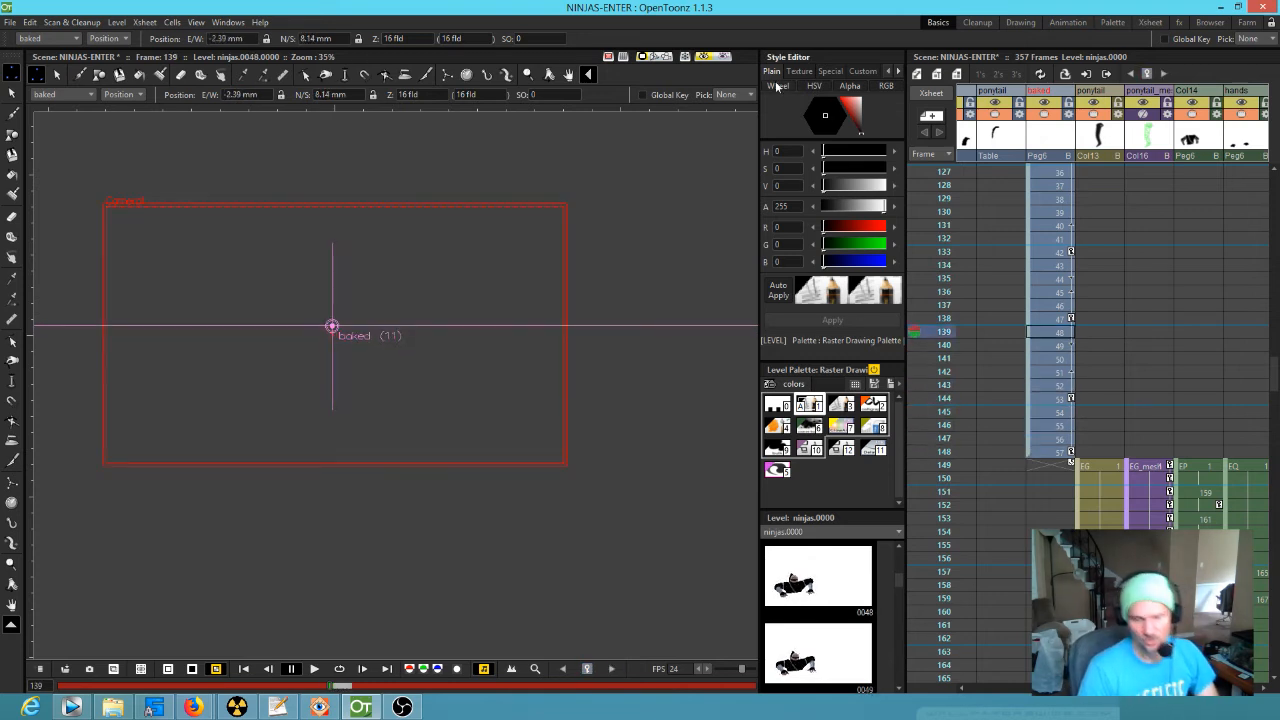
click(706, 57)
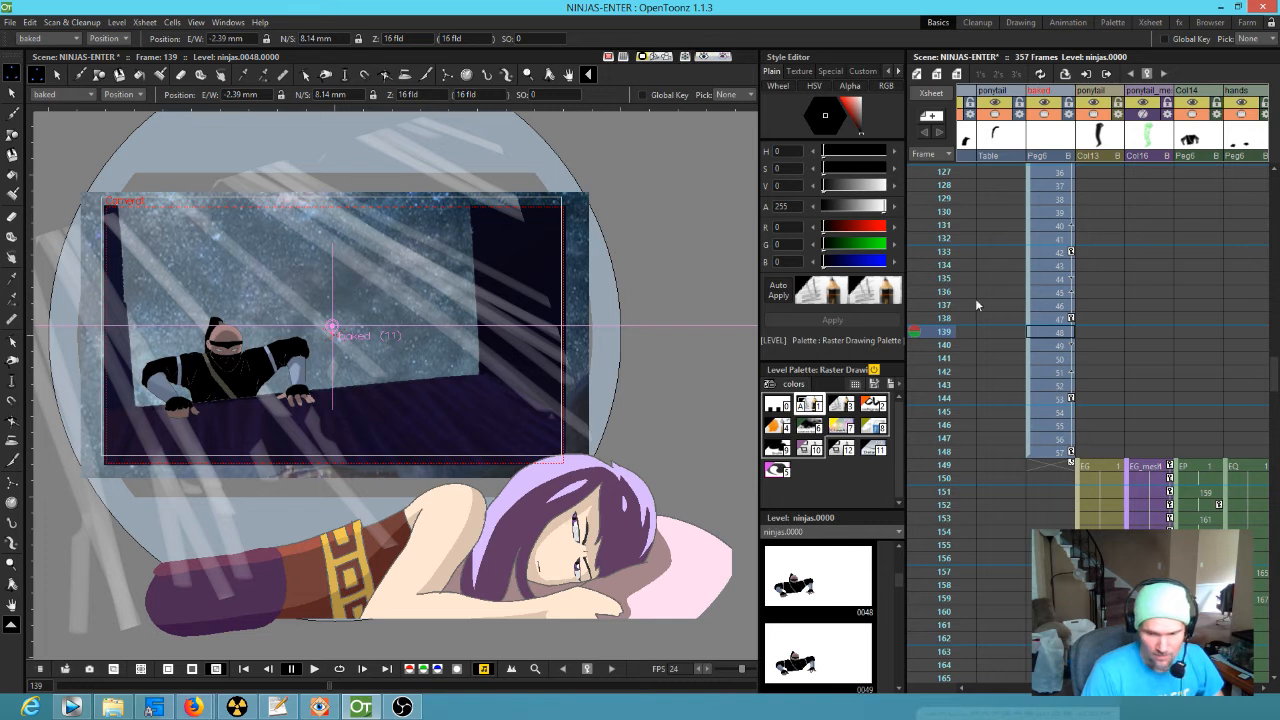
click(943, 324)
mouse_move(943, 330)
mouse_down()
mouse_move(893, 531)
mouse_move(901, 460)
mouse_up()
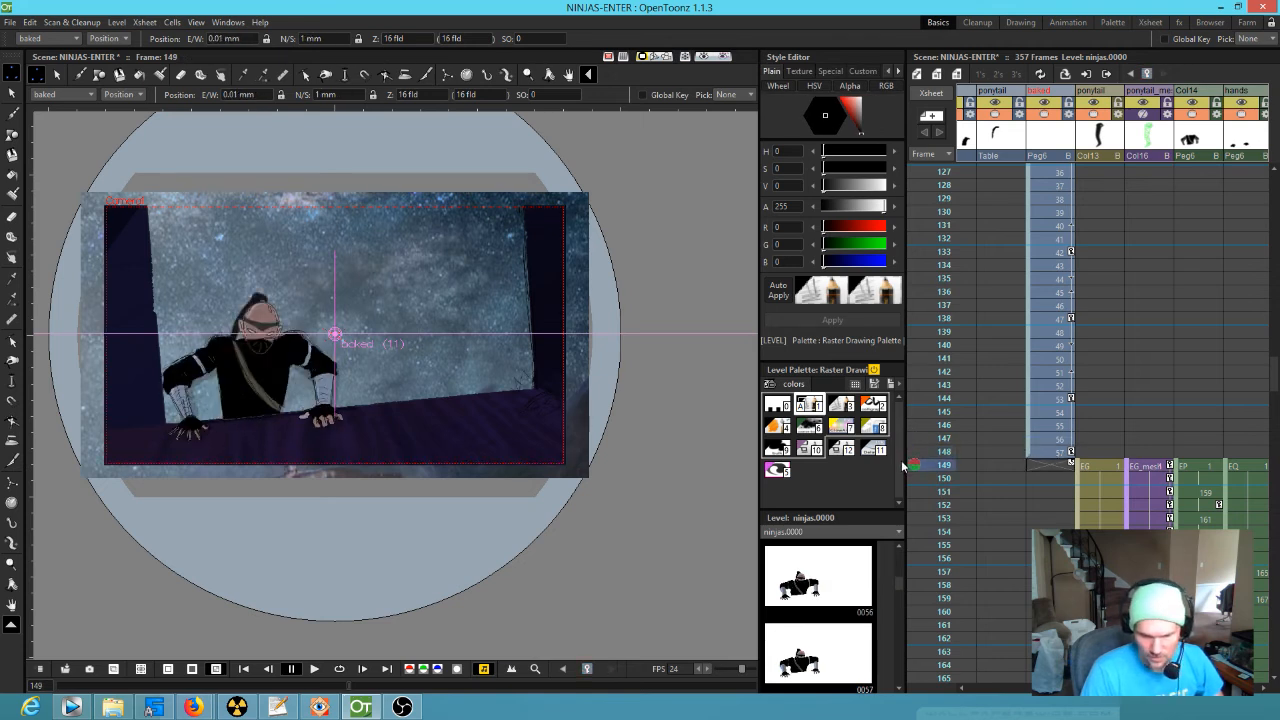
Step: Hide the Col17 column holding the N1 redraw lines in the viewer and delete that column
scroll(1205, 439, right, 3)
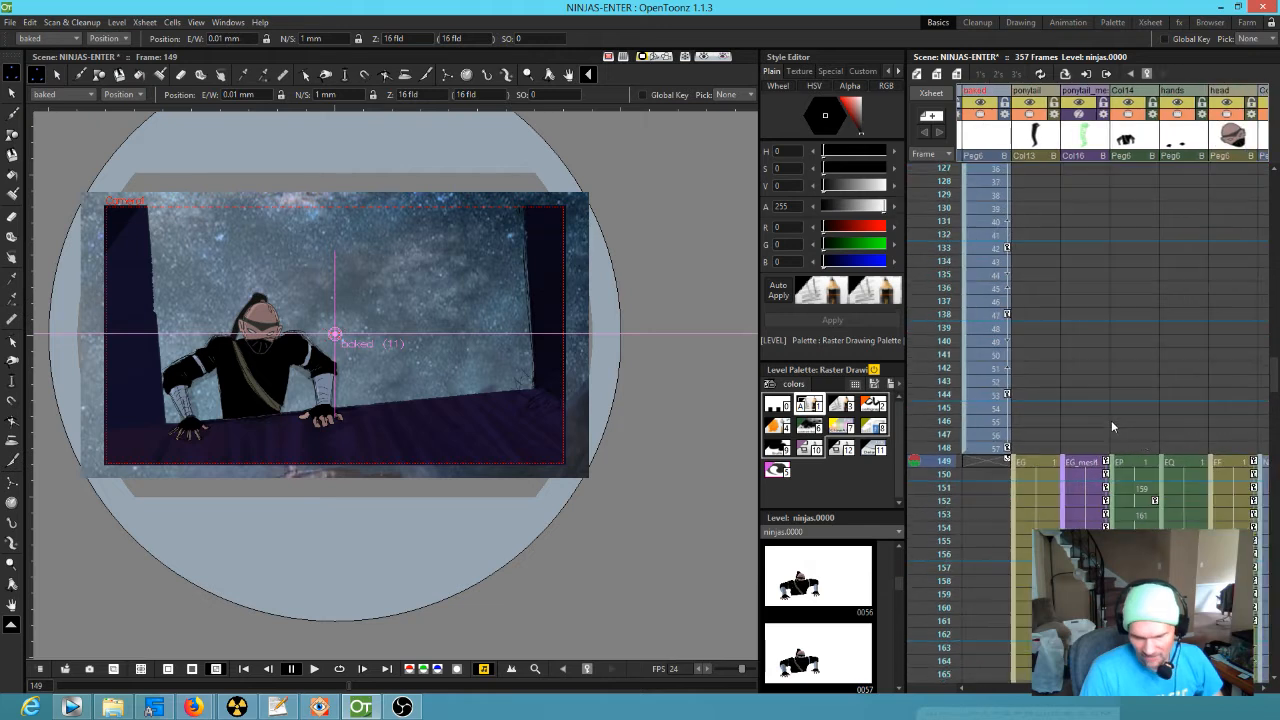
scroll(1201, 426, down, 1)
scroll(1105, 401, right, 2)
scroll(1190, 370, down, 2)
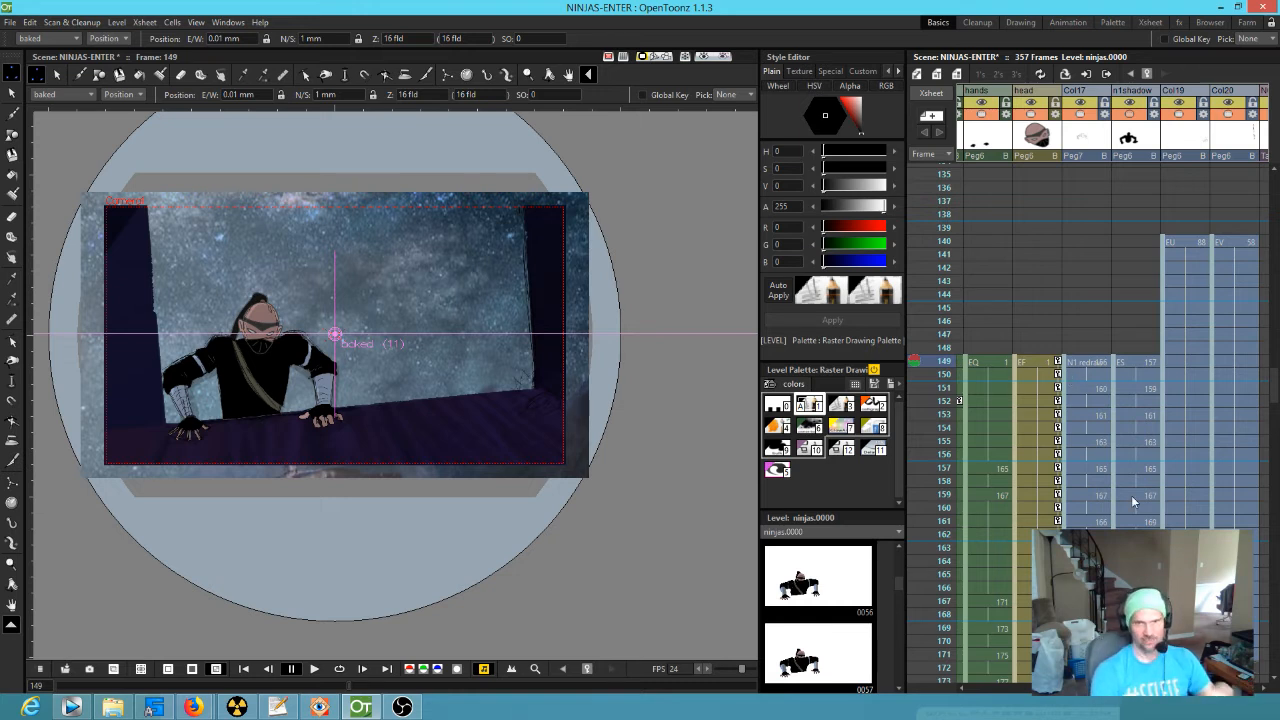
scroll(478, 540, up, 3)
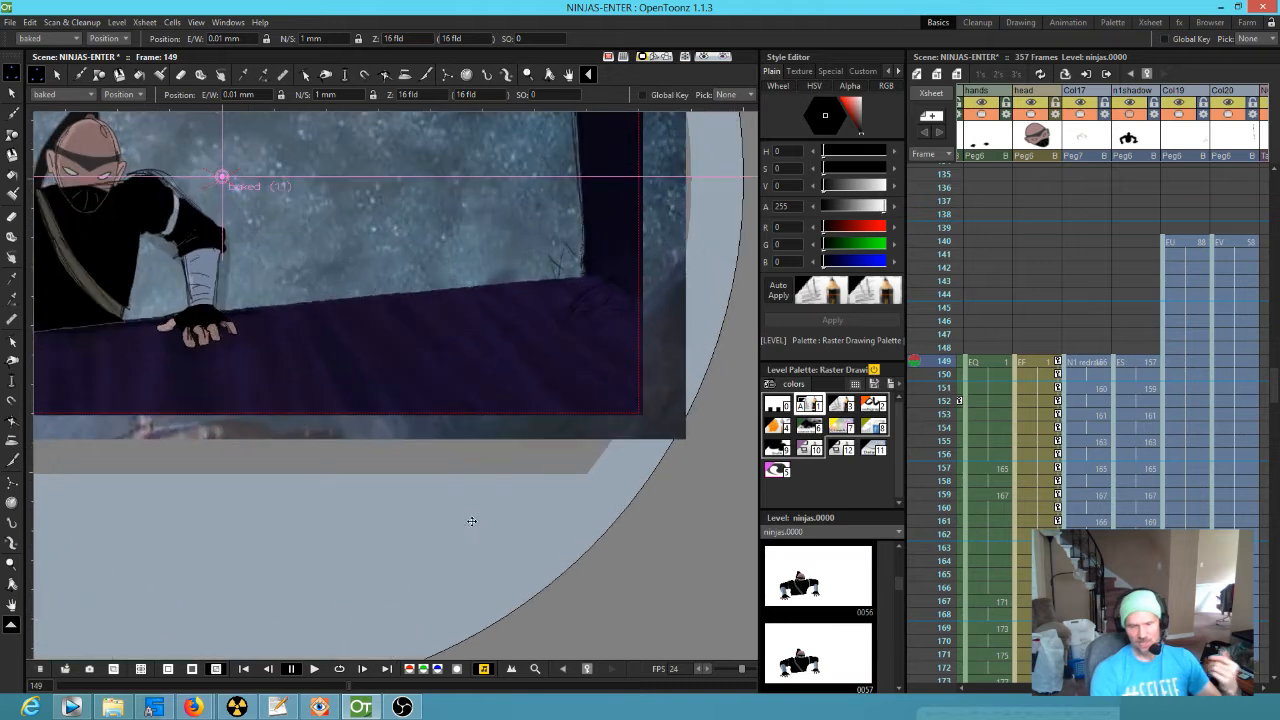
scroll(578, 630, down, 1)
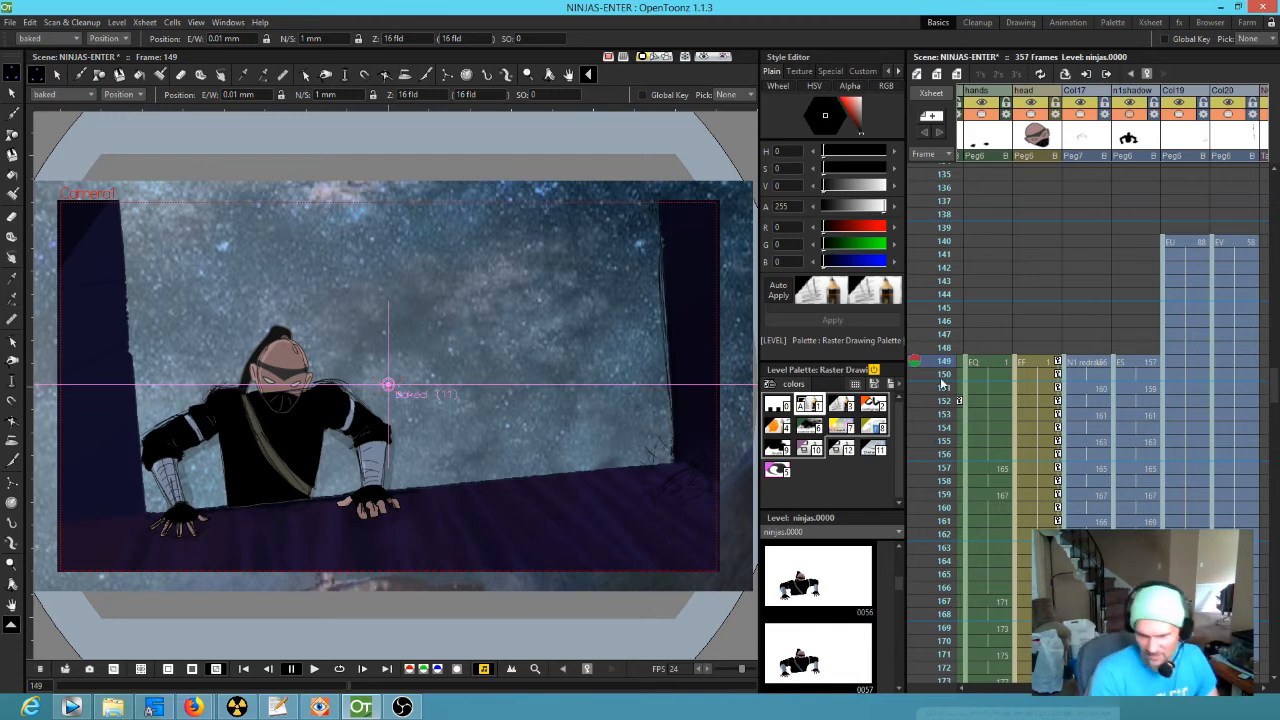
click(1086, 118)
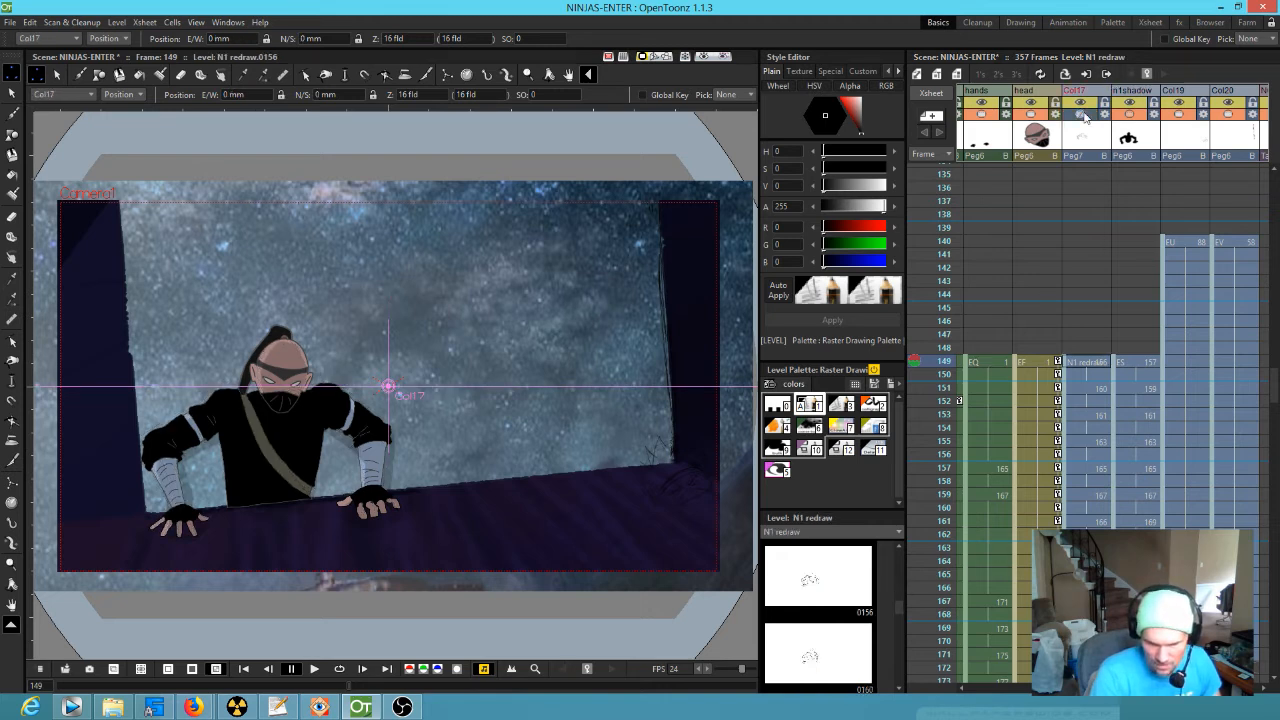
click(1083, 116)
scroll(1076, 267, down, 5)
scroll(1076, 267, up, 7)
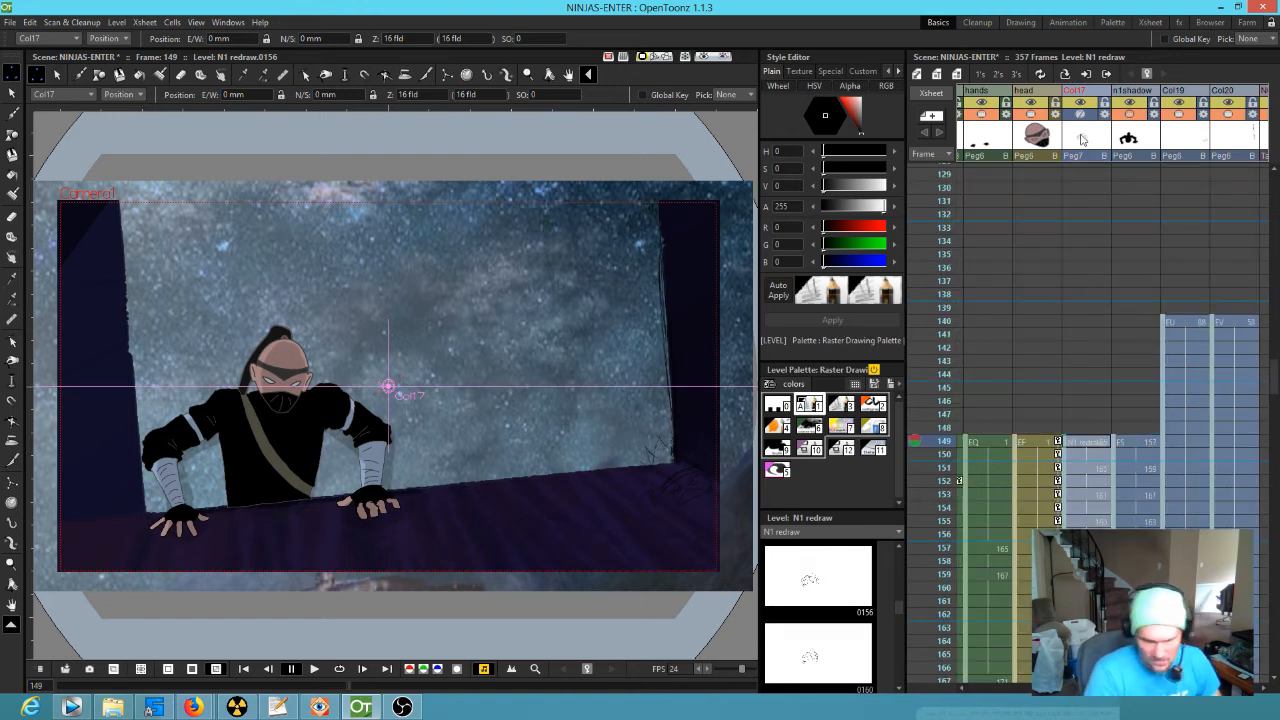
key(Delete)
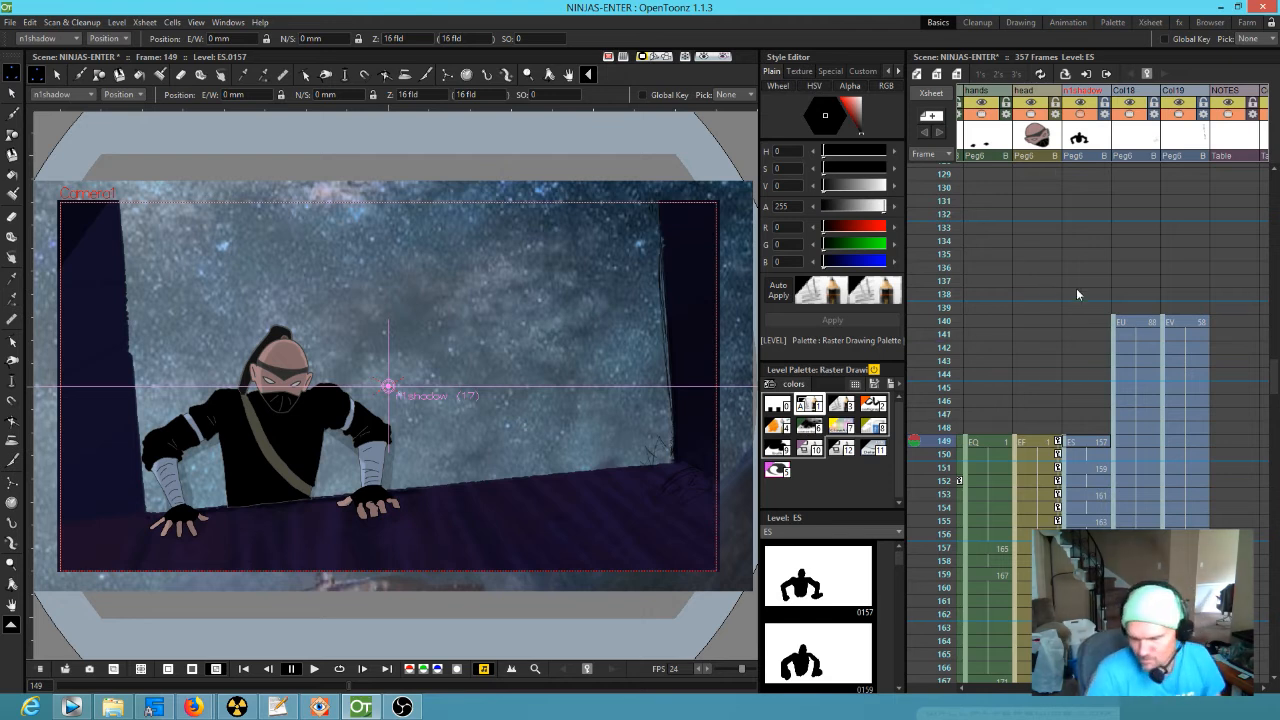
Step: Scrub through frames 142 to 159 to review the ninja's climb without the redraw lines
scroll(1132, 403, left, 8)
scroll(1089, 422, down, 2)
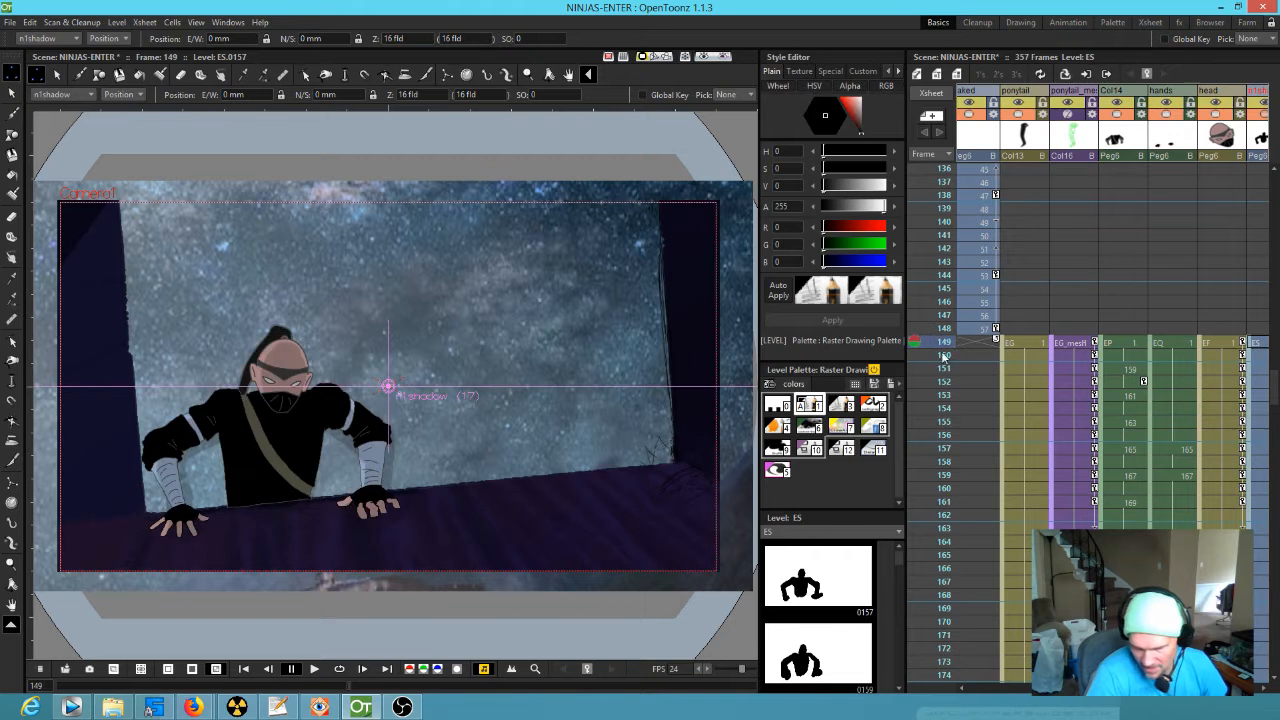
click(941, 261)
drag(941, 250, 913, 484)
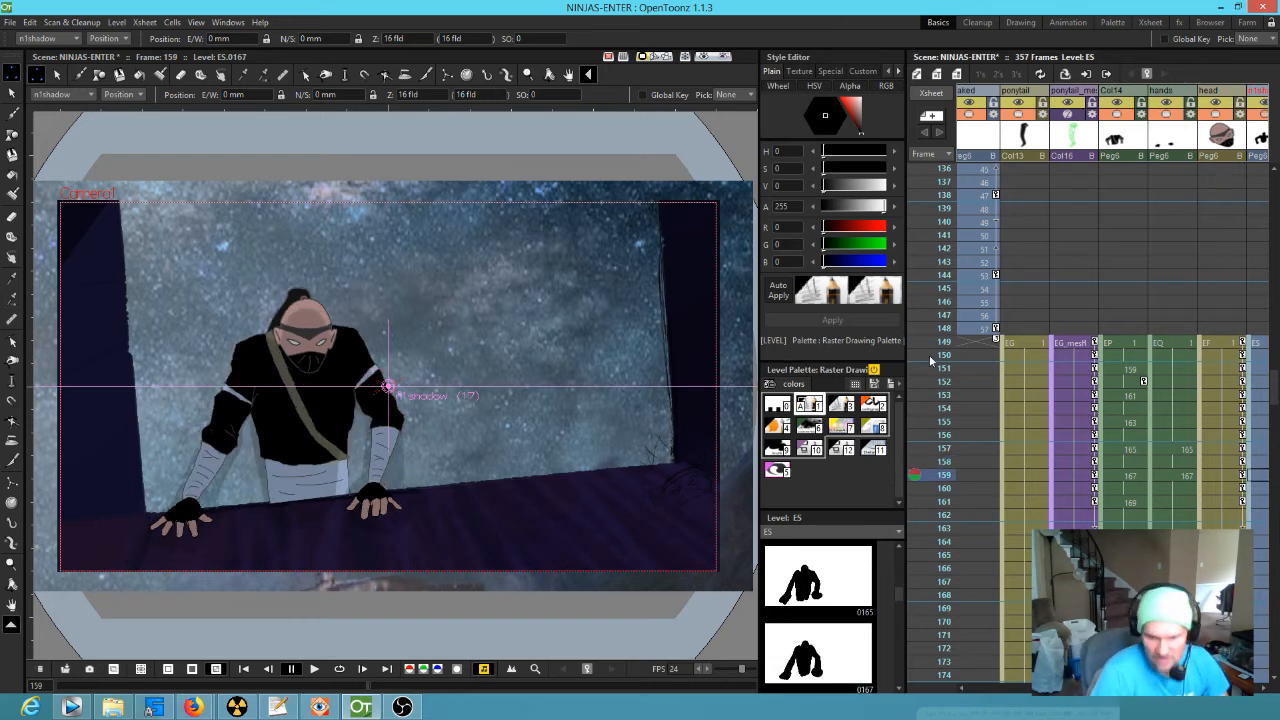
drag(936, 351, 947, 450)
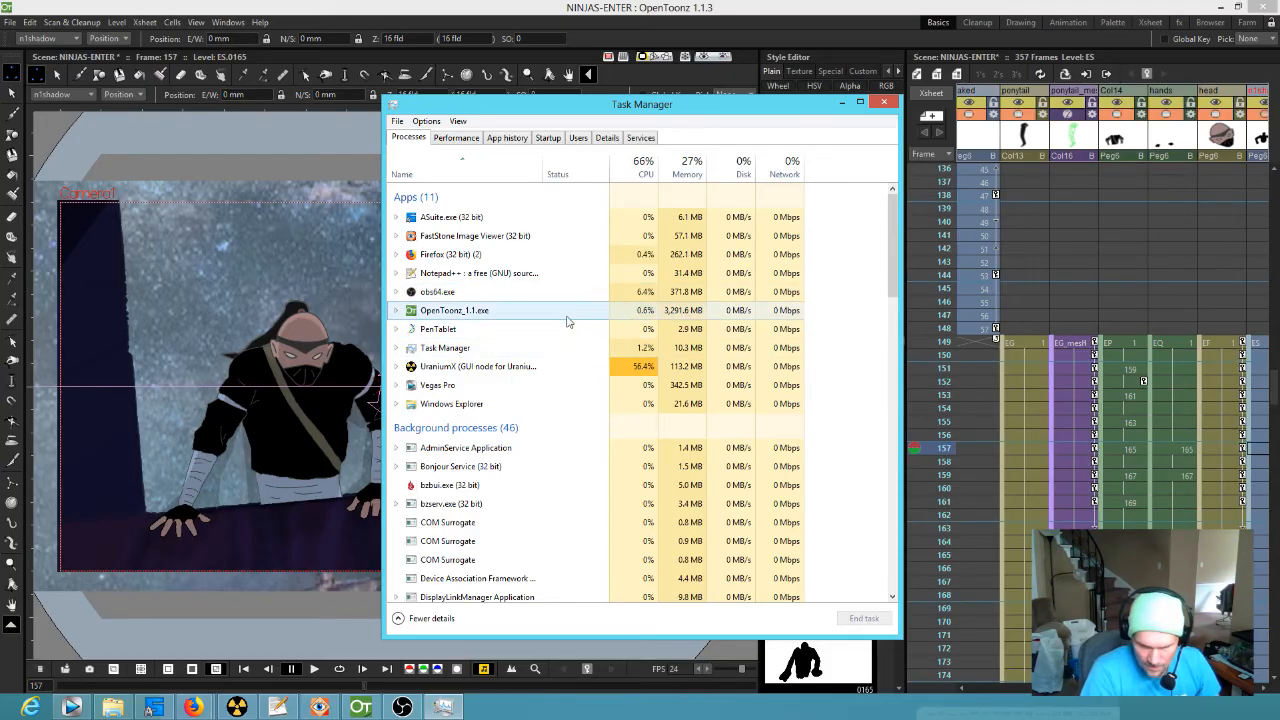
Step: Check OpenToonz's memory use in Task Manager, close it, and save the scene with all its levels
click(680, 315)
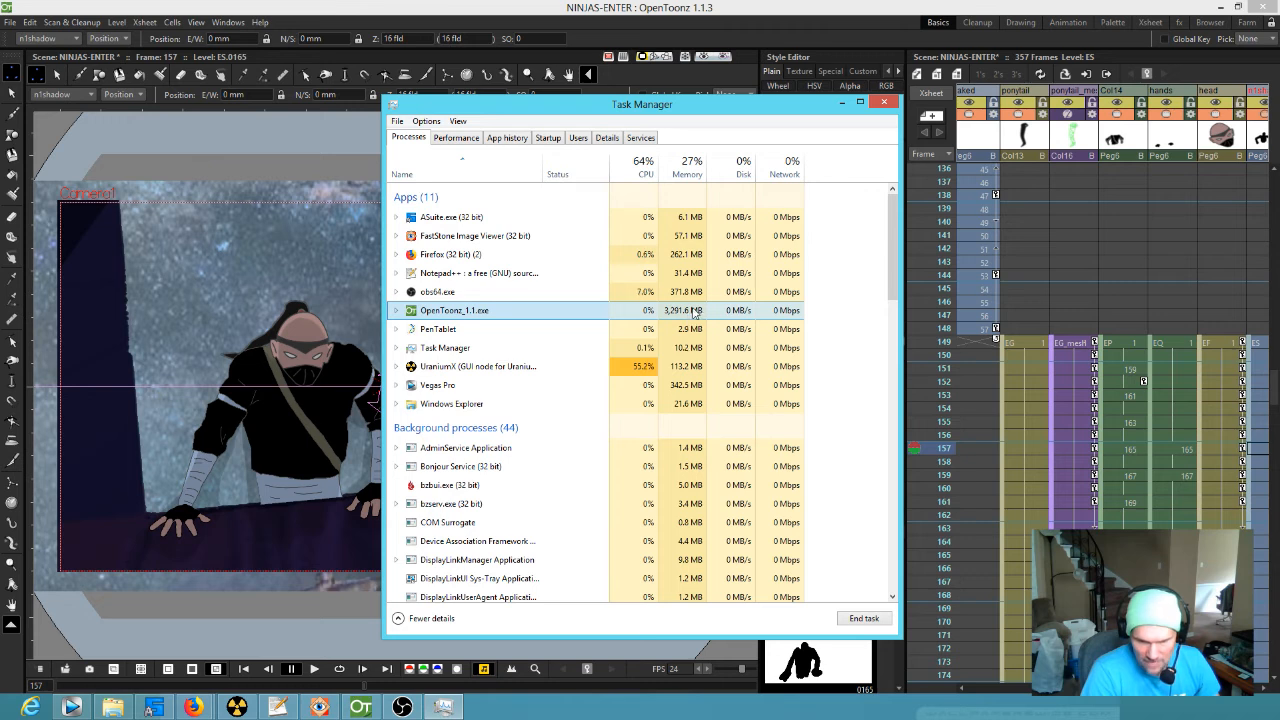
click(881, 104)
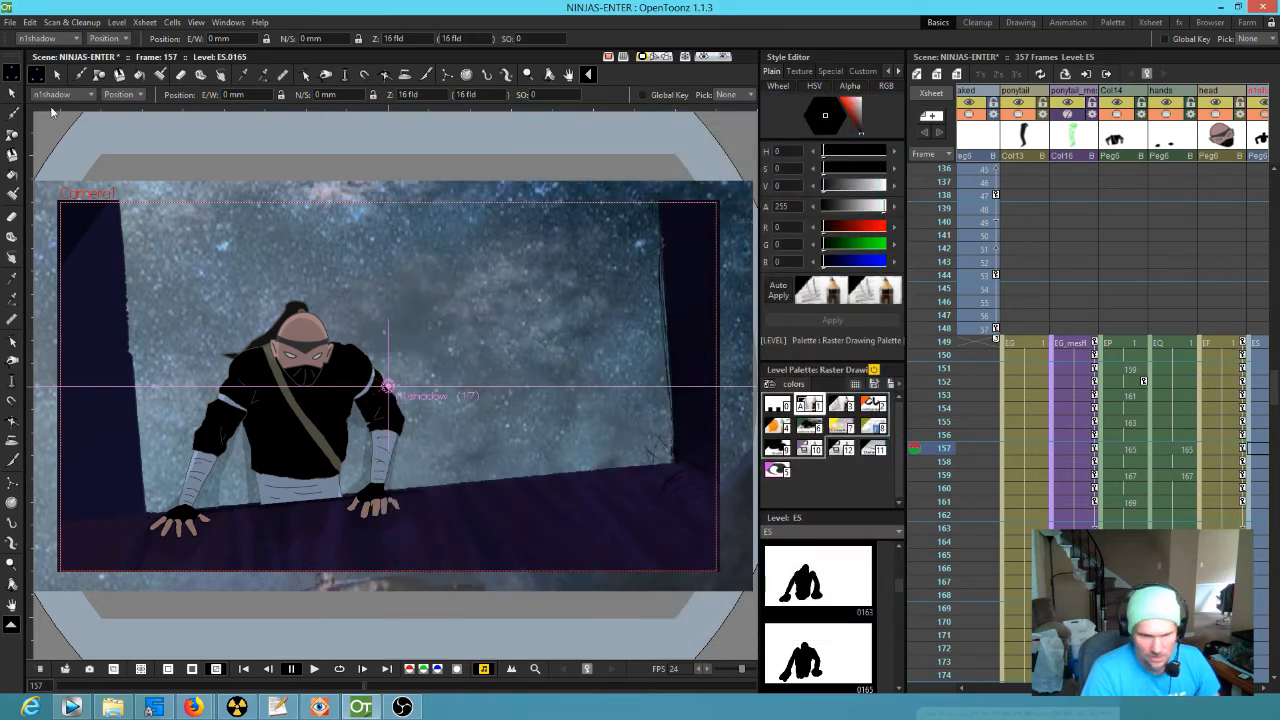
click(12, 23)
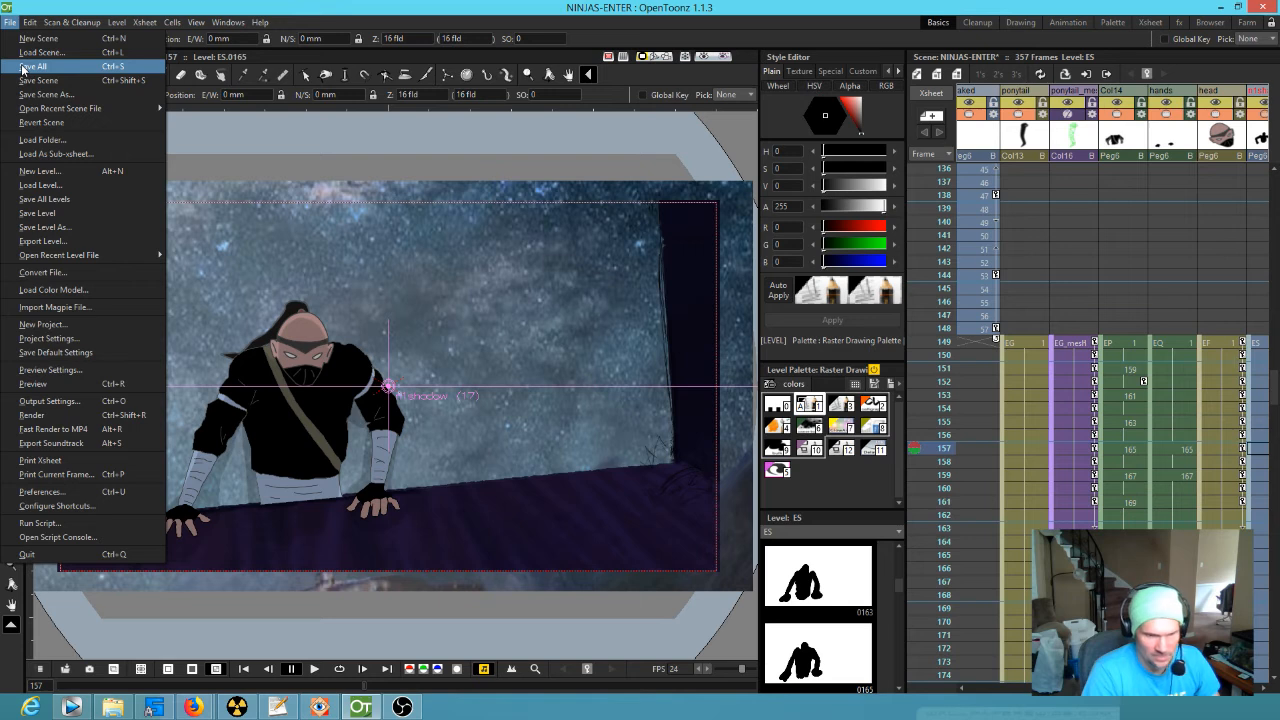
click(22, 68)
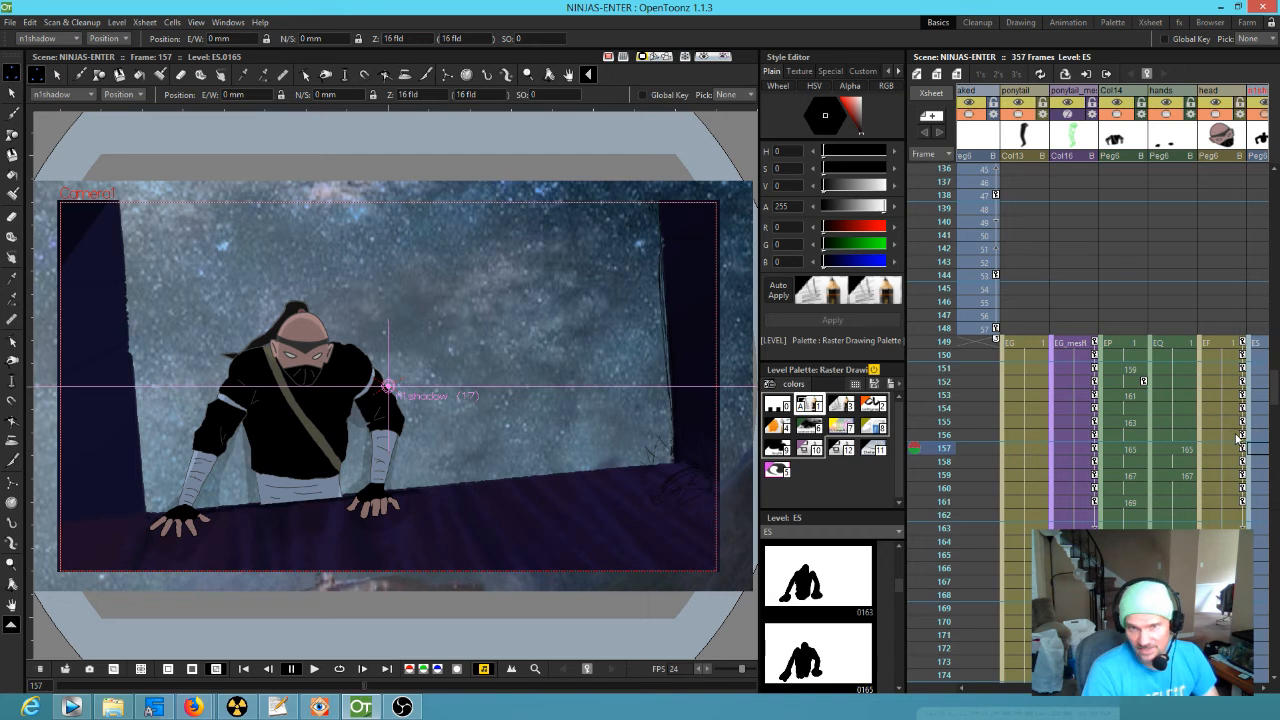
Step: Delete the extra cells at frame 181 from the sky and FLOOR columns
mouse_move(1230, 428)
mouse_down()
mouse_move(1177, 429)
mouse_move(1103, 402)
mouse_move(1192, 437)
mouse_move(1153, 418)
mouse_move(1204, 374)
mouse_move(1177, 406)
mouse_move(957, 445)
mouse_move(986, 571)
mouse_move(1135, 412)
mouse_move(1169, 253)
mouse_up()
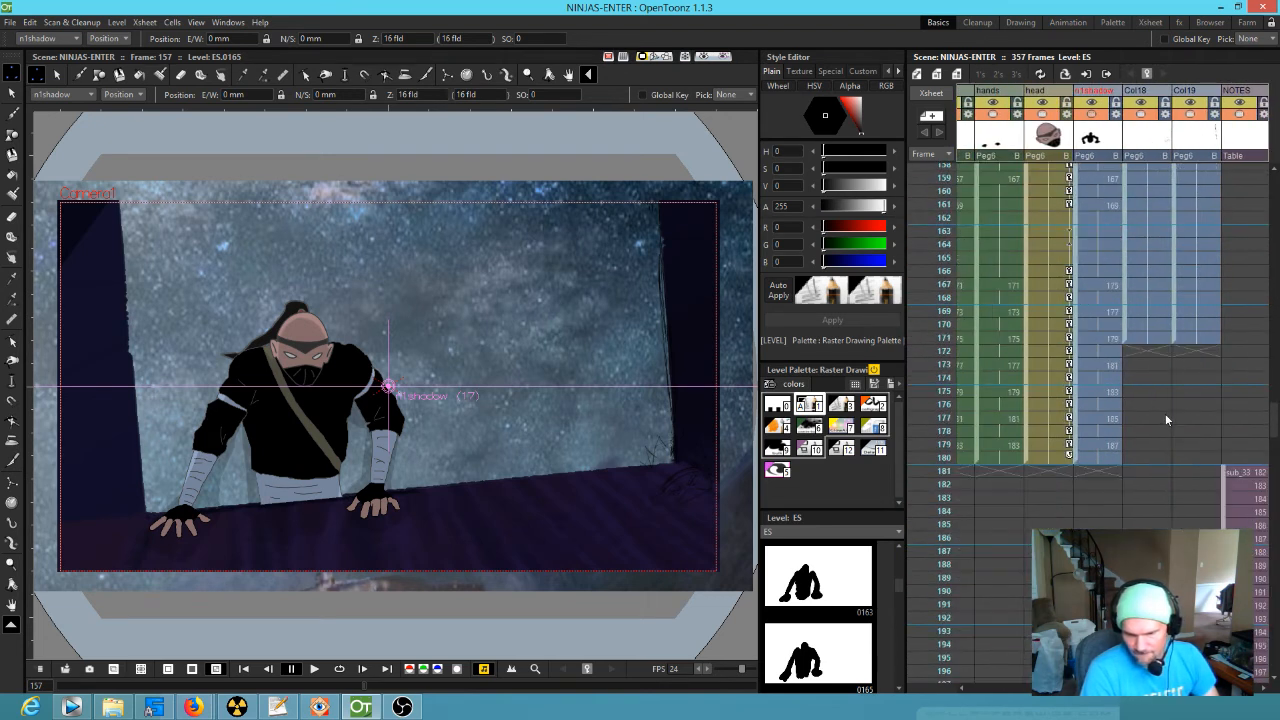
scroll(1178, 414, down, 2)
mouse_move(923, 412)
mouse_down()
mouse_move(925, 503)
mouse_move(930, 450)
mouse_move(932, 473)
mouse_move(938, 450)
mouse_move(944, 470)
mouse_up()
drag(1044, 489, 1004, 473)
drag(1097, 484, 990, 505)
click(966, 488)
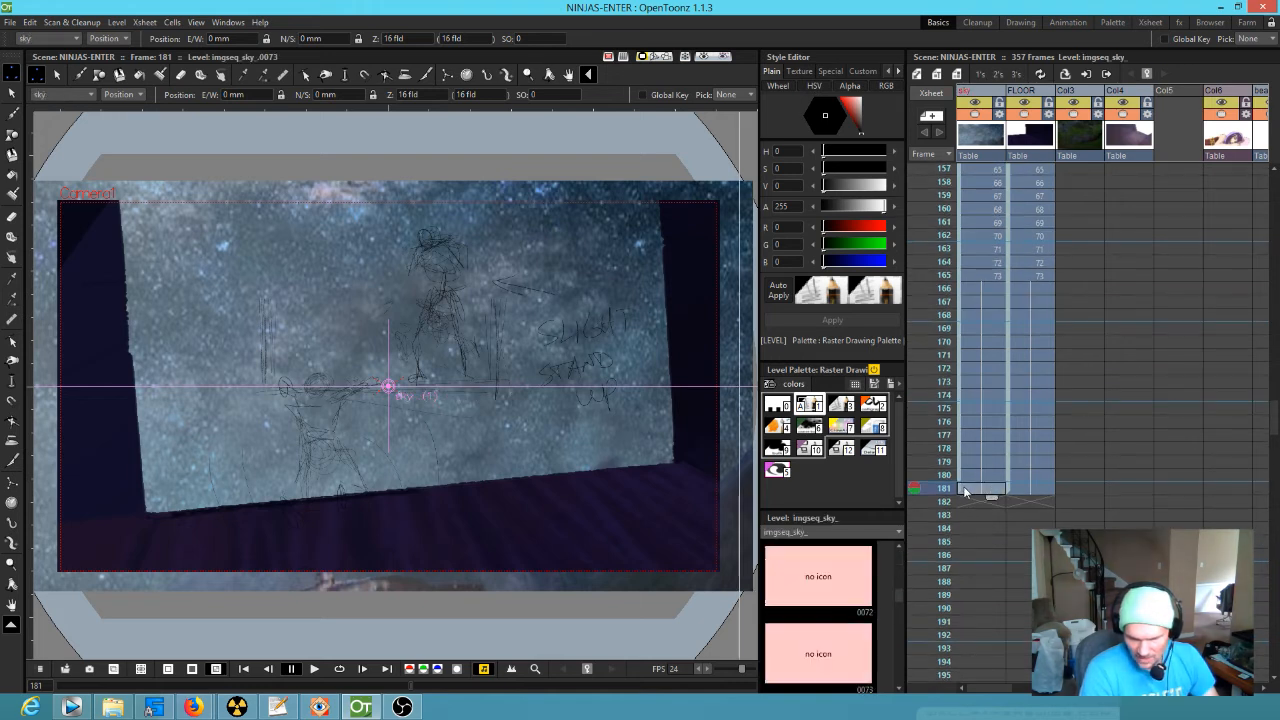
key(Delete)
click(1017, 491)
key(Delete)
Step: Check the remaining columns around frame 181 for leftover cells and save the scene
drag(1249, 485, 136, 361)
scroll(219, 406, down, 1)
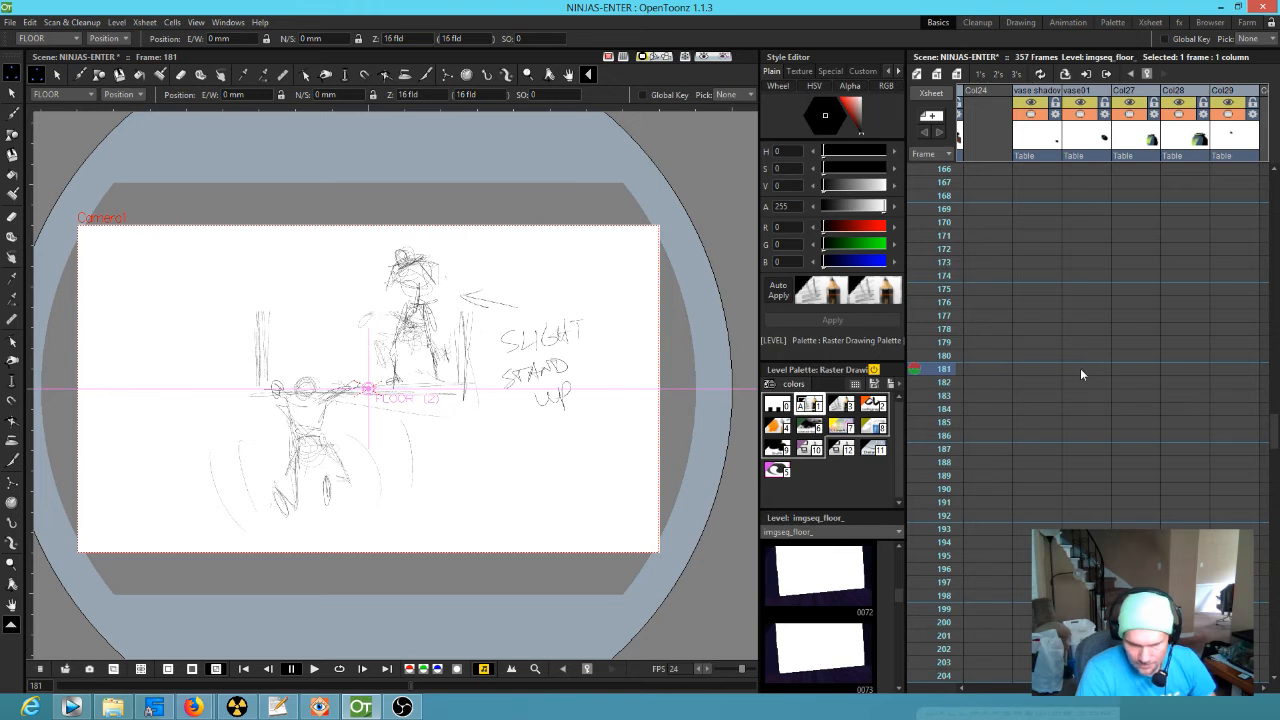
scroll(993, 349, up, 2)
scroll(993, 349, left, 3)
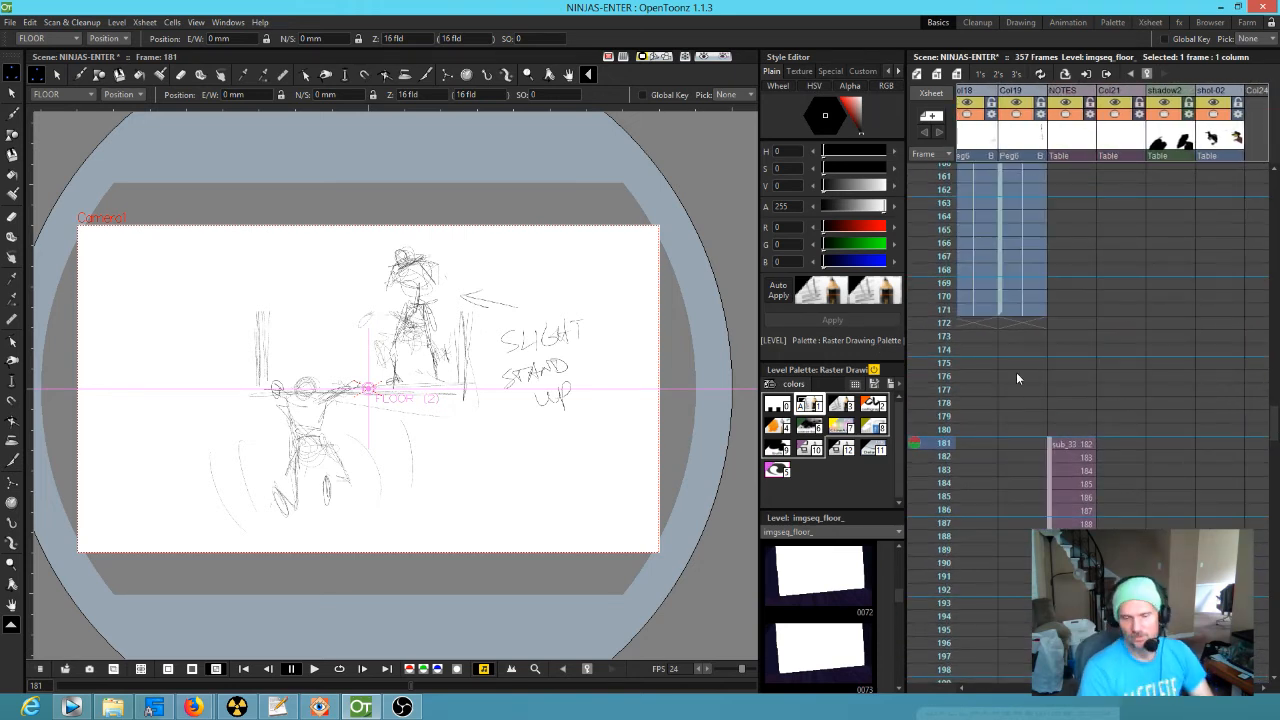
click(8, 22)
click(30, 58)
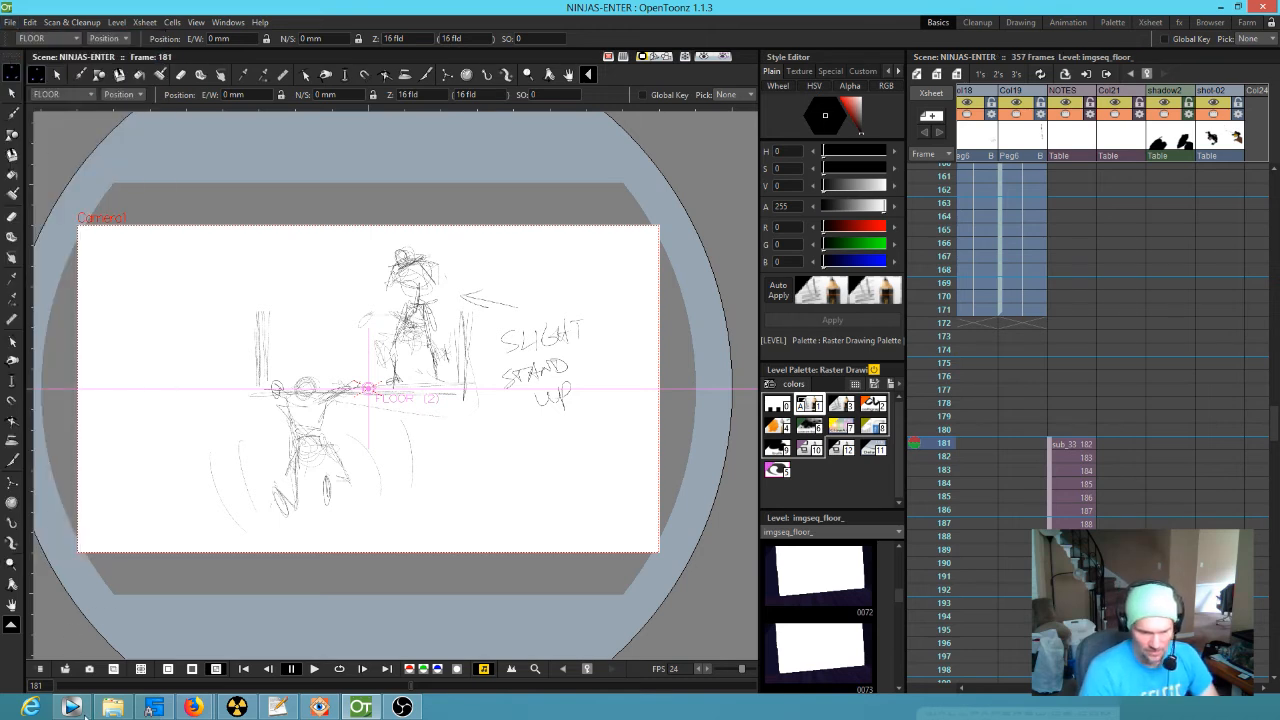
Step: Switch to the AKARIS DREAM project in Vegas Pro and mark timeline ranges from the opening shots through the ninja entrance at about 55 seconds
click(72, 706)
drag(658, 546, 460, 512)
drag(459, 461, 523, 472)
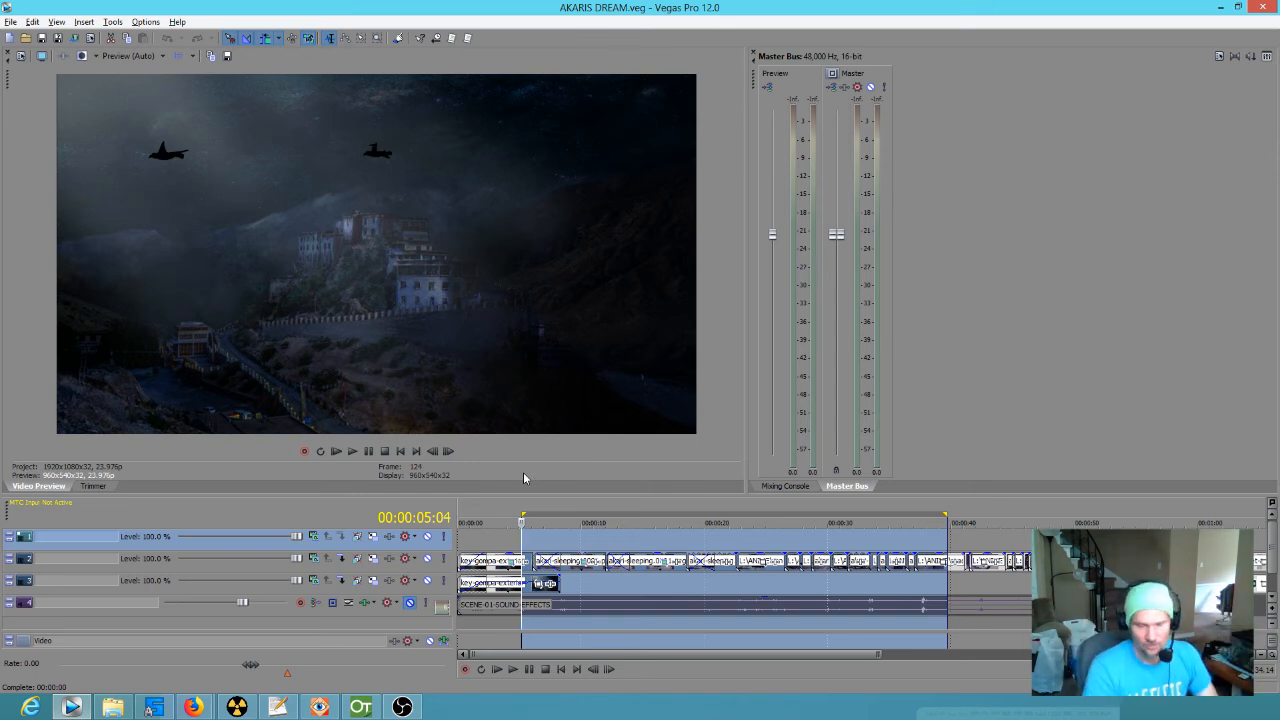
drag(490, 538, 704, 545)
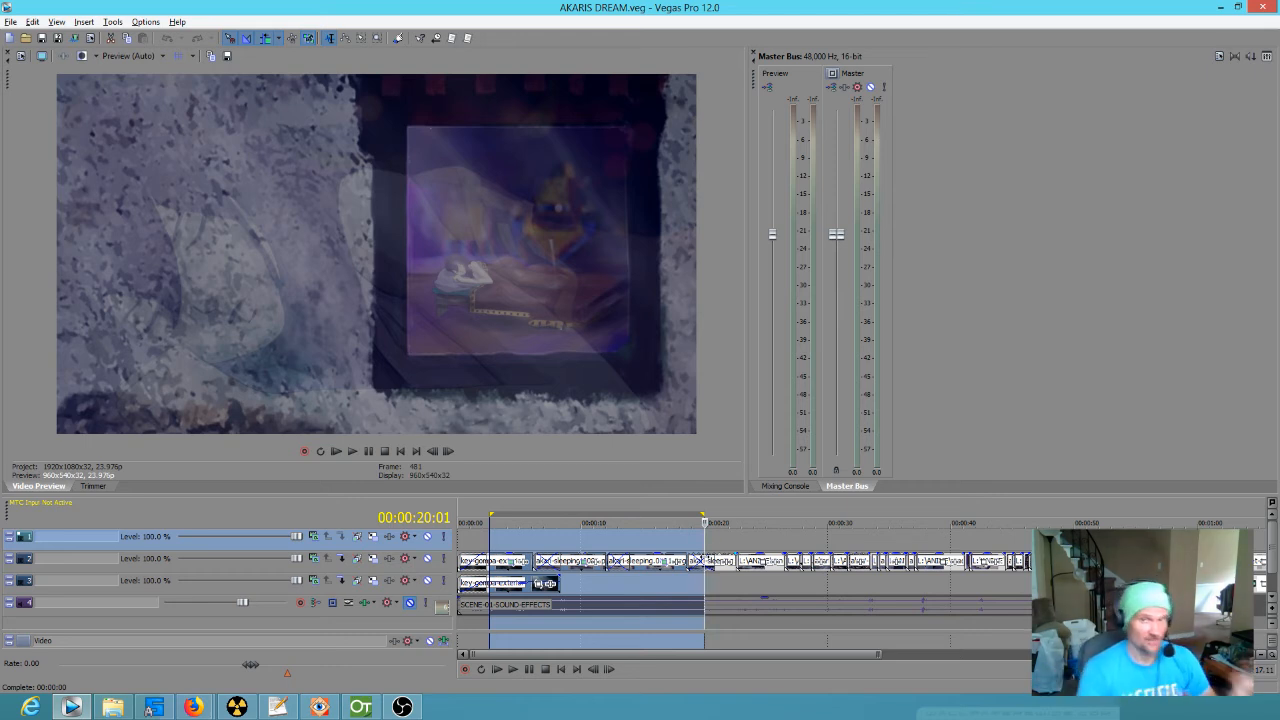
drag(688, 541, 1140, 540)
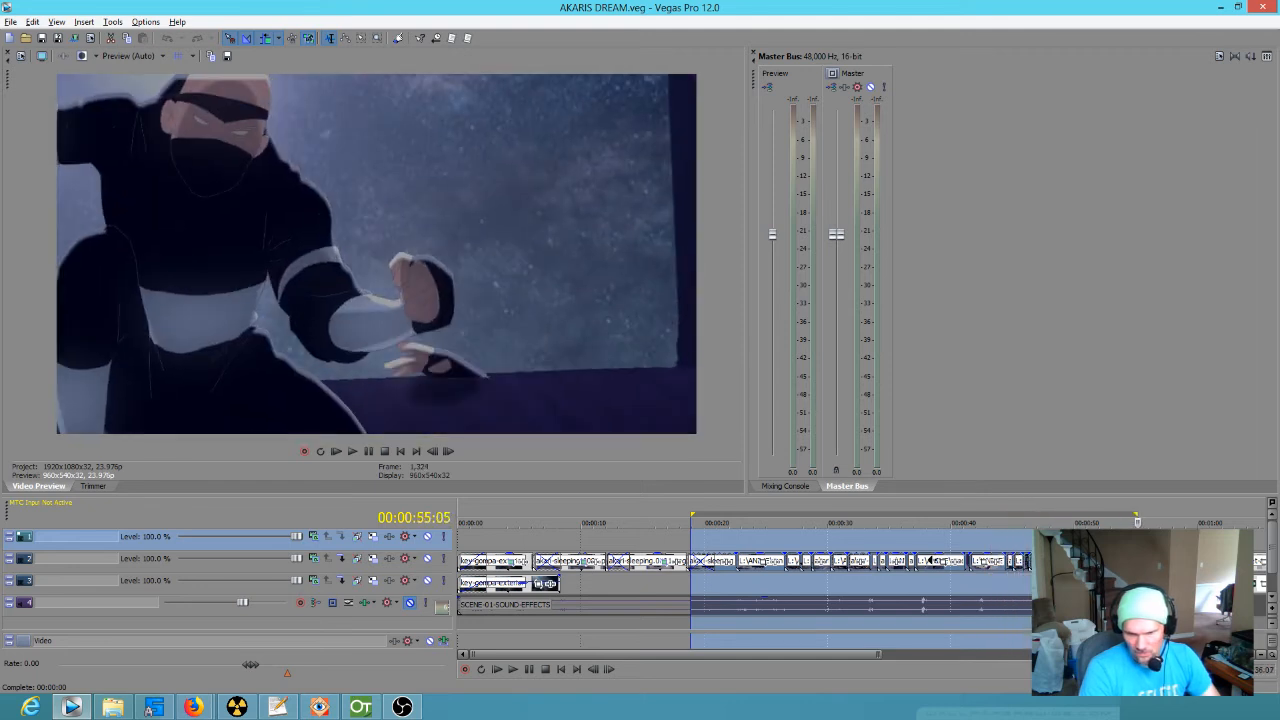
Step: Examine the ninja entrance shots between about 48 and 52 seconds and compare them with the earlier wall-climbing shots
scroll(891, 593, right, 3)
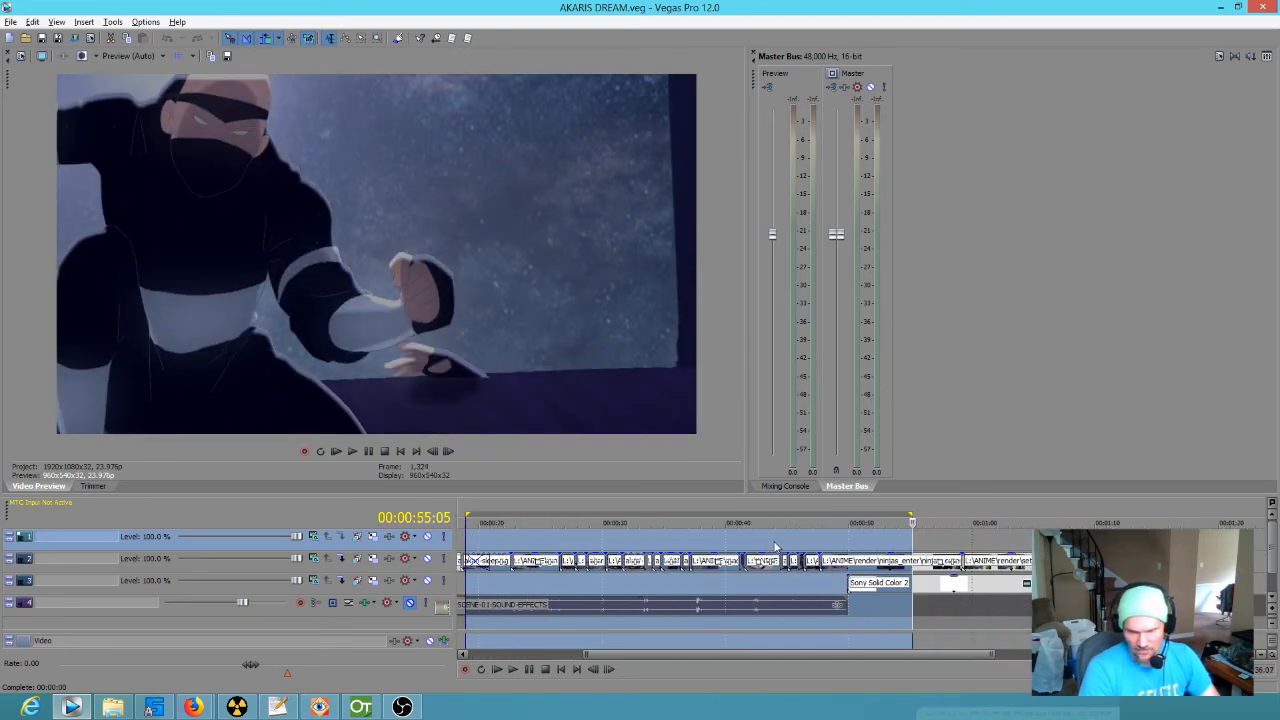
click(775, 545)
drag(818, 543, 1060, 601)
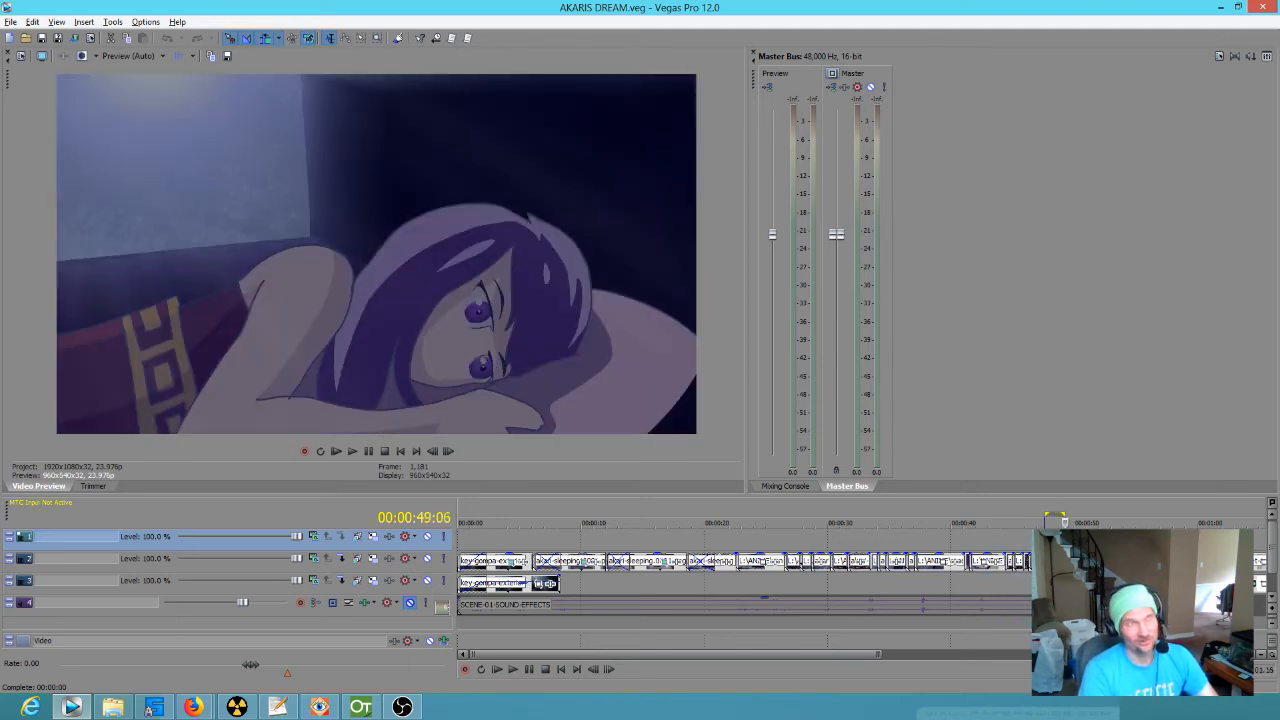
drag(1060, 601, 1066, 626)
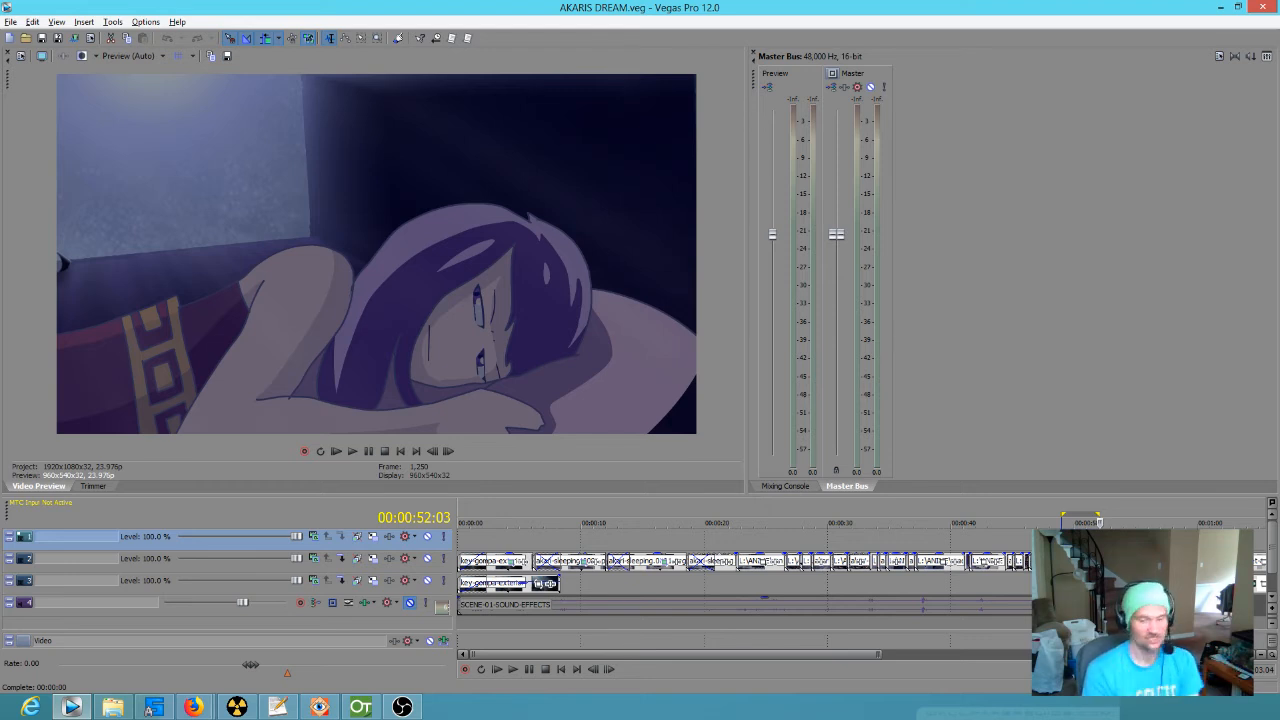
drag(1008, 541, 768, 520)
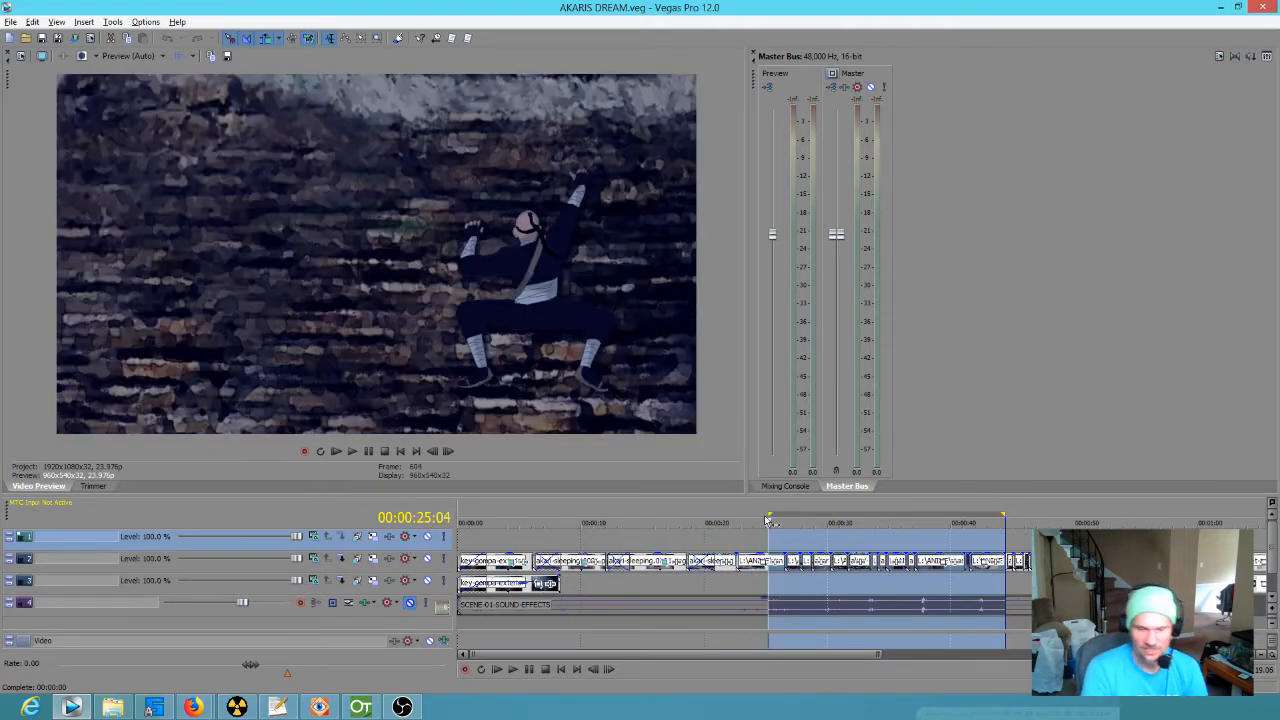
Step: Mark the range from the opening to about 48 seconds, and the remaining range up to the end of the edit
click(468, 540)
drag(474, 537, 1052, 565)
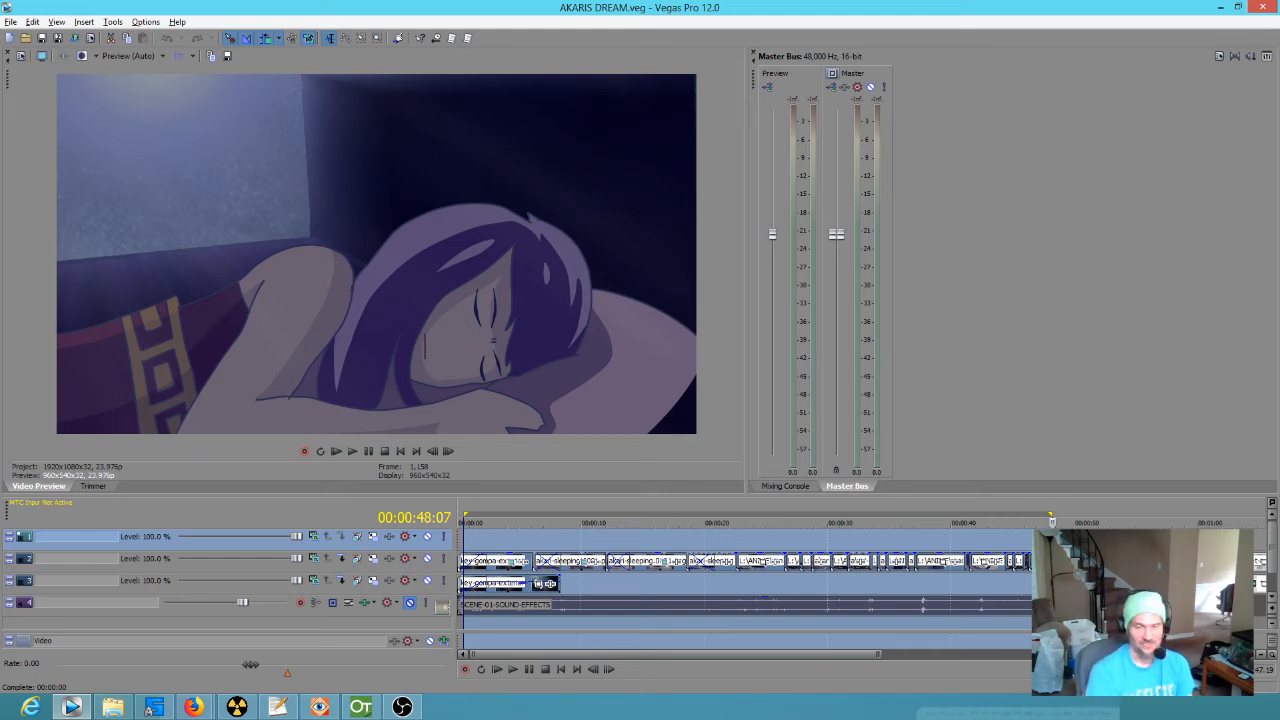
mouse_move(1051, 518)
mouse_down()
mouse_move(458, 518)
mouse_move(1030, 518)
mouse_up()
drag(1029, 573, 1012, 538)
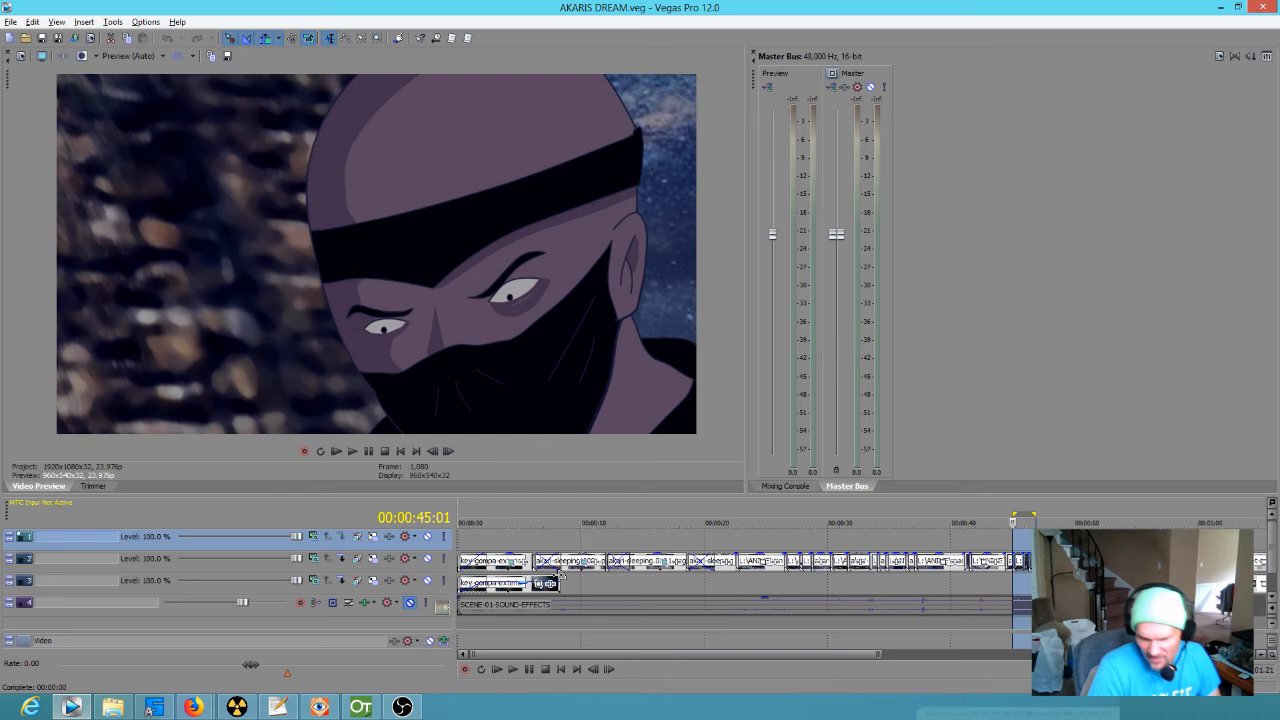
drag(483, 538, 1043, 537)
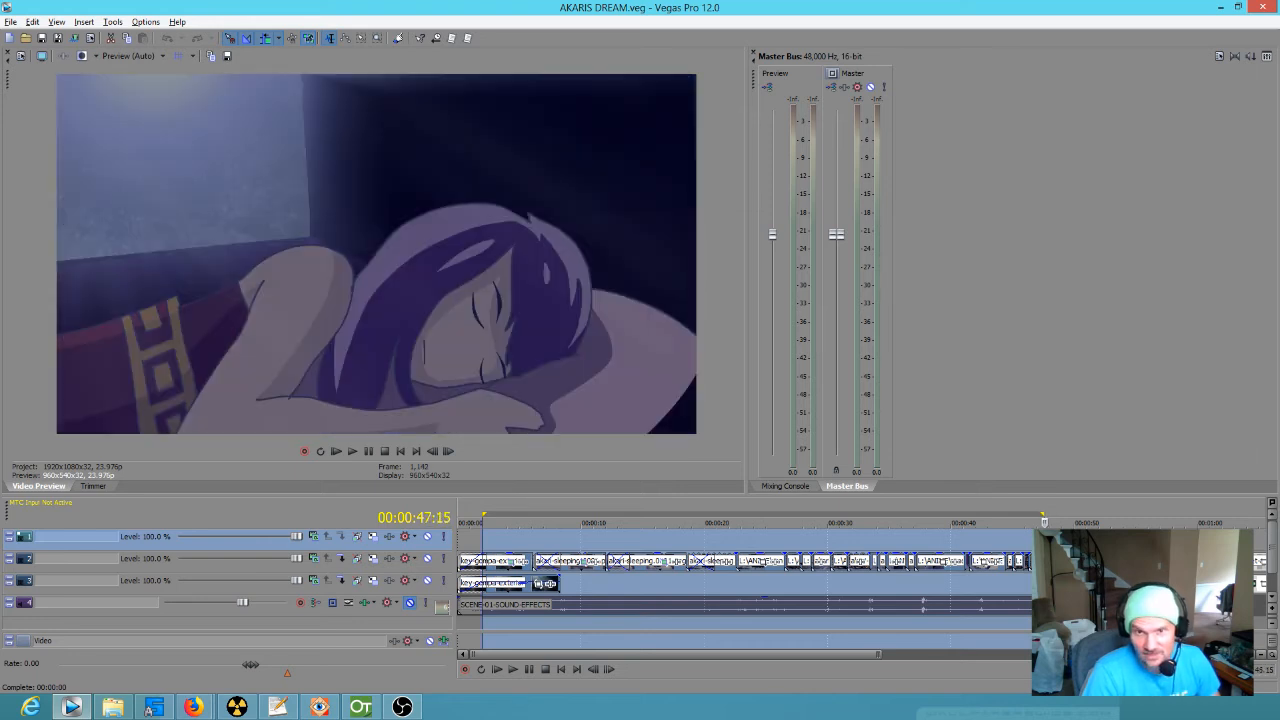
drag(1026, 592, 765, 530)
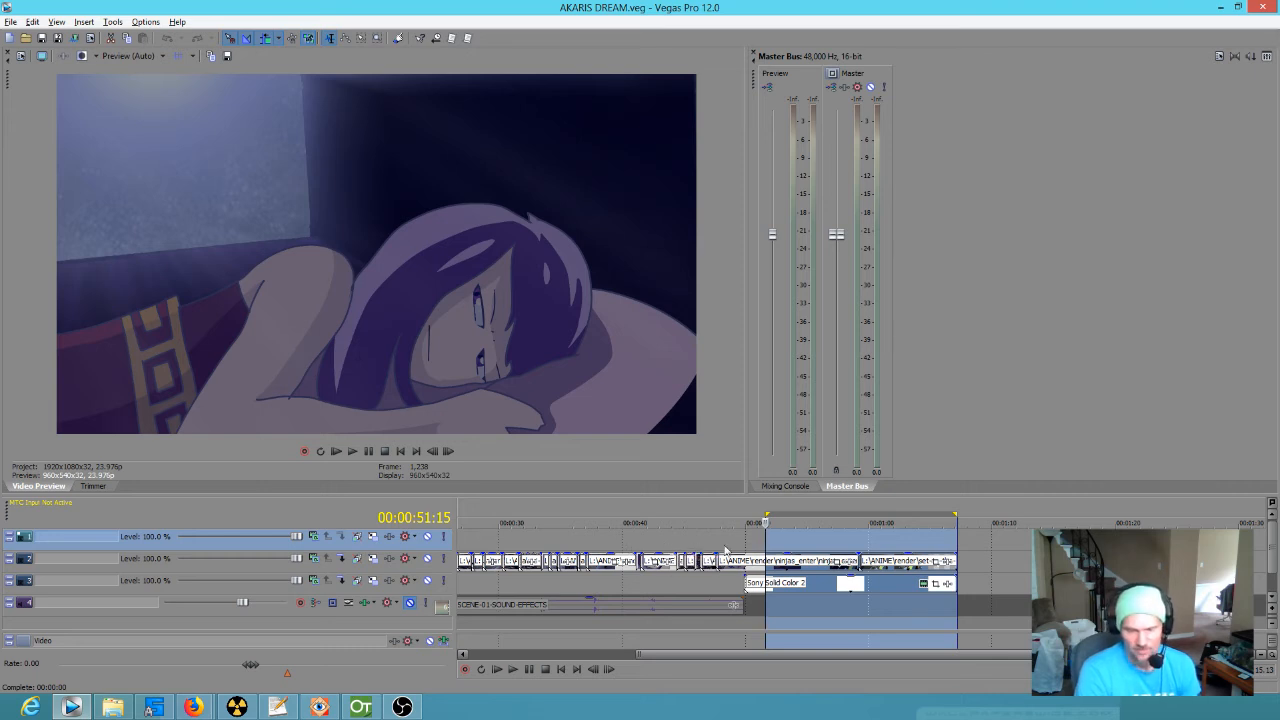
Step: Place a timeline marker near 48 seconds at the sleeping girl shot, and mark the ranges before and after it
mouse_move(719, 535)
mouse_down()
mouse_move(747, 540)
mouse_move(720, 546)
mouse_up()
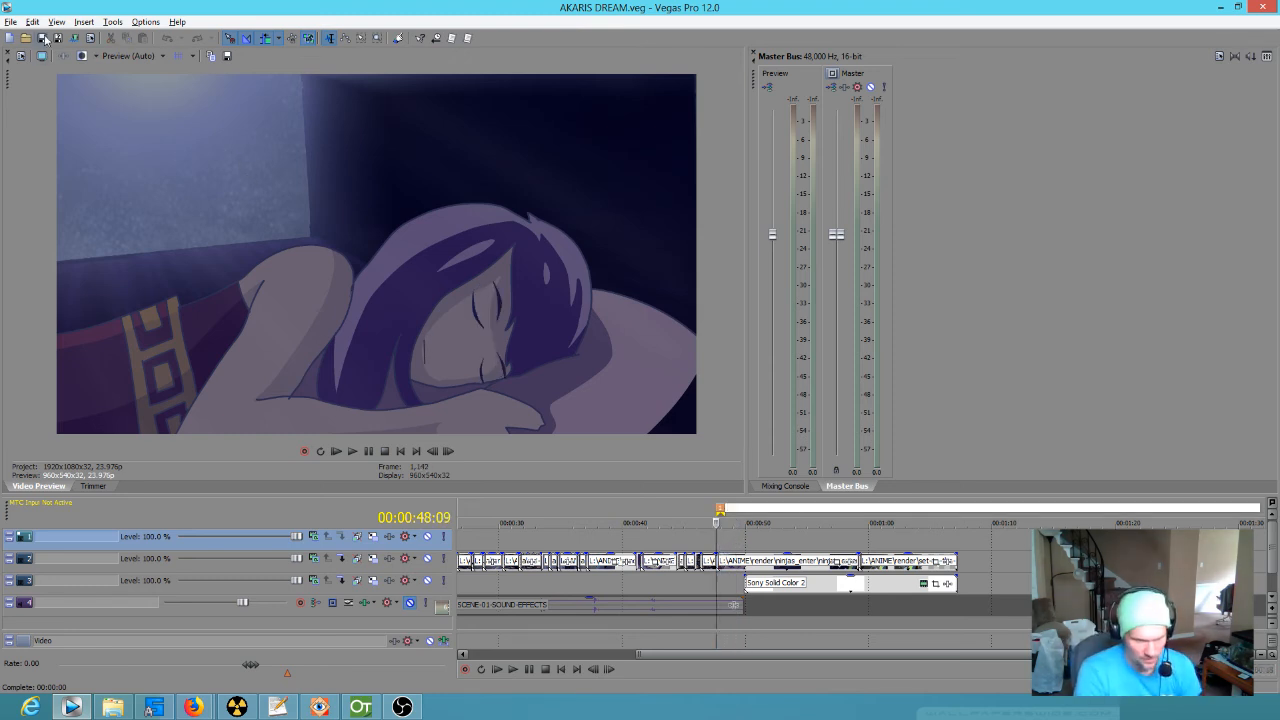
click(710, 540)
drag(710, 540, 958, 545)
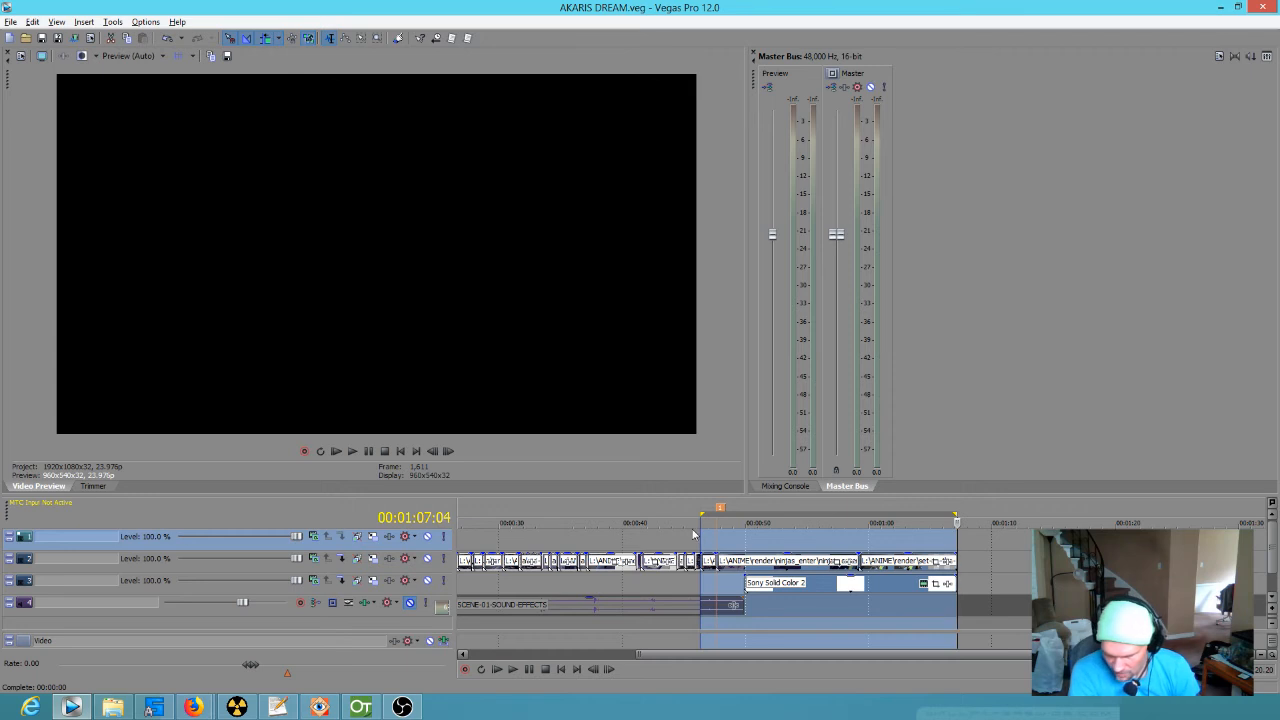
drag(625, 540, 715, 545)
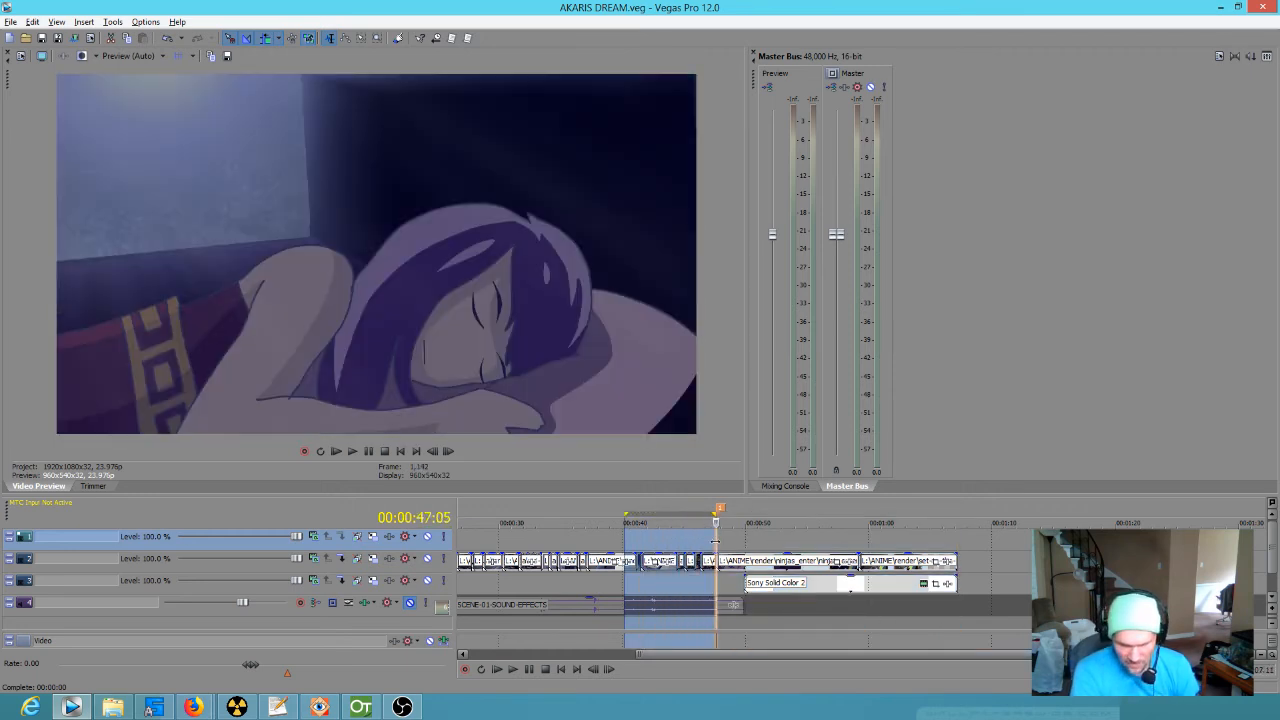
click(716, 550)
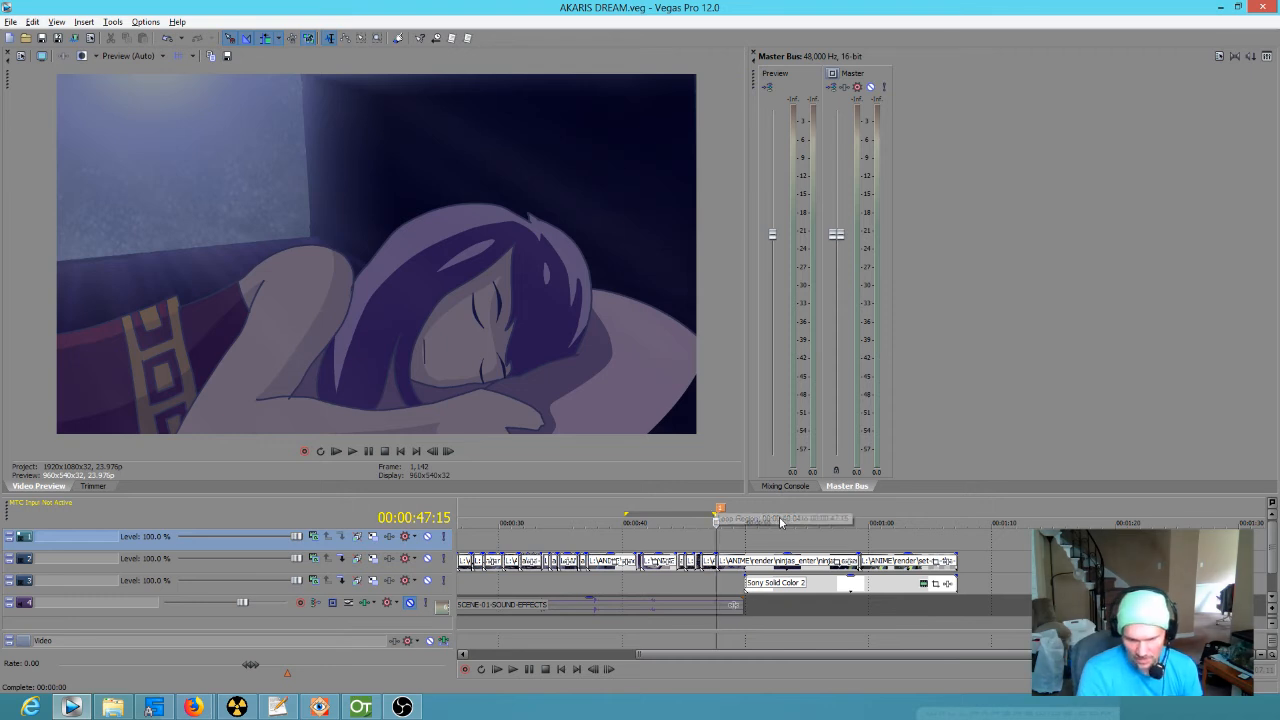
drag(720, 538, 957, 538)
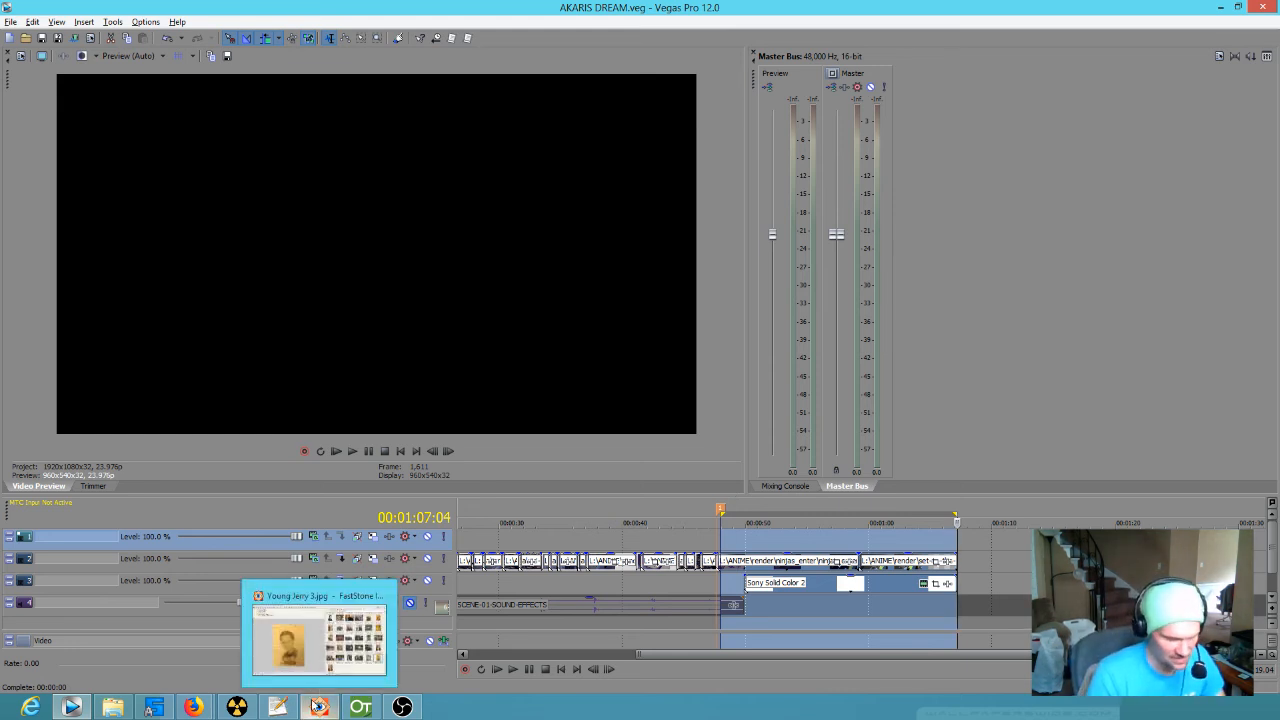
Step: Return to the NINJAS-ENTER scene in OpenToonz, look over its columns around frame 143, and scrub from frame 1 to frame 182
click(357, 708)
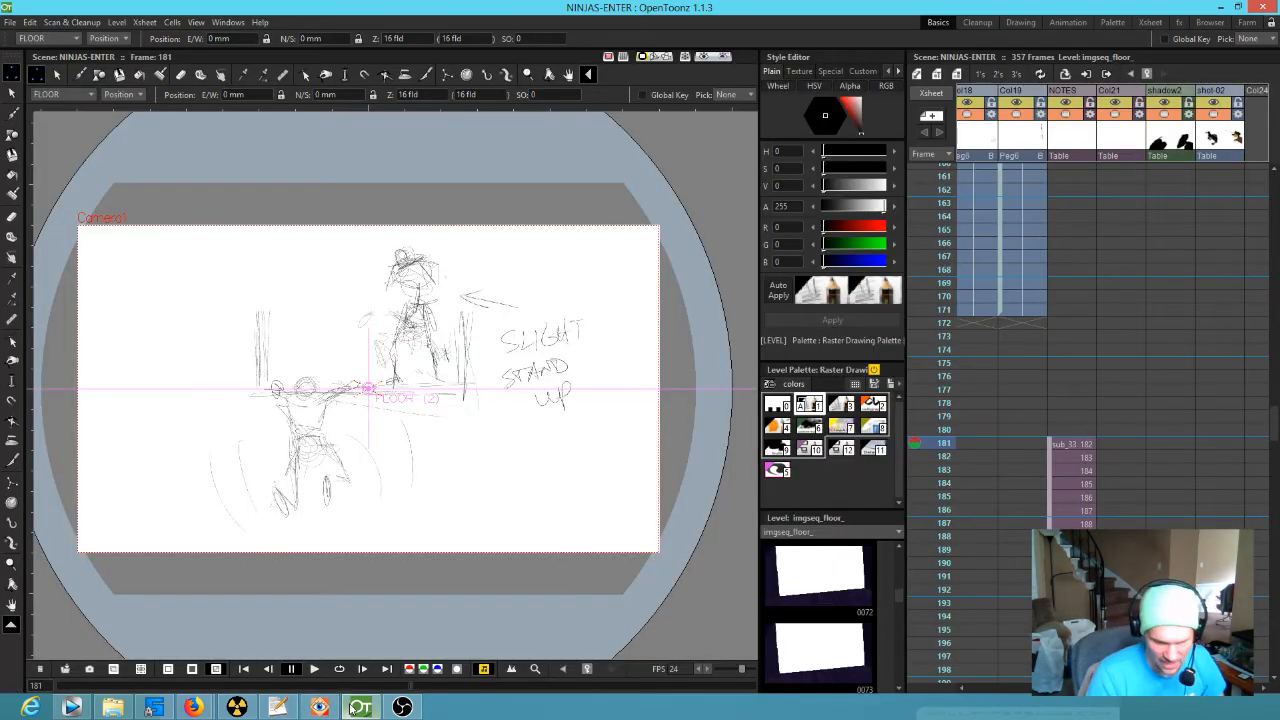
mouse_move(933, 443)
mouse_down()
mouse_move(928, 190)
mouse_move(906, 152)
mouse_move(927, 361)
mouse_move(928, 304)
mouse_up()
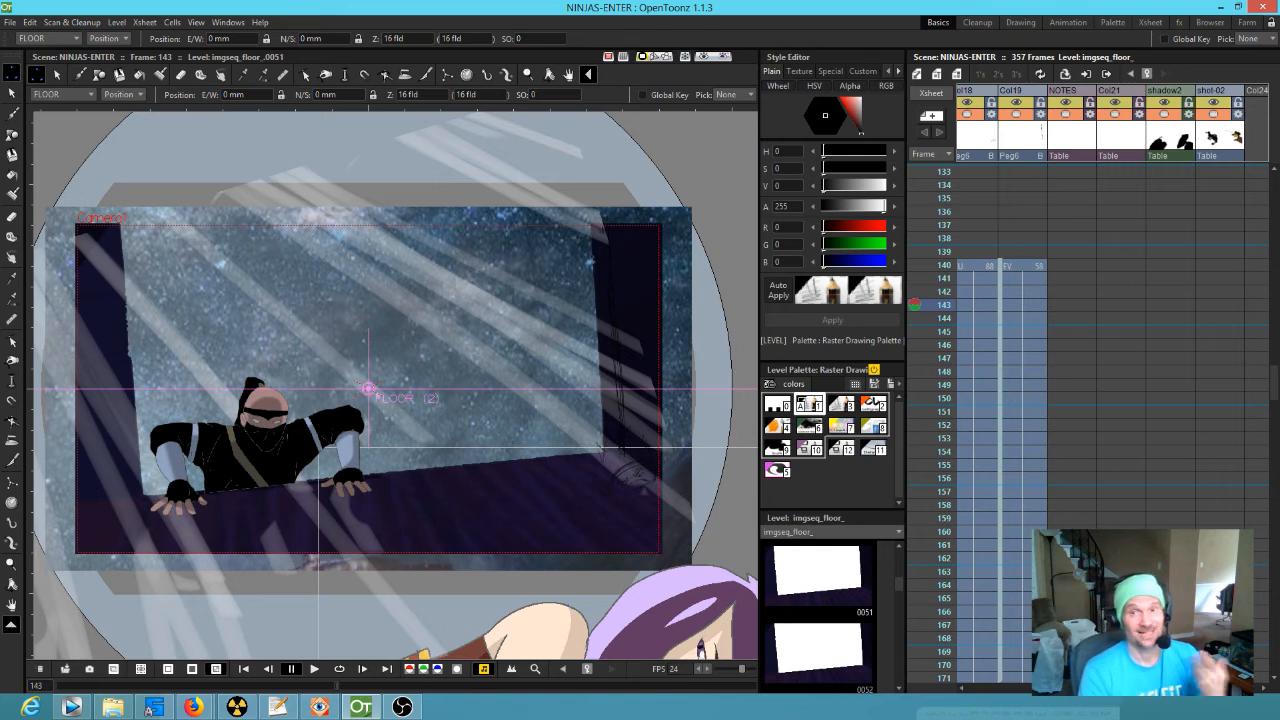
scroll(1070, 498, right, 10)
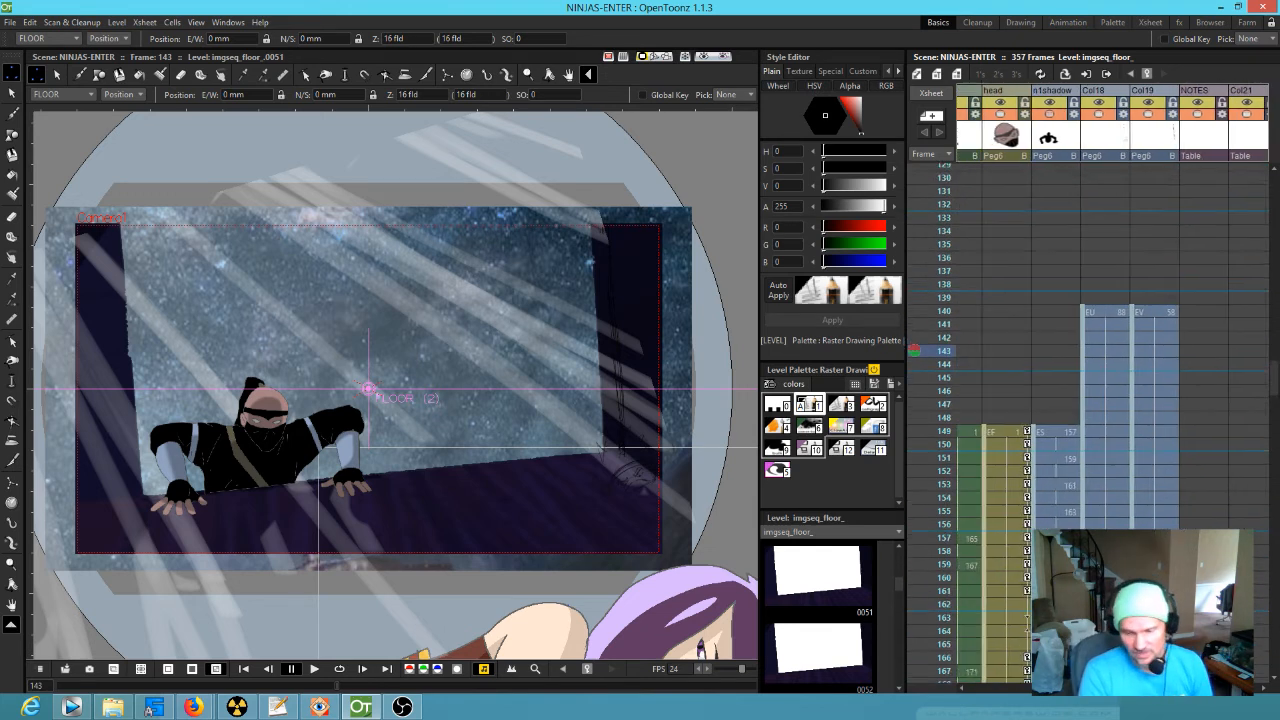
scroll(1165, 523, left, 5)
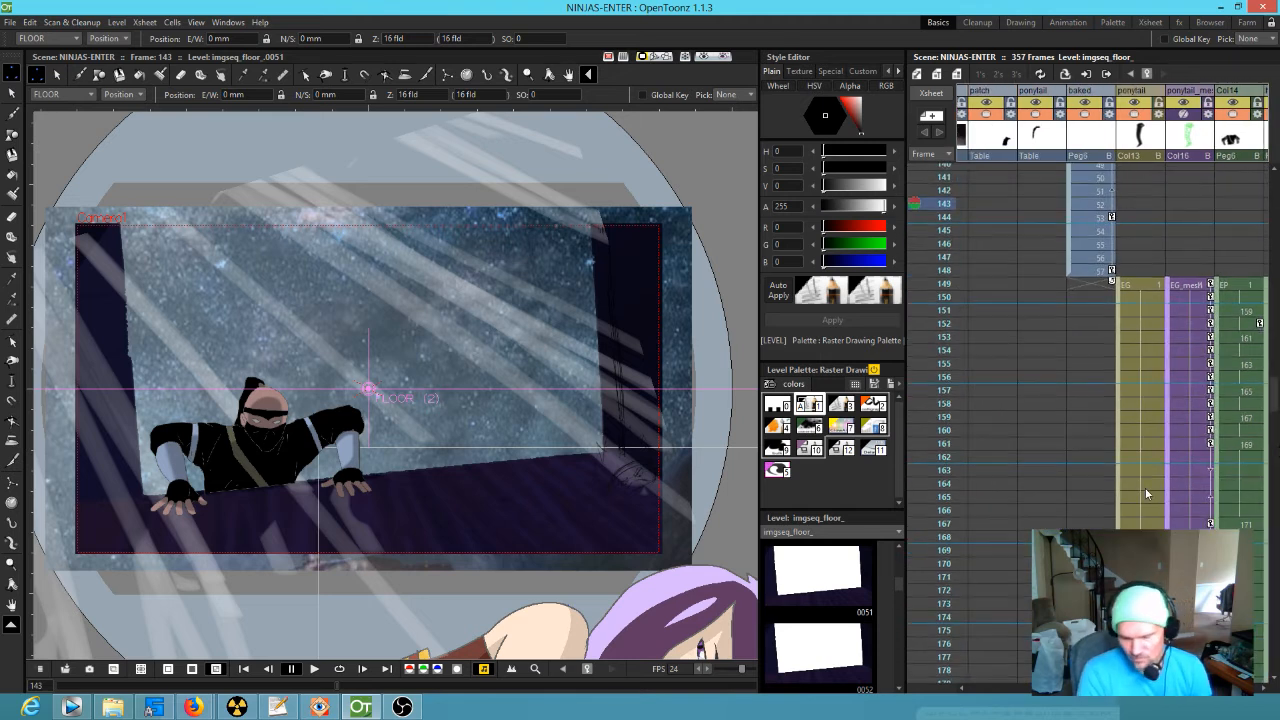
scroll(995, 572, right, 10)
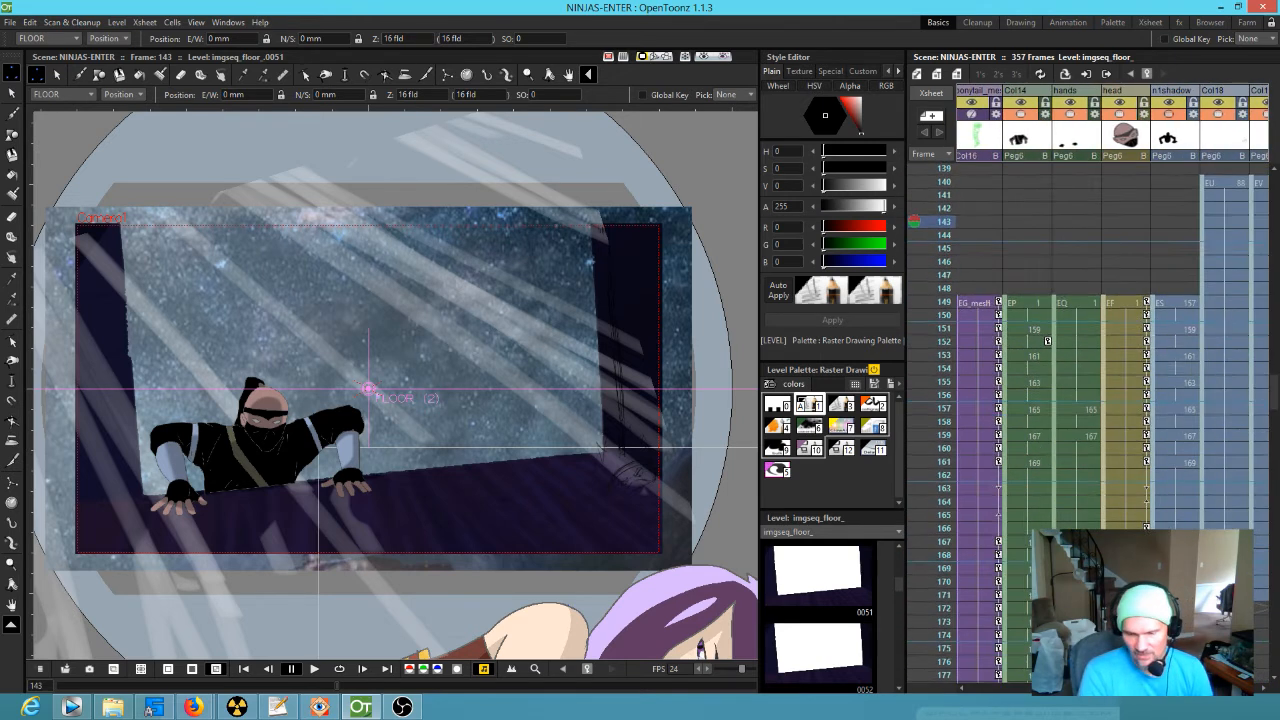
scroll(995, 572, left, 10)
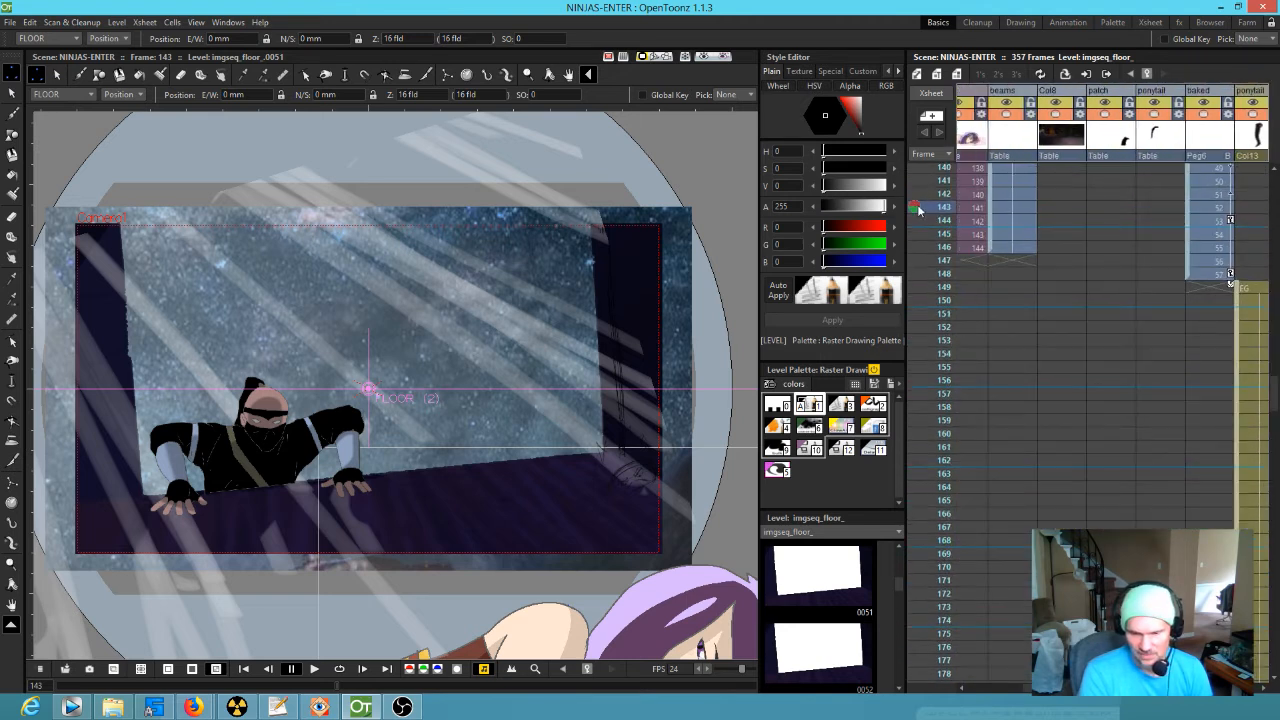
scroll(916, 212, up, 20)
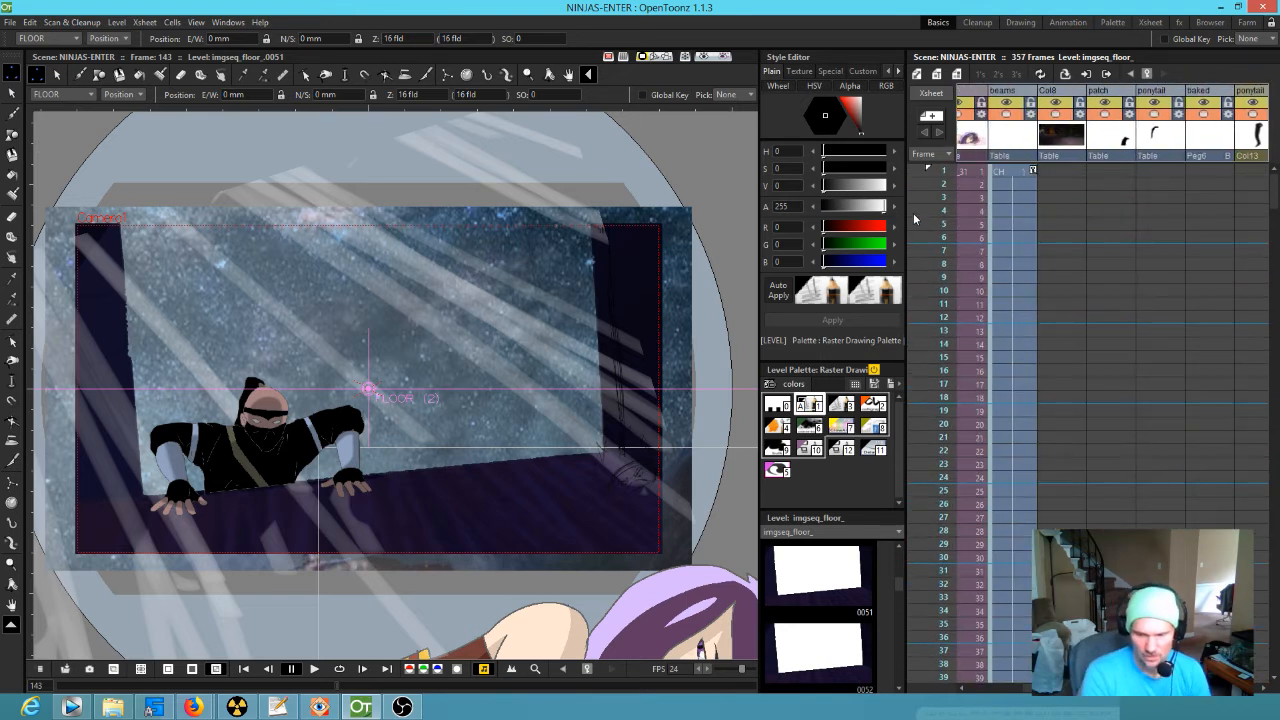
mouse_move(940, 172)
mouse_down()
mouse_move(940, 571)
mouse_move(900, 688)
mouse_move(888, 562)
mouse_move(887, 711)
mouse_move(893, 648)
mouse_move(876, 625)
mouse_move(898, 713)
mouse_move(905, 340)
mouse_move(923, 258)
mouse_move(923, 272)
mouse_up()
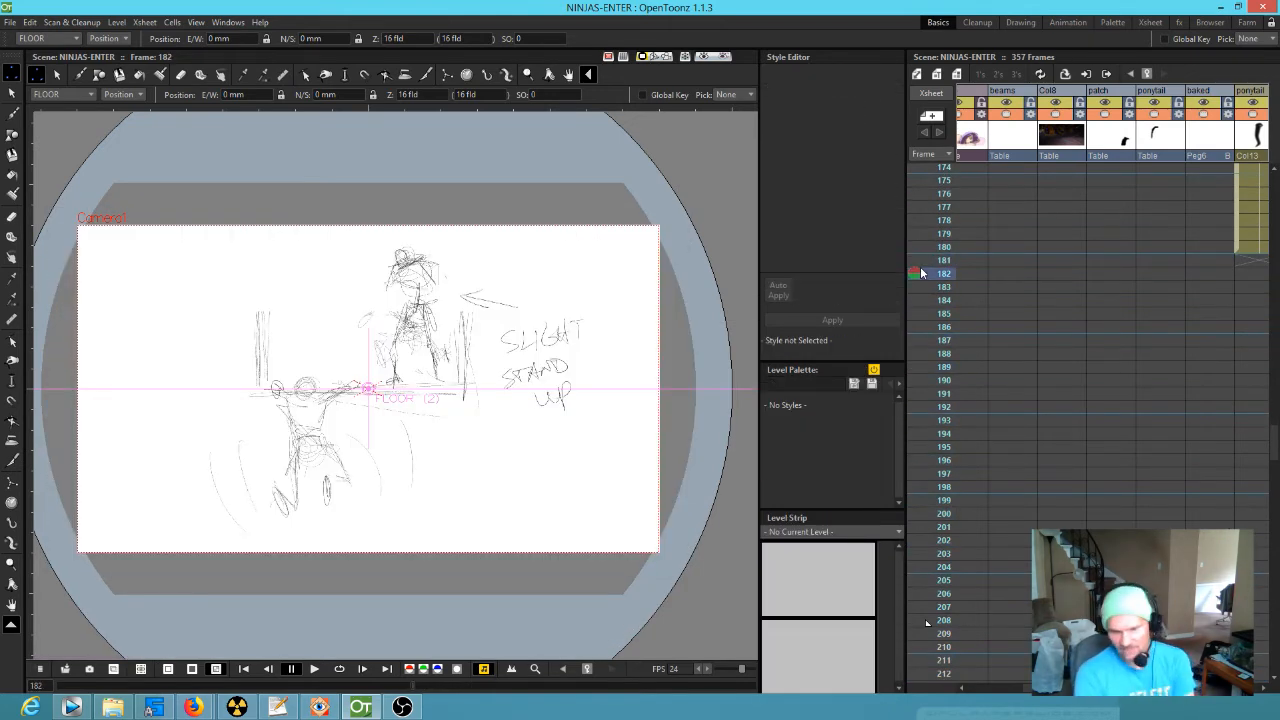
Step: Locate the start of the sub_33 sketch cells in the NOTES column and go to frame 181
scroll(1140, 318, right, 4)
scroll(967, 304, up, 4)
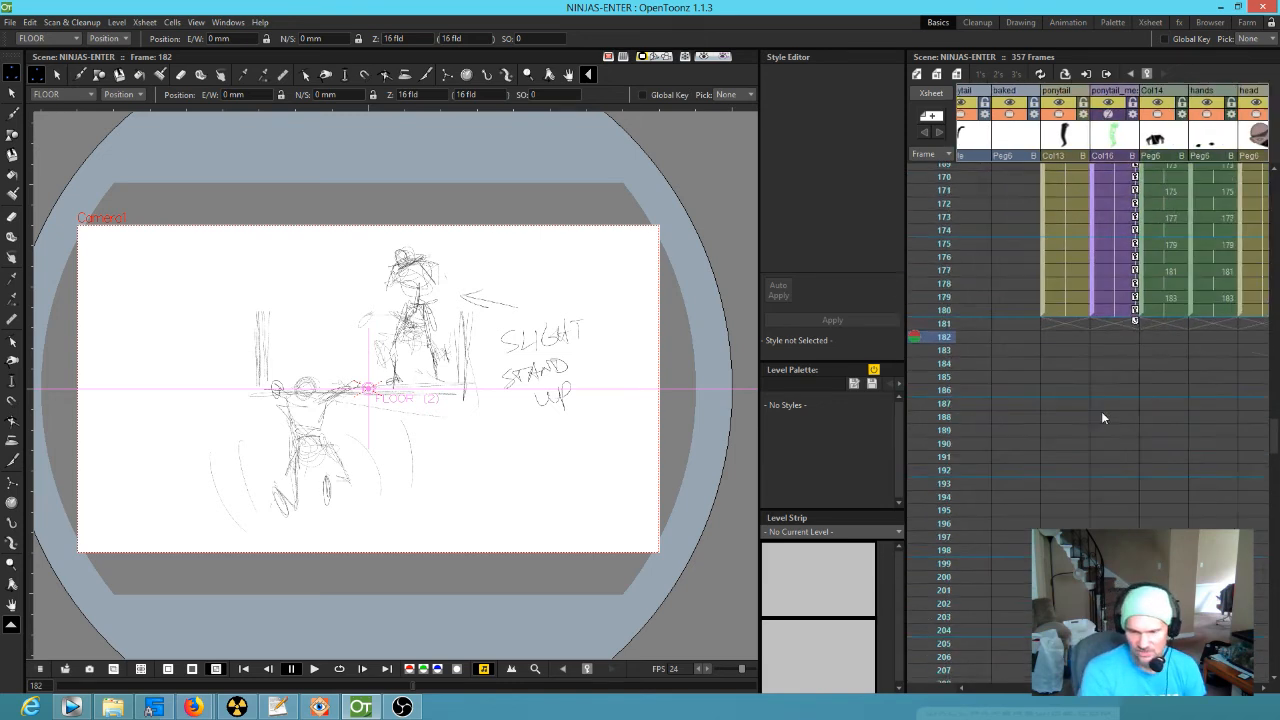
scroll(1018, 455, right, 10)
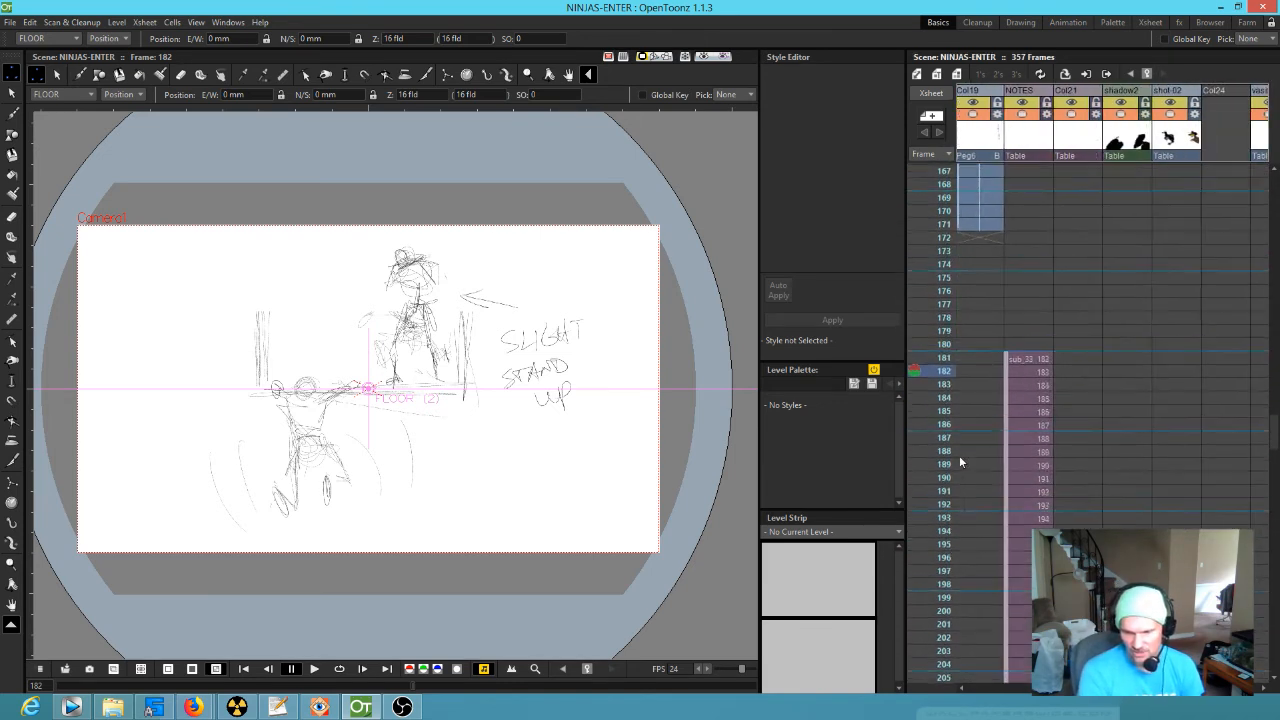
scroll(1085, 334, down, 1)
click(1038, 358)
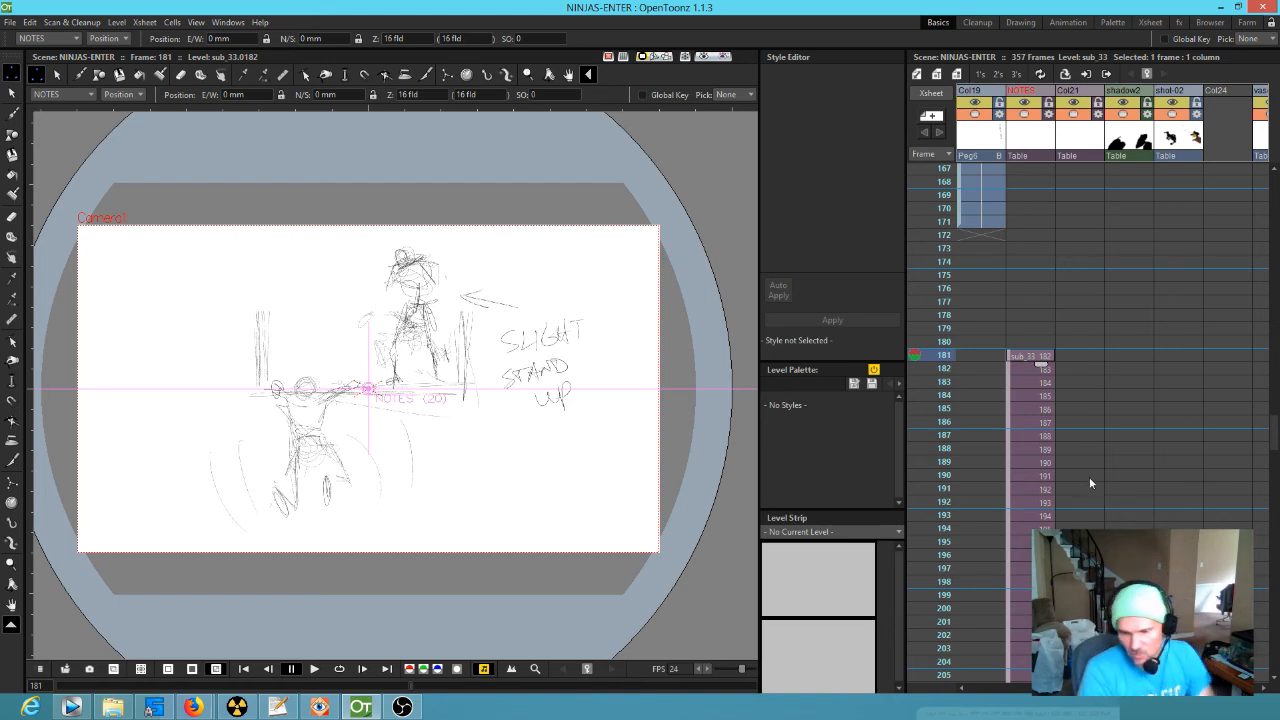
Step: Compare frames 207 to 209 and move the sub_36 cells in Col21 up one frame to start at frame 208
scroll(1097, 472, down, 5)
click(945, 395)
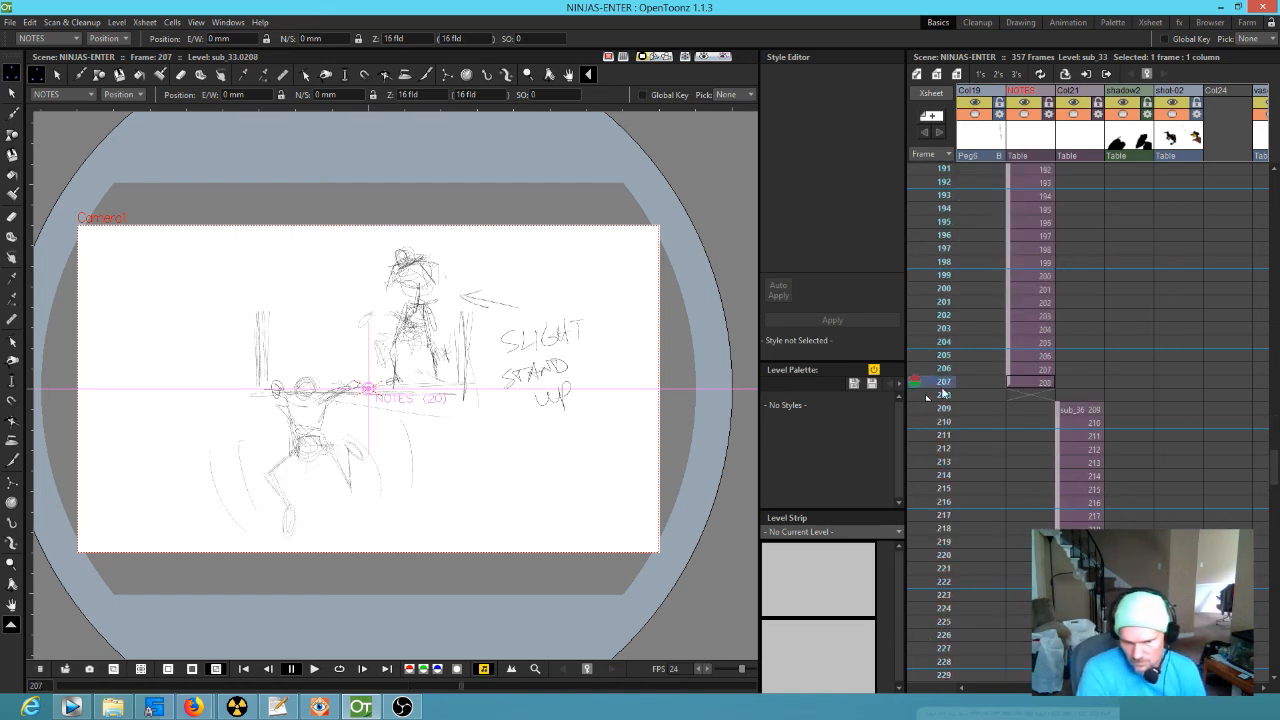
click(948, 409)
click(948, 395)
click(950, 410)
click(951, 396)
click(953, 409)
drag(1059, 412, 1059, 399)
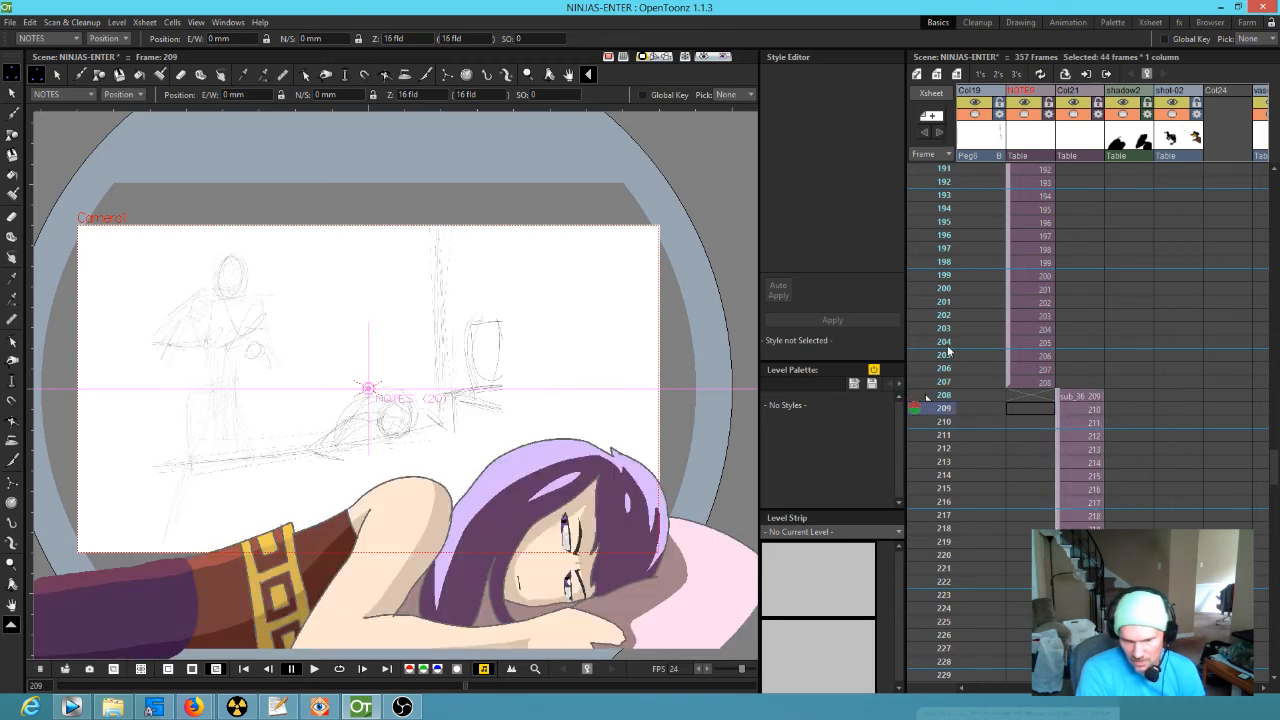
click(948, 351)
click(950, 408)
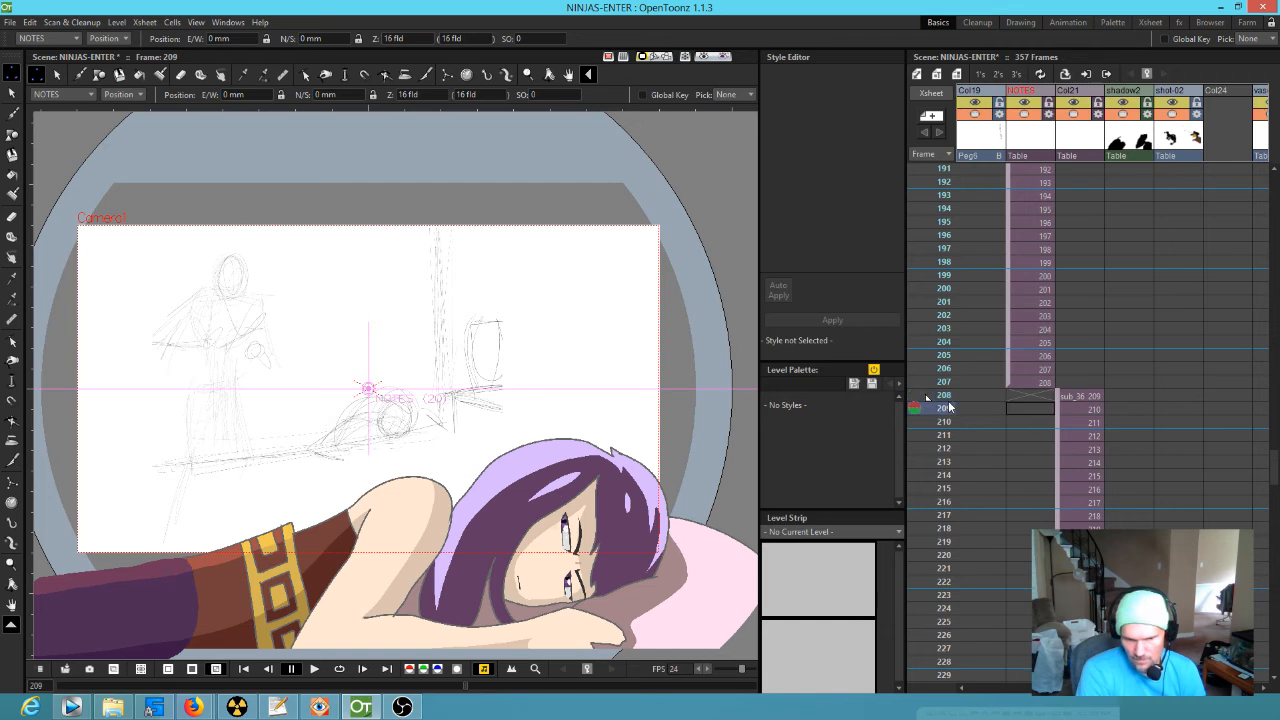
Step: Follow the sub_36 cells in Col21 from frame 208 to their last cell, and go to frame 253
click(1091, 399)
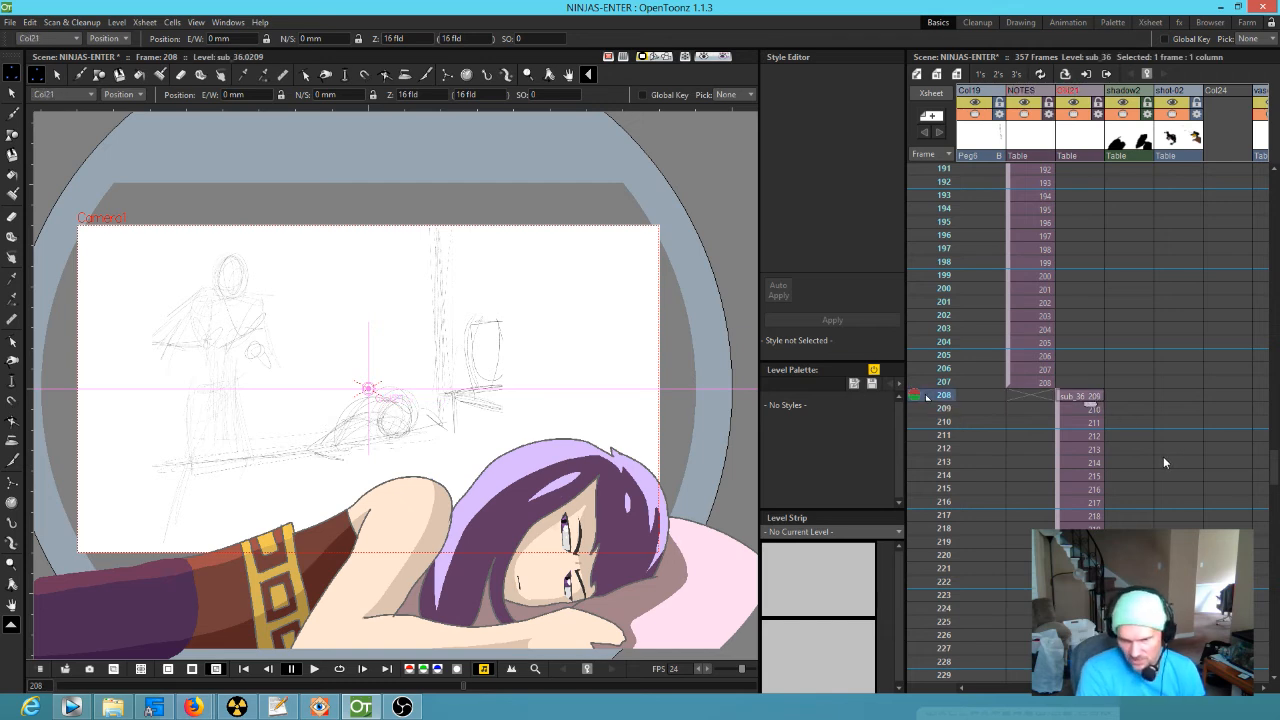
scroll(1076, 396, down, 2)
scroll(1160, 440, left, 2)
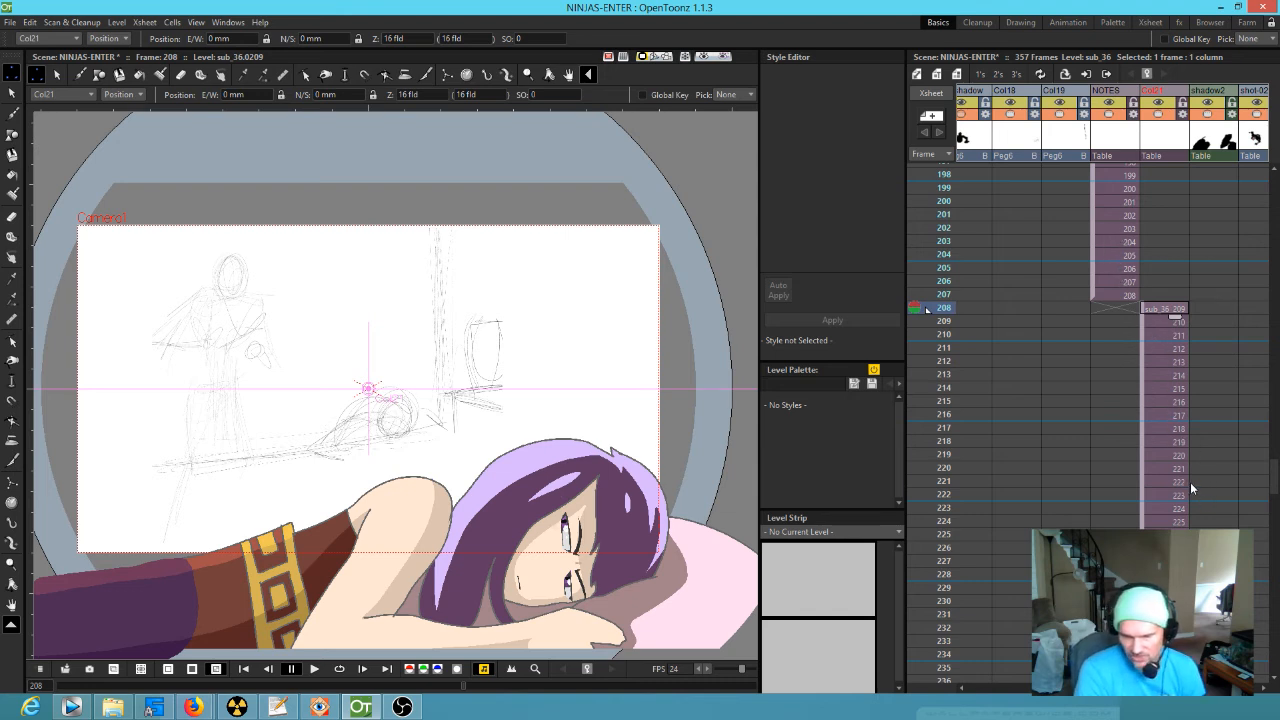
scroll(956, 335, down, 10)
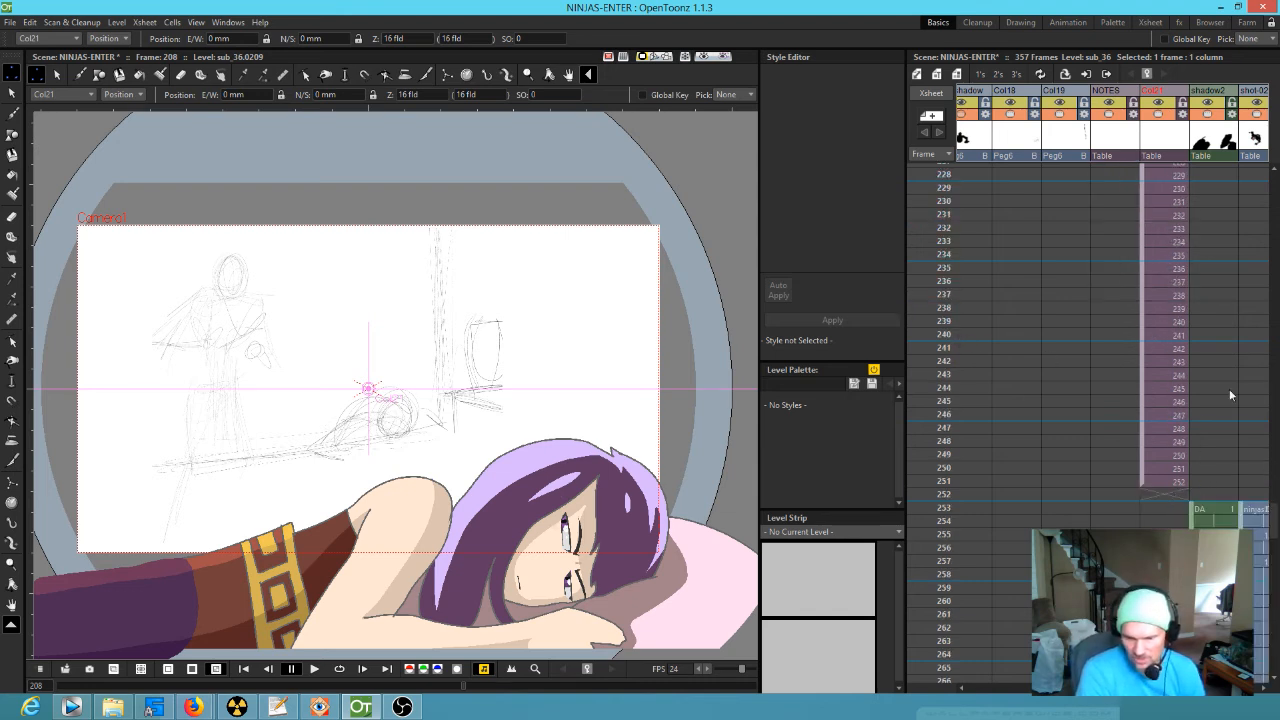
scroll(1080, 348, right, 3)
scroll(1080, 348, down, 2)
click(937, 430)
click(943, 419)
click(945, 420)
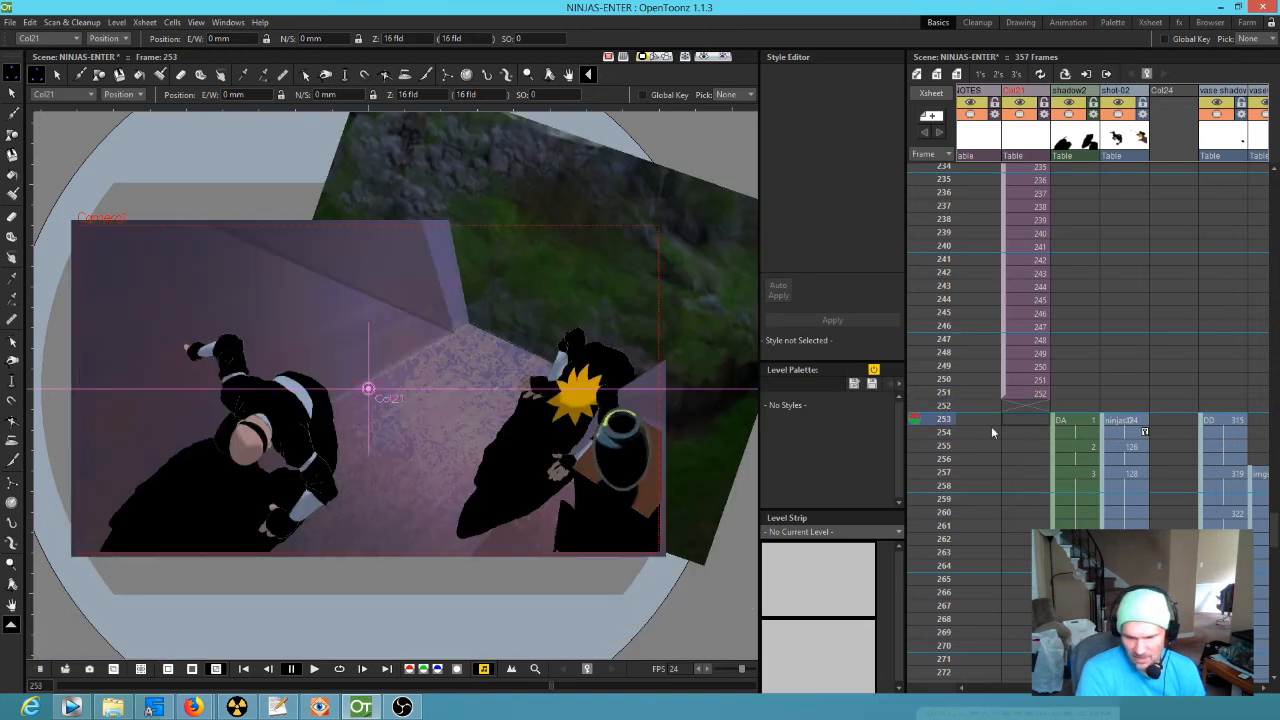
Step: Scrub the ninja and vase shots from frame 253 to frame 311, looking over the vase and shadow columns
scroll(1189, 466, down, 2)
scroll(1100, 440, right, 2)
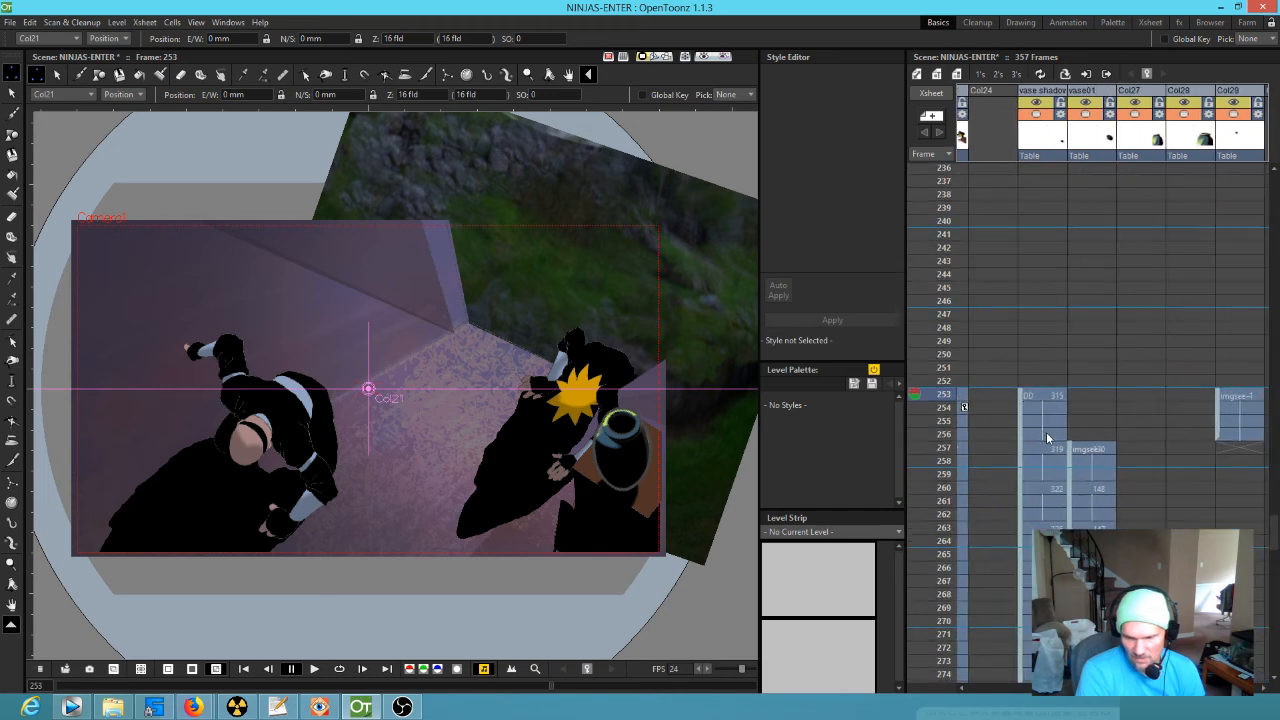
click(943, 423)
drag(943, 428, 908, 448)
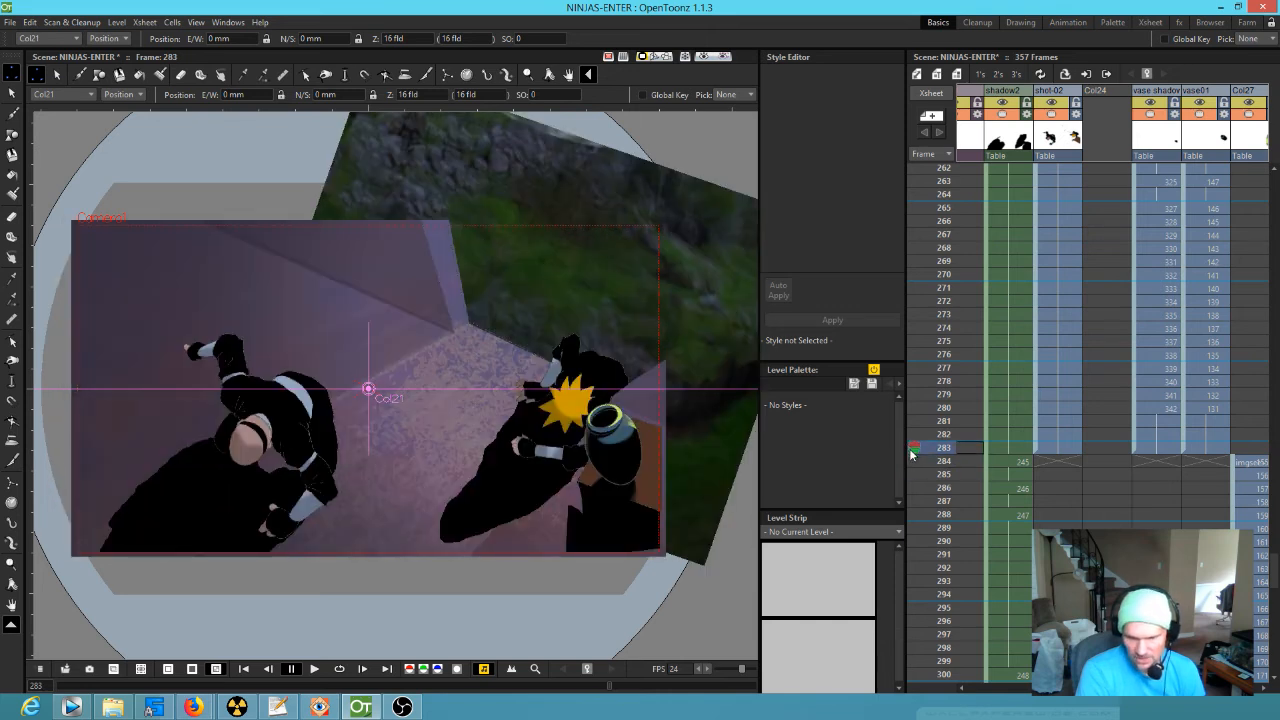
drag(911, 453, 913, 475)
drag(1152, 499, 1031, 457)
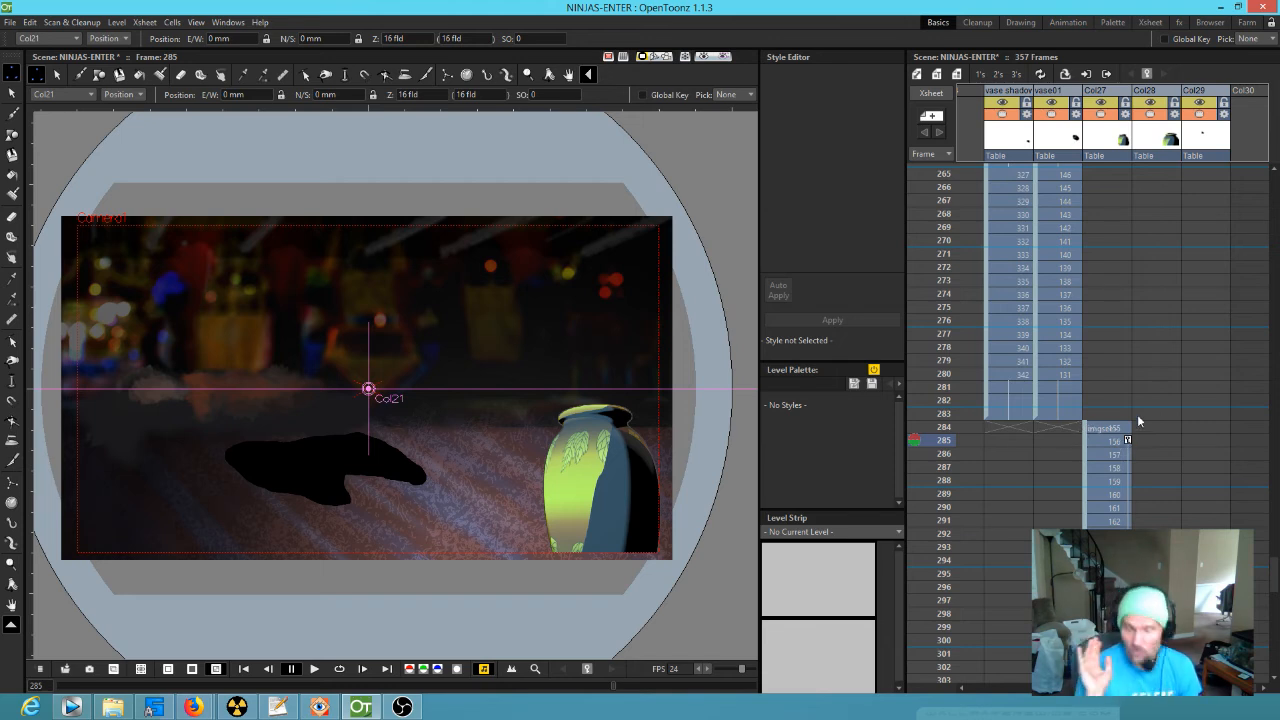
drag(1152, 488, 1210, 317)
mouse_move(914, 271)
mouse_down()
mouse_move(912, 510)
mouse_move(888, 663)
mouse_move(881, 493)
mouse_move(863, 608)
mouse_move(868, 261)
mouse_up()
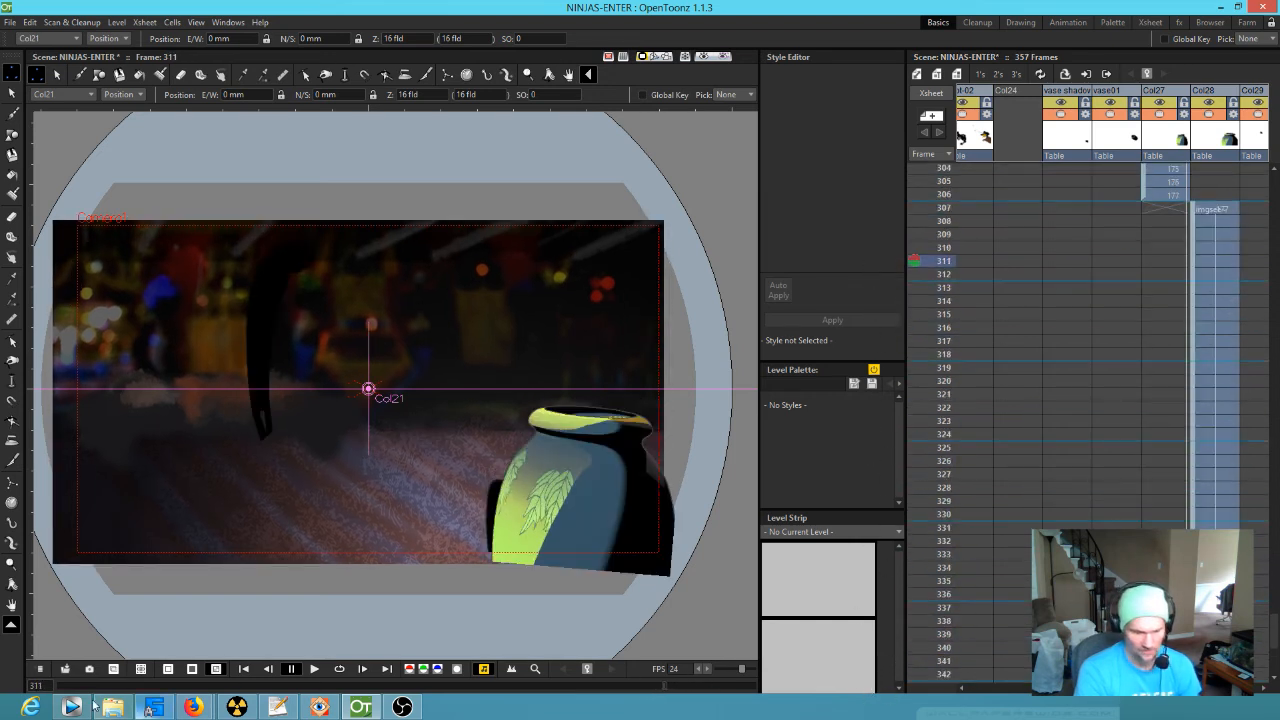
Step: Check the ninja and vase shot near 58 seconds in the Vegas Pro edit, and return to OpenToonz
click(73, 707)
drag(850, 545, 851, 518)
click(360, 707)
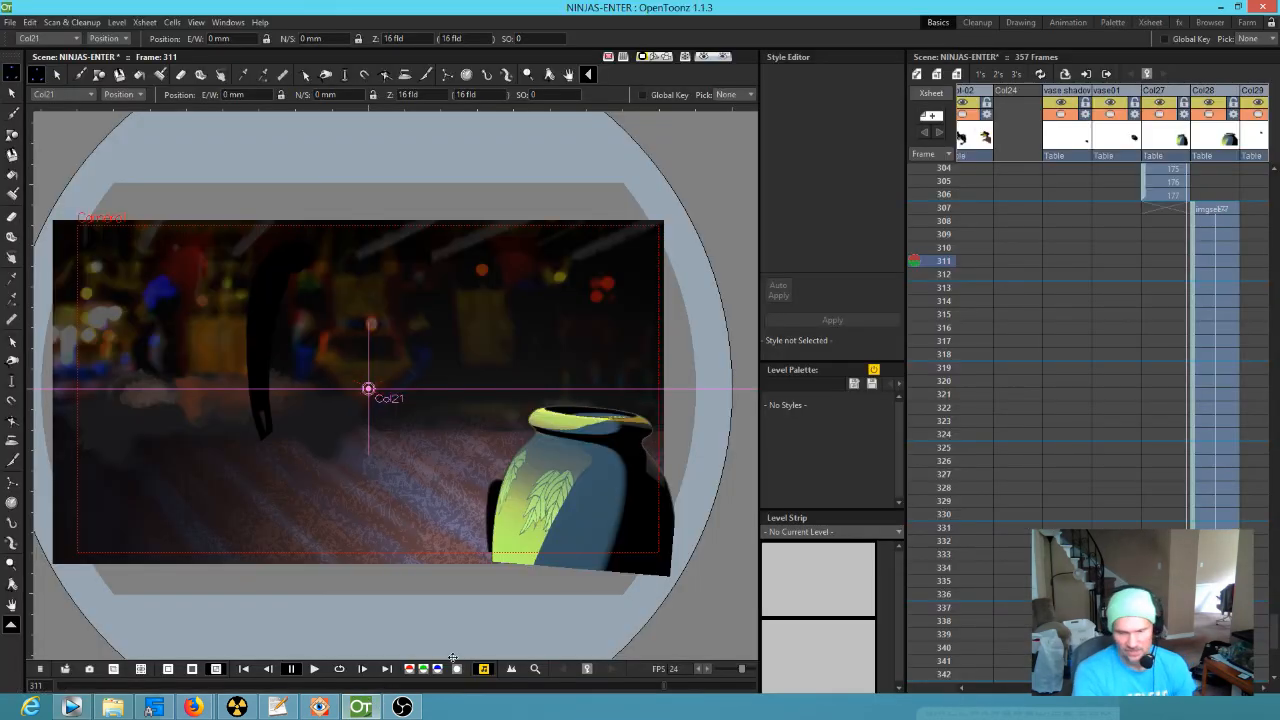
Step: Scrub the vase shot to frame 323, compare it with the finished shot in Vegas Pro, and return to OpenToonz
mouse_move(940, 215)
mouse_down()
mouse_move(903, 474)
mouse_move(917, 425)
mouse_up()
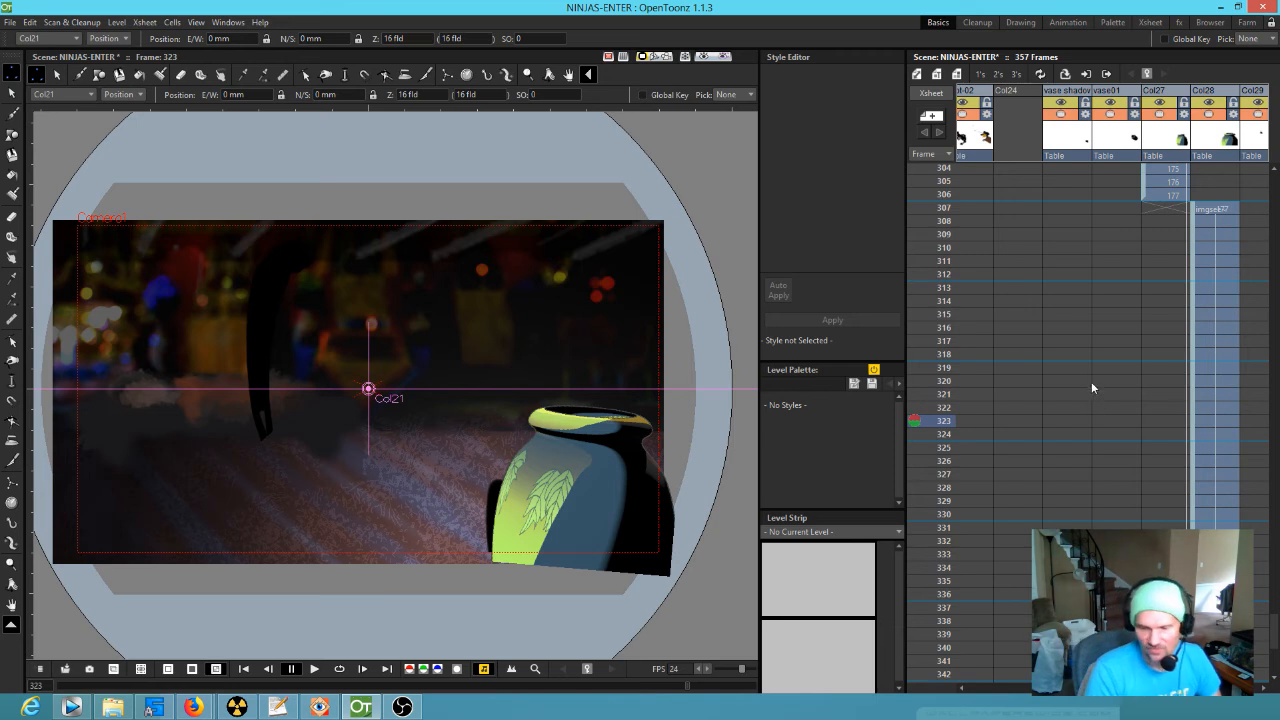
drag(1007, 327, 1149, 386)
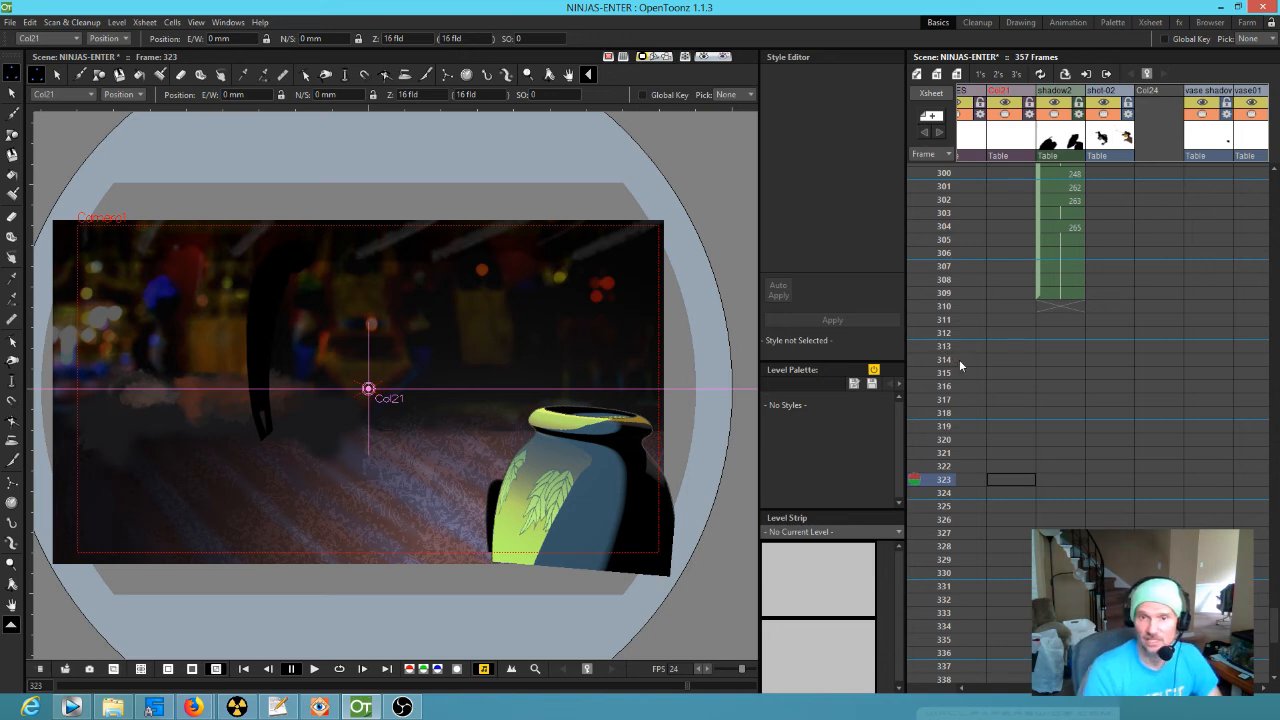
click(71, 707)
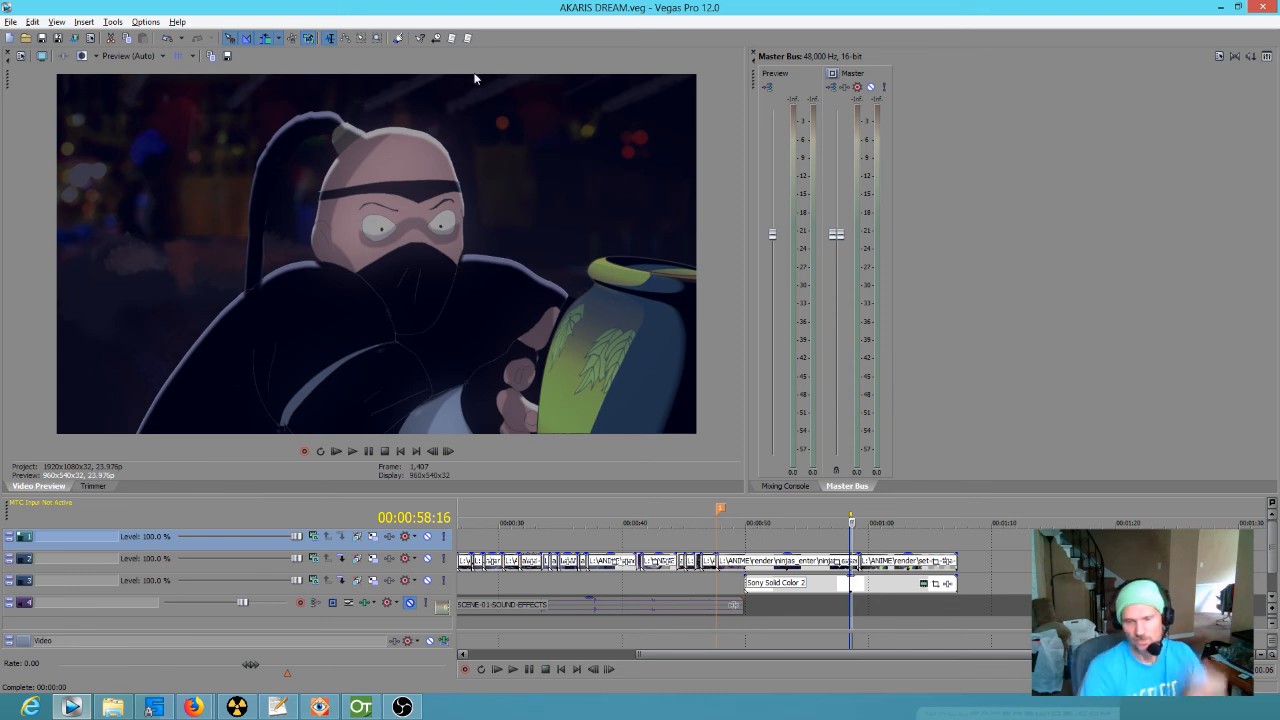
click(1220, 8)
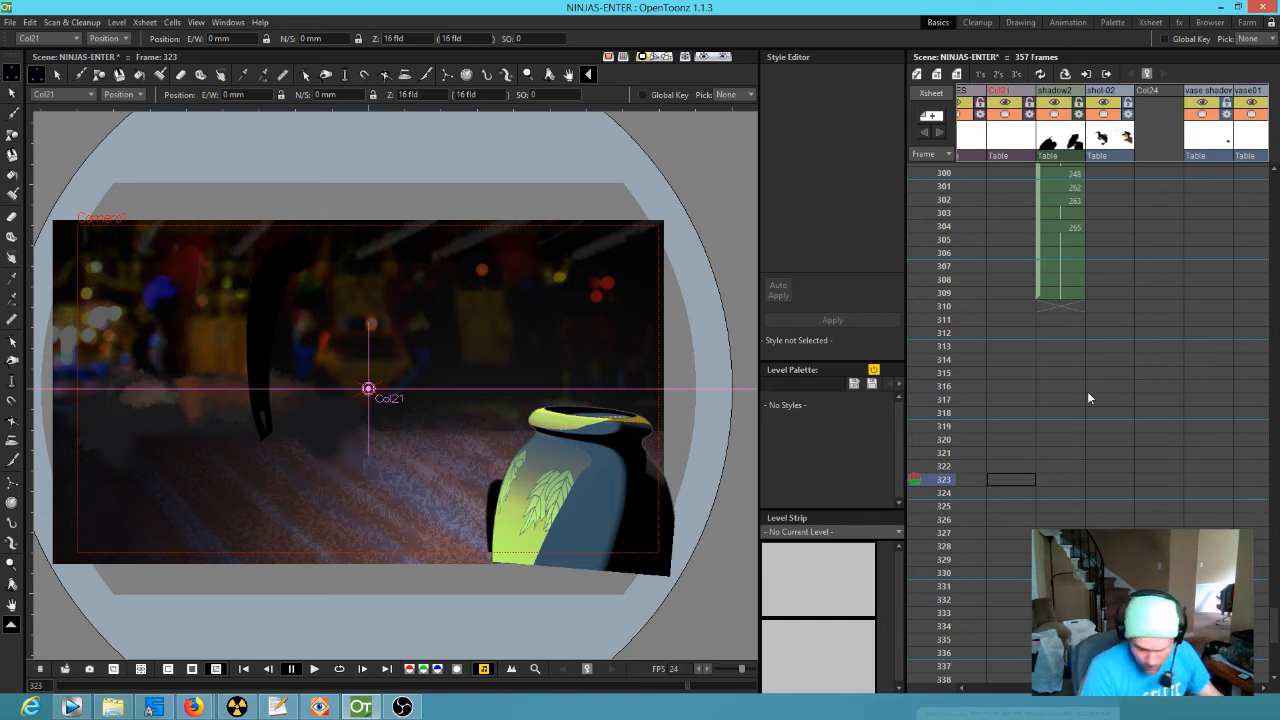
Step: Examine where the shadow2 cells end and scrub back from frame 321 to frame 295
scroll(1015, 391, left, 3)
scroll(1018, 358, right, 1)
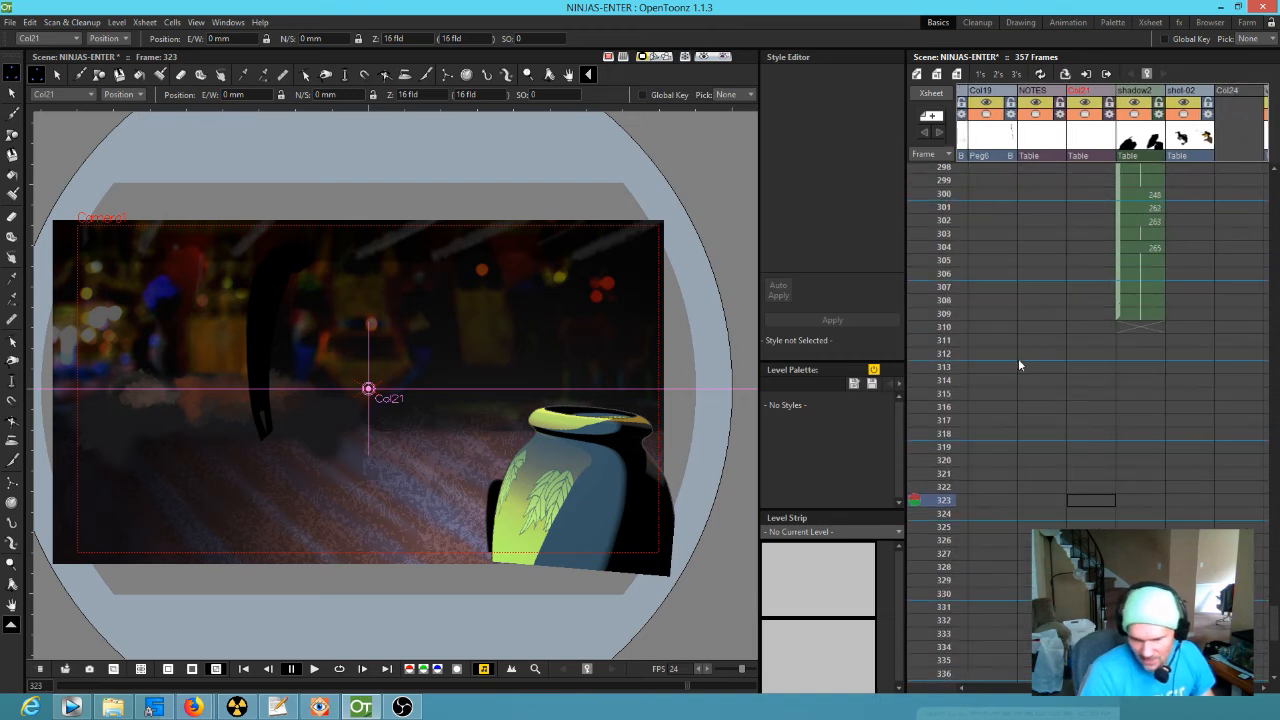
click(946, 475)
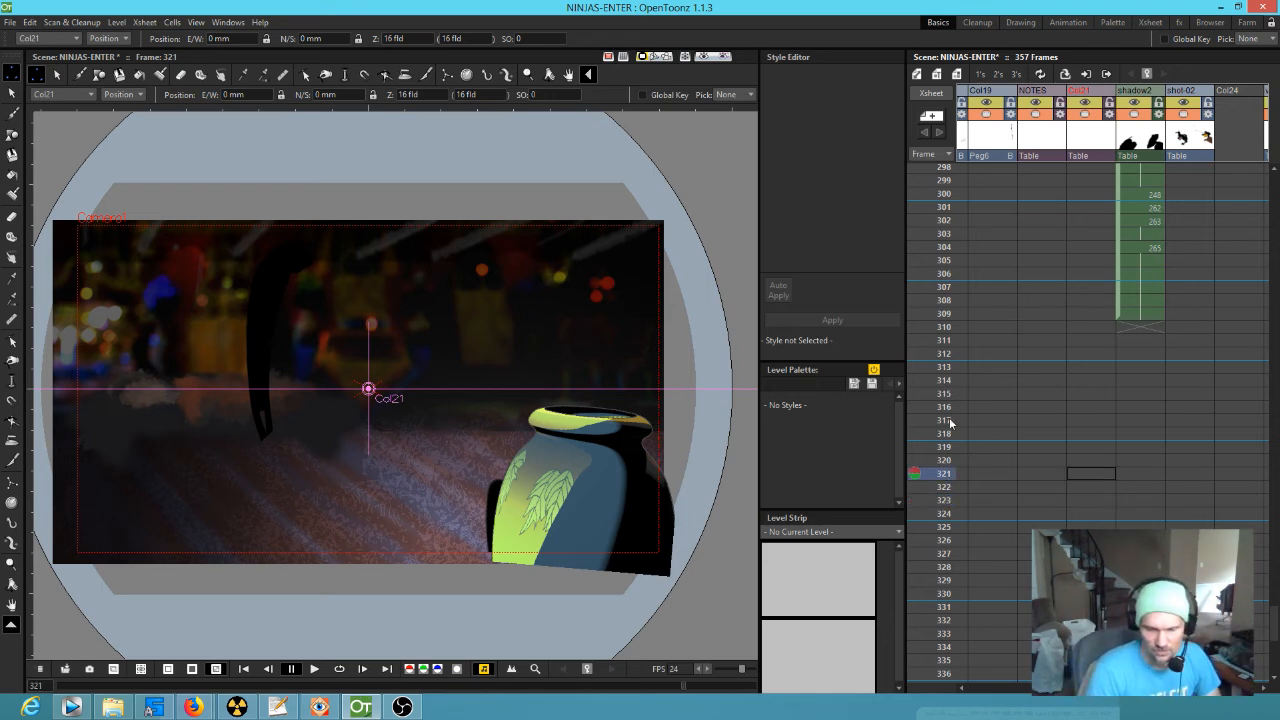
drag(946, 456, 943, 343)
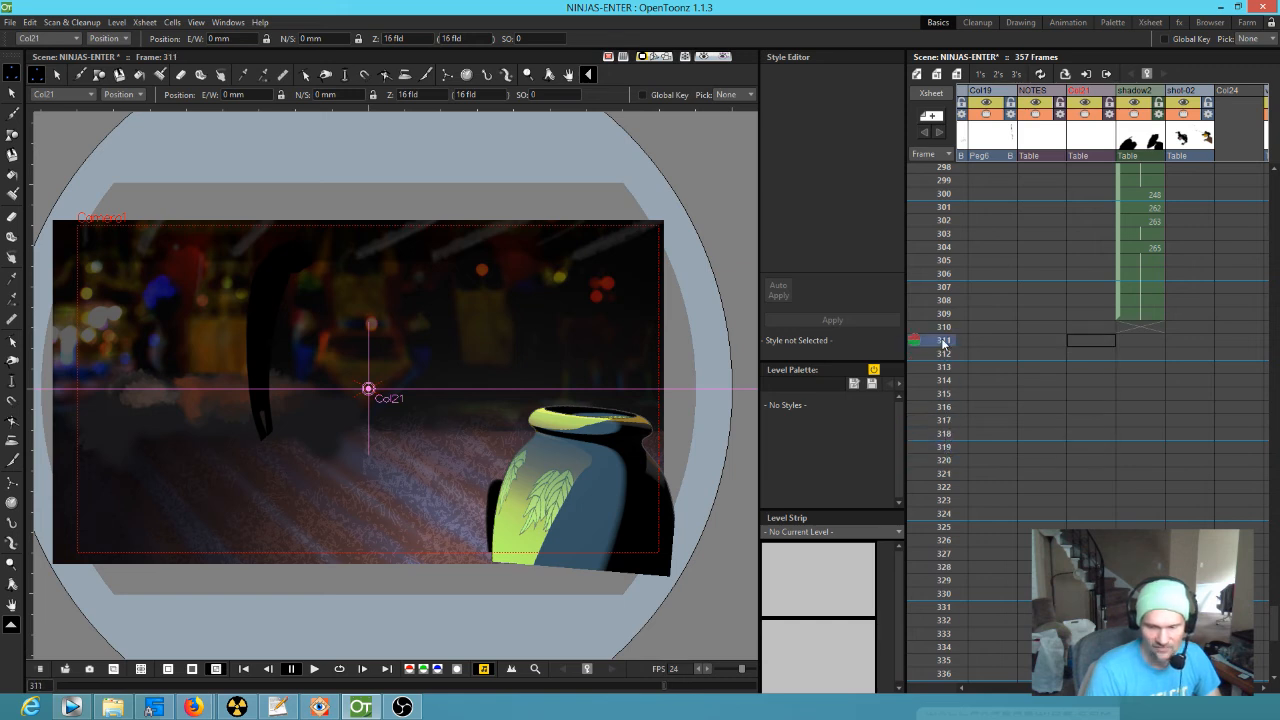
scroll(1041, 300, up, 5)
scroll(1041, 300, left, 3)
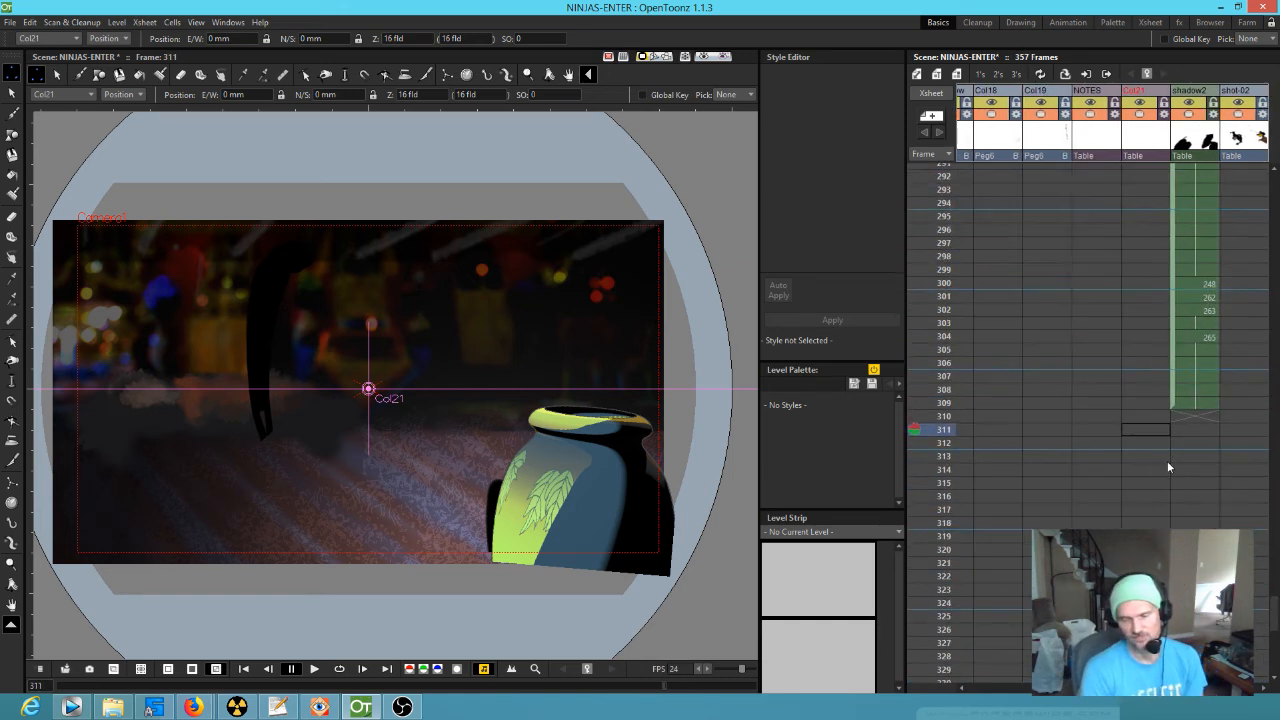
scroll(1079, 419, down, 1)
scroll(1079, 419, left, 1)
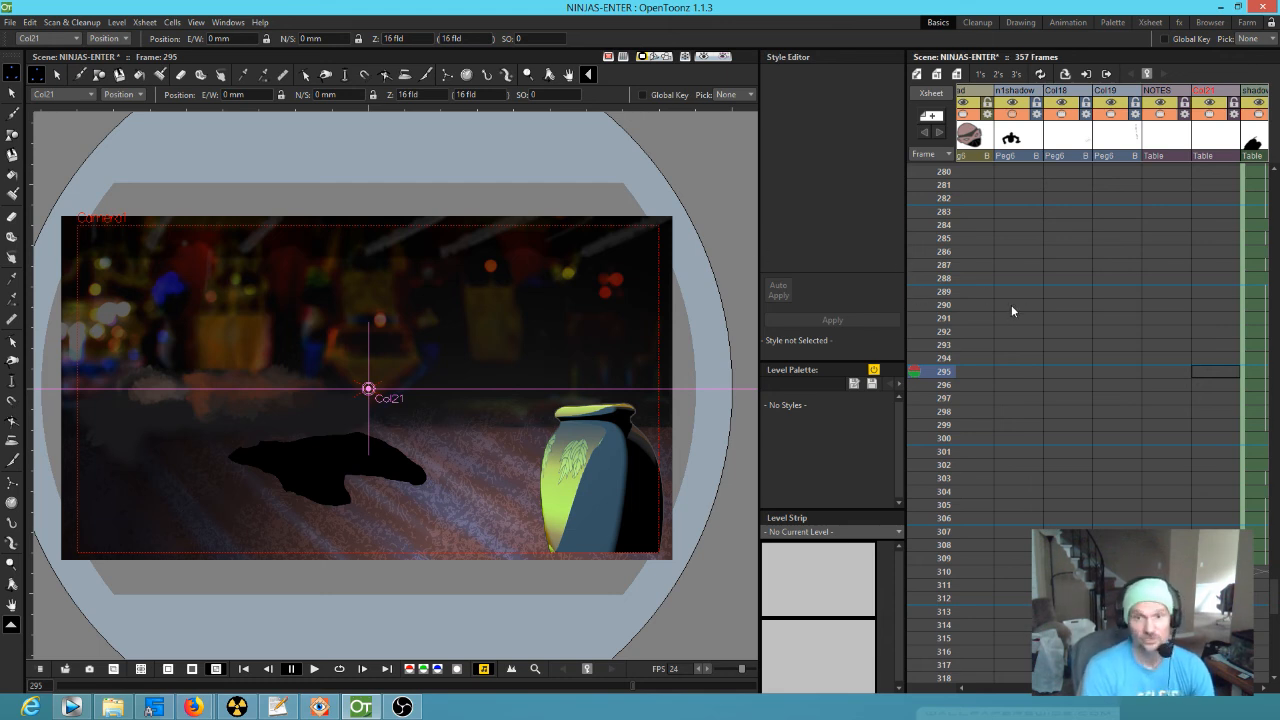
Step: Return to the ninja's window entrance and scrub around frames 149 to 155, looking over its body, ponytail and head columns
drag(1027, 268, 982, 400)
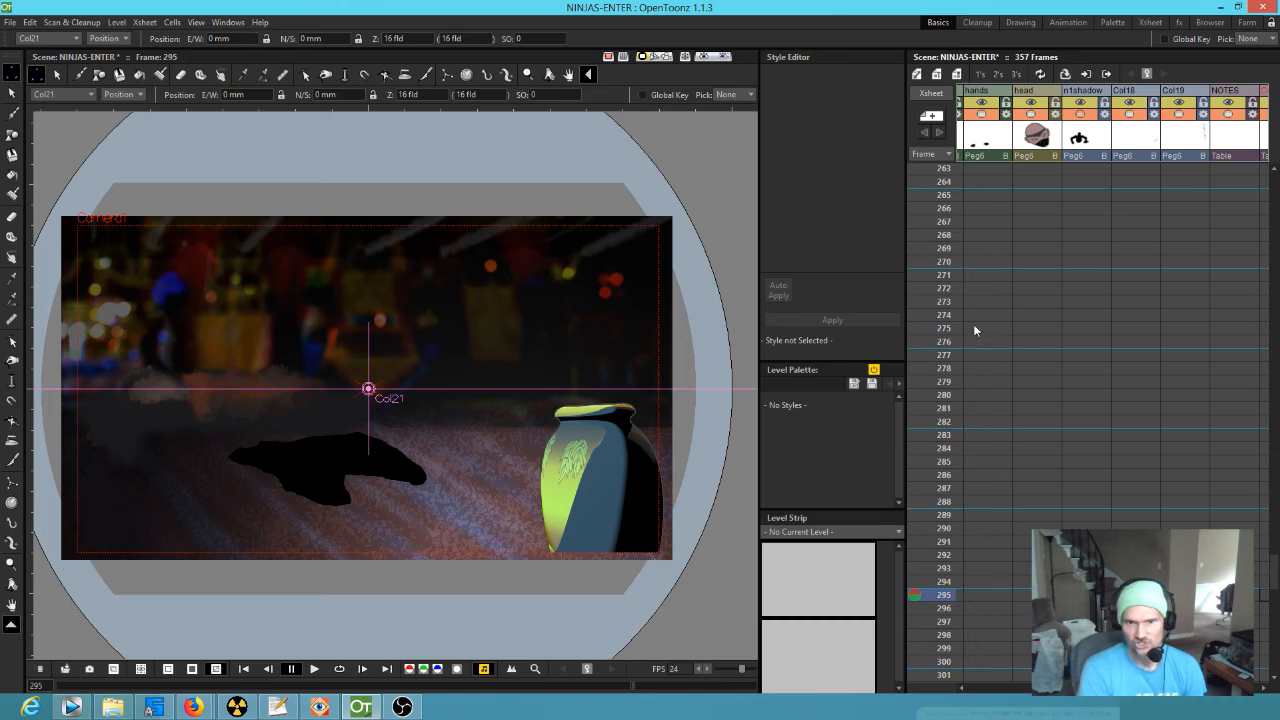
mouse_move(940, 340)
mouse_down()
mouse_move(940, 277)
mouse_move(940, 452)
mouse_move(924, 327)
mouse_move(903, 633)
mouse_move(870, 213)
mouse_move(877, 142)
mouse_move(889, 533)
mouse_move(860, 125)
mouse_move(880, 387)
mouse_move(883, 131)
mouse_move(896, 274)
mouse_move(891, 179)
mouse_move(920, 545)
mouse_move(921, 492)
mouse_up()
drag(923, 425, 888, 428)
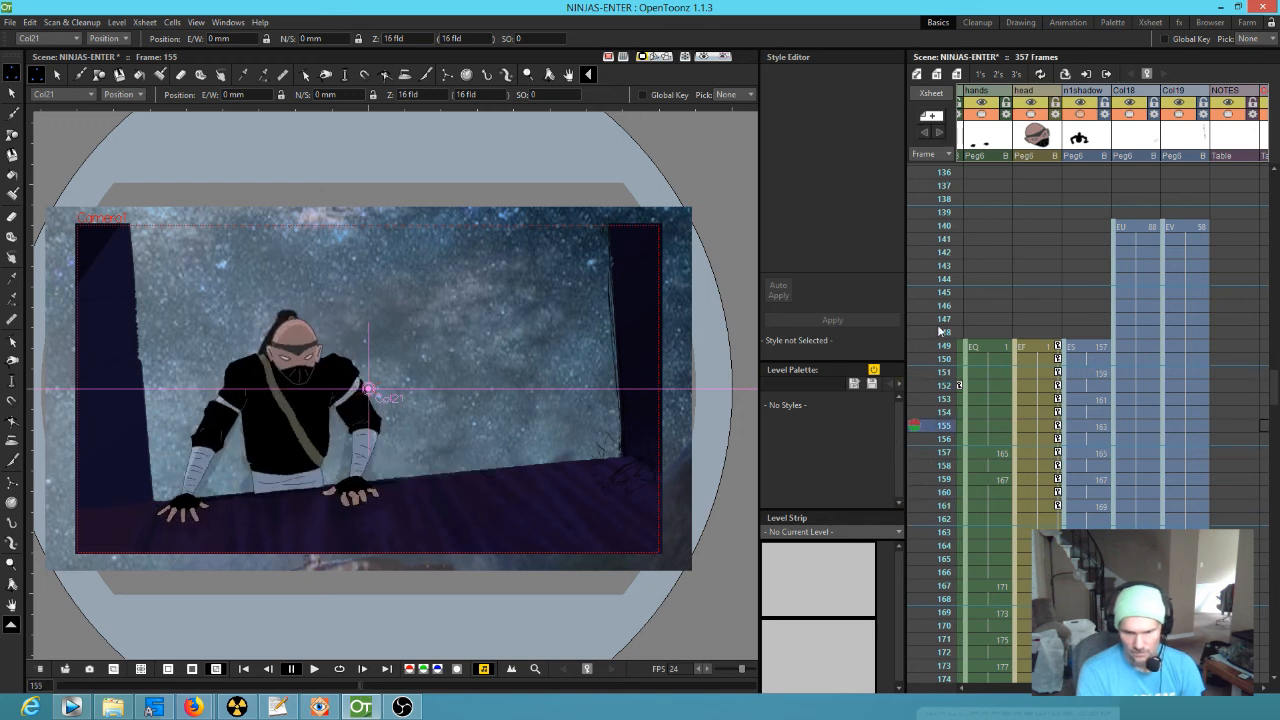
scroll(1030, 354, down, 1)
scroll(1030, 354, down, 2)
drag(950, 177, 918, 278)
scroll(975, 207, left, 3)
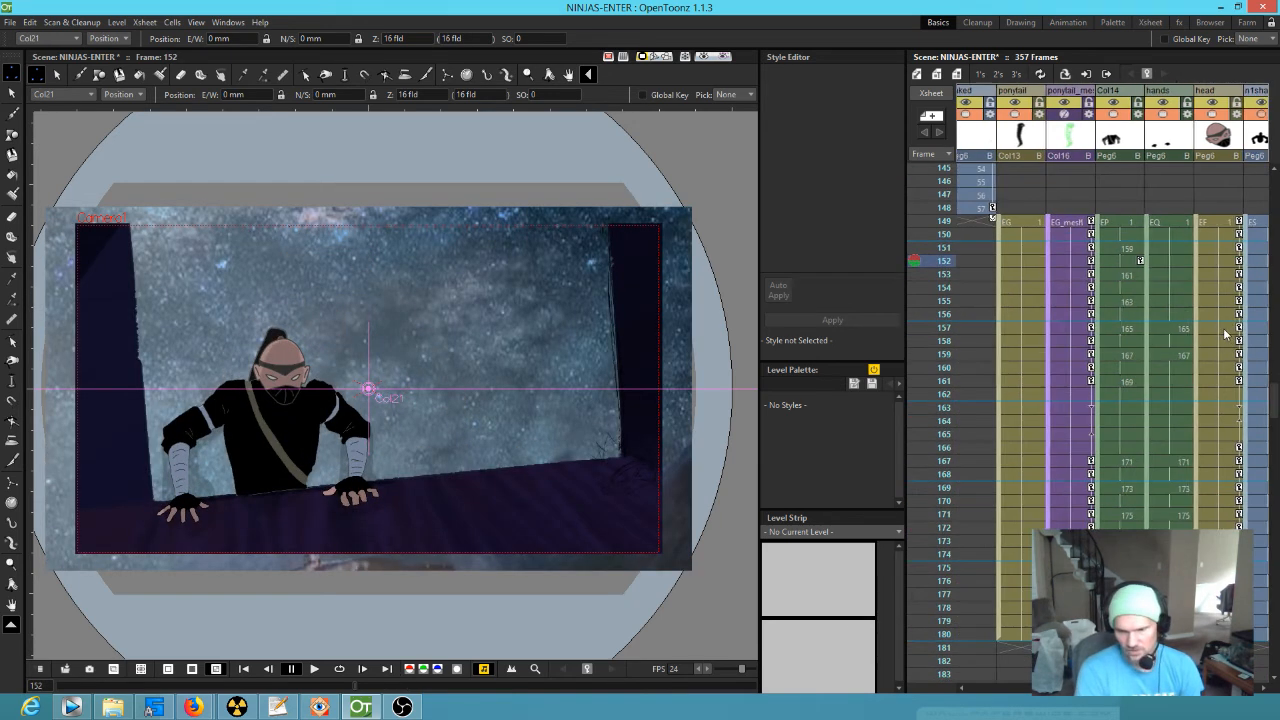
mouse_move(928, 197)
mouse_down()
mouse_move(932, 156)
mouse_move(963, 335)
mouse_move(958, 245)
mouse_move(926, 537)
mouse_move(913, 493)
mouse_move(912, 521)
mouse_up()
scroll(1150, 518, down, 5)
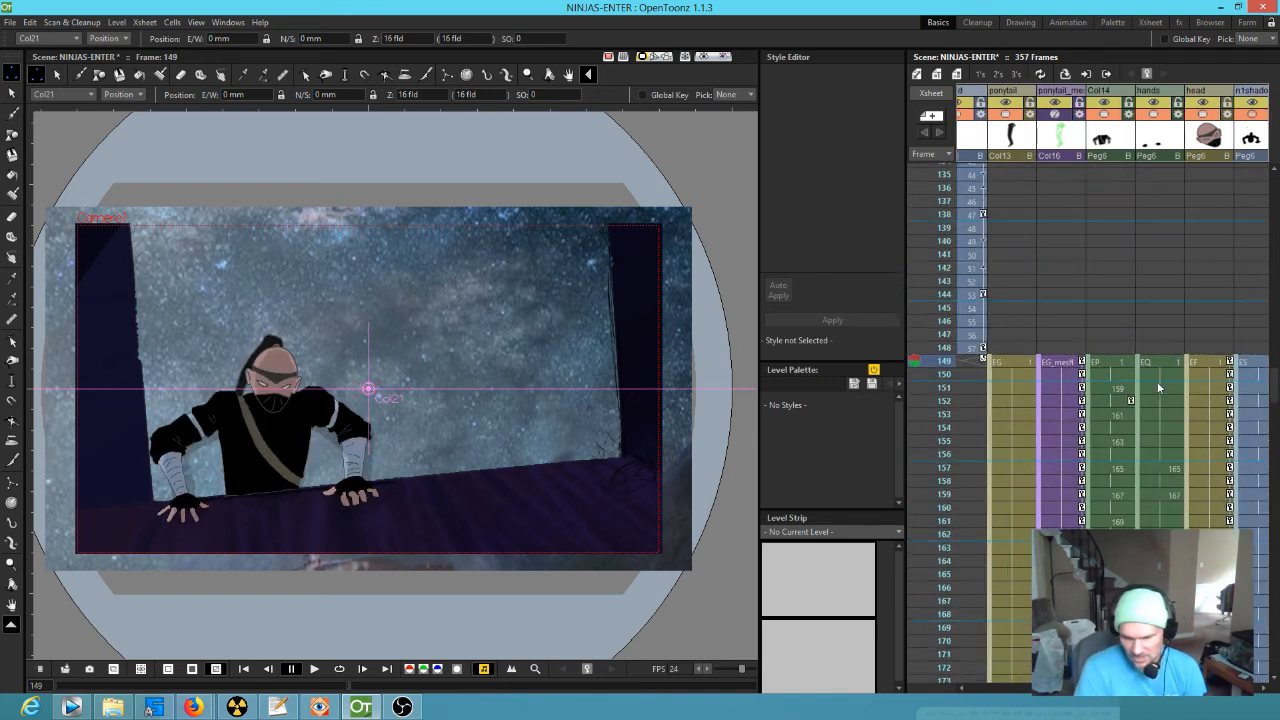
Step: Select the head column's first cell at frame 149 and scrub the ninja's movement to frame 164
click(1200, 137)
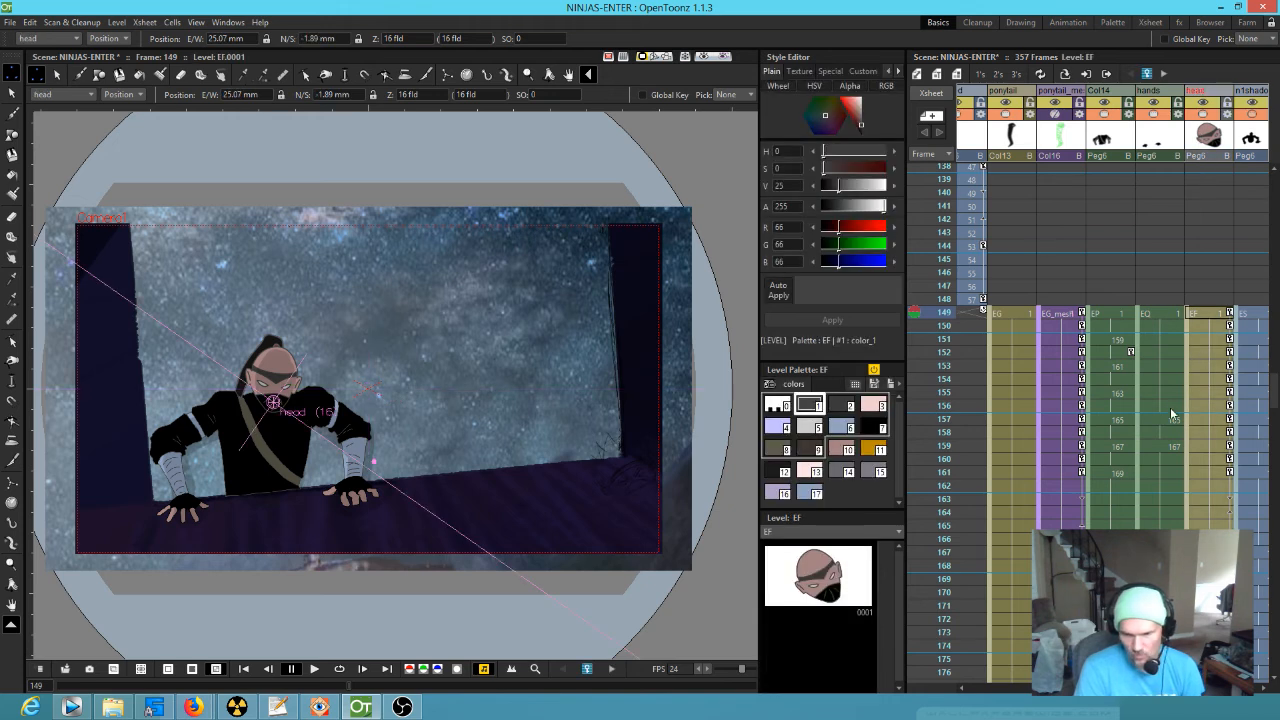
click(1210, 317)
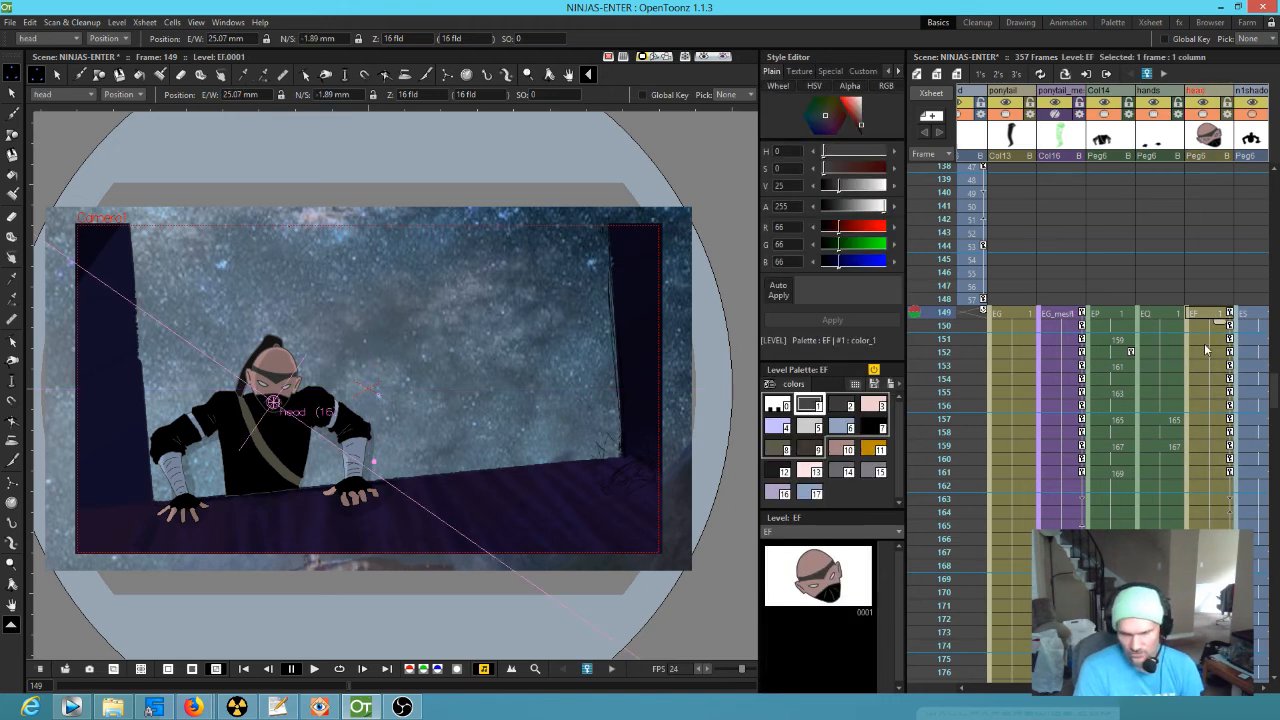
drag(933, 320, 916, 517)
scroll(1053, 388, down, 5)
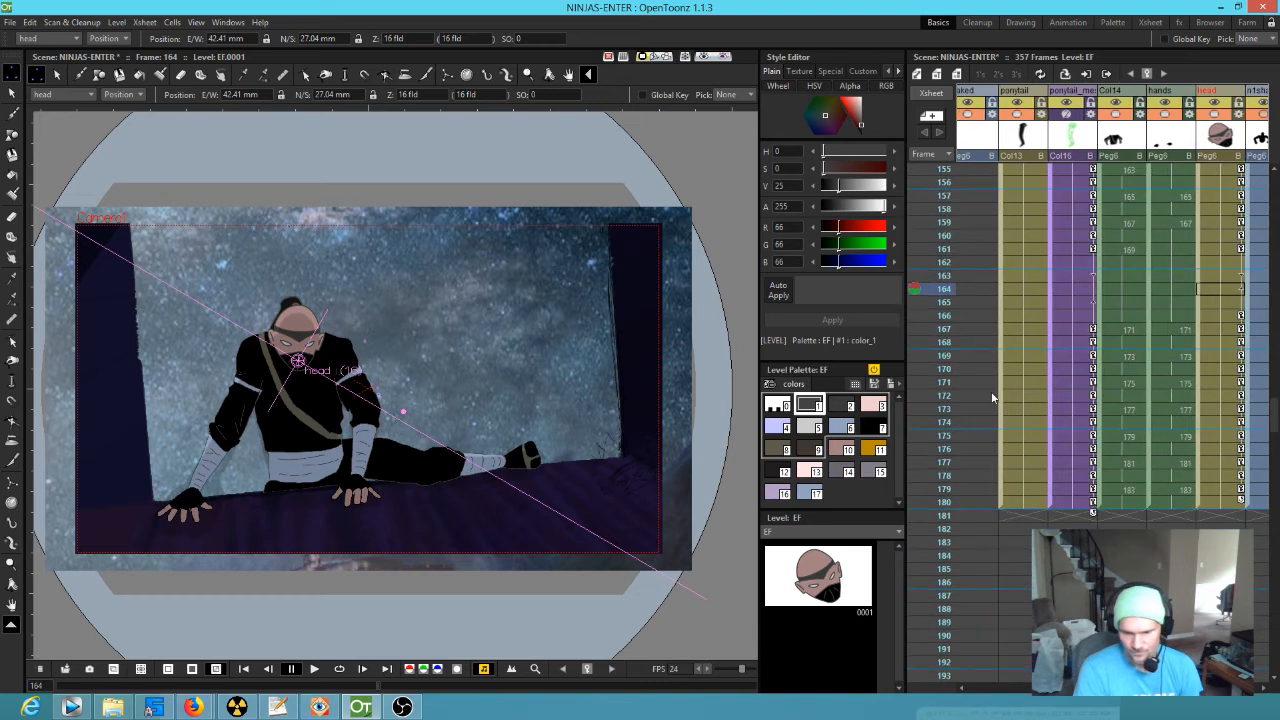
Step: Scrub back to the sleeping girl at frame 104, and bring up the ninja's window entrance at frame 152
drag(945, 358, 881, 83)
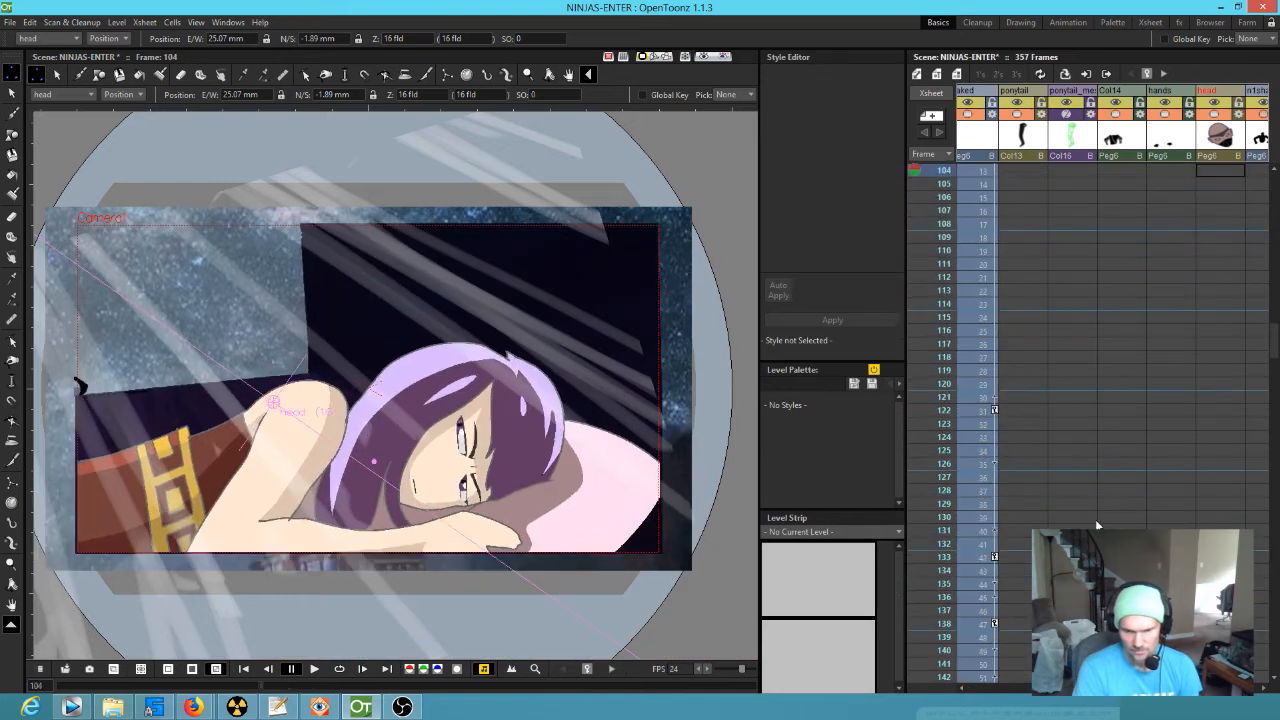
scroll(1072, 476, down, 6)
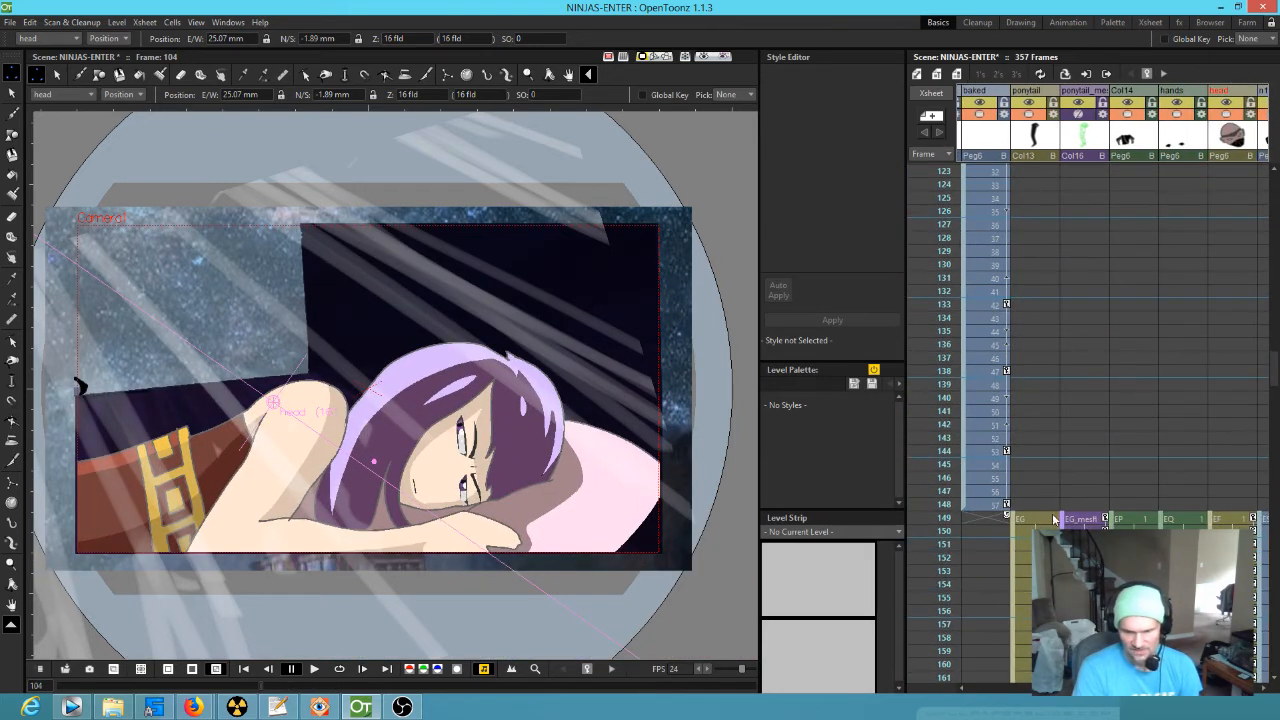
drag(957, 528, 957, 557)
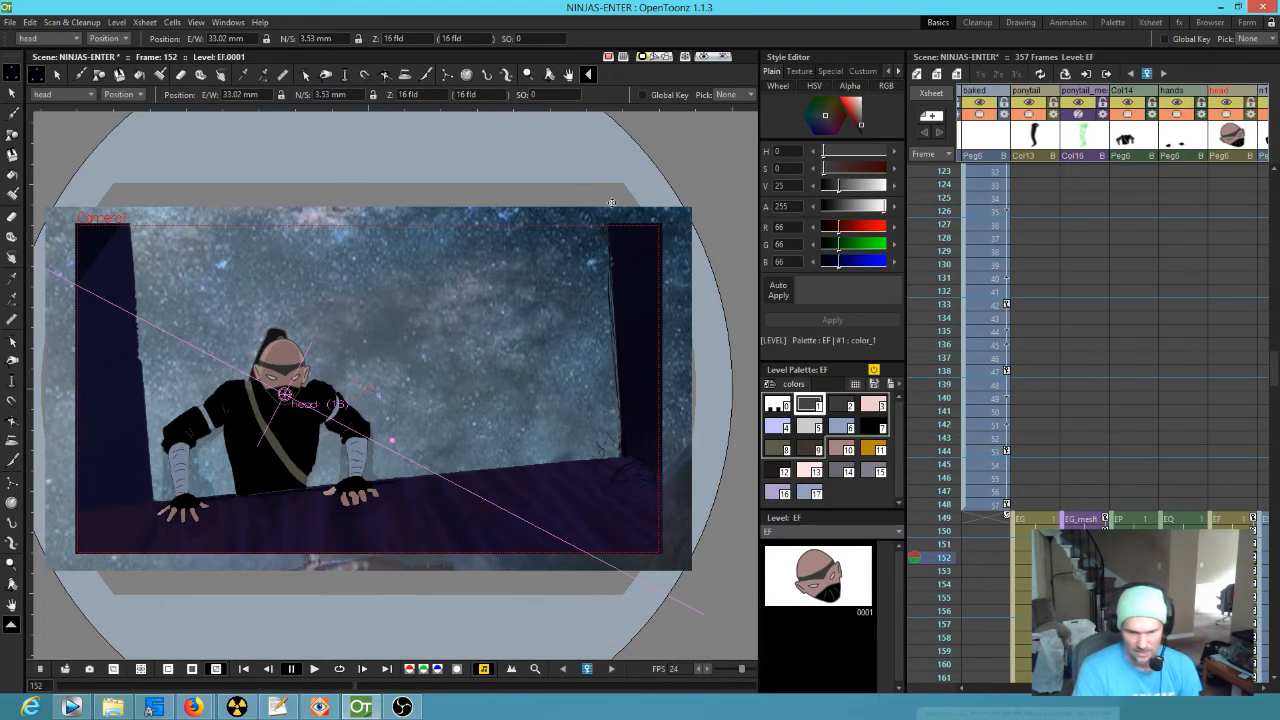
Step: Preview the rendered window shot with its effects, checking frames 152, 145 and 143 before scrubbing forward
click(703, 56)
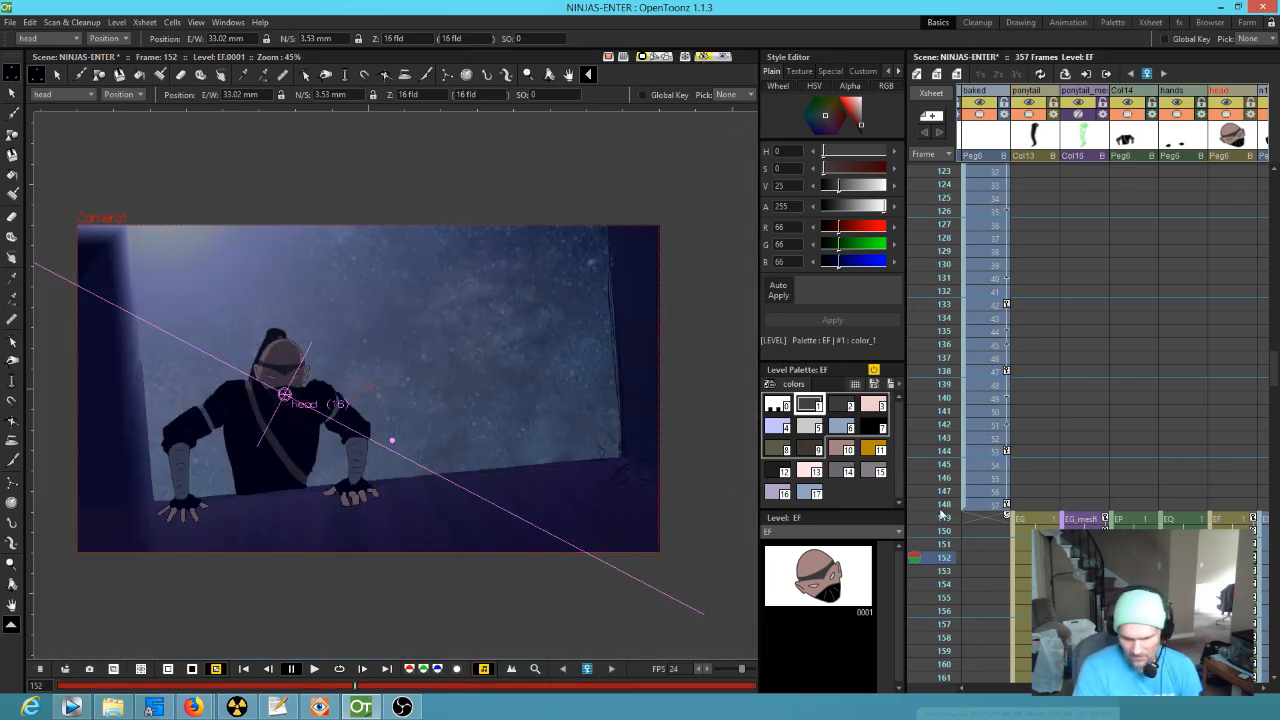
click(940, 466)
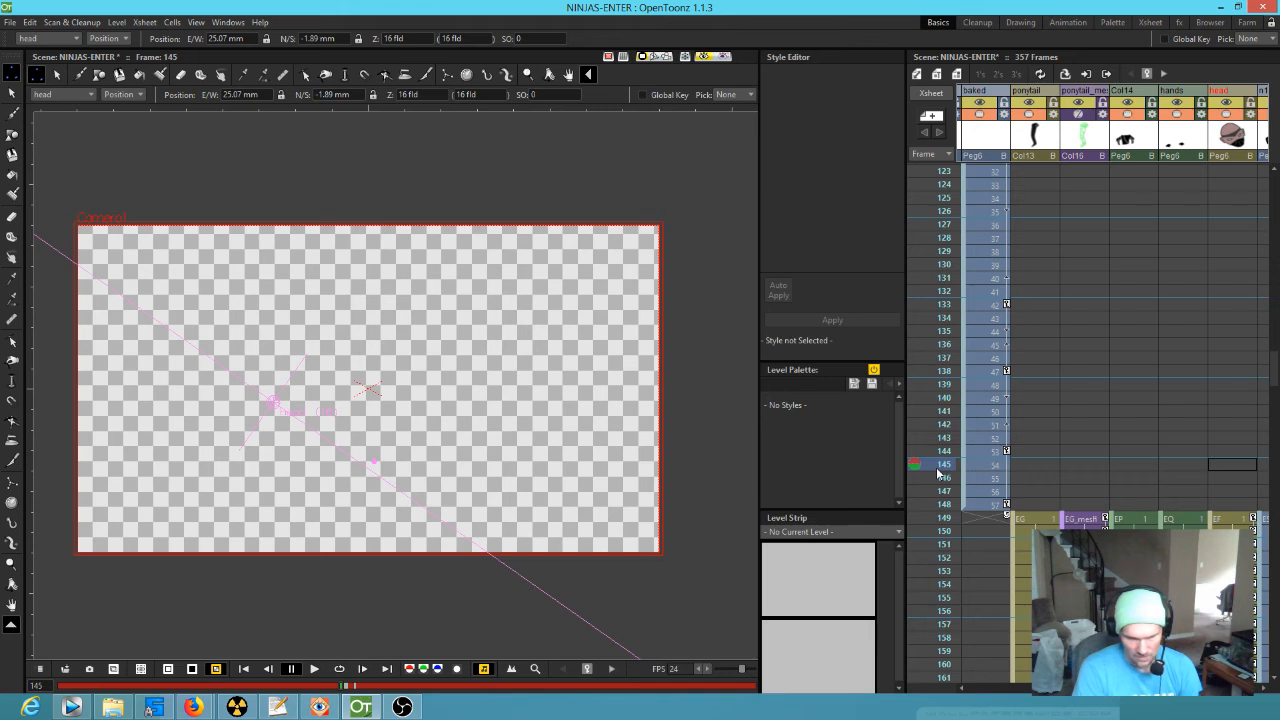
click(934, 439)
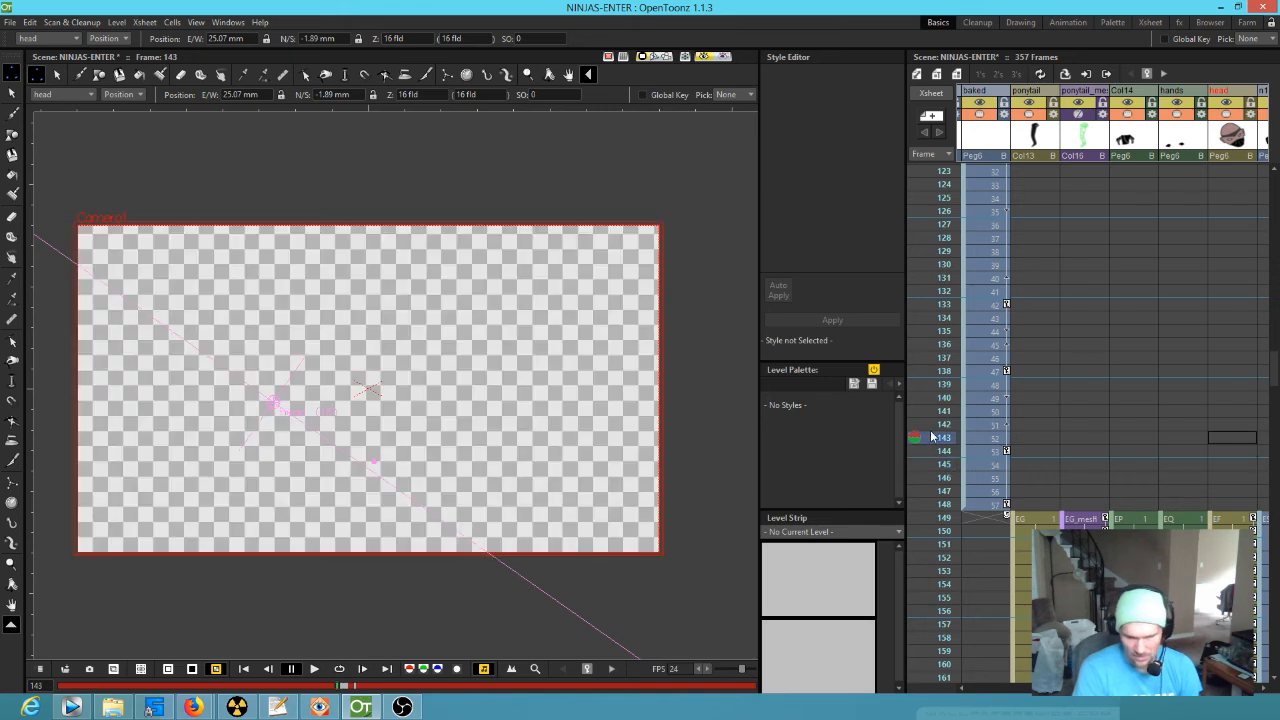
drag(934, 440, 934, 597)
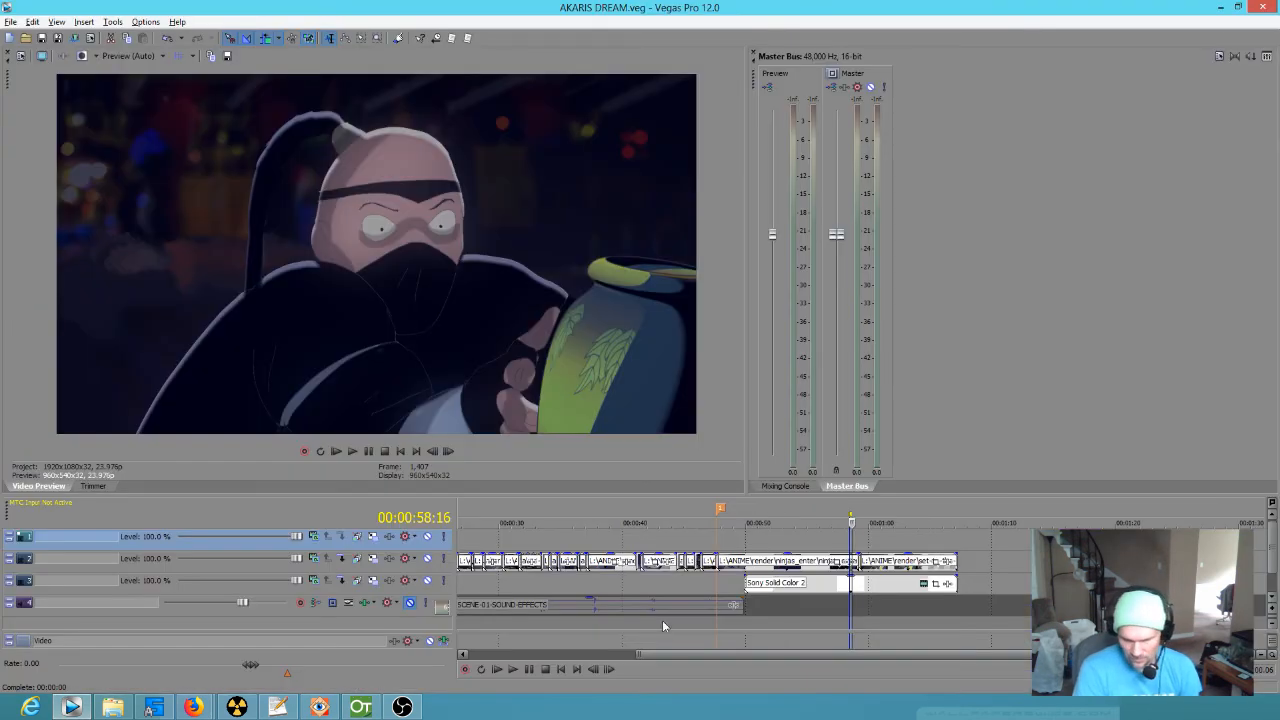
Step: Mark two timeline ranges around the ninja's window entrance in Vegas Pro, and return to OpenToonz at frame 153
drag(762, 530, 800, 533)
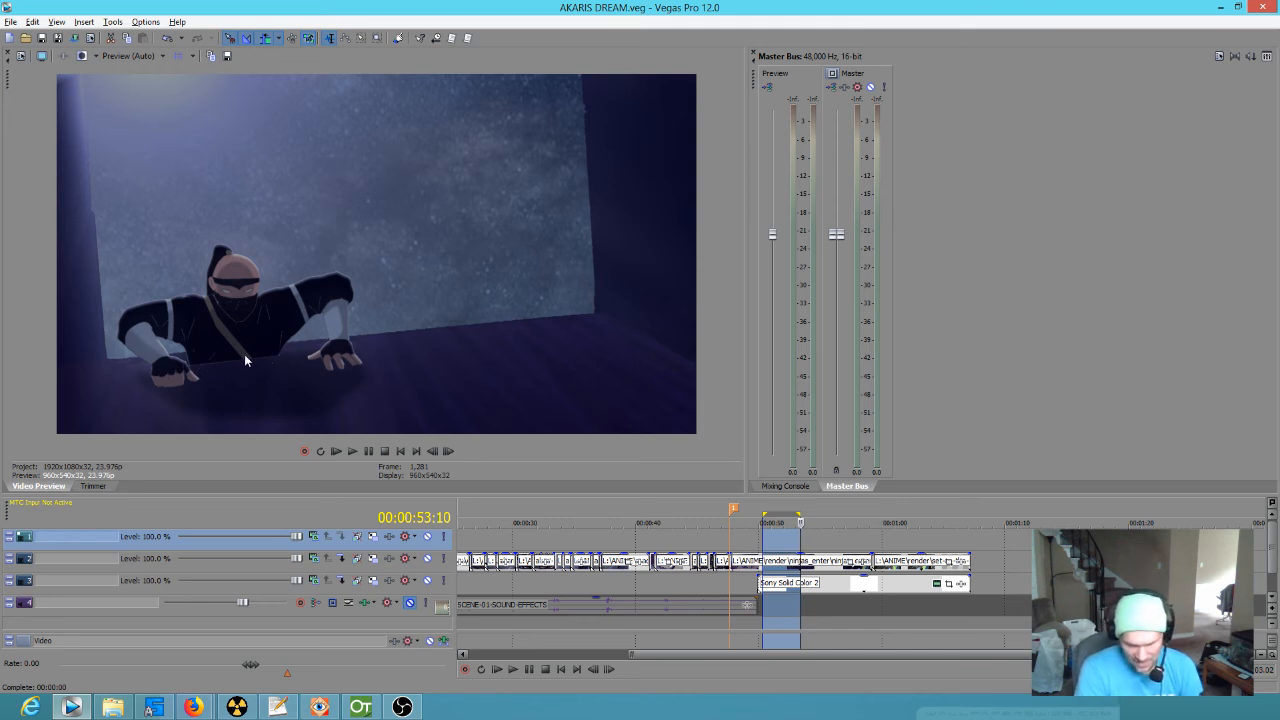
drag(727, 525, 827, 527)
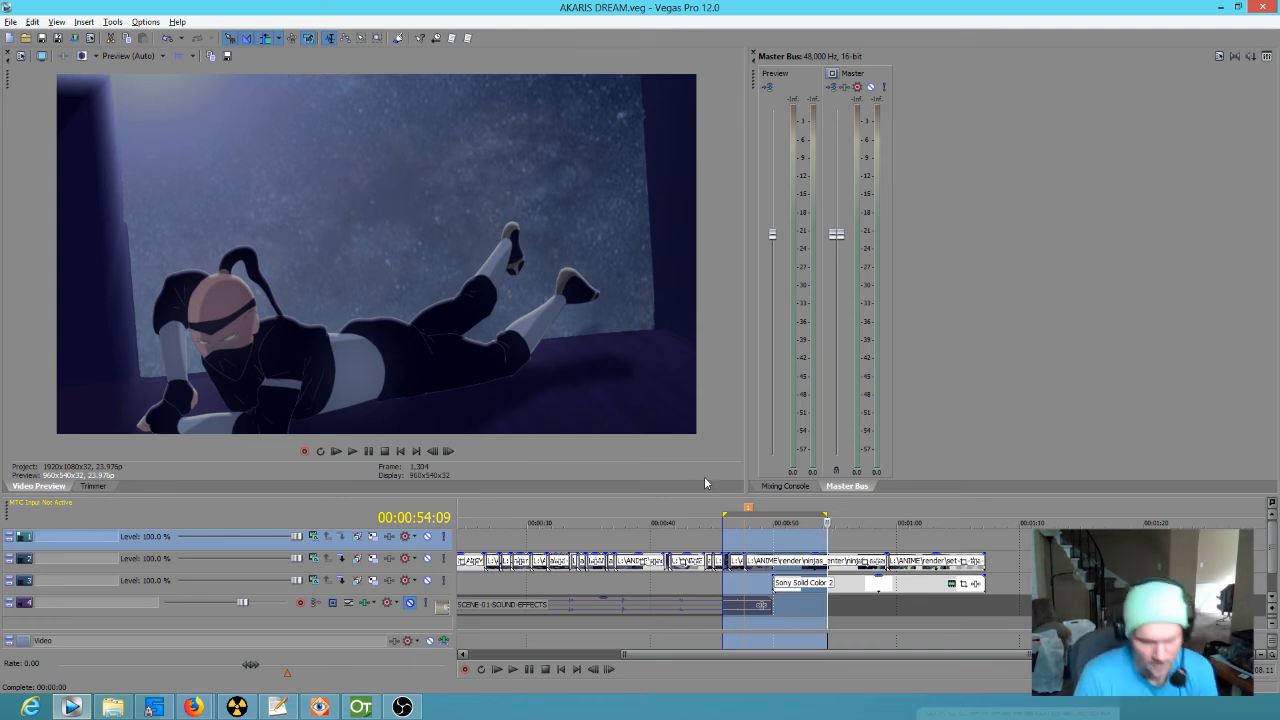
click(358, 709)
drag(940, 478, 910, 573)
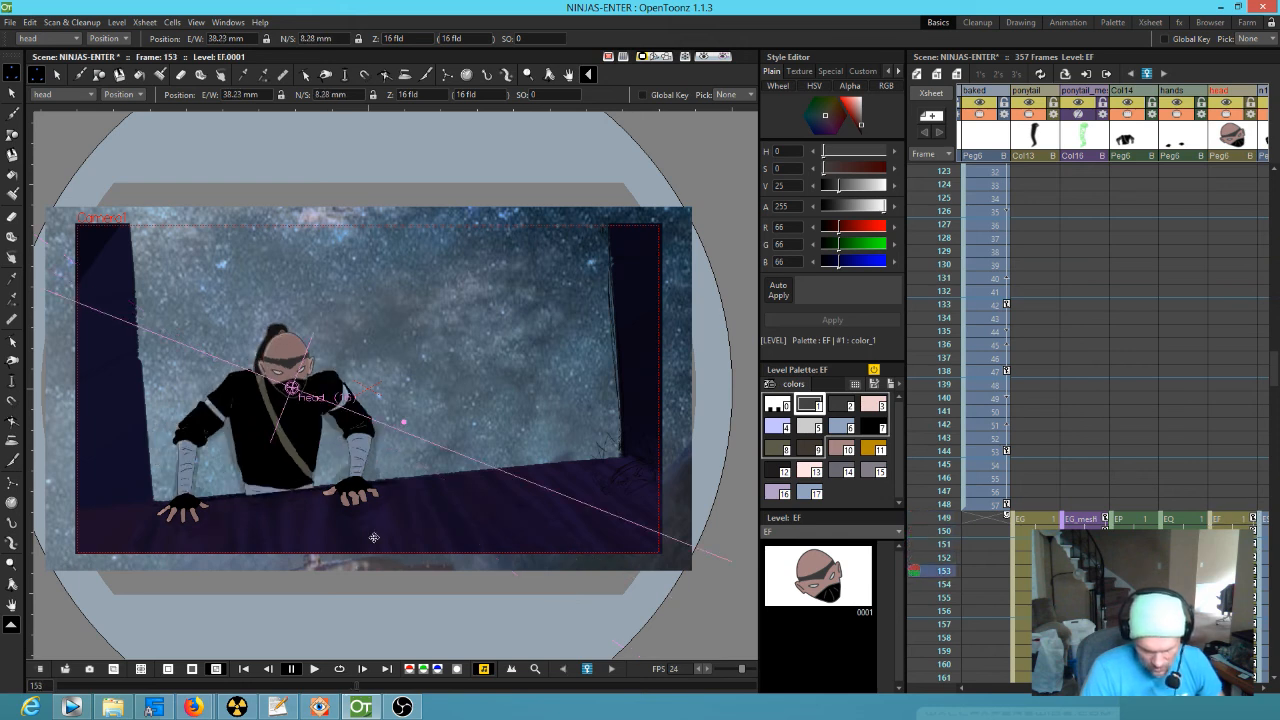
Step: Select Col14 and nudge the ninja's torso at frame 152 to E/W 0.58 mm, N/S 0.86 mm, checking it against neighbouring frames
scroll(252, 500, up, 2)
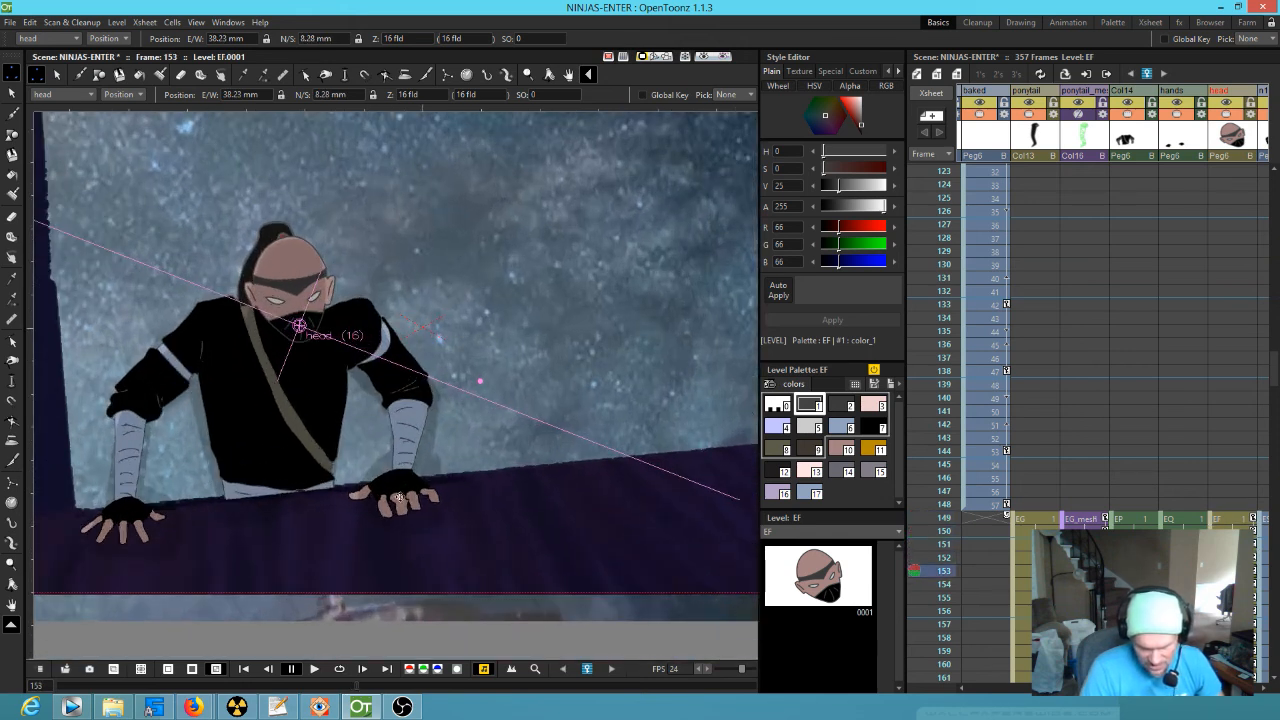
drag(1072, 560, 1016, 357)
click(1073, 142)
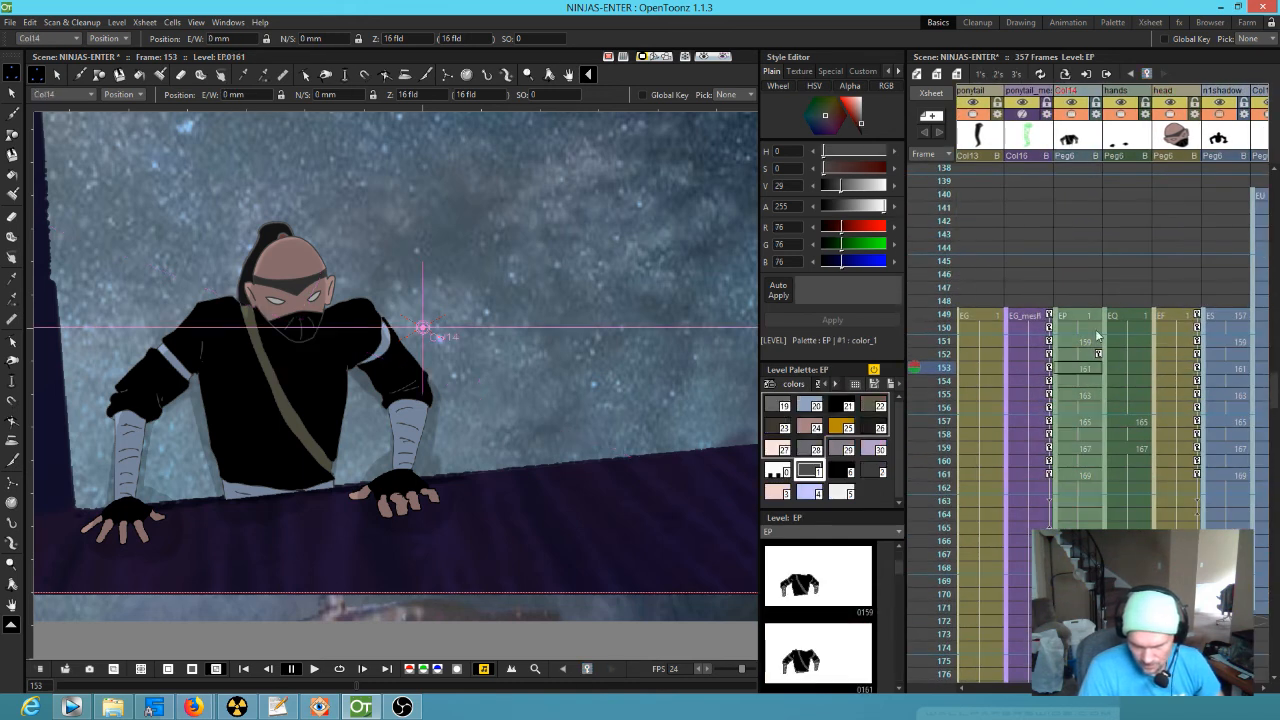
click(1080, 327)
click(1085, 355)
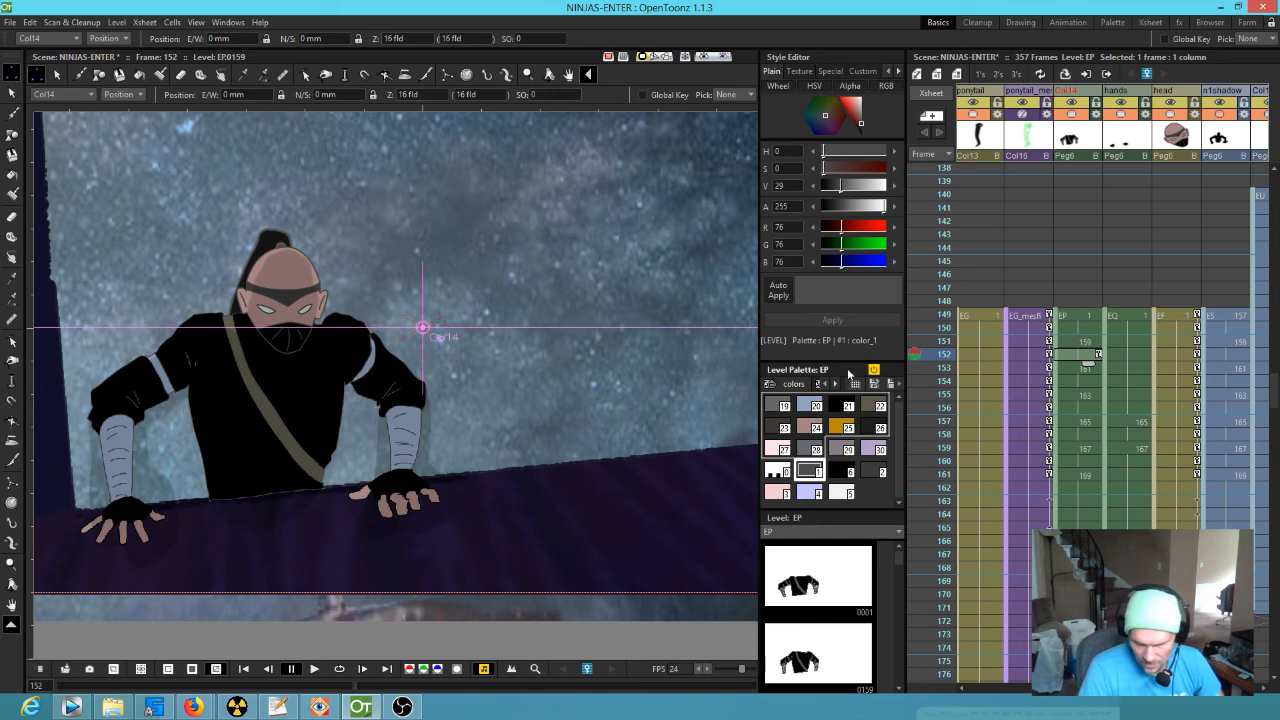
drag(945, 330, 952, 362)
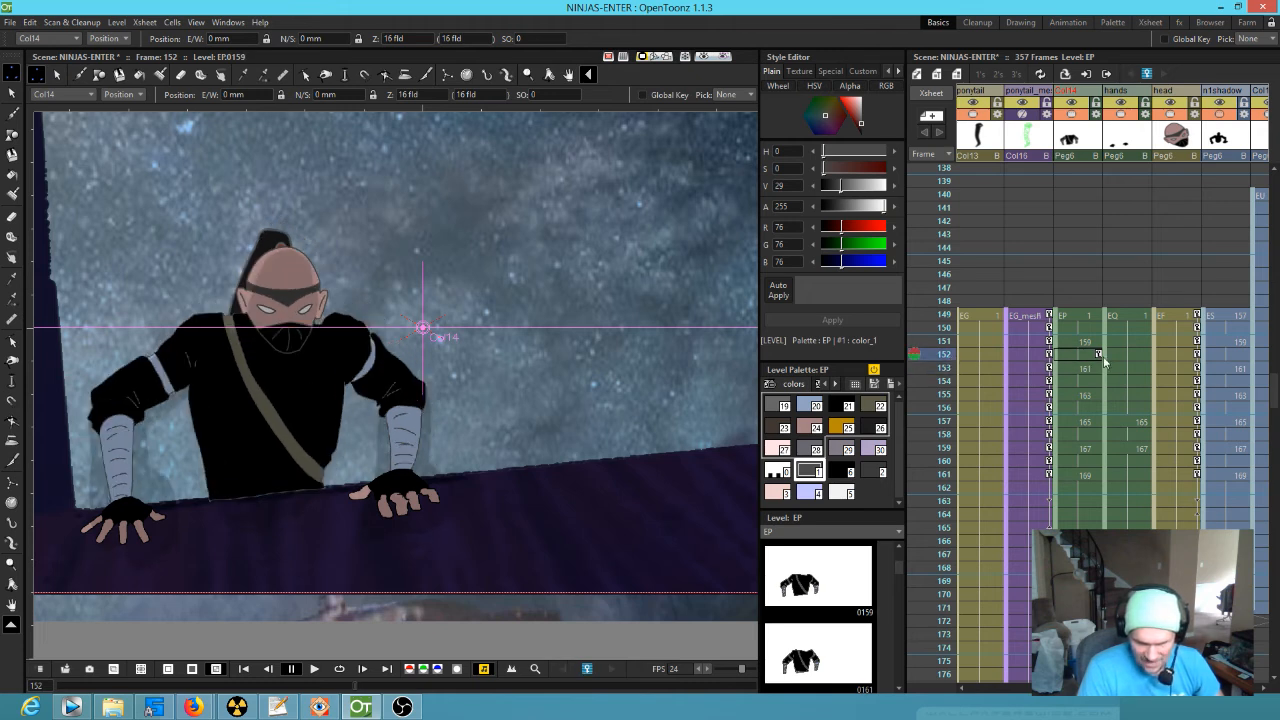
drag(288, 422, 290, 423)
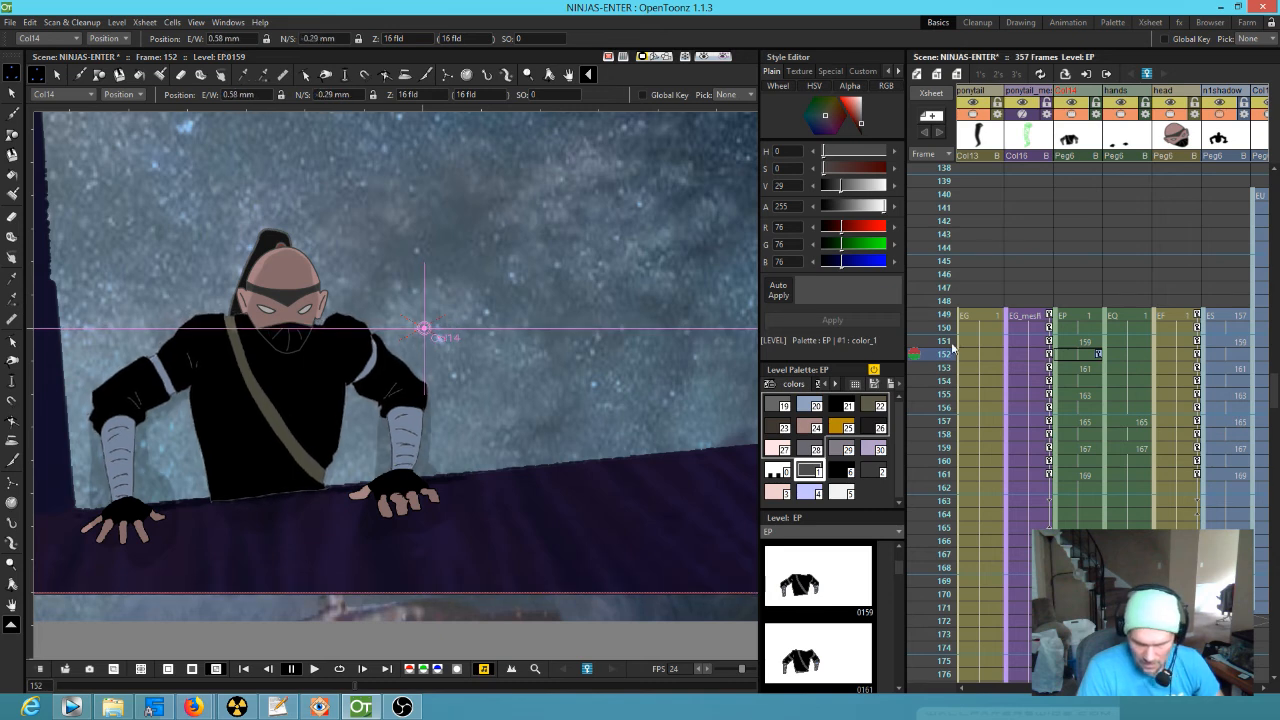
mouse_move(942, 328)
mouse_down()
mouse_move(942, 380)
mouse_move(942, 365)
mouse_up()
drag(324, 493, 323, 489)
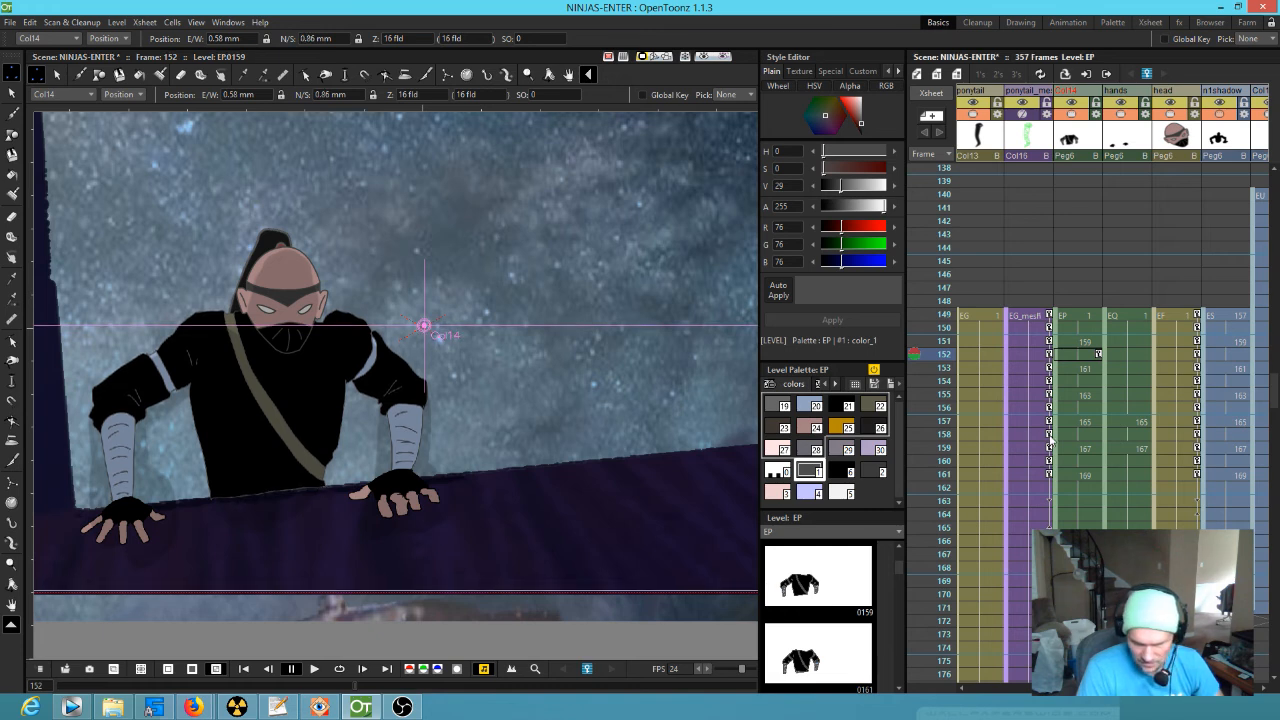
Step: Nudge the ninja's torso to E/W -0.58 mm, N/S 1.73 mm at frame 153 and to E/W -0.29 mm, N/S 0.29 mm at frame 159
click(1096, 371)
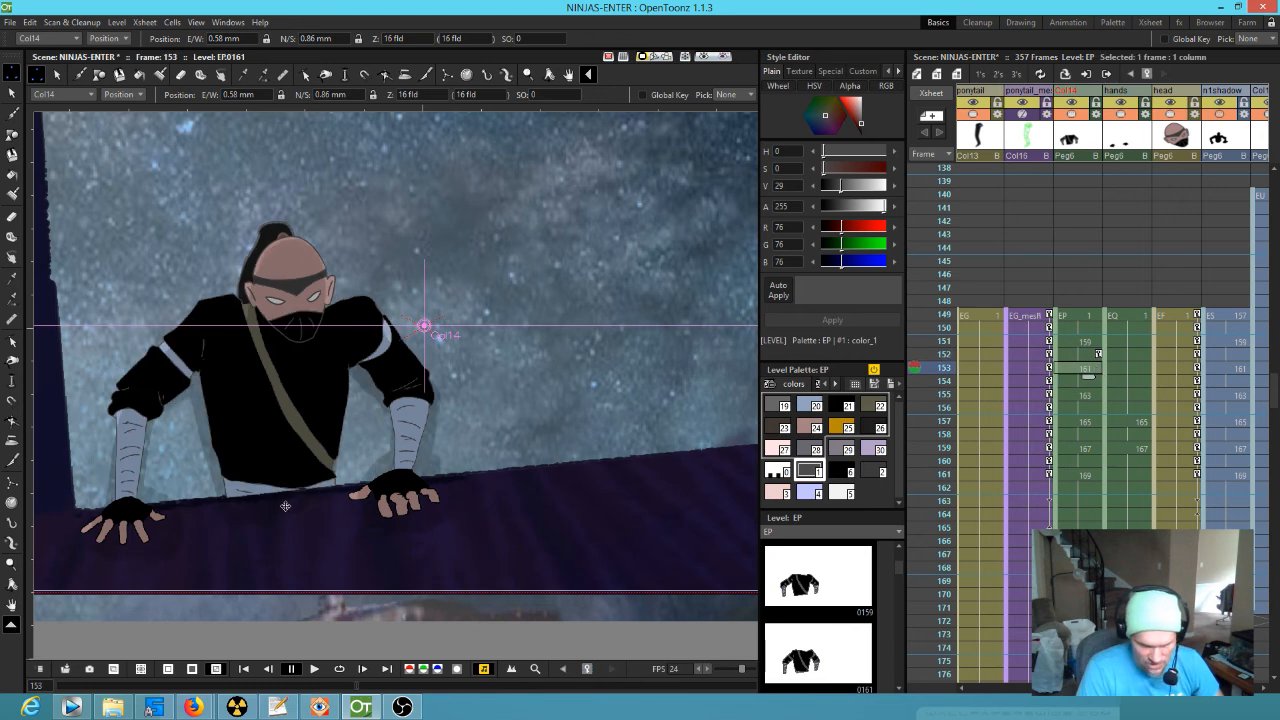
drag(283, 506, 280, 503)
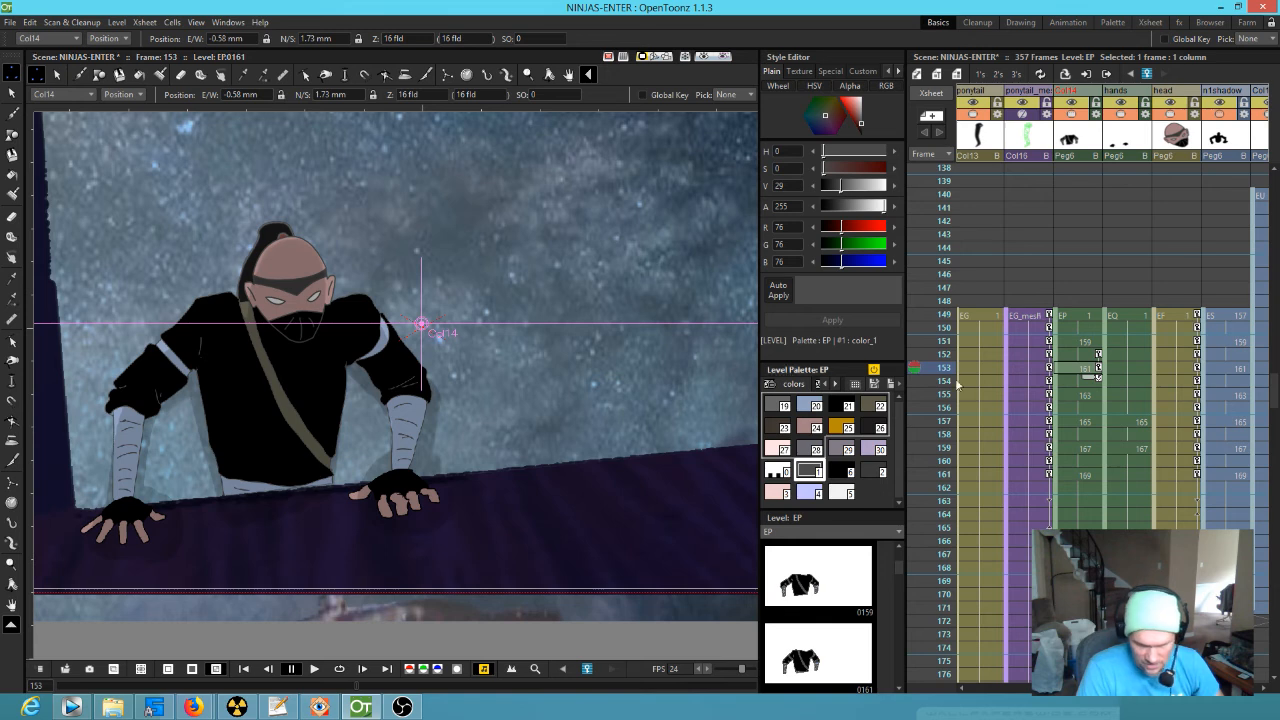
click(944, 393)
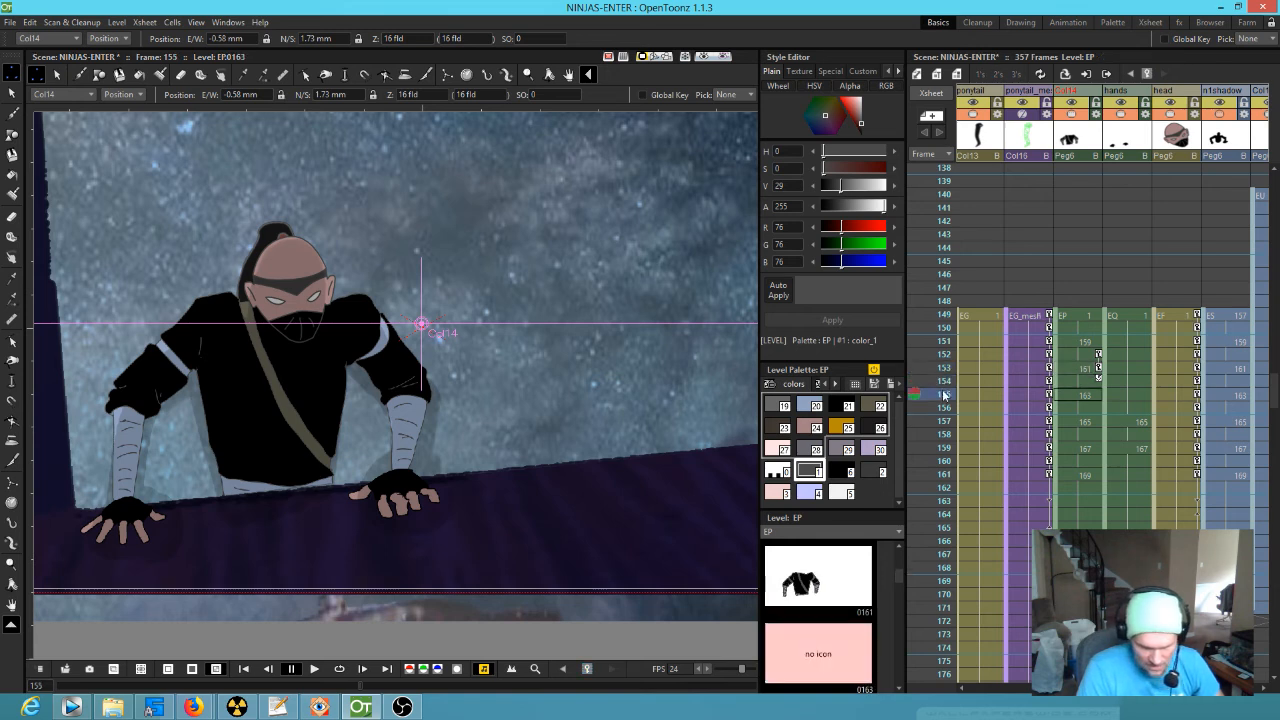
click(945, 440)
click(941, 490)
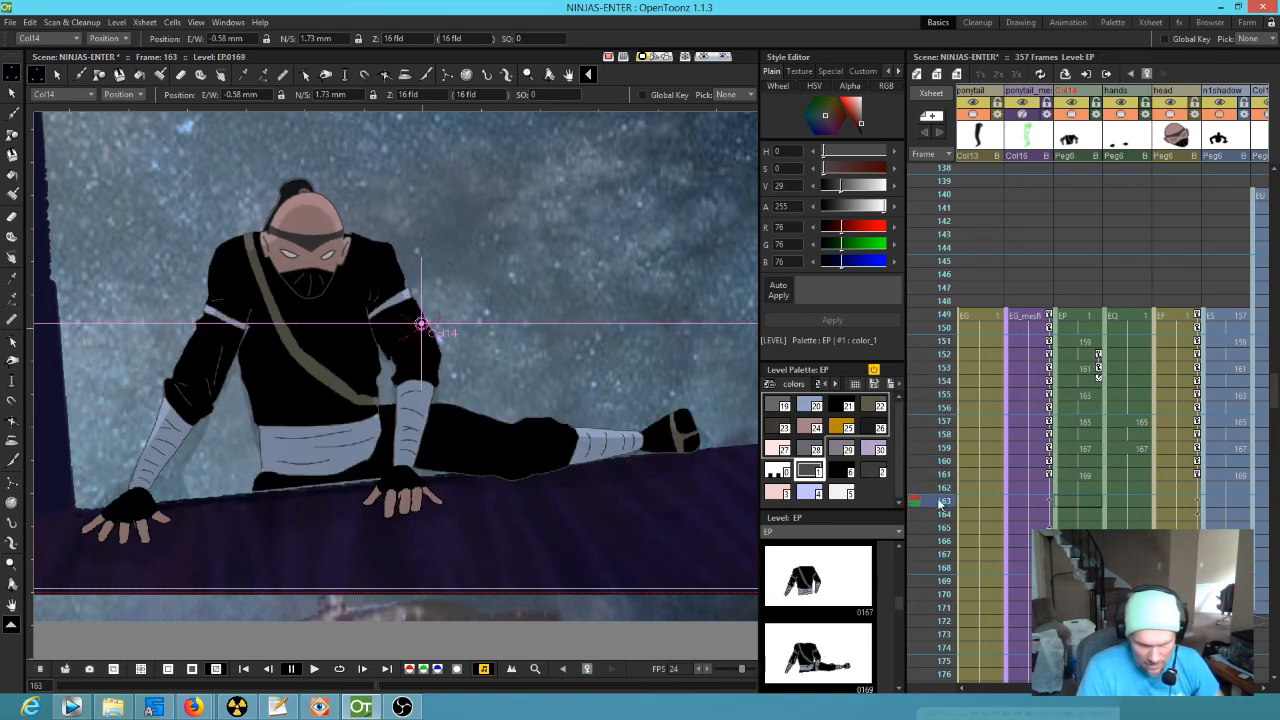
click(944, 456)
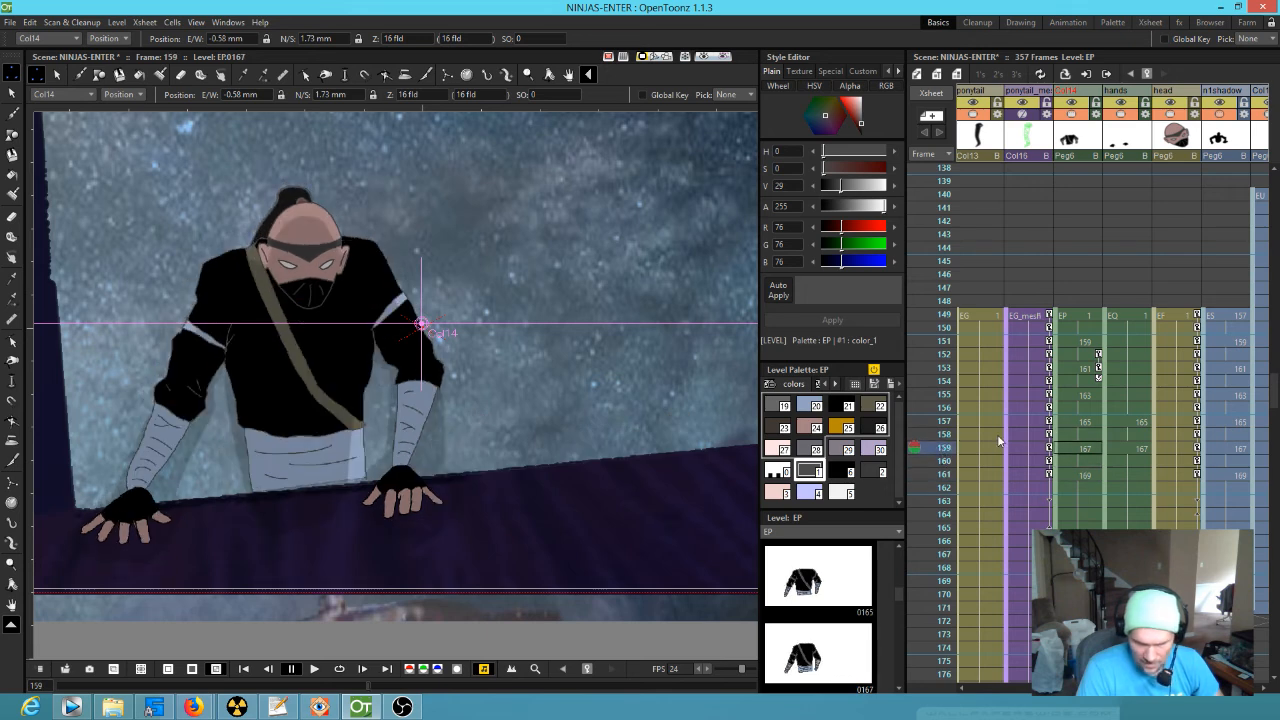
drag(404, 380, 404, 383)
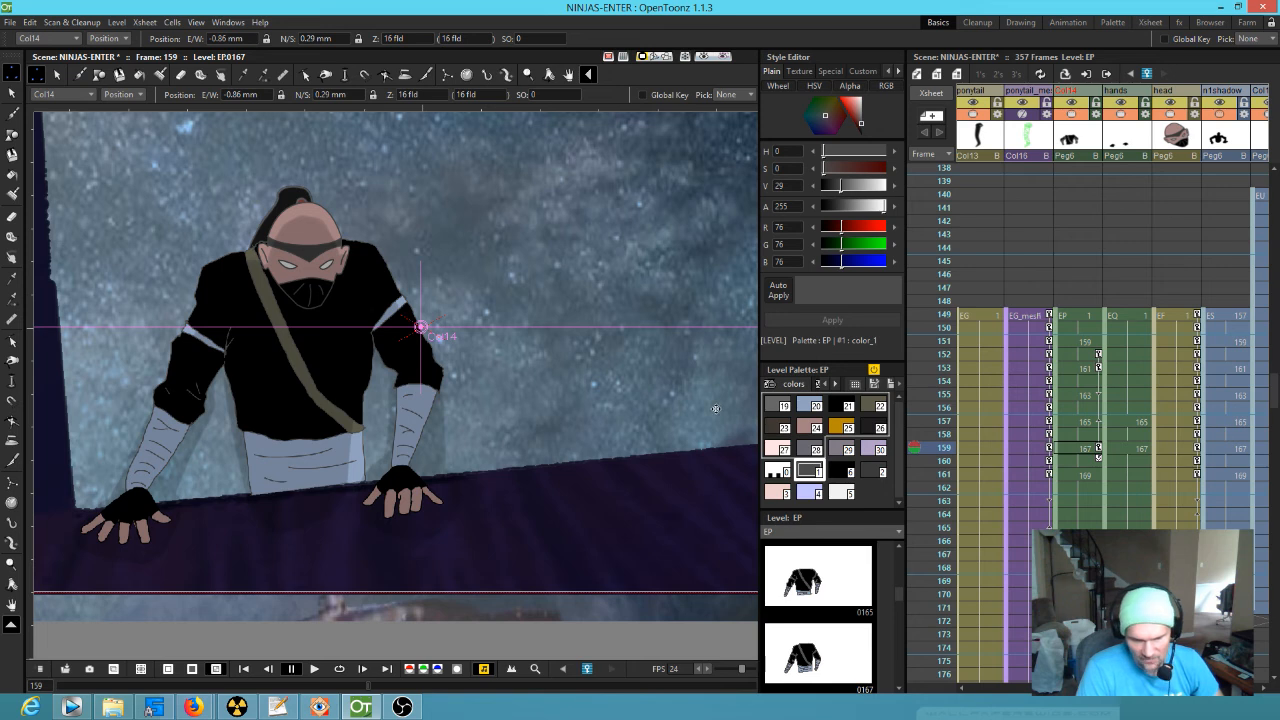
drag(376, 399, 377, 400)
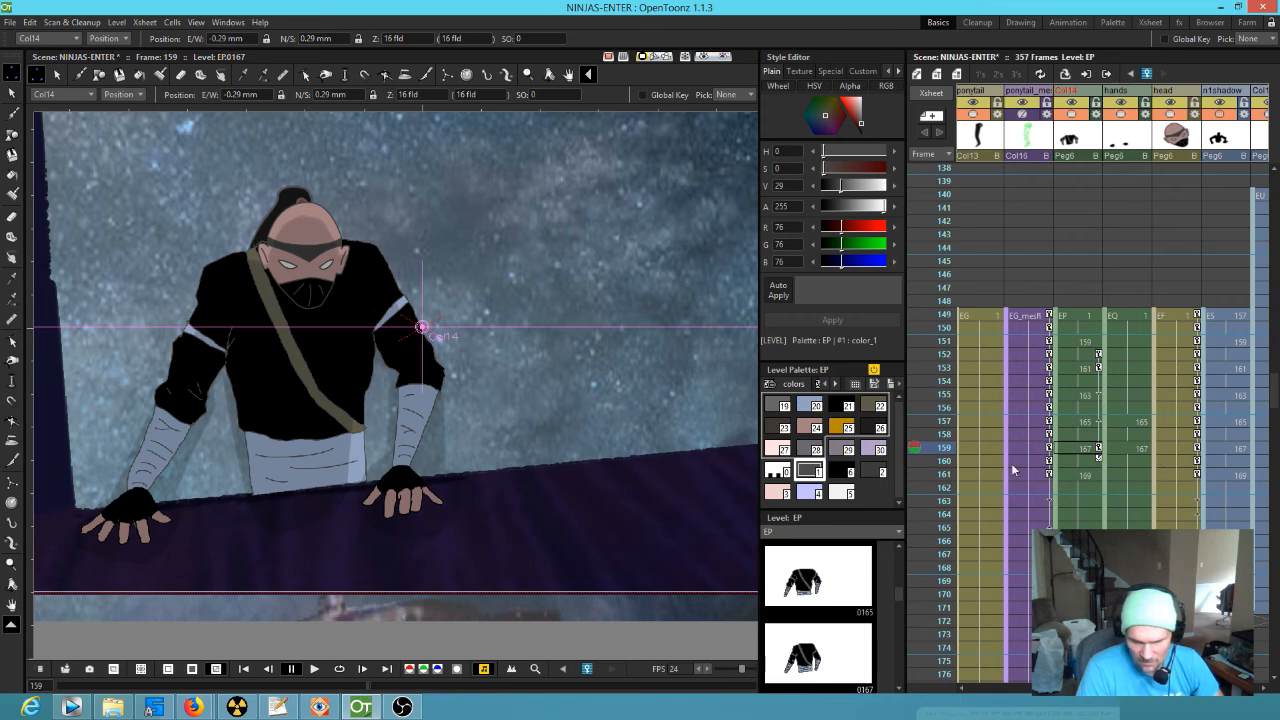
Step: Scrub through the ninja's climb over the windowsill up to frame 170 with the whole camera frame in view
mouse_move(943, 455)
mouse_down()
mouse_move(941, 566)
mouse_move(931, 446)
mouse_move(923, 686)
mouse_move(935, 395)
mouse_move(933, 661)
mouse_move(920, 600)
mouse_move(965, 390)
mouse_move(992, 347)
mouse_move(974, 284)
mouse_move(980, 594)
mouse_move(975, 500)
mouse_up()
scroll(577, 372, down, 3)
drag(577, 372, 483, 392)
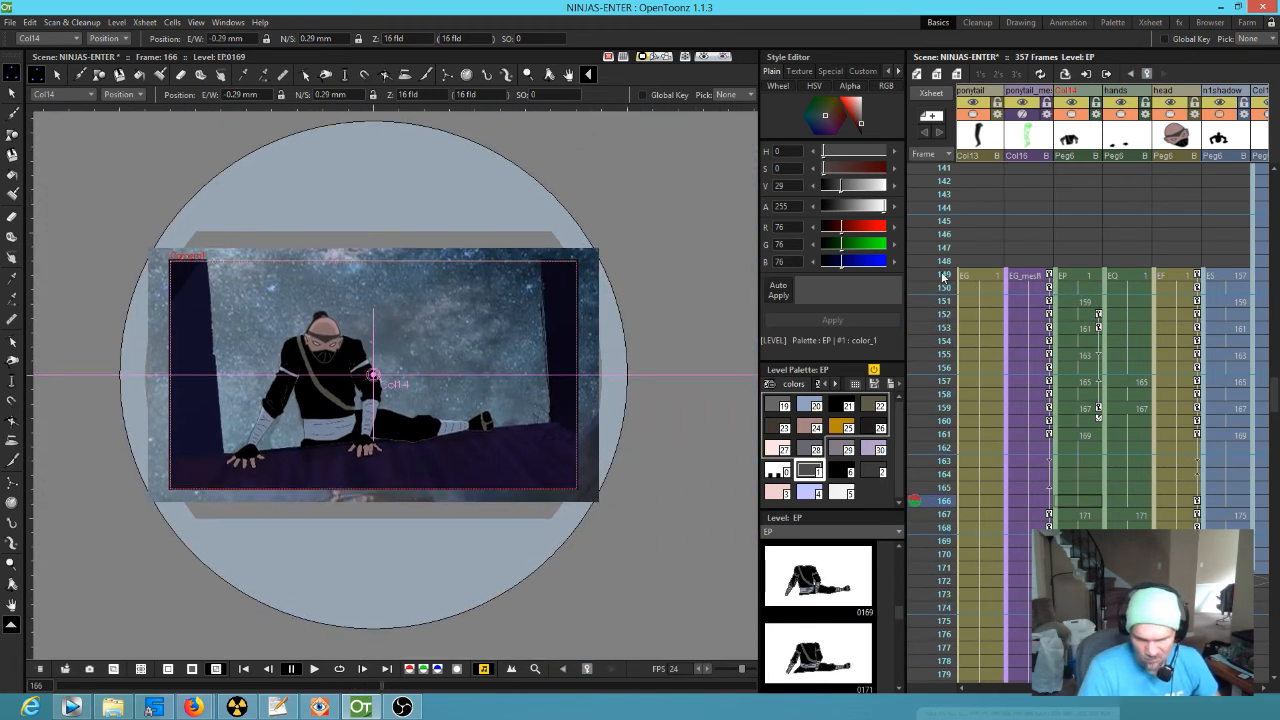
click(940, 474)
mouse_move(940, 496)
mouse_down()
mouse_move(942, 530)
mouse_move(933, 288)
mouse_up()
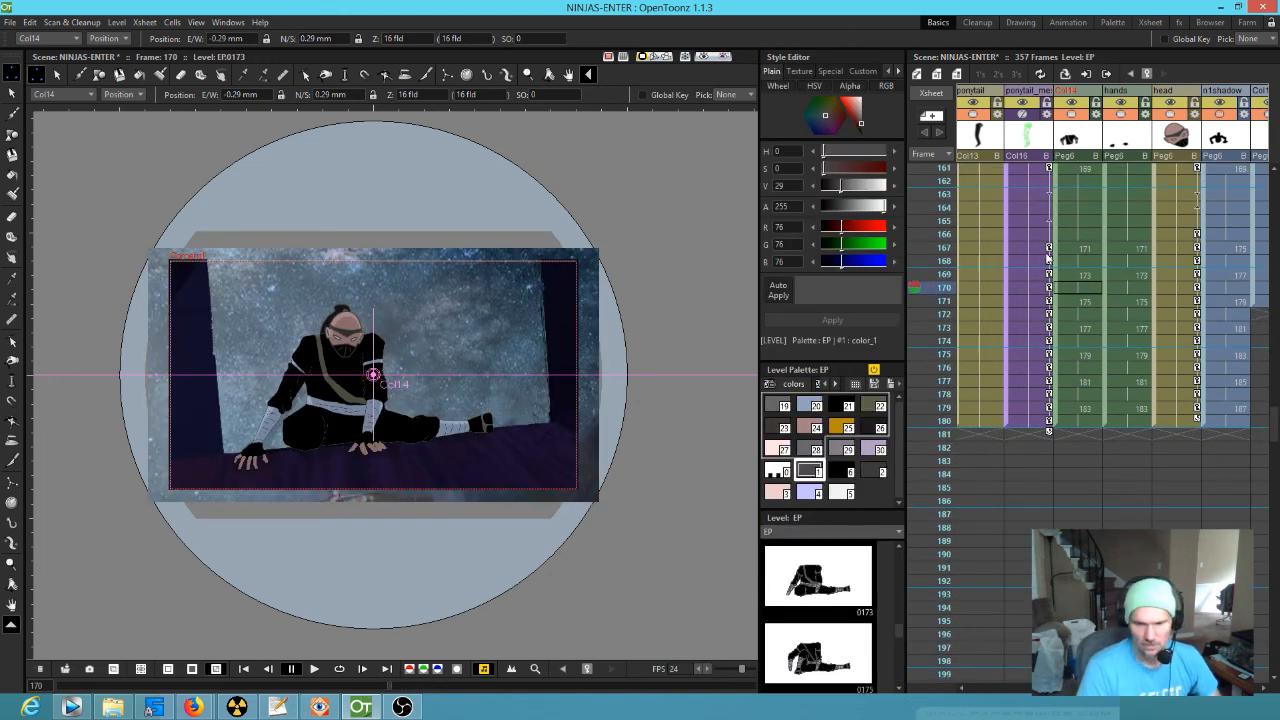
Step: Review the scene from its first frames, checking the sleeping girl around frames 115 to 118 and the ninja's window entrance at frame 145
scroll(1020, 255, up, 15)
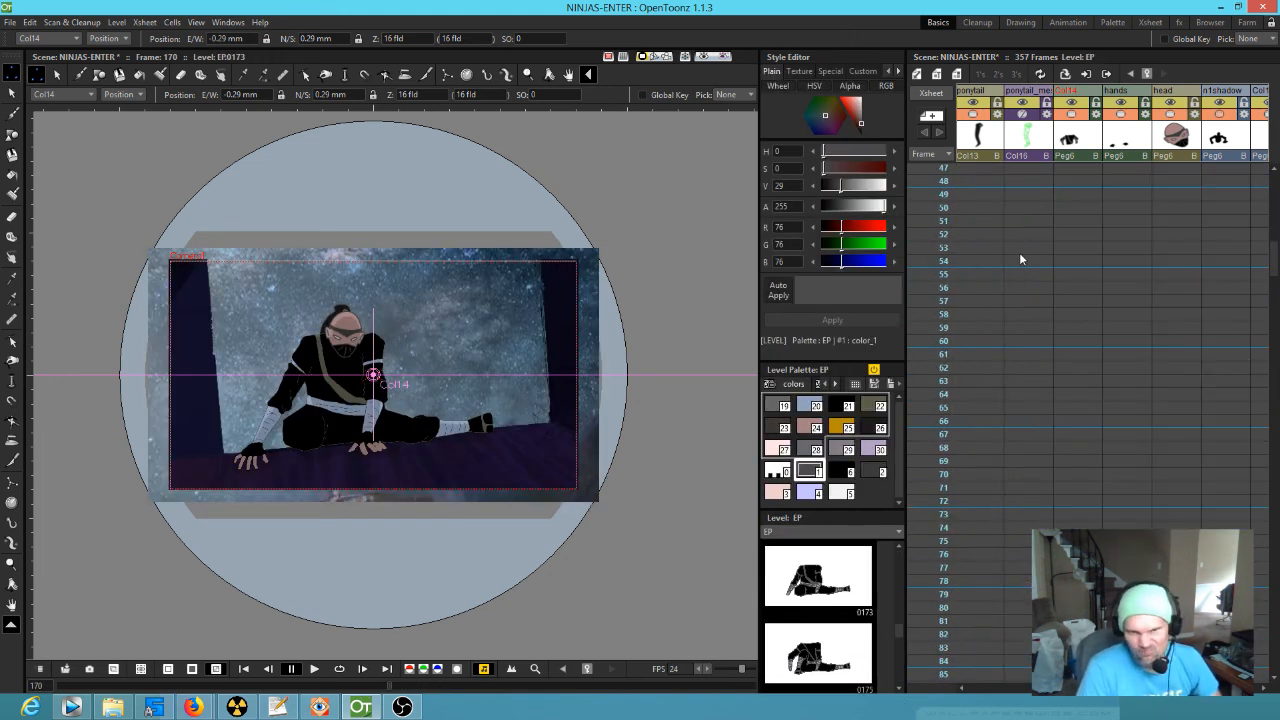
scroll(1020, 258, up, 6)
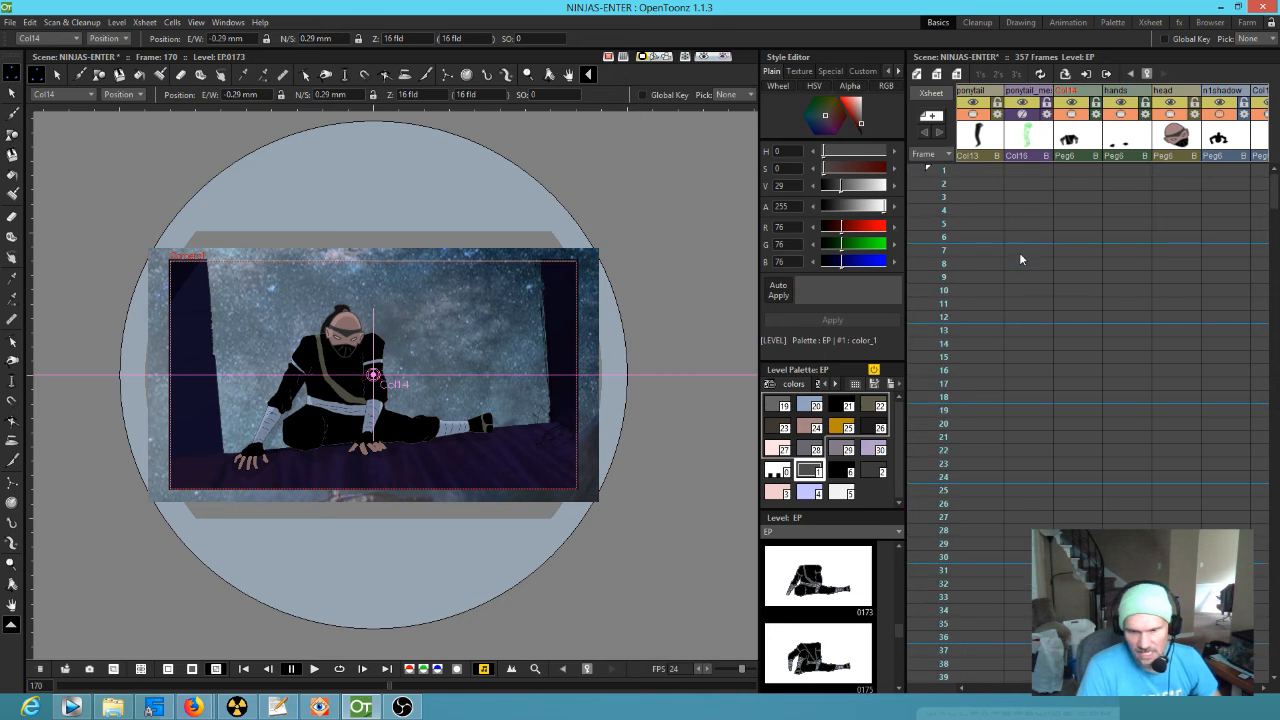
click(941, 176)
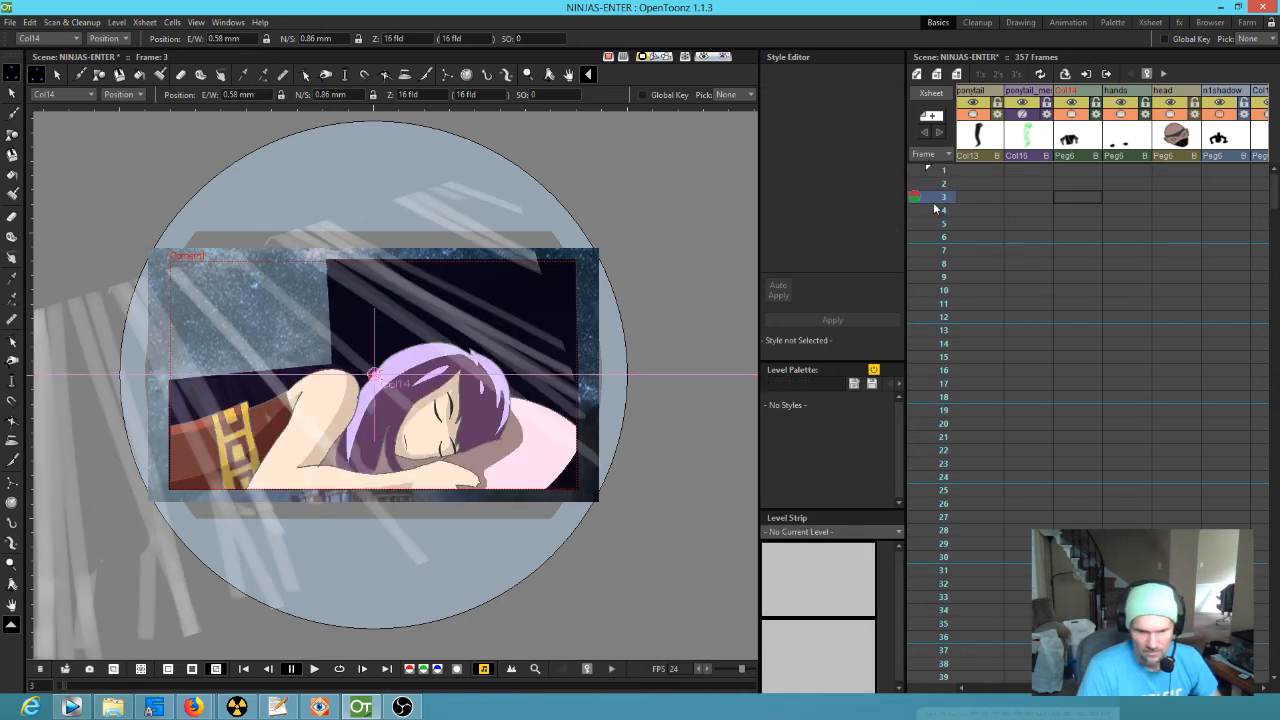
mouse_move(943, 173)
mouse_down()
mouse_move(933, 517)
mouse_move(971, 450)
mouse_move(930, 464)
mouse_move(955, 555)
mouse_move(944, 663)
mouse_move(942, 541)
mouse_move(931, 690)
mouse_move(935, 634)
mouse_move(926, 688)
mouse_move(913, 665)
mouse_move(910, 684)
mouse_move(894, 510)
mouse_move(911, 609)
mouse_up()
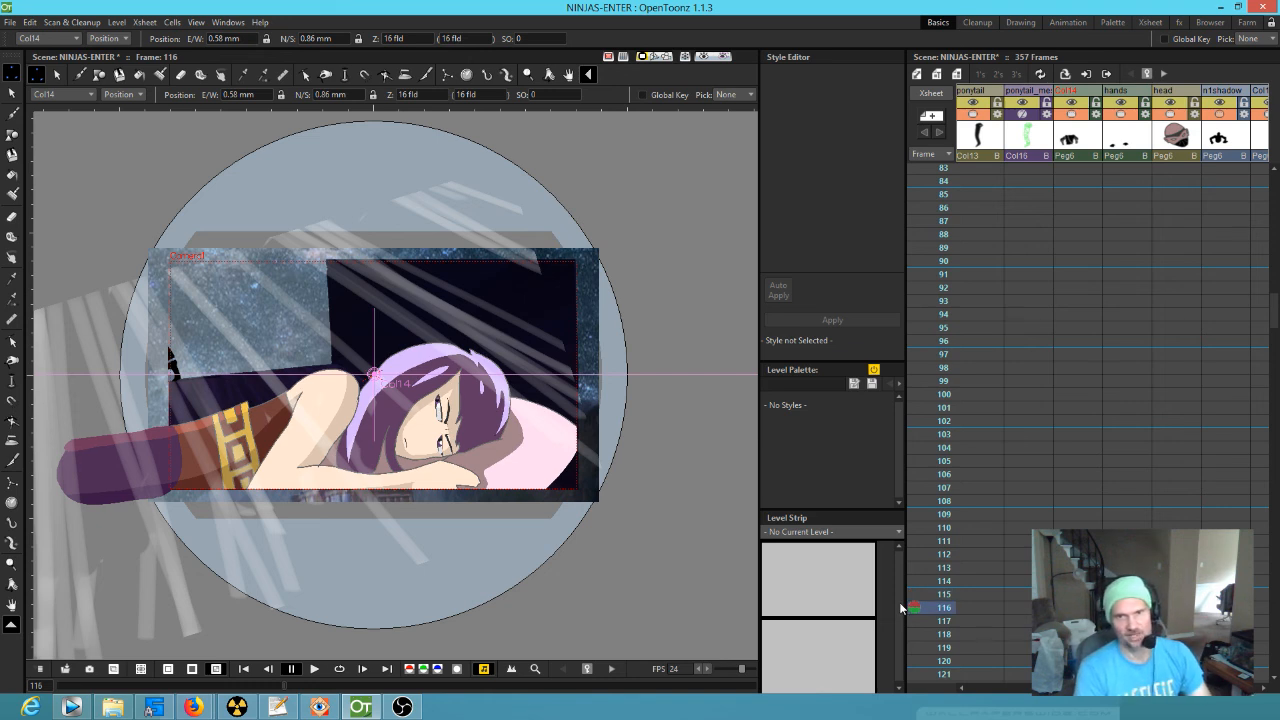
key(Up)
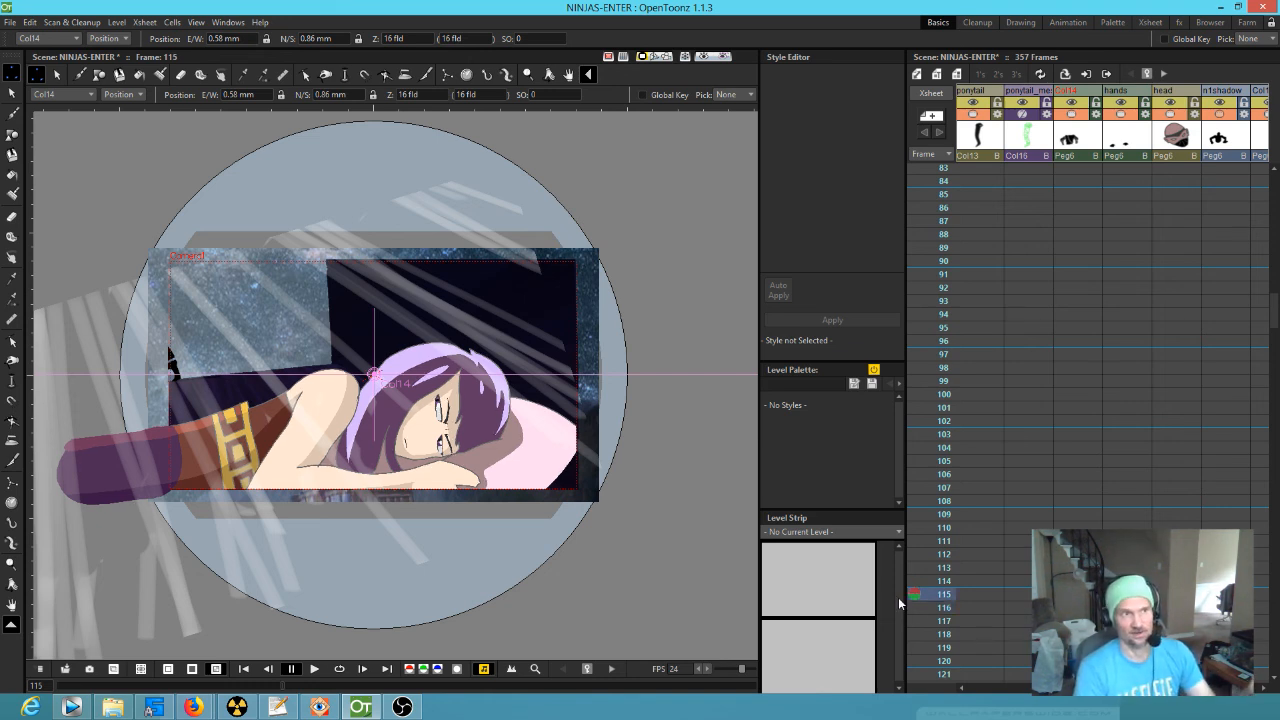
mouse_move(899, 597)
mouse_down()
mouse_move(909, 584)
mouse_move(911, 617)
mouse_move(926, 610)
mouse_move(937, 641)
mouse_up()
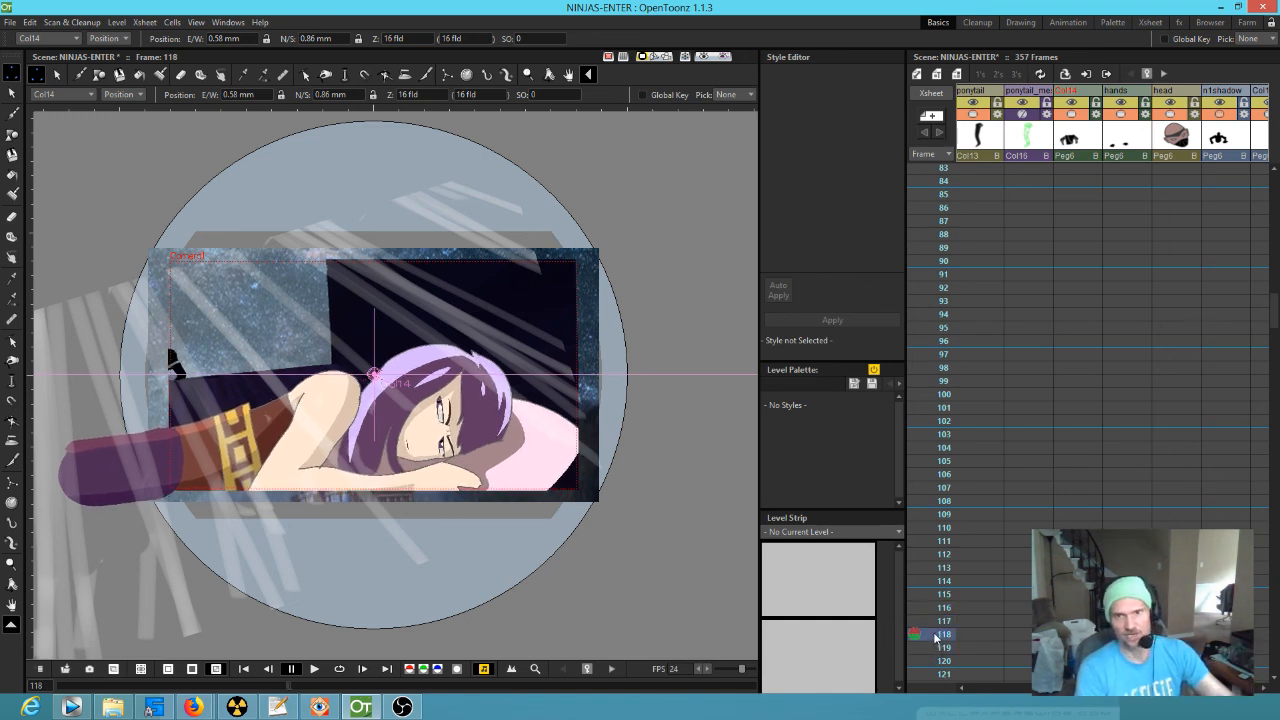
mouse_move(936, 634)
mouse_down()
mouse_move(945, 684)
mouse_move(953, 567)
mouse_move(940, 525)
mouse_move(934, 664)
mouse_move(936, 680)
mouse_move(938, 344)
mouse_move(929, 463)
mouse_move(940, 337)
mouse_move(922, 372)
mouse_move(1173, 362)
mouse_move(1155, 344)
mouse_move(1238, 355)
mouse_move(928, 338)
mouse_up()
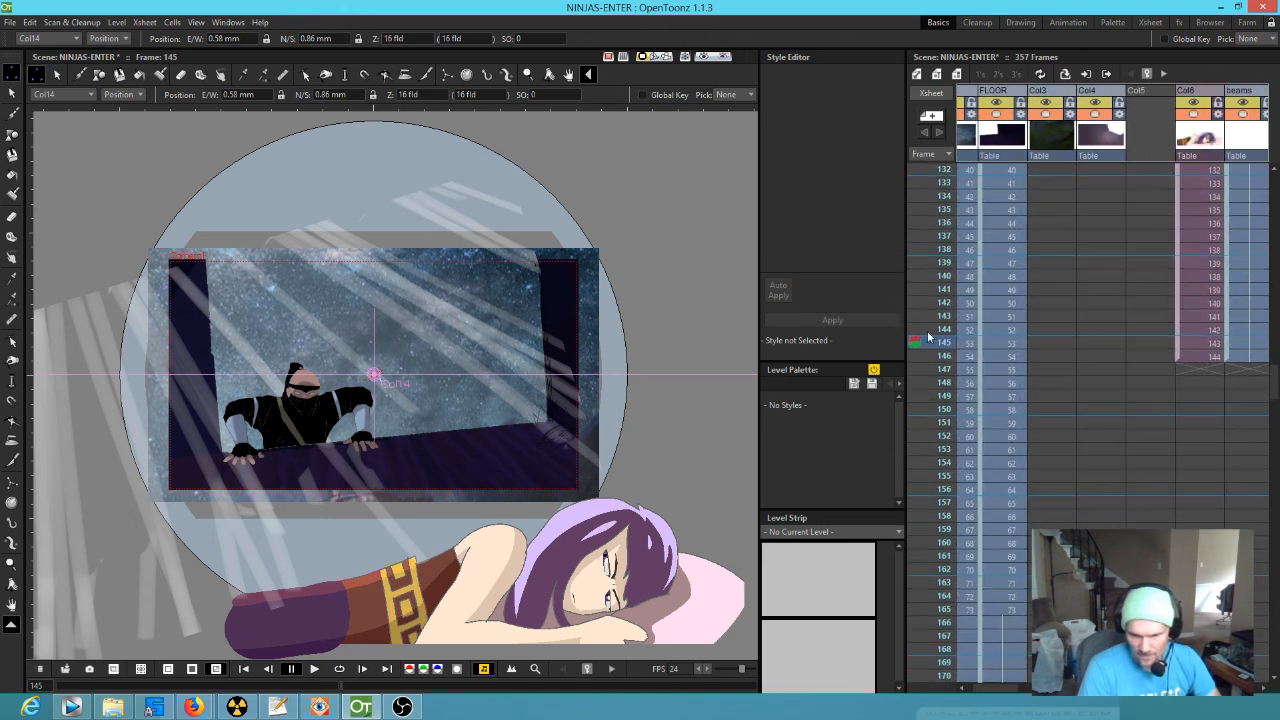
drag(924, 276, 926, 353)
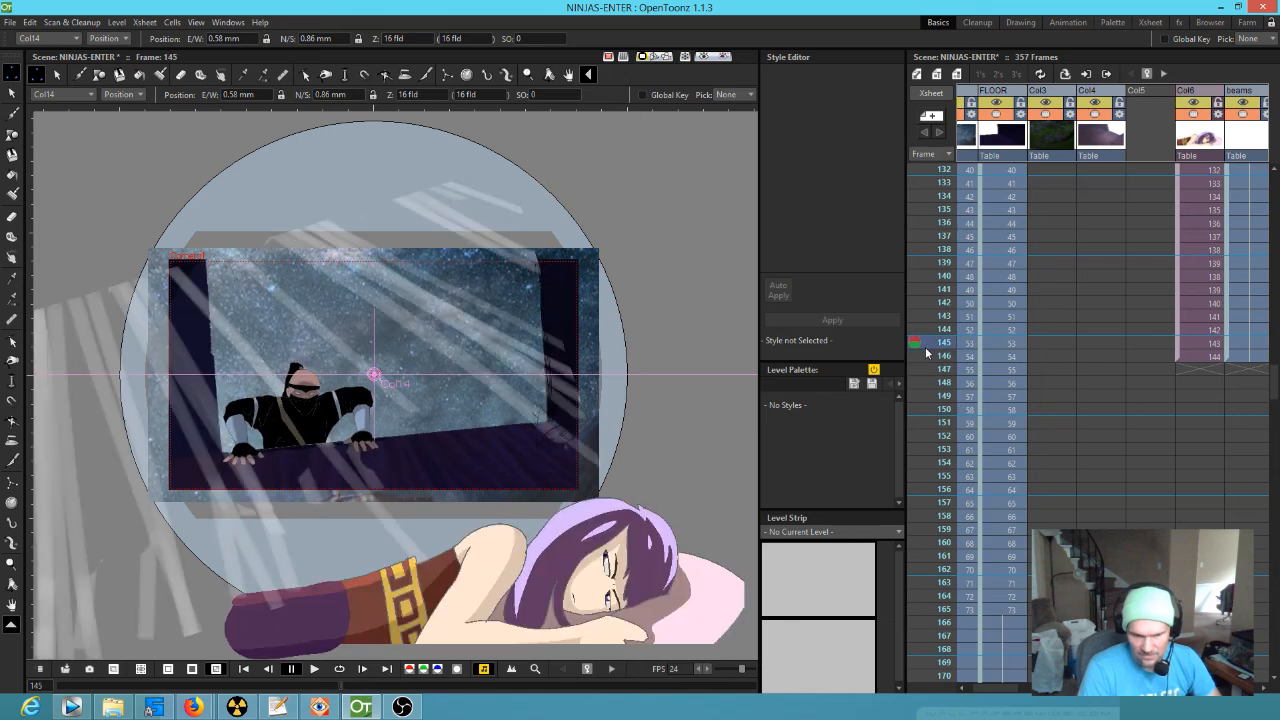
Step: Preview the rendered window shot at frame 146 and toggle the preview visibility of the sleeping girl's column
click(705, 57)
mouse_move(944, 348)
mouse_down()
mouse_move(946, 372)
mouse_move(949, 362)
mouse_up()
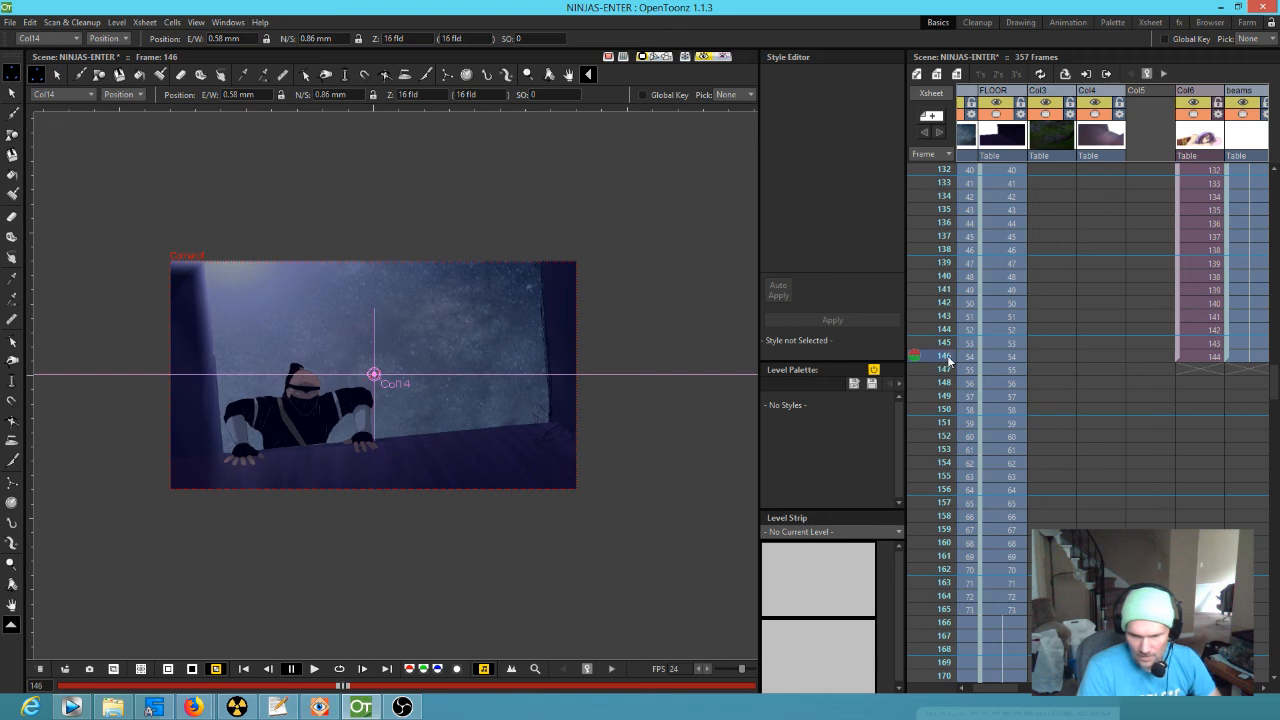
click(1197, 104)
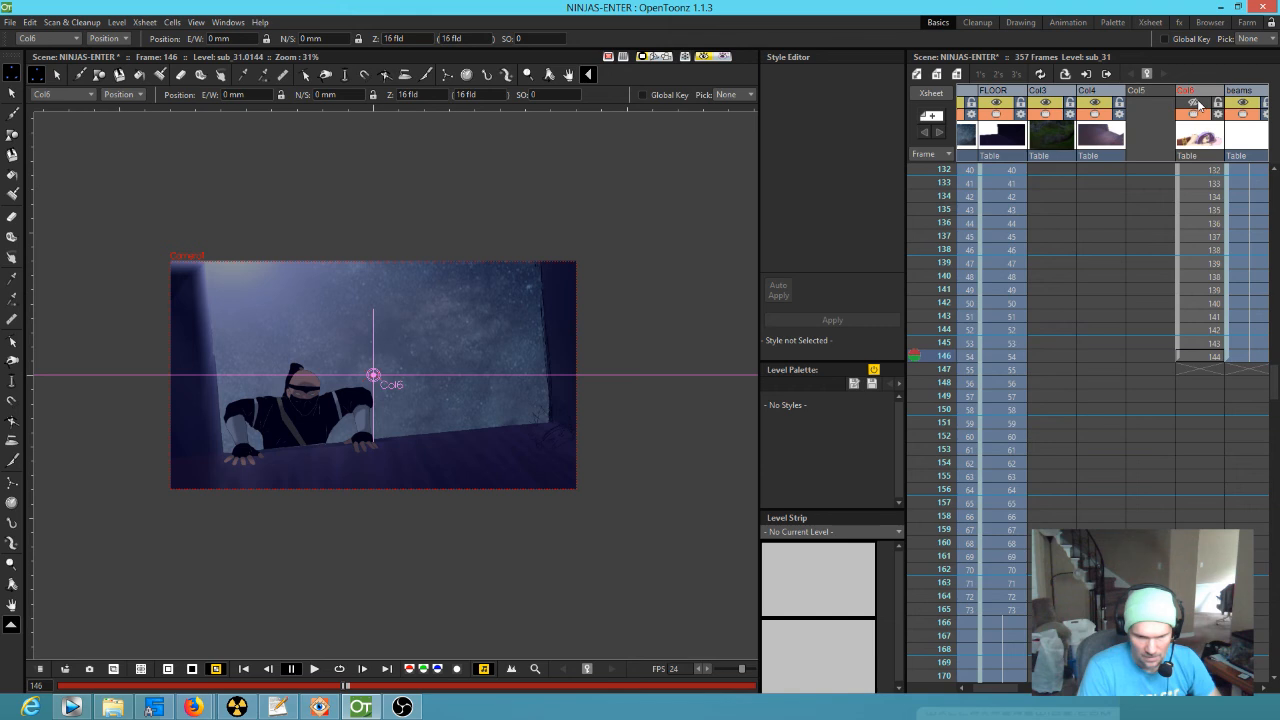
scroll(1240, 175, right, 2)
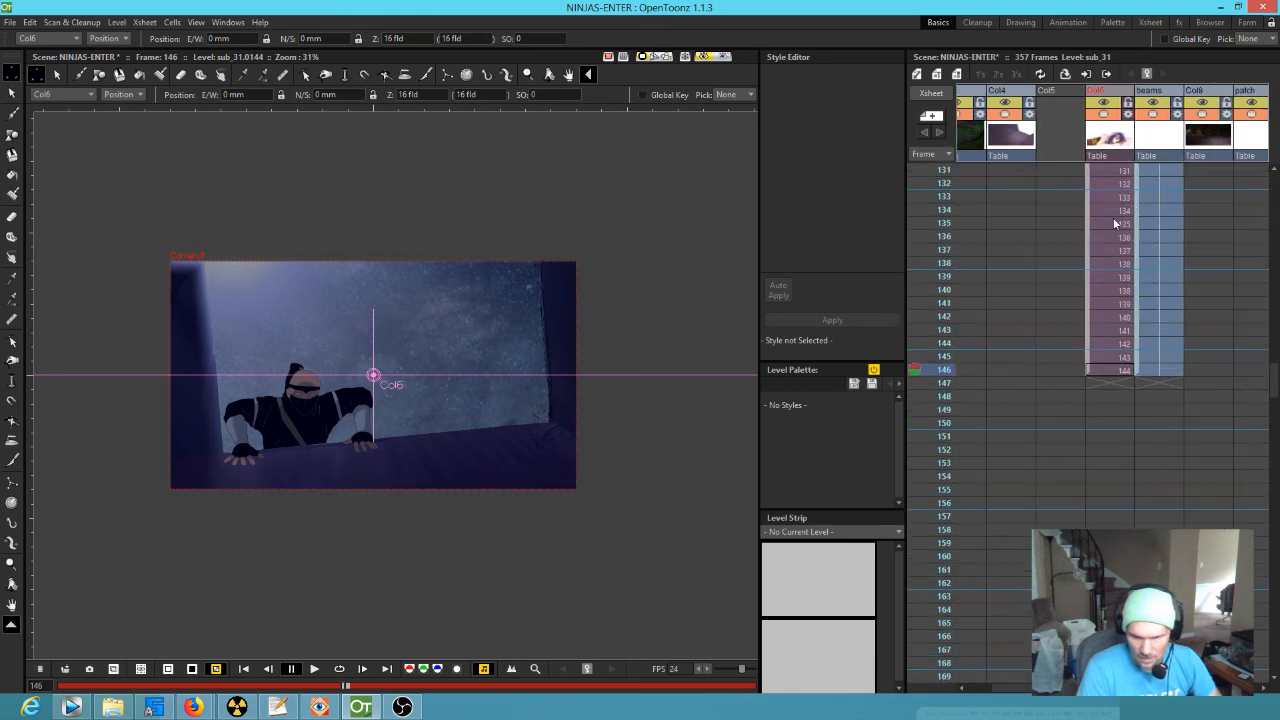
Step: Extend the beams column's exposure from frame 146 past frame 157, and preview the result by scrubbing to frame 162
click(1150, 374)
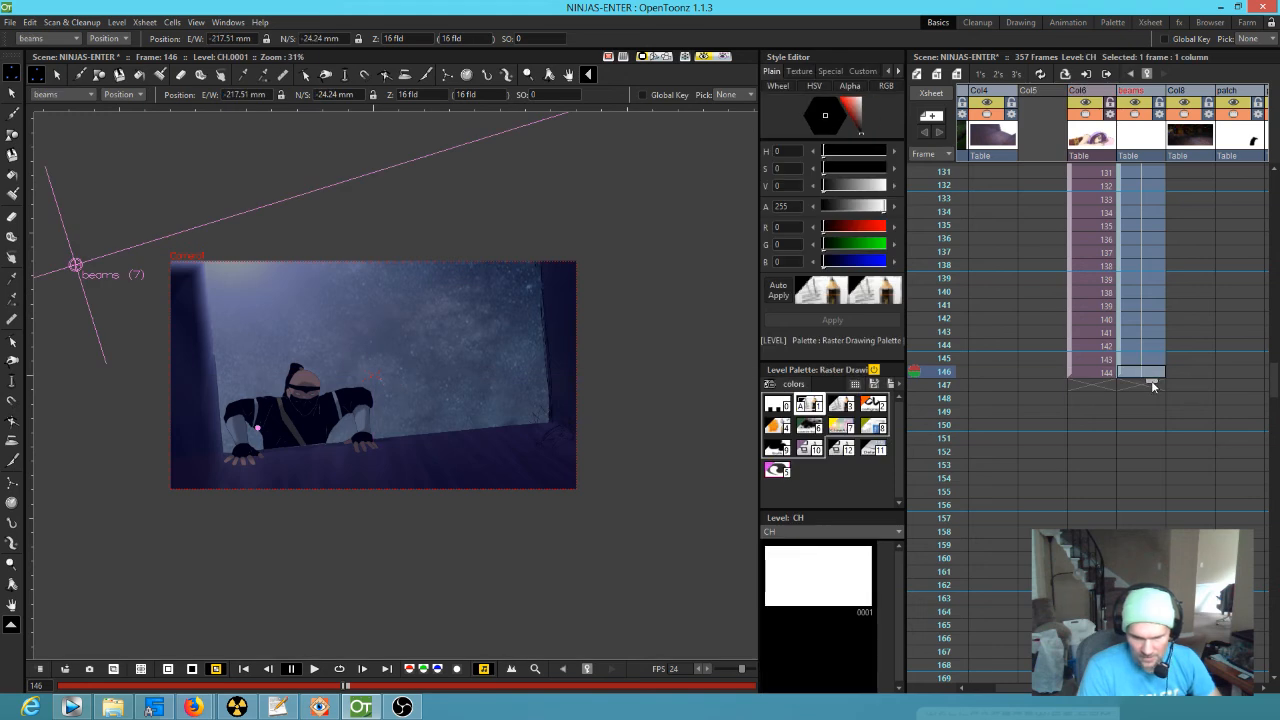
mouse_move(948, 360)
mouse_down()
mouse_move(932, 480)
mouse_move(920, 440)
mouse_move(899, 537)
mouse_up()
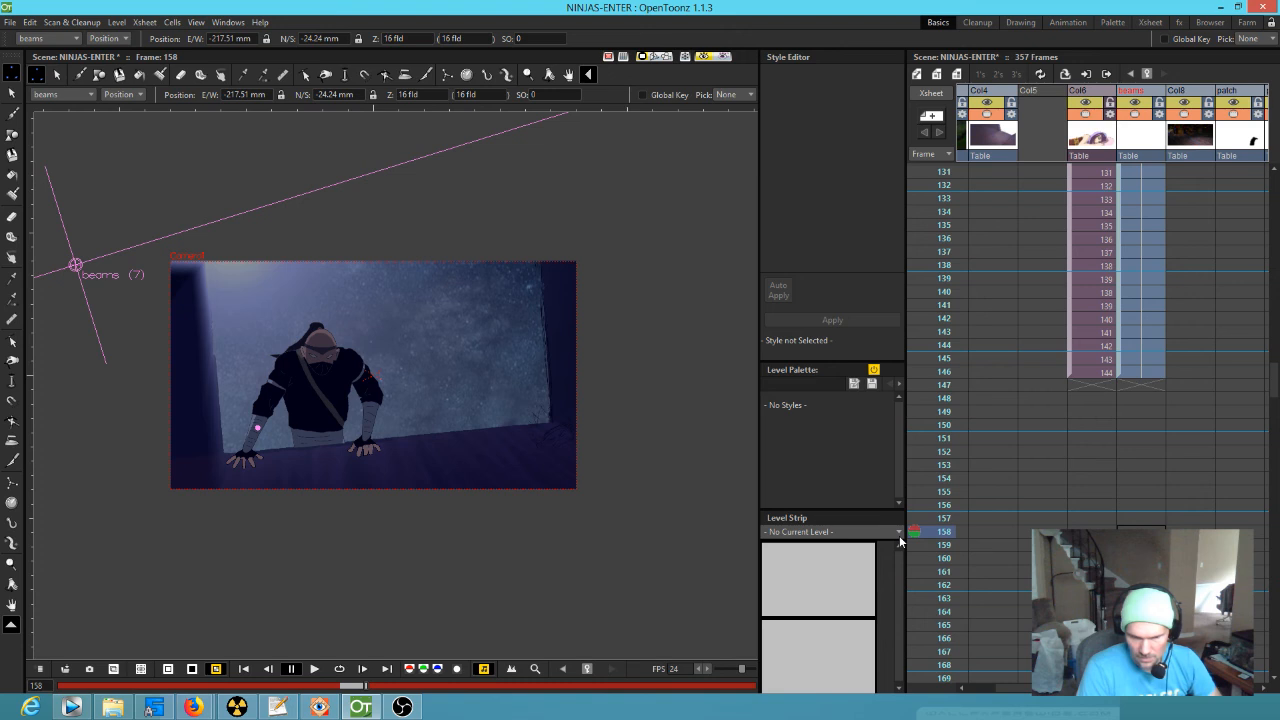
click(1153, 378)
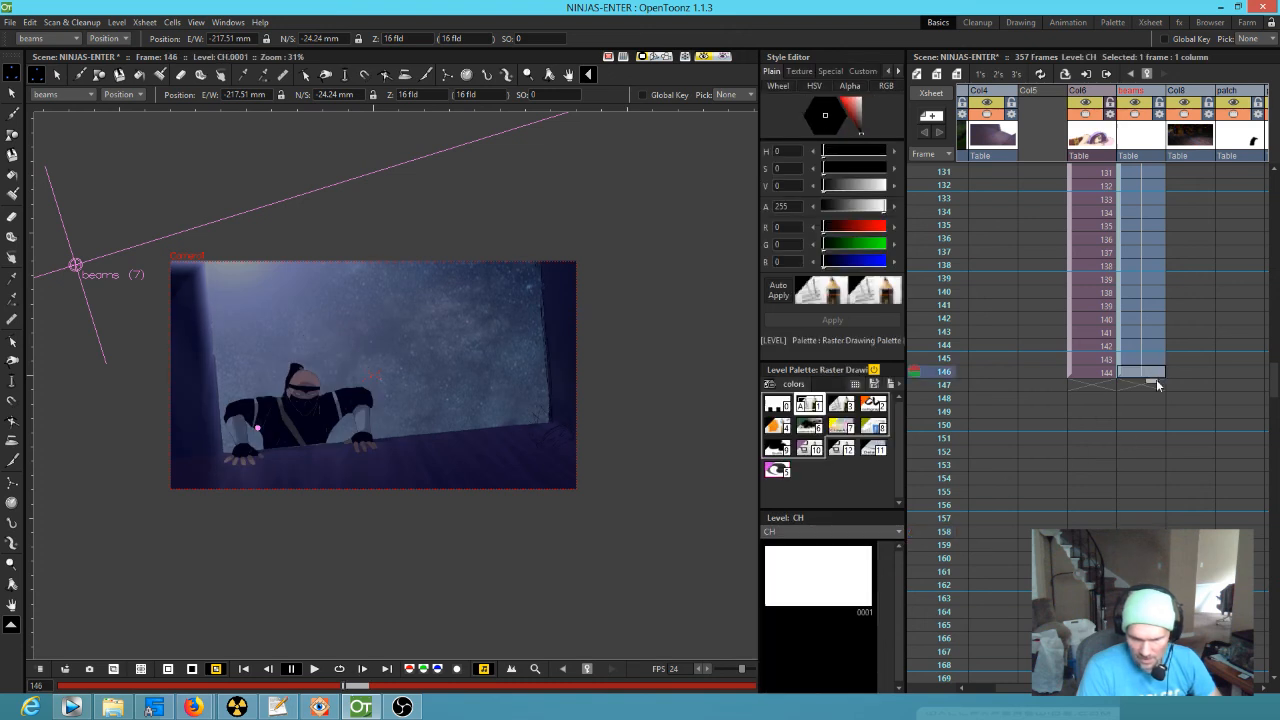
drag(1154, 384, 1152, 527)
drag(955, 400, 910, 595)
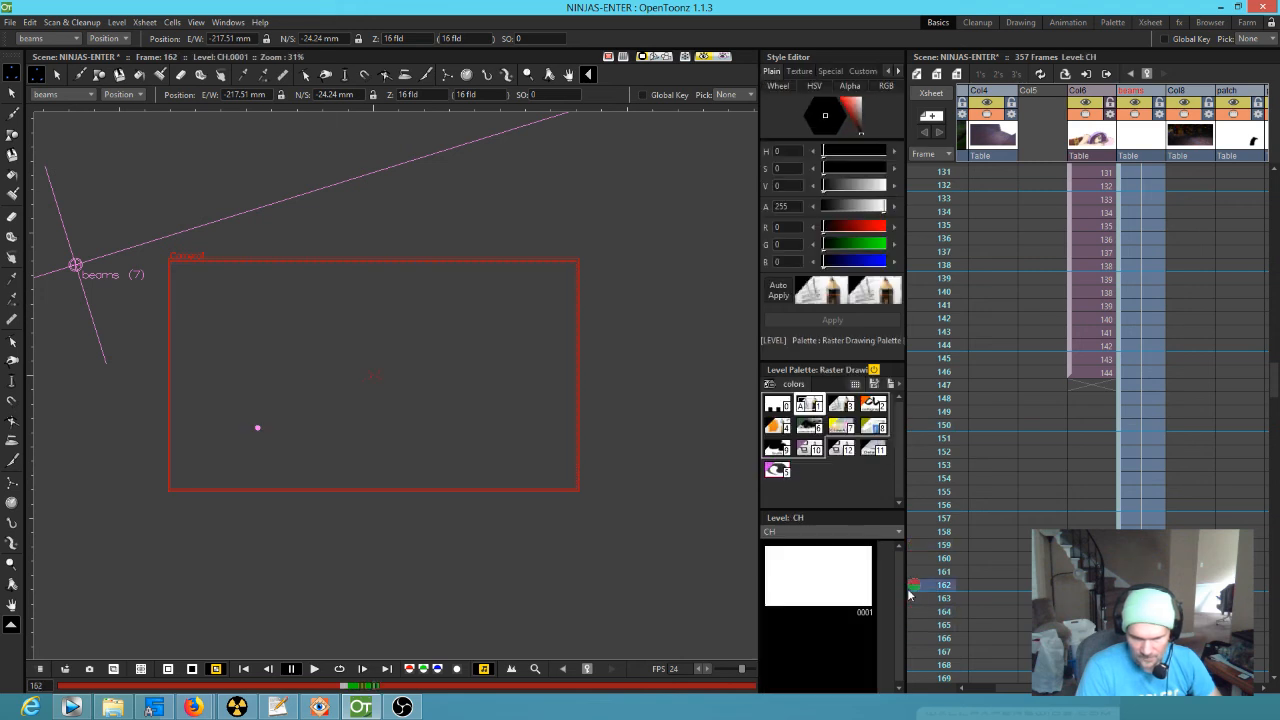
Step: Extend the beams column's exposure from frame 163 to frame 180, matching the end of the ponytail column
scroll(1258, 519, down, 5)
scroll(1258, 519, right, 2)
click(1067, 336)
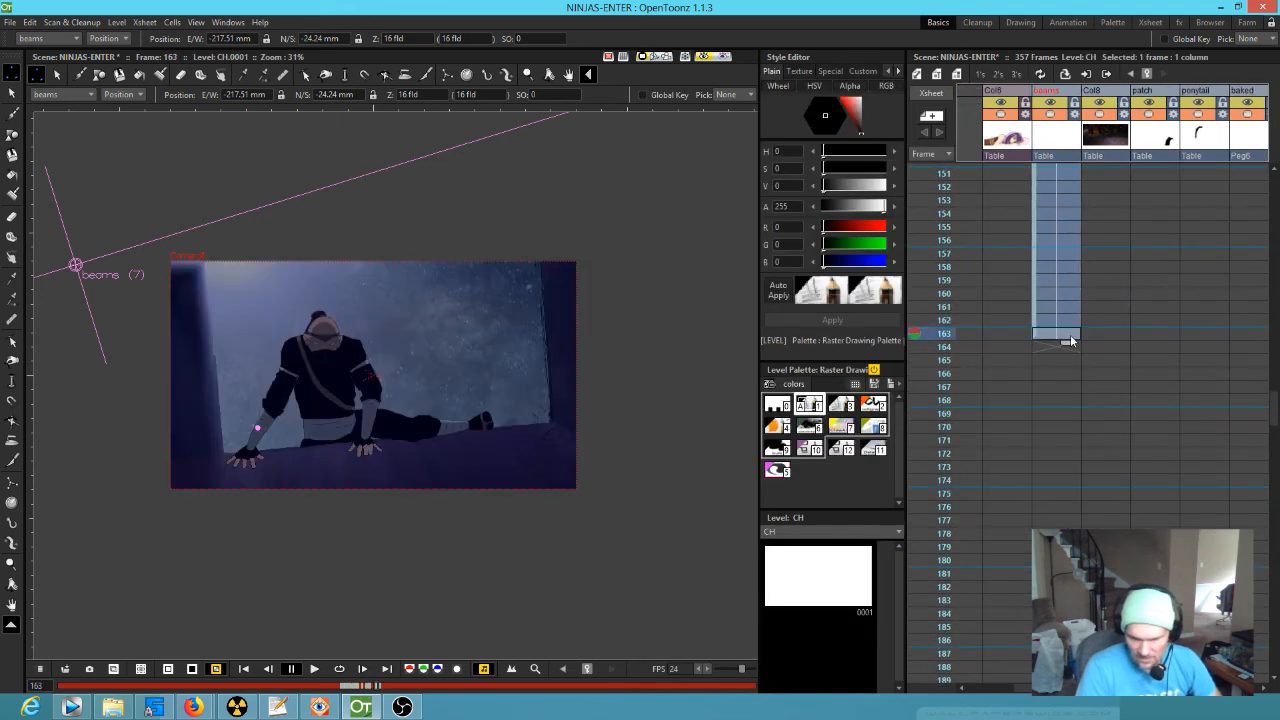
drag(1068, 344, 1066, 540)
scroll(1110, 400, right, 3)
scroll(1110, 400, down, 1)
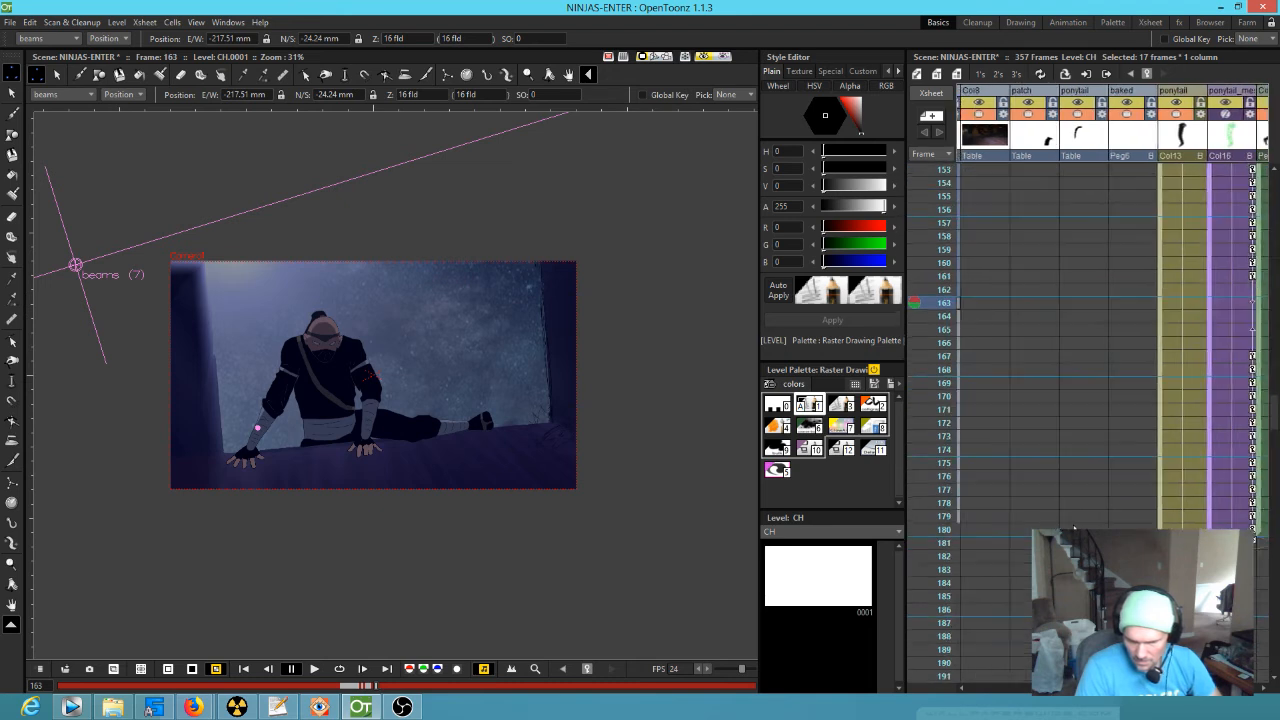
Step: Switch off the rendered preview, lock the beams column, and try to select artwork in the window shot
scroll(1110, 400, left, 1)
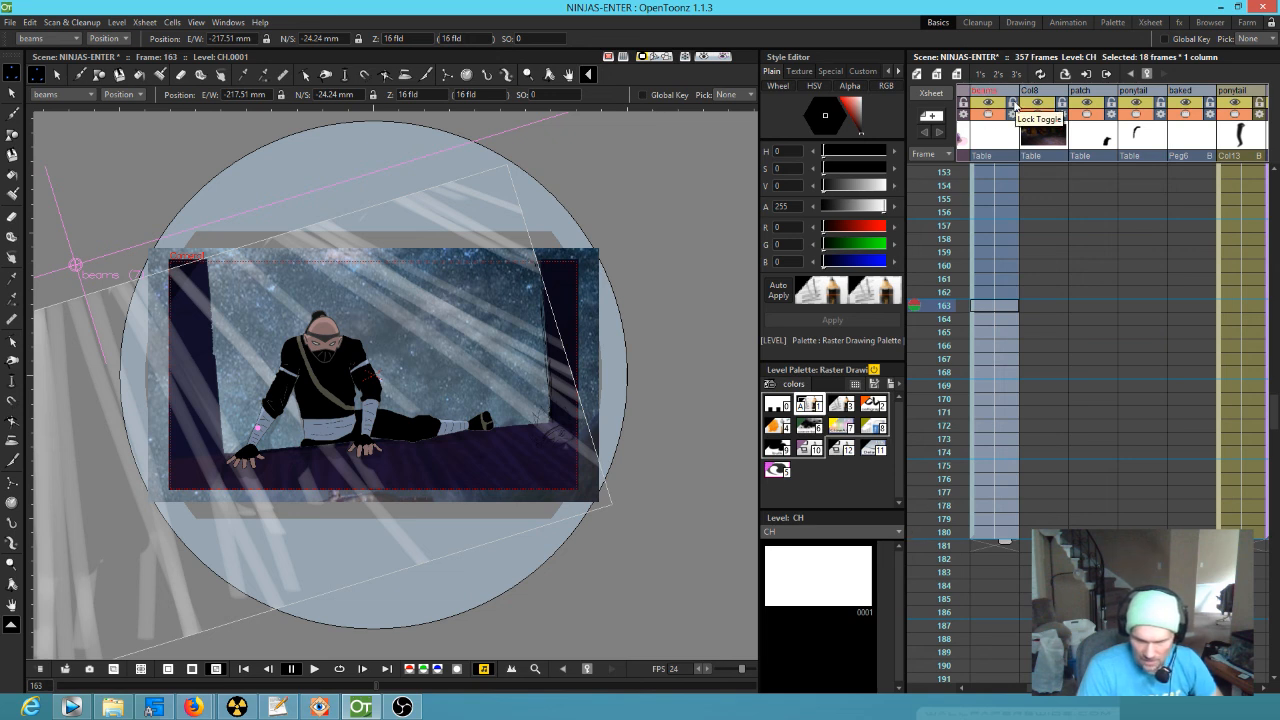
scroll(1030, 330, left, 3)
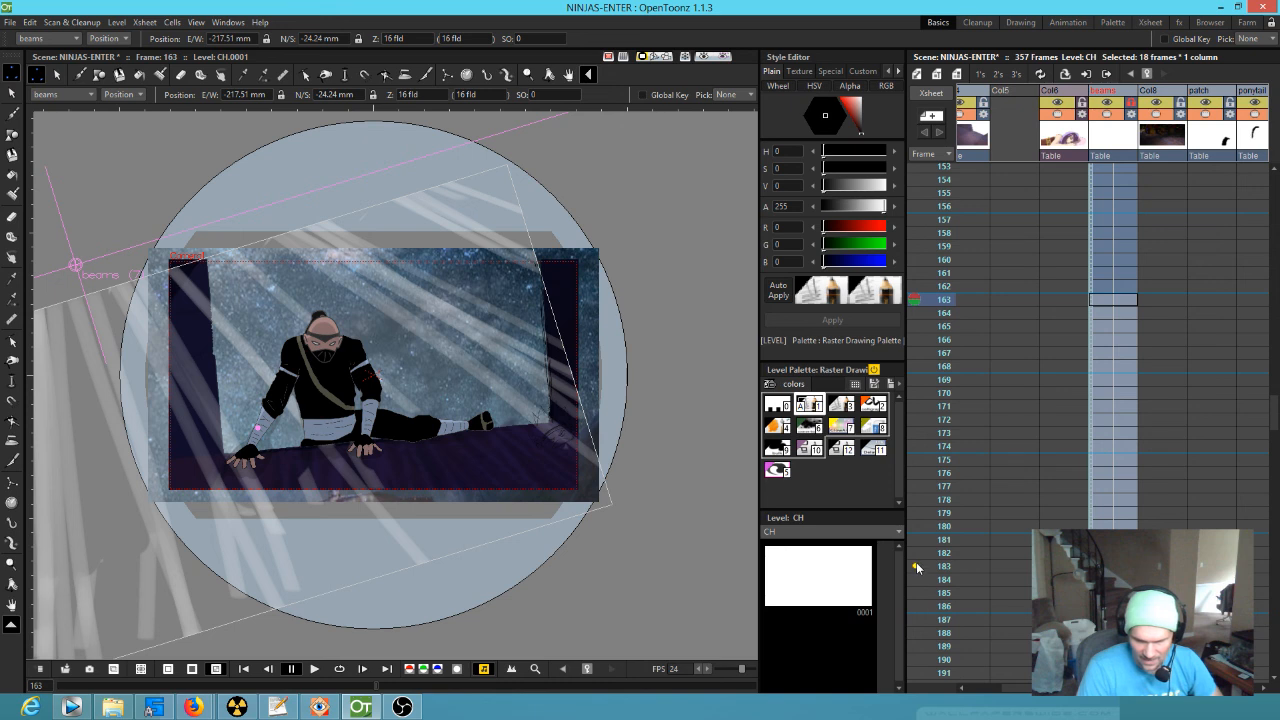
click(438, 307)
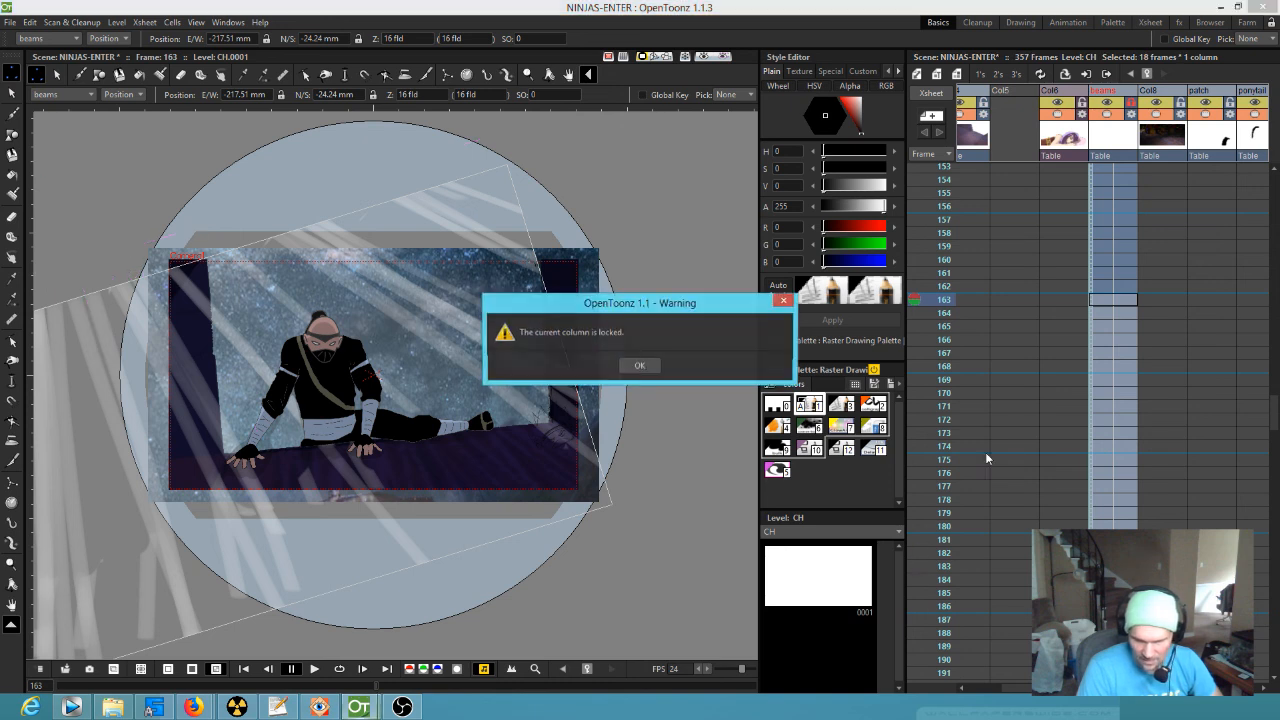
Step: Dismiss the warning, then check the rendered preview of the window shot at frames 147 and 145 and switch it off
click(643, 364)
mouse_move(937, 508)
mouse_down()
mouse_move(940, 518)
mouse_move(920, 338)
mouse_move(903, 586)
mouse_move(890, 299)
mouse_move(863, 134)
mouse_move(902, 374)
mouse_up()
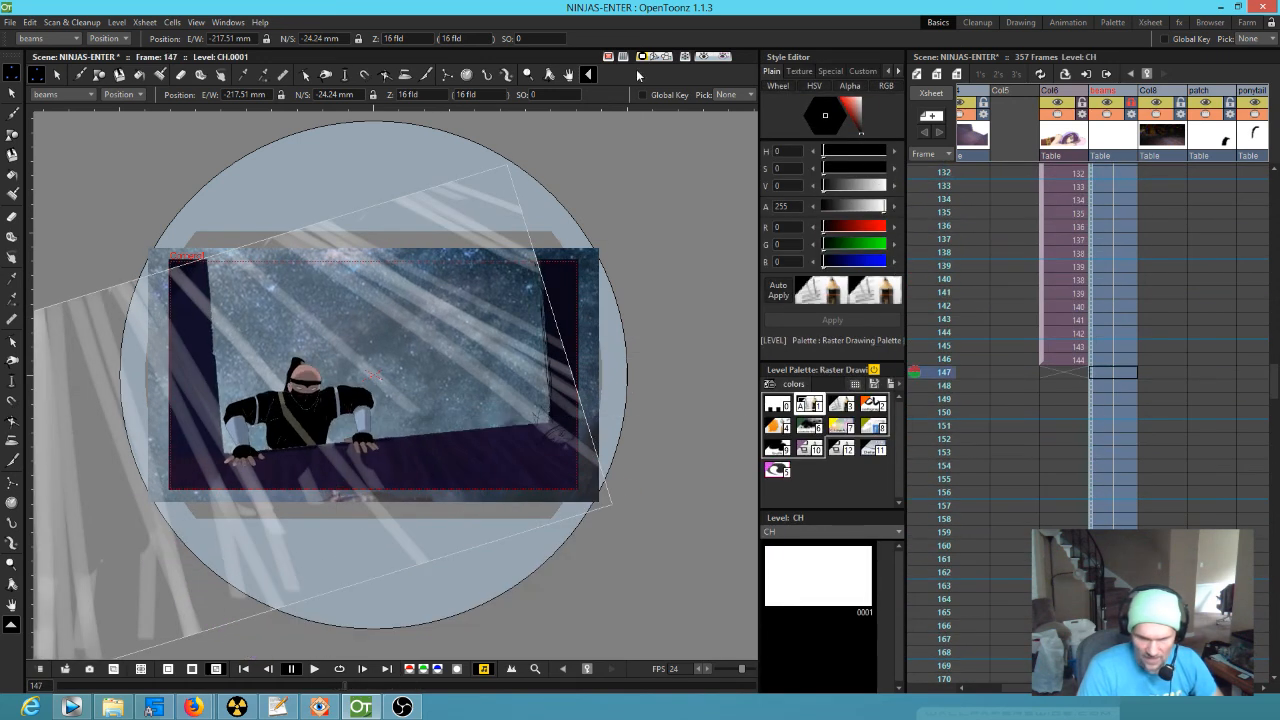
click(704, 57)
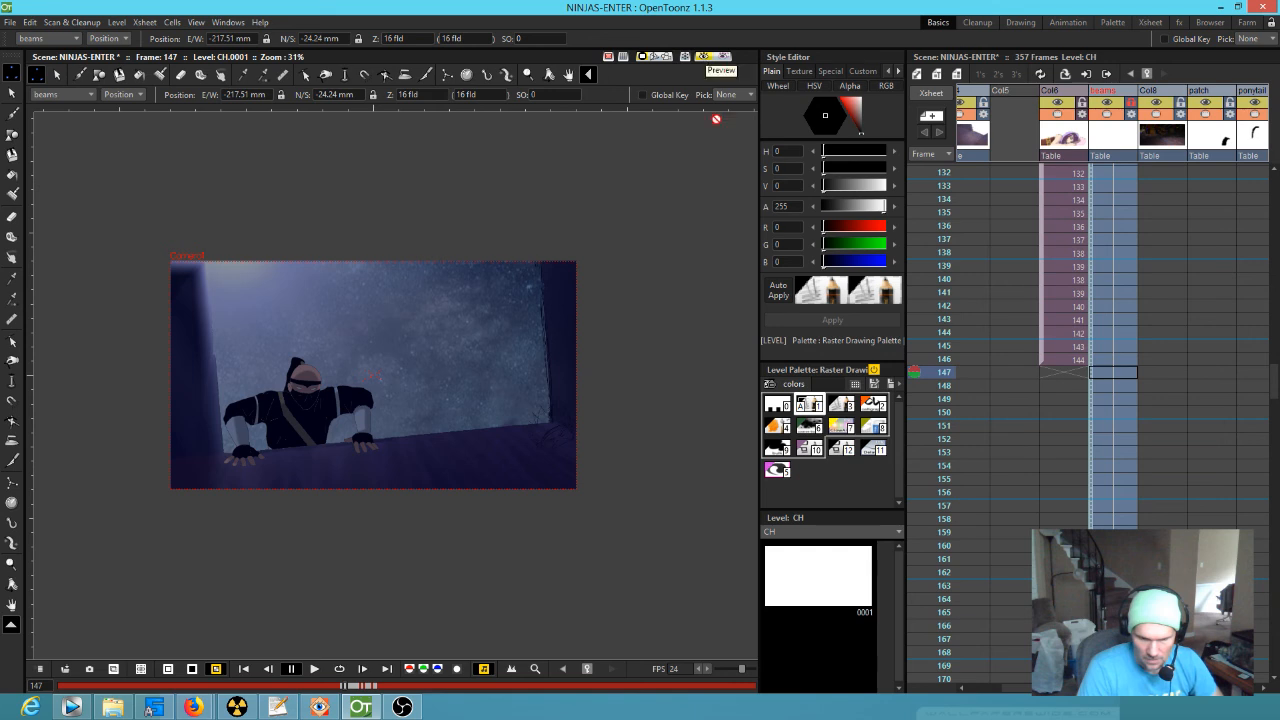
drag(948, 265, 922, 345)
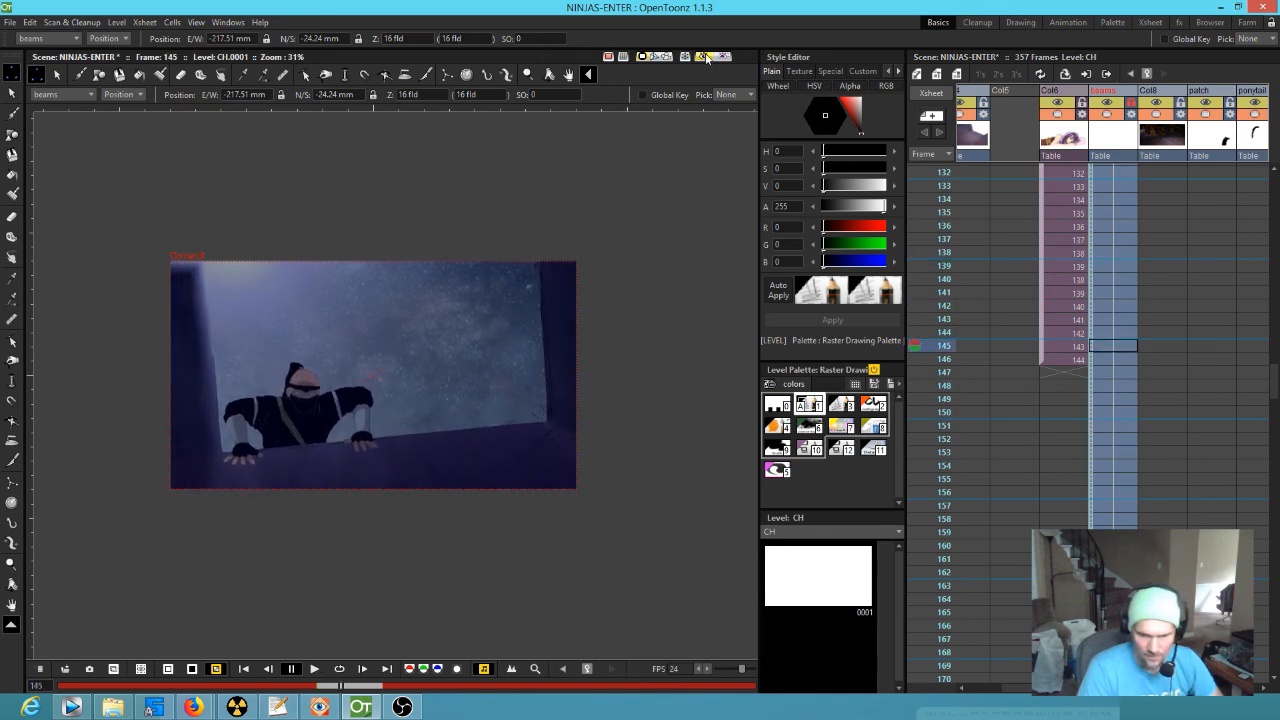
click(706, 57)
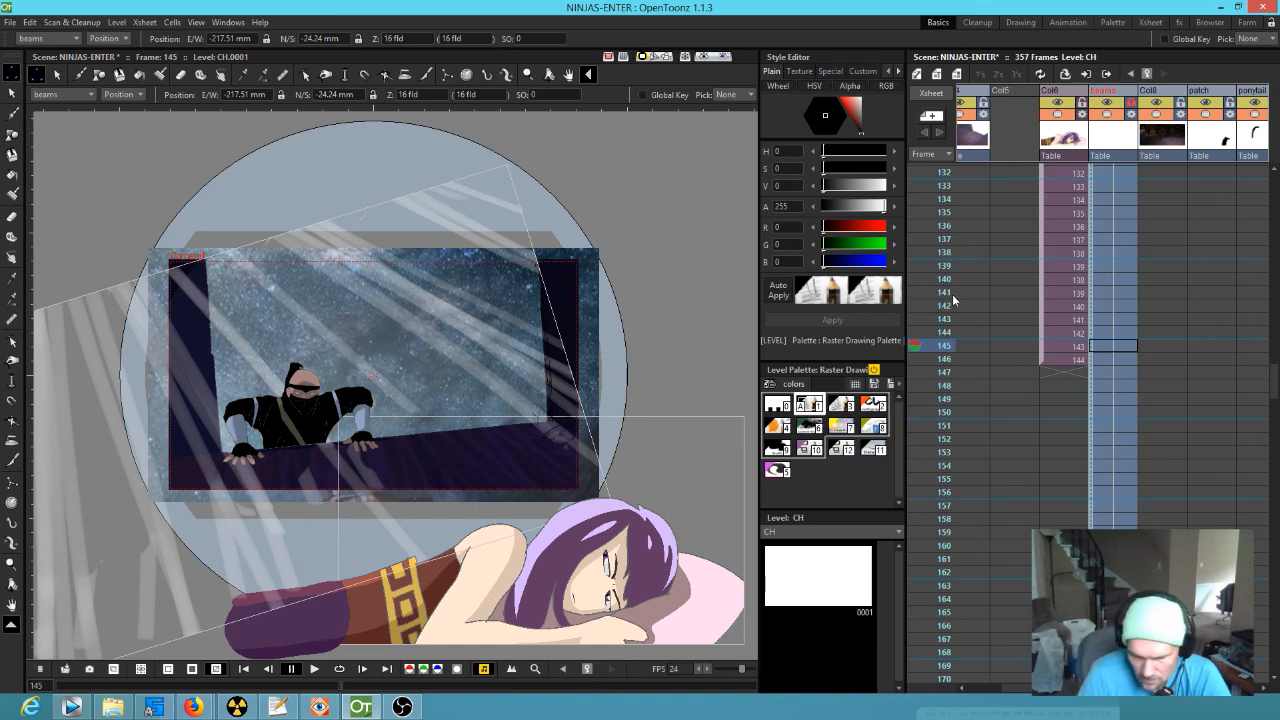
Step: Review the ninja's window entrance by scrubbing from frame 145 through to frame 179
scroll(657, 437, down, 3)
scroll(651, 443, up, 1)
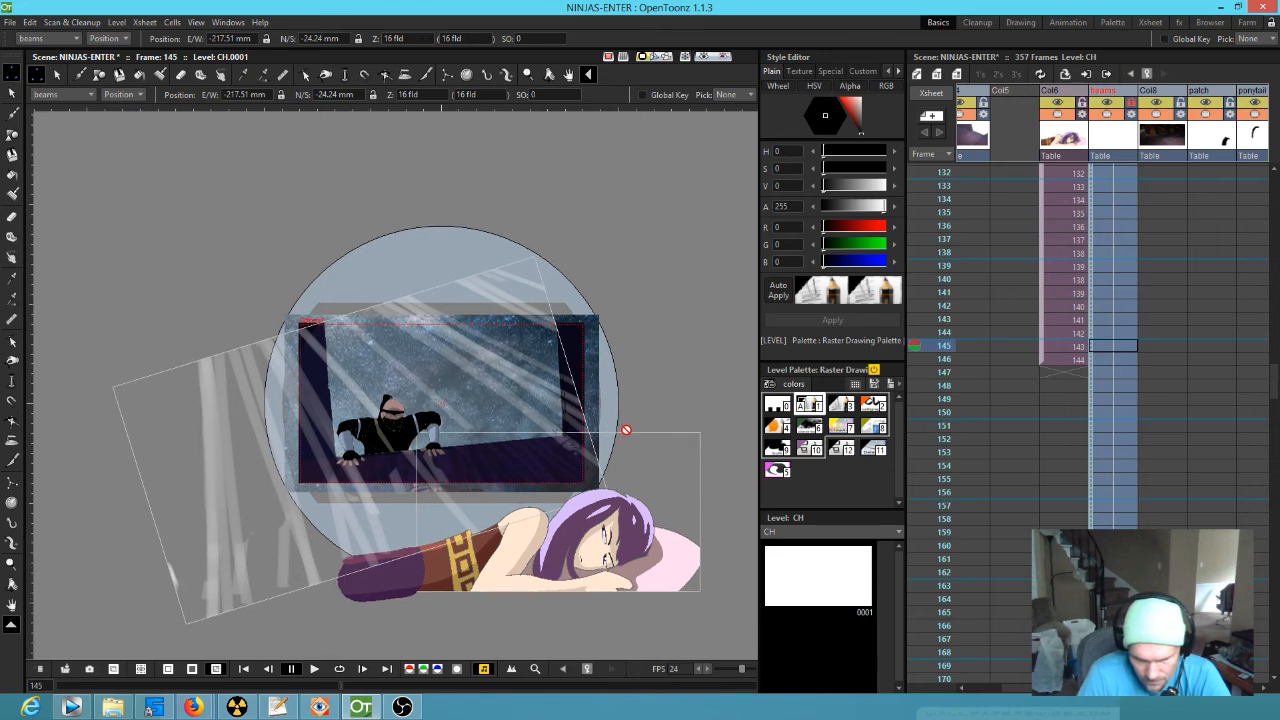
scroll(1041, 399, right, 5)
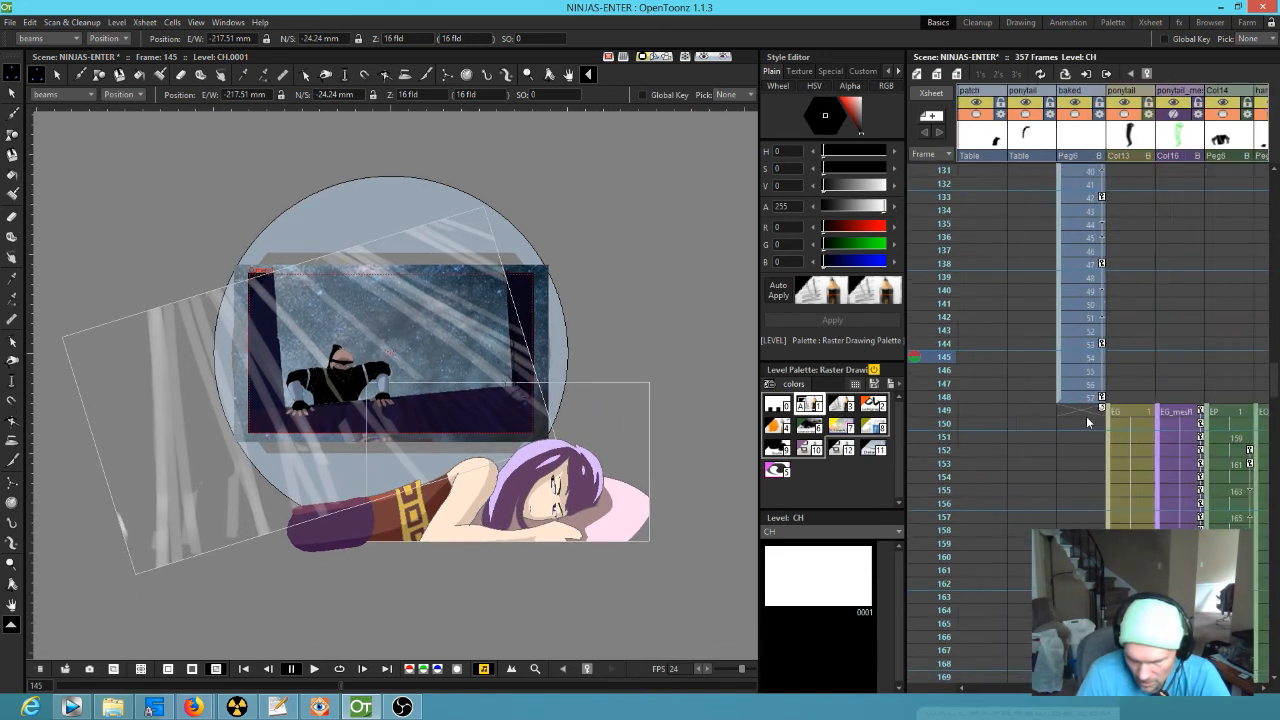
click(940, 364)
mouse_move(940, 364)
mouse_down()
mouse_move(942, 418)
mouse_move(945, 310)
mouse_move(971, 421)
mouse_move(961, 316)
mouse_move(960, 372)
mouse_up()
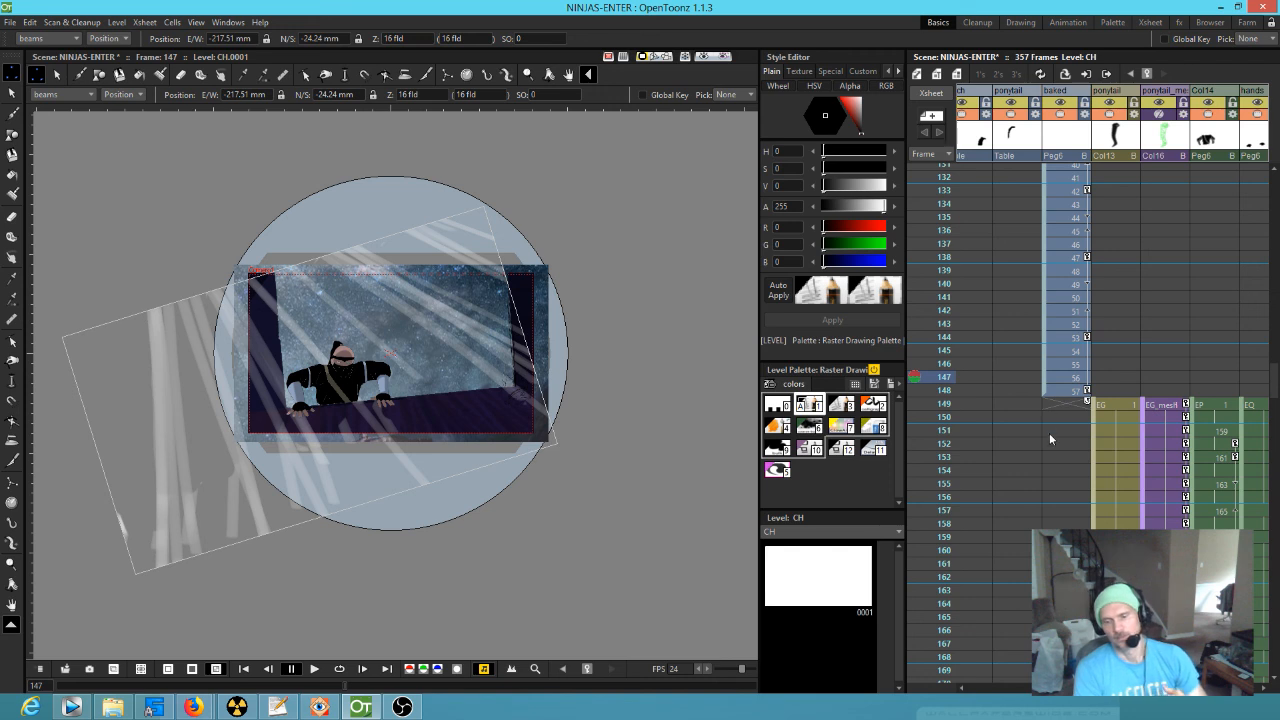
click(953, 404)
mouse_move(953, 549)
mouse_down()
mouse_move(975, 614)
mouse_move(951, 273)
mouse_move(955, 305)
mouse_move(961, 243)
mouse_move(955, 284)
mouse_move(959, 264)
mouse_up()
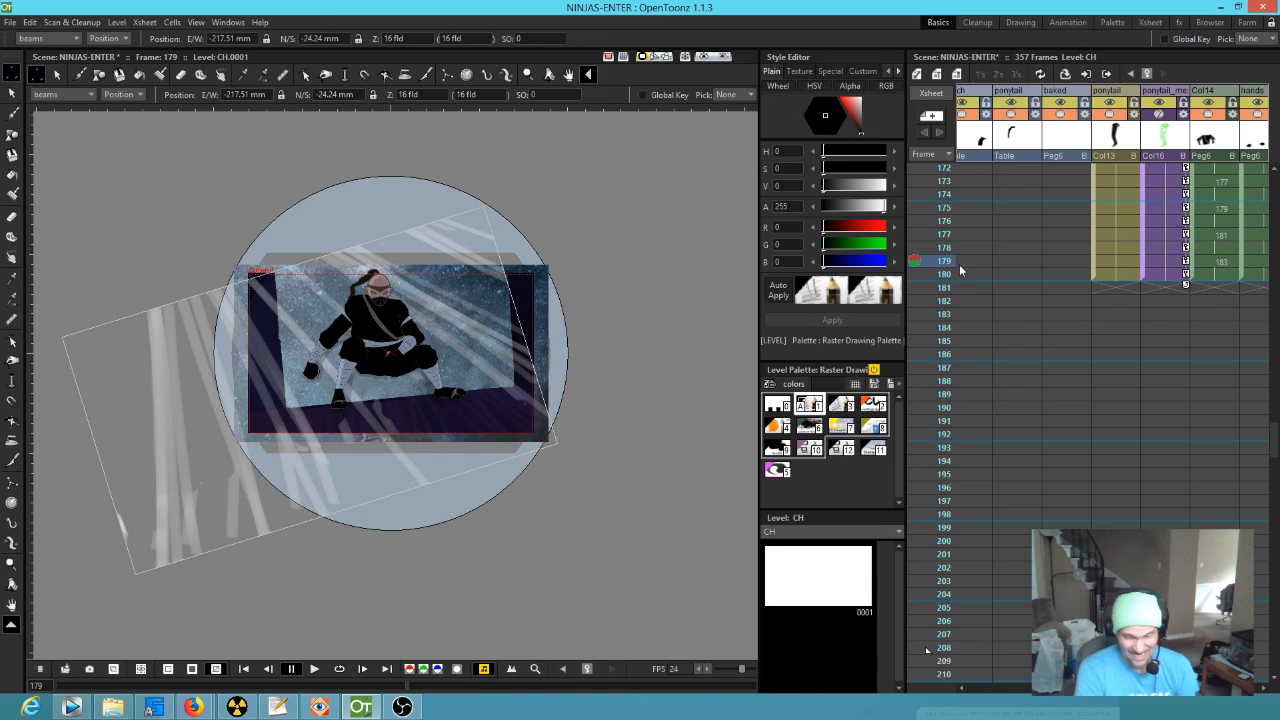
Step: Examine the ninja's crouch around the cut at frame 181, then return to frame 167
scroll(510, 370, up, 2)
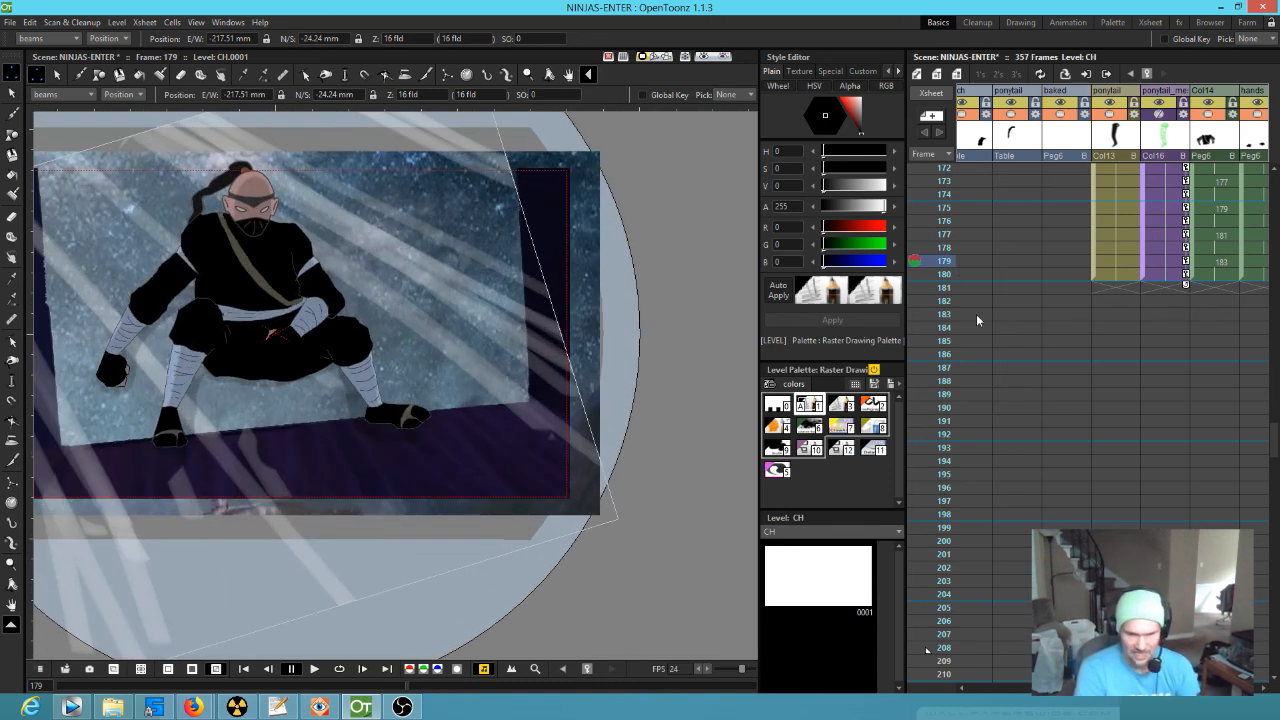
drag(945, 270, 944, 287)
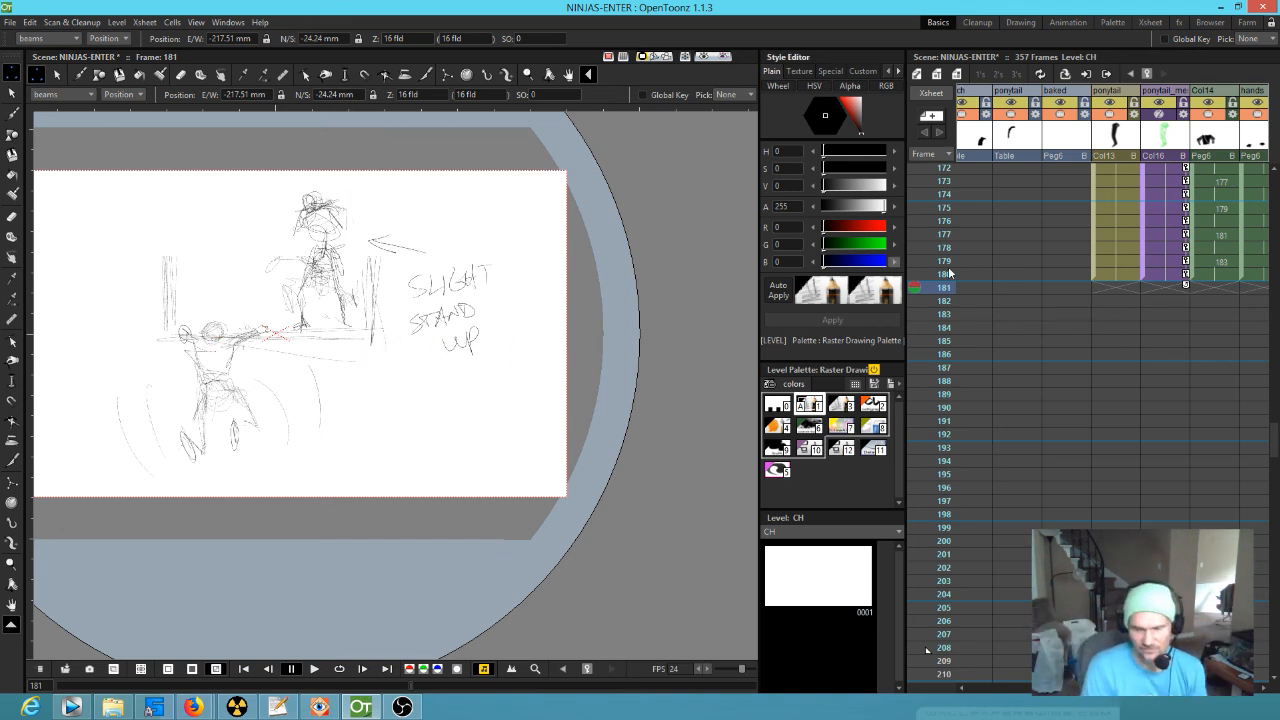
drag(944, 287, 940, 194)
drag(946, 275, 944, 220)
scroll(932, 262, up, 6)
drag(944, 341, 963, 424)
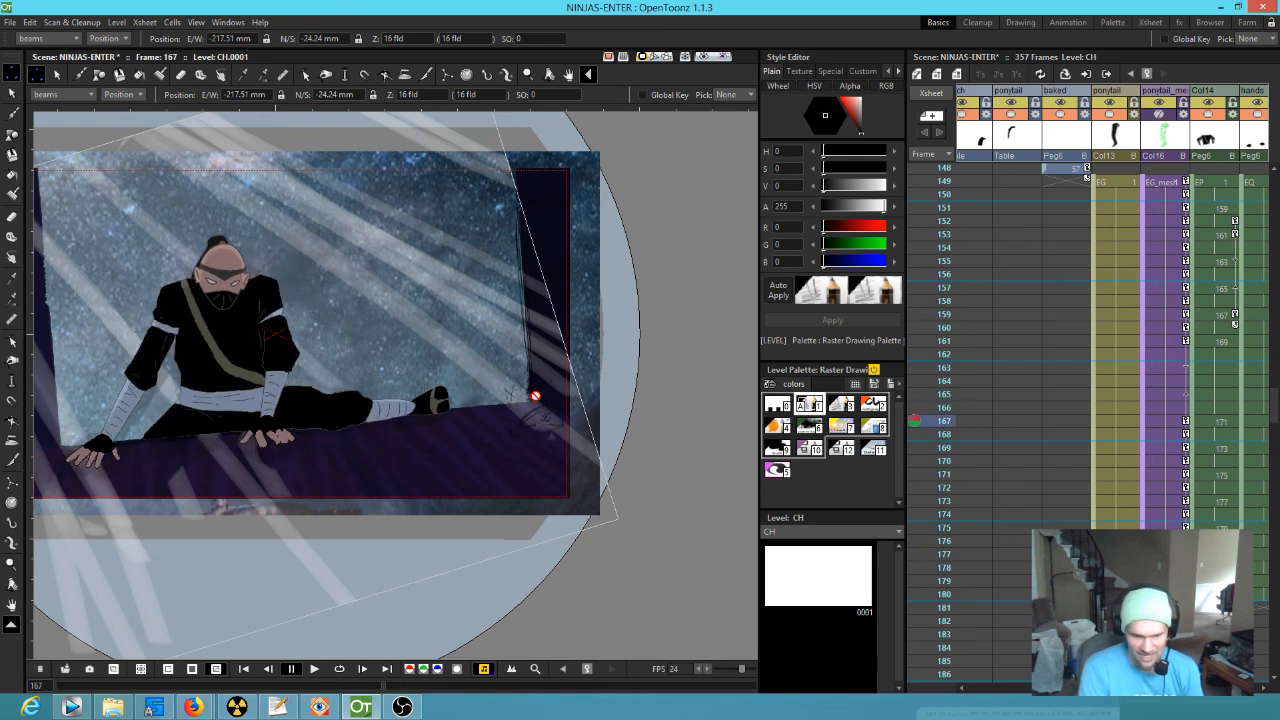
Step: Check whether Col19 holds the rough sketch at the window corner by toggling the column's visibility
scroll(525, 391, up, 3)
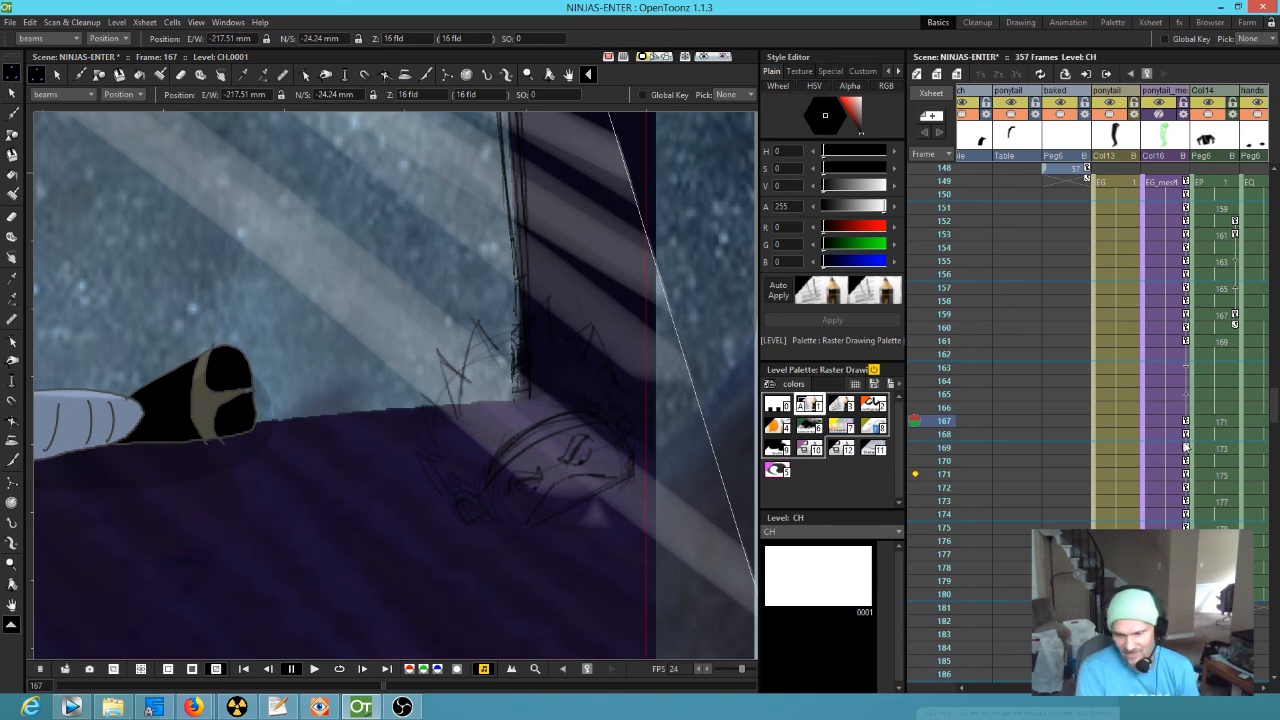
scroll(1148, 431, right, 5)
scroll(1051, 478, right, 2)
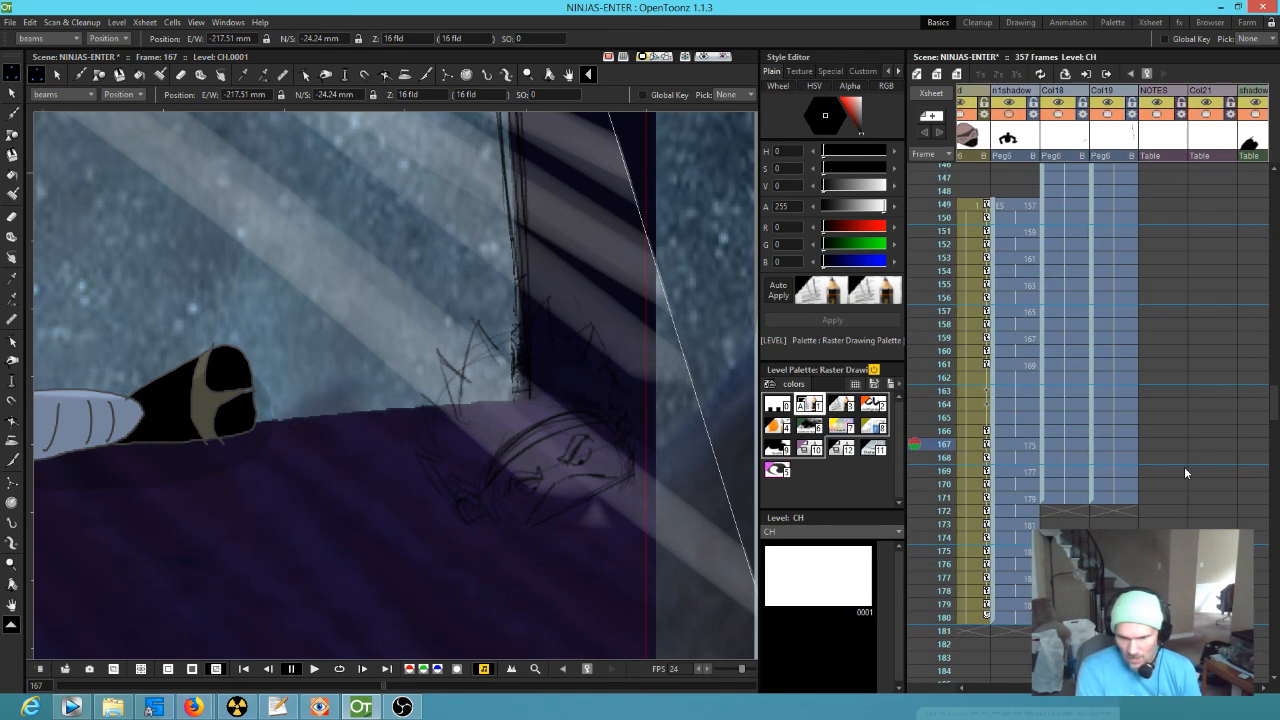
click(1109, 117)
click(1109, 117)
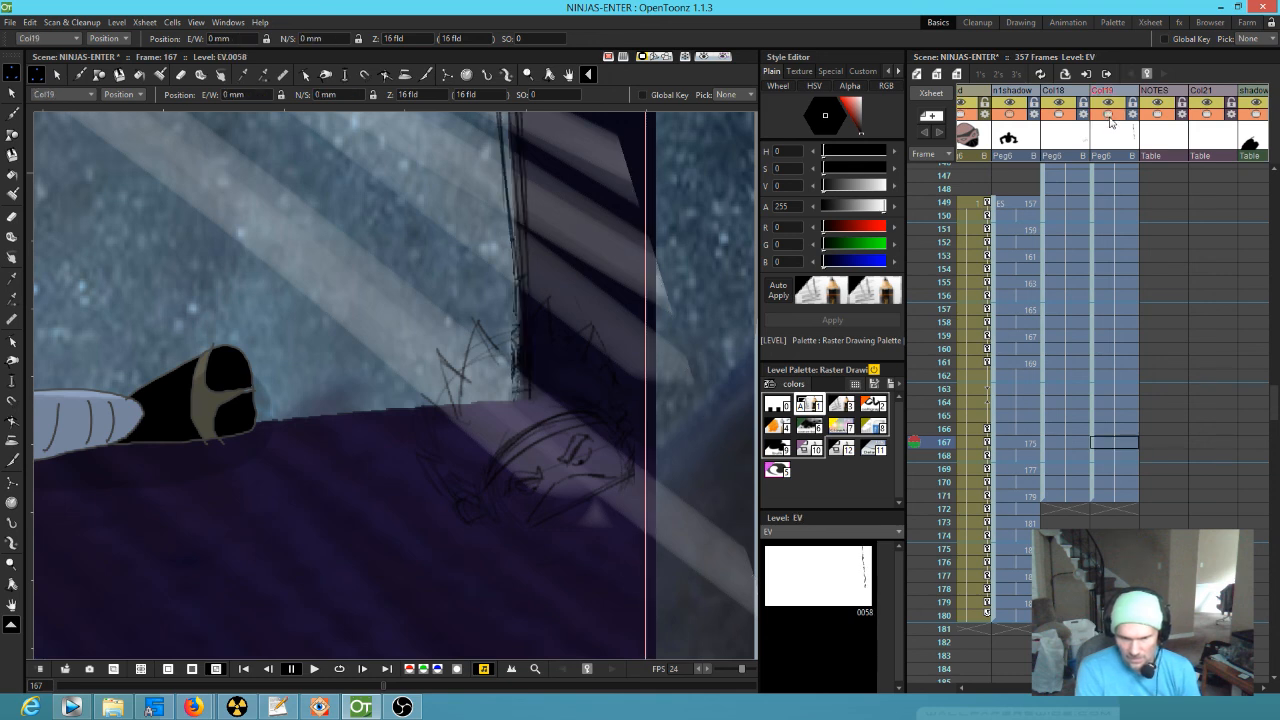
Step: Hide Col18 to identify its rough sketch at the window corner, rename the column N2, and show it again
click(1058, 117)
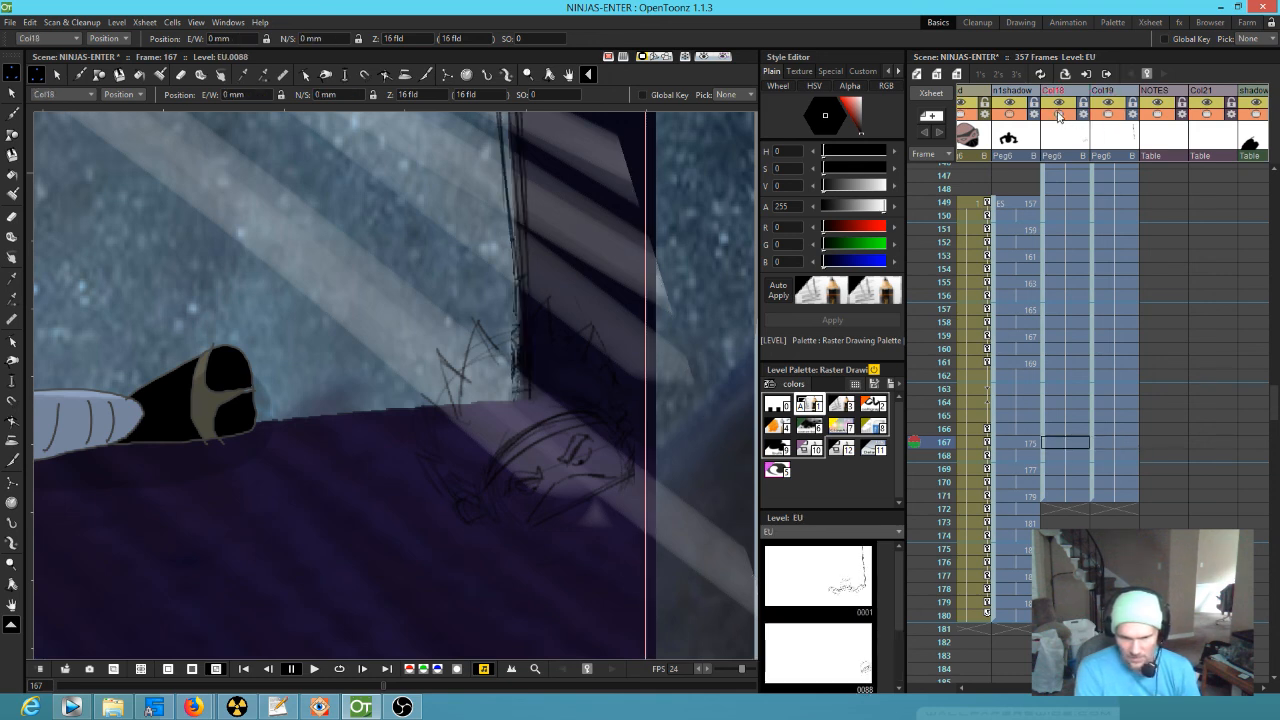
click(1058, 116)
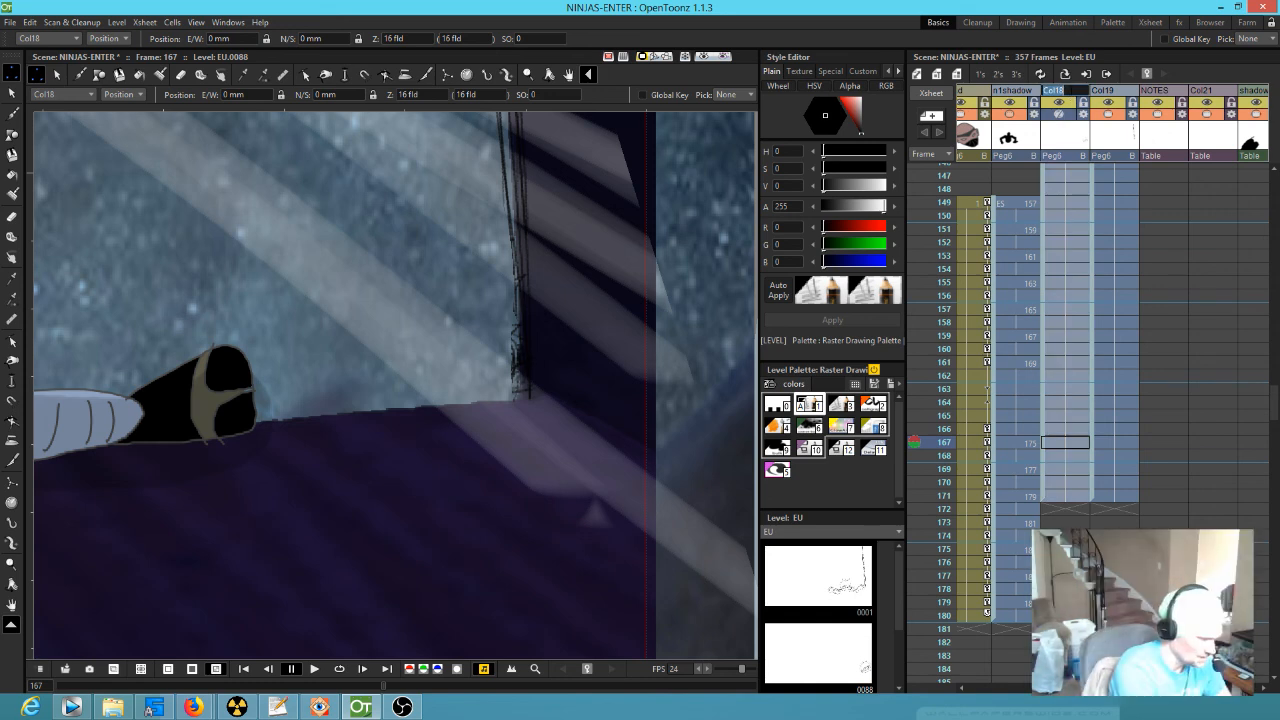
click(1068, 92)
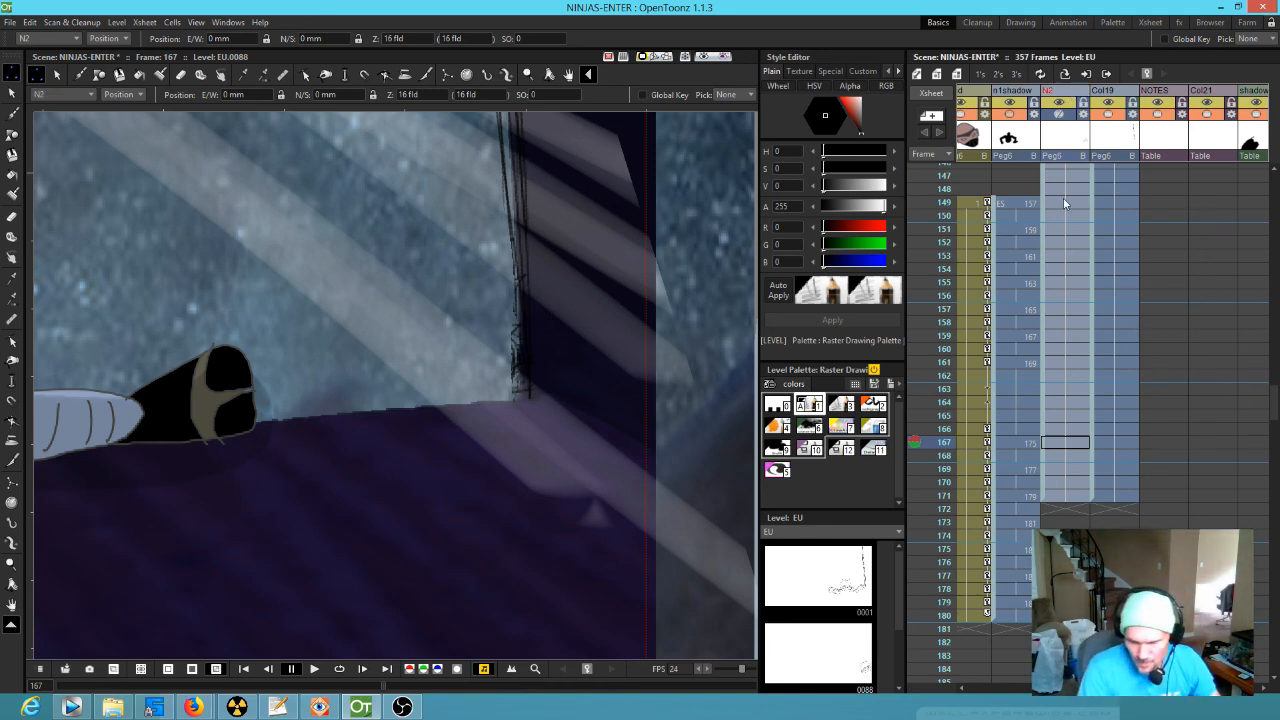
click(1060, 115)
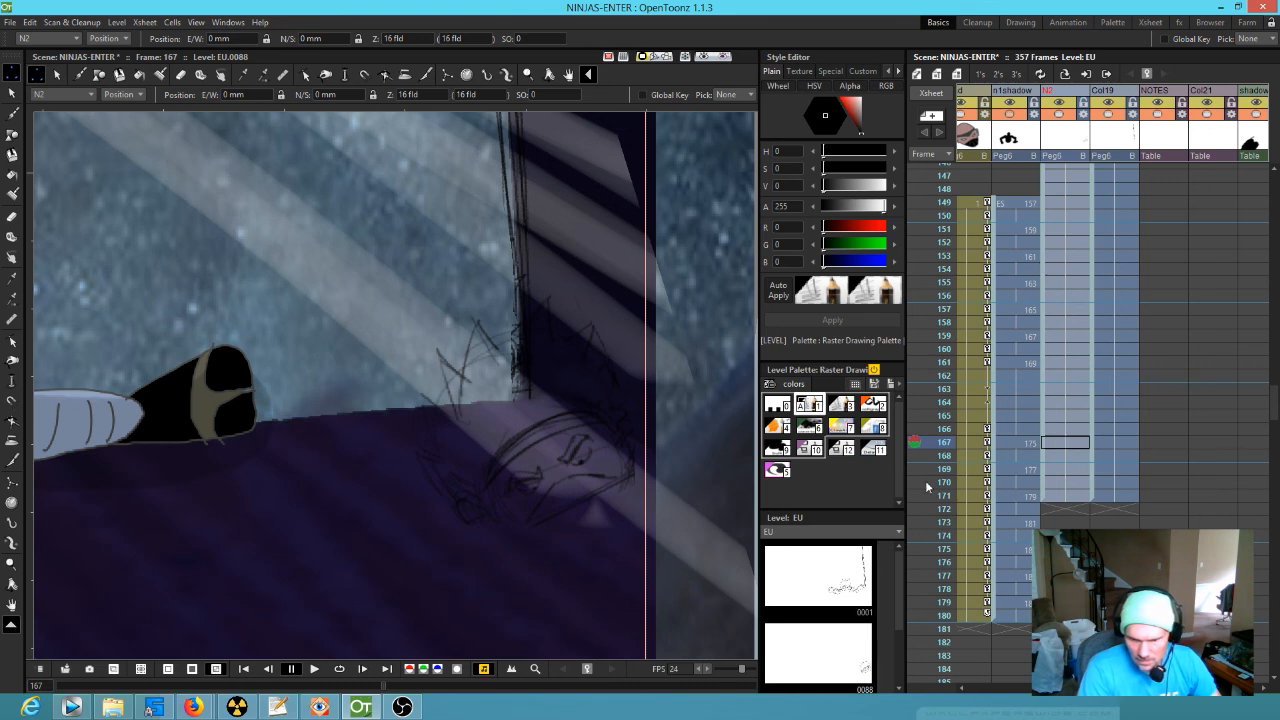
scroll(678, 417, down, 5)
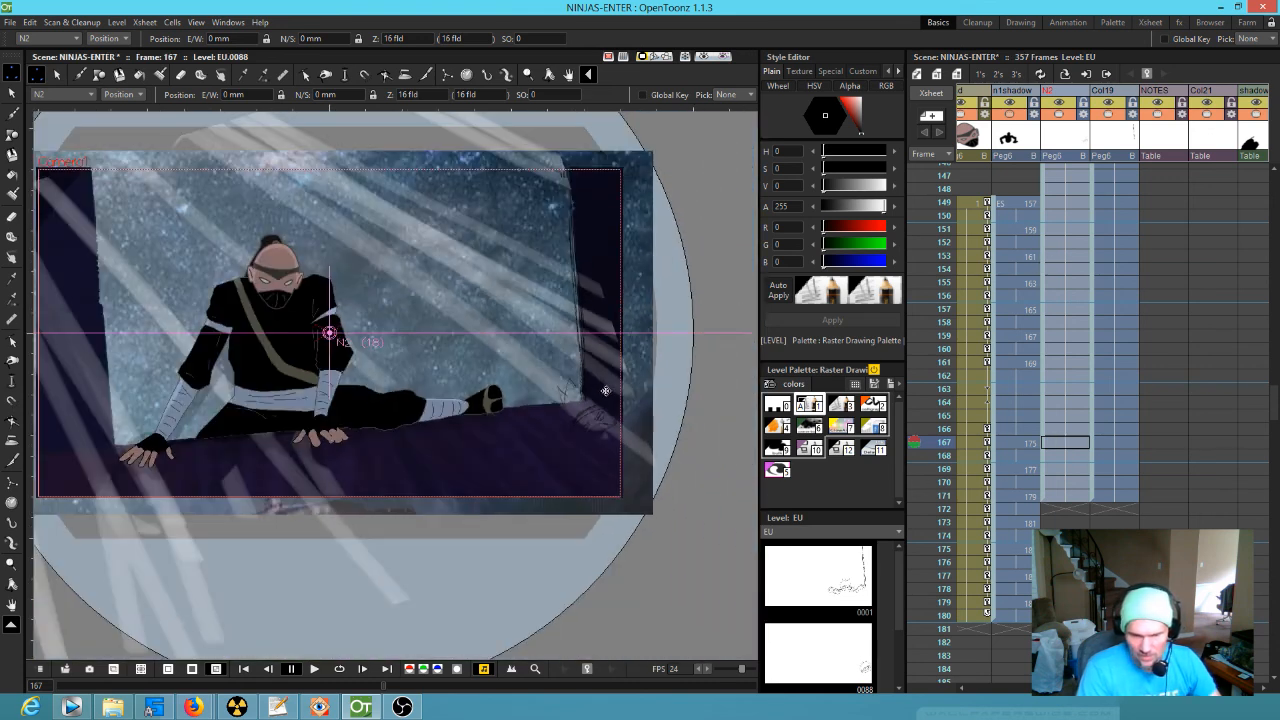
scroll(999, 425, left, 5)
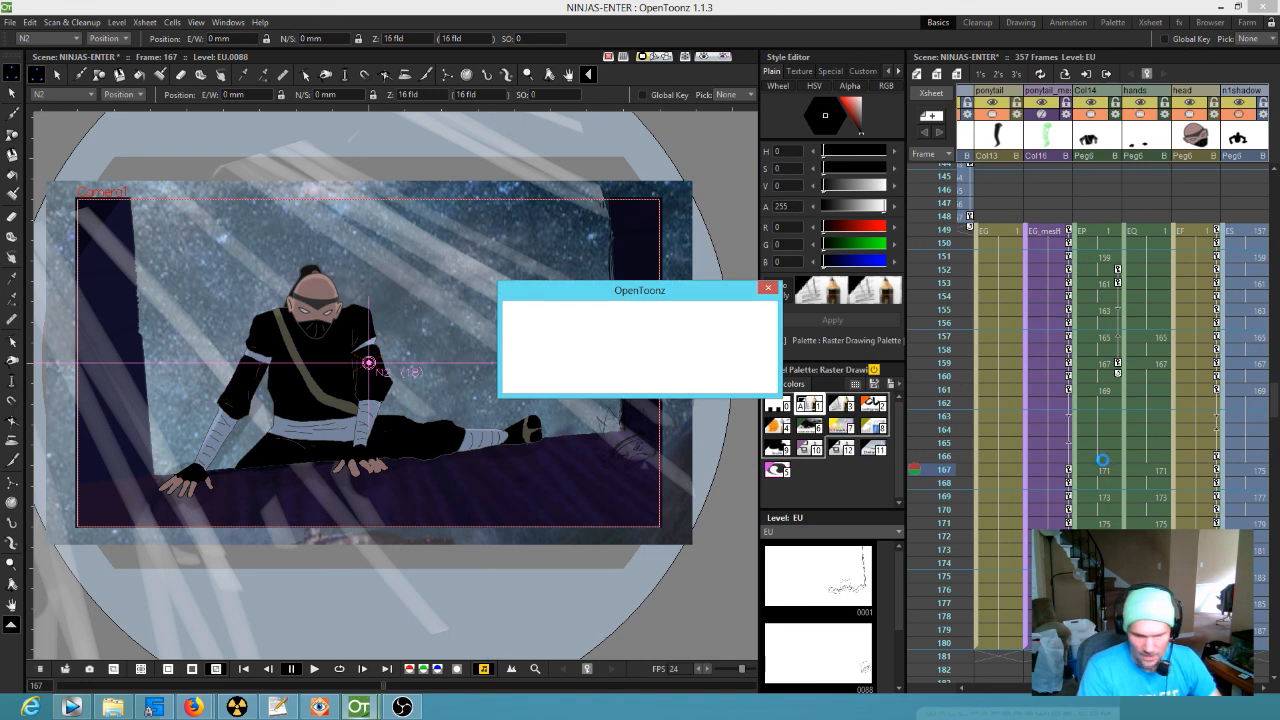
Step: Switch to Vegas Pro, view the sleeping girl close-up in the edited sequence, and return to OpenToonz
click(71, 707)
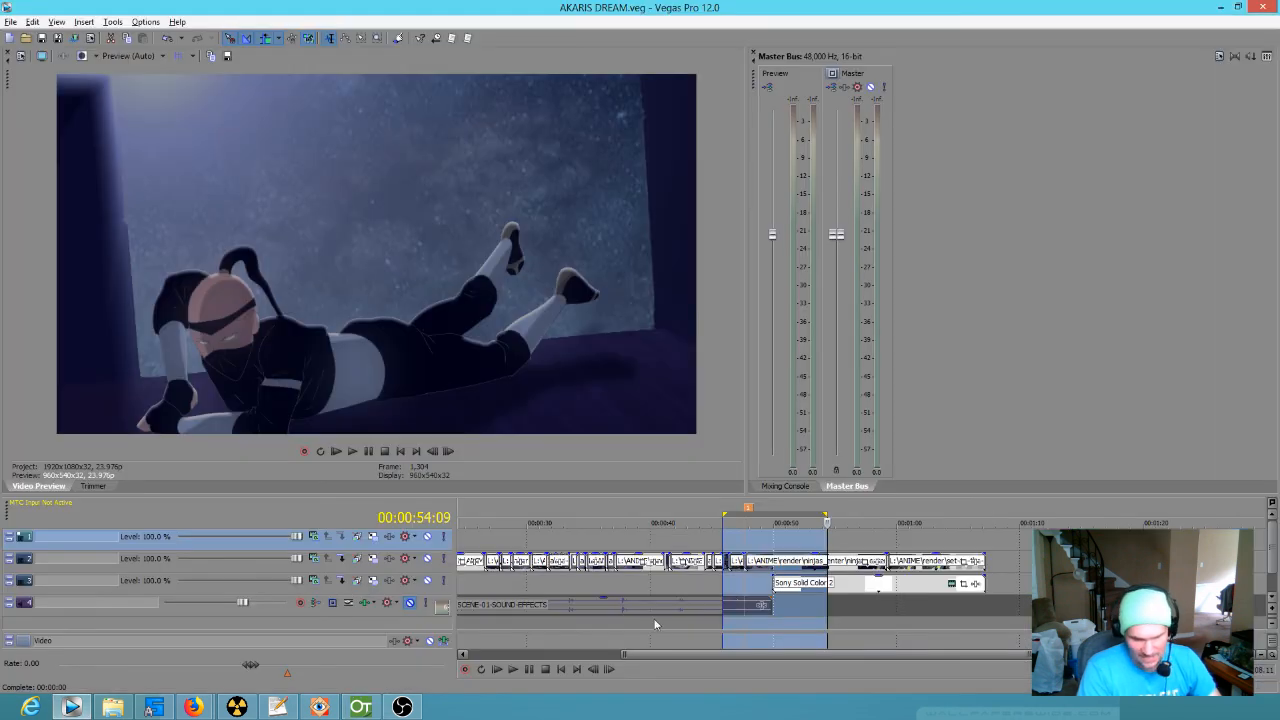
drag(565, 537, 640, 530)
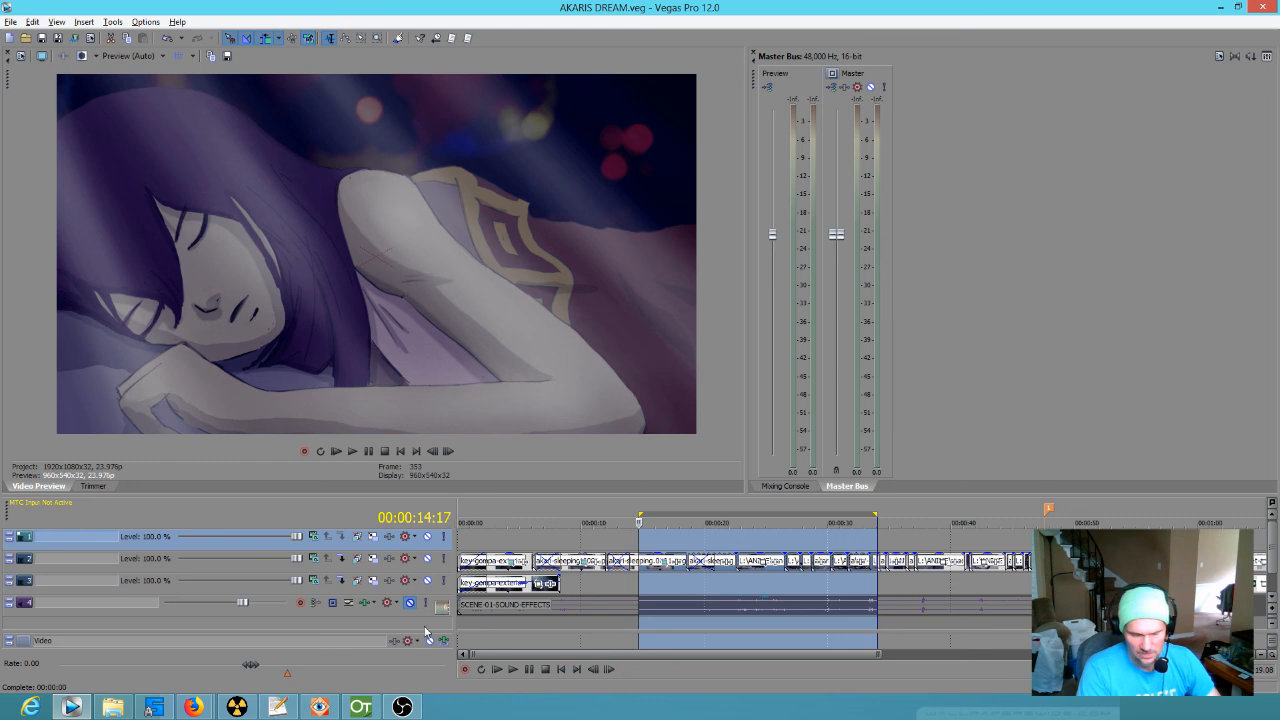
click(360, 707)
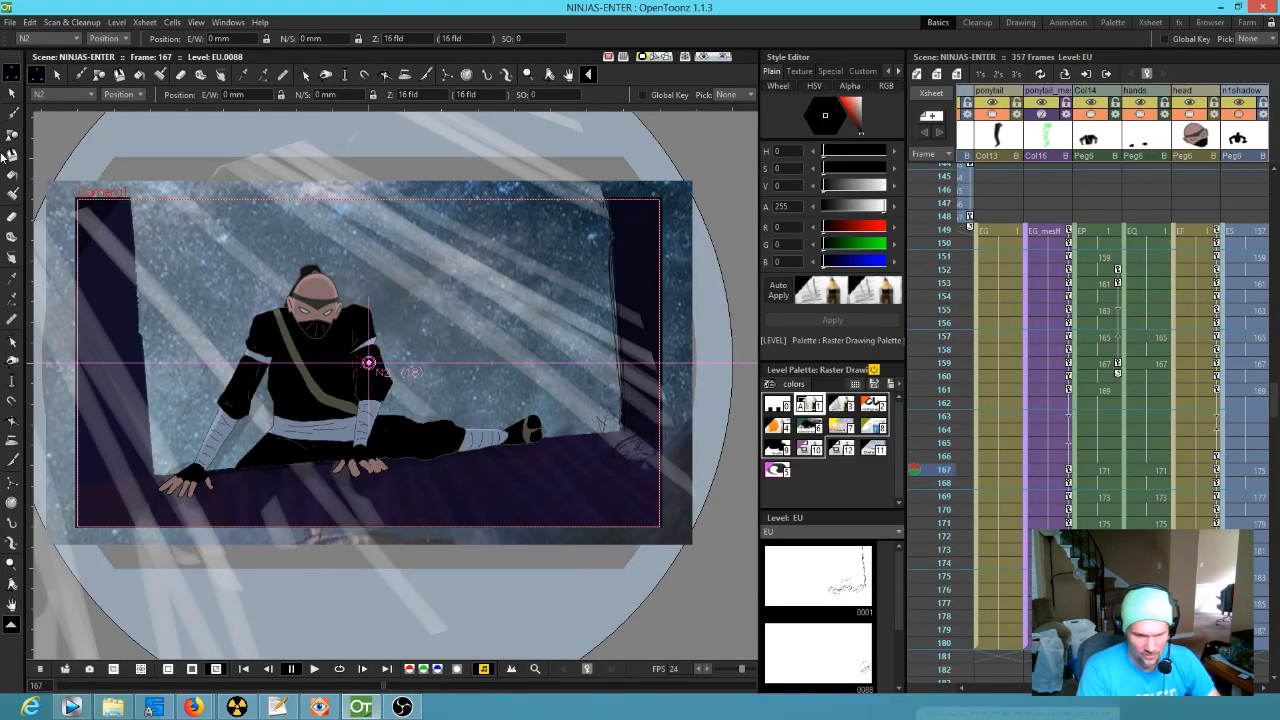
Step: Save all changes, open the recent scene akari-sleeping.tnz, and dismiss the loading warning
click(9, 22)
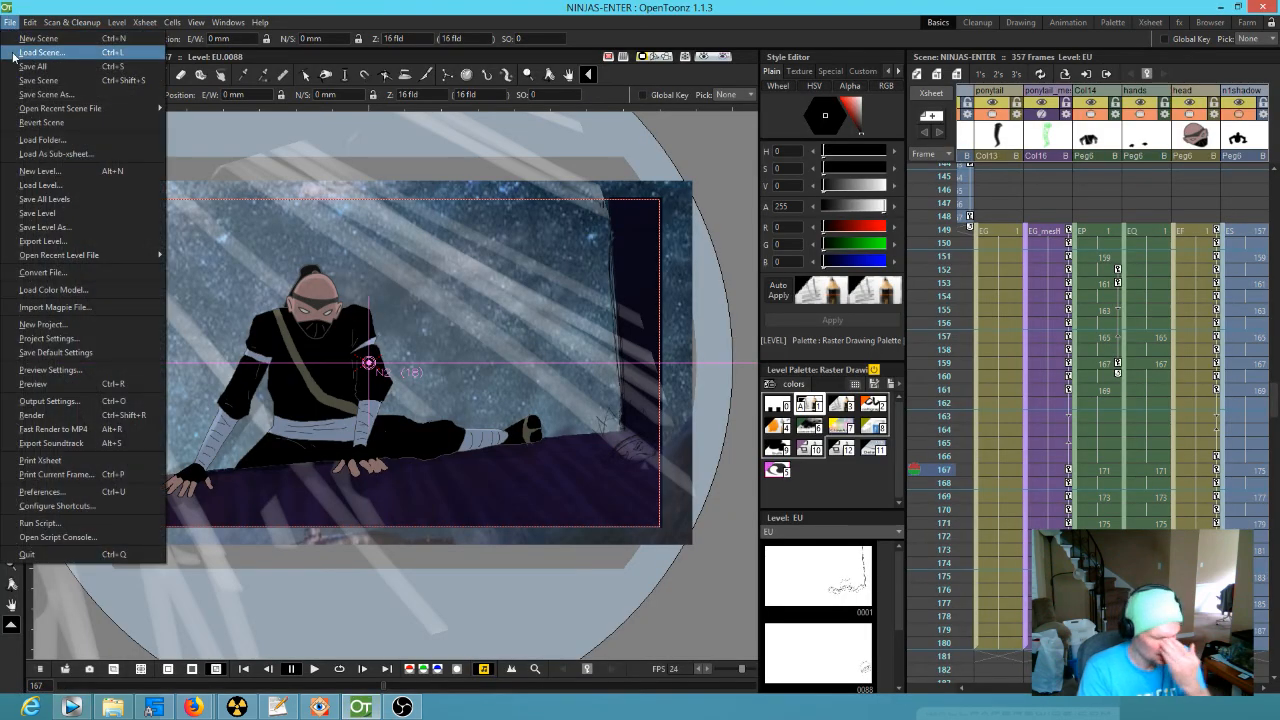
click(14, 67)
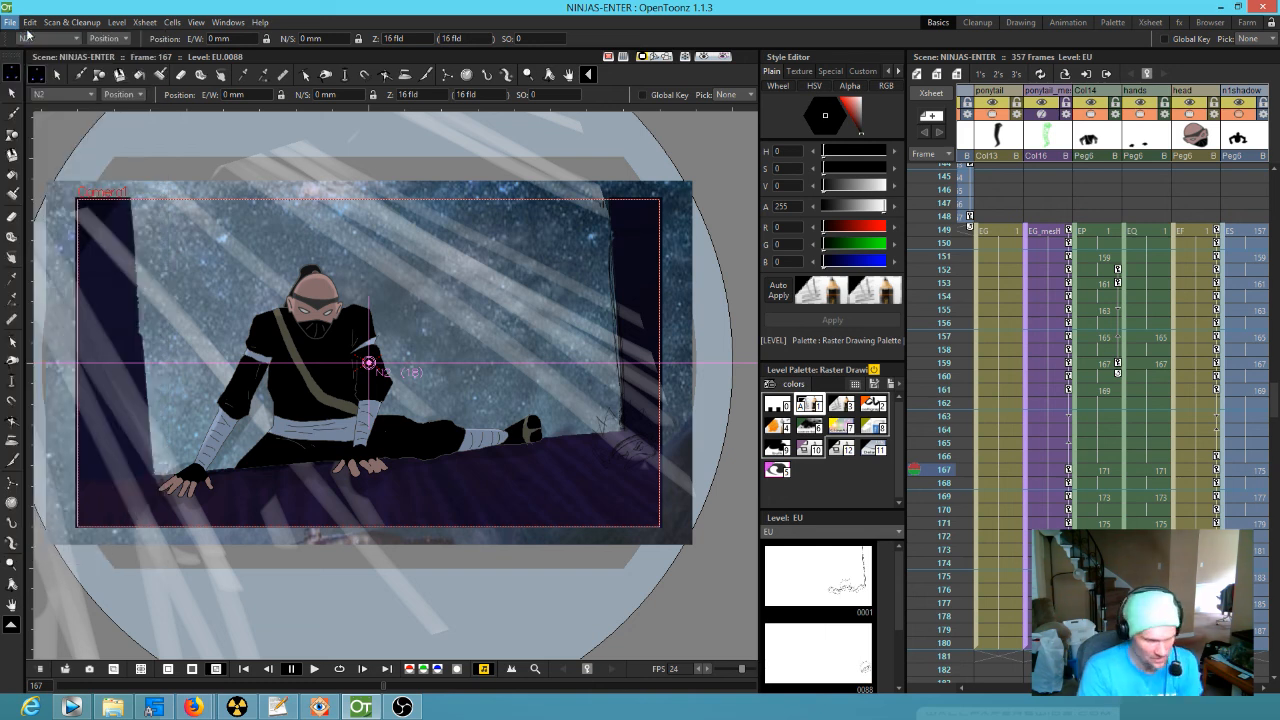
click(10, 22)
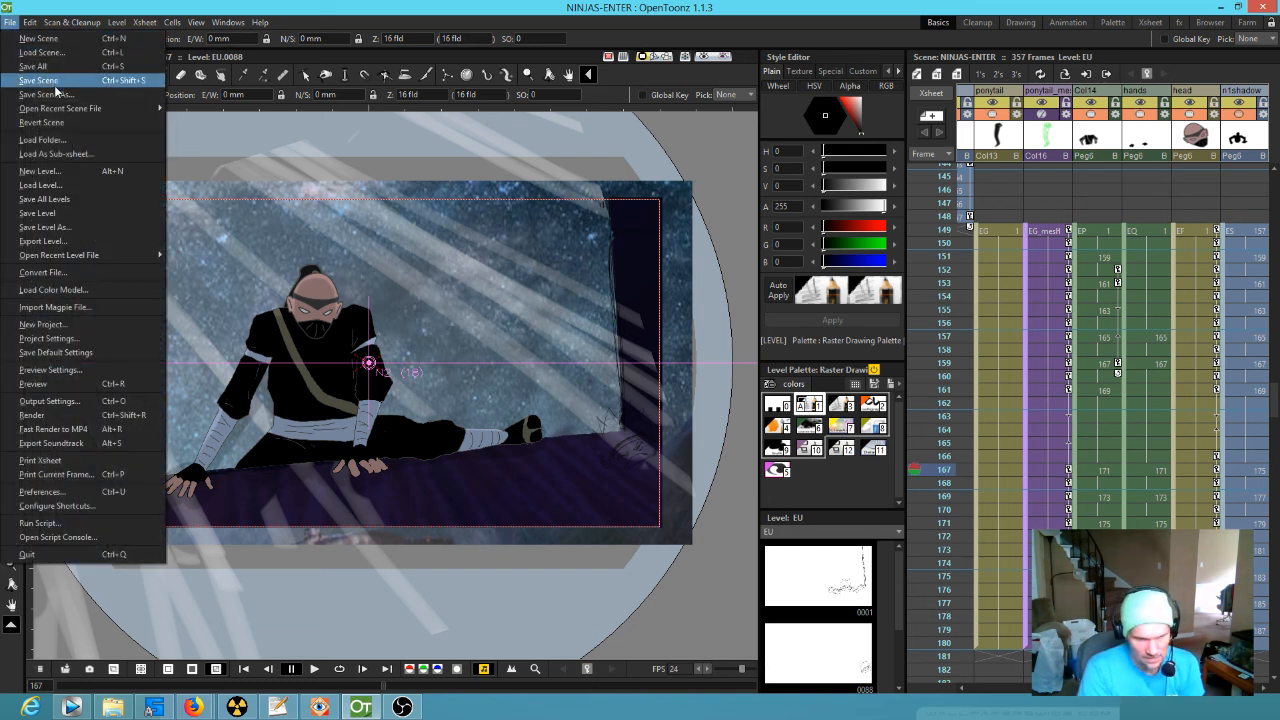
mouse_move(60, 108)
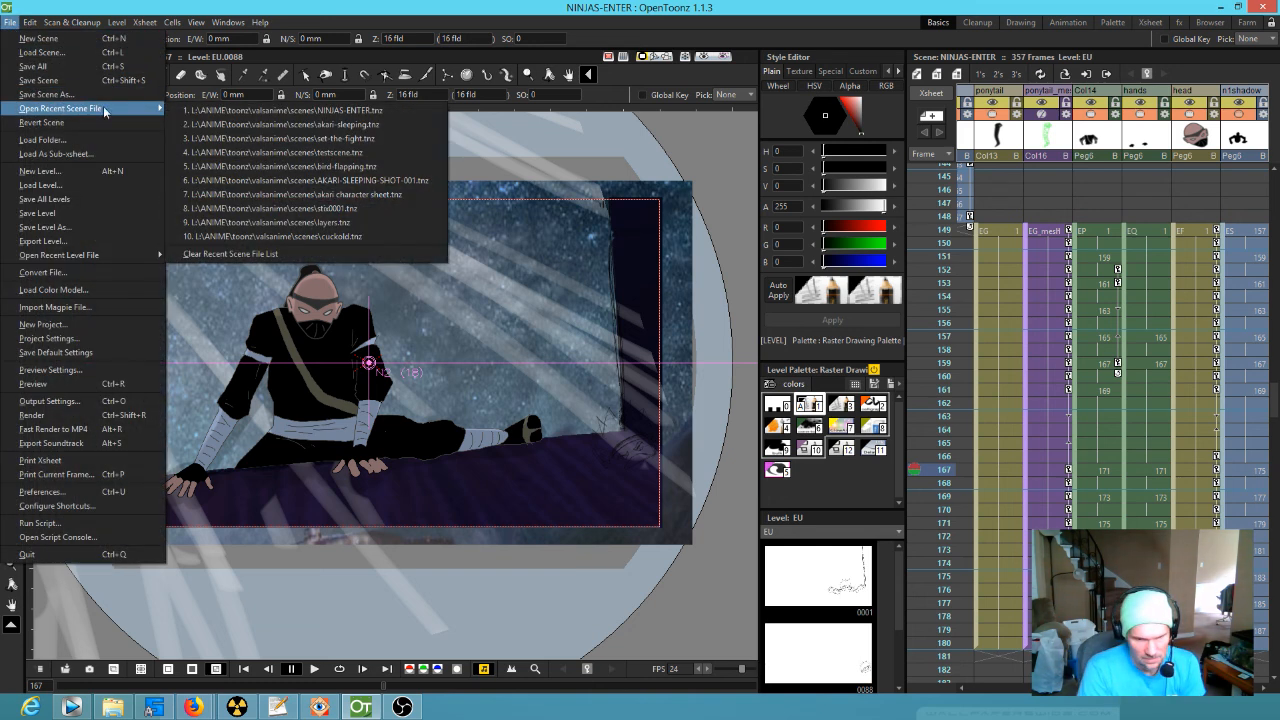
click(277, 126)
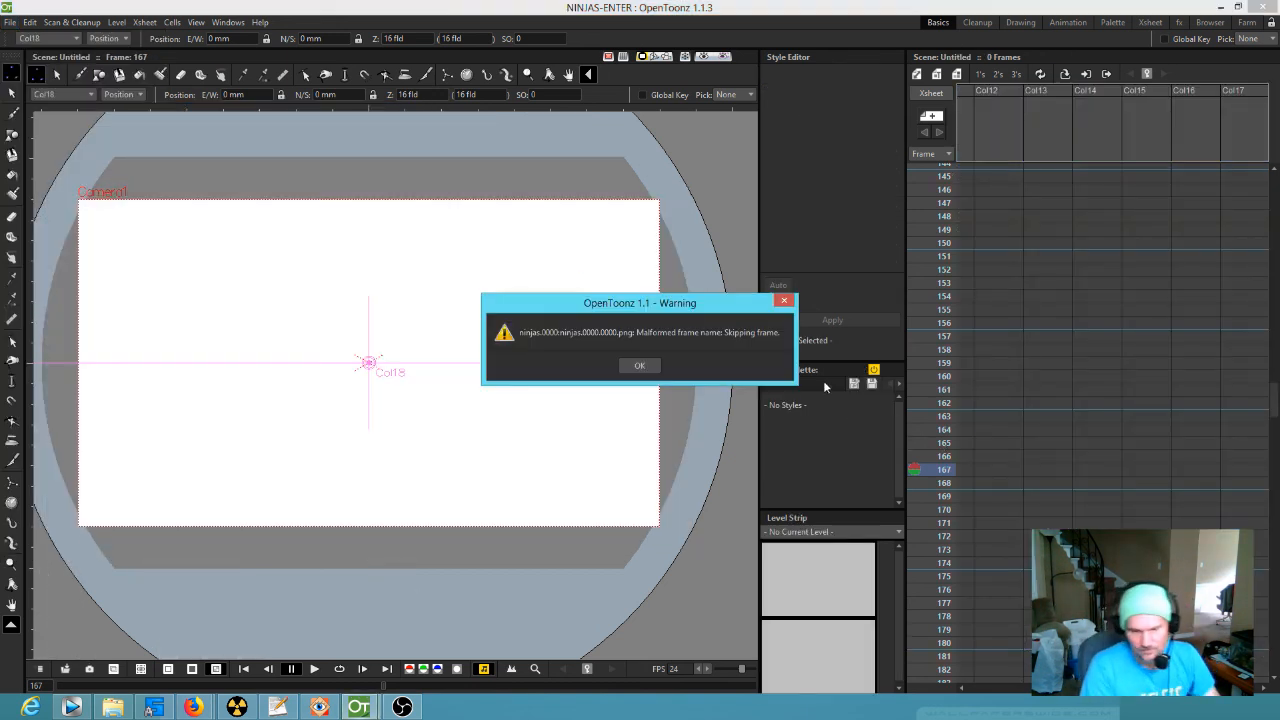
click(639, 365)
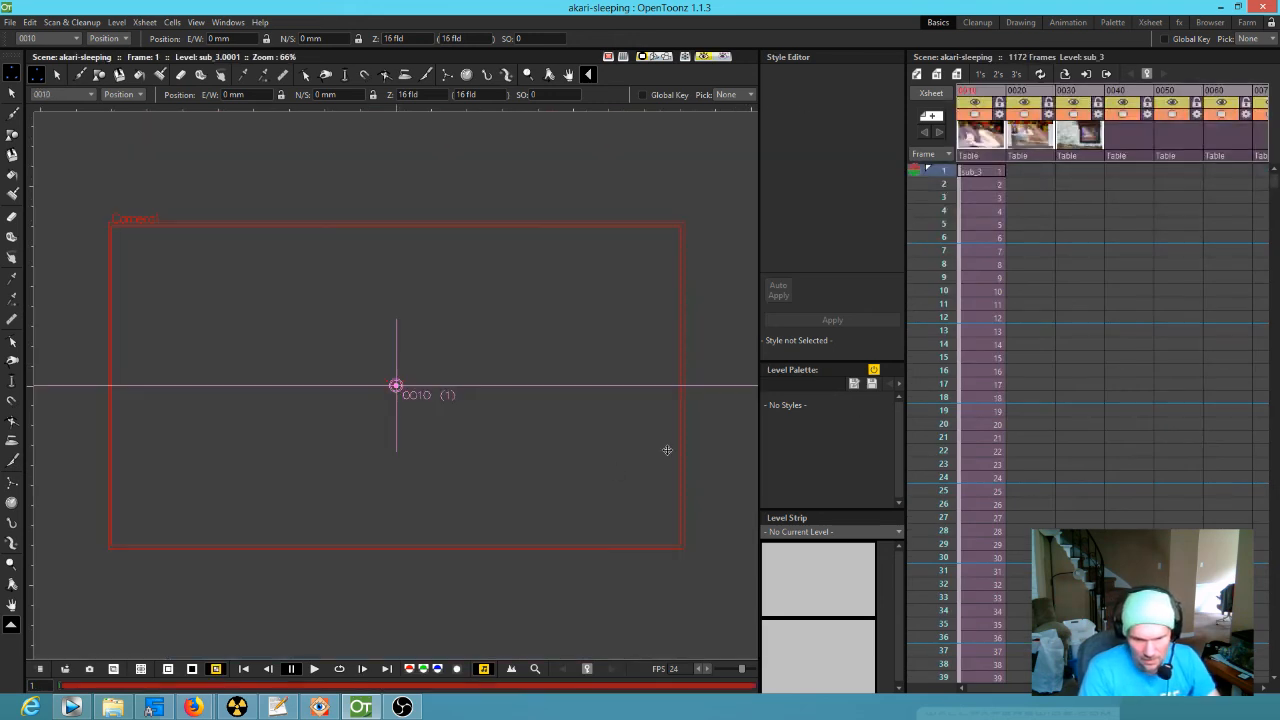
Step: Examine the sleeping girl close-up in column 0010, scrubbing from frame 1 to frame 41
scroll(224, 368, up, 6)
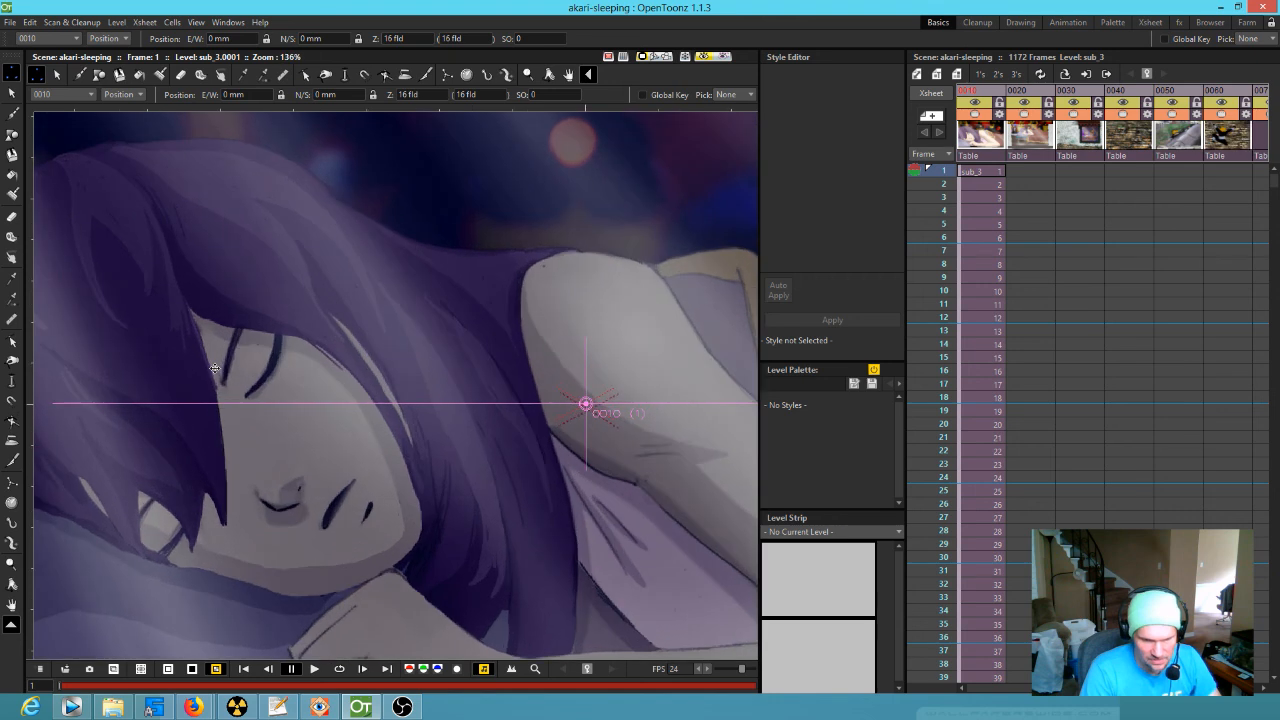
scroll(230, 376, down, 3)
drag(391, 380, 469, 368)
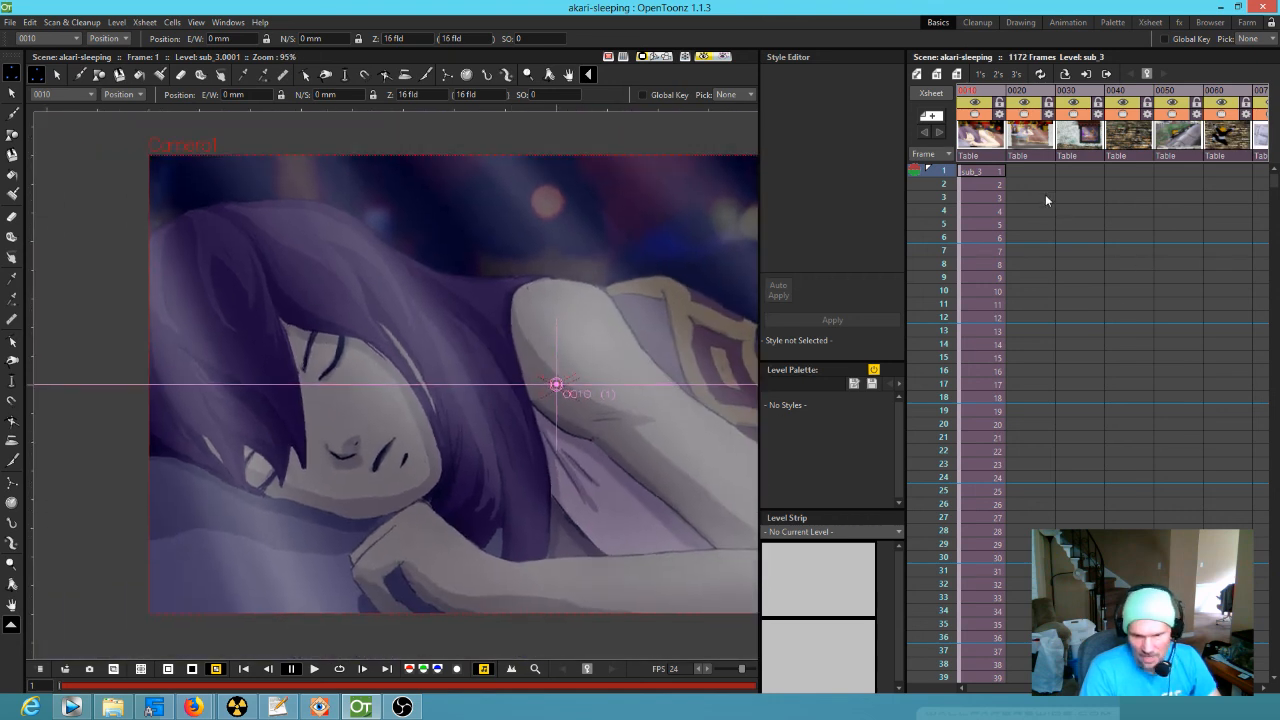
drag(949, 174, 943, 343)
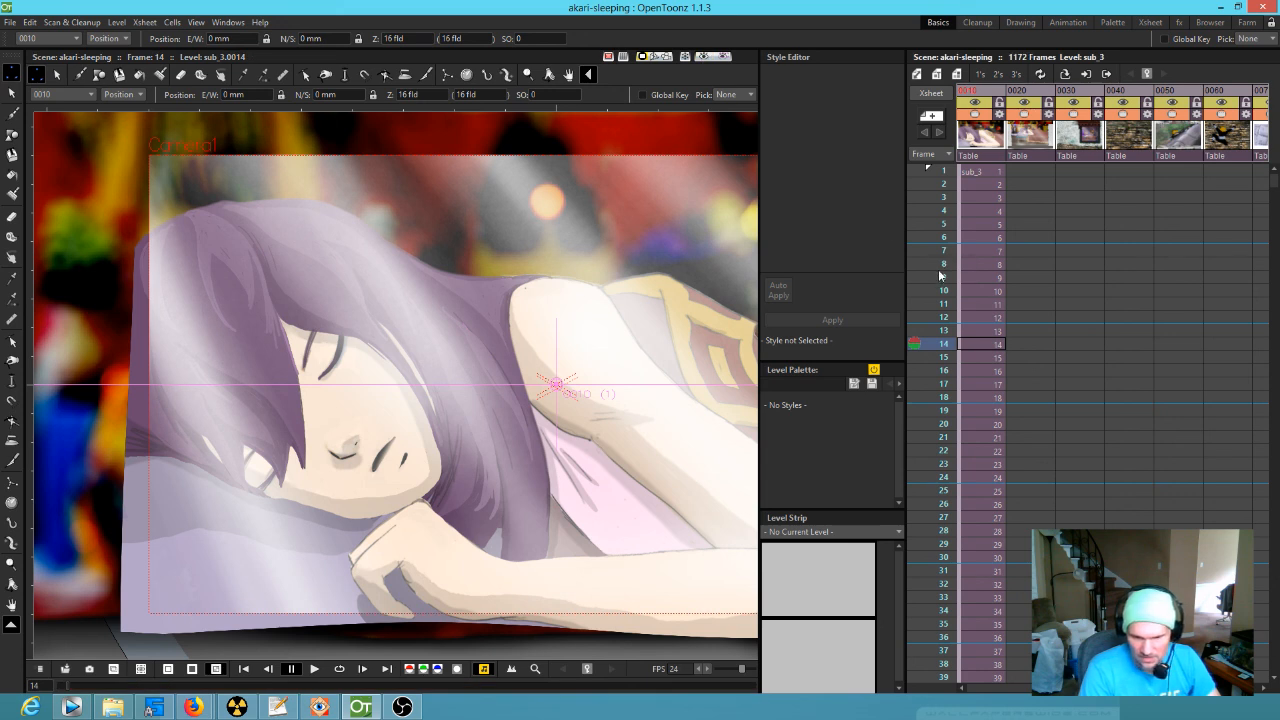
drag(943, 357, 943, 503)
scroll(929, 427, down, 8)
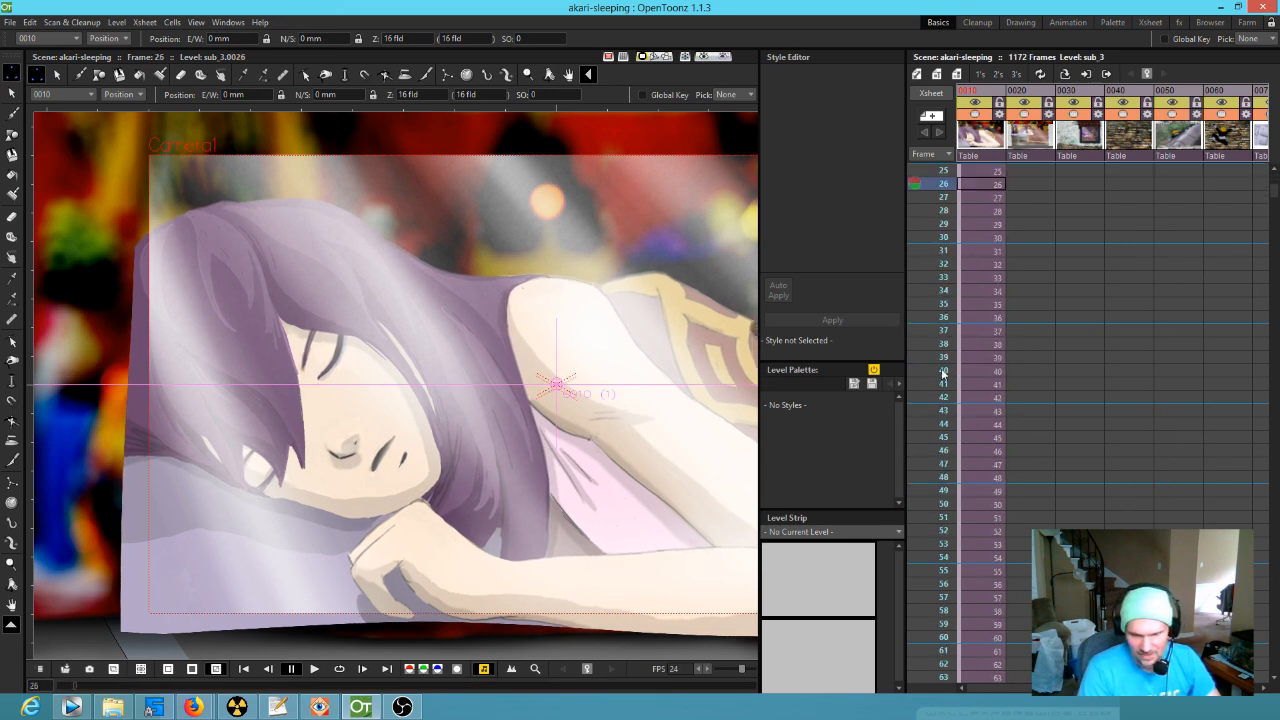
drag(945, 188, 943, 384)
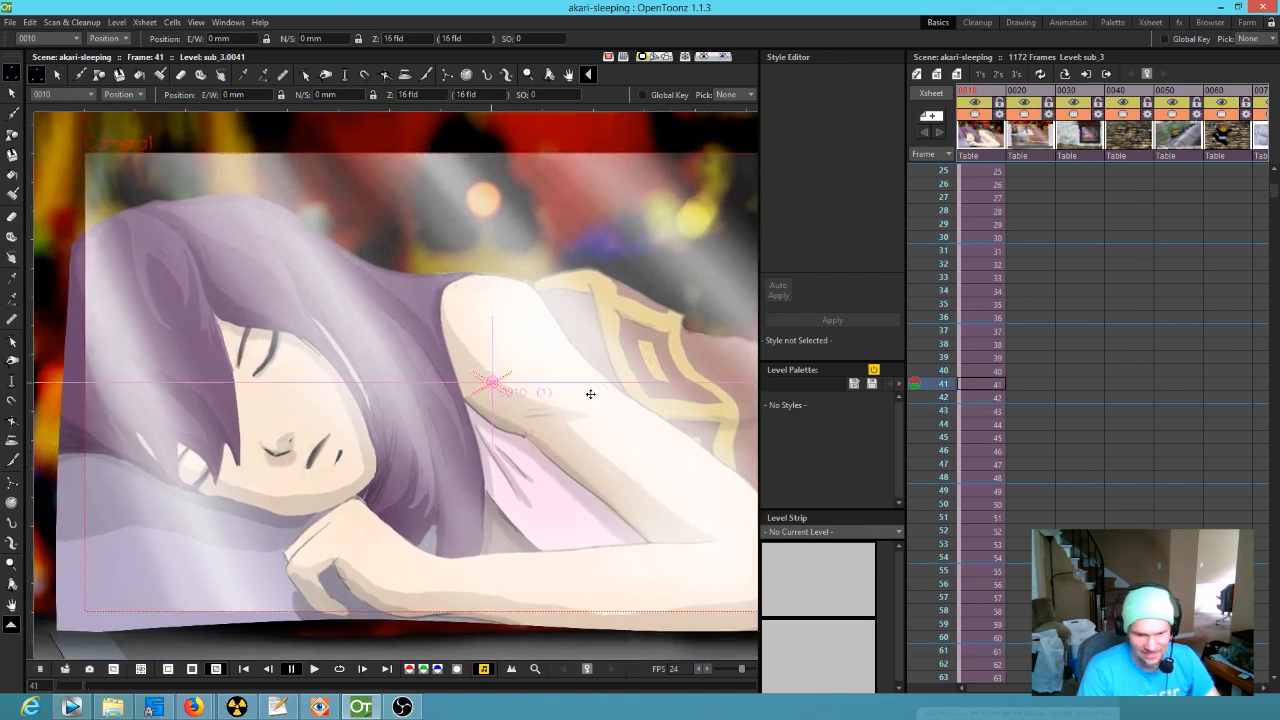
scroll(496, 361, up, 4)
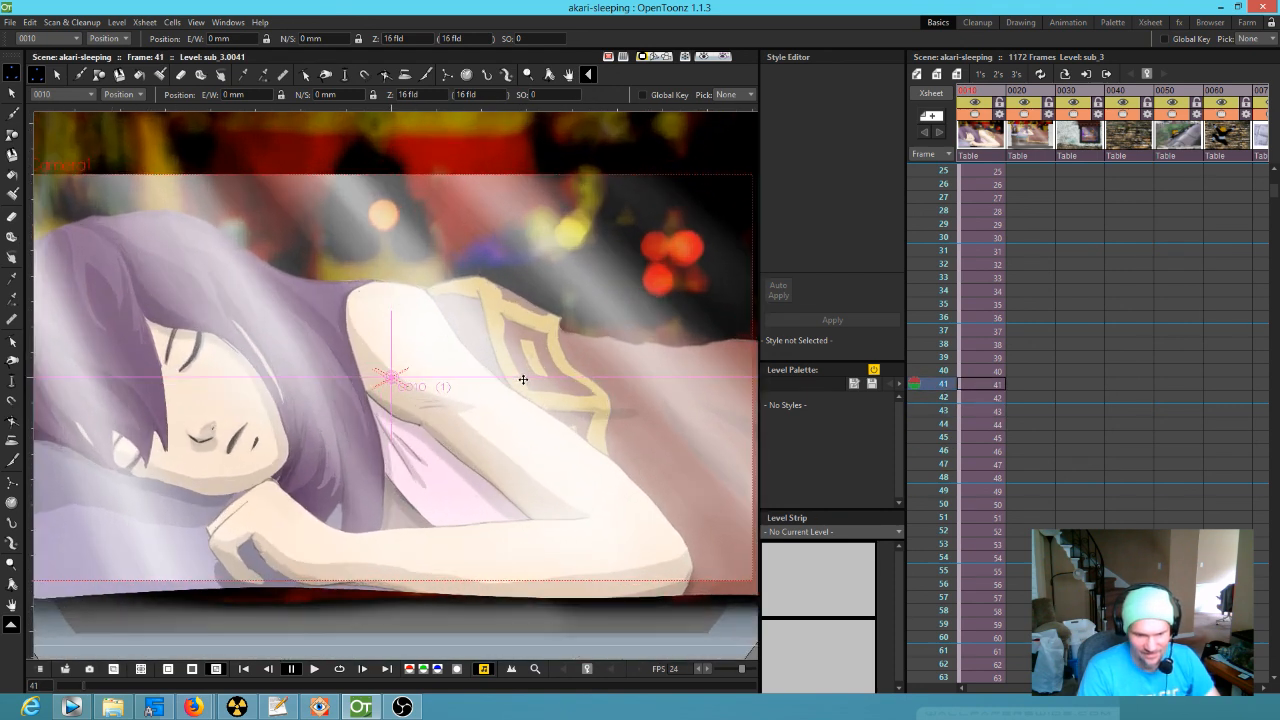
Step: Switch to Vegas Pro to compare the sleeping girl close-up in the edit, and return to OpenToonz
mouse_move(145, 710)
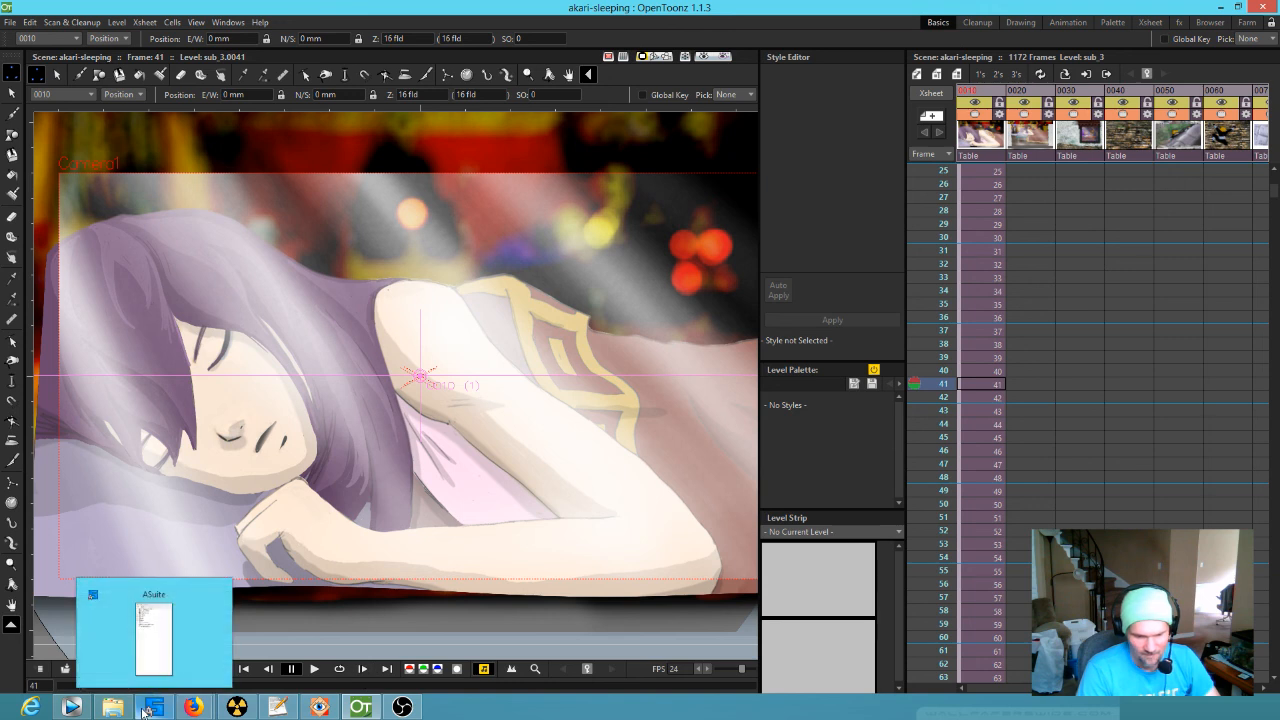
click(71, 708)
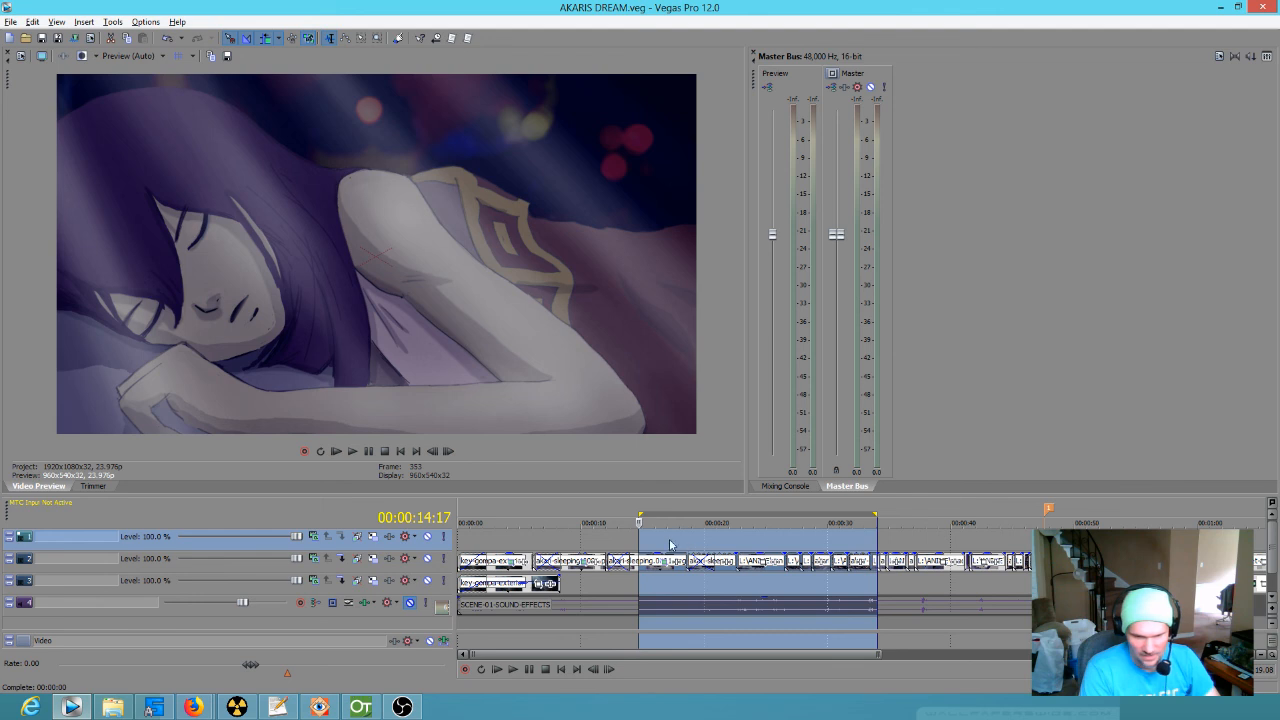
click(360, 708)
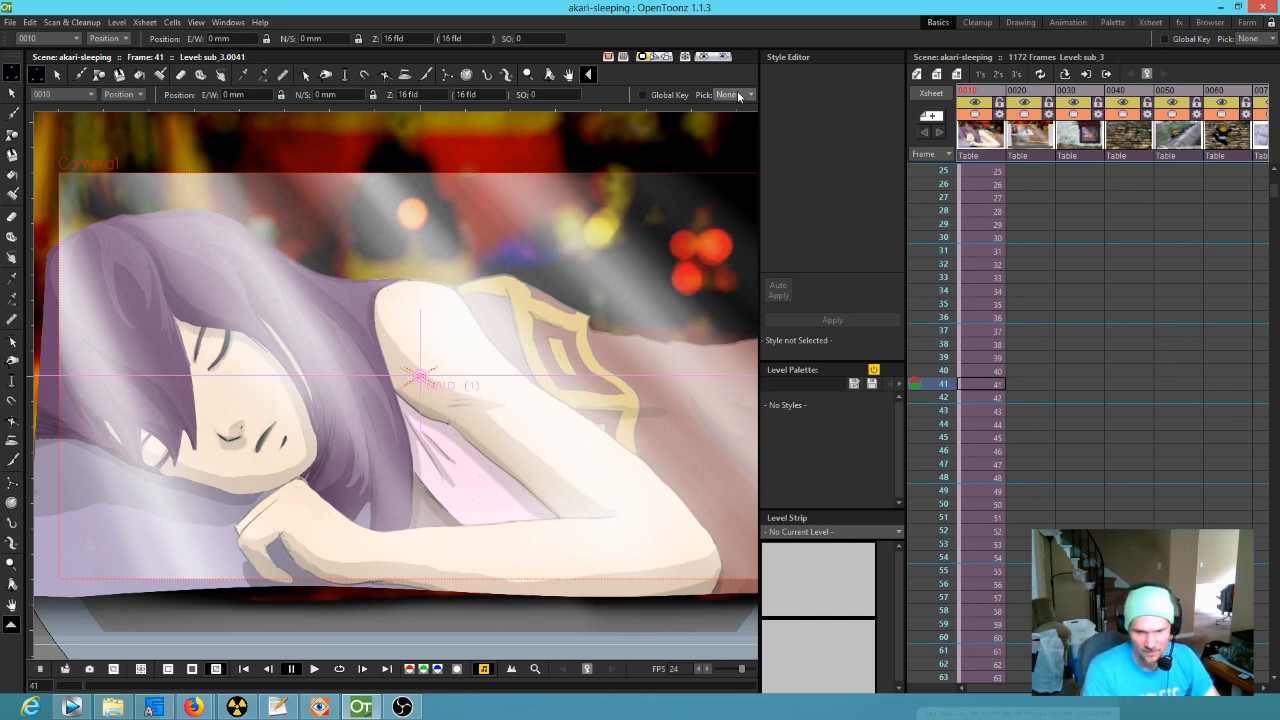
Step: Preview the close-up at frame 41, turn the preview off, and scrub the bed and window shots between frames 191 and 236
click(702, 57)
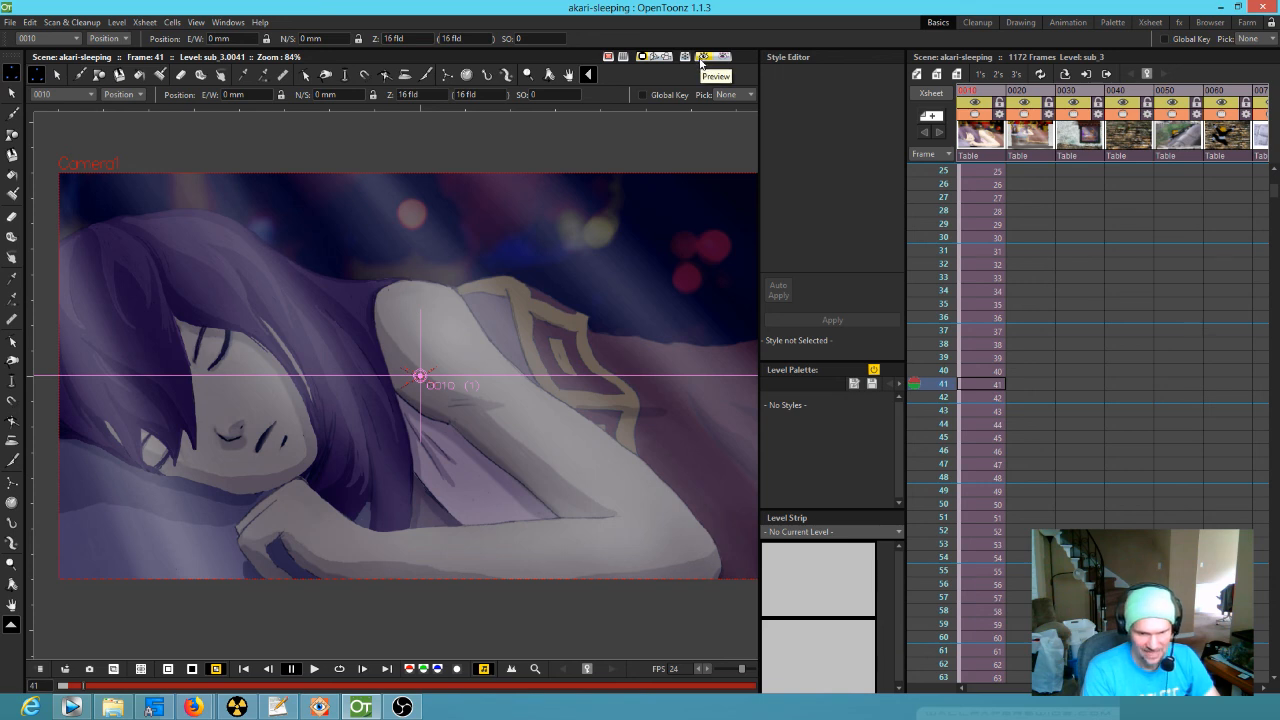
click(701, 59)
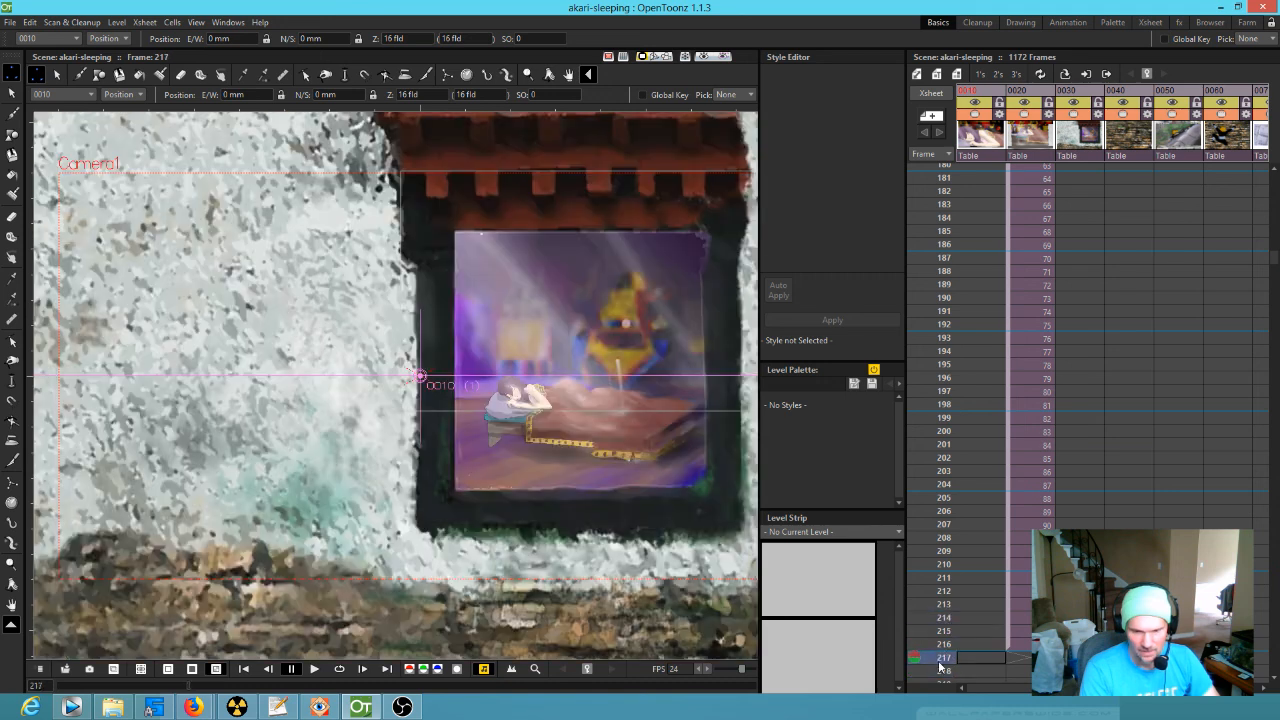
click(944, 646)
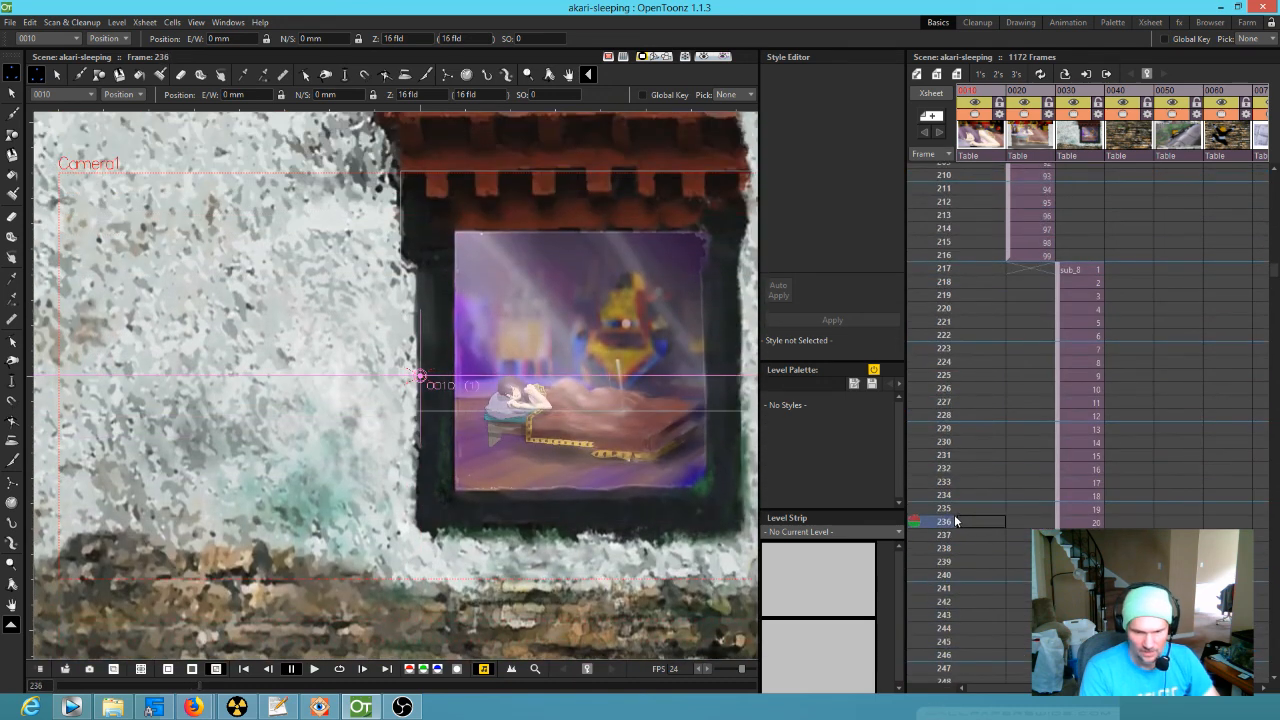
drag(955, 520, 978, 170)
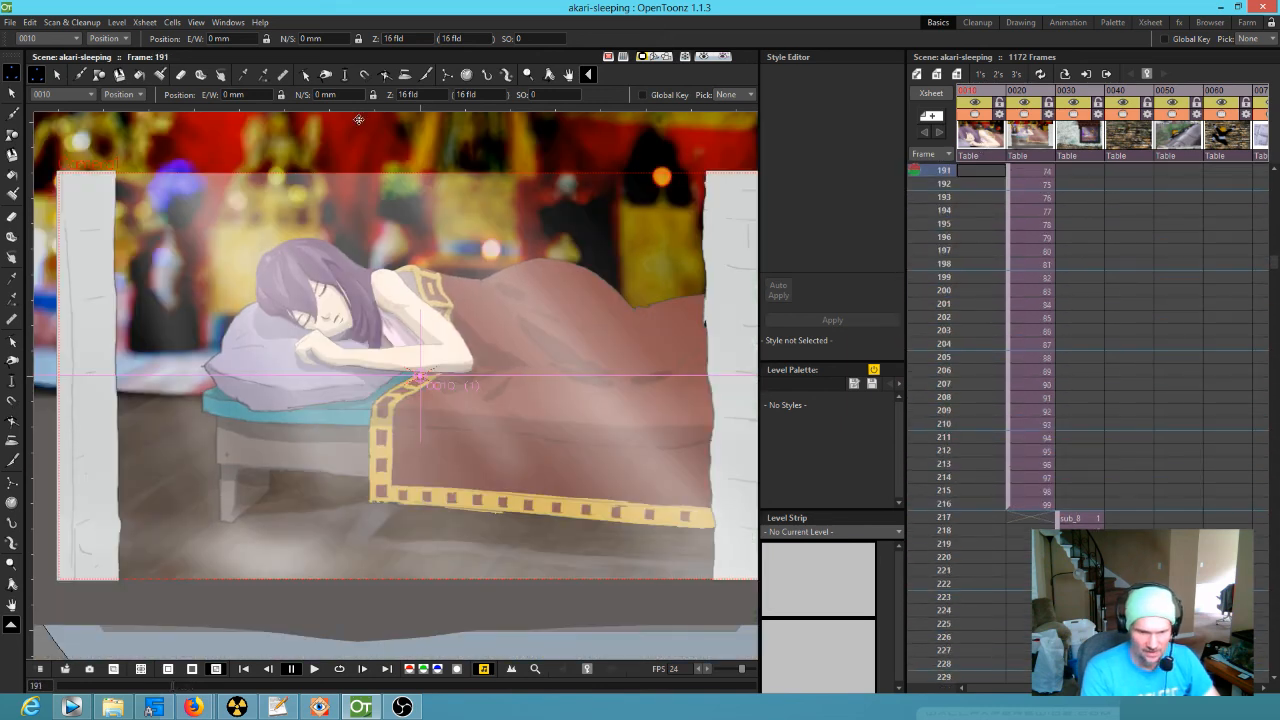
Step: Open the recent scene NINJAS-ENTER.tnz and dismiss the loading warning
click(9, 22)
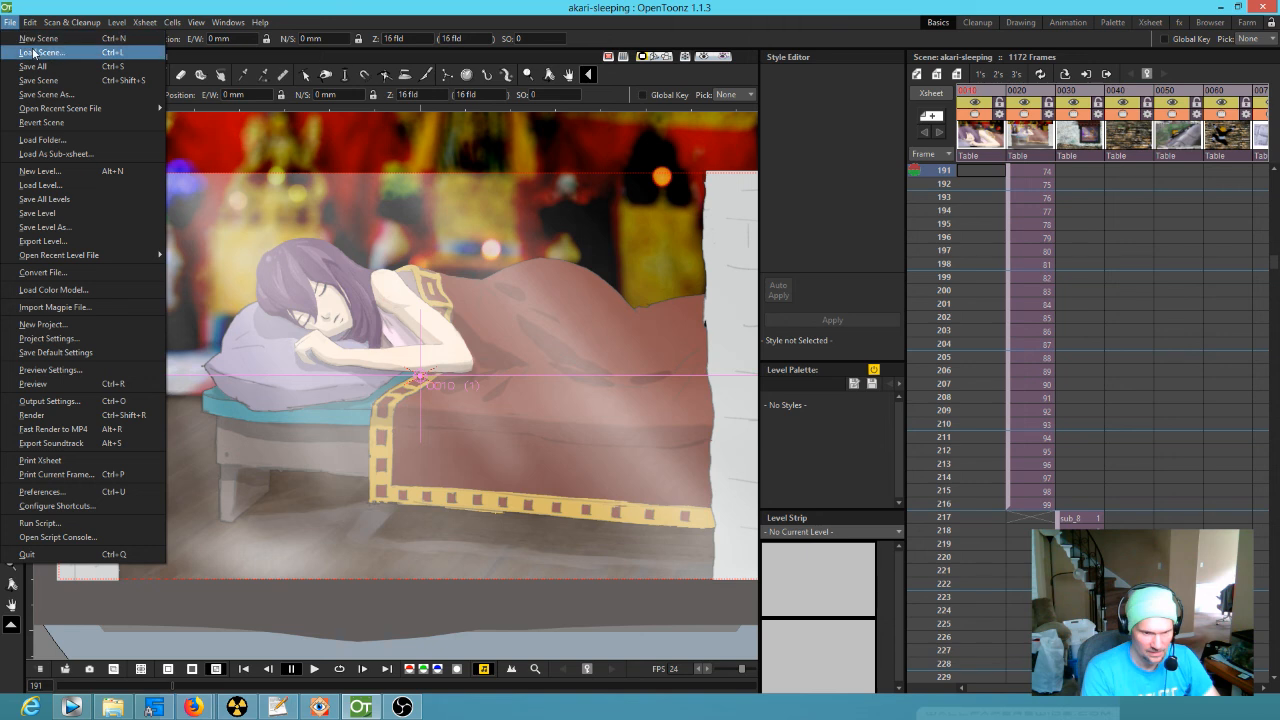
mouse_move(90, 108)
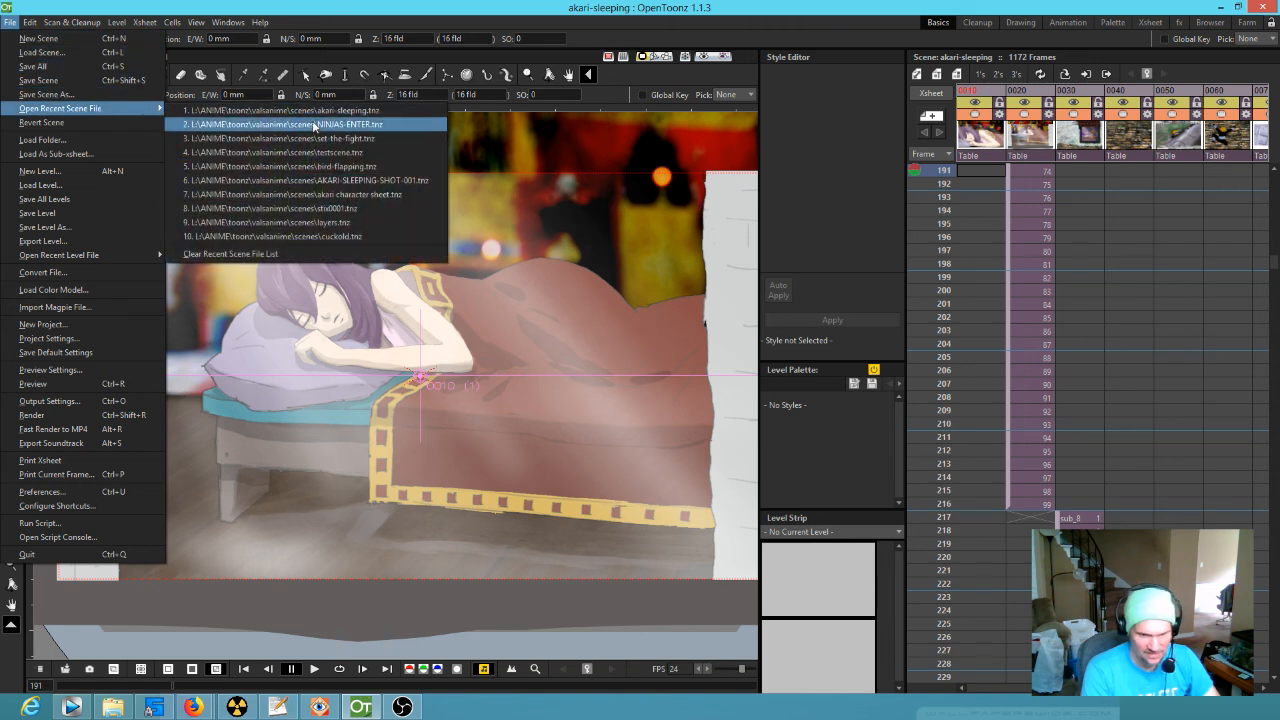
click(313, 124)
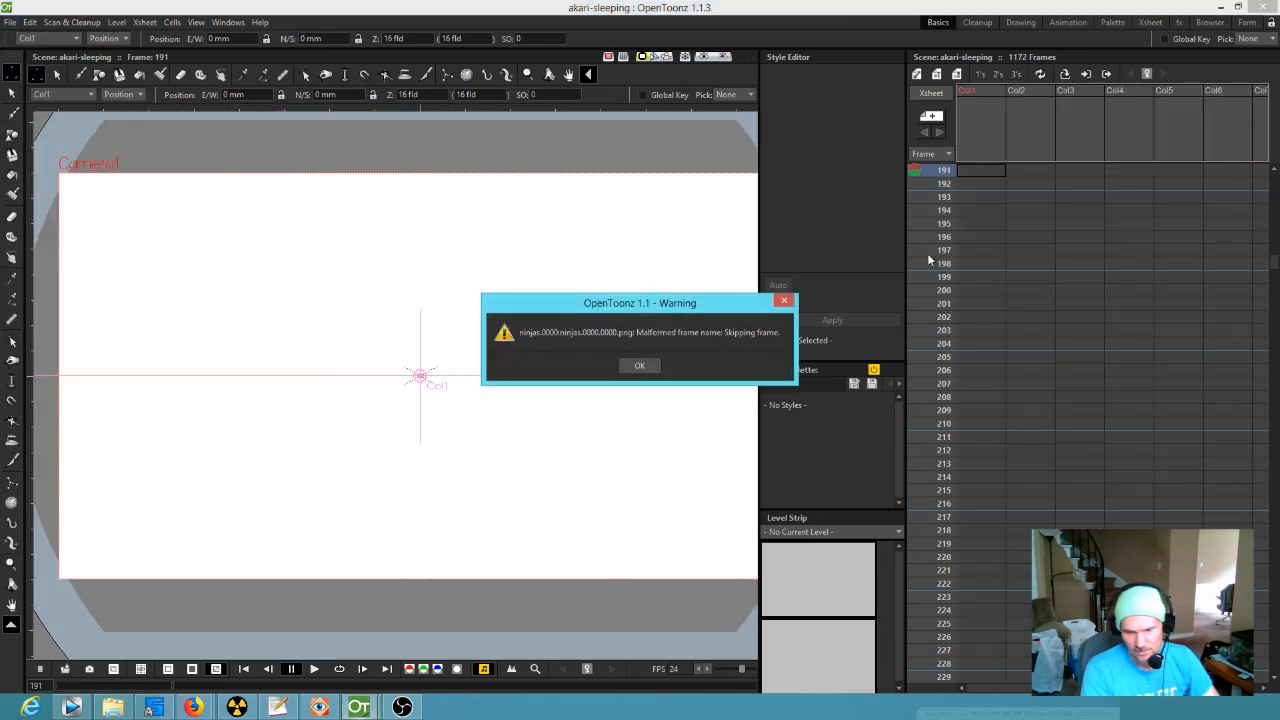
click(640, 365)
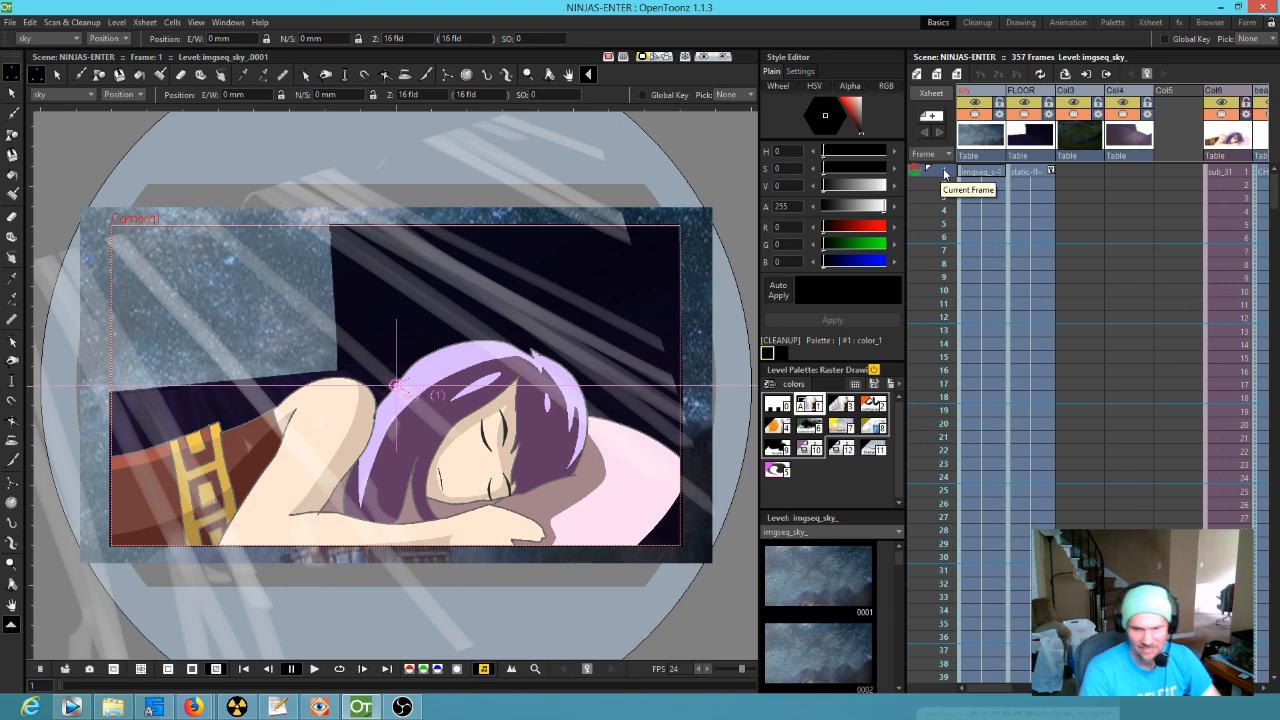
Step: Enter the sleeping girl's sub-xsheet sub_31 in Col6, scrub her eye animation to frame 81, and return to the main Xsheet
click(1218, 173)
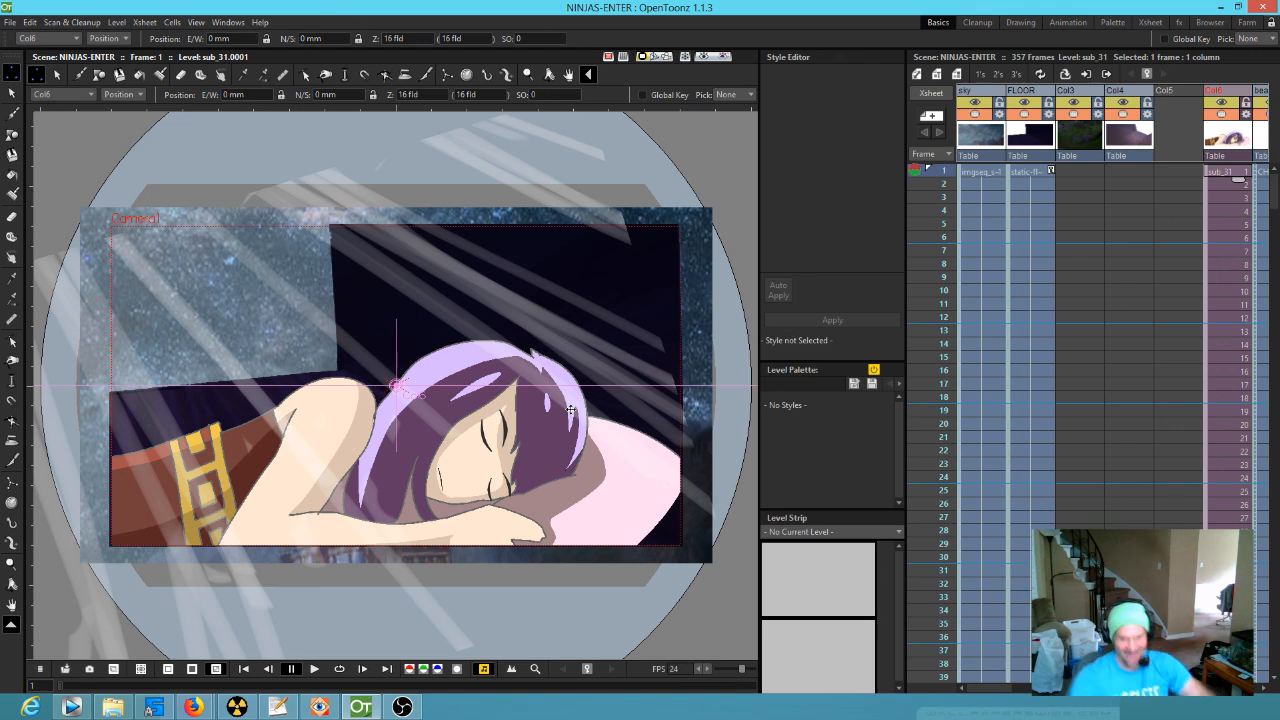
click(1227, 172)
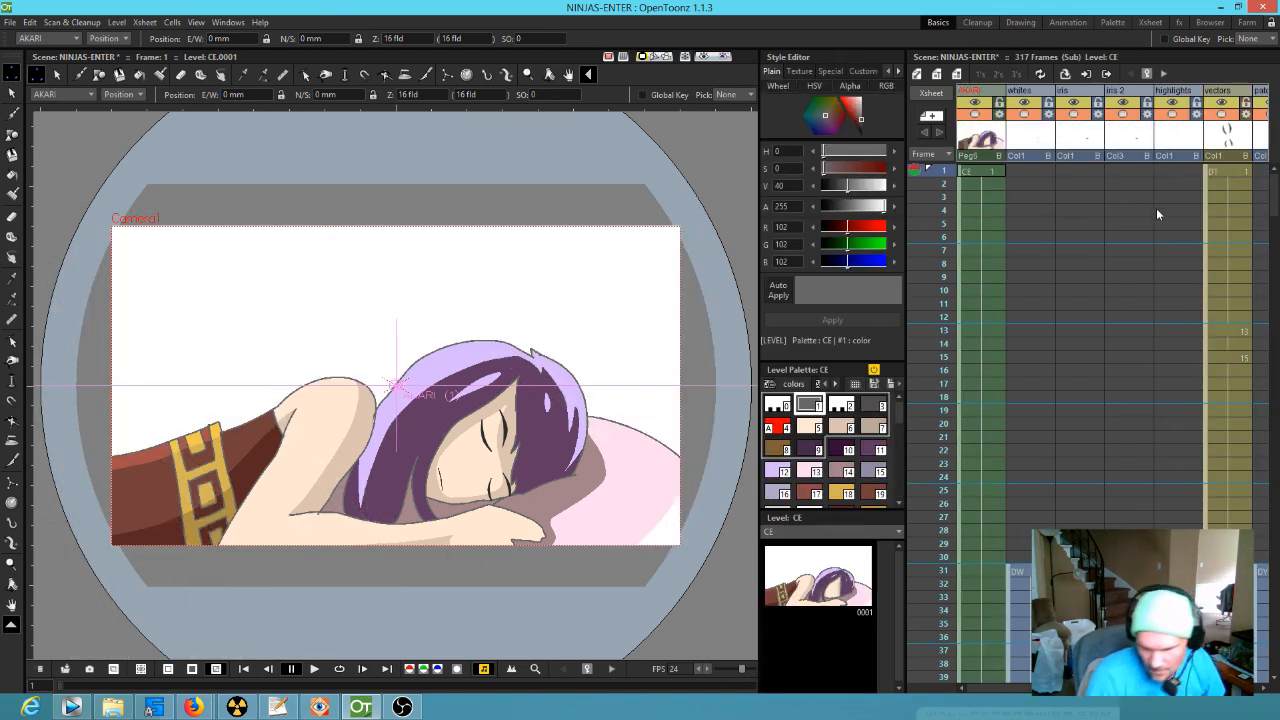
drag(940, 170, 928, 383)
drag(905, 298, 925, 357)
click(981, 170)
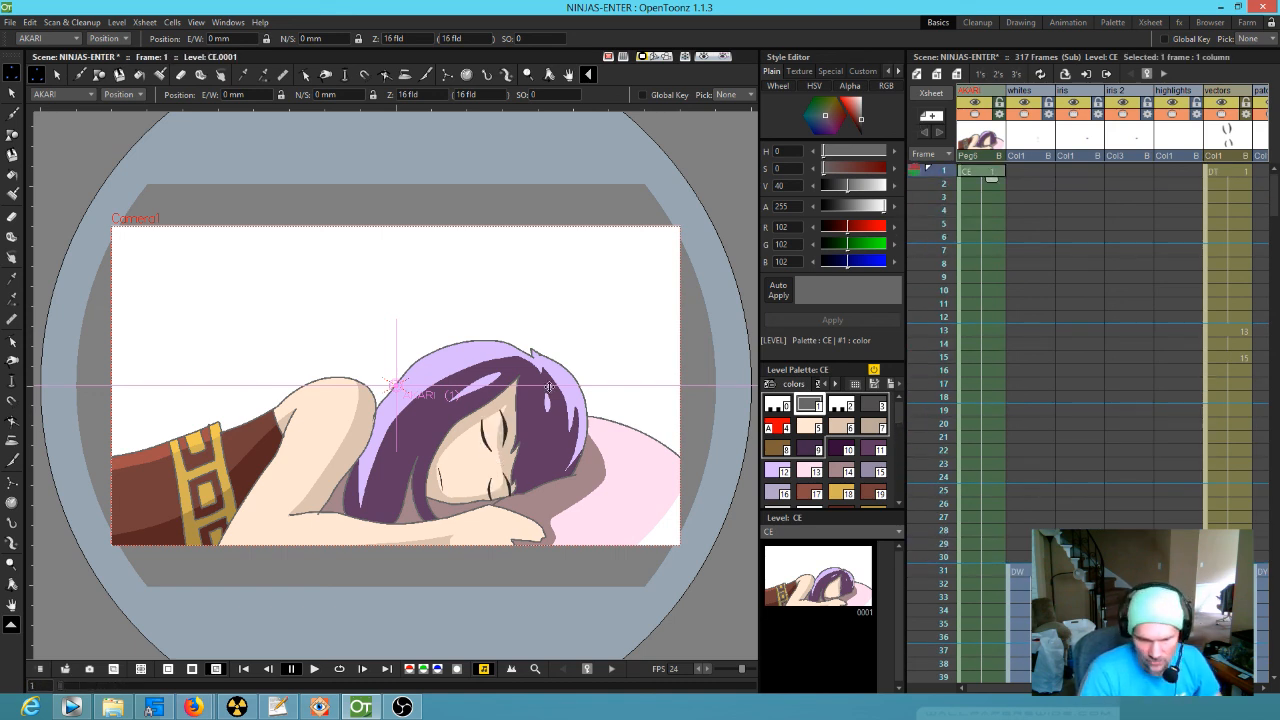
drag(938, 527, 938, 639)
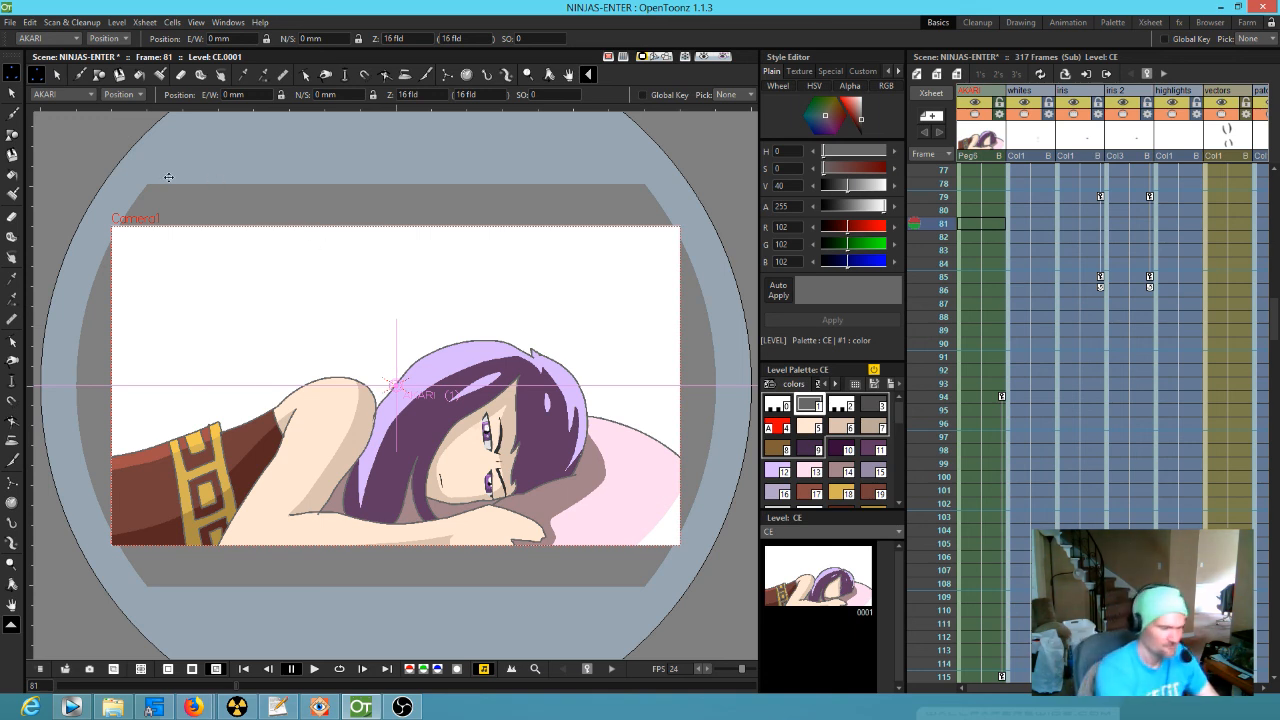
key(alt+c)
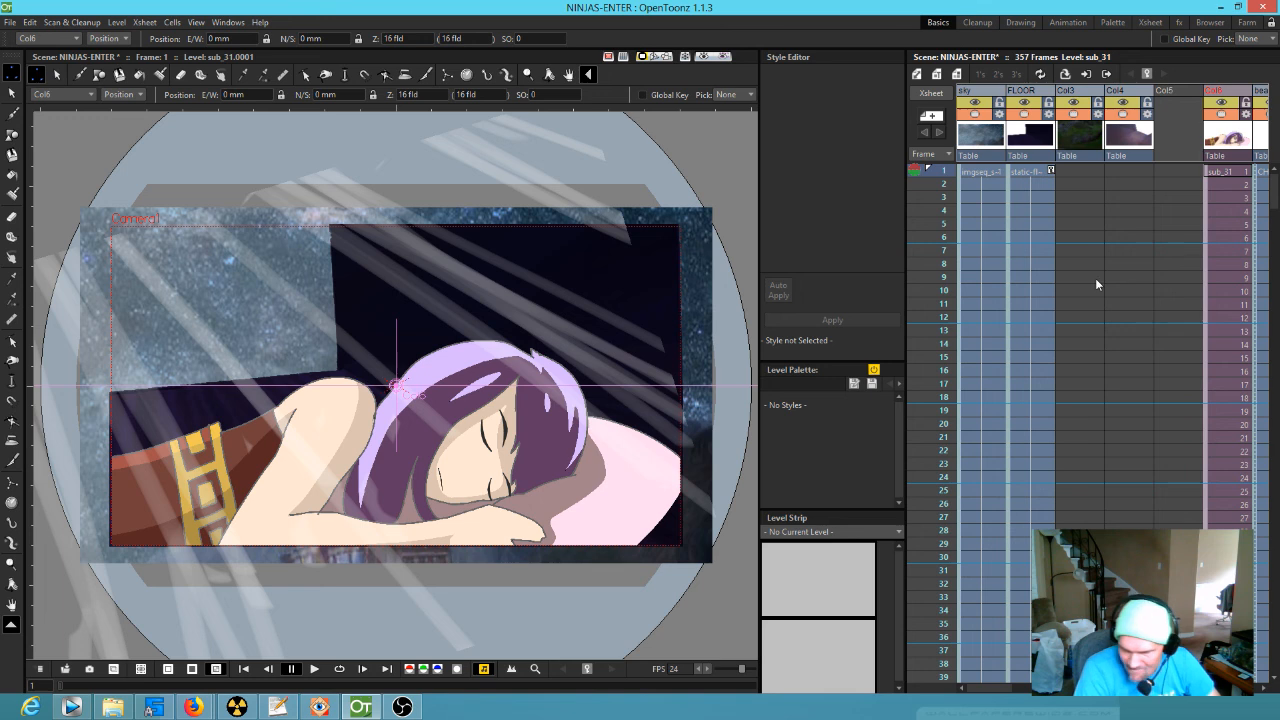
Step: Look through the Xsheet columns past the end of sub_31 and view the ninja leaning on the window sill at frame 153
scroll(1117, 399, down, 2)
scroll(1077, 323, right, 1)
scroll(1064, 353, down, 3)
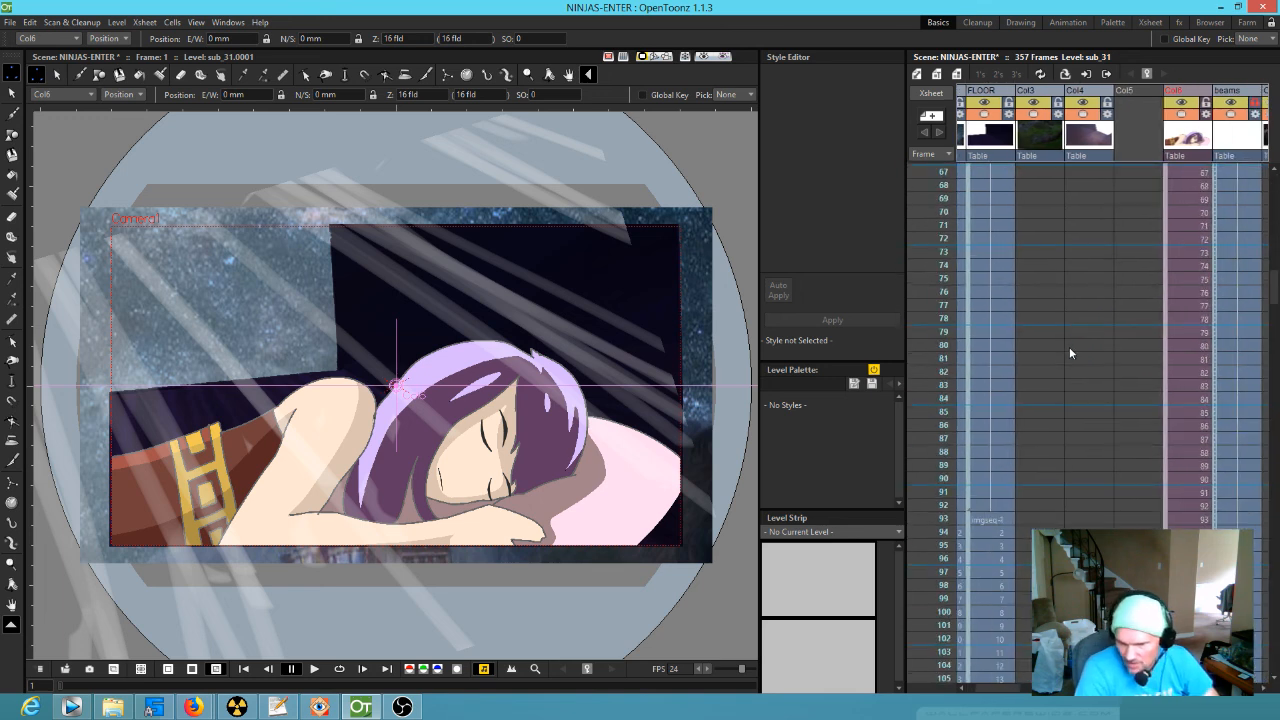
scroll(1085, 410, down, 5)
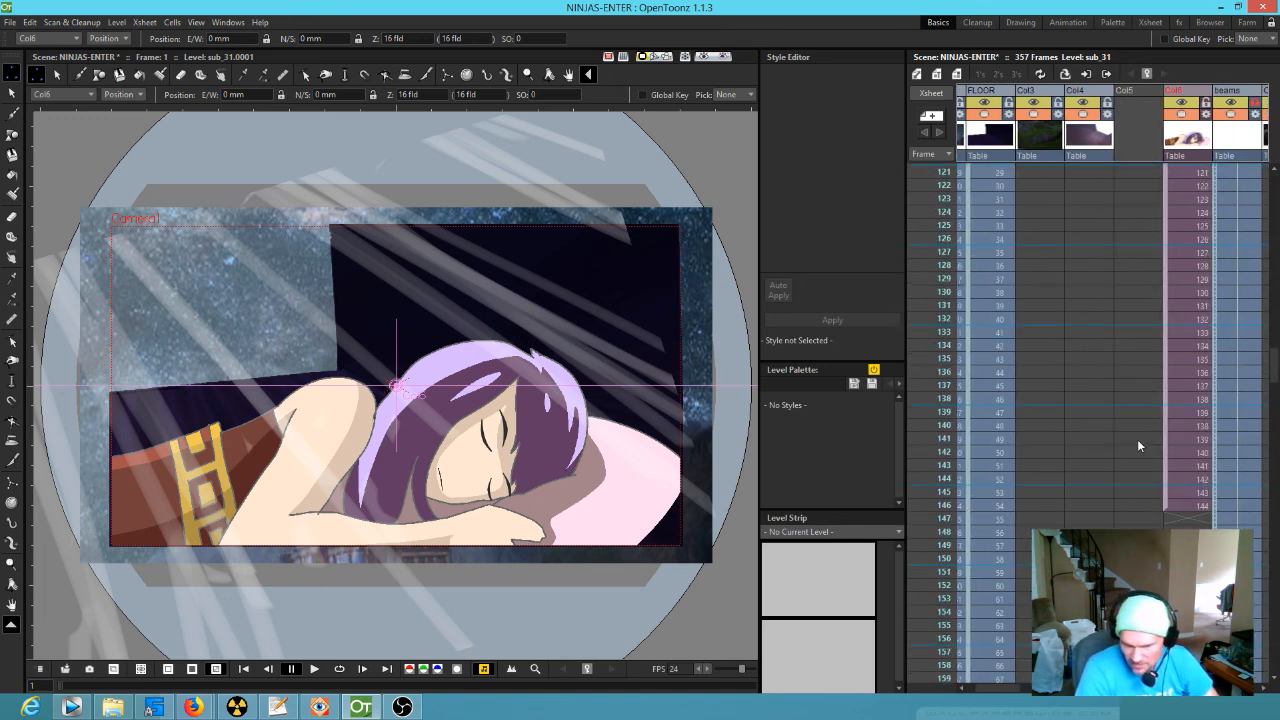
scroll(1064, 414, right, 3)
scroll(1033, 373, down, 1)
scroll(1033, 368, down, 1)
mouse_move(935, 259)
mouse_down()
mouse_move(915, 566)
mouse_move(905, 588)
mouse_move(902, 459)
mouse_move(880, 696)
mouse_move(892, 239)
mouse_move(918, 180)
mouse_move(910, 282)
mouse_move(912, 191)
mouse_up()
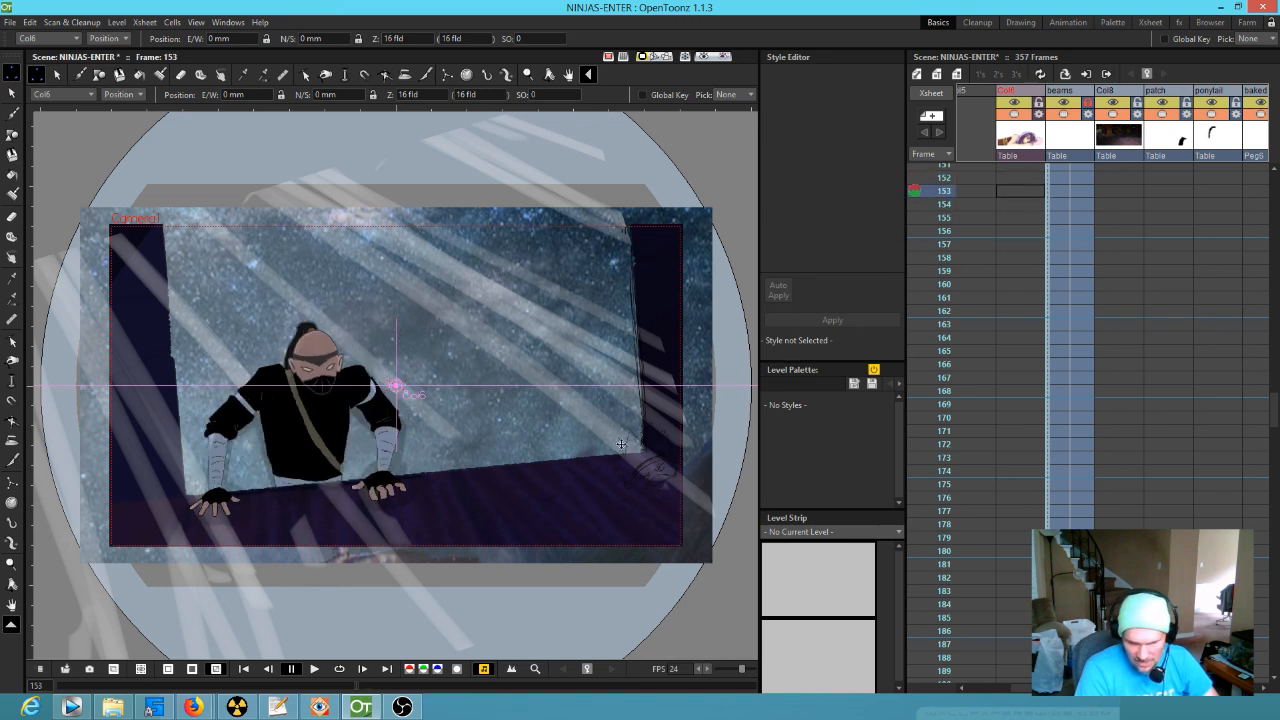
Step: Scrub the ninja's climb through the window from frame 153 to the rough sketch at frame 186, and go back to frame 179
drag(943, 198, 898, 510)
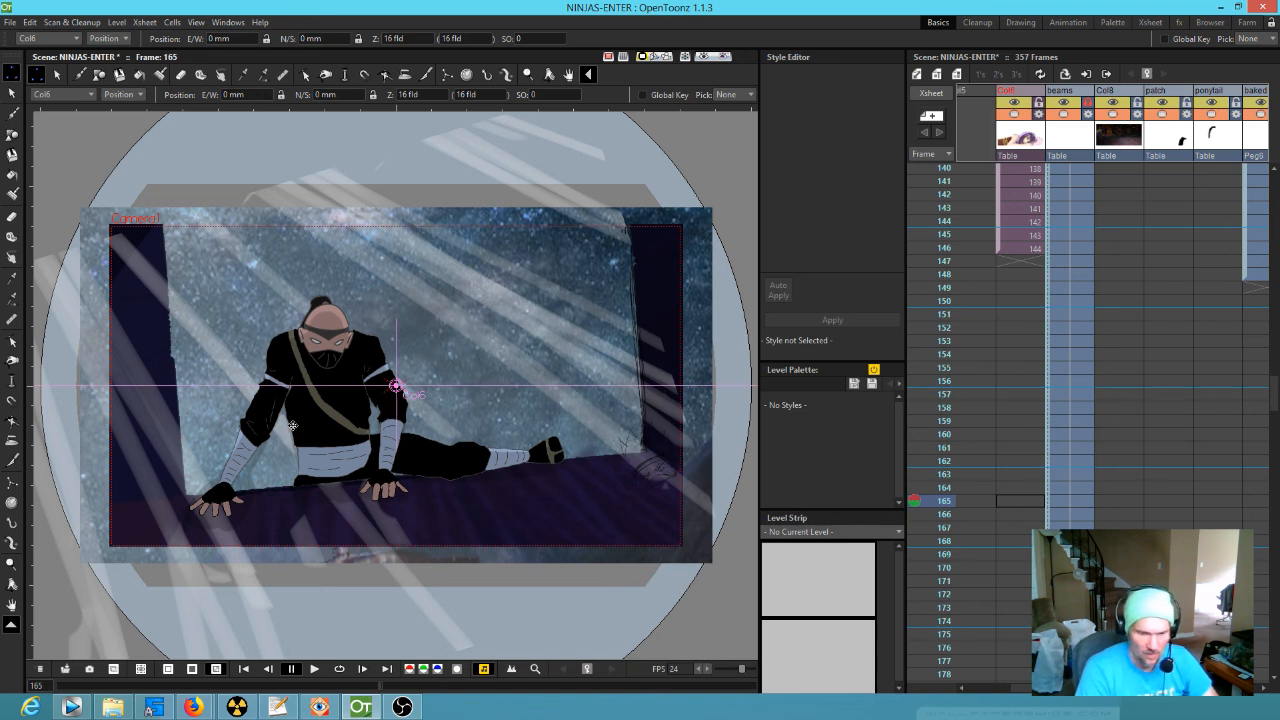
mouse_move(938, 505)
mouse_down()
mouse_move(950, 585)
mouse_move(913, 368)
mouse_move(911, 423)
mouse_move(916, 366)
mouse_up()
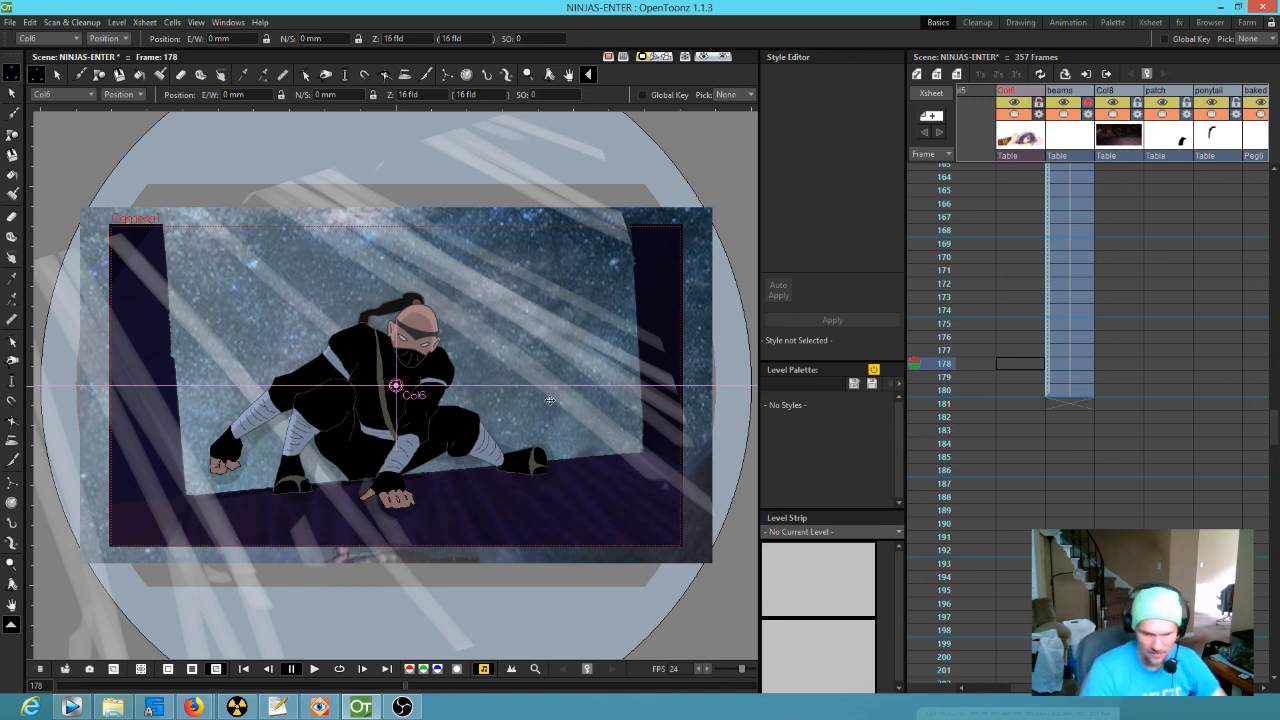
mouse_move(935, 360)
mouse_down()
mouse_move(928, 323)
mouse_move(912, 466)
mouse_move(908, 397)
mouse_move(908, 481)
mouse_up()
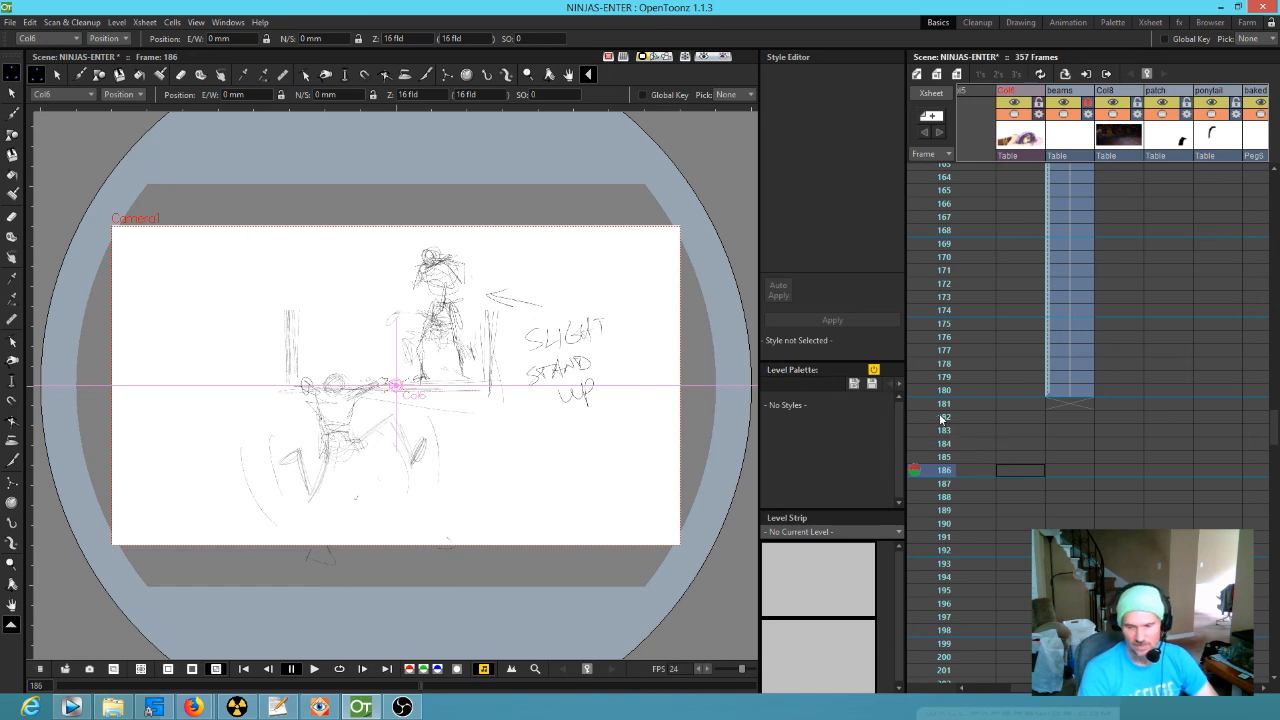
mouse_move(944, 470)
mouse_down()
mouse_move(944, 606)
mouse_move(924, 616)
mouse_move(930, 476)
mouse_move(926, 690)
mouse_move(929, 466)
mouse_move(914, 557)
mouse_move(895, 180)
mouse_move(896, 205)
mouse_up()
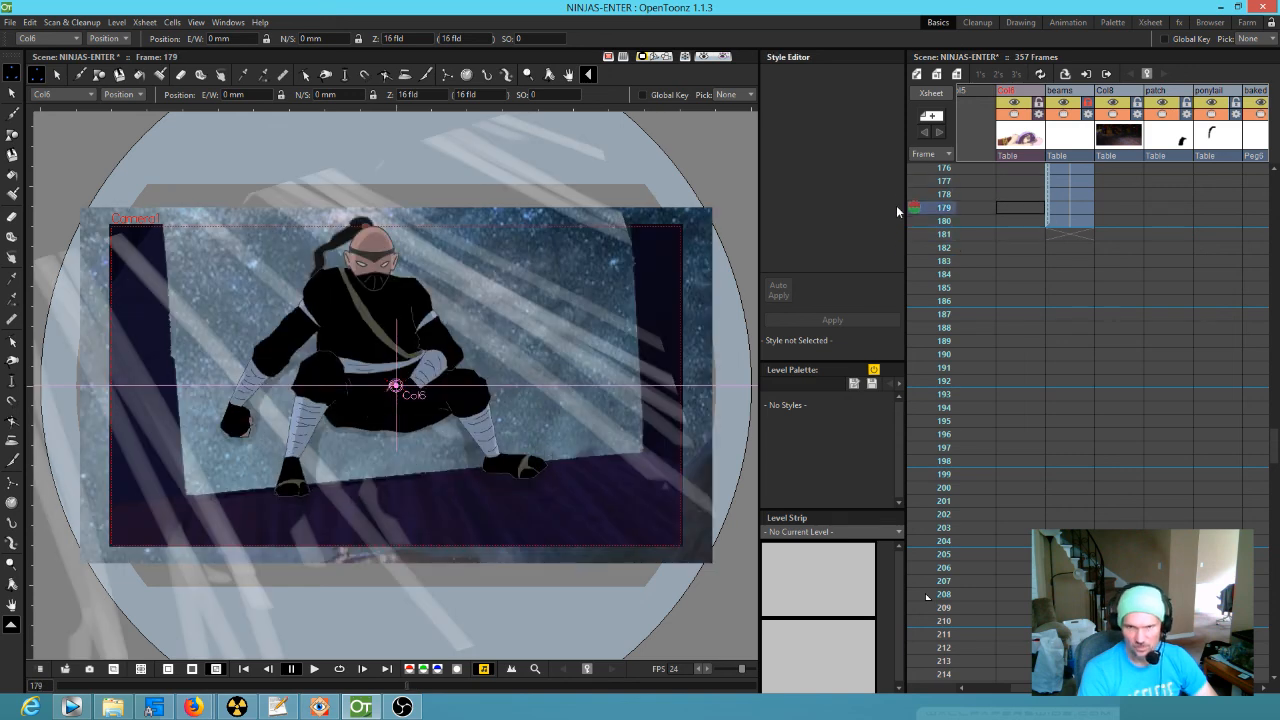